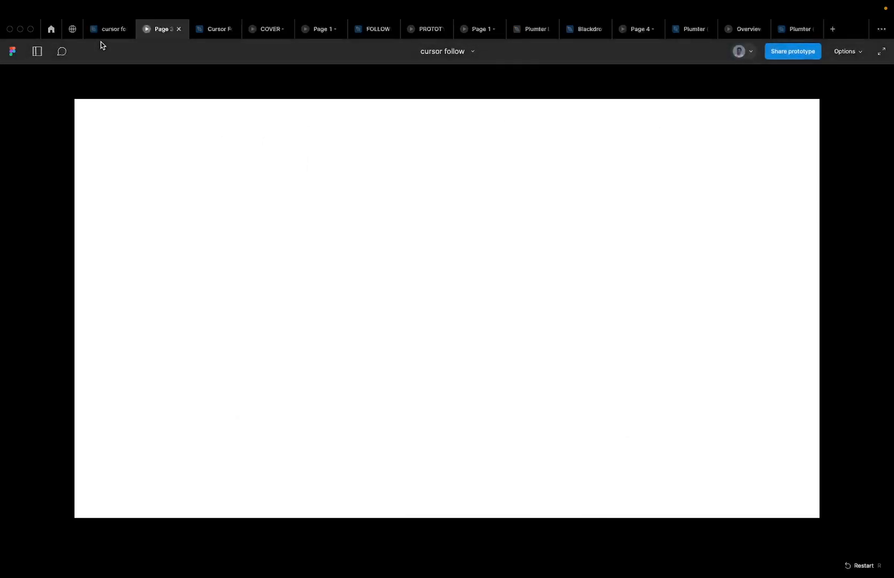
Open the cursor follow file in Design mode and zoom to the Row Group's 3×3 checkerboard
{"action": "mouse_move", "coordinate": [104, 41]}
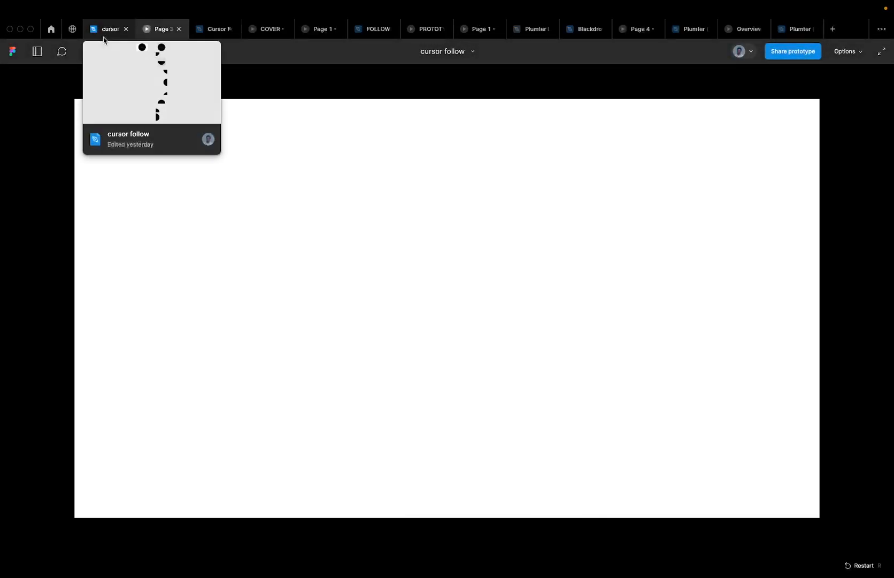
{"action": "left_click", "coordinate": [107, 33]}
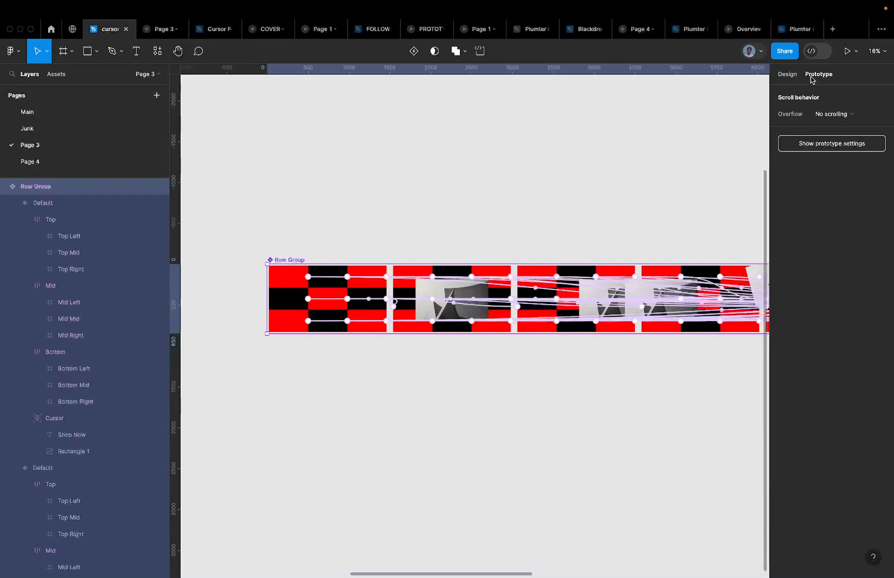
{"action": "left_click", "coordinate": [787, 75]}
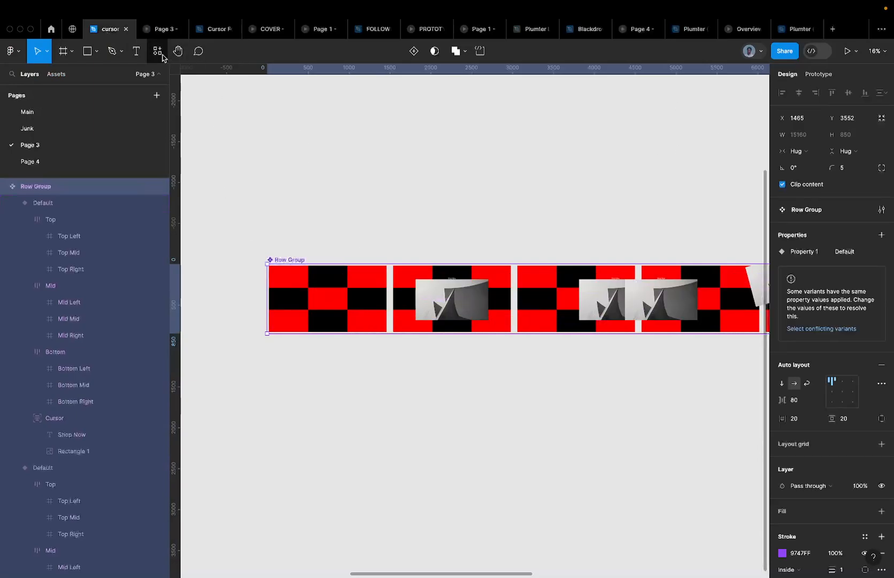
{"action": "scroll", "coordinate": [306, 332], "scroll_direction": "up", "scroll_amount": 5}
{"action": "scroll", "coordinate": [306, 332], "scroll_direction": "down", "scroll_amount": 2}
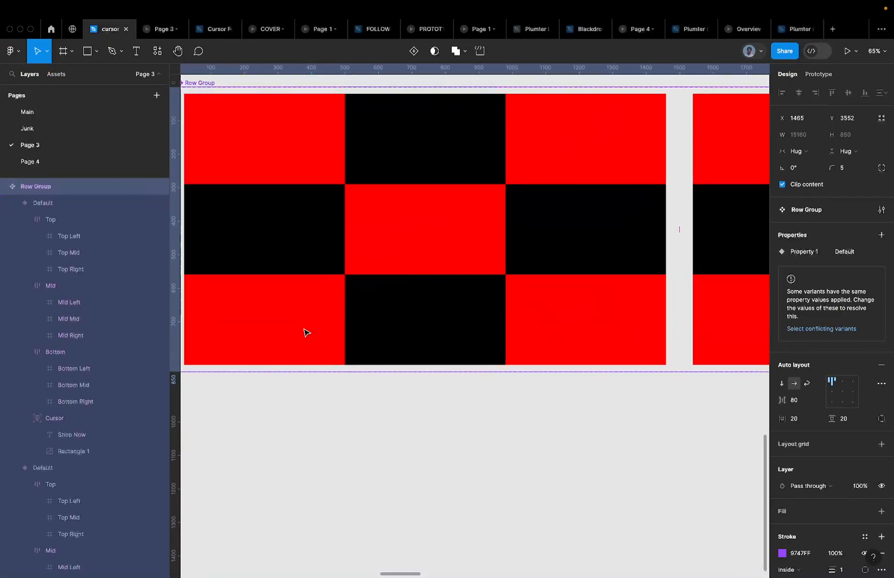
{"action": "scroll", "coordinate": [306, 332], "scroll_direction": "up", "scroll_amount": 5}
{"action": "scroll", "coordinate": [306, 332], "scroll_direction": "left", "scroll_amount": 5}
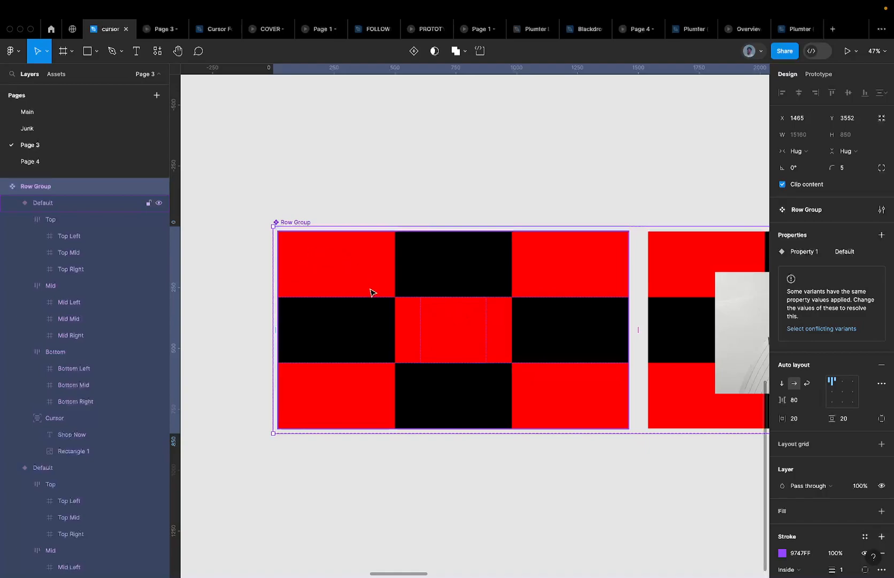
{"action": "scroll", "coordinate": [323, 276], "scroll_direction": "up", "scroll_amount": 5}
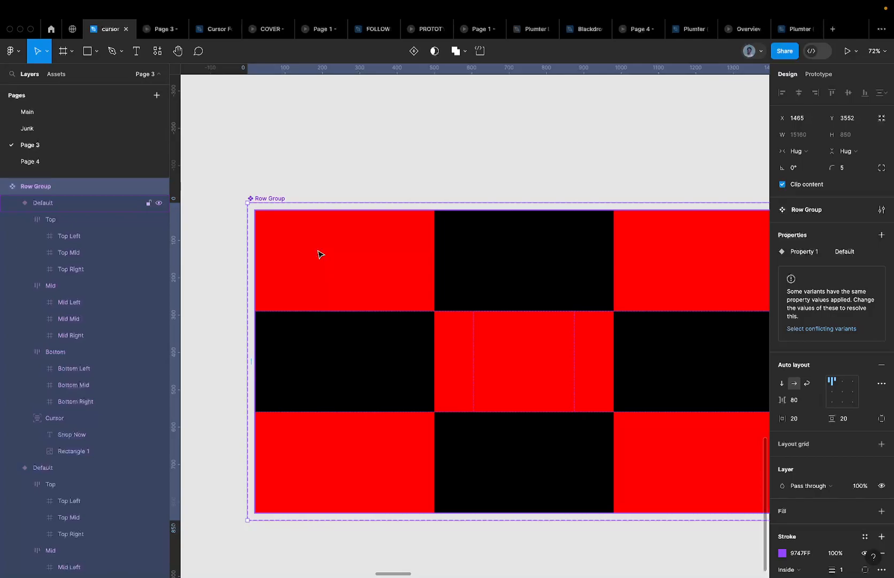
{"action": "left_click", "coordinate": [160, 30]}
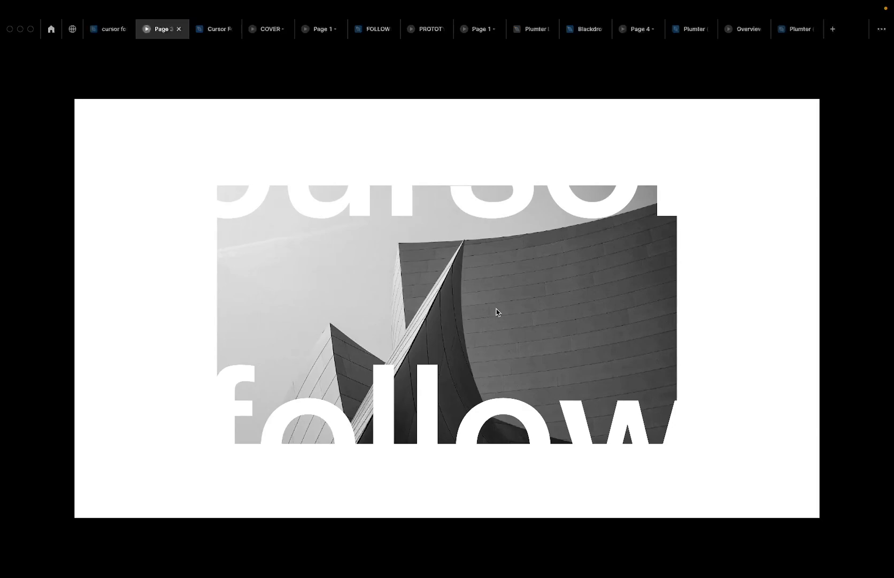
{"action": "left_click", "coordinate": [106, 32]}
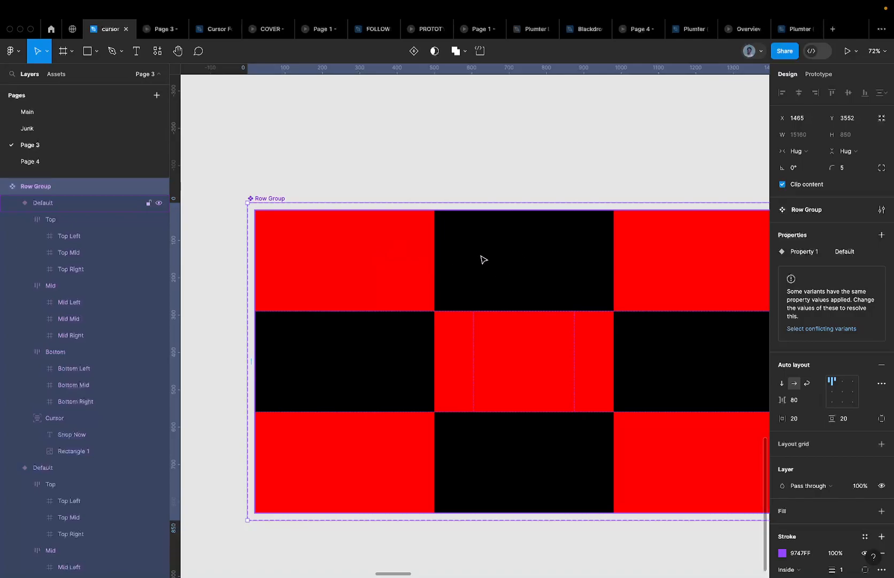
{"action": "scroll", "coordinate": [480, 261], "scroll_direction": "down", "scroll_amount": 10}
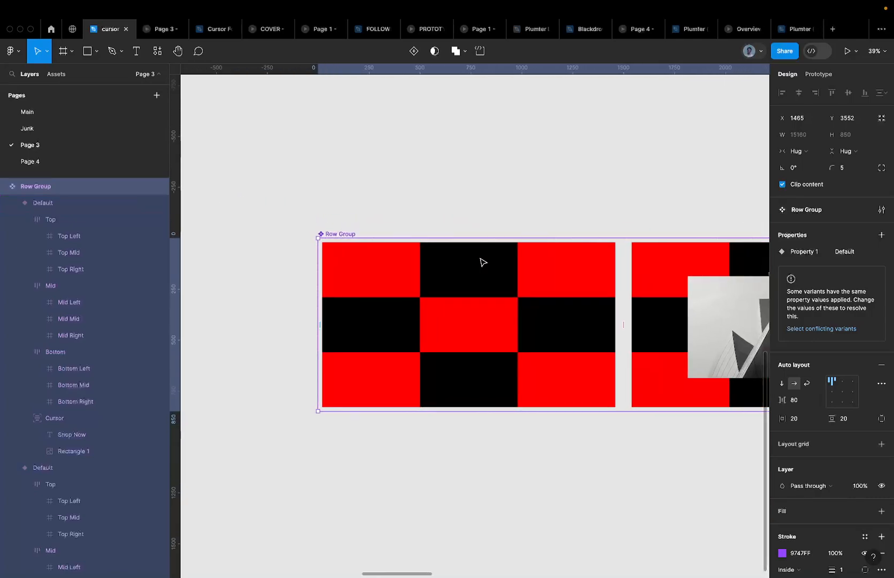
{"action": "scroll", "coordinate": [480, 262], "scroll_direction": "right", "scroll_amount": 5}
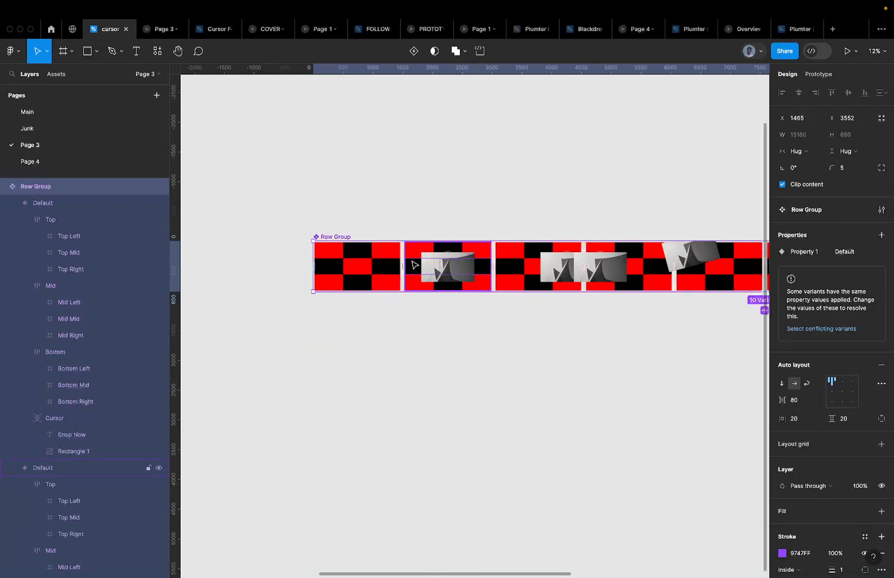
{"action": "scroll", "coordinate": [455, 280], "scroll_direction": "up", "scroll_amount": 5, "text": "ctrl"}
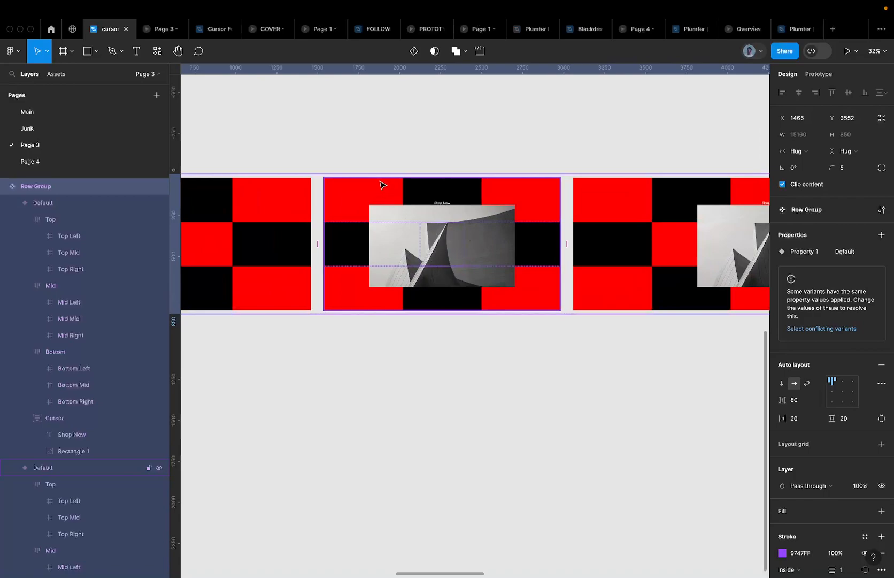
{"action": "scroll", "coordinate": [417, 164], "scroll_direction": "down", "scroll_amount": 5, "text": "ctrl"}
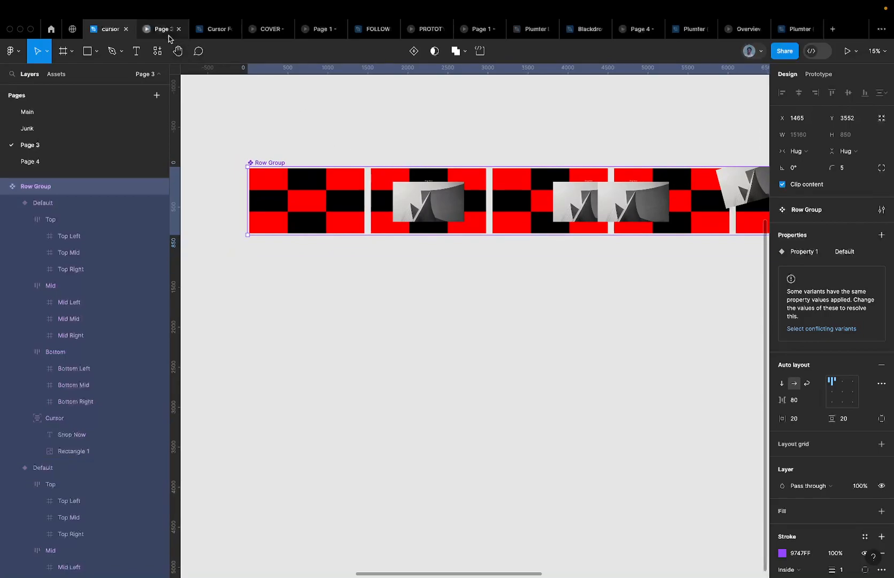
{"action": "mouse_move", "coordinate": [168, 36]}
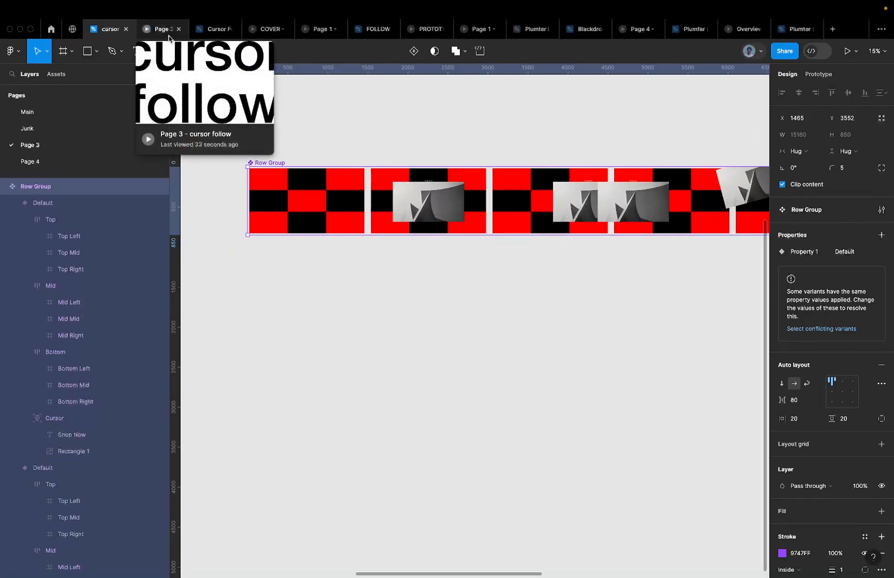
{"action": "mouse_move", "coordinate": [199, 33]}
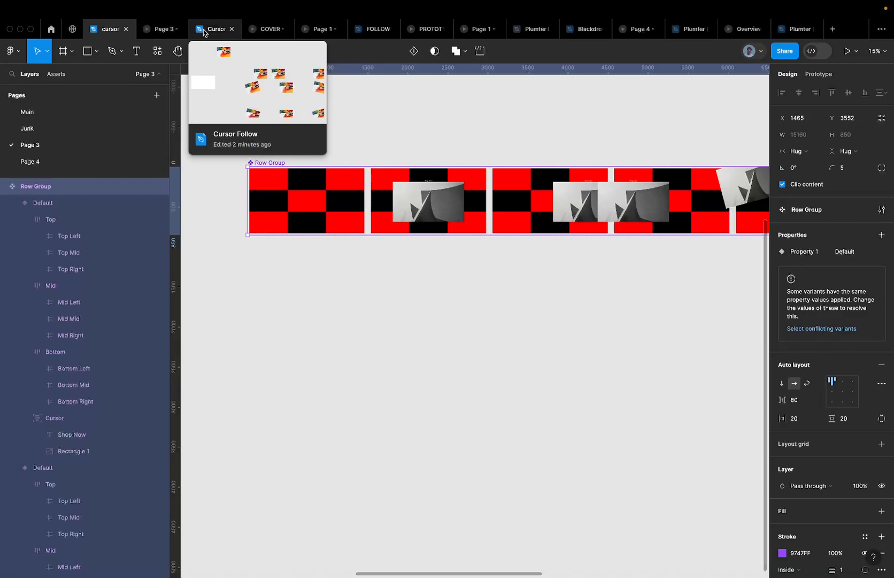
Draw a new frame on Page 2 of Cursor Follow and size it 1440×810
{"action": "left_click", "coordinate": [203, 34]}
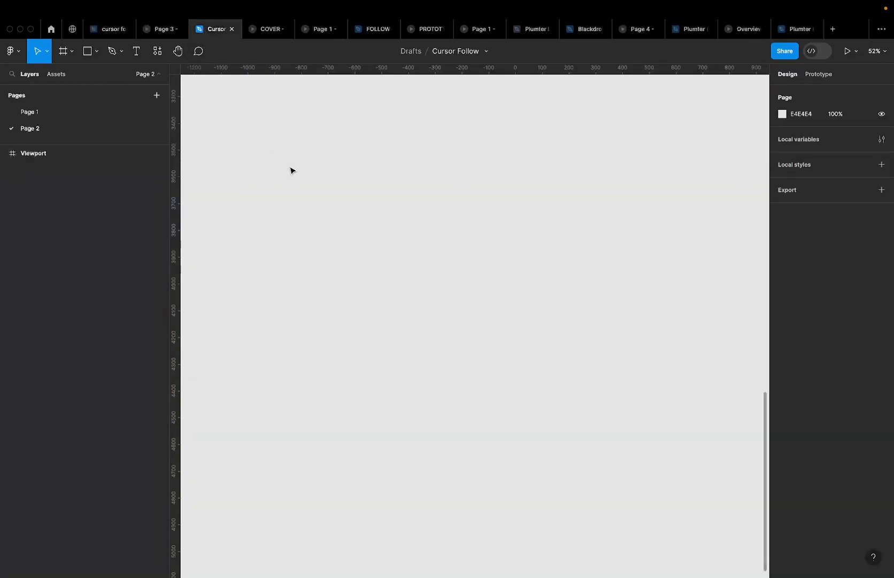
{"action": "key", "text": "f"}
{"action": "left_click_drag", "start_coordinate": [290, 166], "coordinate": [557, 336]}
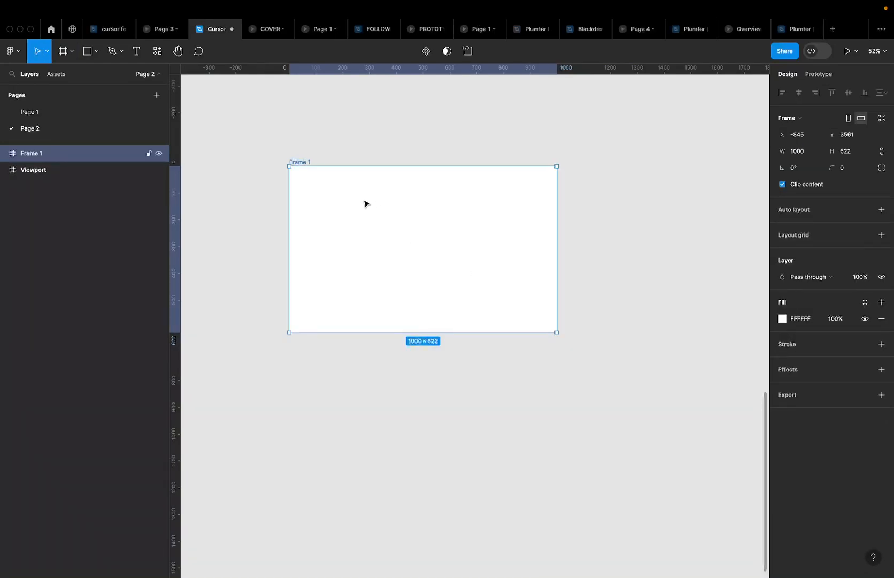
{"action": "left_click", "coordinate": [806, 146]}
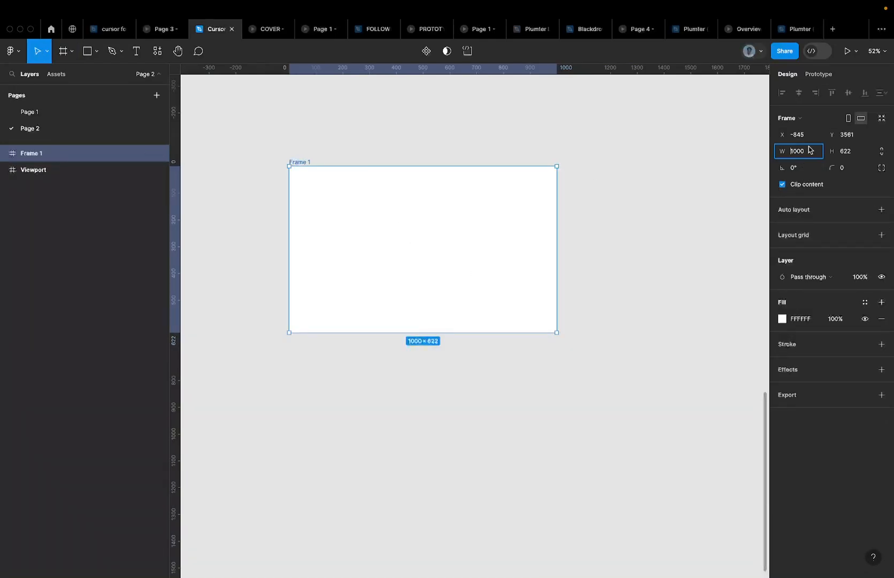
{"action": "type", "text": "1"}
{"action": "left_click", "coordinate": [860, 146]}
{"action": "type", "text": "810"}
{"action": "key", "text": "Return"}
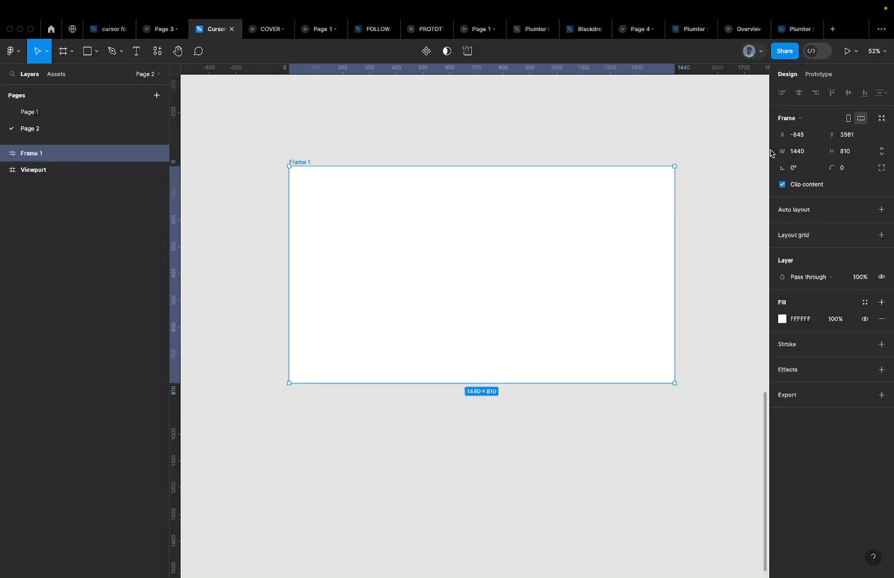
Lock the frame's proportions, try height 9, then undo back to 1440×810
{"action": "left_click", "coordinate": [882, 151]}
{"action": "left_click", "coordinate": [858, 154]}
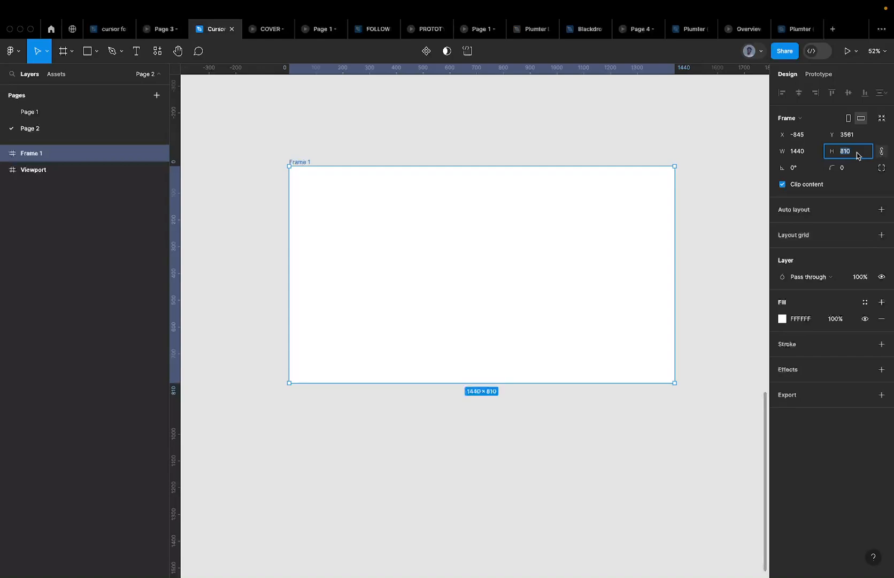
{"action": "type", "text": "9"}
{"action": "key", "text": "Return"}
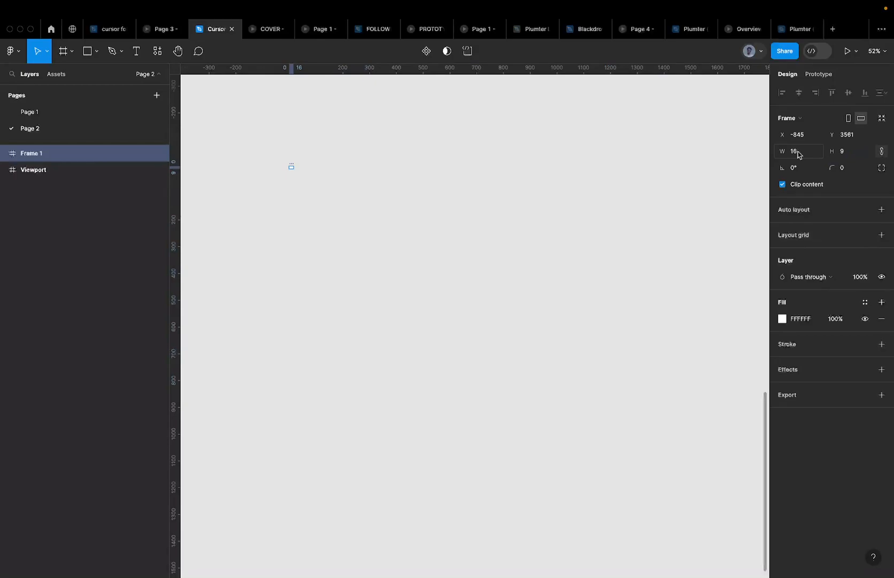
{"action": "key", "text": "super+z"}
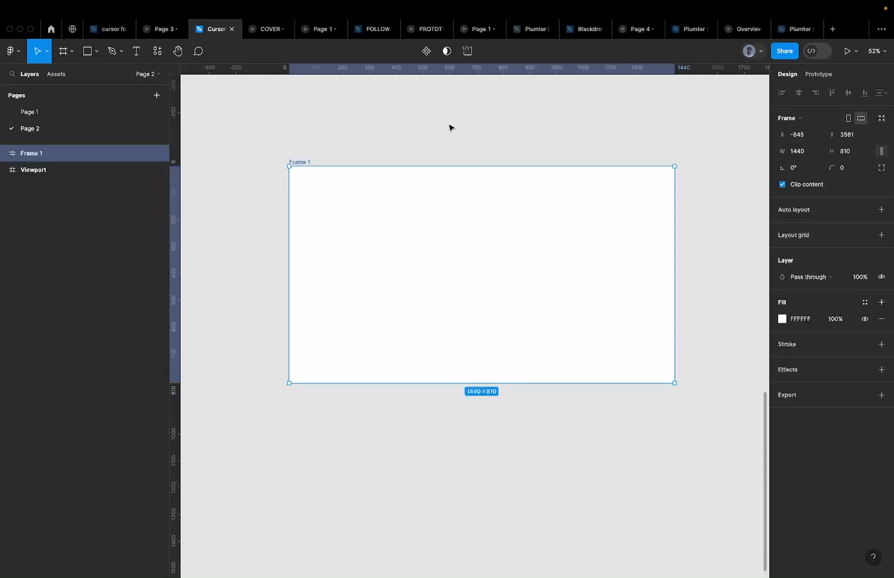
Rename the frame to 'Viewport'
{"action": "double_click", "coordinate": [293, 161]}
{"action": "type", "text": "Viewpoer"}
{"action": "key", "text": "BackSpace"}
{"action": "key", "text": "BackSpace"}
{"action": "type", "text": "ort"}
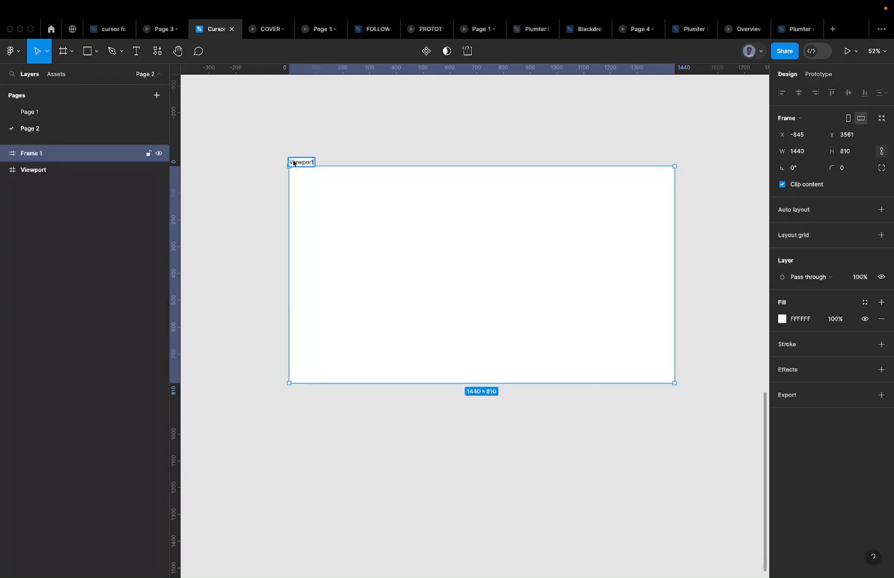
Confirm the frame name Viewport
{"action": "key", "text": "Return"}
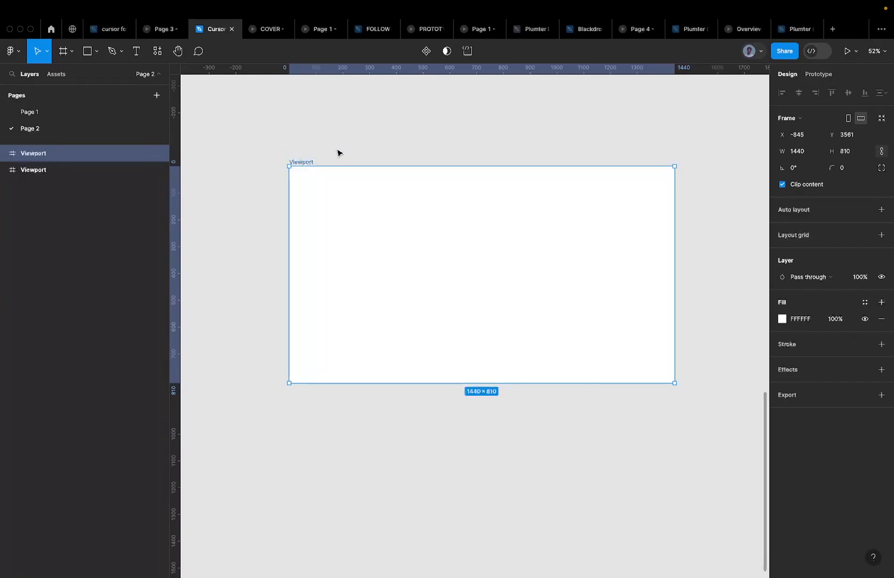
{"action": "scroll", "coordinate": [337, 154], "scroll_direction": "down", "scroll_amount": 3}
{"action": "scroll", "coordinate": [337, 154], "scroll_direction": "down", "scroll_amount": 3}
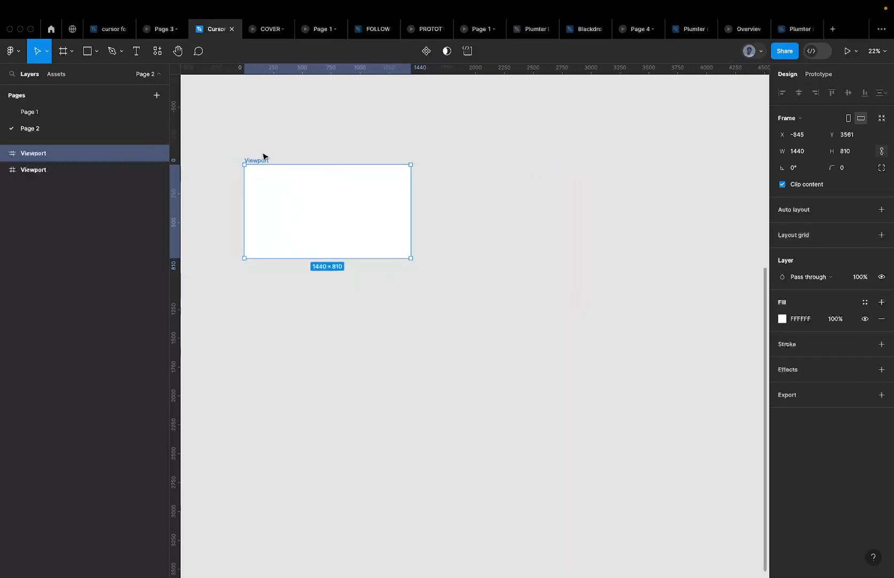
{"action": "scroll", "coordinate": [255, 160], "scroll_direction": "up", "scroll_amount": 2}
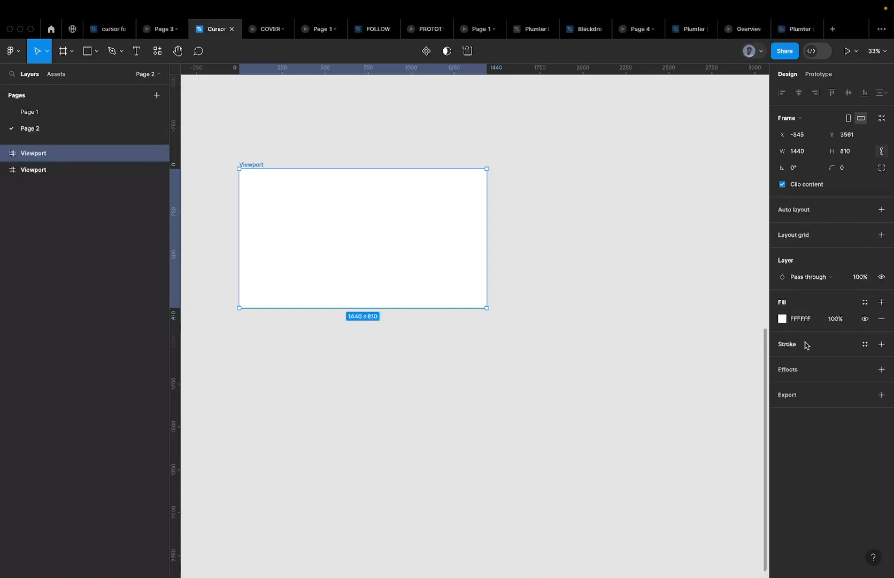
Try a green fill on Viewport, then revert it to white
{"action": "left_click", "coordinate": [803, 323]}
{"action": "type", "text": "gree"}
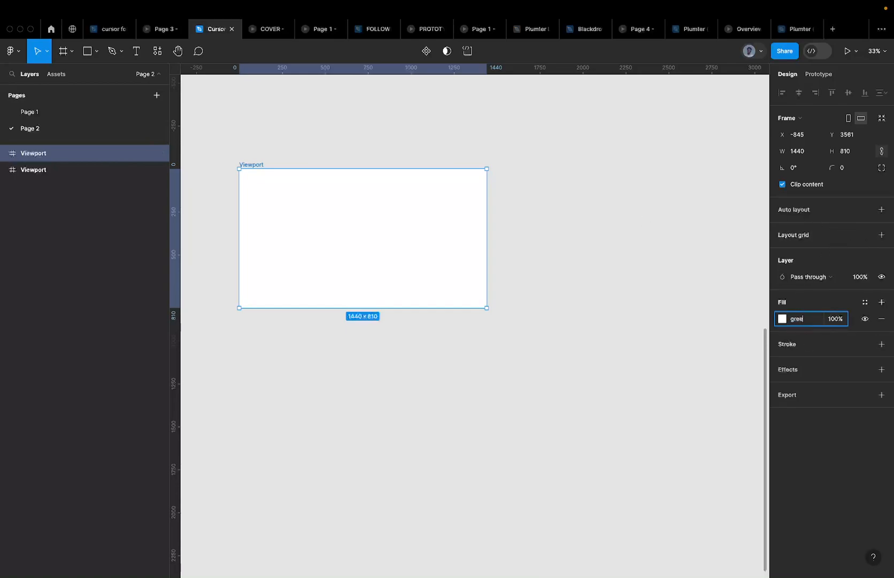
{"action": "type", "text": "n"}
{"action": "key", "text": "Return"}
{"action": "left_click", "coordinate": [847, 51]}
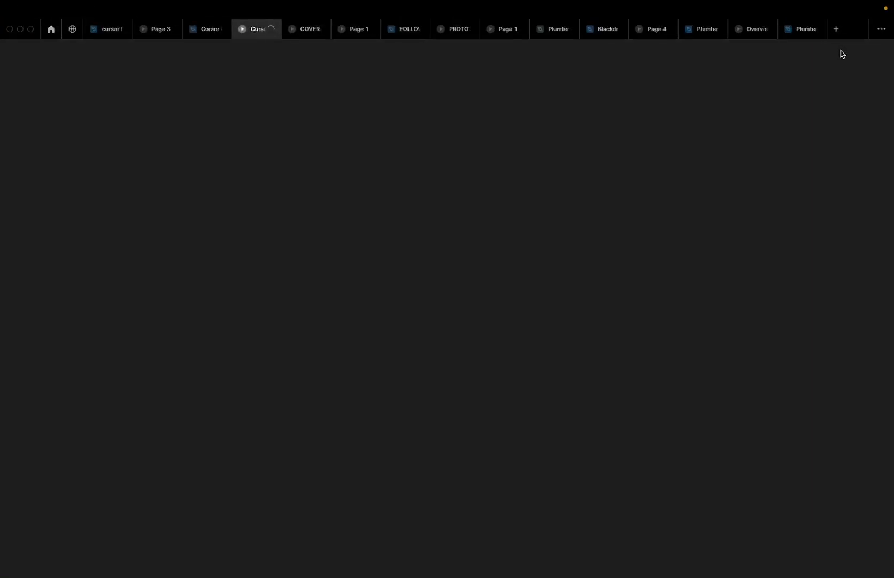
{"action": "left_click", "coordinate": [204, 36]}
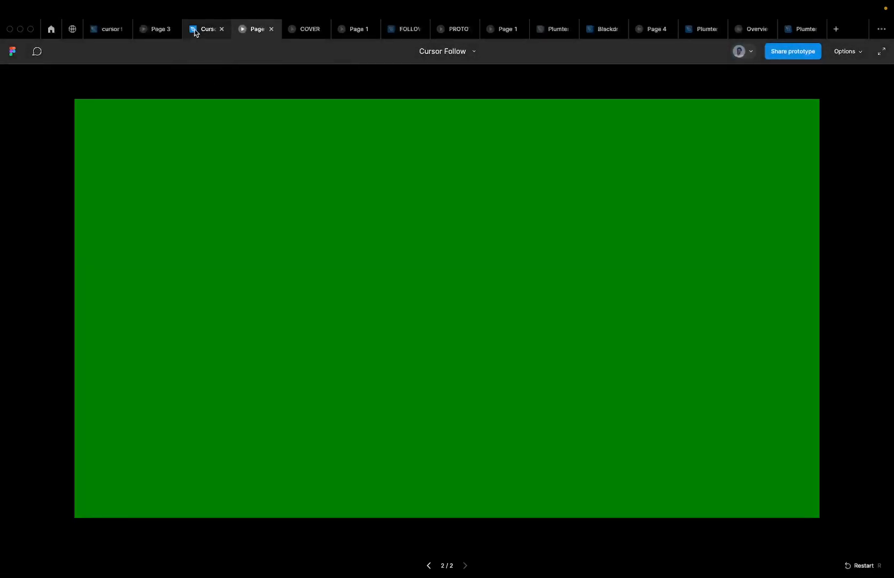
{"action": "left_click", "coordinate": [194, 32]}
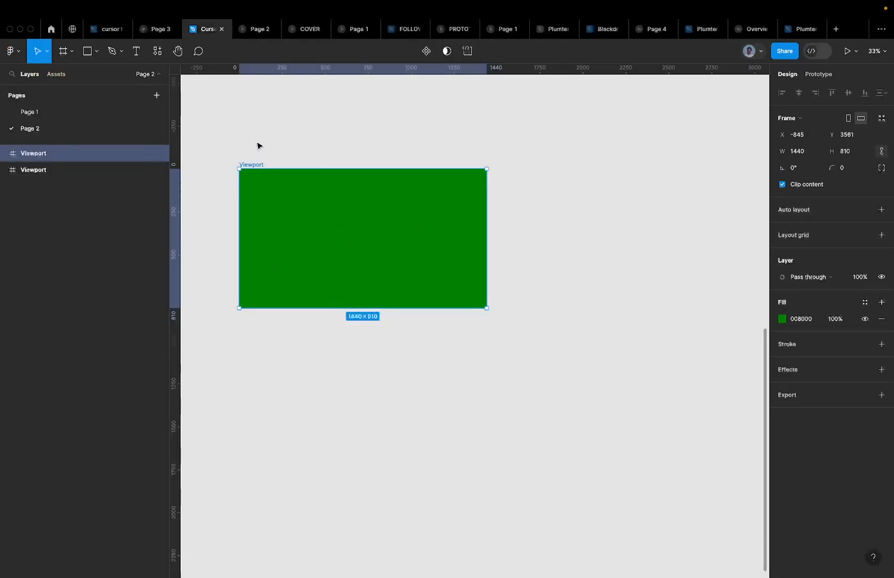
{"action": "key", "text": "super+z"}
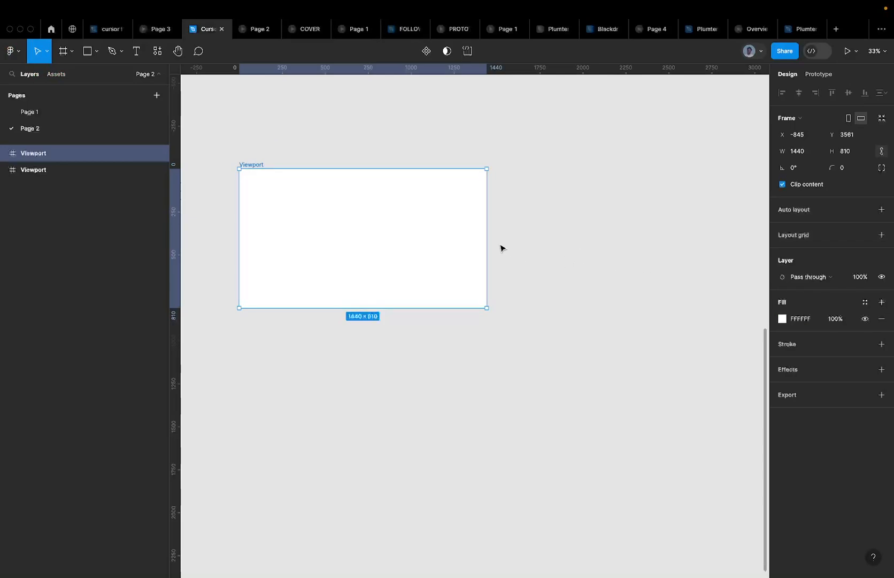
Clear the selection and briefly check the other file before returning to Cursor Follow
{"action": "scroll", "coordinate": [501, 247], "scroll_direction": "right", "scroll_amount": 5}
{"action": "scroll", "coordinate": [501, 247], "scroll_direction": "up", "scroll_amount": 2}
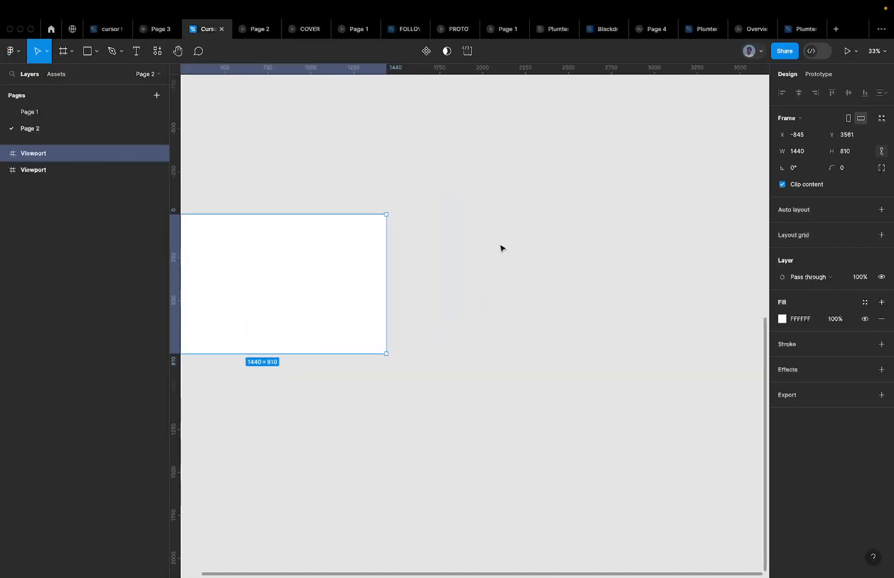
{"action": "left_click", "coordinate": [453, 222]}
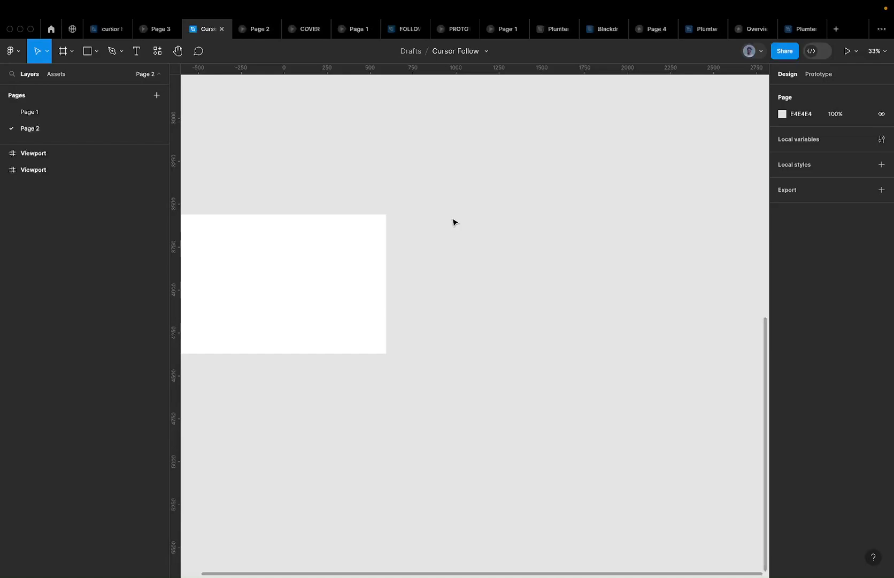
{"action": "scroll", "coordinate": [453, 222], "scroll_direction": "left", "scroll_amount": 2}
{"action": "scroll", "coordinate": [453, 222], "scroll_direction": "up", "scroll_amount": 2}
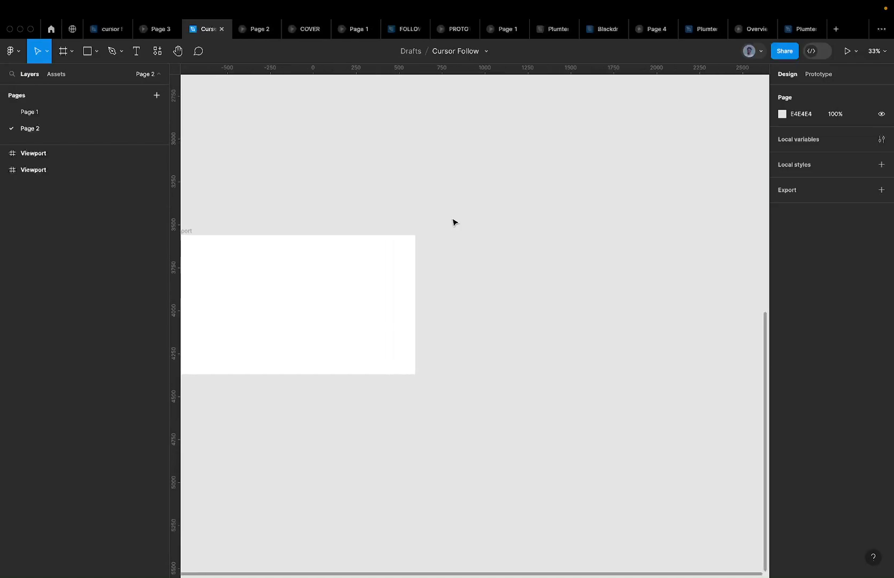
{"action": "left_click", "coordinate": [105, 33]}
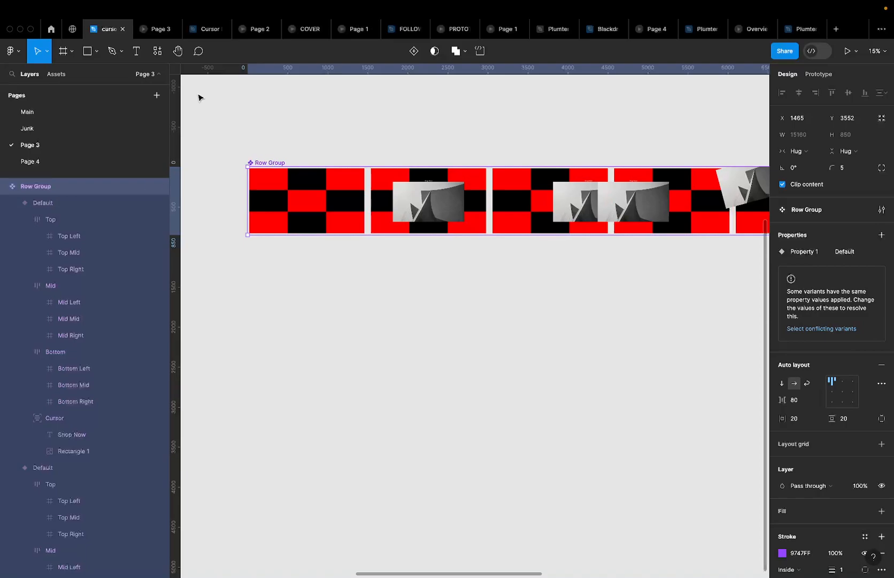
{"action": "left_click", "coordinate": [209, 29]}
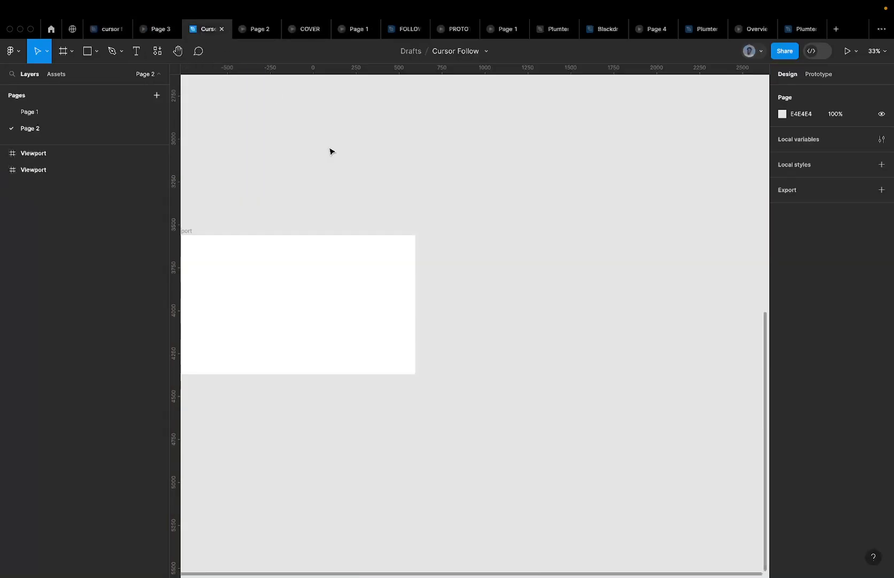
{"action": "scroll", "coordinate": [363, 193], "scroll_direction": "left", "scroll_amount": 5}
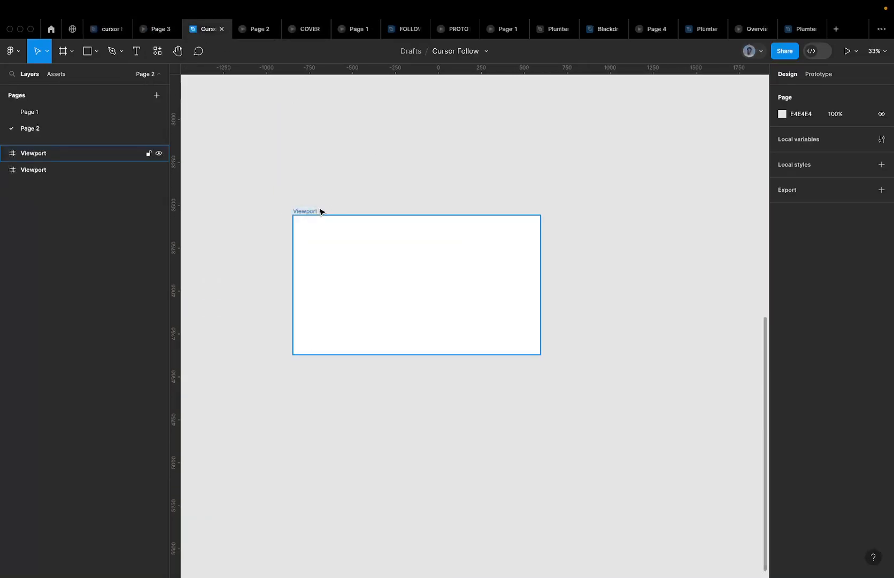
Draw a stray rectangle inside Viewport and delete it
{"action": "key", "text": "r"}
{"action": "left_click_drag", "start_coordinate": [308, 227], "coordinate": [397, 271]}
{"action": "key", "text": "BackSpace"}
Add a 100×100 frame inside Viewport with a red fill
{"action": "left_click", "coordinate": [62, 53]}
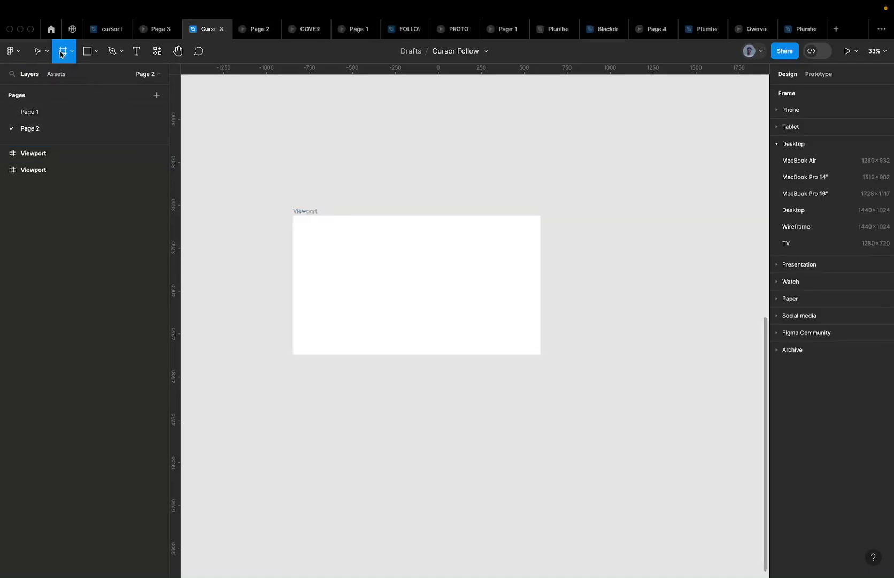
{"action": "left_click", "coordinate": [321, 246]}
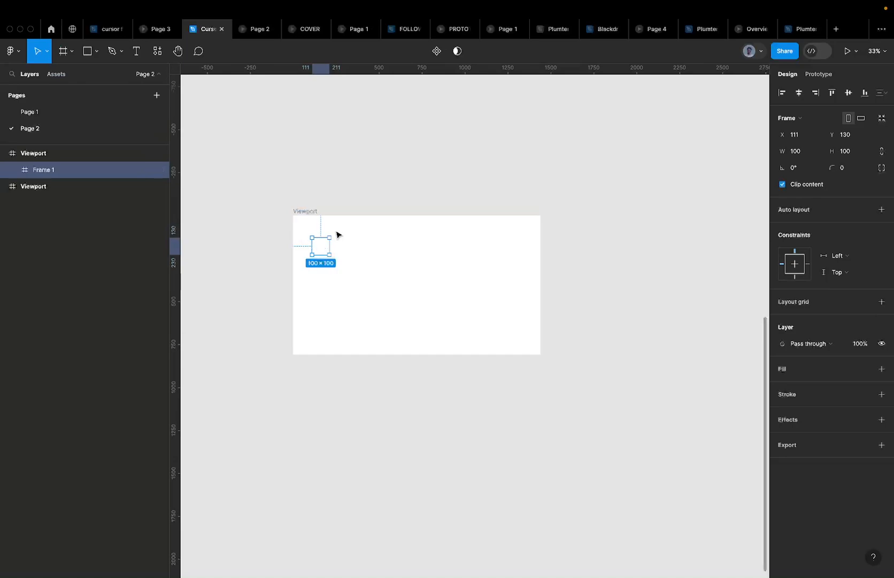
{"action": "left_click", "coordinate": [882, 369]}
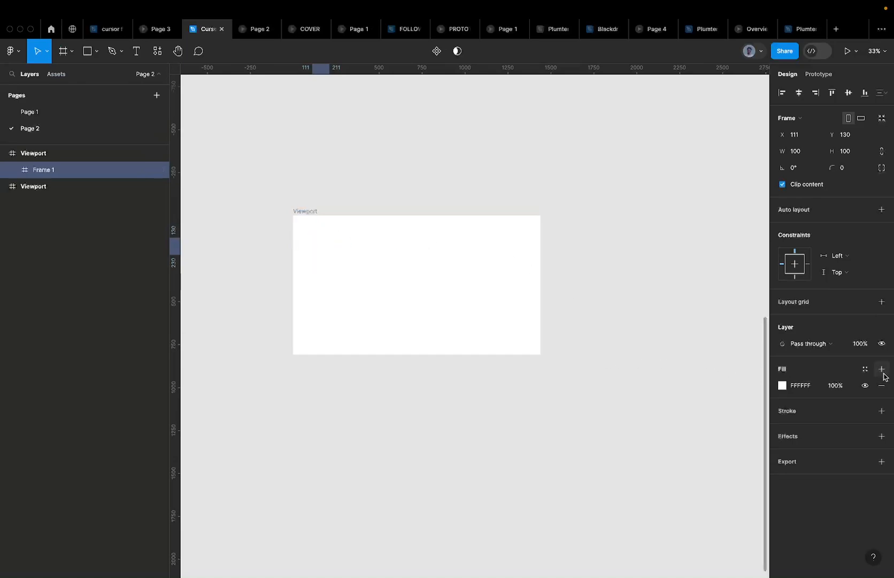
{"action": "left_click", "coordinate": [809, 386]}
{"action": "type", "text": "red"}
{"action": "key", "text": "ctrl+a"}
{"action": "type", "text": "red"}
{"action": "key", "text": "Return"}
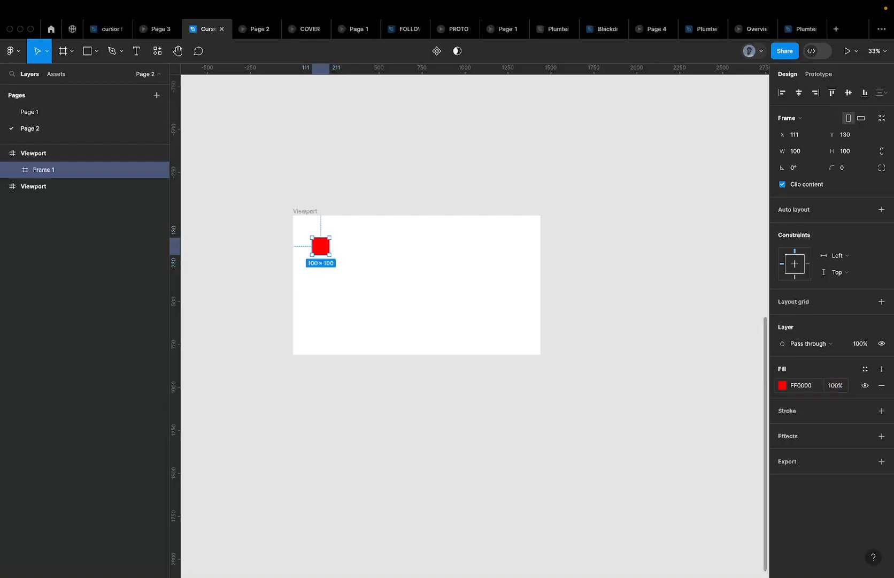
Duplicate the red square to its right and make the copy green
{"action": "scroll", "coordinate": [322, 246], "scroll_direction": "up", "scroll_amount": 5}
{"action": "left_click_drag", "start_coordinate": [324, 248], "coordinate": [373, 248]}
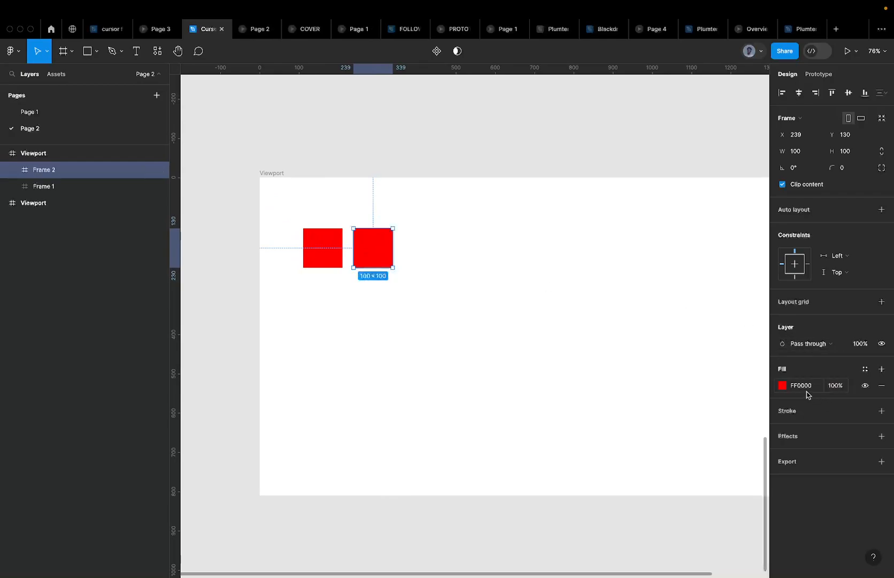
{"action": "type", "text": "green"}
{"action": "key", "text": "Return"}
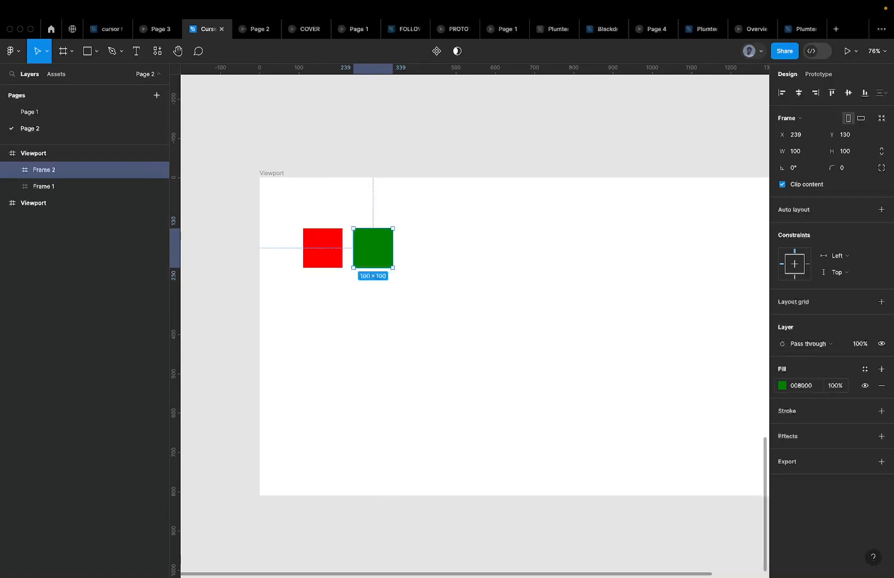
Delete the spare second Viewport frame
{"action": "left_click", "coordinate": [53, 182], "text": "shift"}
{"action": "scroll", "coordinate": [360, 223], "scroll_direction": "down", "scroll_amount": 10}
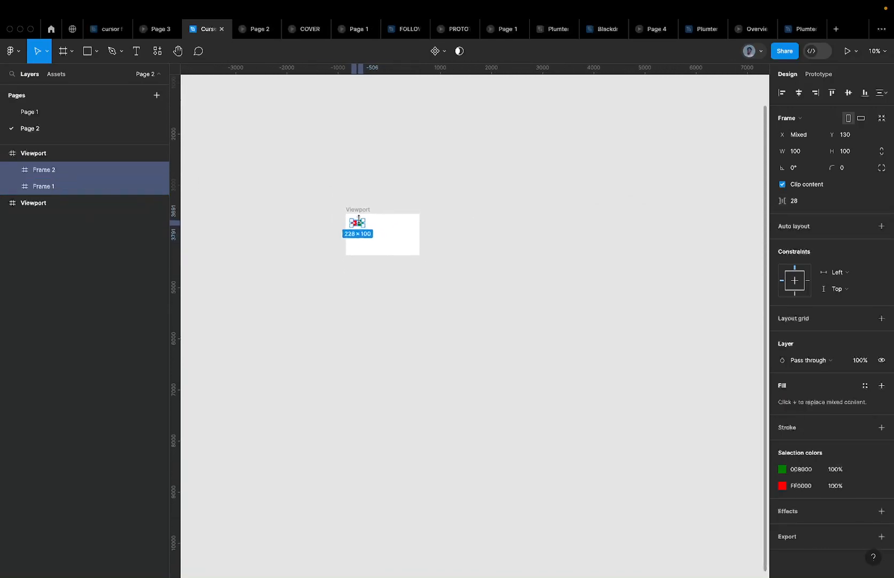
{"action": "left_click", "coordinate": [81, 204]}
{"action": "scroll", "coordinate": [262, 225], "scroll_direction": "down", "scroll_amount": 5}
{"action": "scroll", "coordinate": [262, 225], "scroll_direction": "down", "scroll_amount": 2}
{"action": "key", "text": "Delete"}
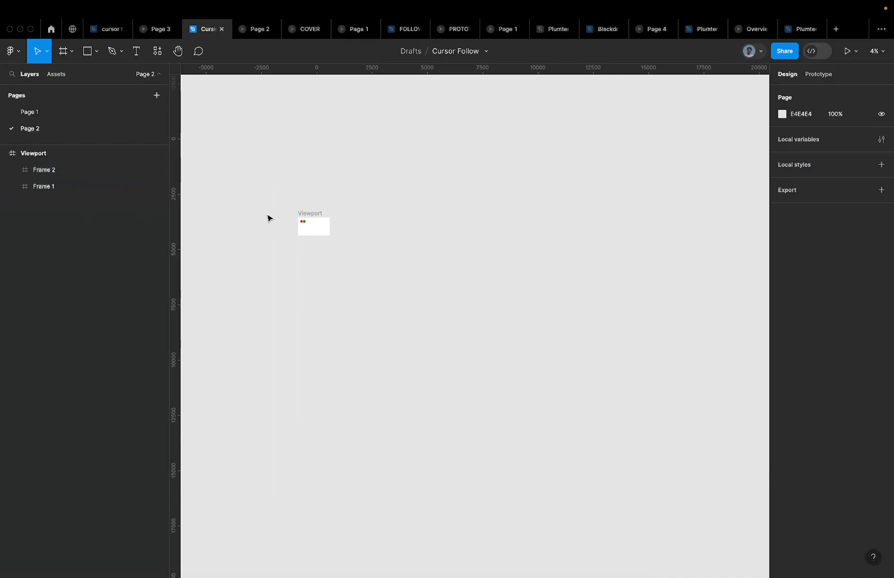
{"action": "scroll", "coordinate": [295, 211], "scroll_direction": "up", "scroll_amount": 8}
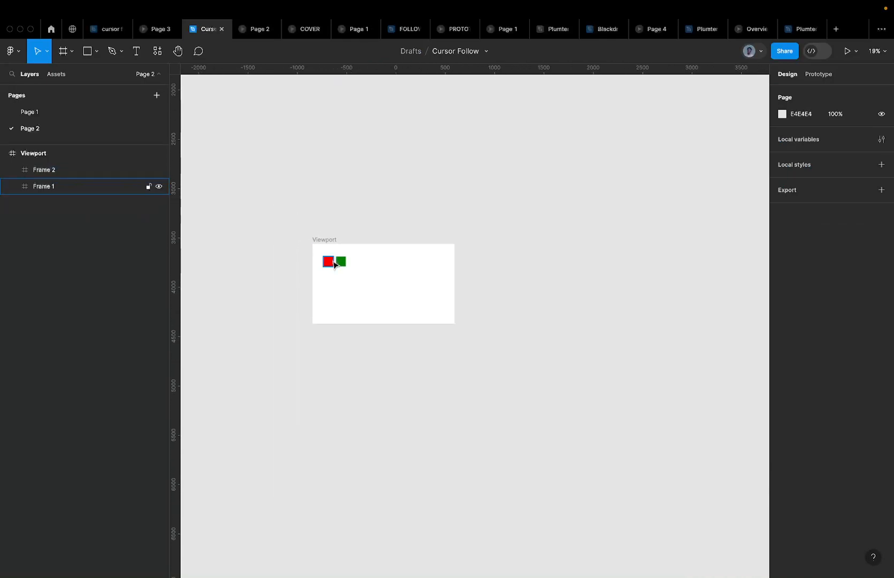
{"action": "left_click", "coordinate": [329, 261]}
{"action": "scroll", "coordinate": [334, 264], "scroll_direction": "up", "scroll_amount": 5}
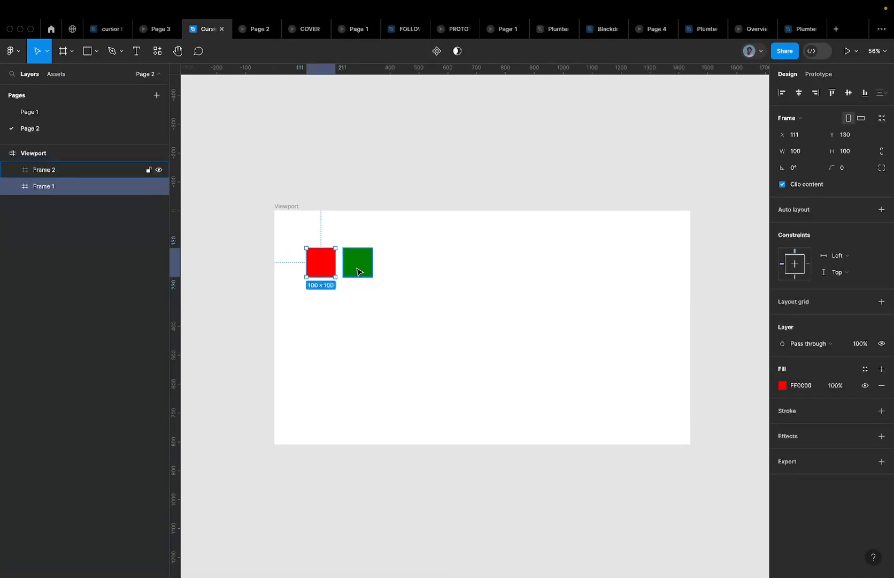
Rename both the red and green squares to 'Touchzone'
{"action": "left_click", "coordinate": [358, 272], "text": "shift"}
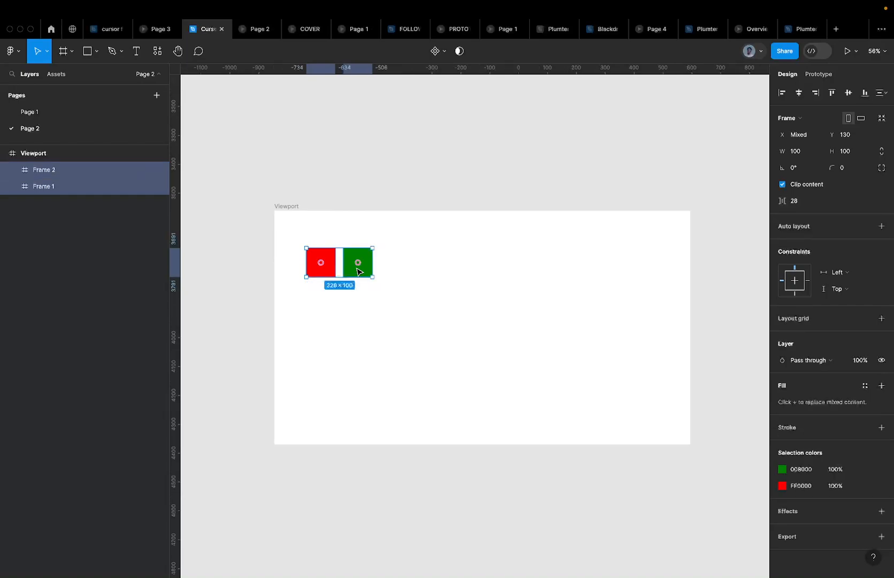
{"action": "key", "text": "super+r"}
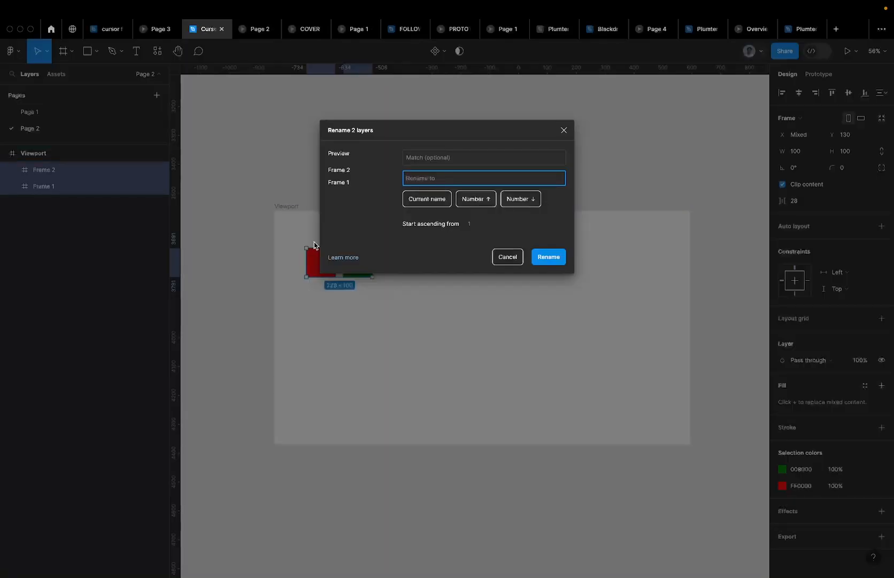
{"action": "type", "text": "Touchzone"}
{"action": "key", "text": "Return"}
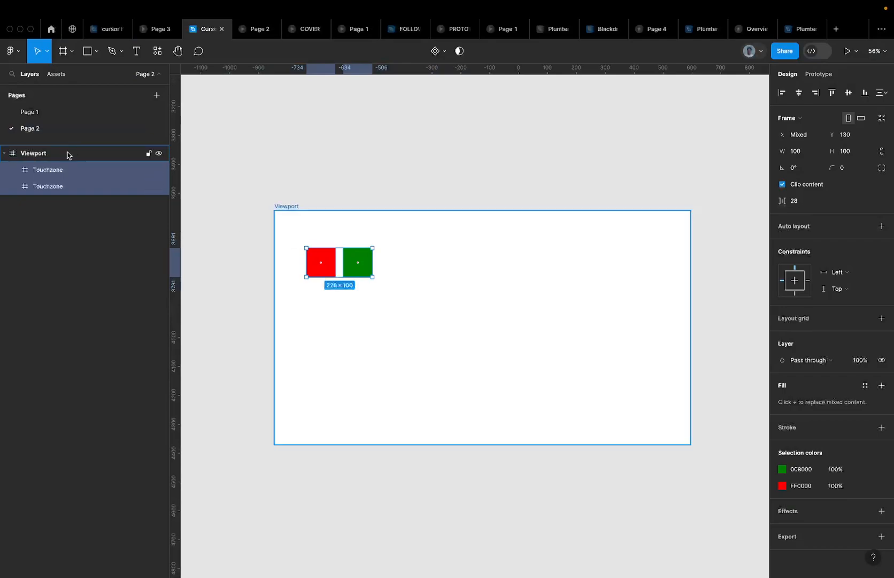
Reselect both Touchzone squares and set the spacing between them to 0
{"action": "left_click", "coordinate": [65, 168]}
{"action": "left_click", "coordinate": [321, 272]}
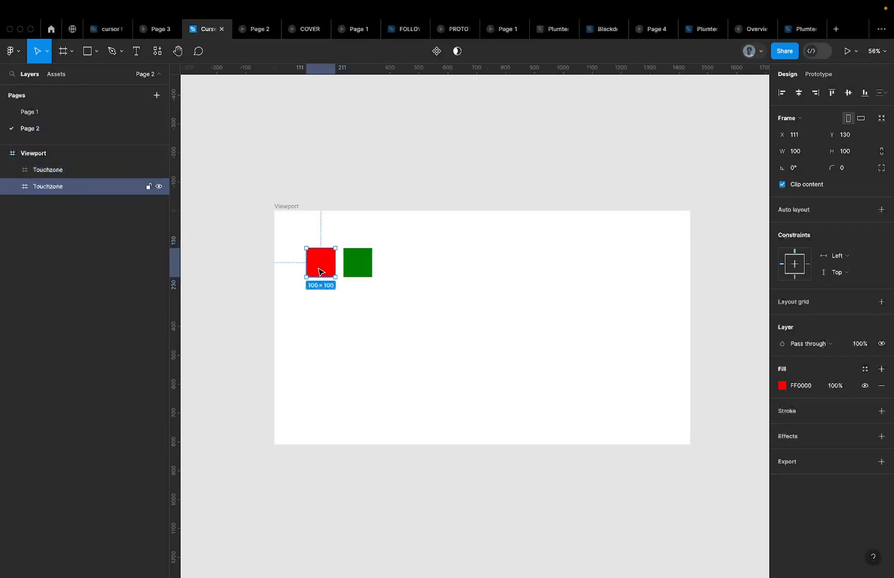
{"action": "left_click", "coordinate": [368, 261]}
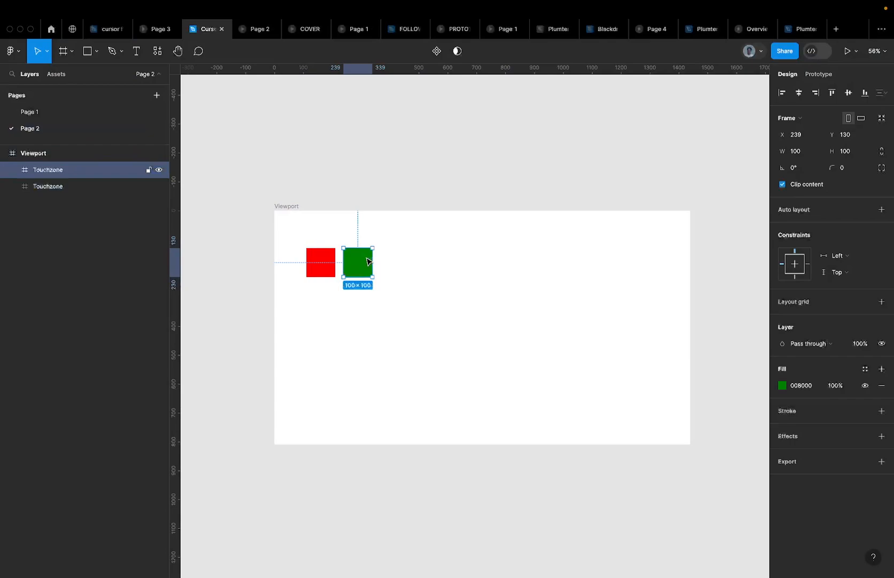
{"action": "left_click", "coordinate": [320, 260]}
{"action": "left_click", "coordinate": [363, 267]}
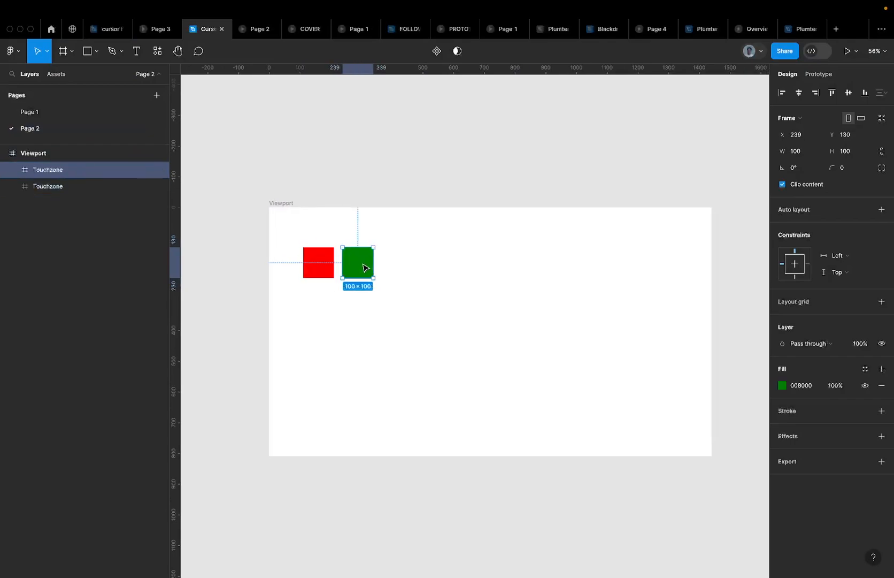
{"action": "scroll", "coordinate": [363, 267], "scroll_direction": "up", "scroll_amount": 5}
{"action": "scroll", "coordinate": [364, 268], "scroll_direction": "down", "scroll_amount": 3}
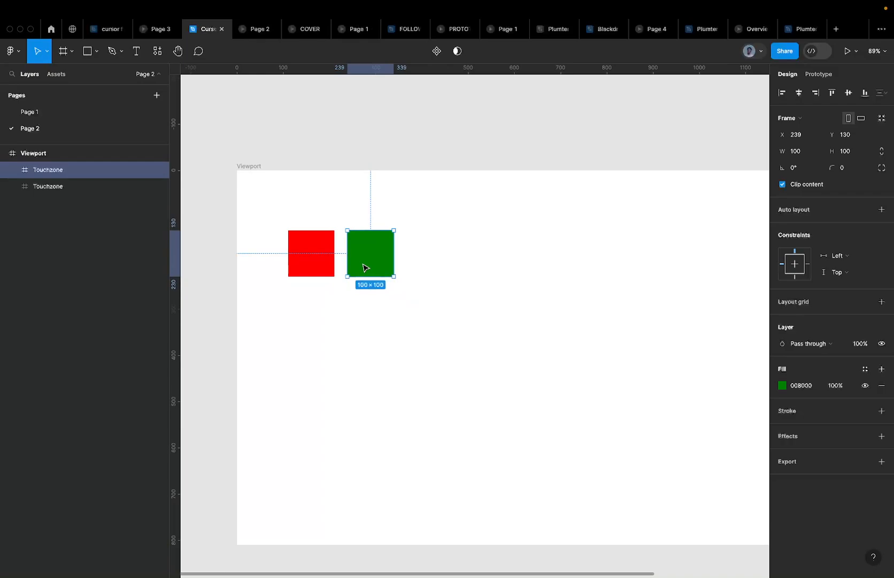
{"action": "left_click", "coordinate": [437, 266]}
{"action": "left_click", "coordinate": [371, 262]}
{"action": "left_click", "coordinate": [300, 254], "text": "shift"}
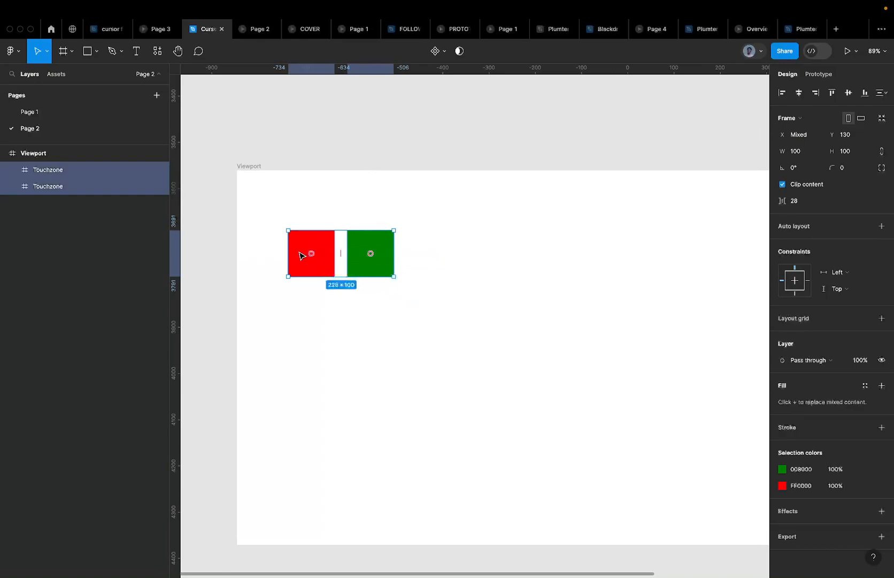
{"action": "left_click", "coordinate": [796, 206]}
{"action": "type", "text": "0"}
{"action": "key", "text": "Return"}
Wrap both squares in a horizontal auto-layout frame with Shift+A
{"action": "scroll", "coordinate": [356, 259], "scroll_direction": "up", "scroll_amount": 3}
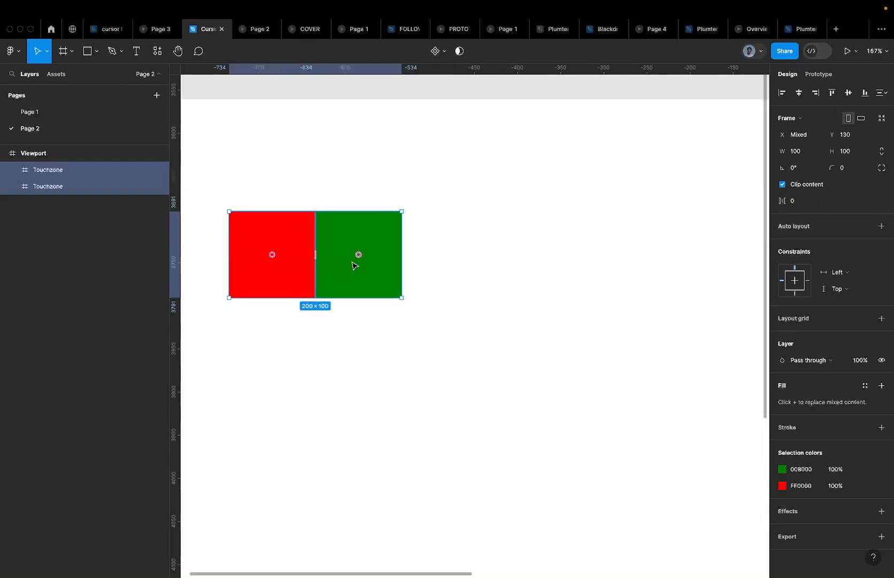
{"action": "scroll", "coordinate": [356, 257], "scroll_direction": "down", "scroll_amount": 5}
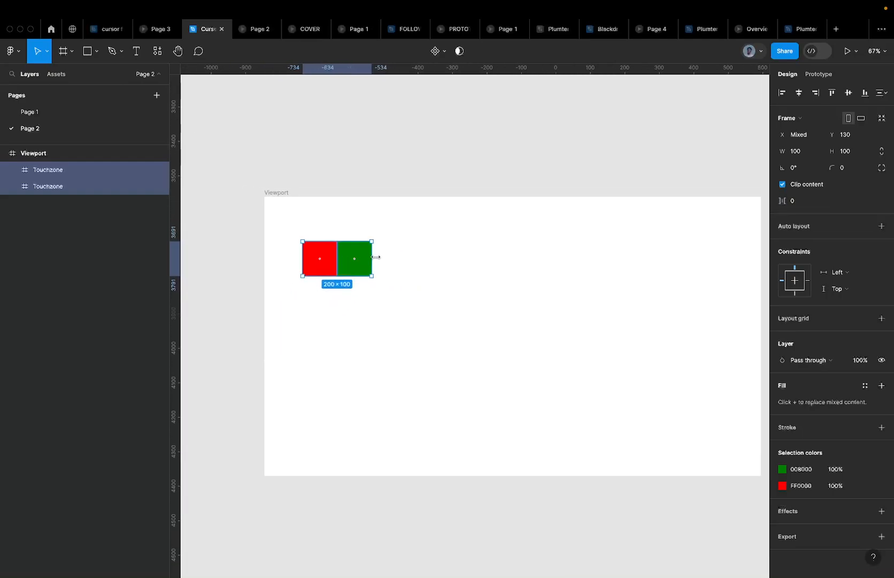
{"action": "key", "text": "shift+a"}
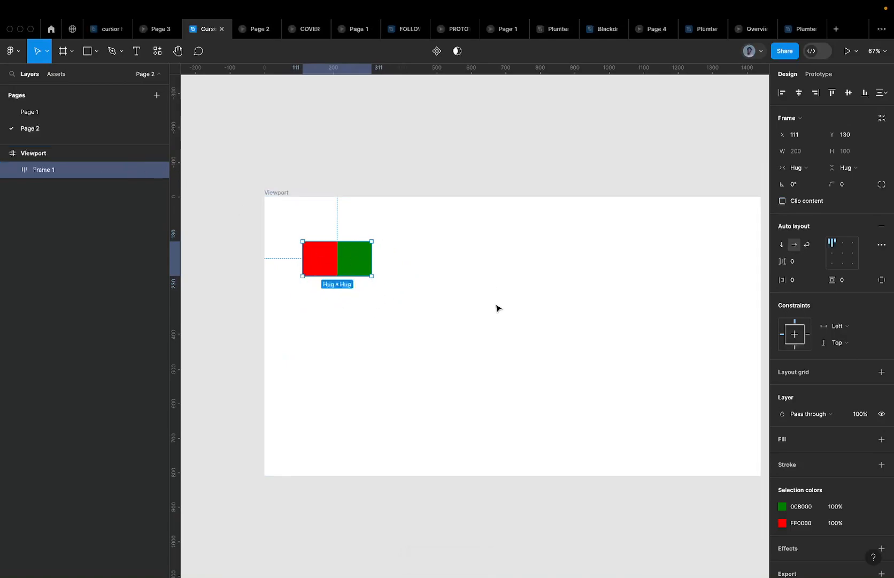
Rename the auto-layout frame to 'Row'
{"action": "double_click", "coordinate": [48, 170]}
{"action": "type", "text": "Row"}
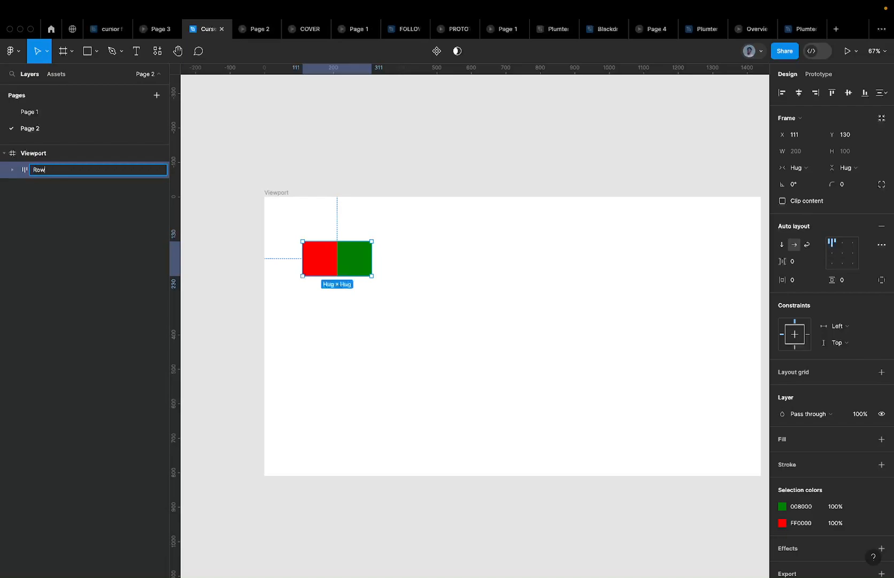
{"action": "key", "text": "Return"}
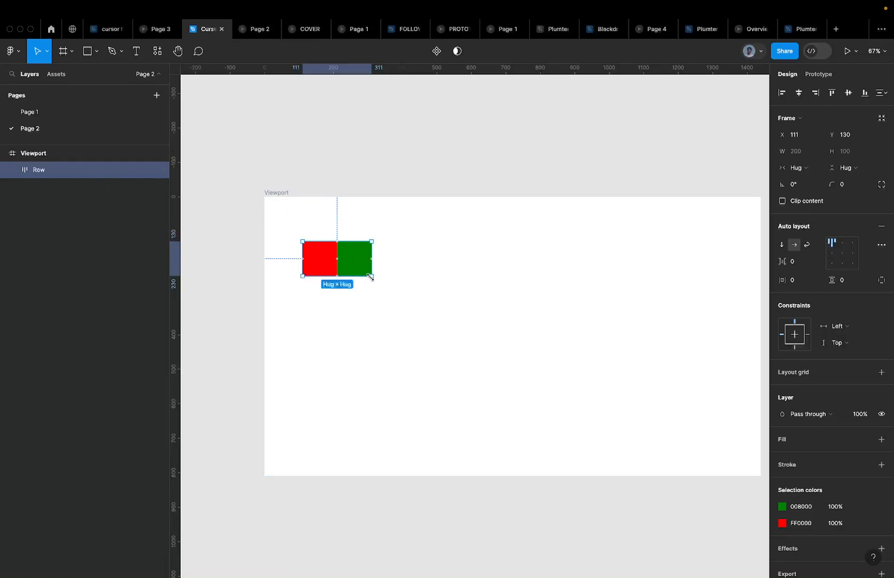
Stretch Row larger, then restore it to hug its cells at 200×100
{"action": "left_click_drag", "start_coordinate": [374, 276], "coordinate": [577, 325]}
{"action": "scroll", "coordinate": [492, 333], "scroll_direction": "right", "scroll_amount": 2}
{"action": "left_click_drag", "start_coordinate": [492, 333], "coordinate": [441, 351]}
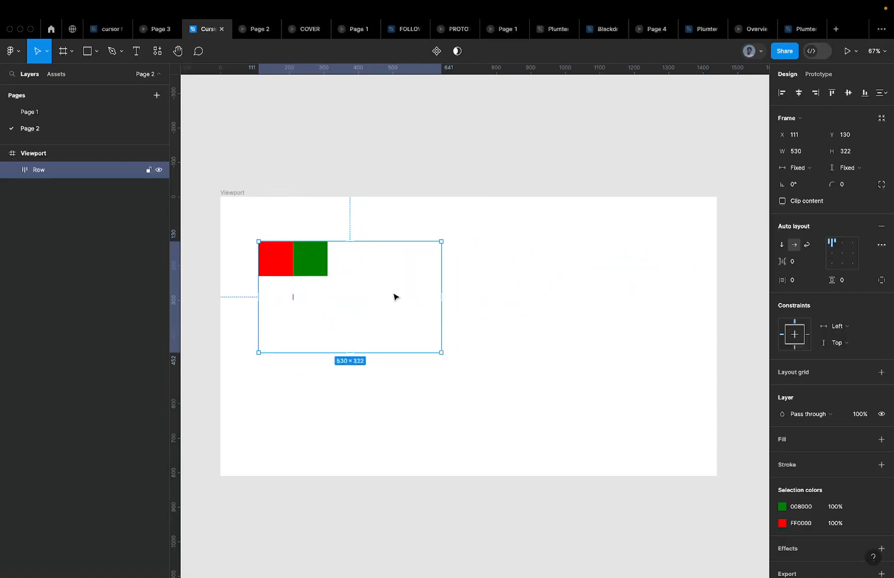
{"action": "double_click", "coordinate": [442, 351]}
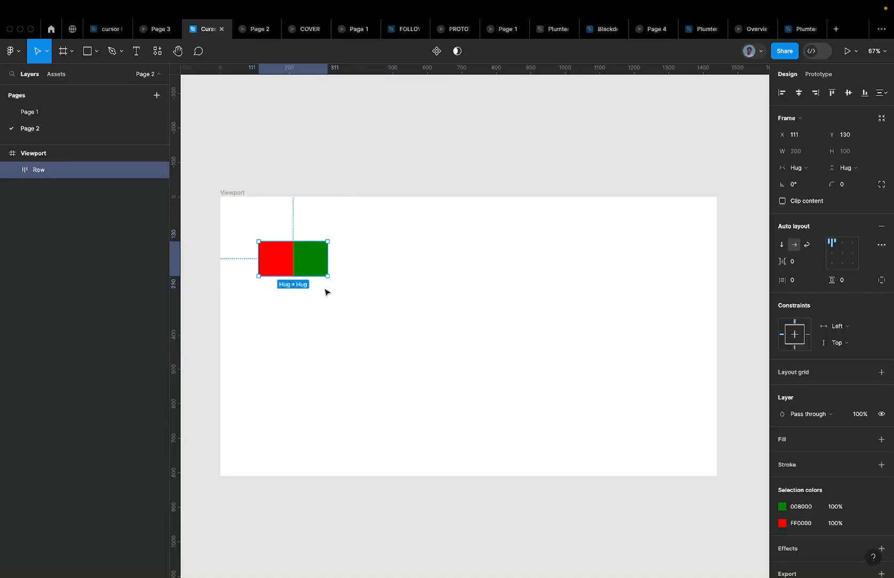
{"action": "key", "text": "Return"}
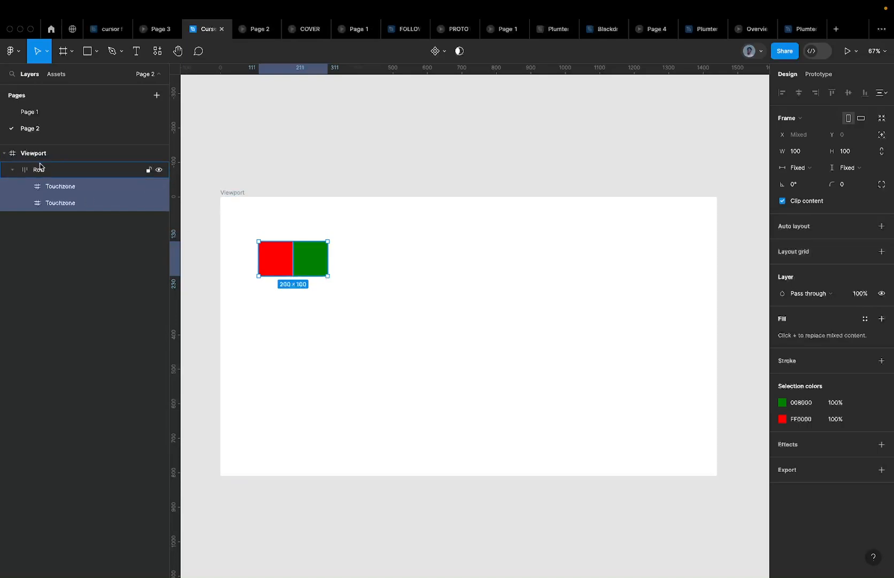
Set both Touchzones' width and height to Fill container
{"action": "left_click", "coordinate": [804, 169]}
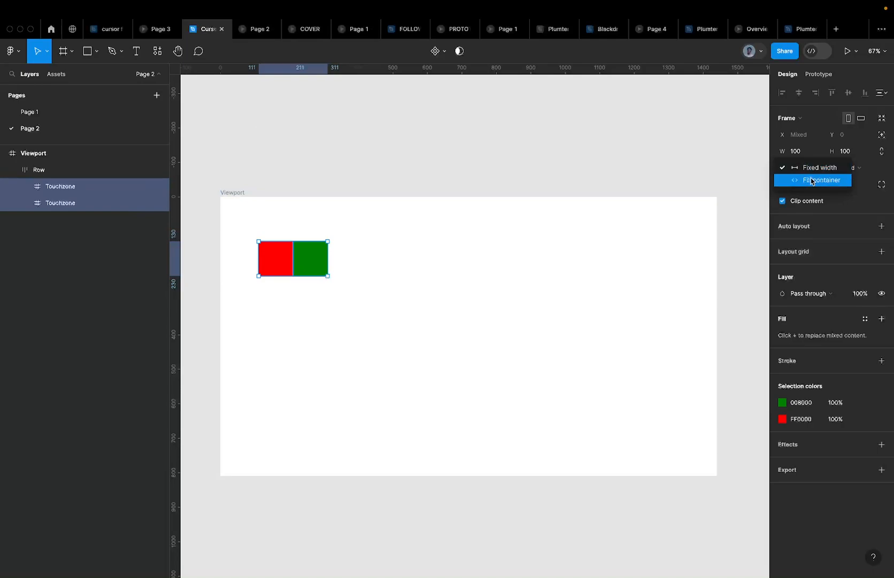
{"action": "left_click", "coordinate": [811, 179]}
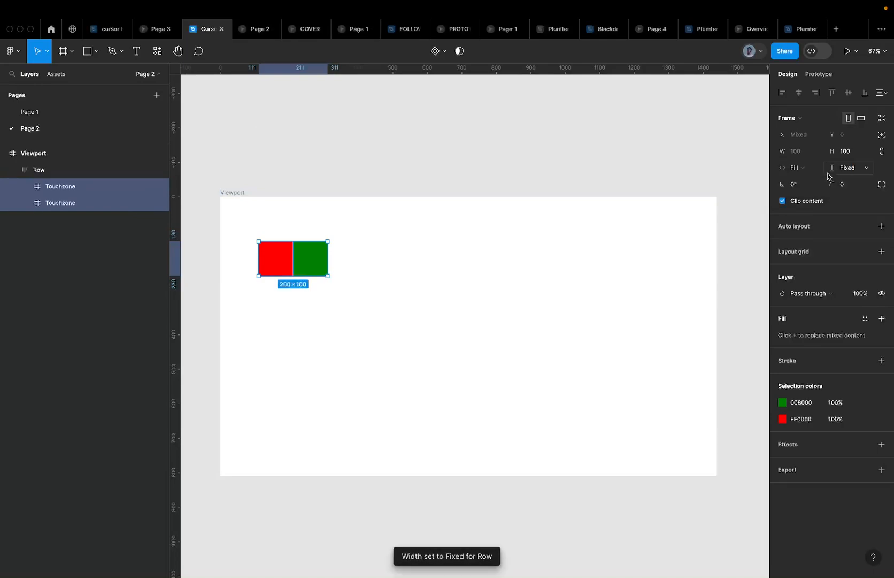
{"action": "left_click", "coordinate": [830, 170]}
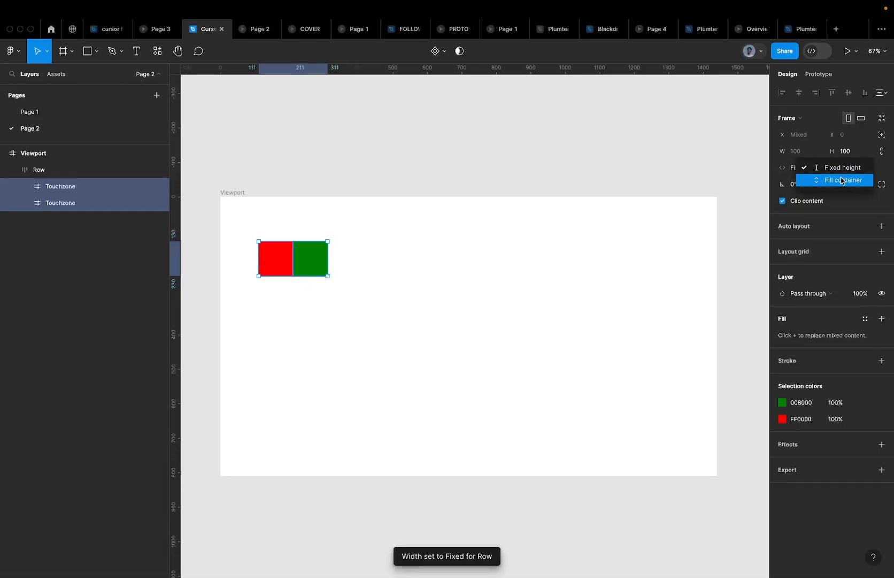
{"action": "left_click", "coordinate": [841, 180]}
Resize the Row to 516×196 so the cells stretch
{"action": "left_click", "coordinate": [352, 256]}
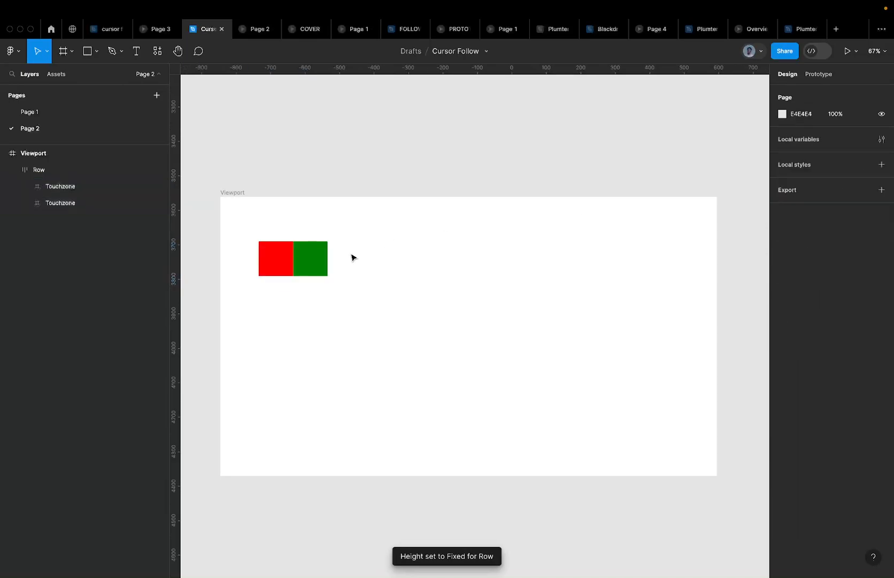
{"action": "left_click", "coordinate": [300, 268]}
{"action": "left_click_drag", "start_coordinate": [328, 276], "coordinate": [555, 359]}
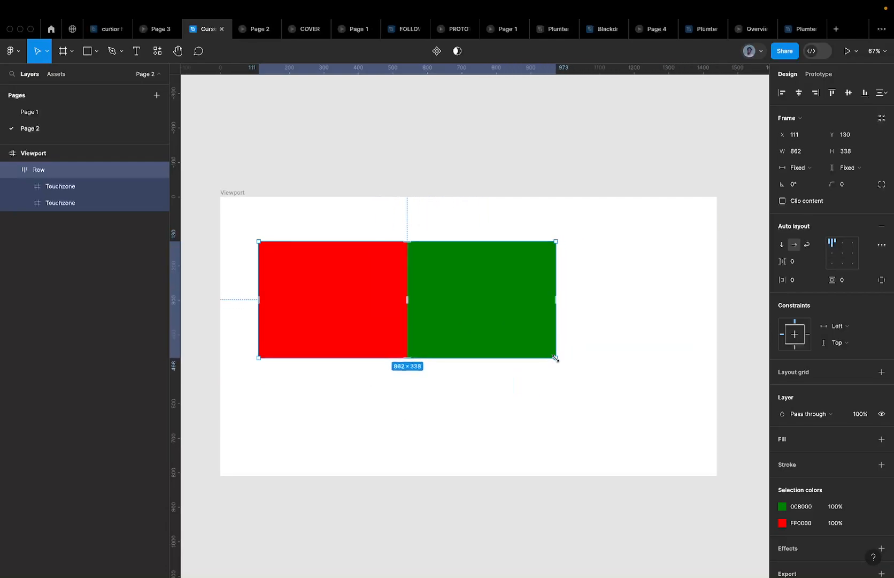
{"action": "left_click_drag", "start_coordinate": [555, 358], "coordinate": [437, 308]}
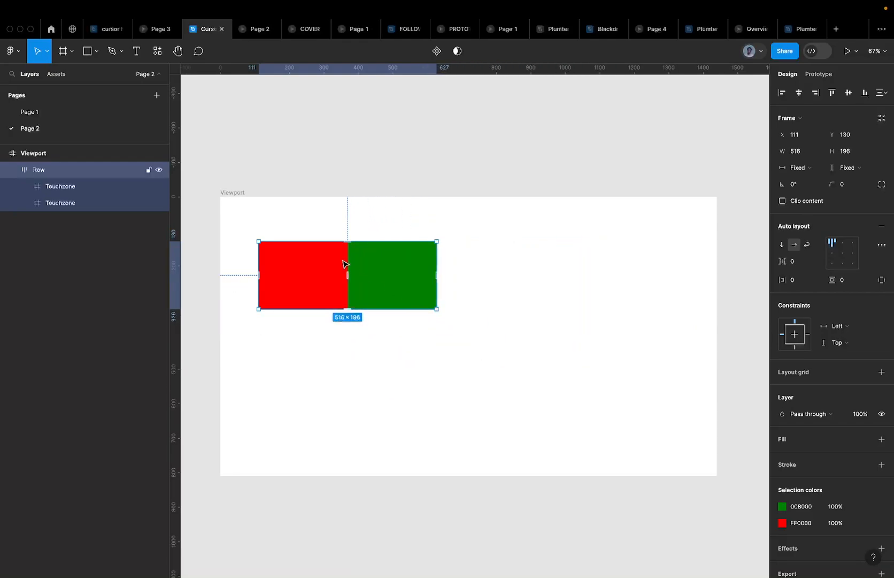
Add a third red Touchzone to the Row and duplicate the Row below it
{"action": "key", "text": "ctrl+d"}
{"action": "left_click", "coordinate": [342, 233]}
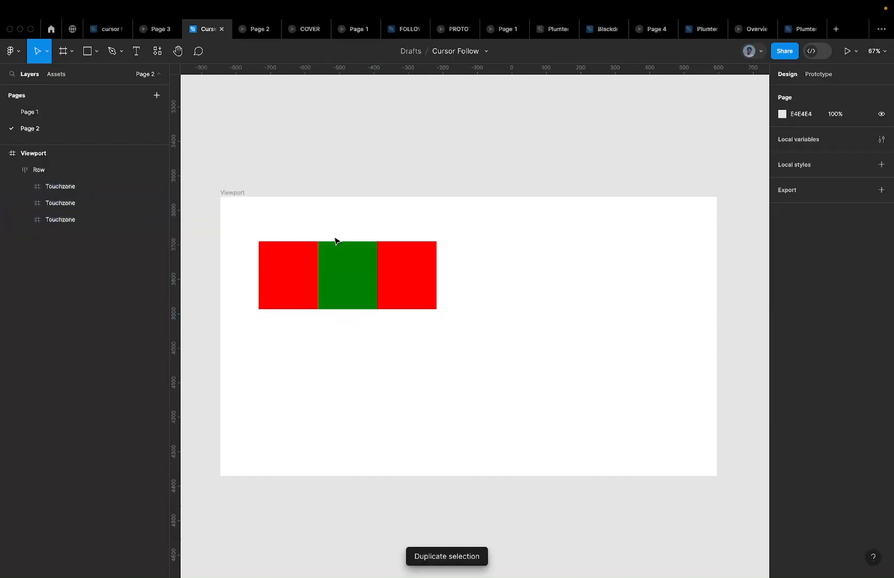
{"action": "left_click", "coordinate": [294, 255]}
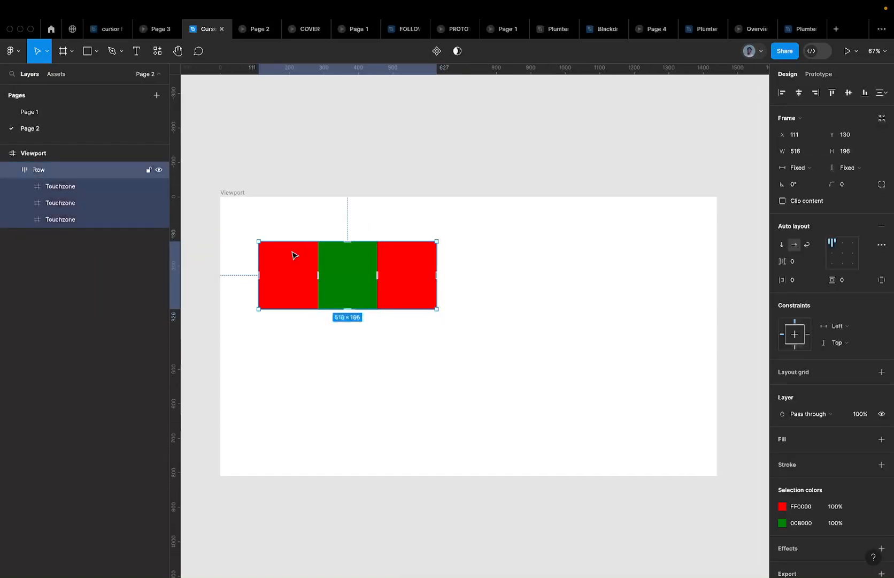
{"action": "left_click_drag", "start_coordinate": [294, 255], "coordinate": [305, 405], "text": "alt"}
Distribute the three Rows vertically and set their spacing to 0
{"action": "left_click_drag", "start_coordinate": [238, 220], "coordinate": [499, 499]}
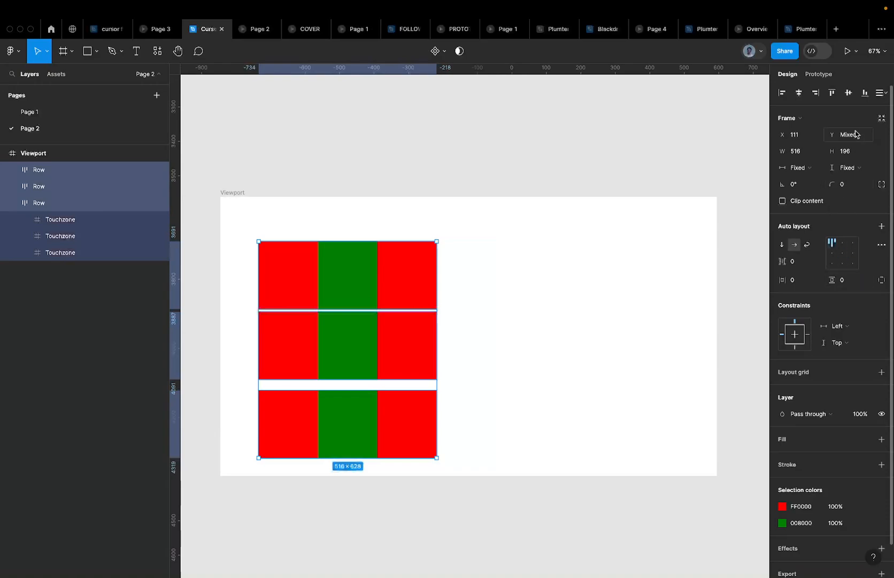
{"action": "left_click", "coordinate": [881, 93]}
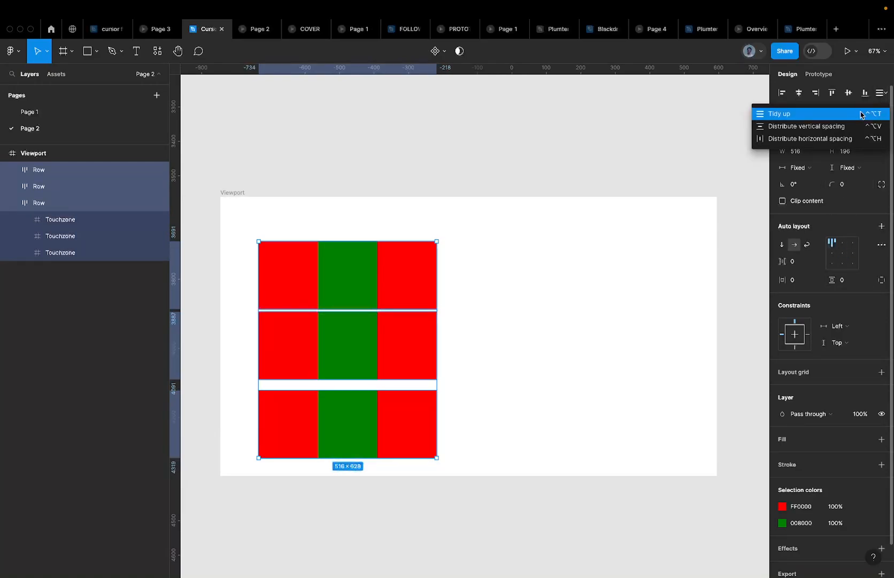
{"action": "left_click", "coordinate": [831, 125]}
{"action": "left_click", "coordinate": [805, 216]}
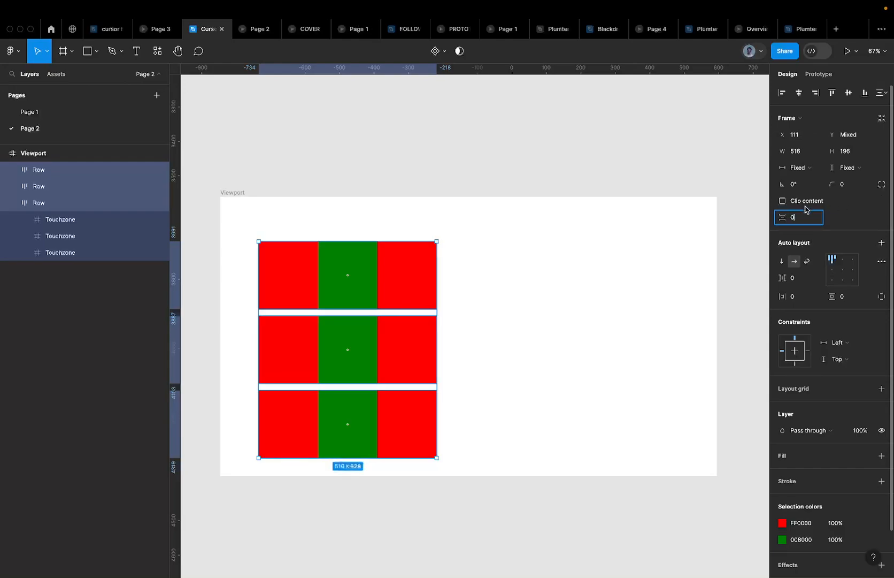
{"action": "key", "text": "Return"}
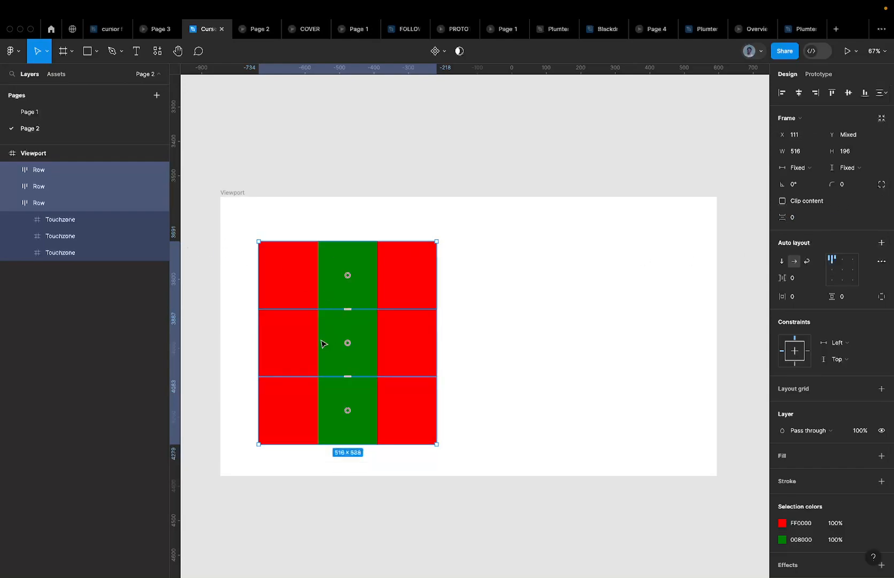
{"action": "left_click", "coordinate": [313, 353]}
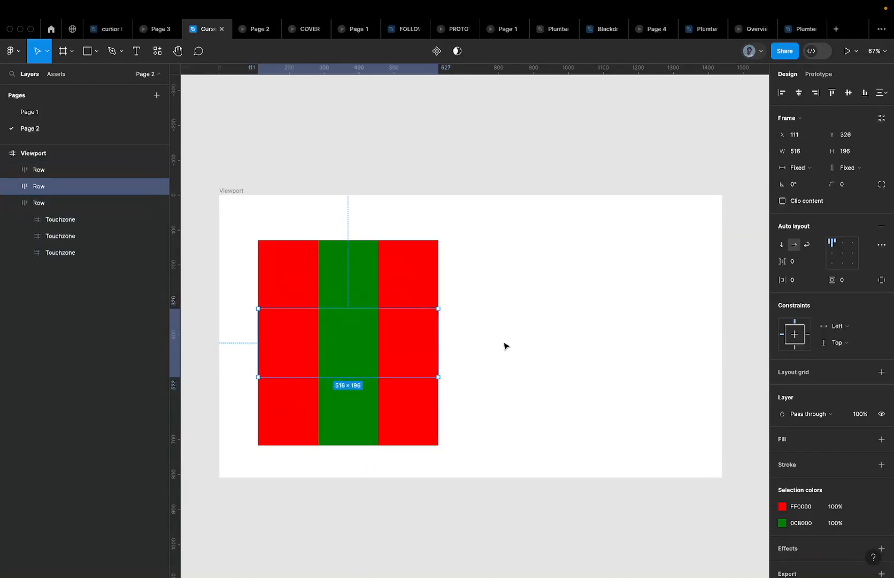
{"action": "left_click", "coordinate": [506, 345]}
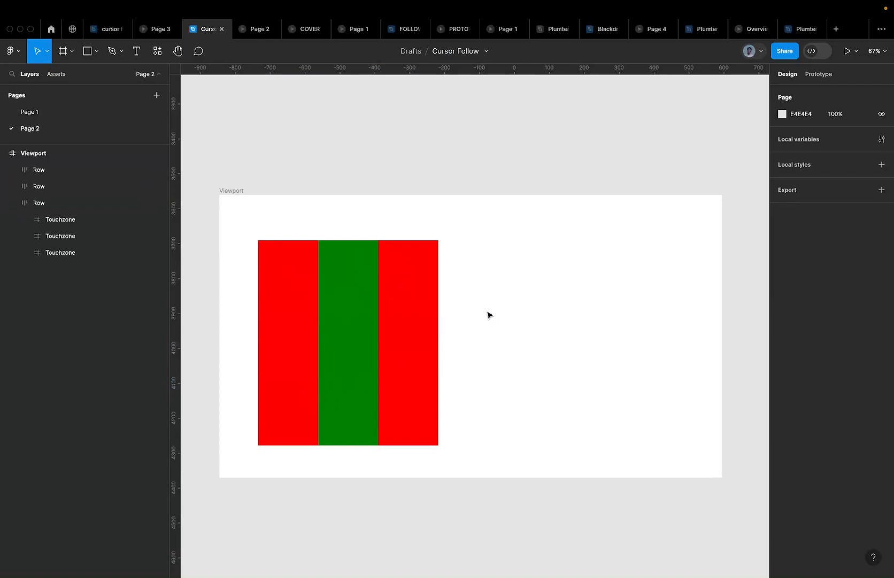
Reorder the middle Row's cells to green, red, green
{"action": "double_click", "coordinate": [409, 327]}
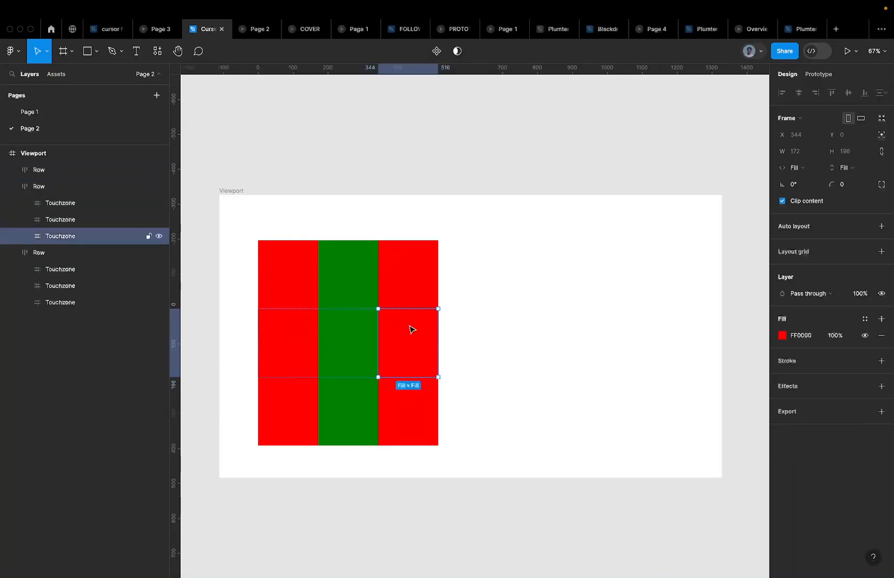
{"action": "left_click", "coordinate": [340, 332]}
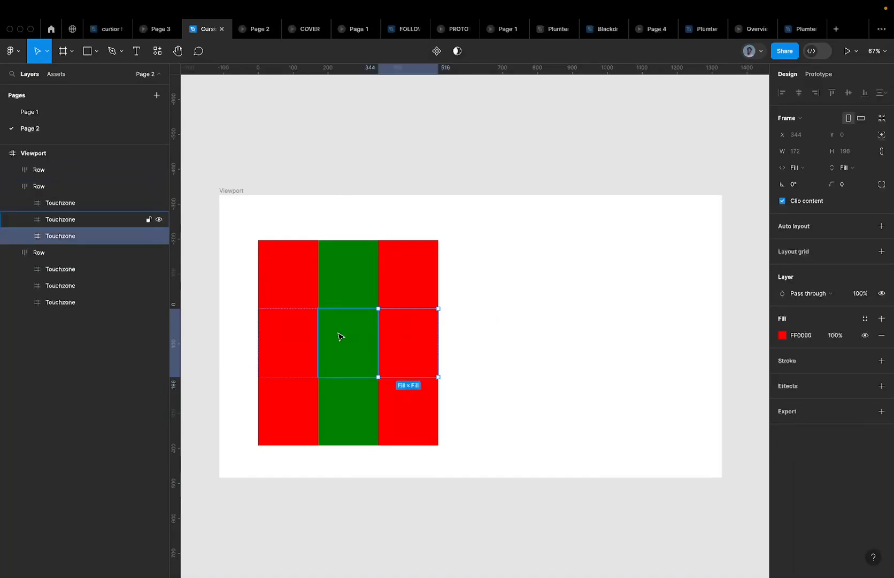
{"action": "key", "text": "super+d"}
{"action": "left_click", "coordinate": [409, 348]}
{"action": "key", "text": "Delete"}
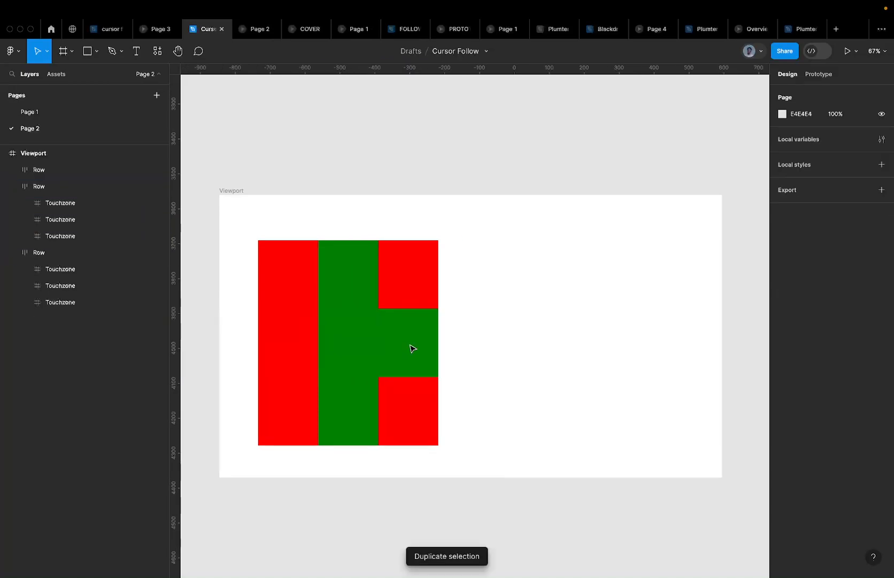
{"action": "left_click", "coordinate": [344, 341]}
{"action": "left_click", "coordinate": [294, 341]}
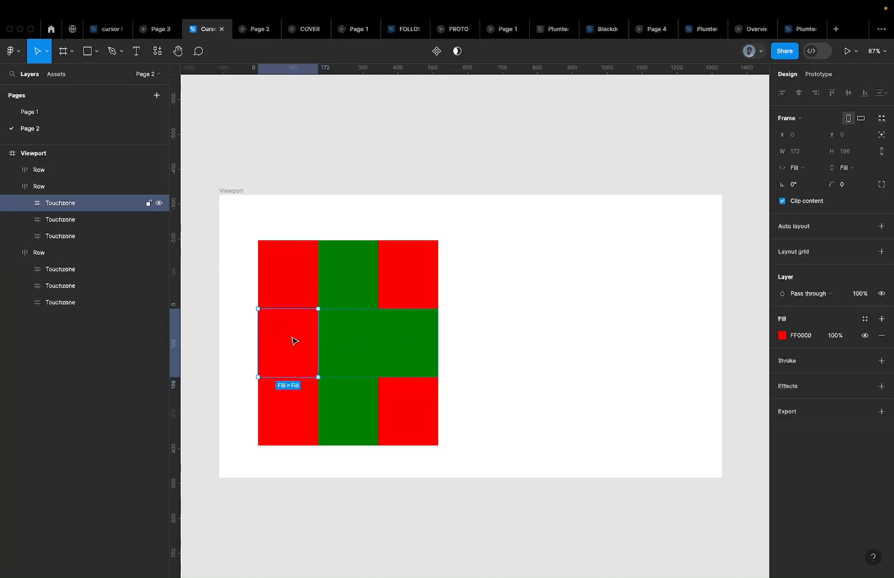
{"action": "key", "text": "Right"}
{"action": "key", "text": "Right"}
{"action": "key", "text": "Left"}
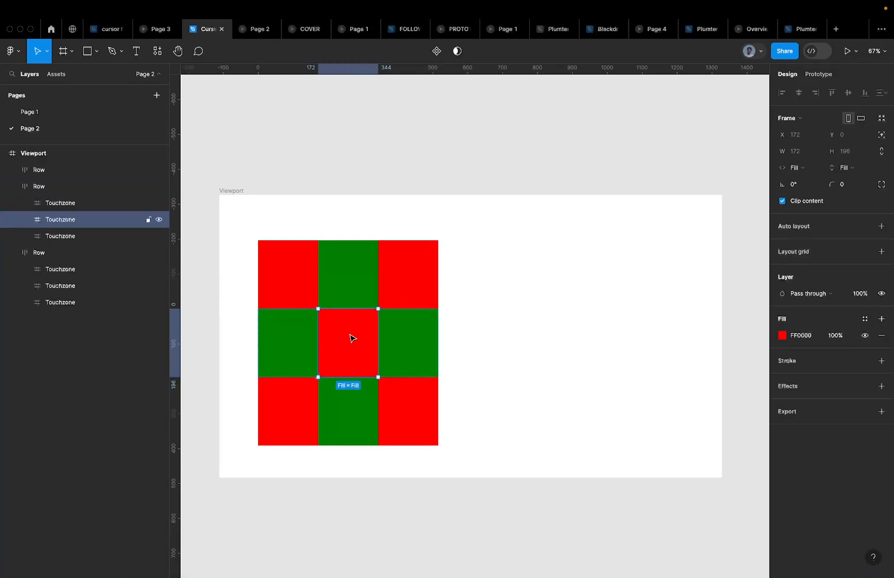
{"action": "left_click", "coordinate": [494, 303]}
Select all three Rows of the red-and-green checkerboard grid
{"action": "scroll", "coordinate": [493, 302], "scroll_direction": "left", "scroll_amount": 3}
{"action": "scroll", "coordinate": [493, 303], "scroll_direction": "down", "scroll_amount": 2}
{"action": "scroll", "coordinate": [492, 301], "scroll_direction": "down", "scroll_amount": 4}
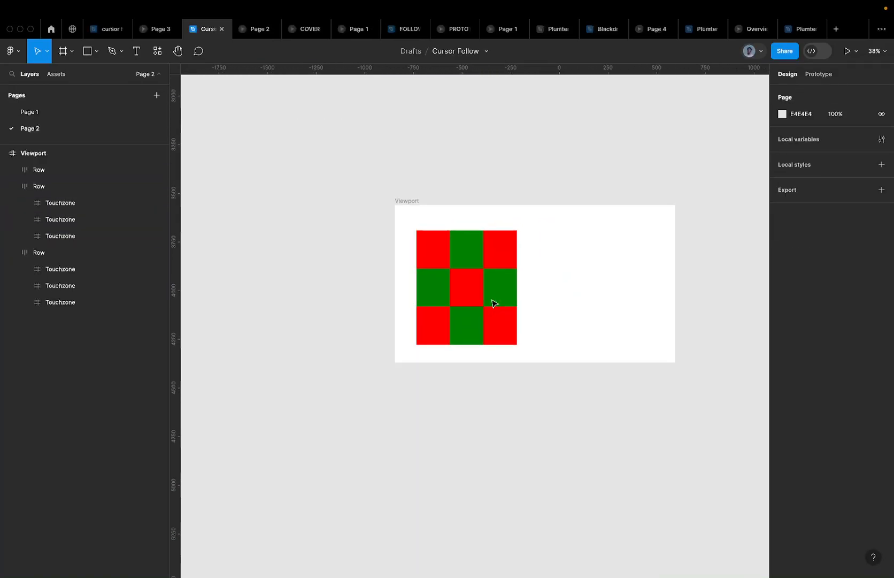
{"action": "scroll", "coordinate": [390, 250], "scroll_direction": "up", "scroll_amount": 5}
{"action": "scroll", "coordinate": [389, 251], "scroll_direction": "up", "scroll_amount": 1}
{"action": "scroll", "coordinate": [389, 249], "scroll_direction": "right", "scroll_amount": 5}
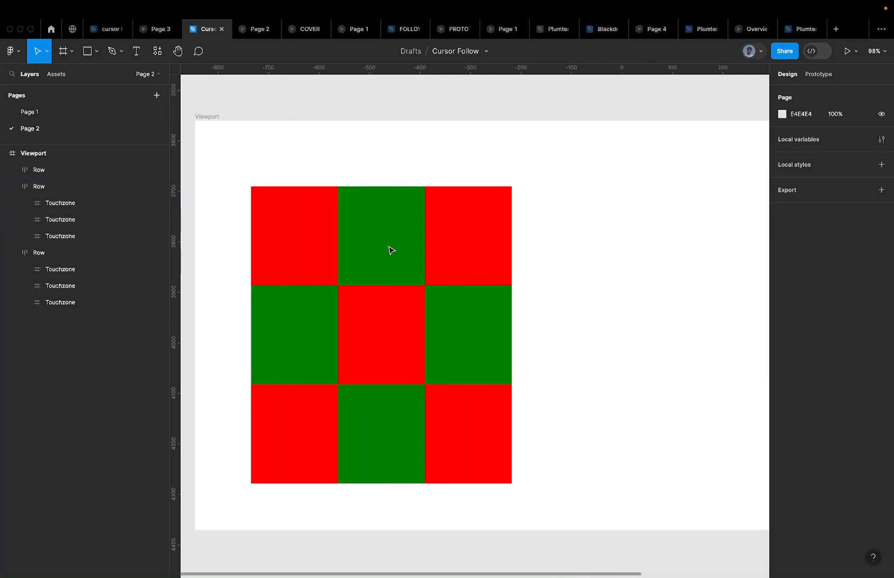
{"action": "scroll", "coordinate": [389, 249], "scroll_direction": "down", "scroll_amount": 5}
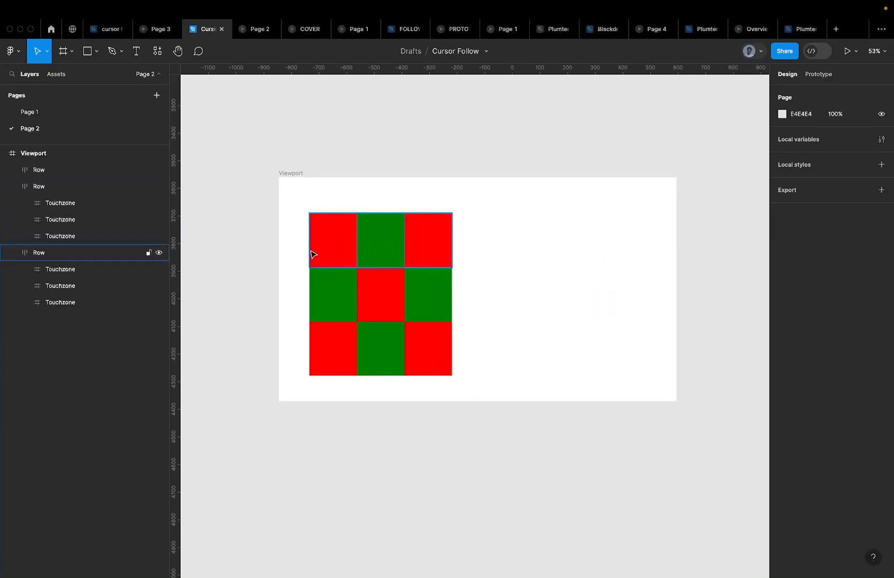
{"action": "left_click_drag", "start_coordinate": [271, 237], "coordinate": [519, 341]}
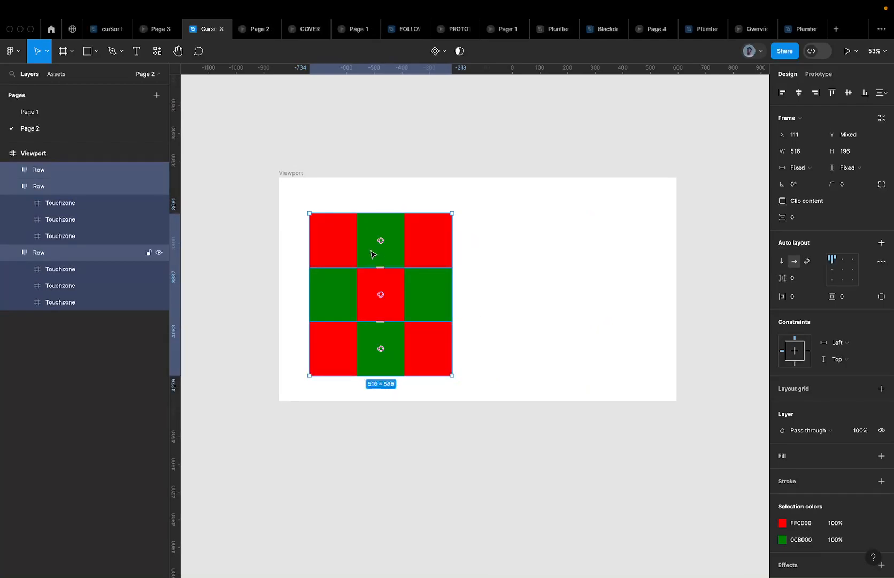
Wrap the three Rows in an auto-layout frame with Shift+A and name it Canvas
{"action": "key", "text": "shift+a"}
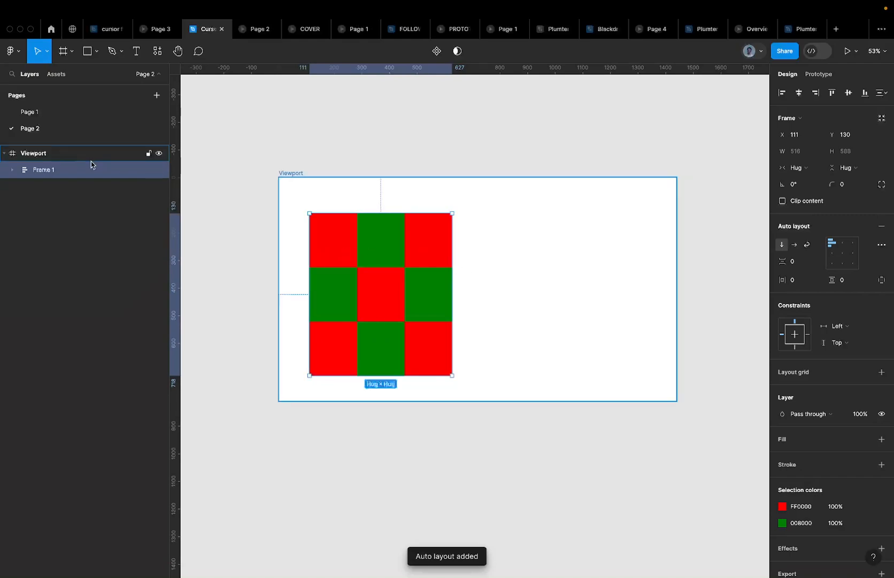
{"action": "double_click", "coordinate": [54, 176]}
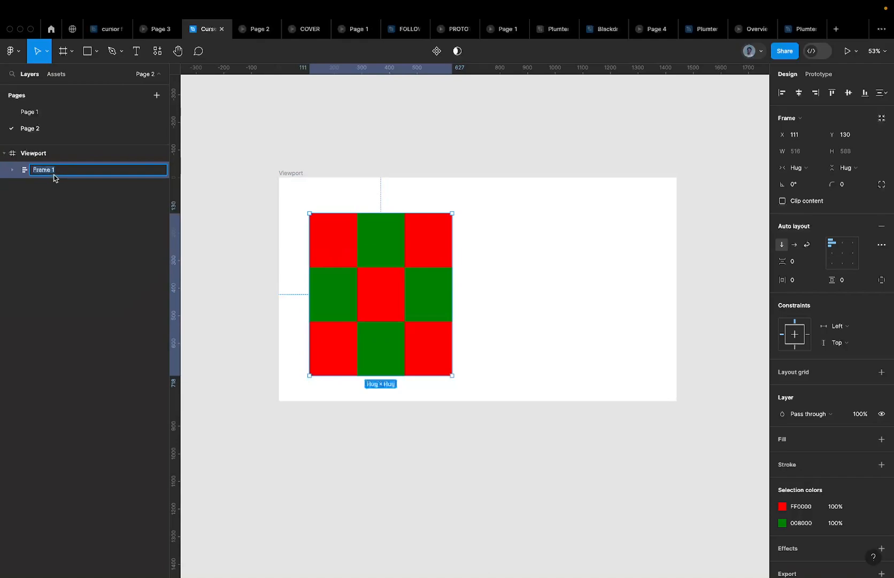
{"action": "type", "text": "Image"}
{"action": "key", "text": "super+a"}
{"action": "type", "text": "H"}
{"action": "key", "text": "super+a"}
{"action": "type", "text": "Cursor"}
{"action": "key", "text": "super+a"}
{"action": "type", "text": "Canvas"}
{"action": "key", "text": "Return"}
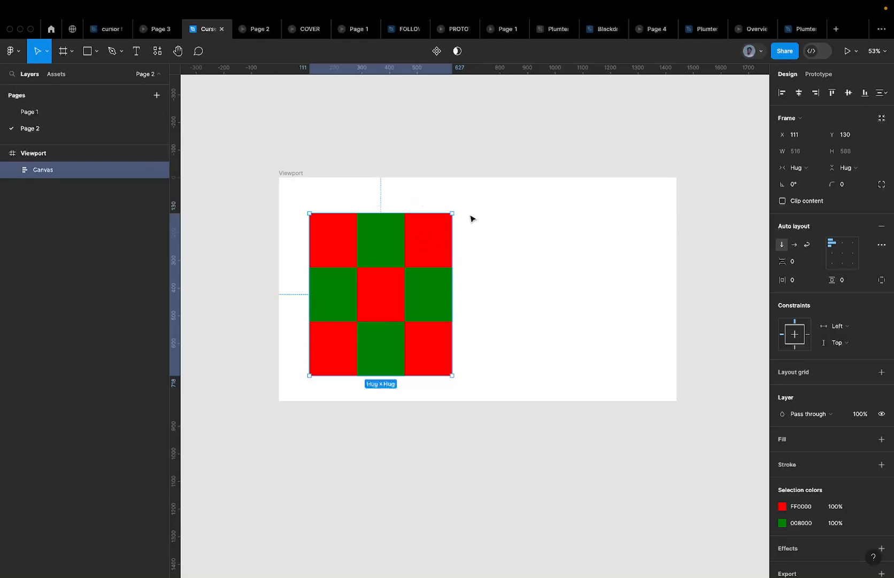
Move the Canvas frame within the Viewport and resize it to a fixed 708×601
{"action": "left_click", "coordinate": [476, 266]}
{"action": "left_click", "coordinate": [451, 263]}
{"action": "mouse_move", "coordinate": [391, 265]}
{"action": "left_mouse_down"}
{"action": "mouse_move", "coordinate": [422, 289]}
{"action": "mouse_move", "coordinate": [431, 267]}
{"action": "mouse_move", "coordinate": [391, 257]}
{"action": "mouse_move", "coordinate": [398, 238]}
{"action": "mouse_move", "coordinate": [396, 252]}
{"action": "left_mouse_up"}
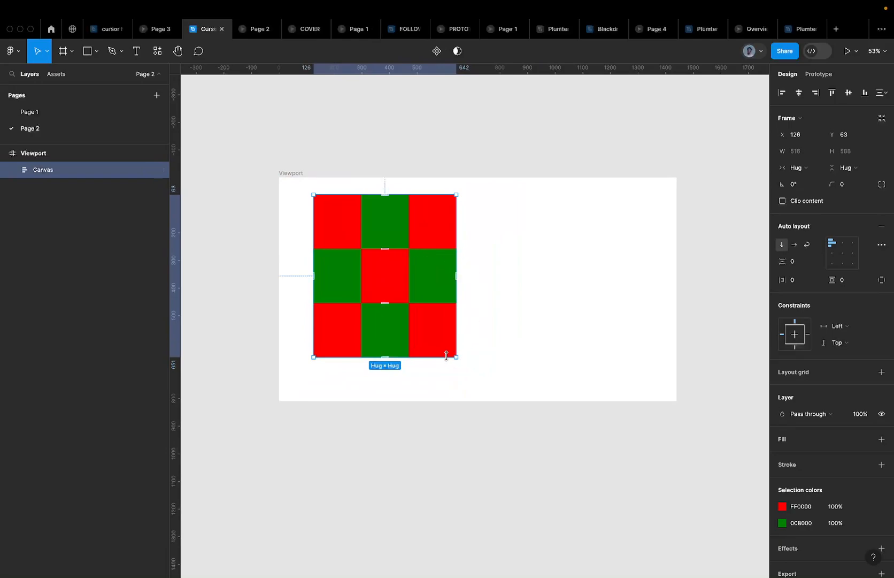
{"action": "left_click_drag", "start_coordinate": [456, 357], "coordinate": [508, 361]}
{"action": "key", "text": "Escape"}
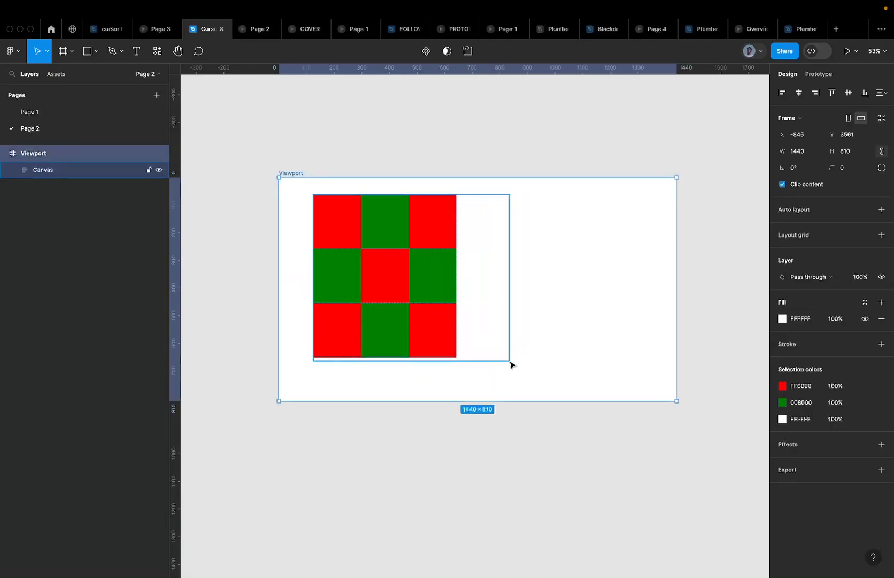
Set the three Rows' width and height sizing to Fill container
{"action": "left_click", "coordinate": [67, 175]}
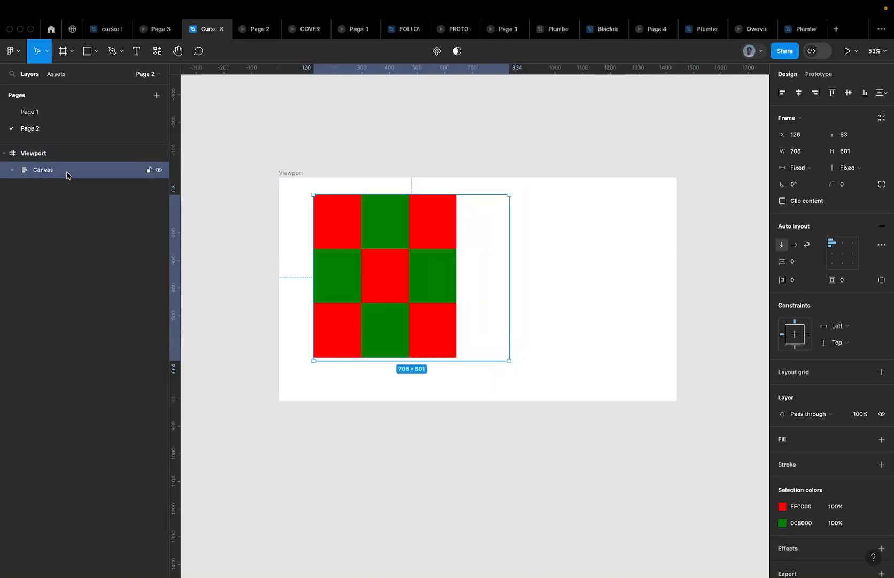
{"action": "key", "text": "Return"}
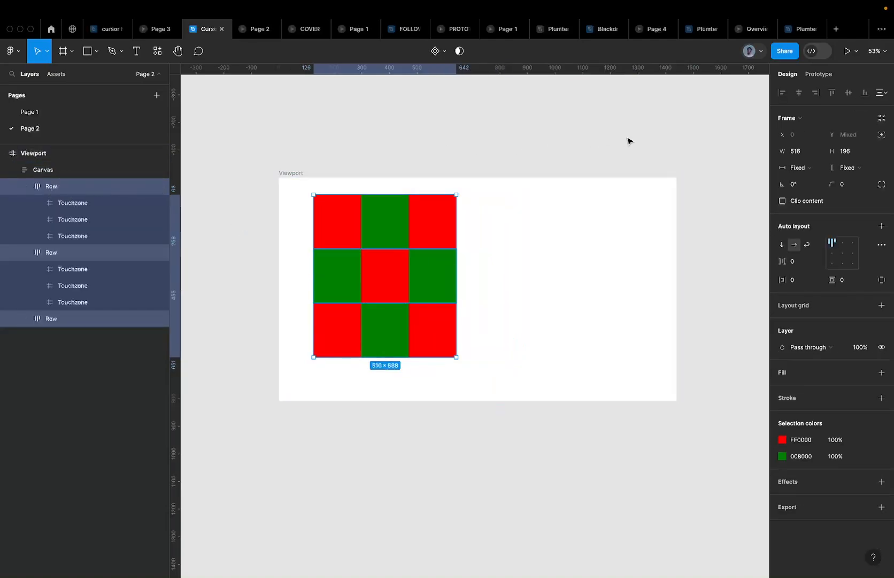
{"action": "left_click", "coordinate": [810, 169]}
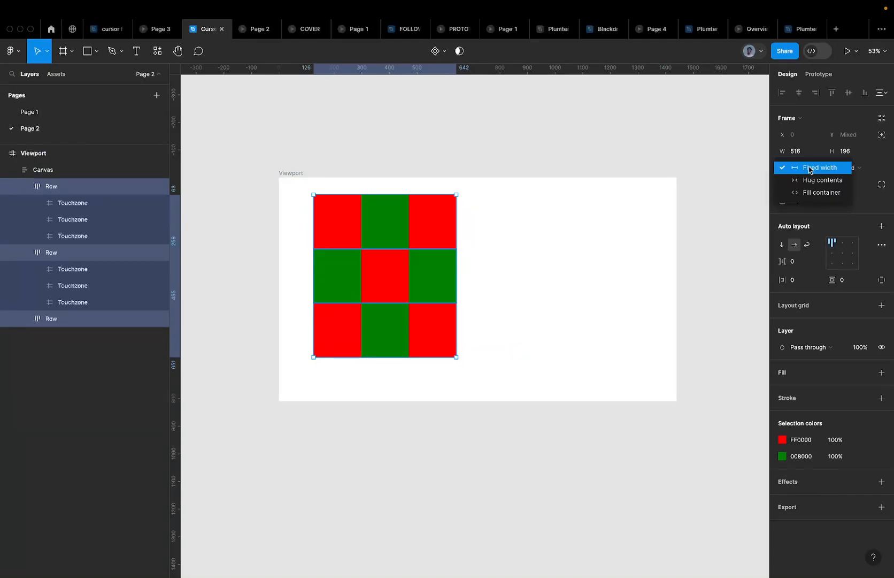
{"action": "left_click", "coordinate": [816, 195]}
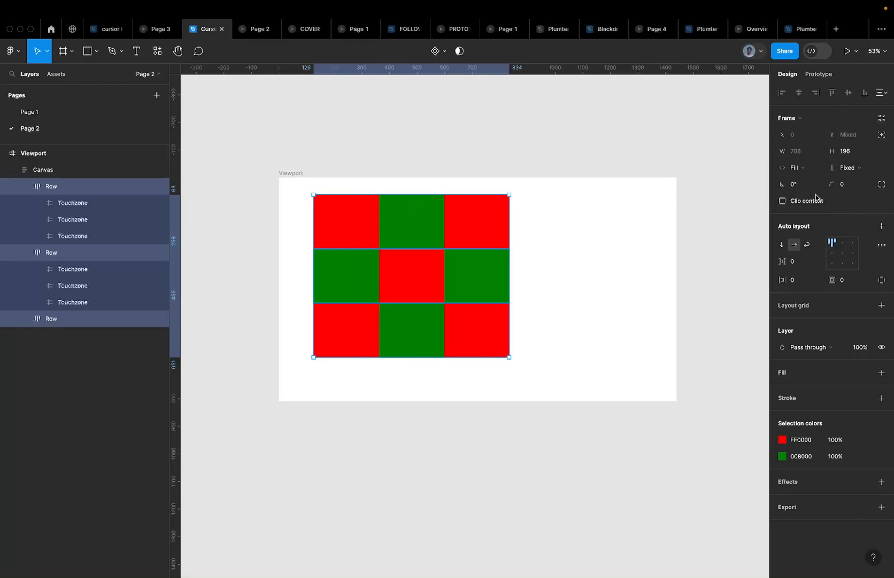
{"action": "left_click", "coordinate": [845, 167]}
{"action": "left_click", "coordinate": [850, 193]}
{"action": "left_click", "coordinate": [692, 256]}
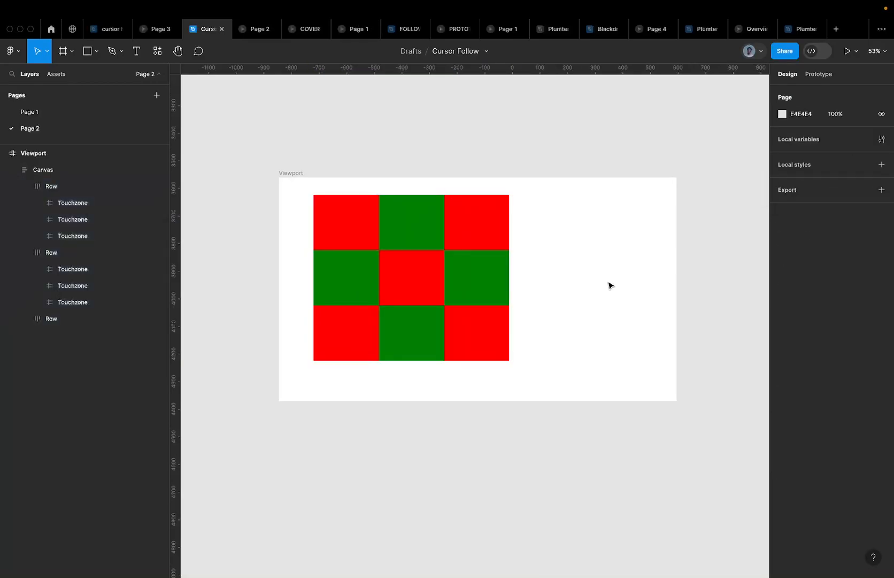
{"action": "left_click", "coordinate": [329, 226]}
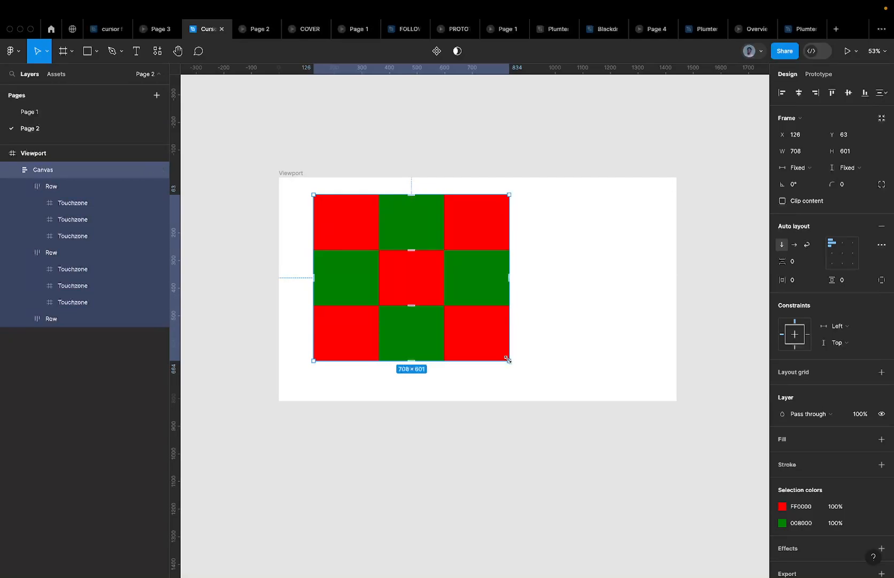
Resize the Canvas frame to 1440 wide by 810 high
{"action": "mouse_move", "coordinate": [508, 359]}
{"action": "left_mouse_down"}
{"action": "mouse_move", "coordinate": [473, 327]}
{"action": "mouse_move", "coordinate": [637, 393]}
{"action": "mouse_move", "coordinate": [480, 320]}
{"action": "mouse_move", "coordinate": [532, 358]}
{"action": "mouse_move", "coordinate": [567, 316]}
{"action": "mouse_move", "coordinate": [760, 234]}
{"action": "mouse_move", "coordinate": [557, 361]}
{"action": "mouse_move", "coordinate": [481, 362]}
{"action": "mouse_move", "coordinate": [567, 319]}
{"action": "mouse_move", "coordinate": [545, 341]}
{"action": "mouse_move", "coordinate": [505, 342]}
{"action": "left_mouse_up"}
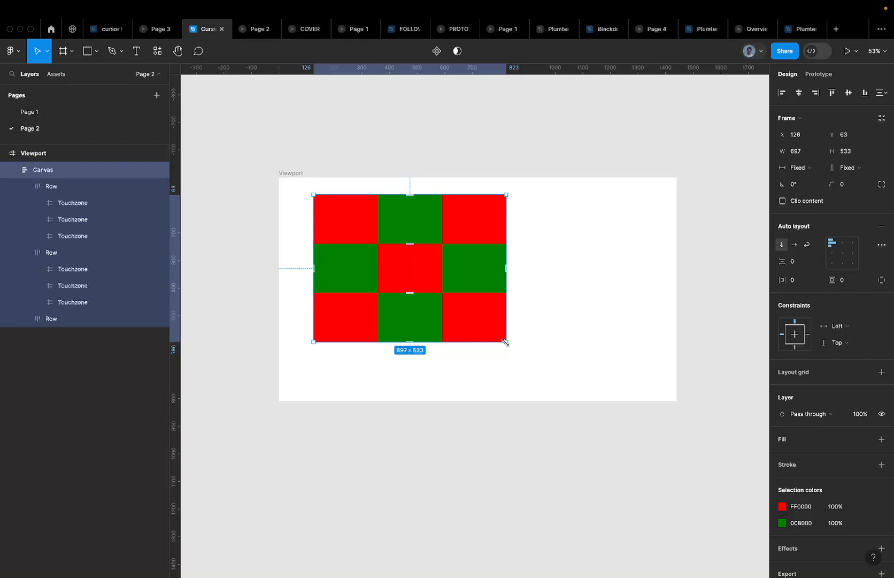
{"action": "left_click_drag", "start_coordinate": [341, 216], "coordinate": [305, 190]}
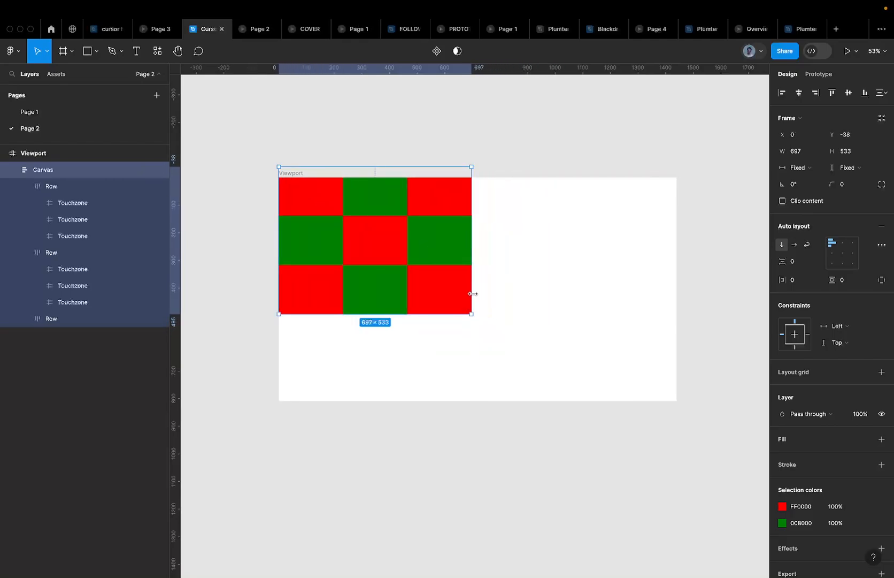
{"action": "left_click_drag", "start_coordinate": [395, 209], "coordinate": [429, 232]}
{"action": "left_click", "coordinate": [803, 148]}
{"action": "type", "text": "1440"}
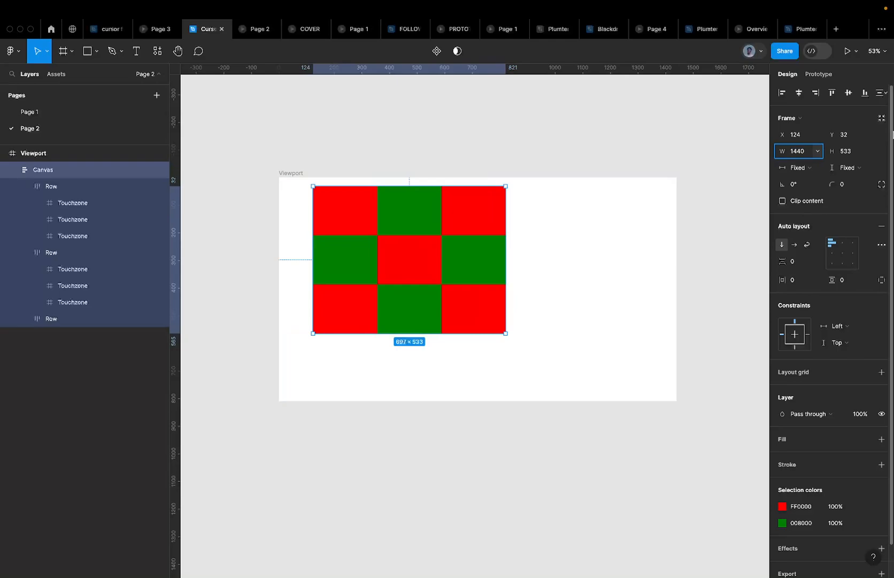
{"action": "left_click", "coordinate": [863, 146]}
{"action": "left_click", "coordinate": [864, 148]}
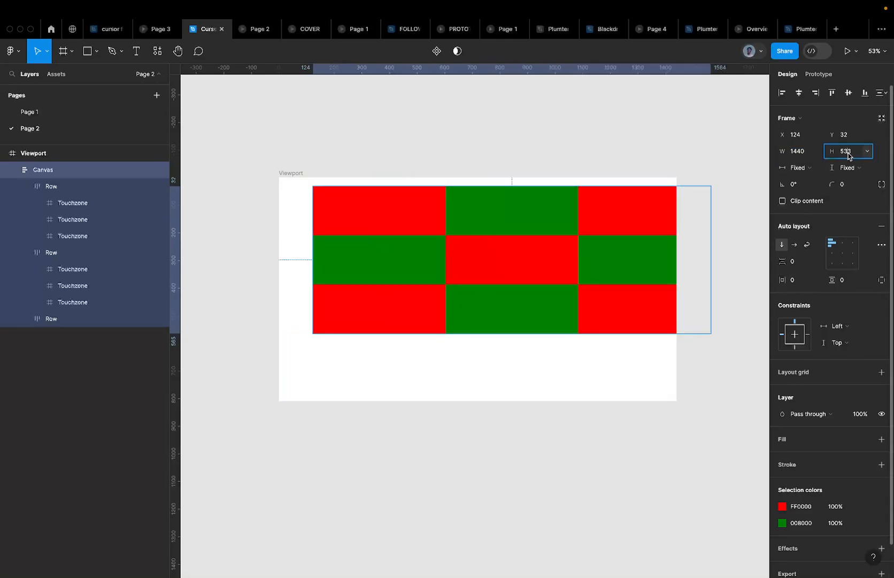
{"action": "type", "text": "810"}
{"action": "key", "text": "Return"}
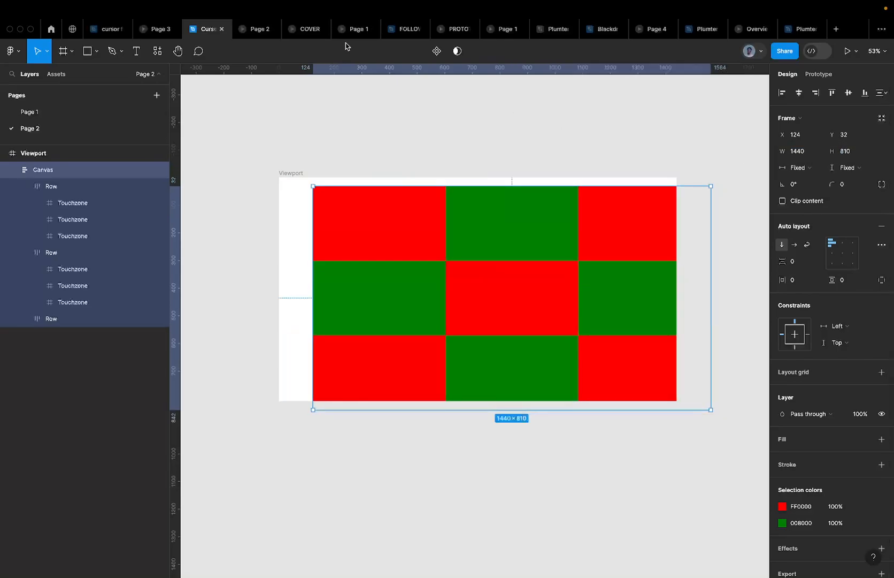
Align Canvas to the Viewport's left and top edges
{"action": "left_click", "coordinate": [781, 93]}
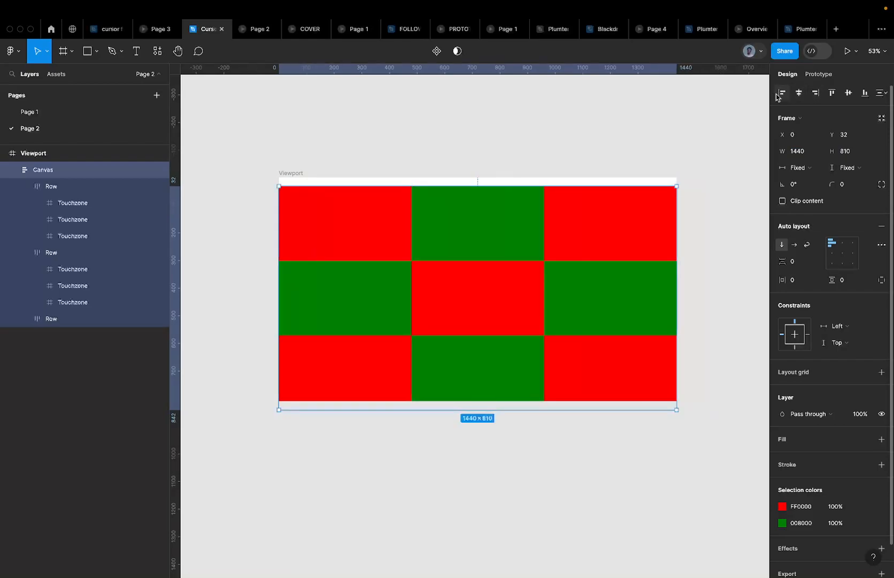
{"action": "left_click", "coordinate": [831, 93]}
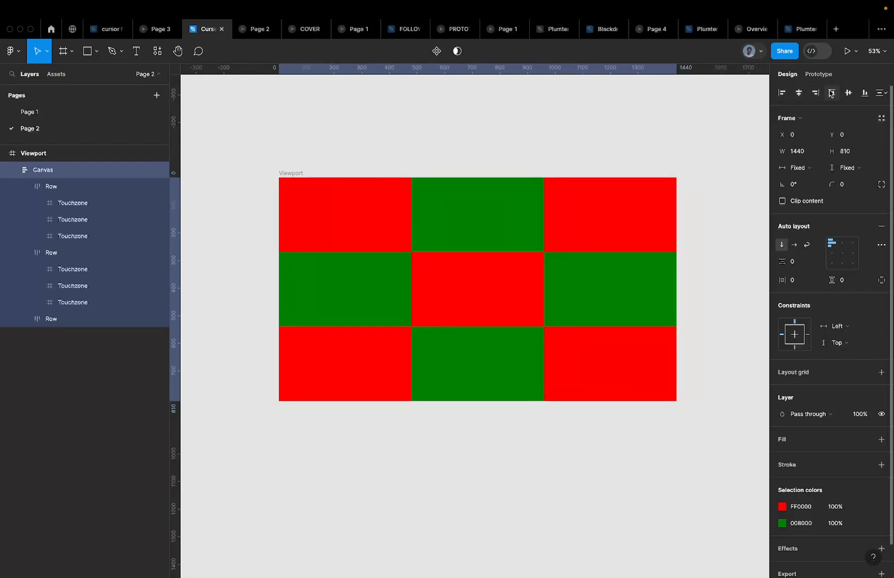
{"action": "scroll", "coordinate": [397, 234], "scroll_direction": "down", "scroll_amount": 5}
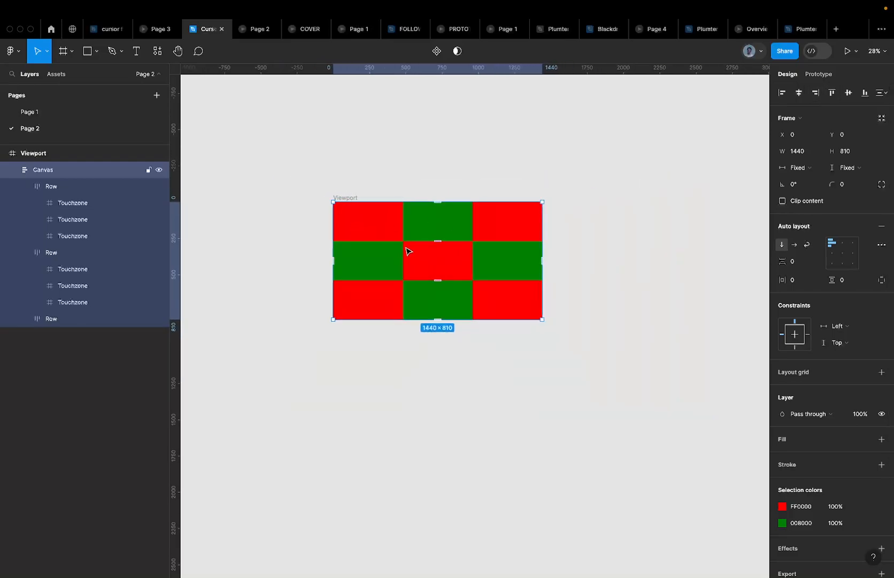
Drag the 1440×810 Canvas out of Viewport onto the canvas to its right
{"action": "left_click_drag", "start_coordinate": [409, 251], "coordinate": [631, 249]}
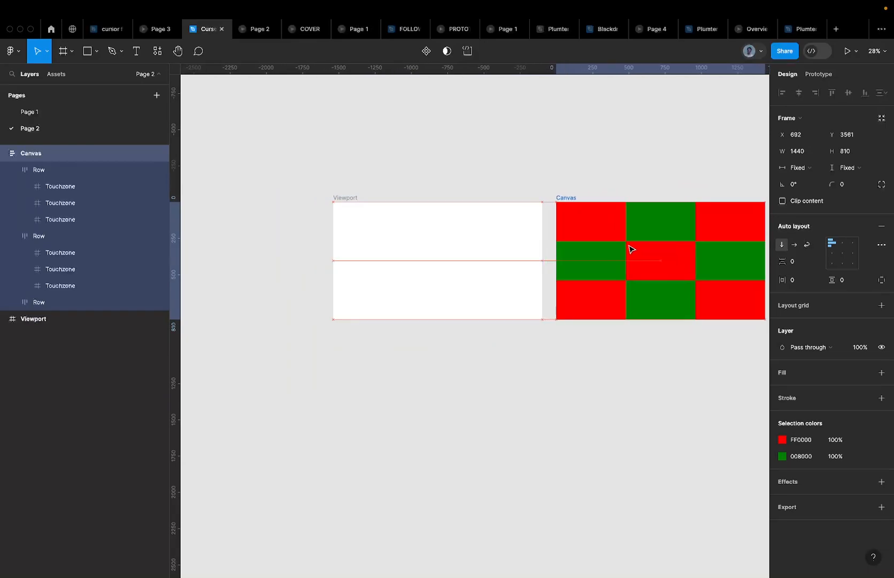
{"action": "scroll", "coordinate": [629, 249], "scroll_direction": "right", "scroll_amount": 2}
{"action": "scroll", "coordinate": [629, 249], "scroll_direction": "right", "scroll_amount": 3}
{"action": "scroll", "coordinate": [629, 250], "scroll_direction": "down", "scroll_amount": 3}
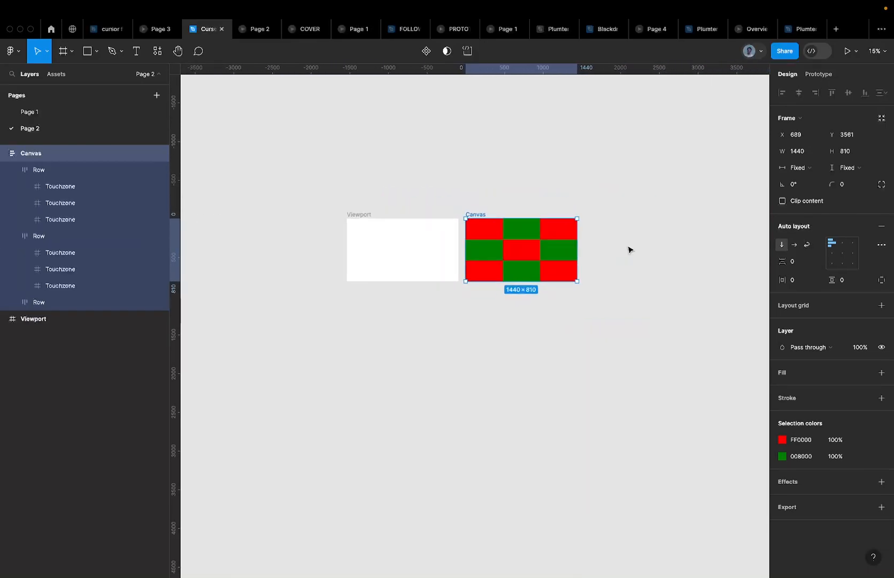
{"action": "scroll", "coordinate": [368, 248], "scroll_direction": "right", "scroll_amount": 2}
{"action": "scroll", "coordinate": [367, 247], "scroll_direction": "down", "scroll_amount": 1}
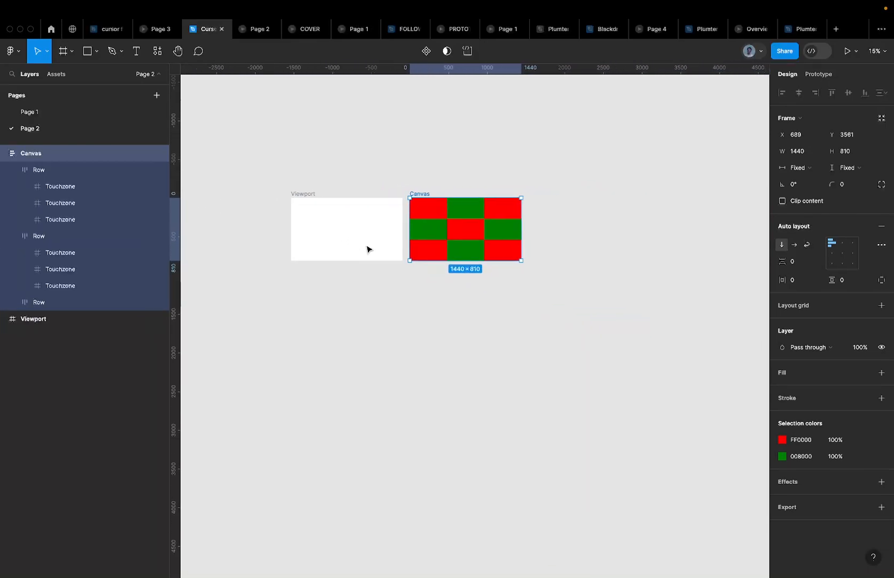
{"action": "scroll", "coordinate": [437, 182], "scroll_direction": "up", "scroll_amount": 3}
{"action": "scroll", "coordinate": [438, 182], "scroll_direction": "right", "scroll_amount": 2}
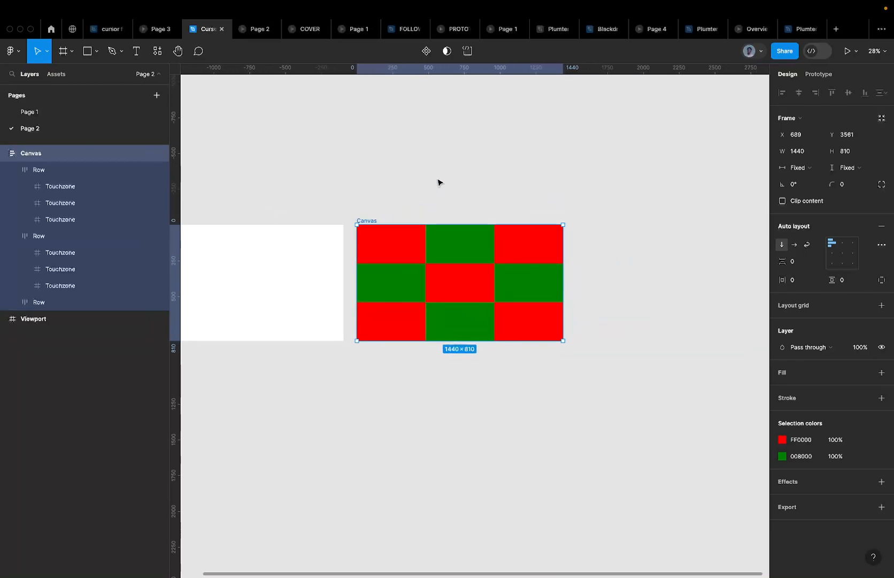
{"action": "scroll", "coordinate": [438, 183], "scroll_direction": "up", "scroll_amount": 2}
{"action": "scroll", "coordinate": [437, 182], "scroll_direction": "left", "scroll_amount": 1}
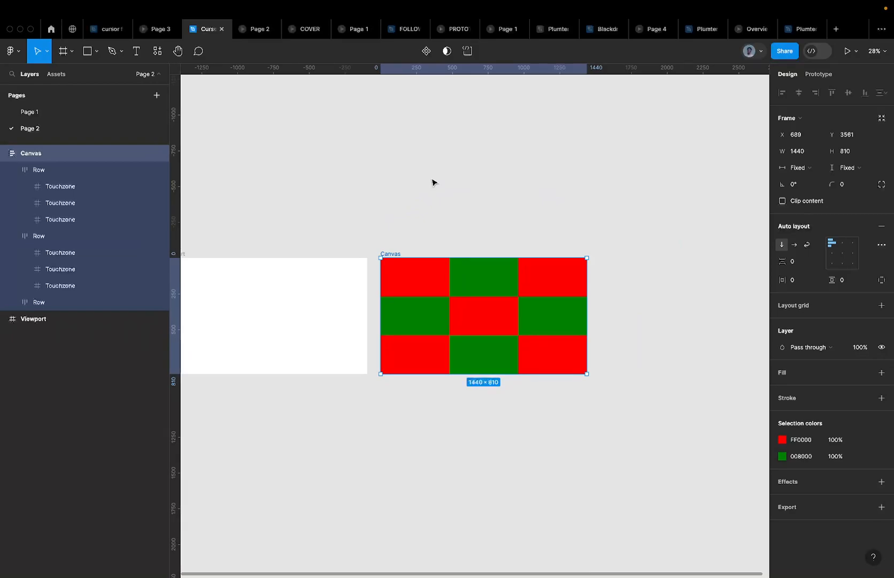
Preview the cursor follow prototype, then switch to the browser showing the lofi radio stream
{"action": "left_click", "coordinate": [158, 32]}
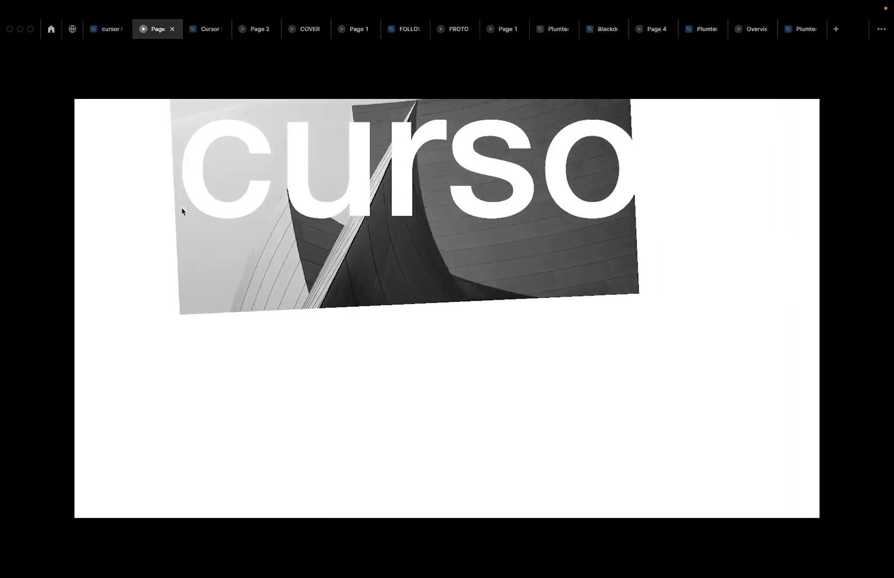
{"action": "key", "text": "ctrl+Left"}
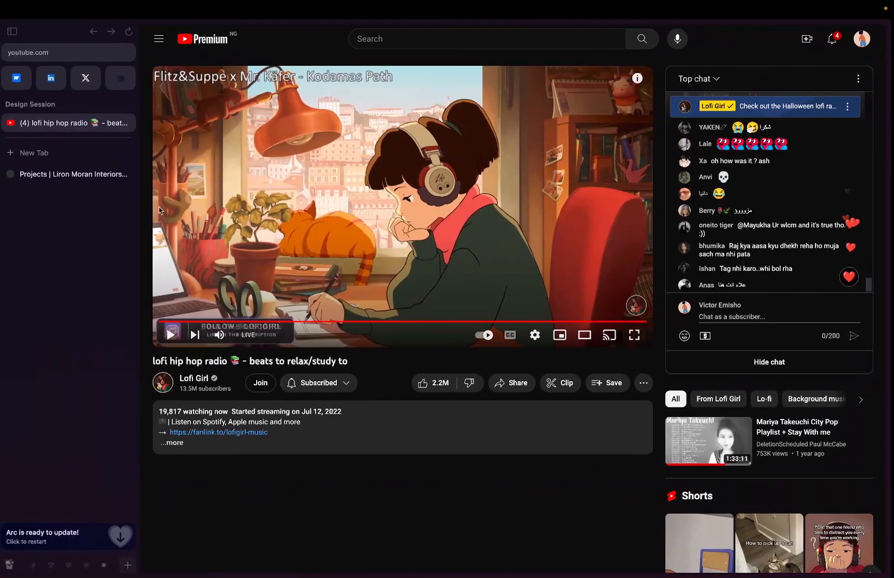
Open the interiors studio's Projects gallery in Arc, then return to the cursor follow prototype
{"action": "left_click", "coordinate": [52, 174]}
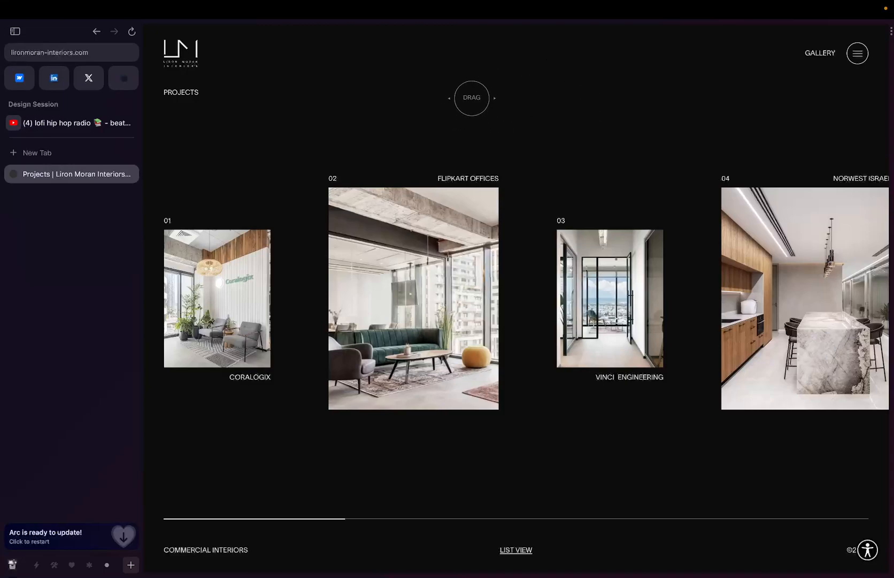
{"action": "key", "text": "ctrl+Right"}
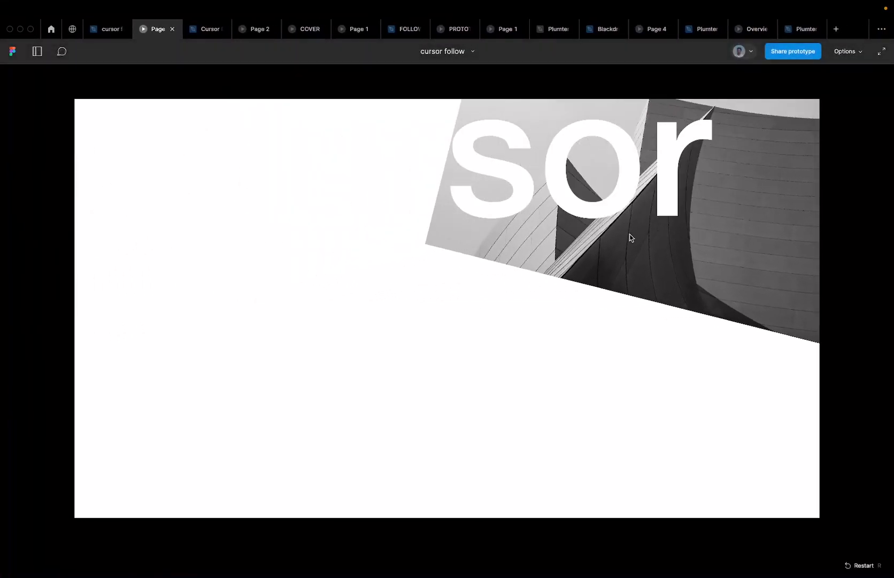
{"action": "key", "text": "ctrl+Left"}
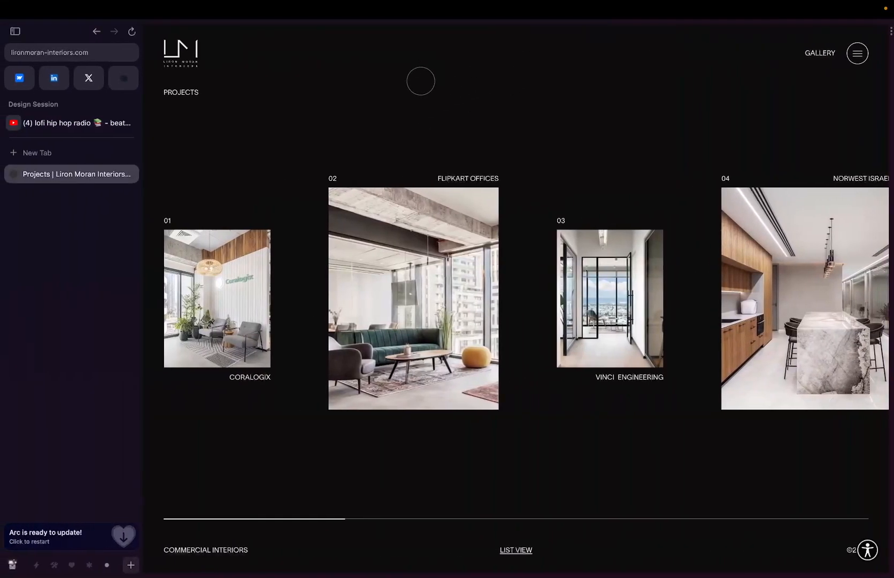
{"action": "key", "text": "ctrl+Right"}
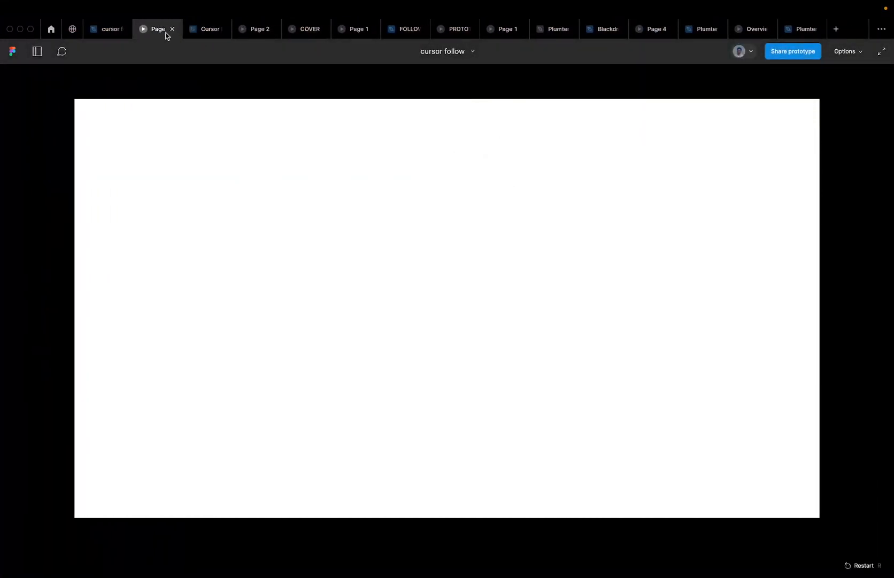
Create a new 200×200 frame and place it above the Canvas grid
{"action": "left_click", "coordinate": [191, 29]}
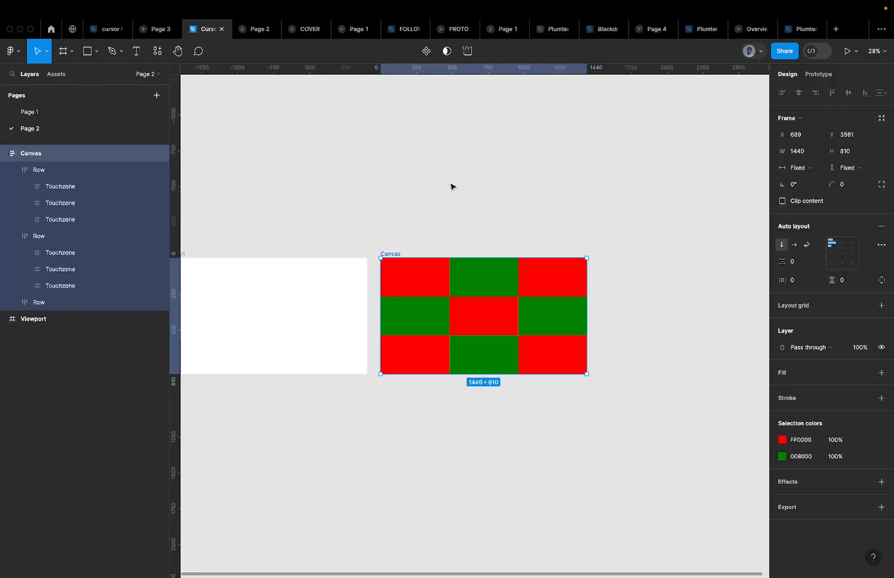
{"action": "key", "text": "r"}
{"action": "key", "text": "f"}
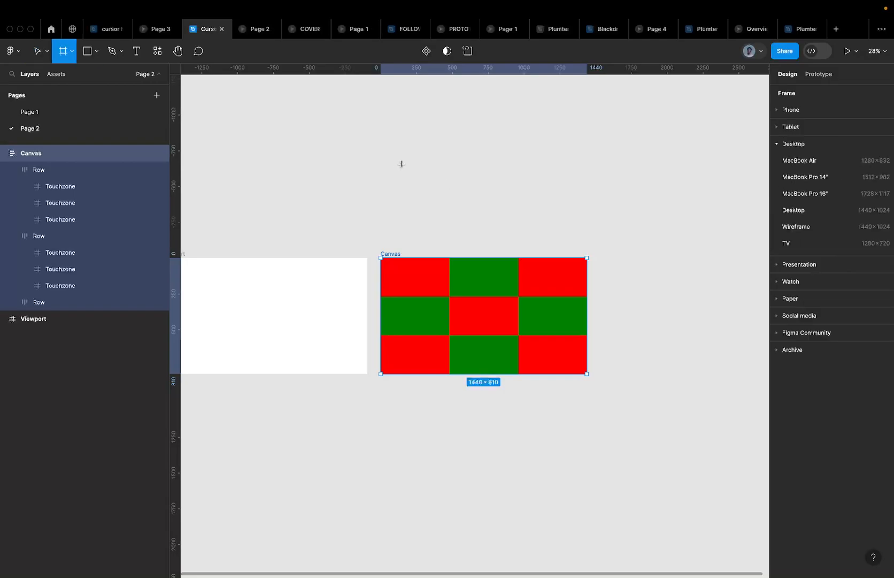
{"action": "left_click", "coordinate": [401, 164]}
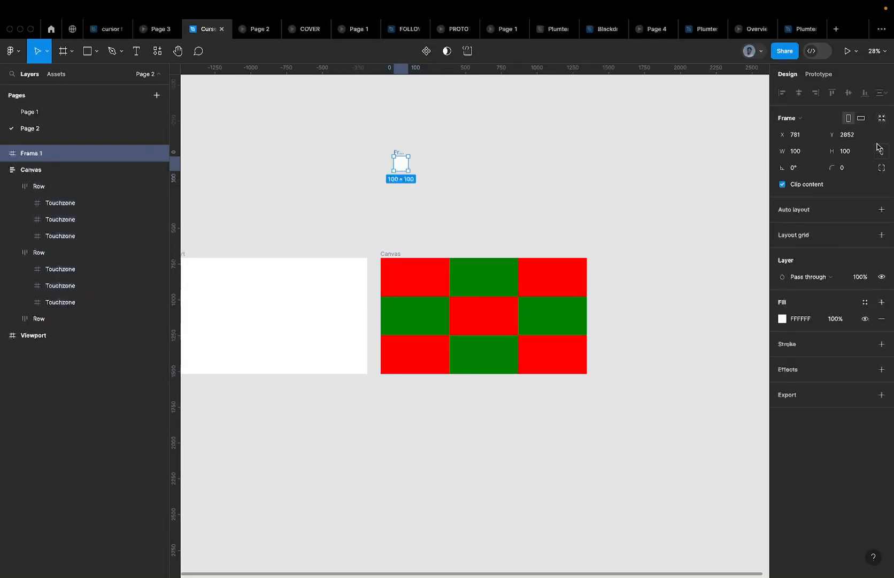
{"action": "left_click", "coordinate": [844, 149]}
{"action": "key", "text": "Return"}
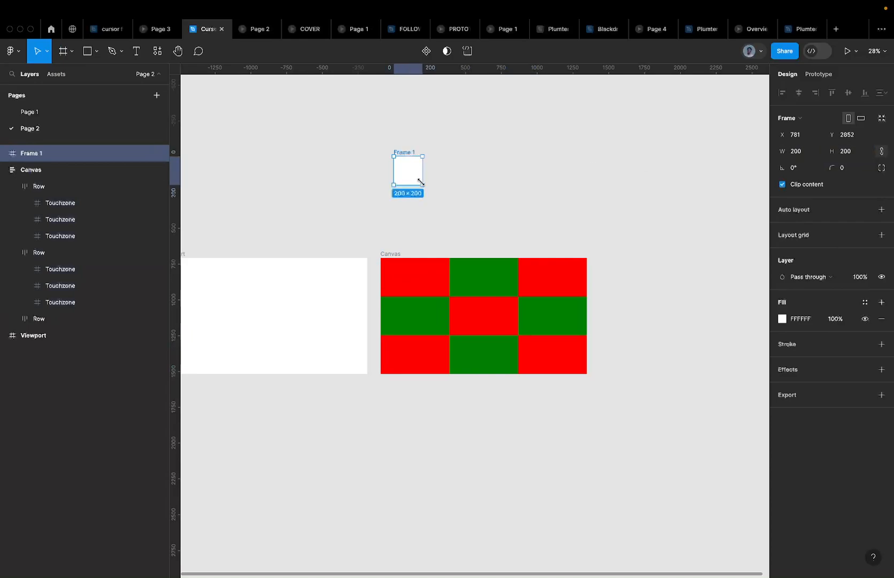
{"action": "left_click_drag", "start_coordinate": [406, 153], "coordinate": [466, 188]}
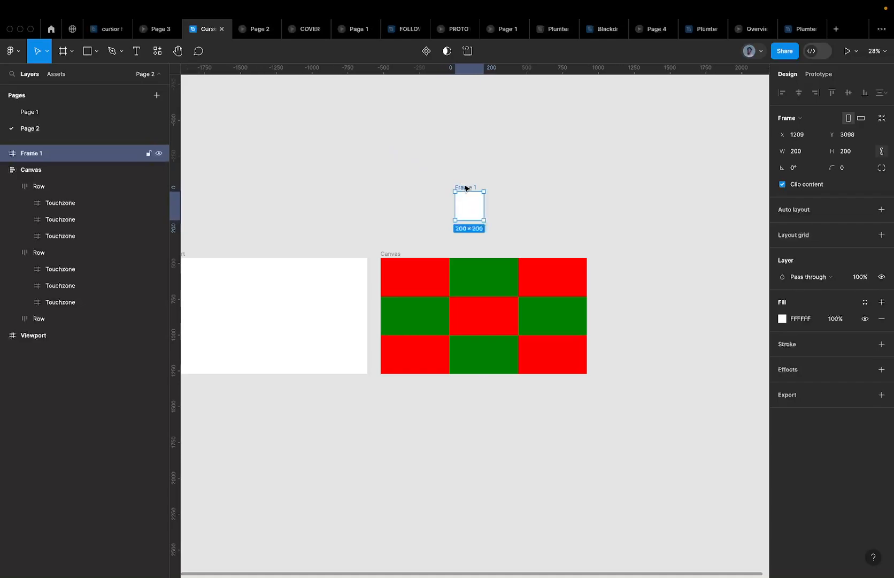
Rename the frame Cursor, convert it to a component, and nudge it into place
{"action": "double_click", "coordinate": [466, 187]}
{"action": "type", "text": "Cursor"}
{"action": "key", "text": "Return"}
{"action": "left_click", "coordinate": [427, 52]}
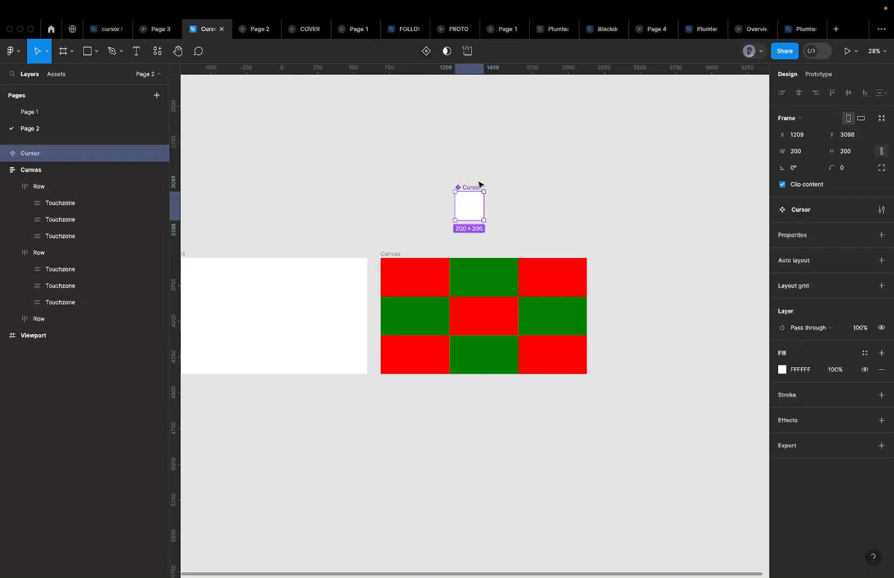
{"action": "left_click_drag", "start_coordinate": [478, 188], "coordinate": [395, 255]}
{"action": "key", "text": "super+z"}
{"action": "left_click_drag", "start_coordinate": [471, 184], "coordinate": [447, 164]}
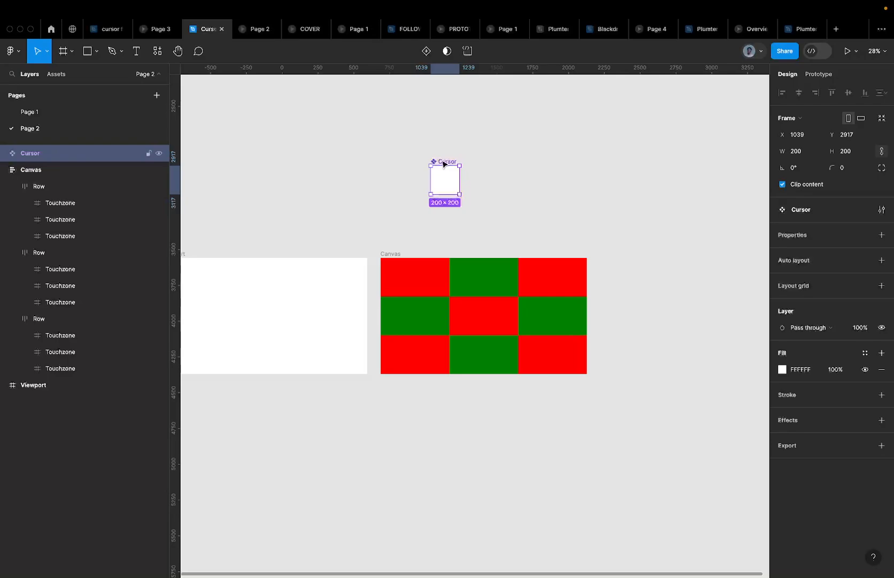
Paste a Cursor instance into the Canvas frame
{"action": "left_click", "coordinate": [393, 253]}
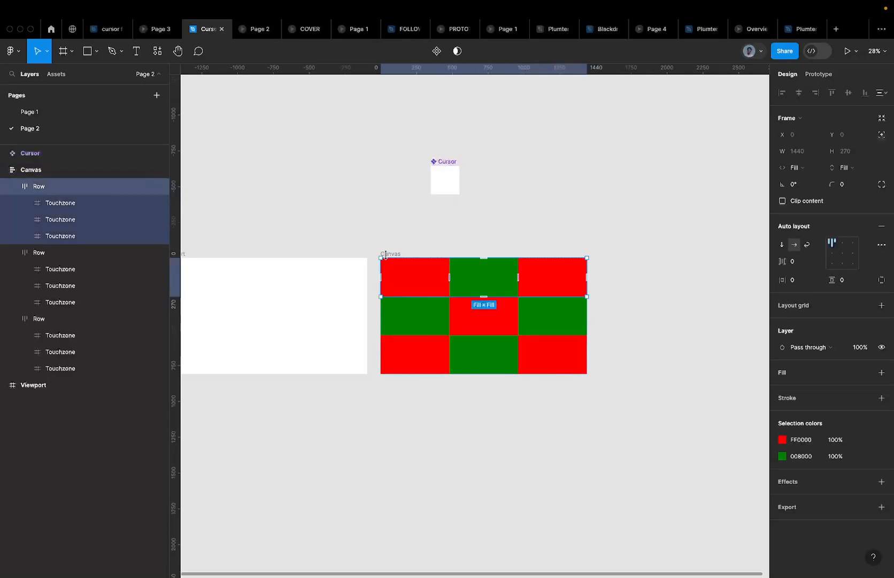
{"action": "key", "text": "ctrl+v"}
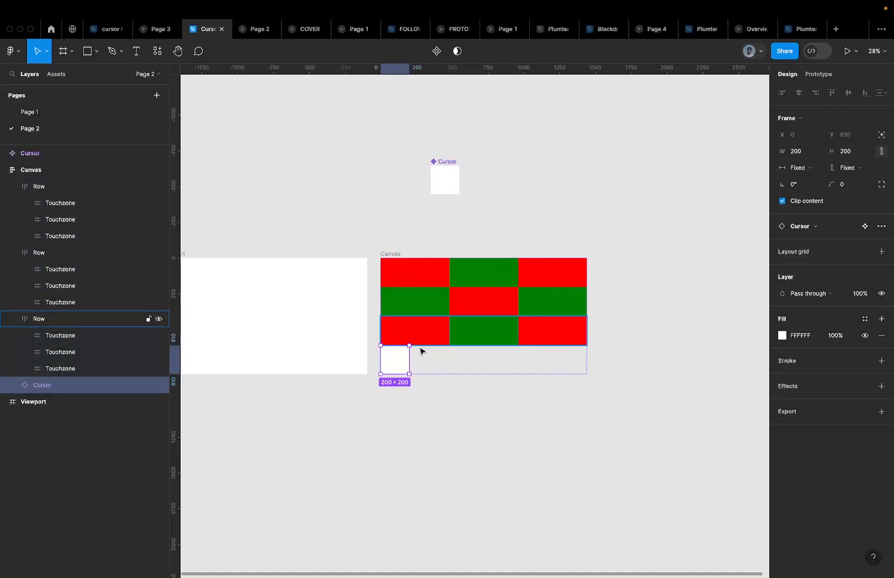
{"action": "left_click", "coordinate": [428, 366]}
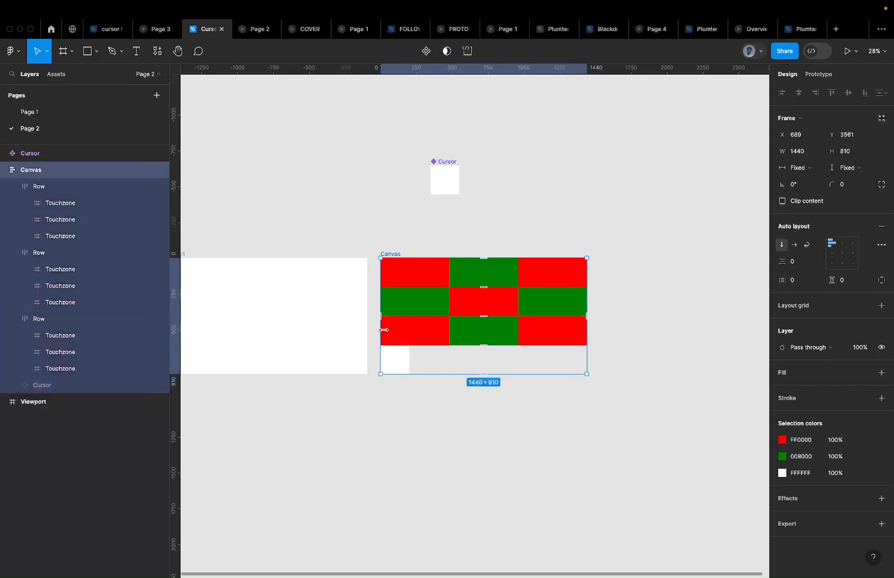
{"action": "scroll", "coordinate": [447, 267], "scroll_direction": "up", "scroll_amount": 3}
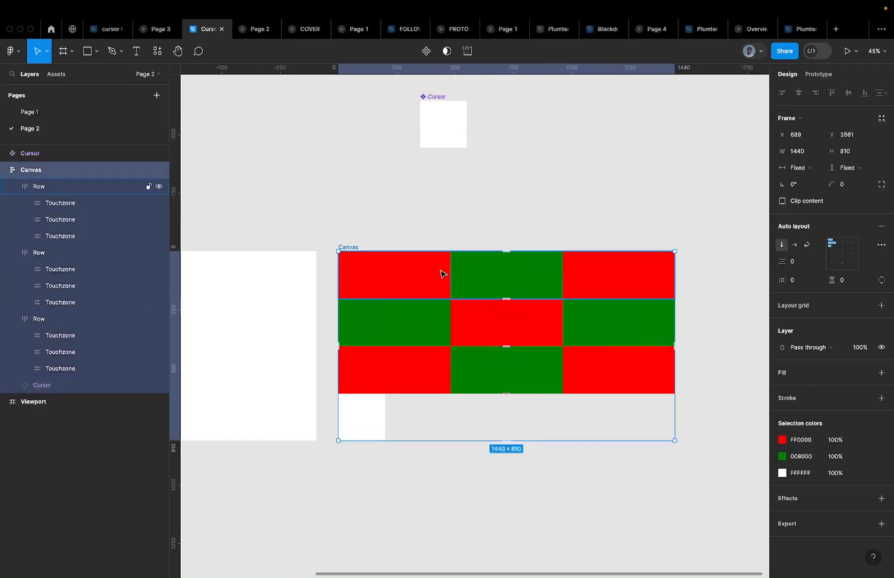
Reorder the Cursor instance so it sits last, below the three Rows
{"action": "left_click", "coordinate": [376, 282]}
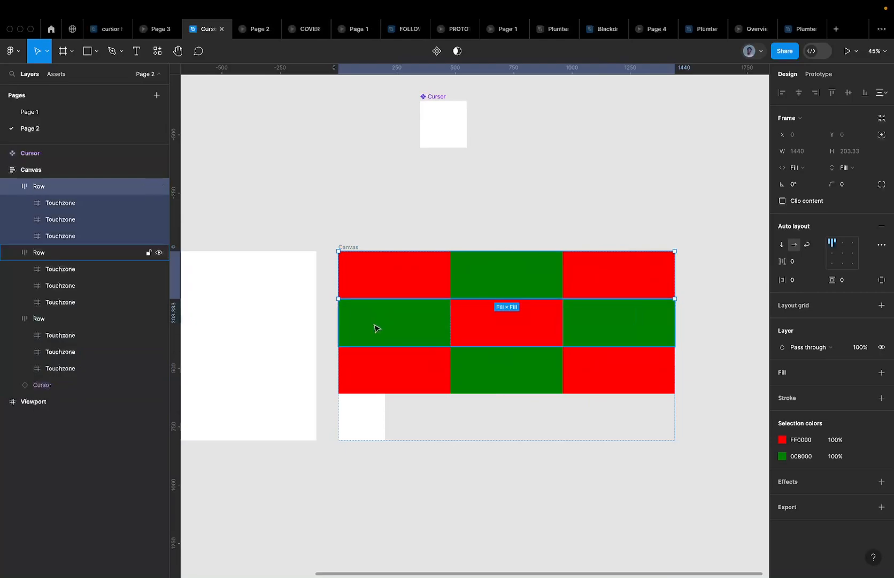
{"action": "left_click", "coordinate": [376, 324]}
{"action": "left_click", "coordinate": [382, 375]}
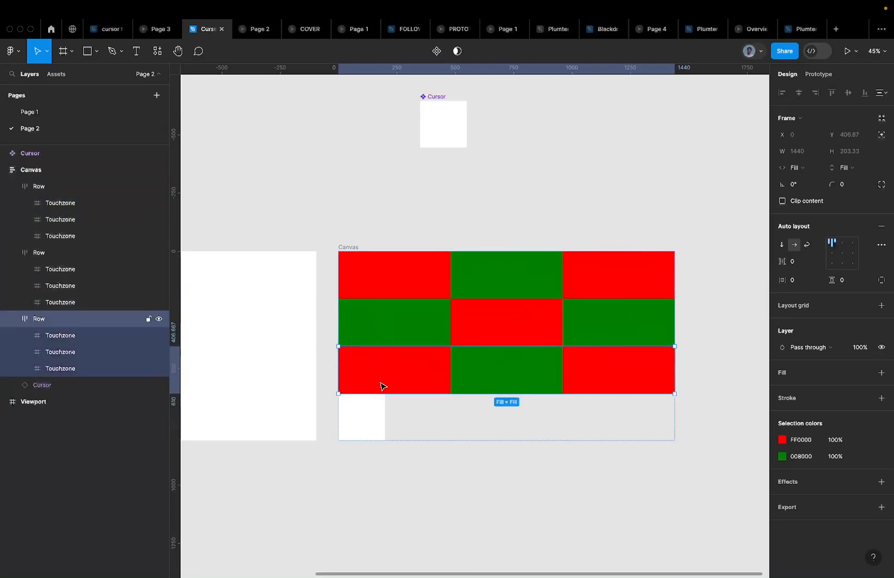
{"action": "left_click", "coordinate": [348, 247]}
{"action": "left_click", "coordinate": [371, 416]}
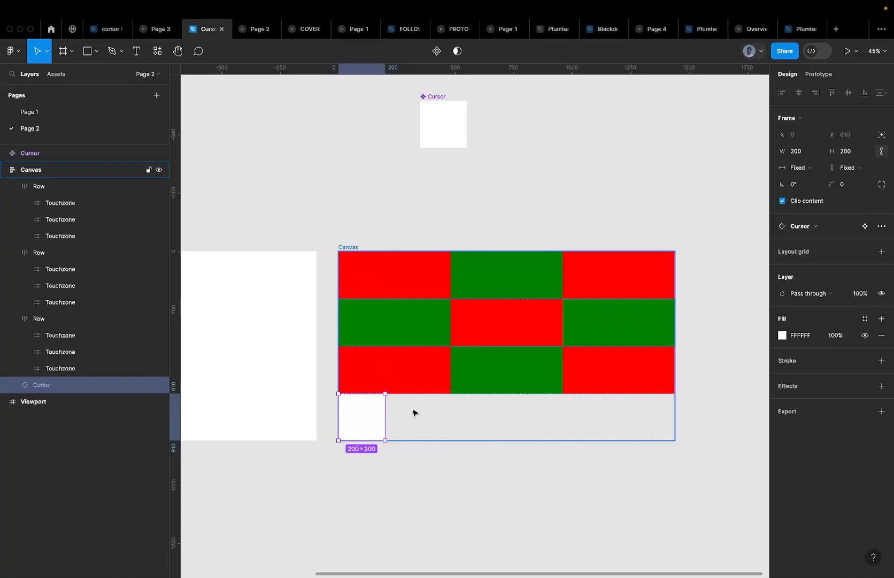
{"action": "key", "text": "Up"}
{"action": "key", "text": "Up"}
{"action": "key", "text": "Up"}
{"action": "key", "text": "Down"}
{"action": "key", "text": "Down"}
{"action": "key", "text": "Up"}
{"action": "key", "text": "Up"}
{"action": "key", "text": "Down"}
{"action": "key", "text": "Down"}
{"action": "key", "text": "Down"}
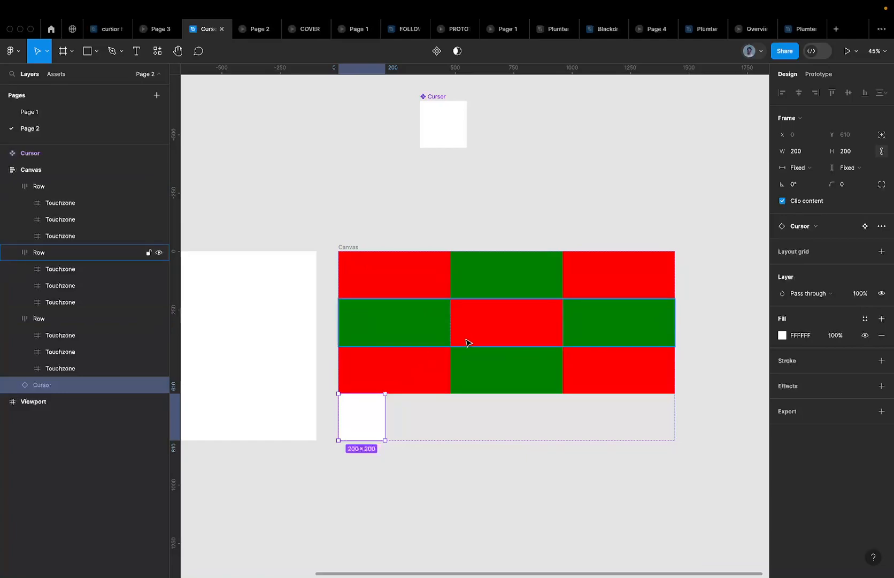
Give the Cursor absolute position and nudge it up over the grid
{"action": "left_click", "coordinate": [879, 138]}
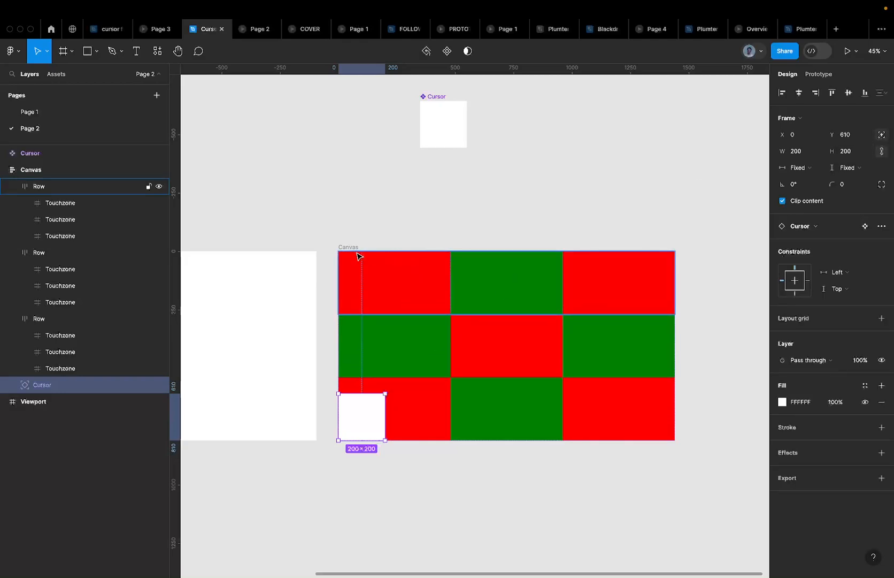
{"action": "key", "text": "shift+Right"}
{"action": "key", "text": "shift+Right"}
{"action": "key", "text": "shift+Right"}
{"action": "key", "text": "shift+Up"}
{"action": "key", "text": "shift+Up"}
{"action": "key", "text": "shift+Right"}
{"action": "key", "text": "shift+Up"}
{"action": "key", "text": "shift+Right"}
{"action": "key", "text": "shift+Up"}
{"action": "key", "text": "shift+Right"}
{"action": "key", "text": "shift+Up"}
{"action": "key", "text": "shift+Right"}
{"action": "key", "text": "shift+Up"}
{"action": "key", "text": "shift+Right"}
{"action": "key", "text": "shift+Up"}
{"action": "key", "text": "shift+Right"}
{"action": "key", "text": "shift+Up"}
{"action": "key", "text": "shift+Right"}
{"action": "key", "text": "shift+Up"}
{"action": "key", "text": "shift+Right"}
{"action": "key", "text": "shift+Up"}
{"action": "key", "text": "shift+Right"}
{"action": "key", "text": "shift+Up"}
{"action": "key", "text": "shift+Right"}
{"action": "key", "text": "shift+Up"}
{"action": "key", "text": "shift+Right"}
{"action": "key", "text": "shift+Up"}
{"action": "key", "text": "shift+Right"}
{"action": "key", "text": "shift+Up"}
{"action": "key", "text": "shift+Right"}
{"action": "key", "text": "shift+Up"}
{"action": "key", "text": "shift+Right"}
{"action": "key", "text": "shift+Up"}
{"action": "key", "text": "shift+Right"}
{"action": "key", "text": "shift+Up"}
{"action": "key", "text": "shift+Right"}
{"action": "key", "text": "shift+Up"}
{"action": "key", "text": "shift+Right"}
{"action": "key", "text": "shift+Up"}
{"action": "key", "text": "shift+Right"}
{"action": "key", "text": "shift+Up"}
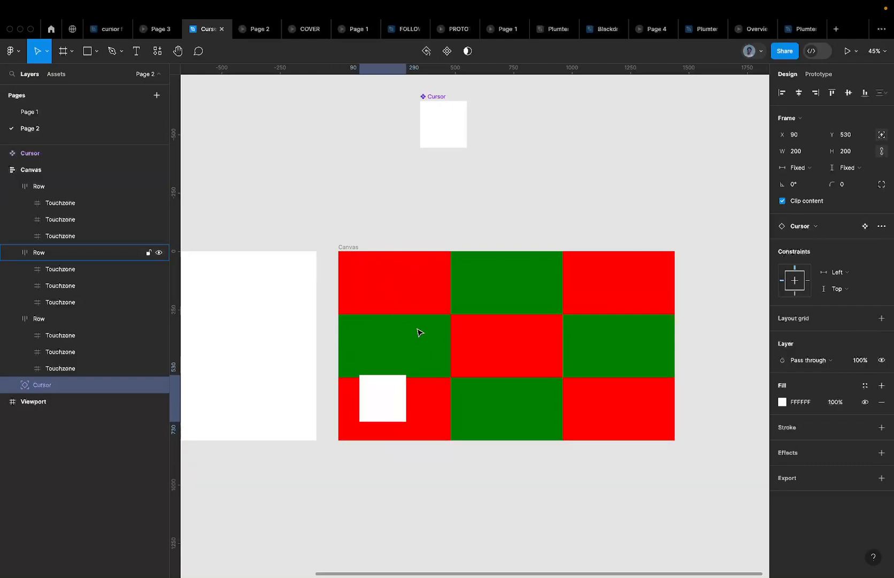
{"action": "key", "text": "shift+Up"}
{"action": "key", "text": "shift+Up"}
{"action": "key", "text": "shift+Left"}
{"action": "key", "text": "shift+Up"}
{"action": "key", "text": "shift+Up"}
{"action": "key", "text": "shift+Left"}
{"action": "key", "text": "shift+Up"}
{"action": "key", "text": "shift+Up"}
{"action": "key", "text": "shift+Left"}
{"action": "key", "text": "shift+Up"}
{"action": "key", "text": "shift+Up"}
{"action": "key", "text": "shift+Left"}
{"action": "key", "text": "shift+Up"}
{"action": "key", "text": "shift+Up"}
{"action": "key", "text": "shift+Left"}
{"action": "key", "text": "shift+Up"}
{"action": "key", "text": "shift+Up"}
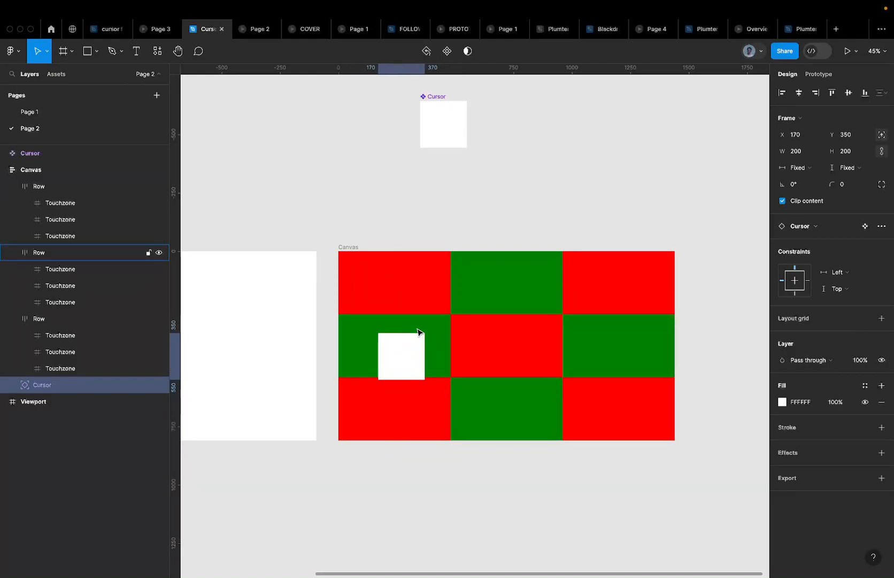
{"action": "key", "text": "shift+Up"}
{"action": "key", "text": "shift+Right"}
{"action": "key", "text": "shift+Up"}
{"action": "key", "text": "shift+Right"}
{"action": "key", "text": "shift+Up"}
{"action": "key", "text": "shift+Right"}
{"action": "key", "text": "shift+Up"}
{"action": "key", "text": "shift+Right"}
{"action": "key", "text": "shift+Up"}
{"action": "key", "text": "shift+Right"}
{"action": "key", "text": "shift+Up"}
{"action": "key", "text": "shift+Right"}
{"action": "key", "text": "shift+Up"}
{"action": "key", "text": "shift+Right"}
{"action": "key", "text": "shift+Up"}
{"action": "key", "text": "shift+Right"}
{"action": "key", "text": "shift+Up"}
{"action": "key", "text": "shift+Right"}
{"action": "key", "text": "shift+Up"}
{"action": "key", "text": "shift+Right"}
{"action": "key", "text": "shift+Up"}
{"action": "key", "text": "shift+Right"}
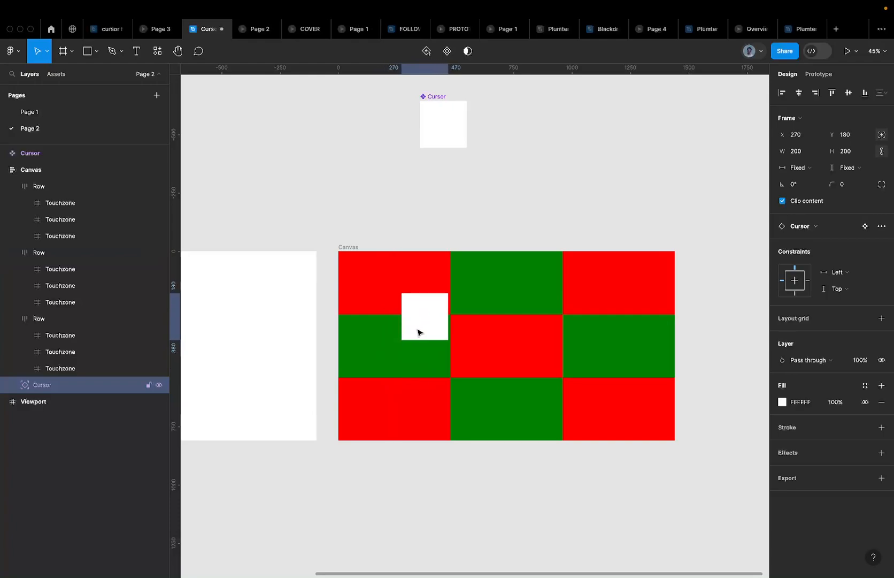
Set the Cursor to absolute position and centre it horizontally and vertically in Canvas
{"action": "left_click", "coordinate": [62, 170]}
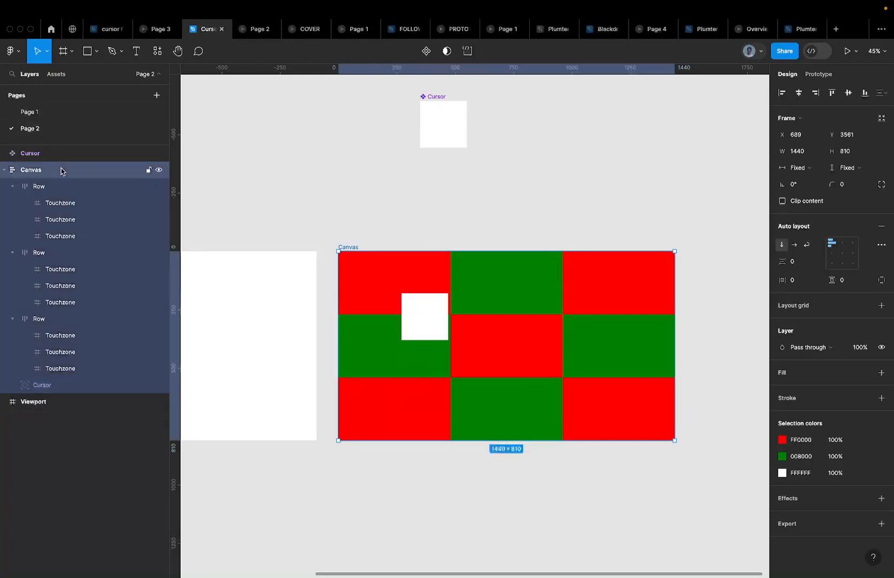
{"action": "left_click", "coordinate": [45, 390]}
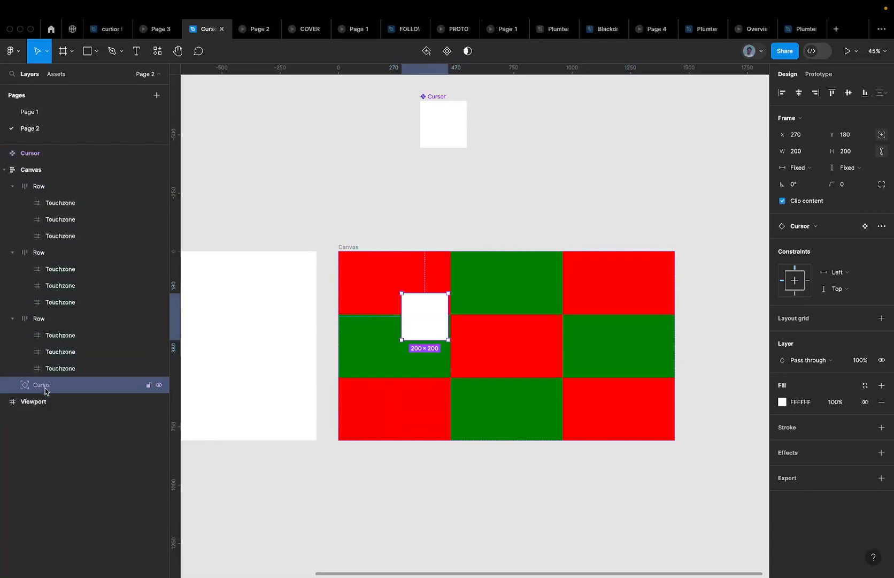
{"action": "left_click", "coordinate": [54, 172]}
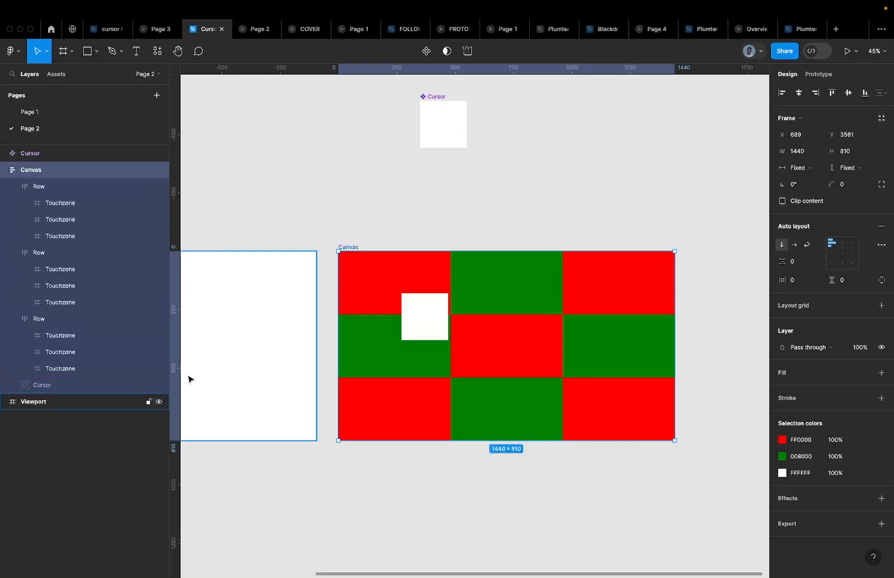
{"action": "left_click", "coordinate": [408, 311]}
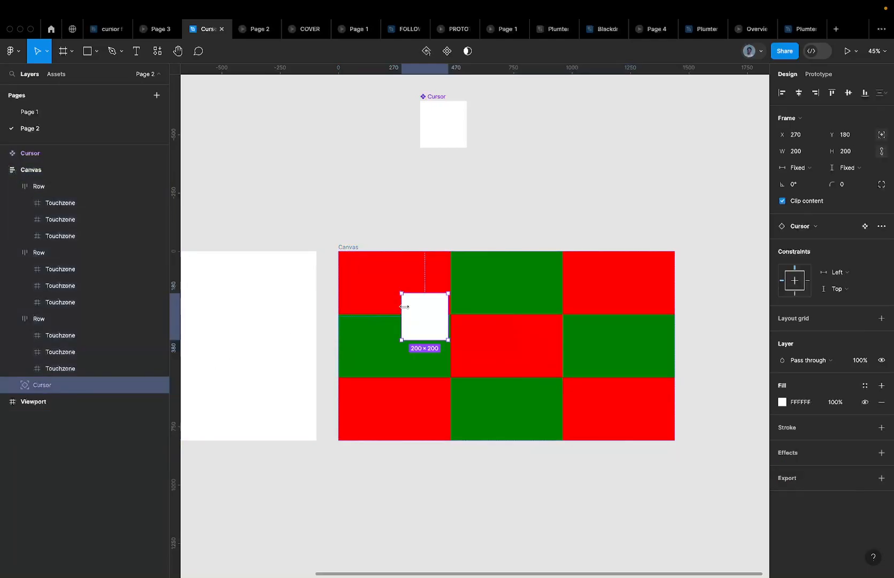
{"action": "left_click", "coordinate": [465, 303]}
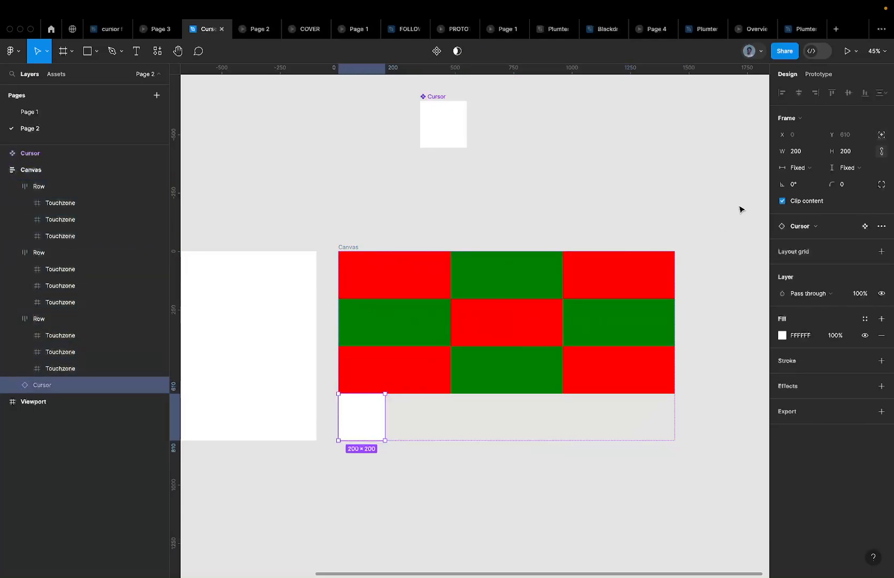
{"action": "left_click", "coordinate": [880, 141]}
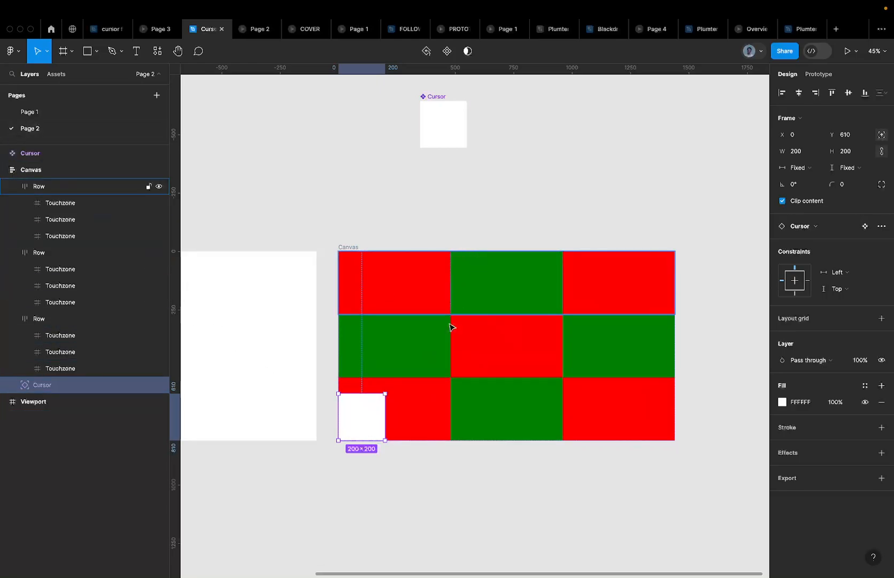
{"action": "left_click", "coordinate": [799, 94]}
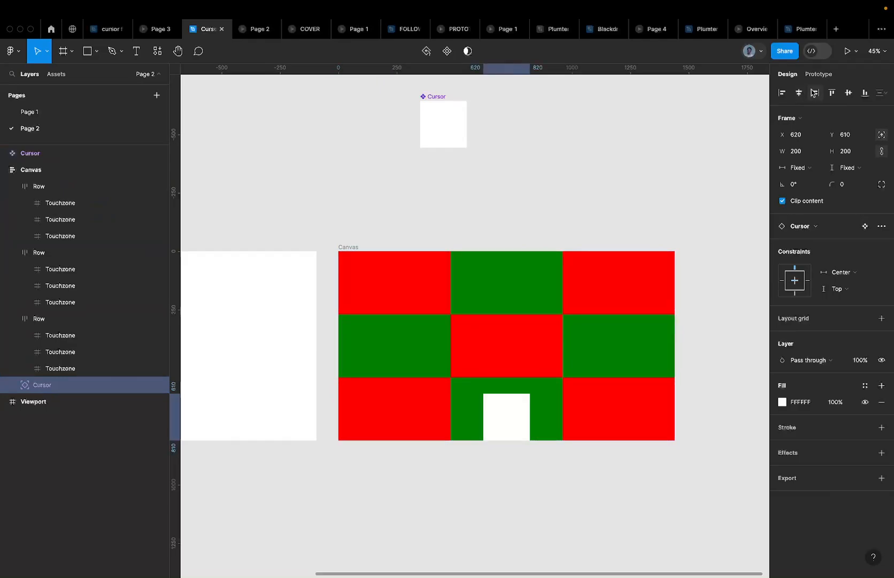
{"action": "left_click", "coordinate": [847, 93]}
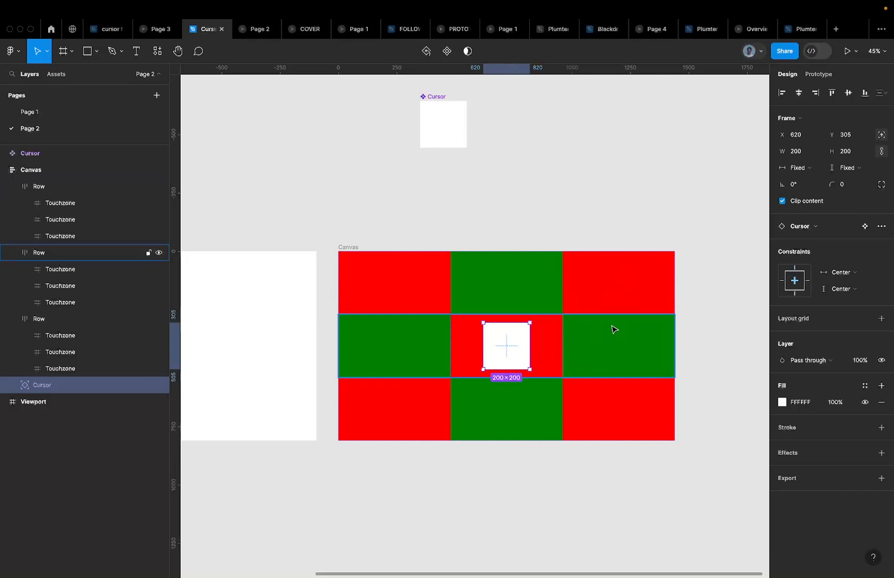
Alt-drag the Canvas frame to duplicate it to the right, then move both frames down
{"action": "scroll", "coordinate": [614, 328], "scroll_direction": "down", "scroll_amount": 5}
{"action": "scroll", "coordinate": [612, 327], "scroll_direction": "right", "scroll_amount": 3}
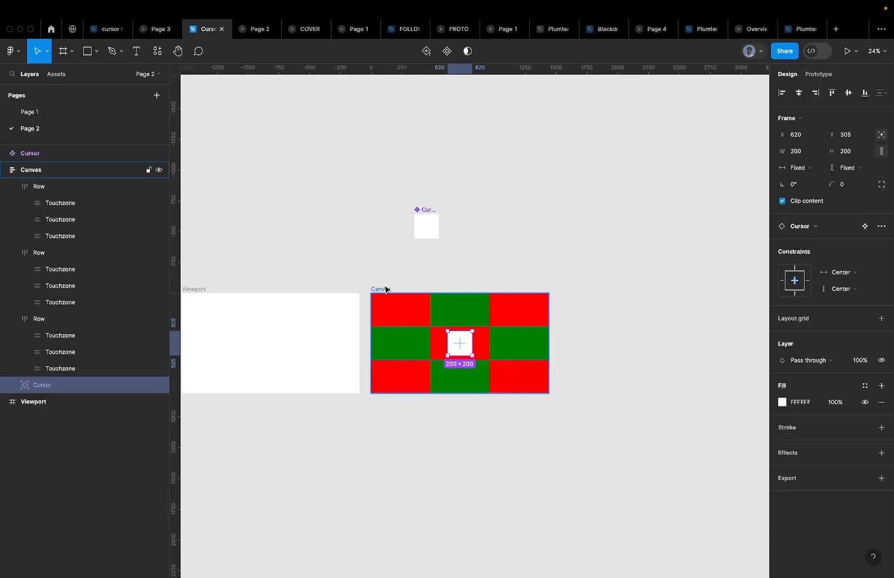
{"action": "left_click_drag", "start_coordinate": [386, 289], "coordinate": [574, 294], "text": "alt"}
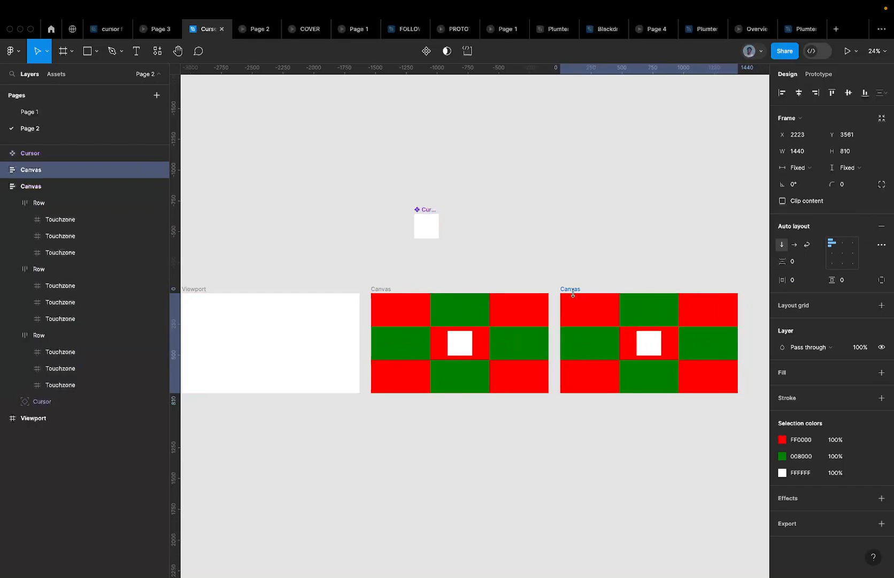
{"action": "scroll", "coordinate": [466, 294], "scroll_direction": "down", "scroll_amount": 5}
{"action": "left_click_drag", "start_coordinate": [466, 296], "coordinate": [456, 344], "text": "shift"}
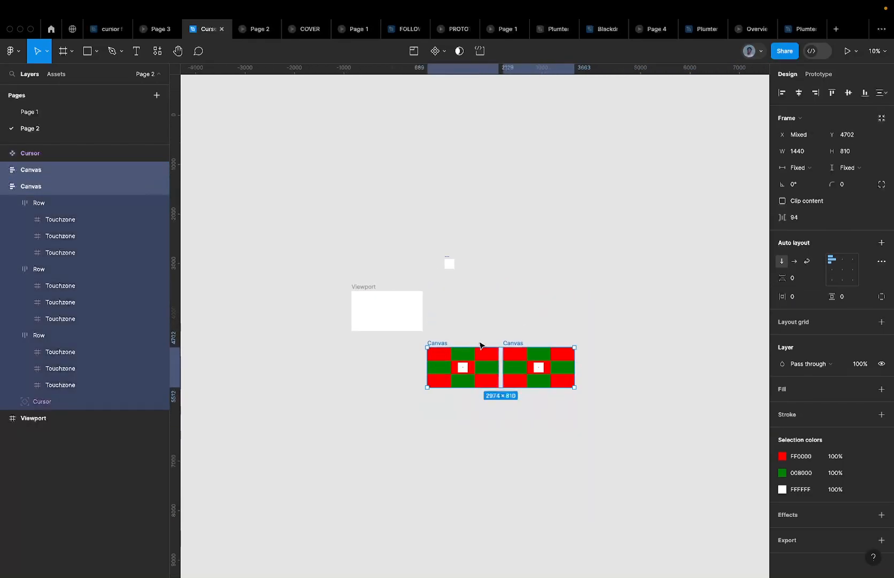
{"action": "scroll", "coordinate": [508, 355], "scroll_direction": "up", "scroll_amount": 5}
{"action": "scroll", "coordinate": [294, 373], "scroll_direction": "down", "scroll_amount": 4}
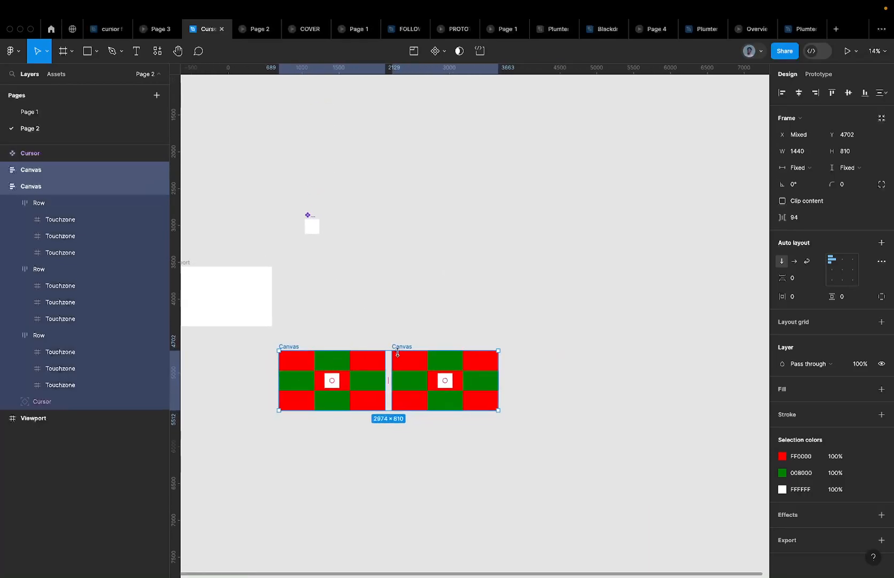
{"action": "scroll", "coordinate": [397, 352], "scroll_direction": "up", "scroll_amount": 3}
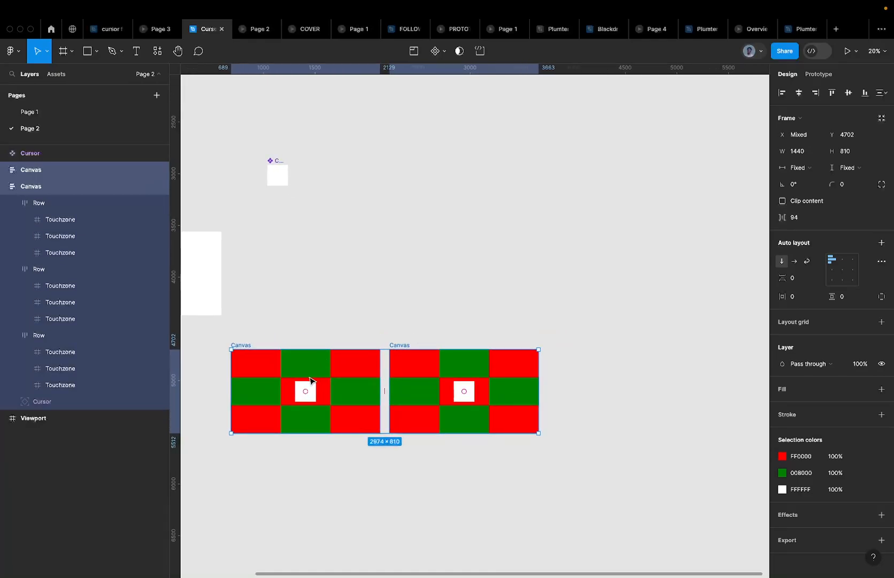
Set the left Canvas's Cursor opacity to 0% and open the Cursor Follow prototype
{"action": "left_click", "coordinate": [307, 392]}
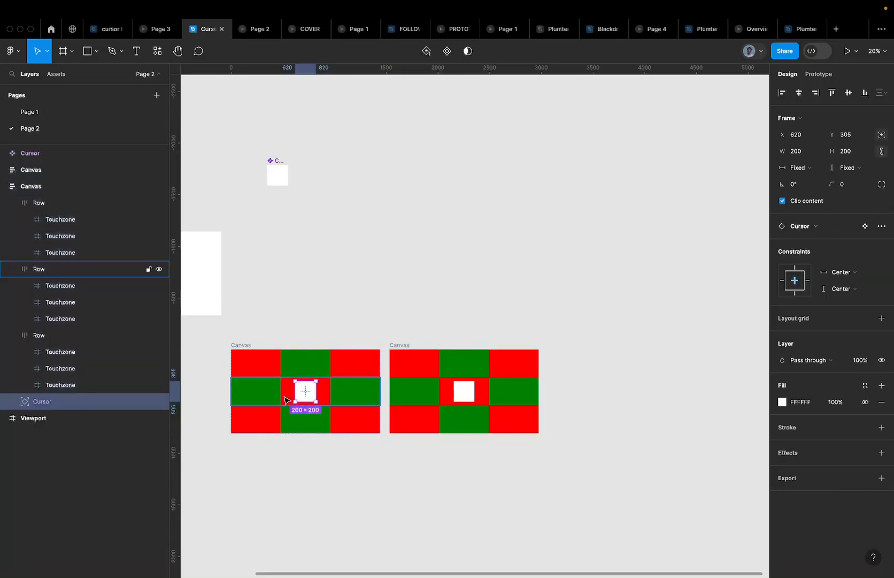
{"action": "scroll", "coordinate": [289, 393], "scroll_direction": "up", "scroll_amount": 3}
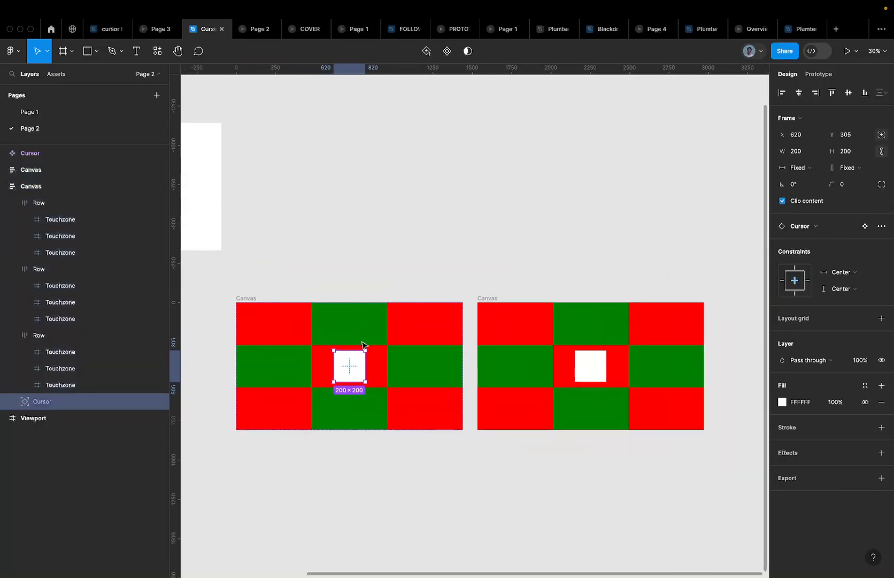
{"action": "key", "text": "0"}
{"action": "key", "text": "0"}
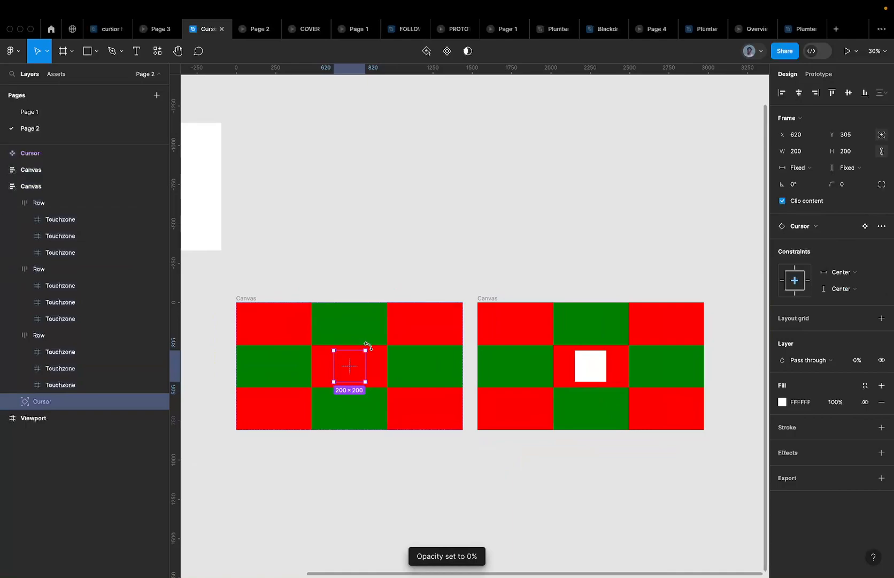
{"action": "left_click", "coordinate": [245, 27]}
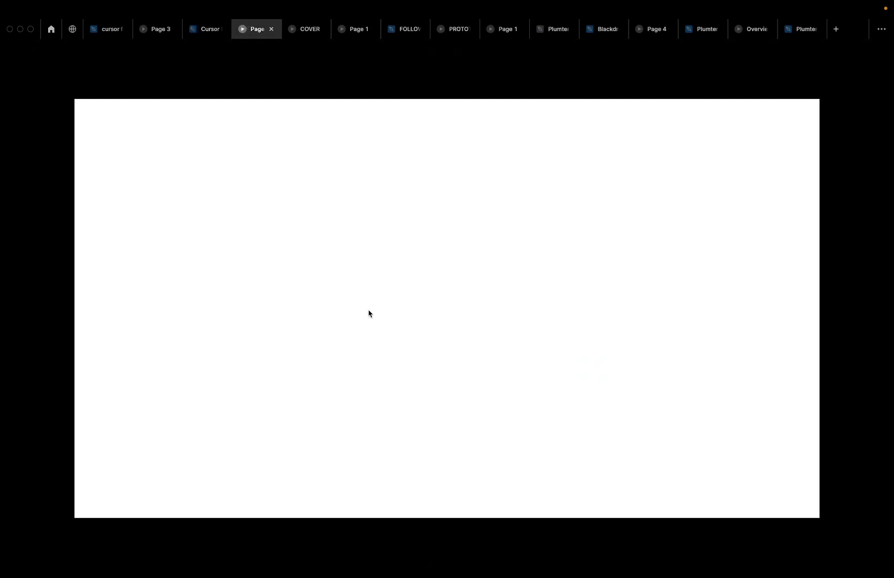
Switch to the second prototype presentation showing the cursor follow intro
{"action": "left_click", "coordinate": [151, 27]}
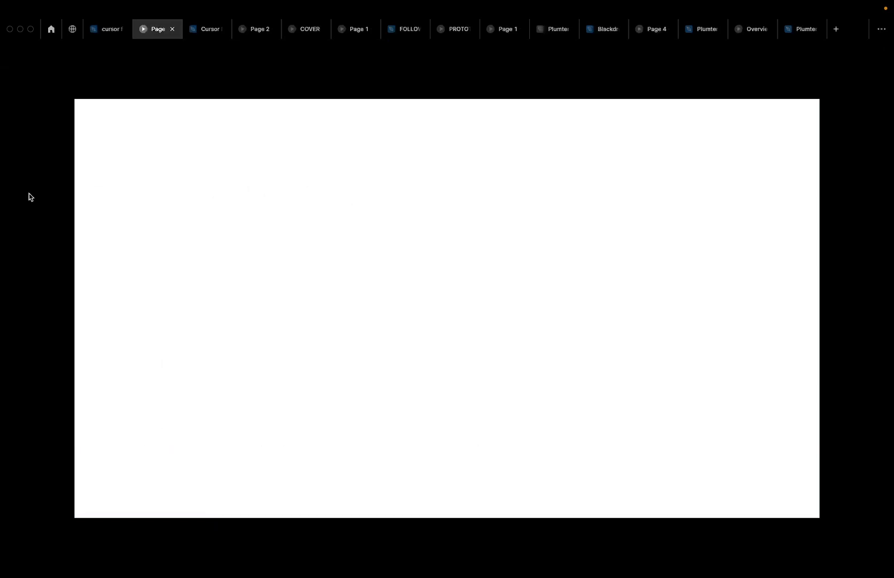
Move to the Arc desktop with the interiors Projects gallery
{"action": "key", "text": "ctrl+Left"}
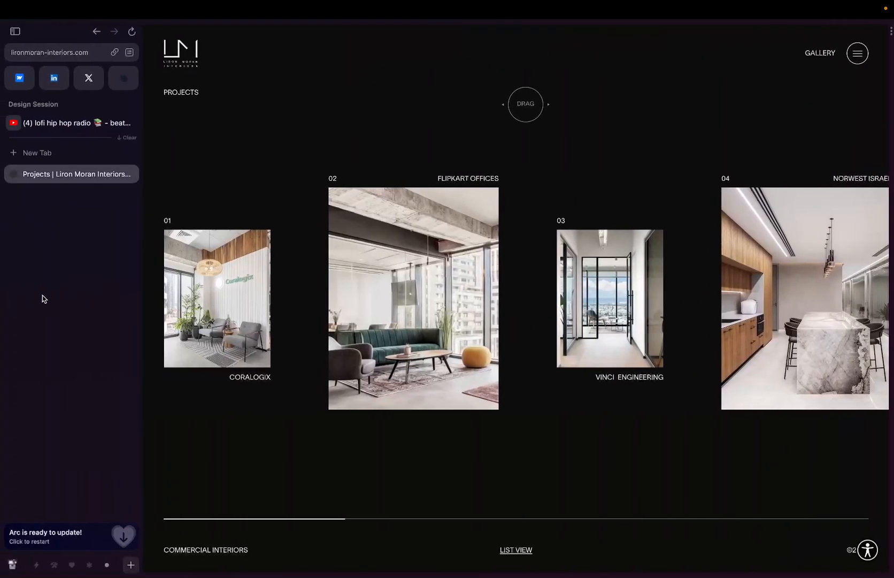
Slide back to the desktop with the cursor follow prototype preview
{"action": "key", "text": "ctrl+Right"}
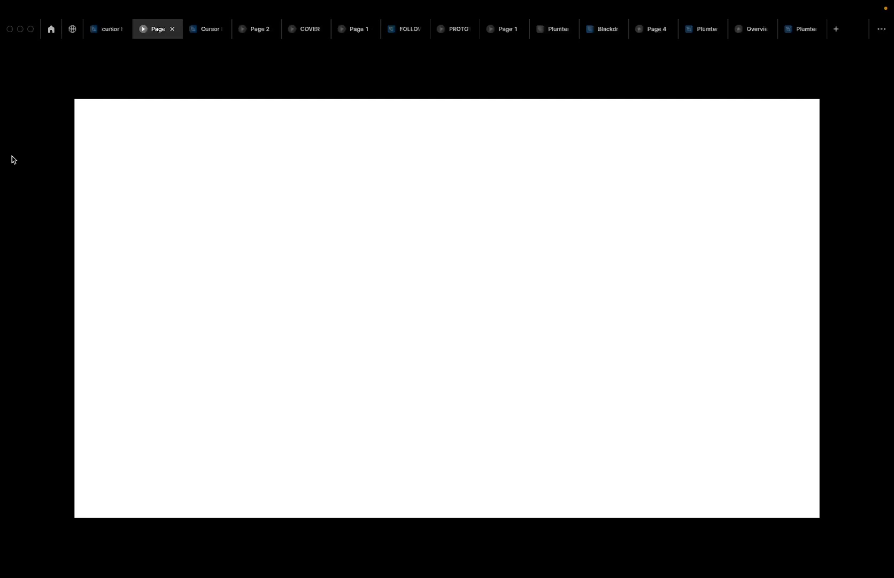
Start the prototype's intro animation with large lettering over the architecture photo
{"action": "left_click", "coordinate": [132, 140]}
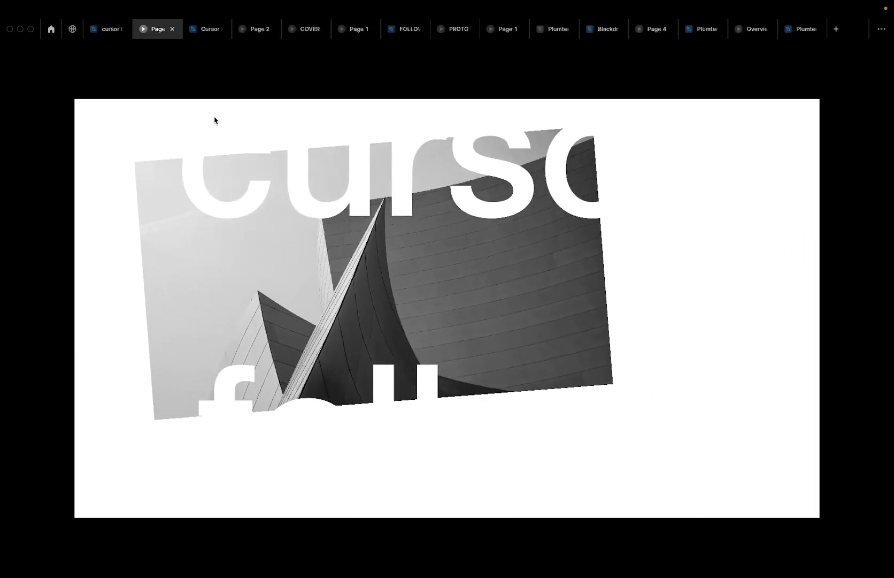
Return to the Cursor Follow design file editor
{"action": "left_click", "coordinate": [204, 26]}
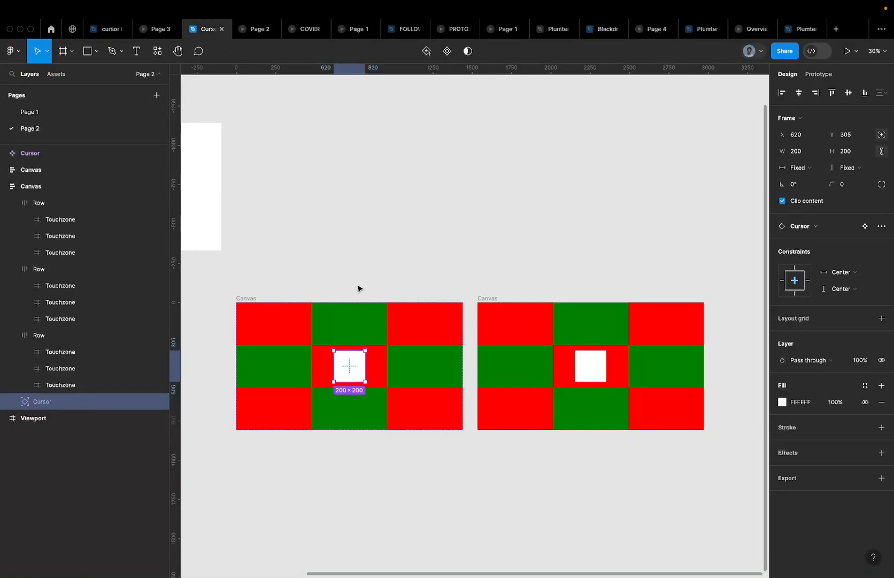
Set the left Canvas's Cursor square to 0% opacity
{"action": "left_click", "coordinate": [248, 298]}
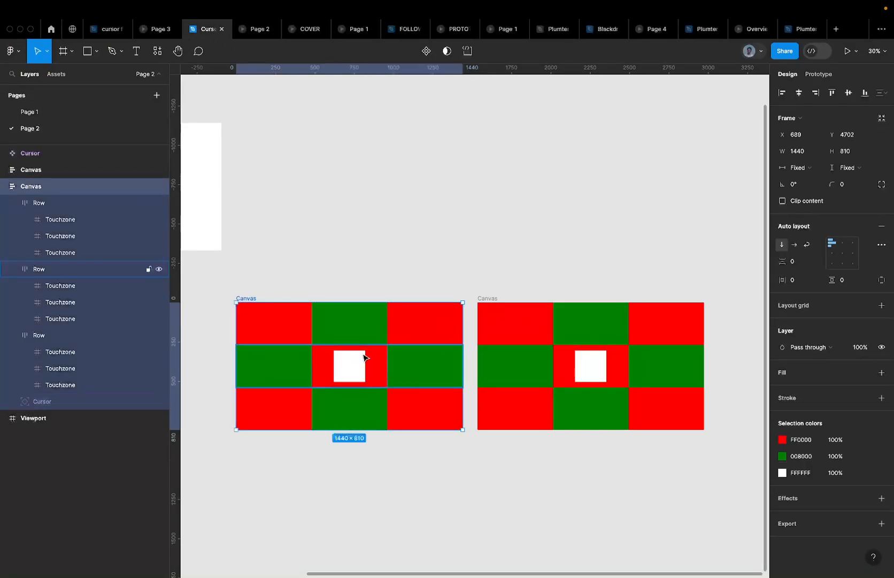
{"action": "left_click", "coordinate": [346, 374]}
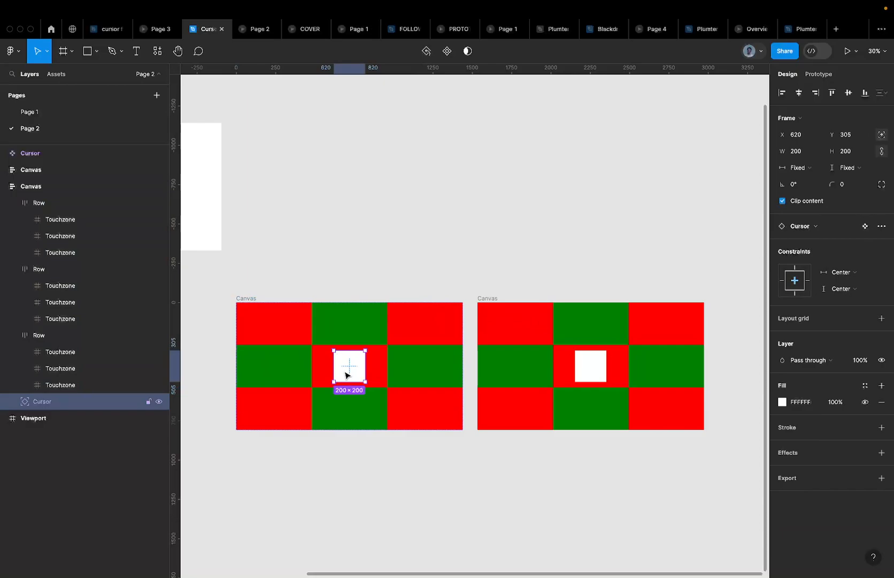
{"action": "key", "text": "0"}
{"action": "key", "text": "0"}
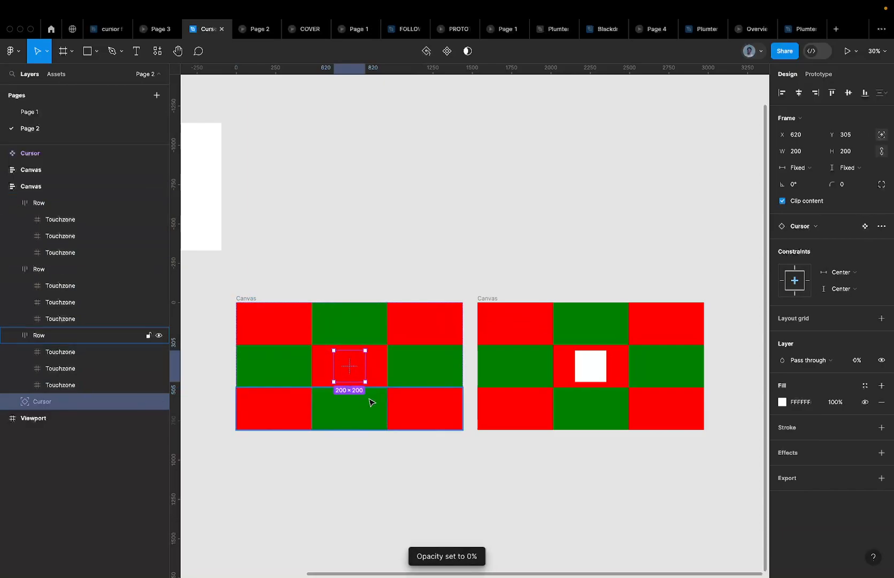
Select the three Rows, group them as Group 1, then ungroup them again
{"action": "left_click", "coordinate": [289, 369]}
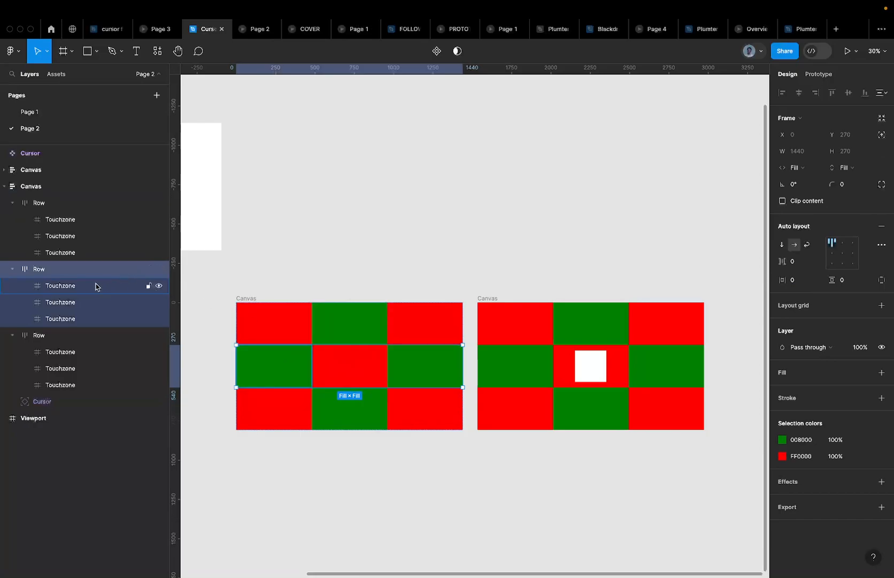
{"action": "left_click", "coordinate": [52, 203], "text": "shift"}
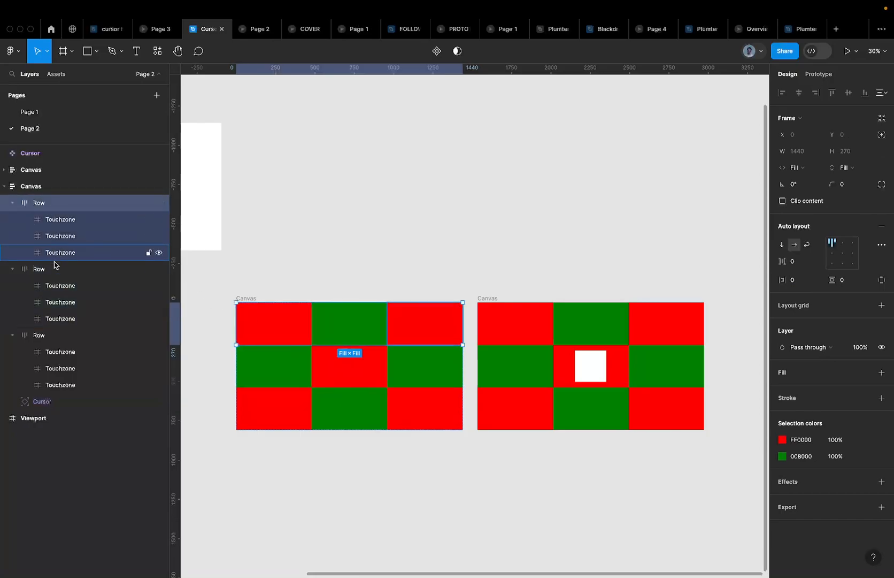
{"action": "left_click", "coordinate": [56, 337], "text": "shift"}
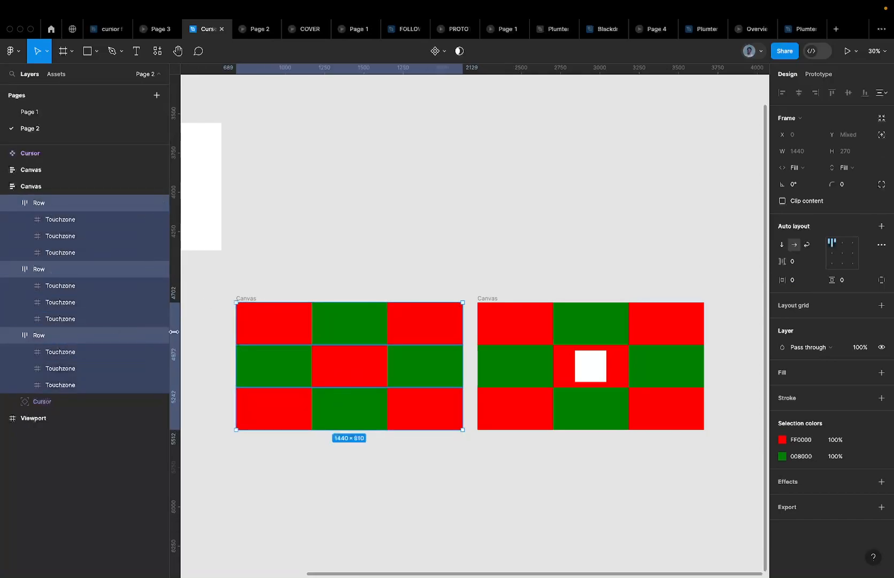
{"action": "key", "text": "super+g"}
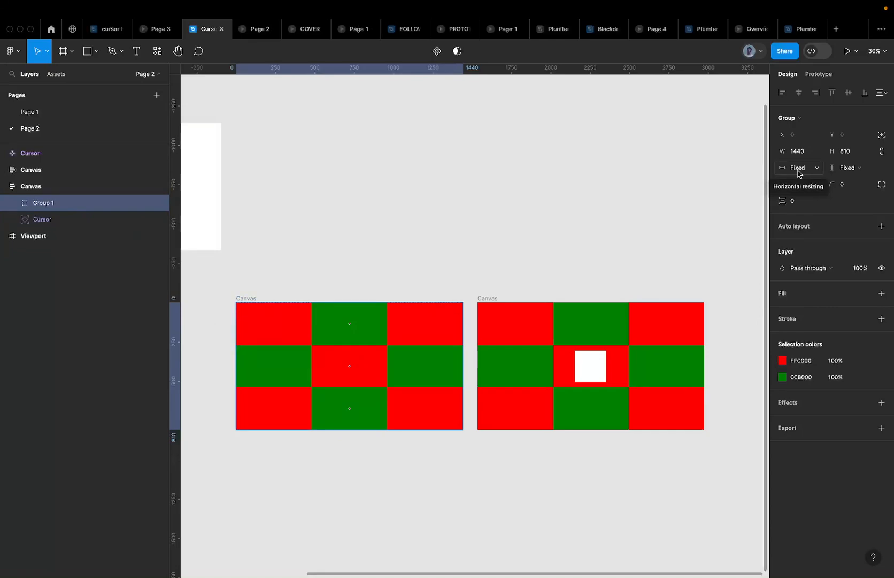
{"action": "key", "text": "super+shift+g"}
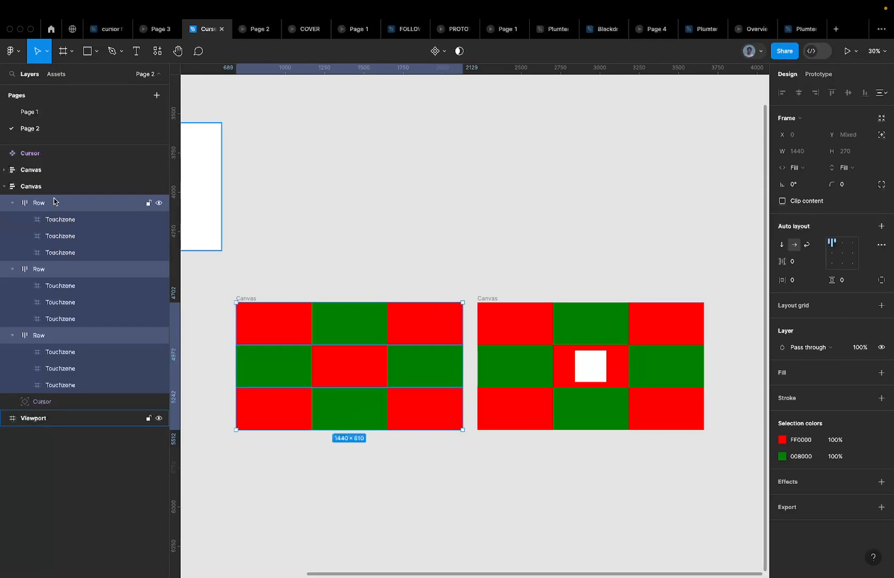
Wrap the three Rows in an auto-layout frame and name it Rows
{"action": "key", "text": "shift+a"}
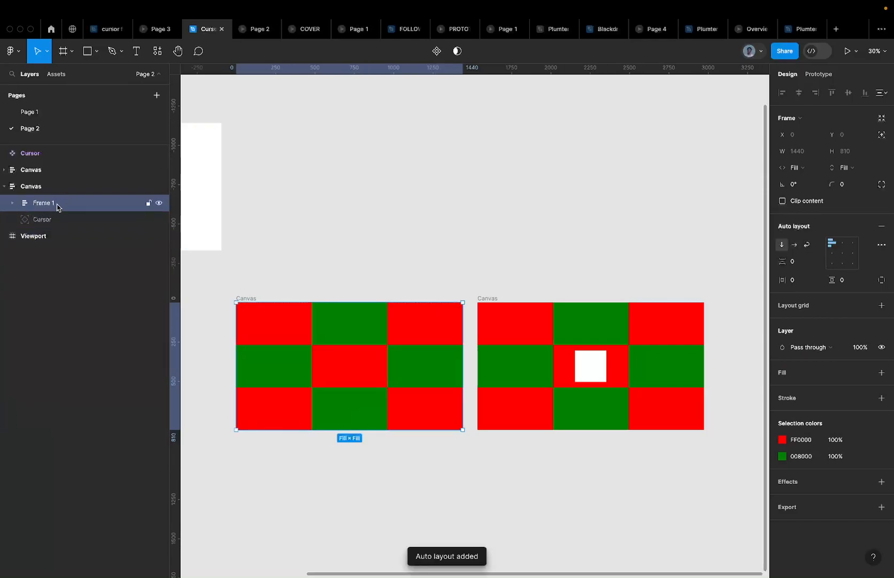
{"action": "double_click", "coordinate": [47, 208]}
{"action": "type", "text": "Rows"}
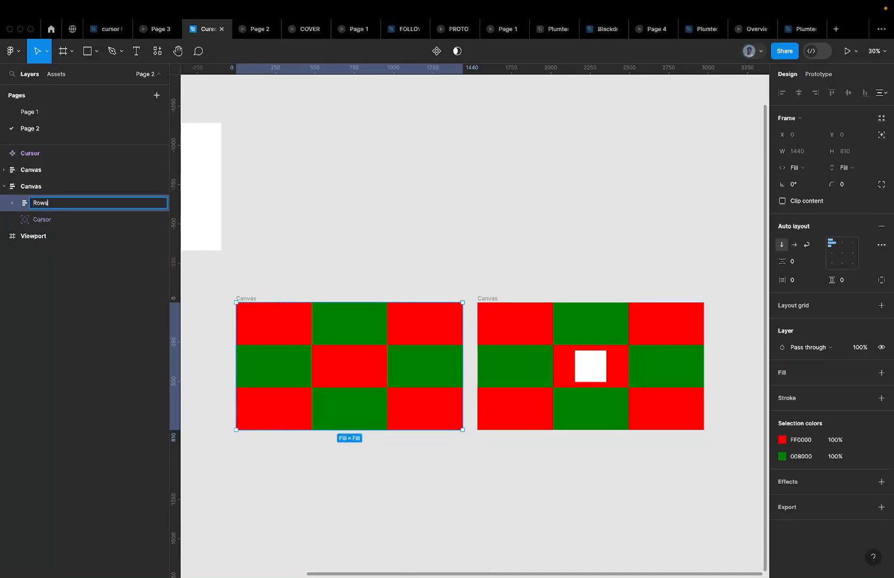
{"action": "key", "text": "Return"}
Rename the frame to Row Stack and collapse it in the Layers panel
{"action": "left_click", "coordinate": [12, 203]}
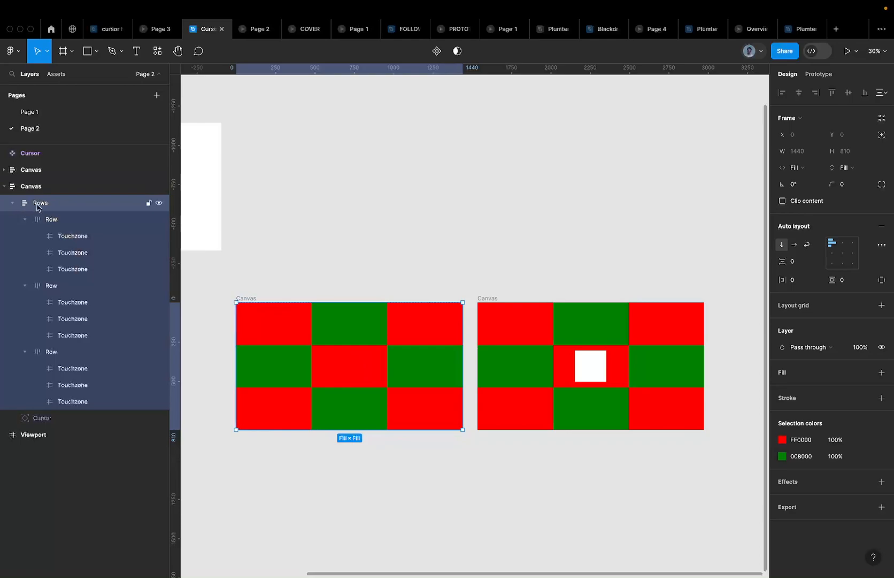
{"action": "double_click", "coordinate": [42, 206]}
{"action": "type", "text": "Row"}
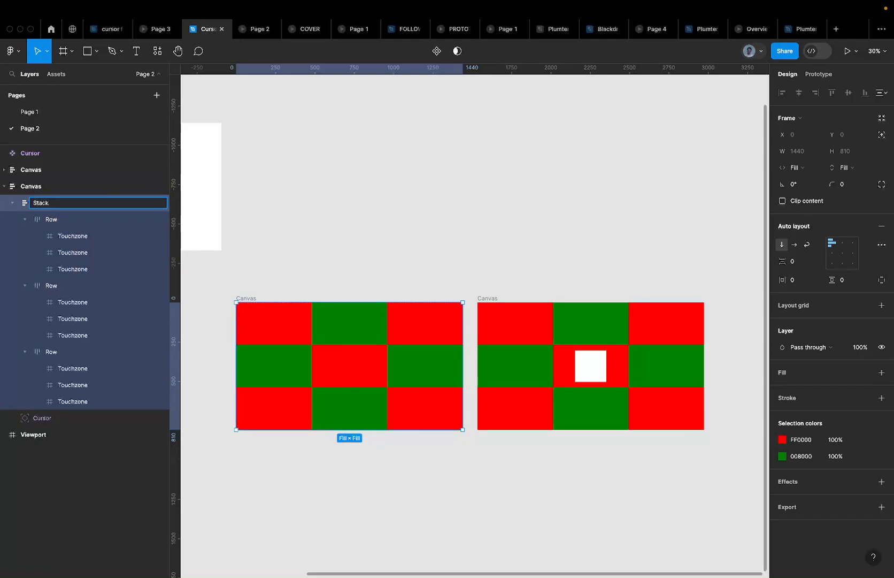
{"action": "type", "text": "Row"}
{"action": "key", "text": "Return"}
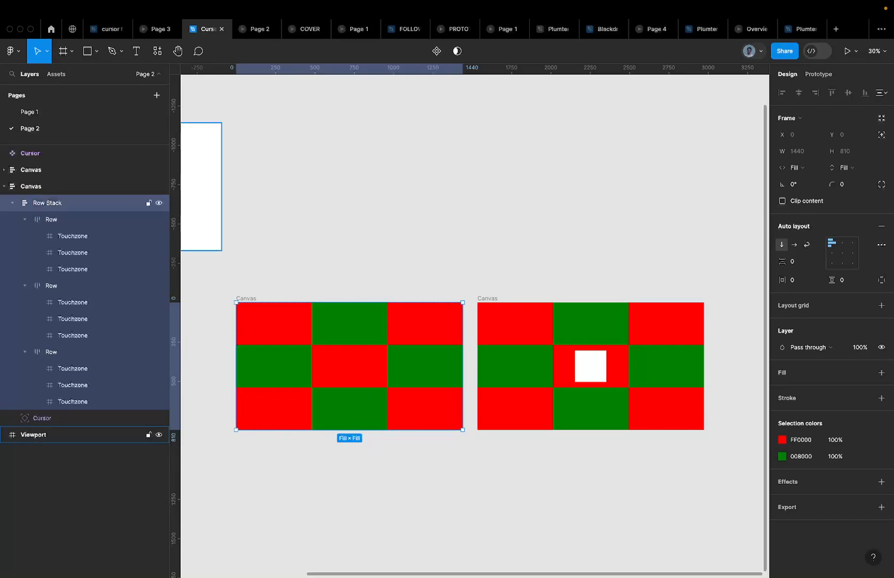
{"action": "left_click", "coordinate": [12, 203]}
{"action": "left_click", "coordinate": [12, 203]}
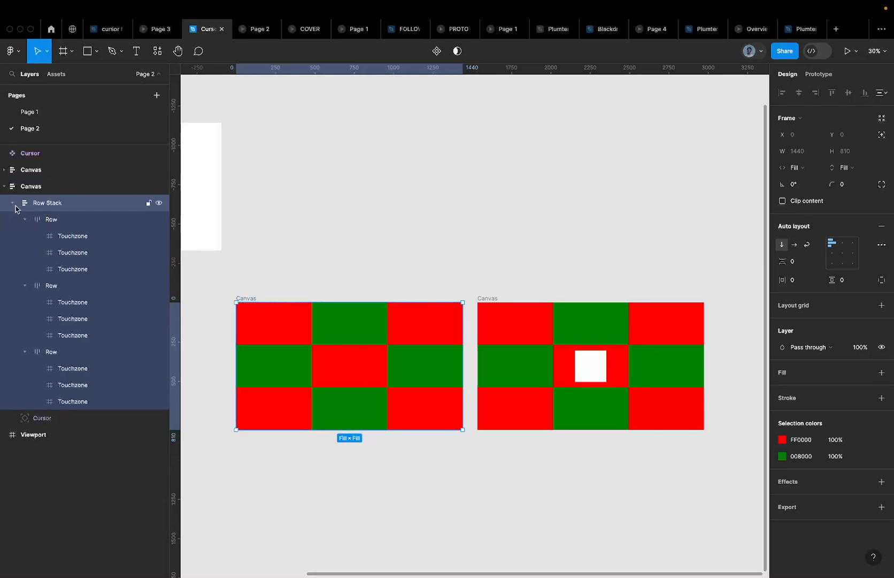
{"action": "left_click", "coordinate": [12, 203]}
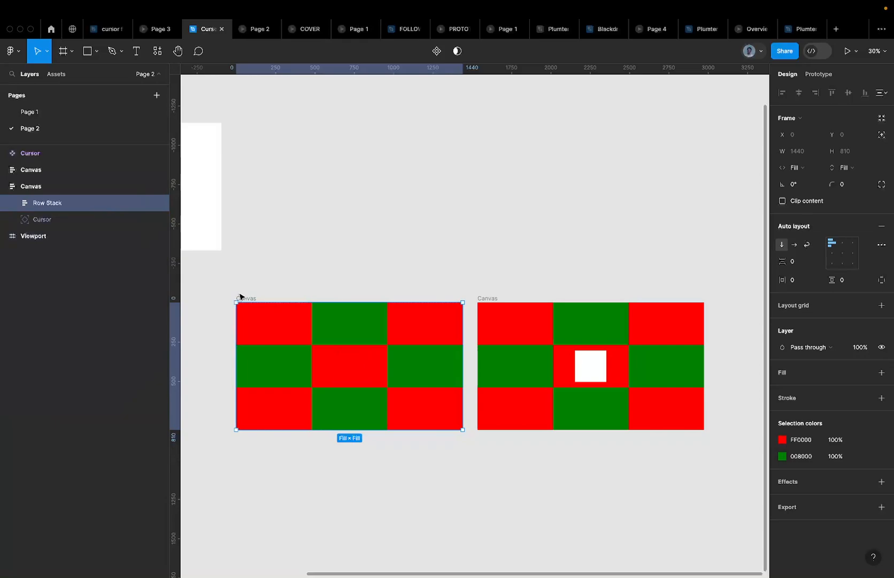
{"action": "left_click", "coordinate": [240, 296]}
Replace the outdated right Canvas with a copy of the left one, Cursor at full opacity
{"action": "left_click", "coordinate": [249, 301]}
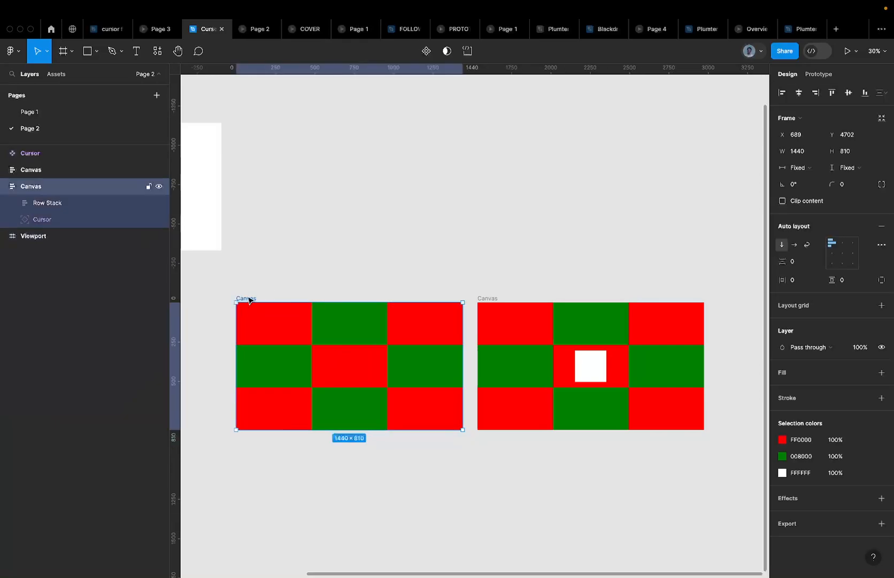
{"action": "left_click", "coordinate": [489, 300]}
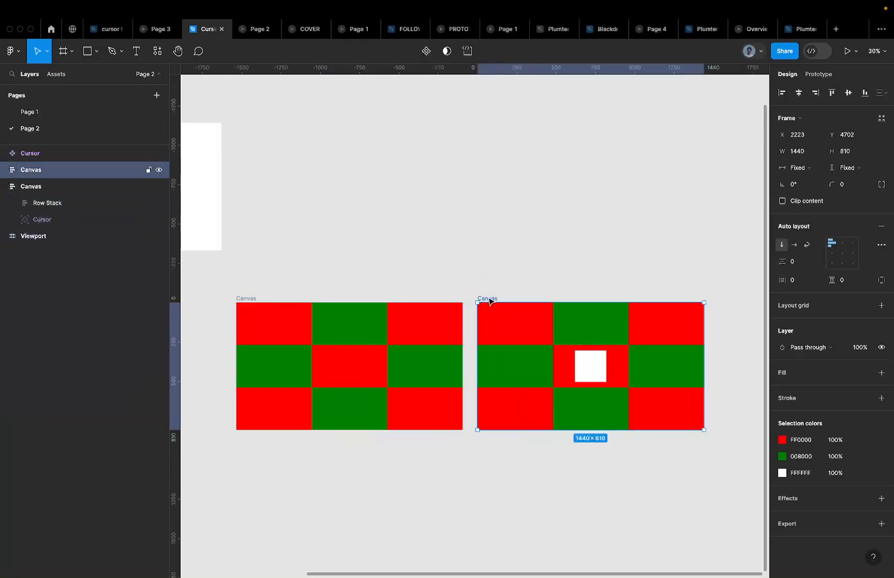
{"action": "key", "text": "Delete"}
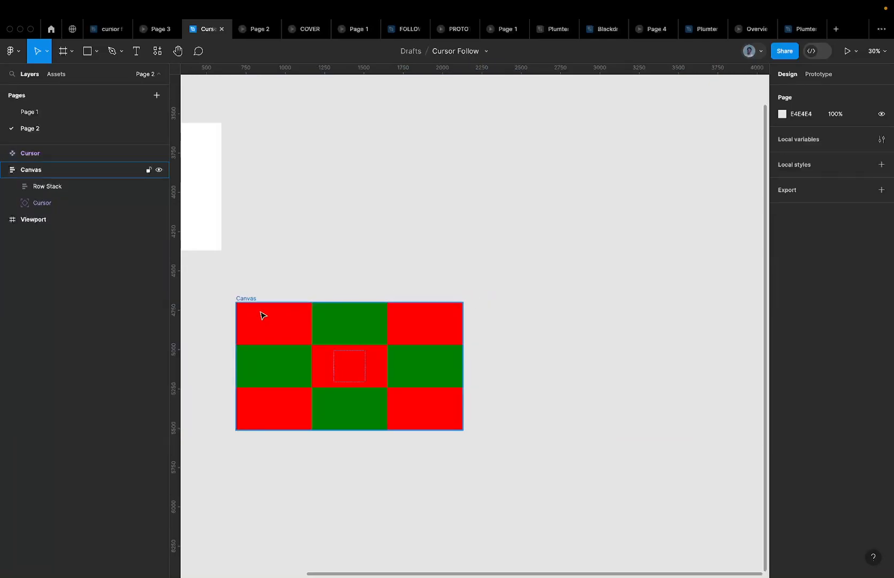
{"action": "left_click_drag", "start_coordinate": [245, 301], "coordinate": [500, 292]}
{"action": "left_click", "coordinate": [599, 368]}
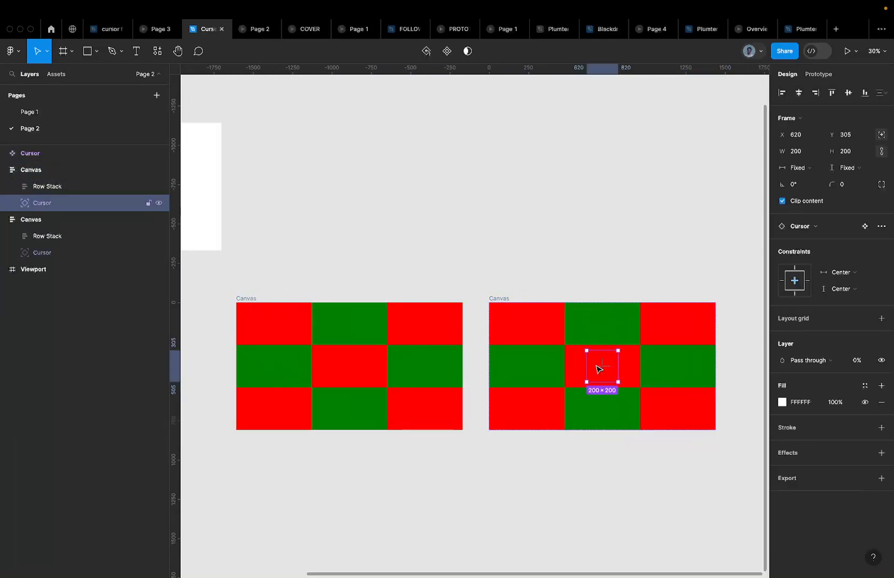
{"action": "key", "text": "0"}
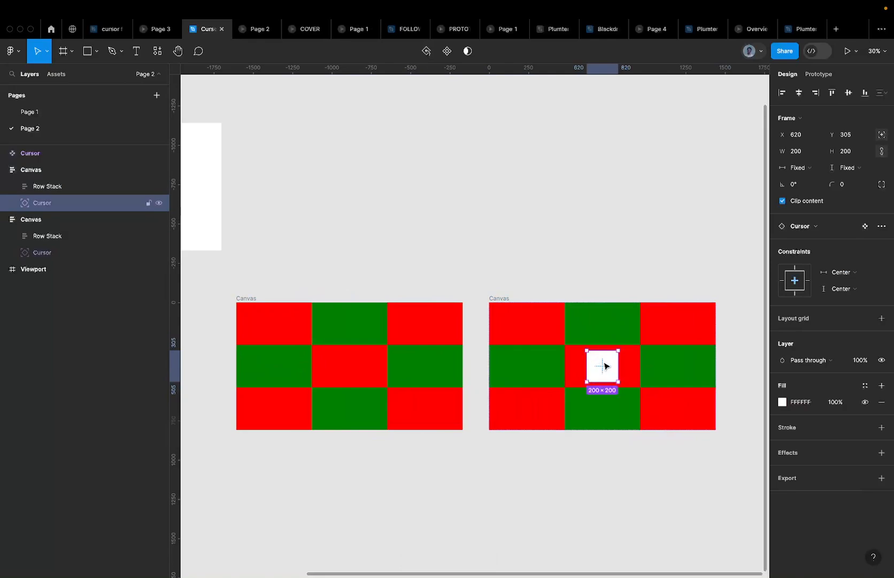
Duplicate the new right Canvas again to its right, at X 3968
{"action": "scroll", "coordinate": [500, 294], "scroll_direction": "down", "scroll_amount": 3}
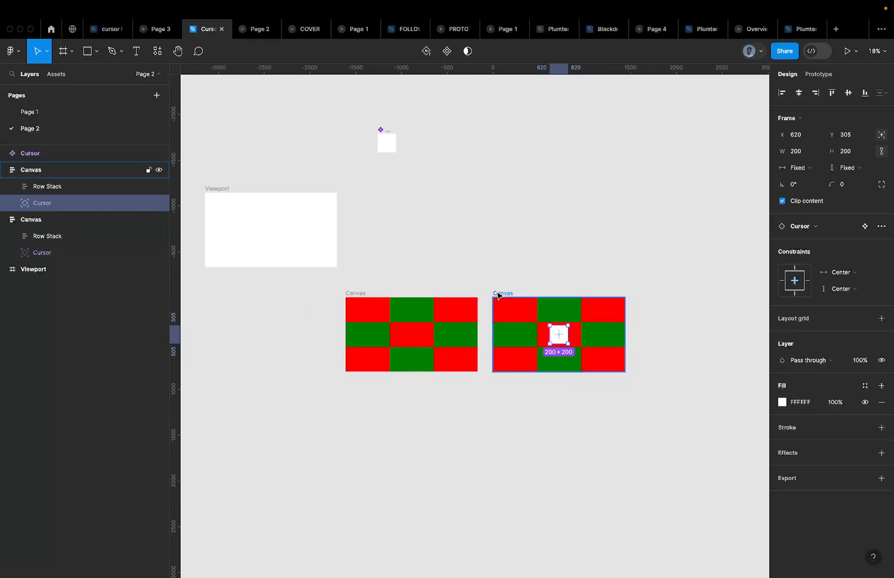
{"action": "left_click", "coordinate": [498, 294]}
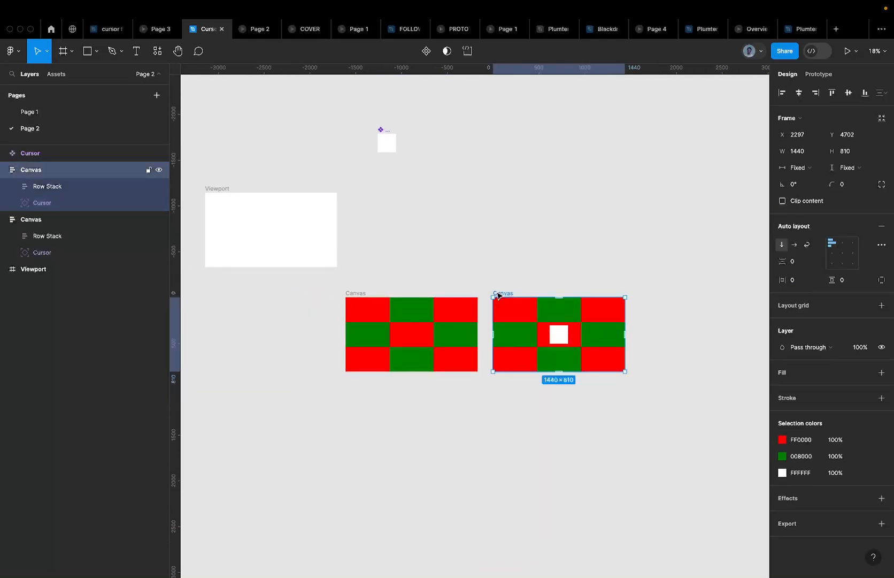
{"action": "scroll", "coordinate": [497, 293], "scroll_direction": "right", "scroll_amount": 4}
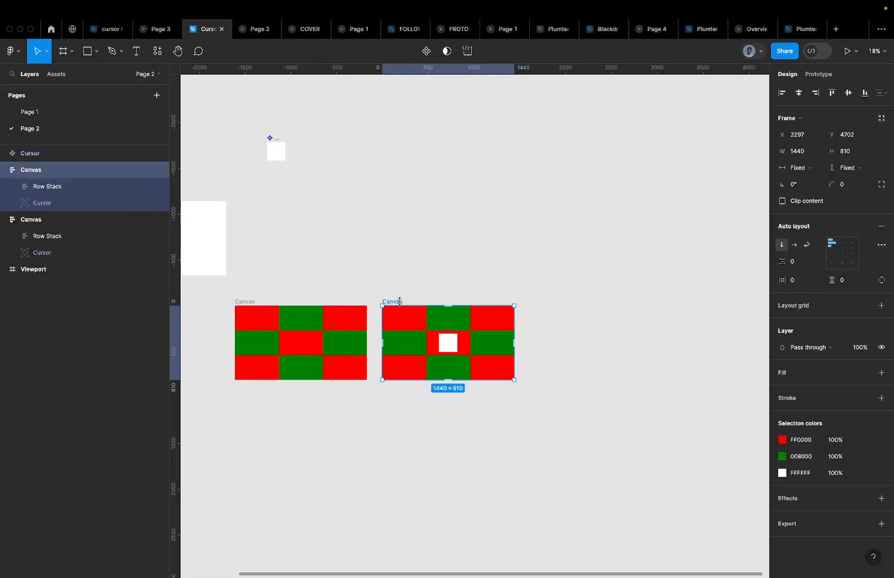
{"action": "left_click_drag", "start_coordinate": [415, 302], "coordinate": [548, 303]}
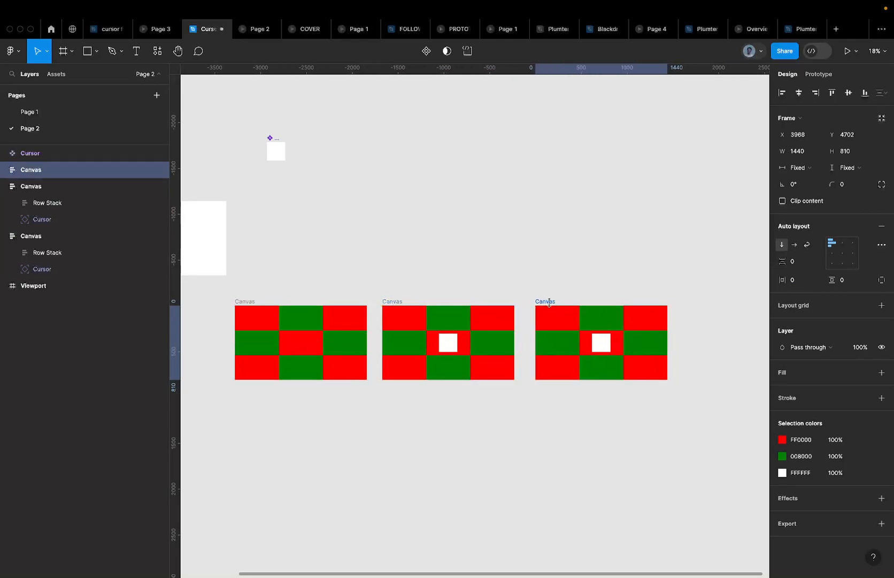
Undo the two Canvas copies, then select the remaining Canvas and drill into Row Stack
{"action": "left_click", "coordinate": [602, 345]}
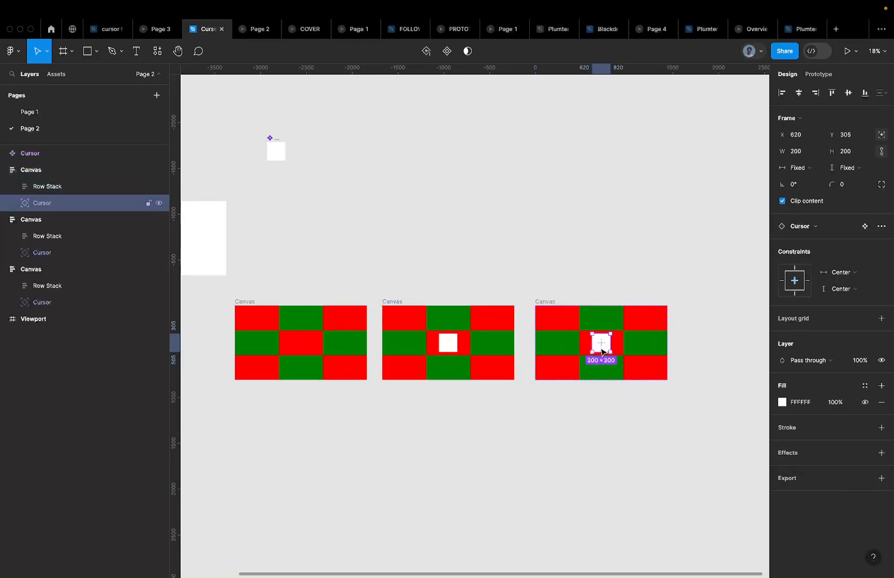
{"action": "scroll", "coordinate": [601, 352], "scroll_direction": "up", "scroll_amount": 5}
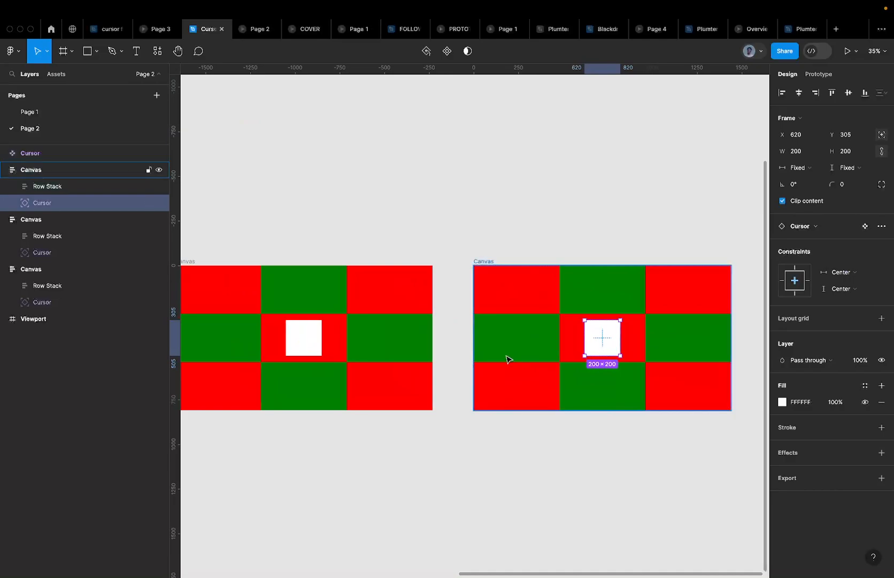
{"action": "scroll", "coordinate": [508, 359], "scroll_direction": "down", "scroll_amount": 5}
{"action": "key", "text": "Escape"}
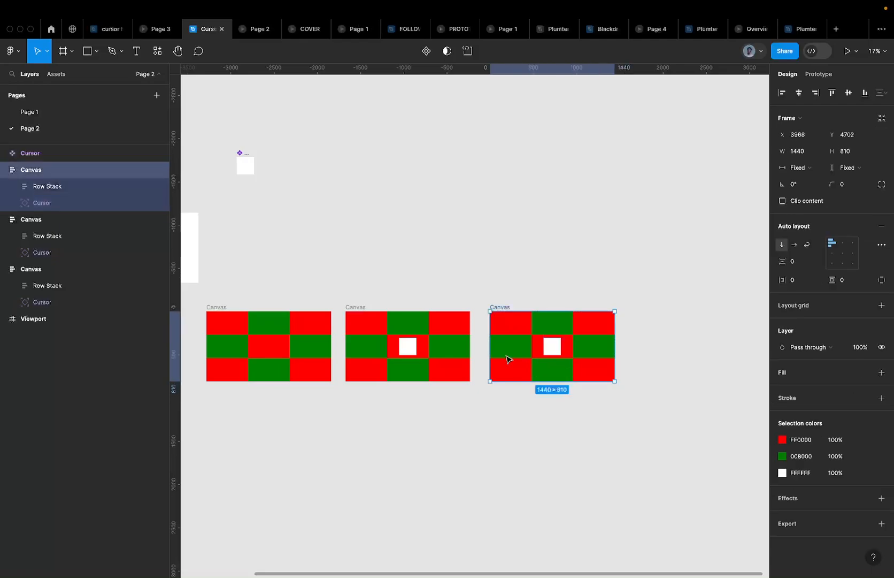
{"action": "key", "text": "ctrl+z"}
{"action": "key", "text": "ctrl+z"}
{"action": "key", "text": "ctrl+z"}
{"action": "key", "text": "ctrl+z"}
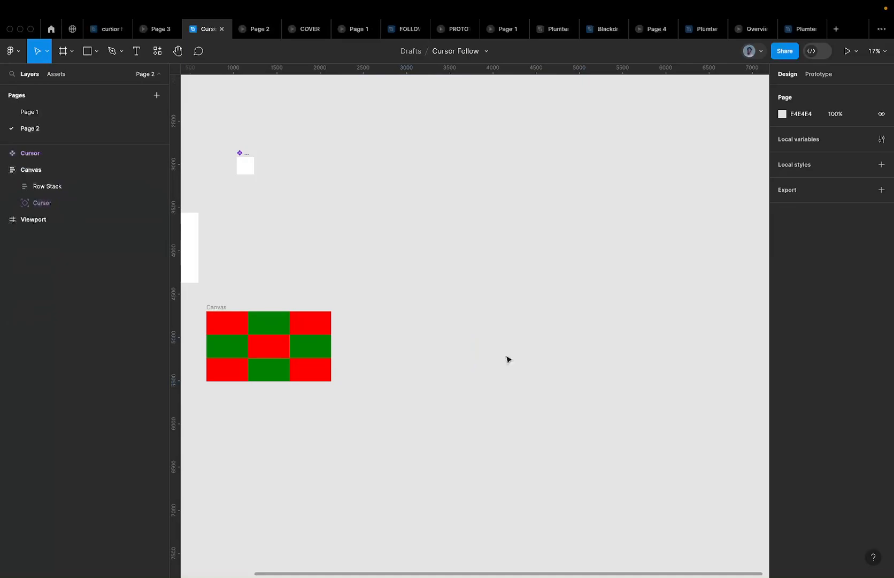
{"action": "scroll", "coordinate": [508, 360], "scroll_direction": "left", "scroll_amount": 5}
{"action": "scroll", "coordinate": [508, 359], "scroll_direction": "up", "scroll_amount": 1}
{"action": "left_click", "coordinate": [279, 346]}
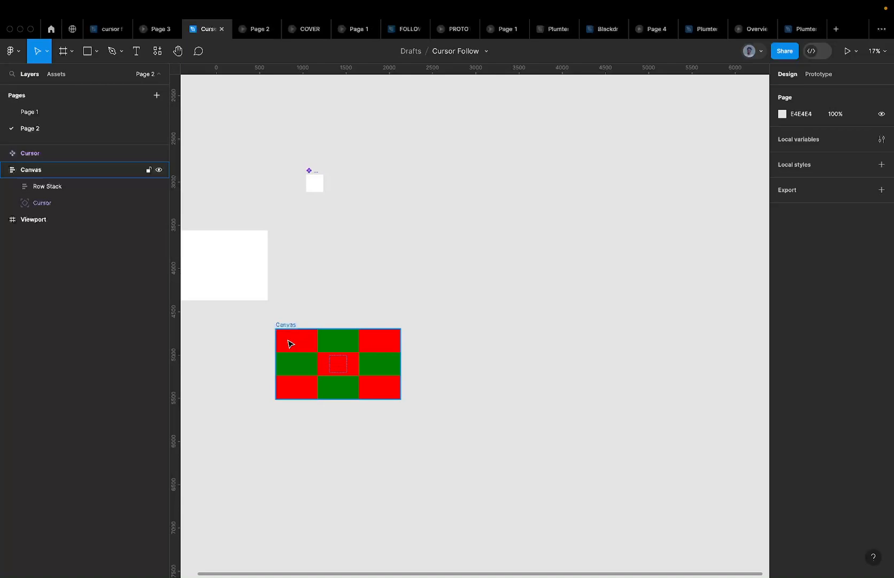
{"action": "double_click", "coordinate": [288, 341]}
Rename the top row's cells Top Left, Top Mid and Top Right
{"action": "scroll", "coordinate": [288, 341], "scroll_direction": "up", "scroll_amount": 3}
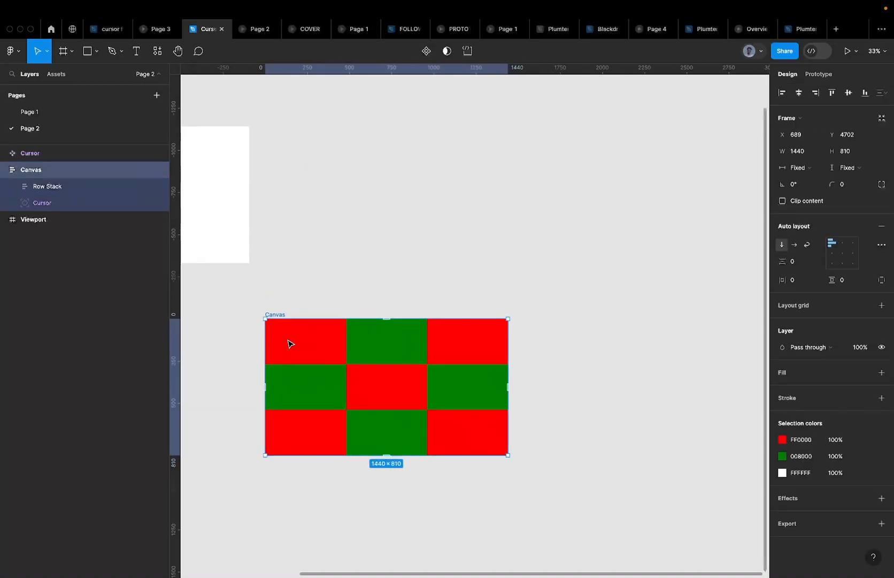
{"action": "double_click", "coordinate": [288, 343]}
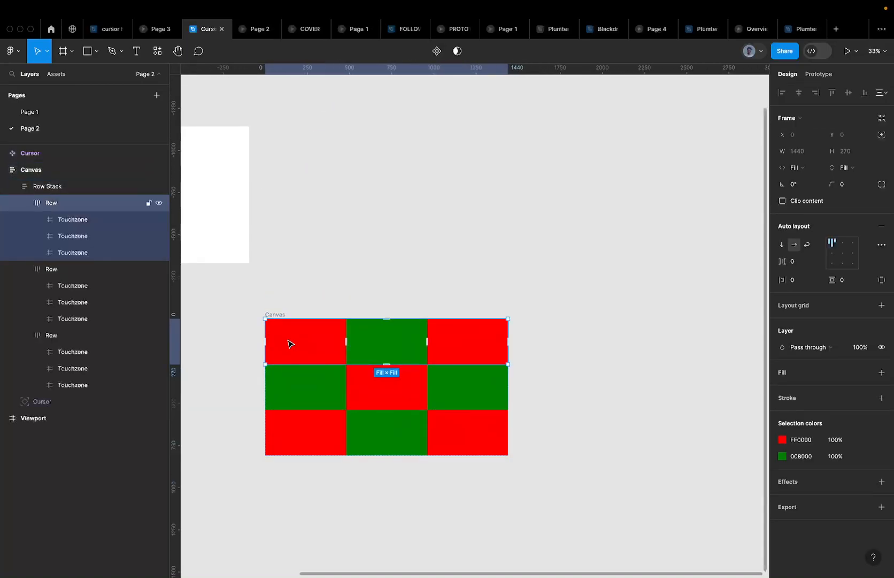
{"action": "double_click", "coordinate": [288, 344]}
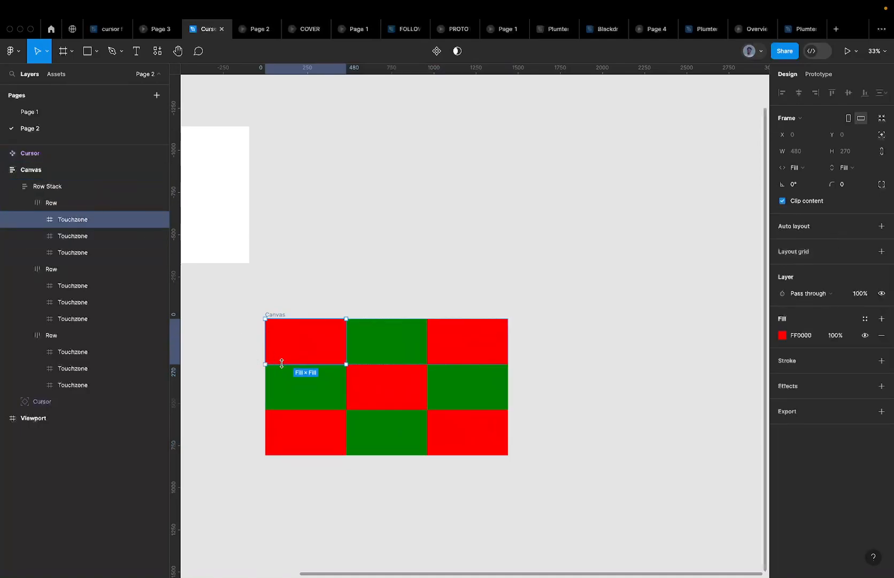
{"action": "scroll", "coordinate": [288, 372], "scroll_direction": "up", "scroll_amount": 2}
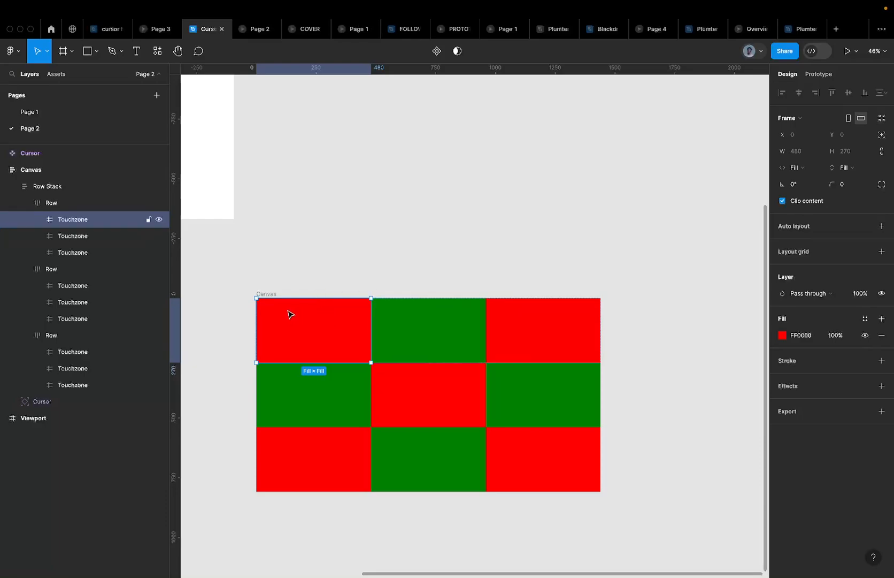
{"action": "double_click", "coordinate": [79, 220]}
{"action": "type", "text": "Top Left"}
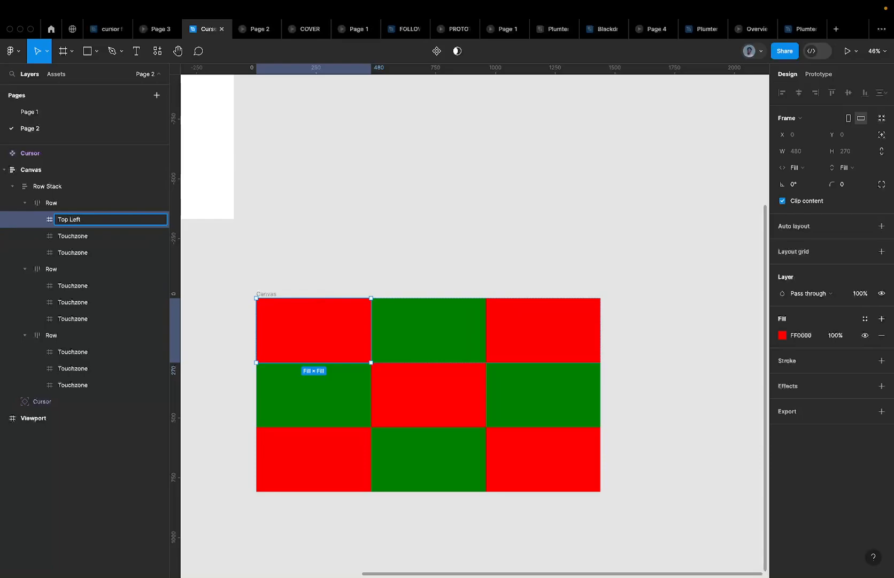
{"action": "key", "text": "Return"}
{"action": "left_click", "coordinate": [405, 319]}
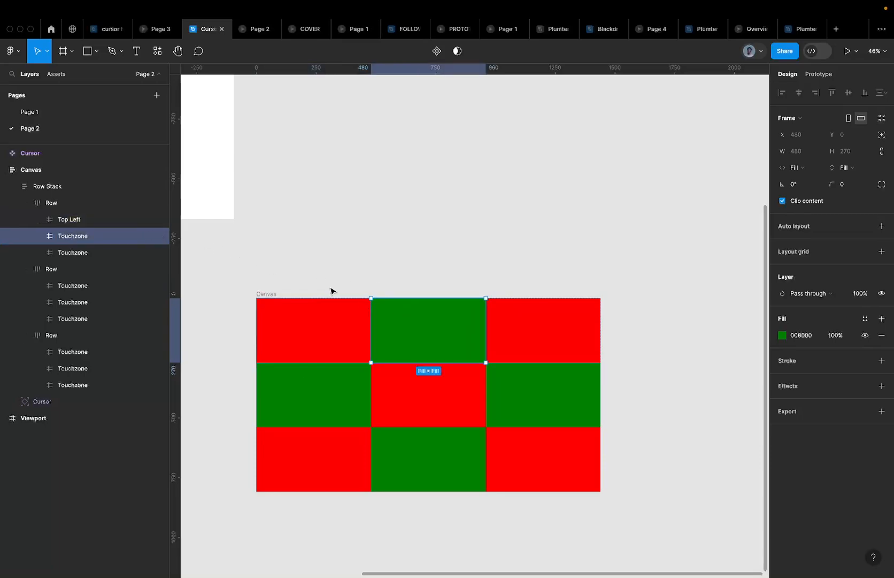
{"action": "double_click", "coordinate": [73, 236]}
{"action": "type", "text": "Top <"}
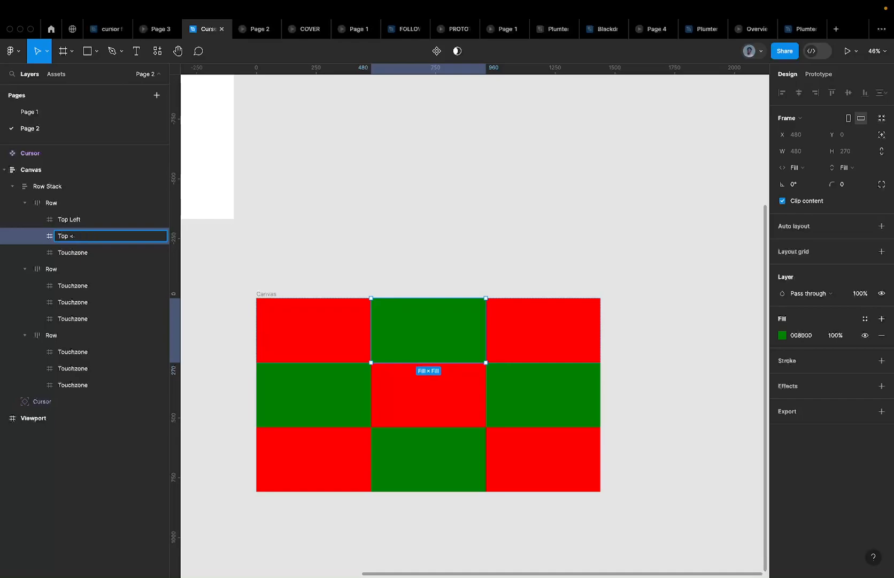
{"action": "key", "text": "Return"}
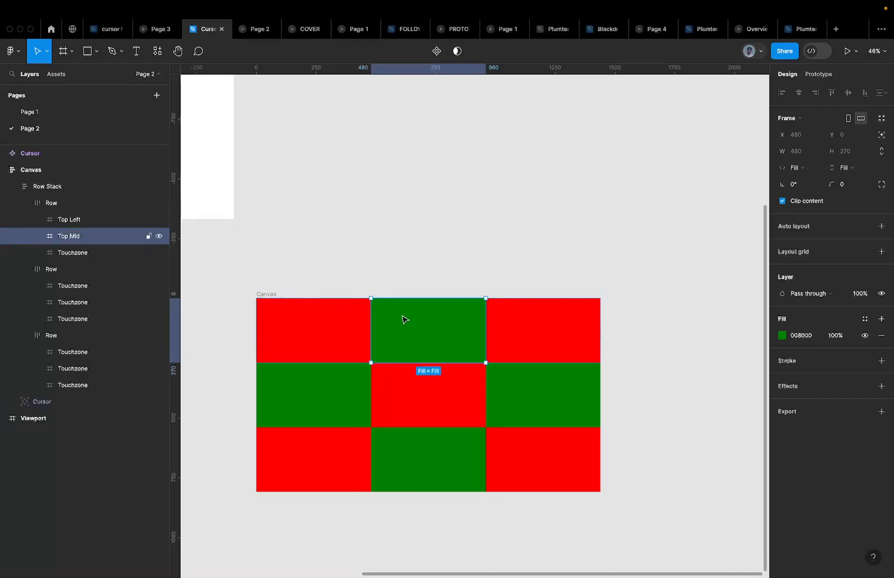
{"action": "left_click", "coordinate": [505, 324]}
{"action": "double_click", "coordinate": [65, 260]}
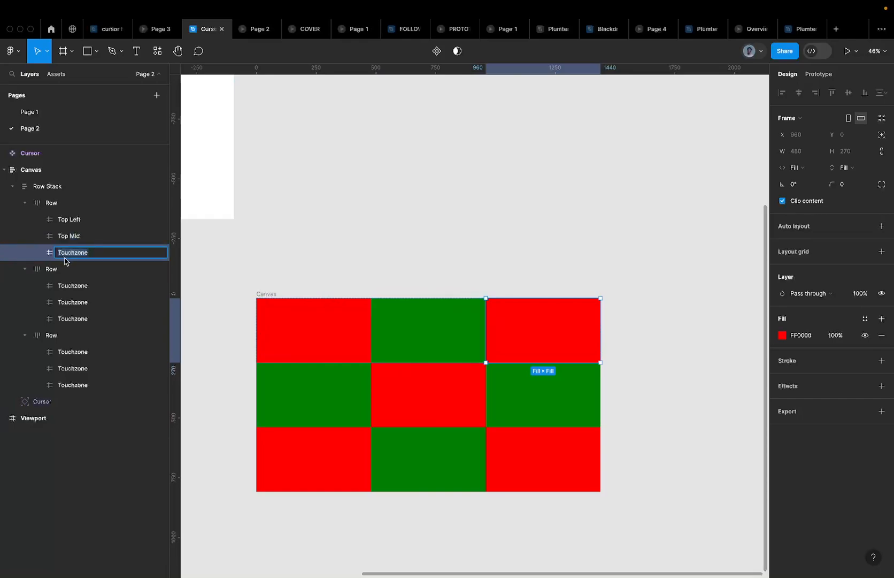
{"action": "type", "text": "Top Right"}
{"action": "key", "text": "Return"}
Rename the middle row's cells Mid Left, Mid Mid and Mid Right
{"action": "left_click", "coordinate": [78, 289]}
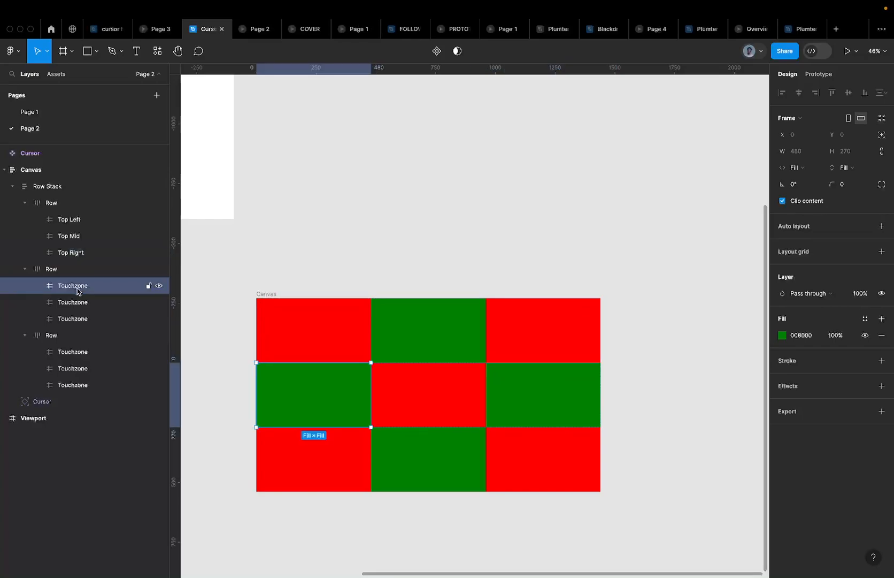
{"action": "double_click", "coordinate": [84, 291]}
{"action": "type", "text": "Mid Left"}
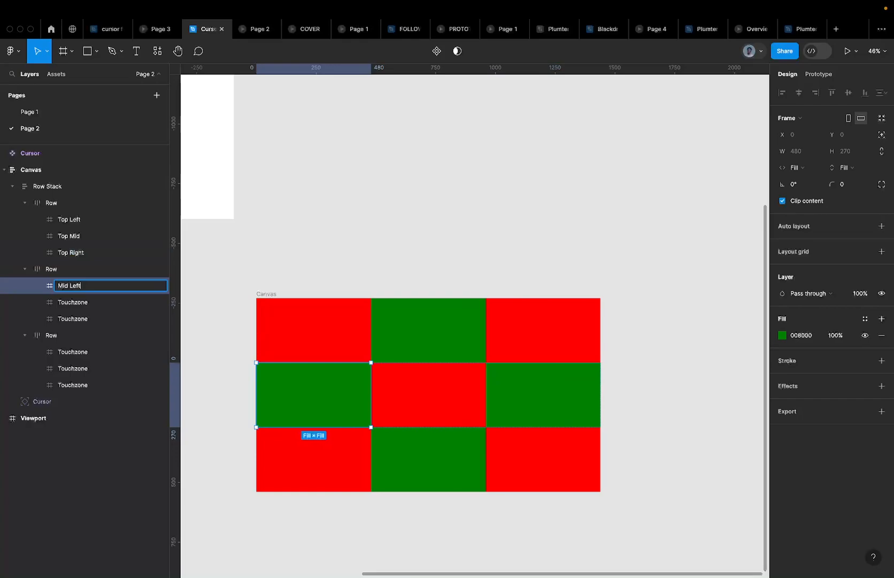
{"action": "key", "text": "Return"}
{"action": "left_click", "coordinate": [84, 304]}
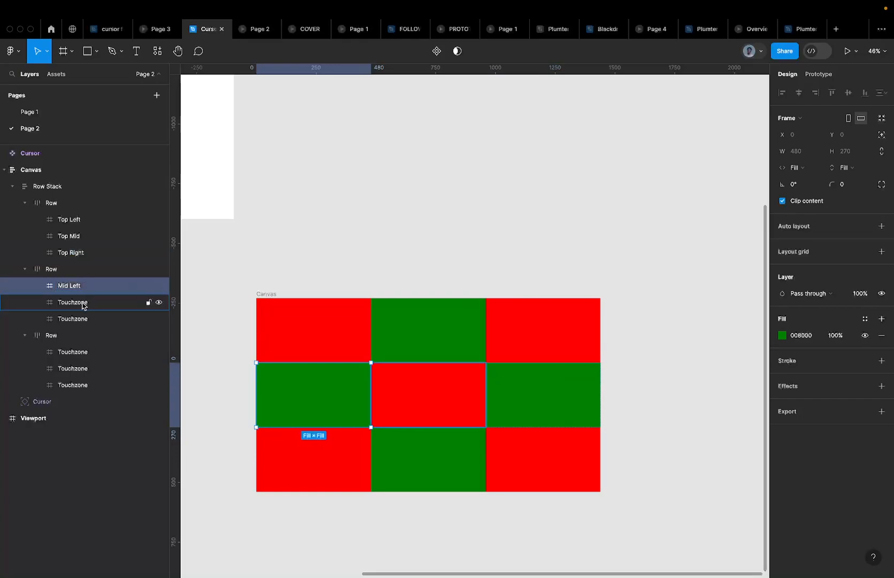
{"action": "double_click", "coordinate": [84, 303]}
{"action": "type", "text": "Mid Mid"}
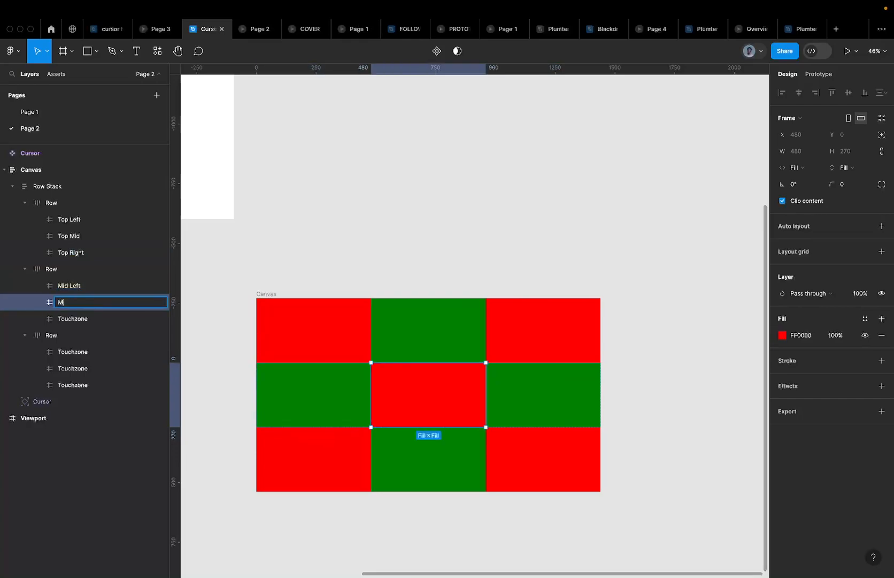
{"action": "left_click", "coordinate": [74, 323]}
{"action": "double_click", "coordinate": [74, 324]}
{"action": "type", "text": "Mid"}
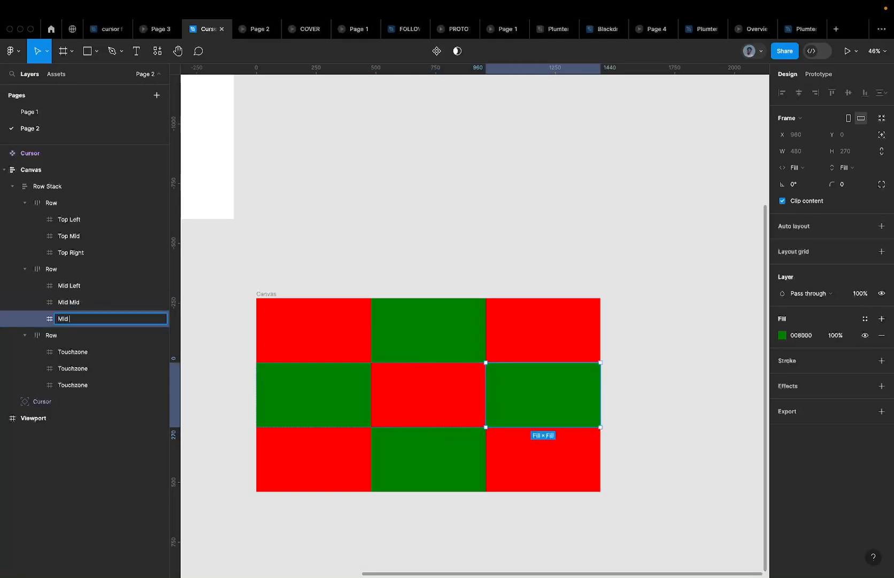
{"action": "type", "text": " Right"}
{"action": "key", "text": "Return"}
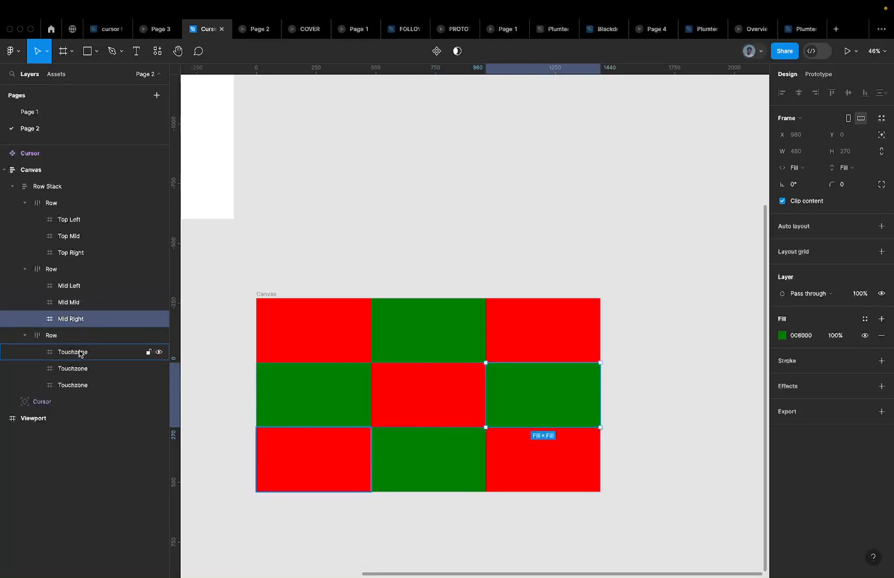
Rename the bottom row's cells Bottom Left, Bottom Mid and Bottom Right
{"action": "left_click", "coordinate": [80, 351]}
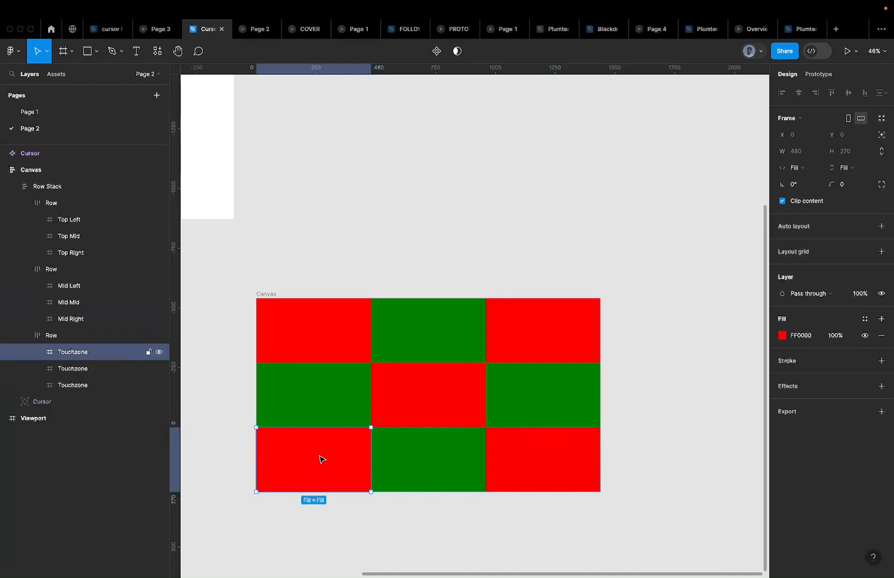
{"action": "double_click", "coordinate": [68, 352]}
{"action": "type", "text": "Bottom Left"}
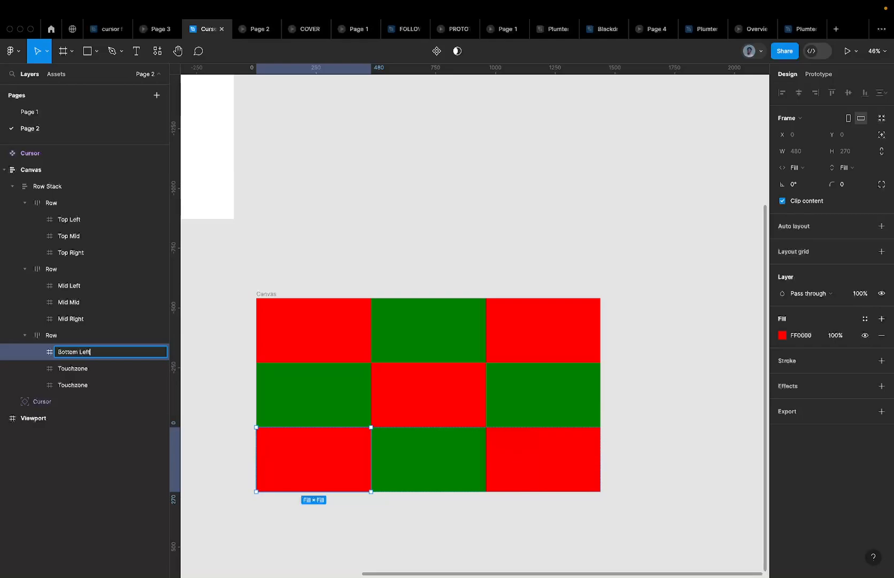
{"action": "key", "text": "Return"}
{"action": "double_click", "coordinate": [73, 369]}
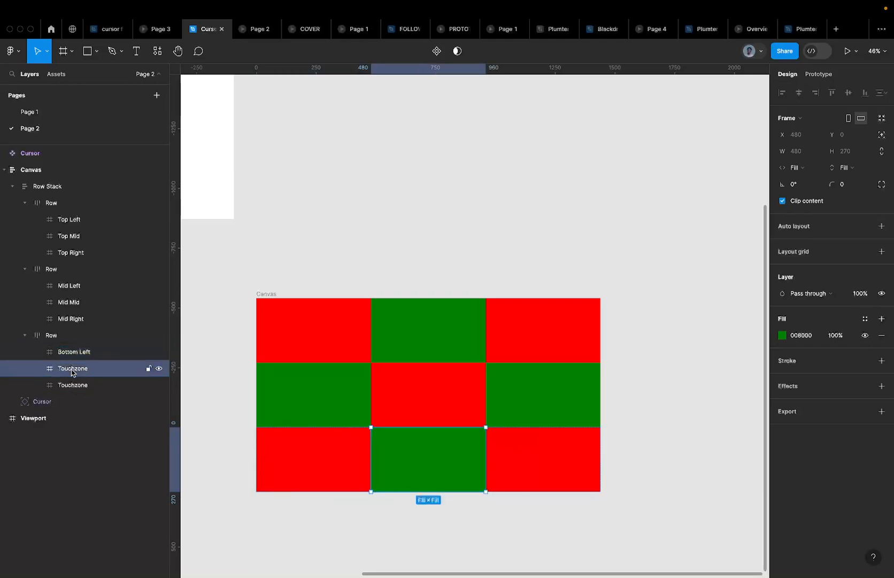
{"action": "type", "text": "Bottom"}
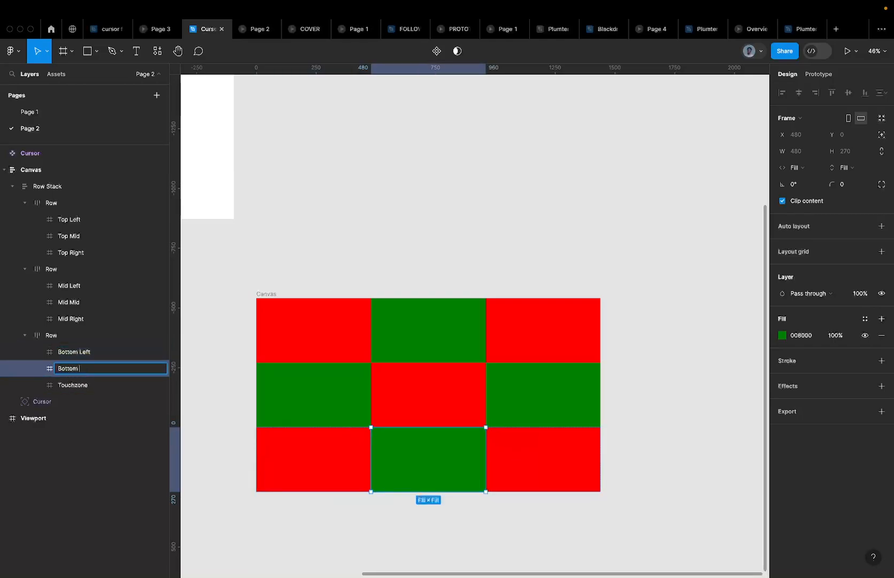
{"action": "type", "text": " Mid"}
{"action": "key", "text": "Return"}
{"action": "double_click", "coordinate": [73, 385]}
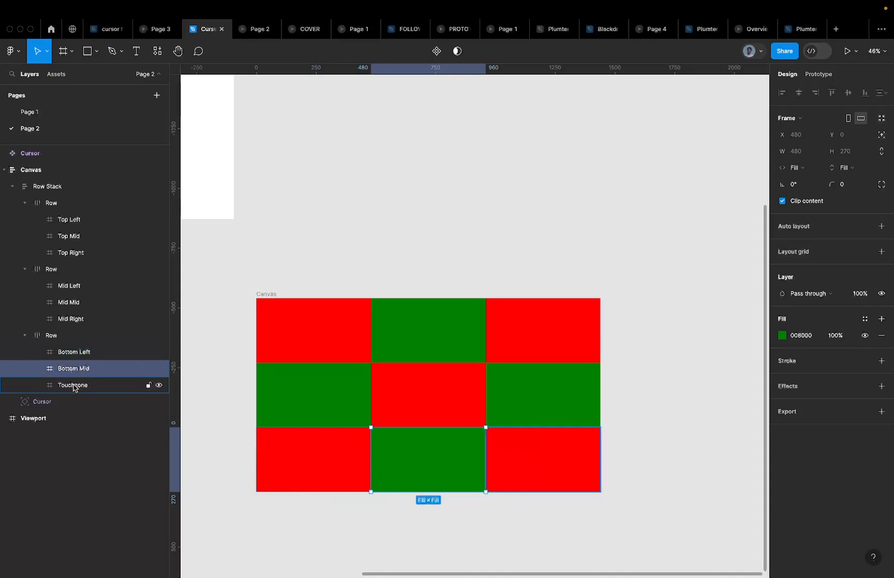
{"action": "type", "text": "Bot"}
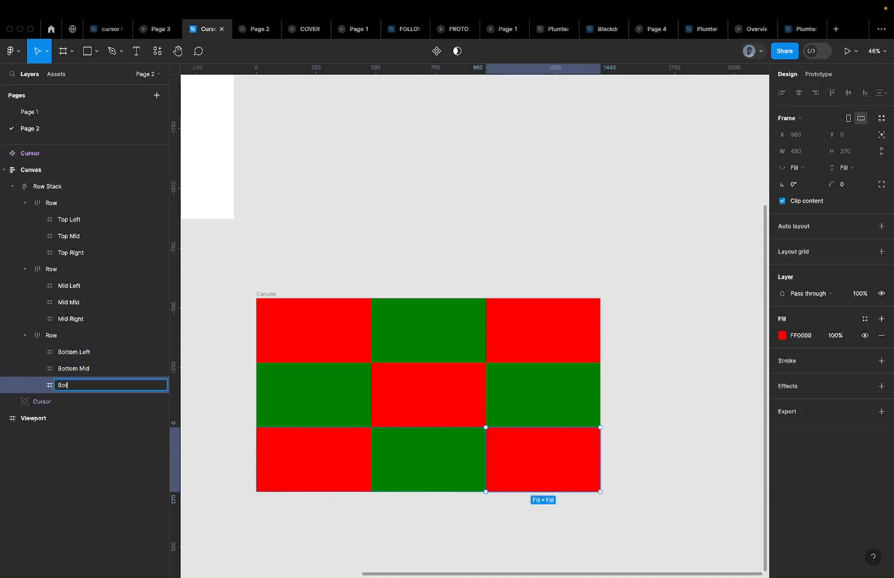
{"action": "type", "text": "tom Righjtt"}
{"action": "key", "text": "Return"}
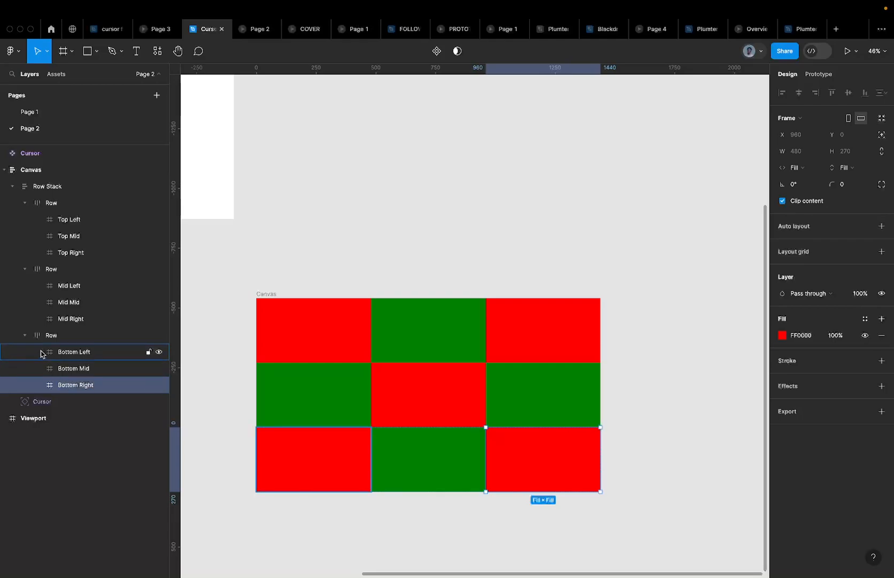
Rename the bottom row layer Last and the middle row Second
{"action": "left_click", "coordinate": [79, 335]}
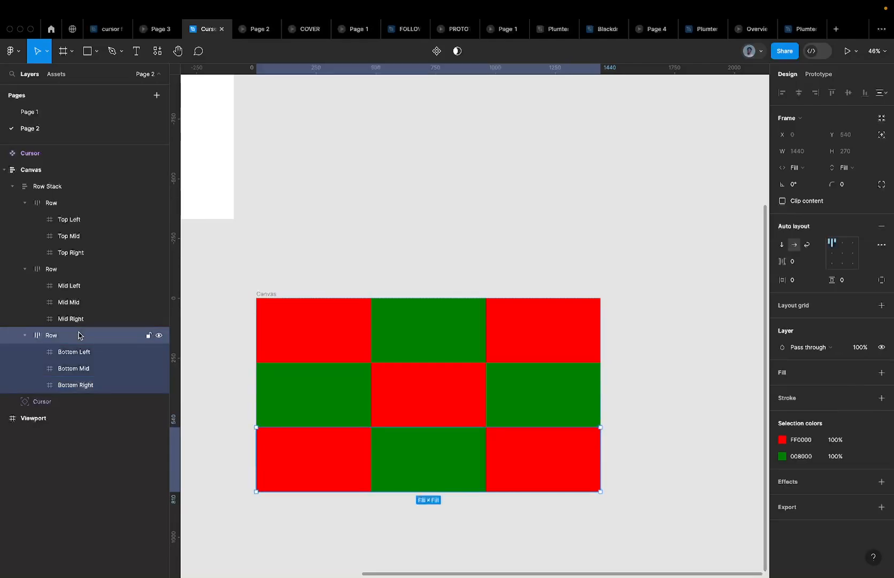
{"action": "double_click", "coordinate": [51, 335]}
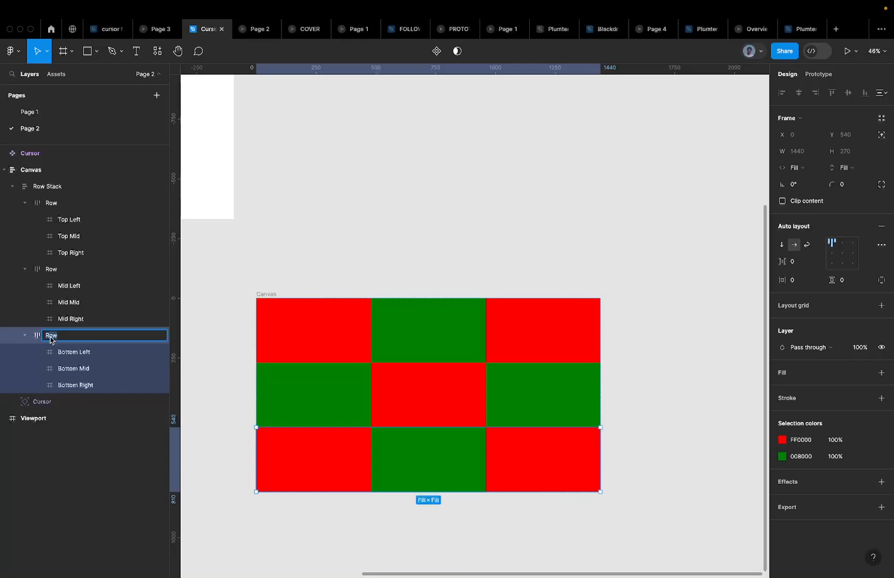
{"action": "type", "text": "Bottom"}
{"action": "key", "text": "Return"}
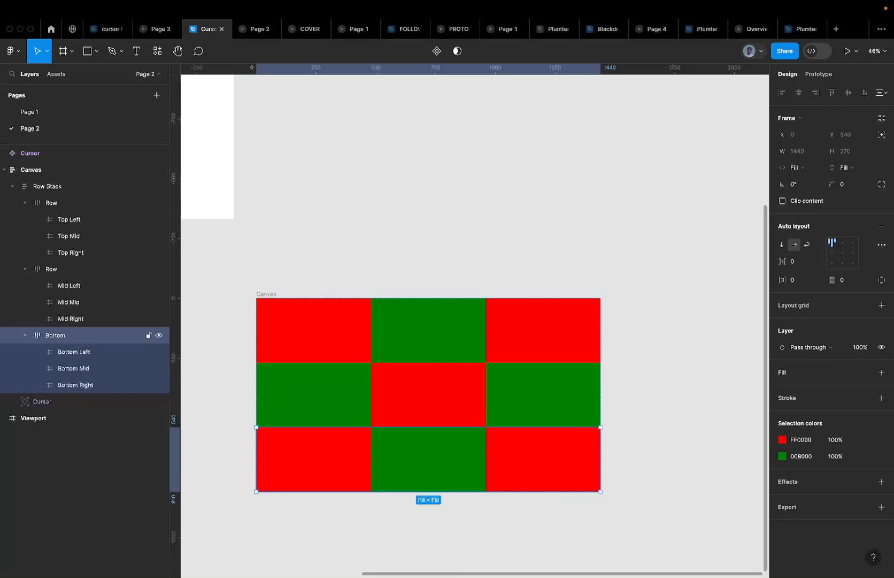
{"action": "double_click", "coordinate": [53, 269]}
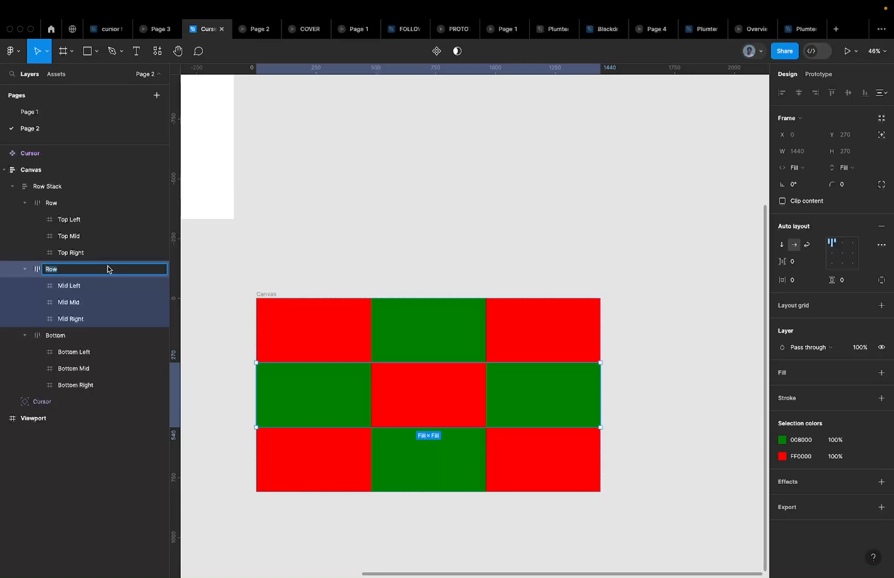
{"action": "double_click", "coordinate": [62, 335]}
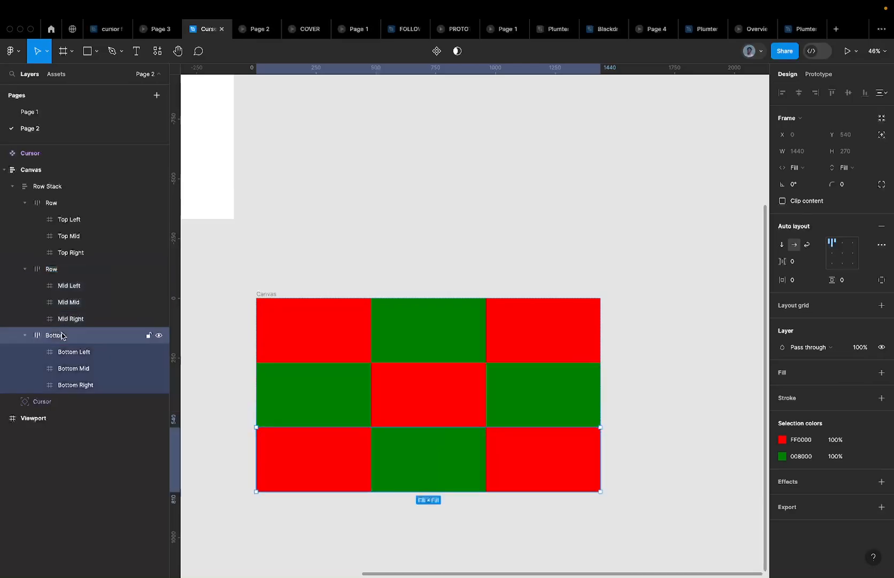
{"action": "type", "text": "Last"}
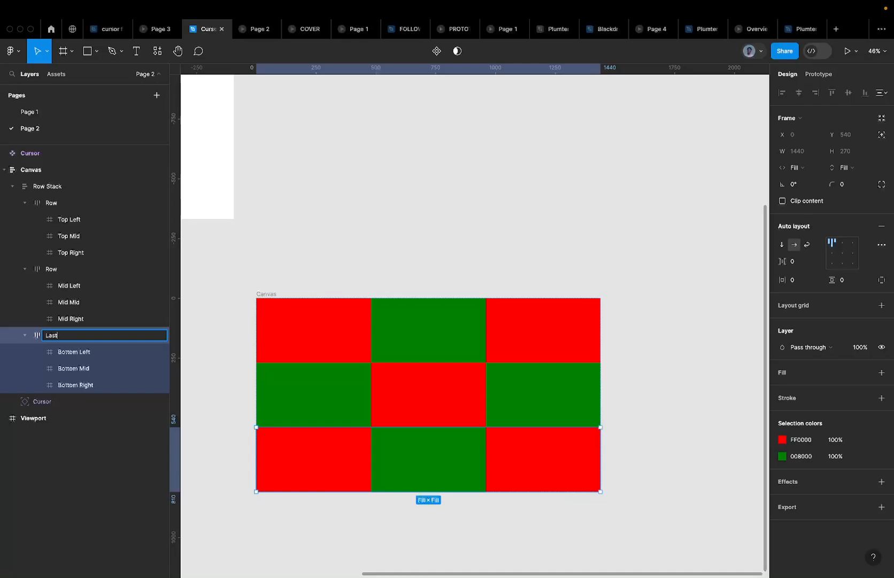
{"action": "double_click", "coordinate": [57, 269]}
{"action": "type", "text": "Se"}
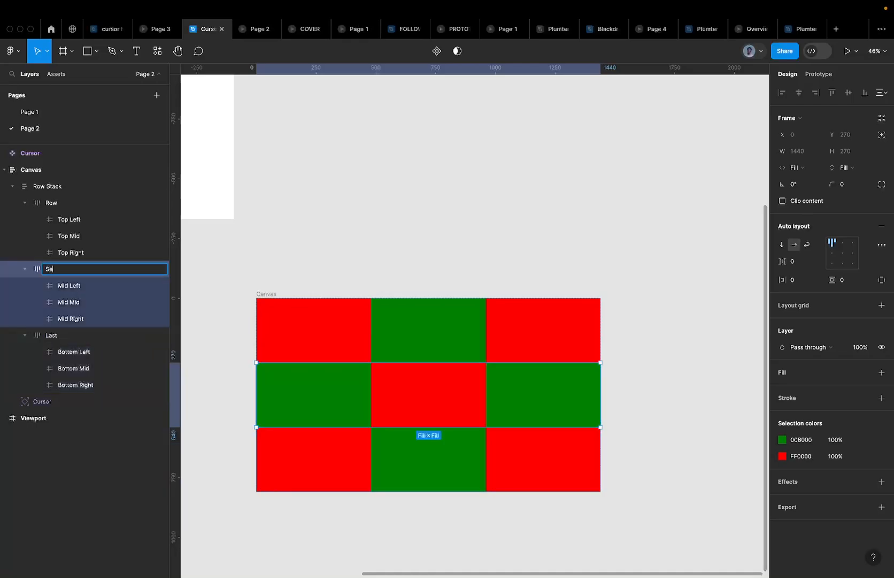
{"action": "key", "text": "Return"}
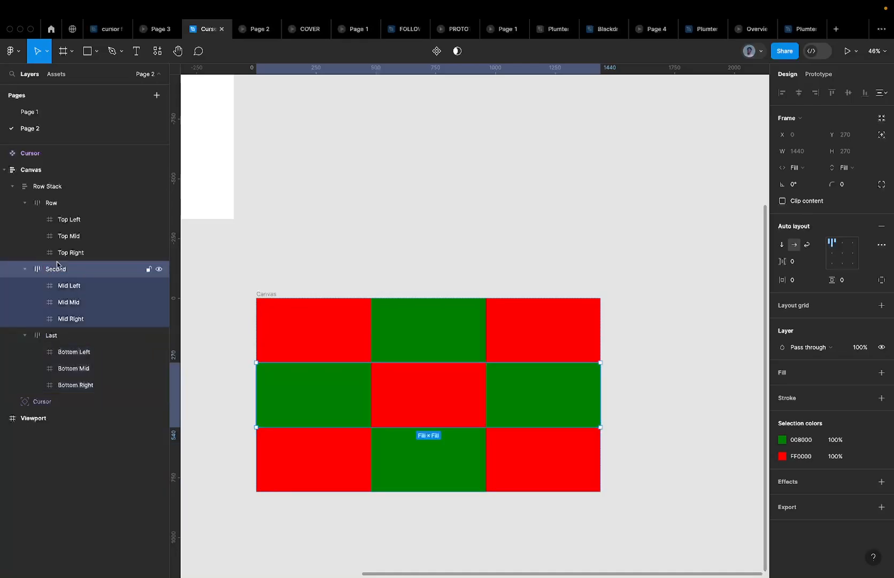
Rename the top row layer First
{"action": "left_click", "coordinate": [53, 203]}
{"action": "double_click", "coordinate": [53, 203]}
{"action": "type", "text": "First"}
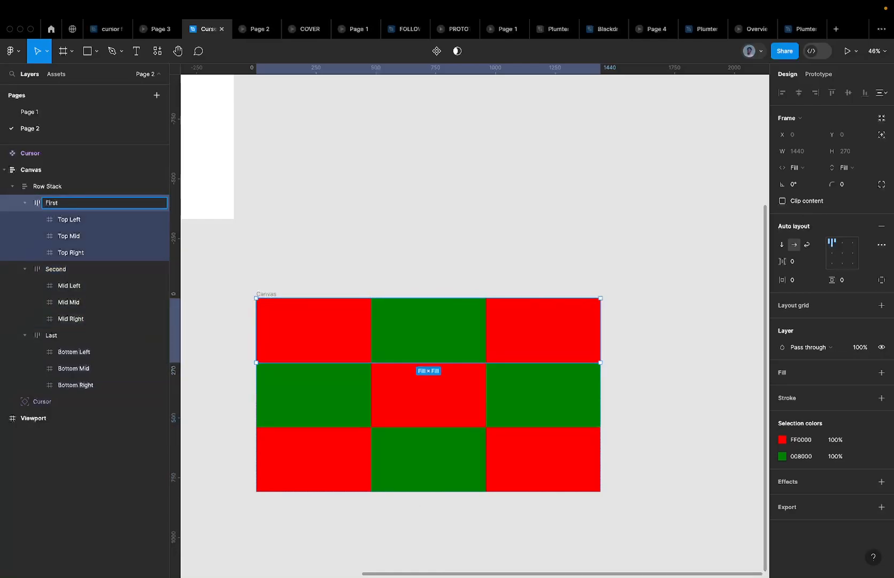
{"action": "key", "text": "Return"}
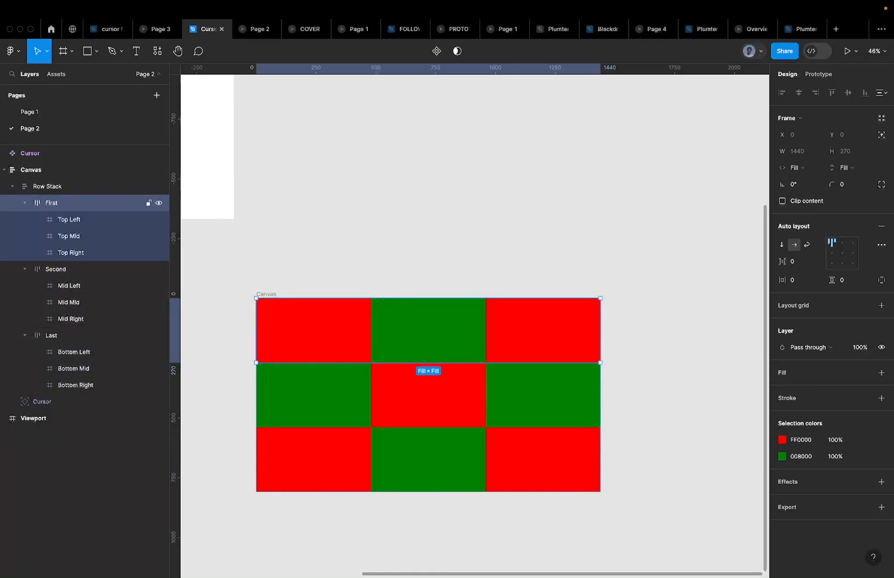
Check the Second and Last rows and the Bottom Left, Mid and Right cells
{"action": "left_click", "coordinate": [62, 265]}
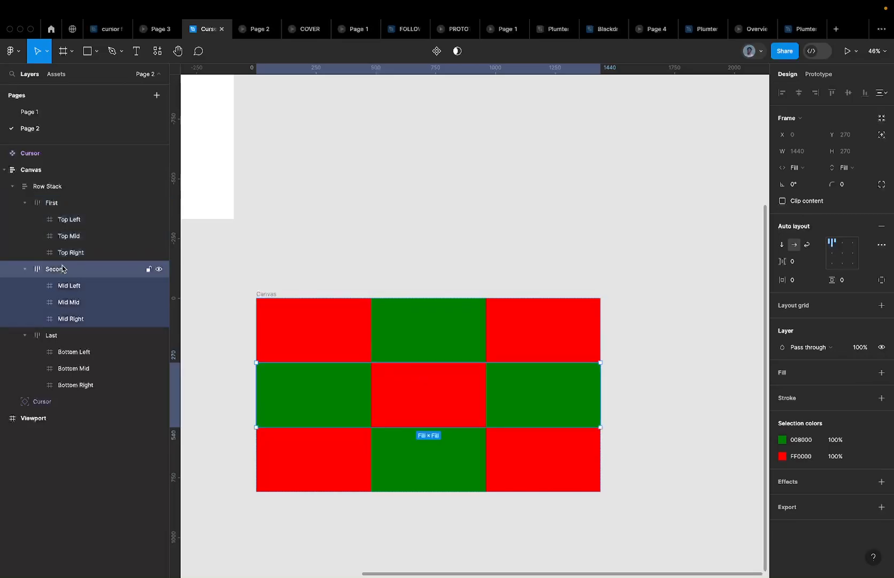
{"action": "left_click", "coordinate": [64, 338]}
{"action": "left_click", "coordinate": [86, 351]}
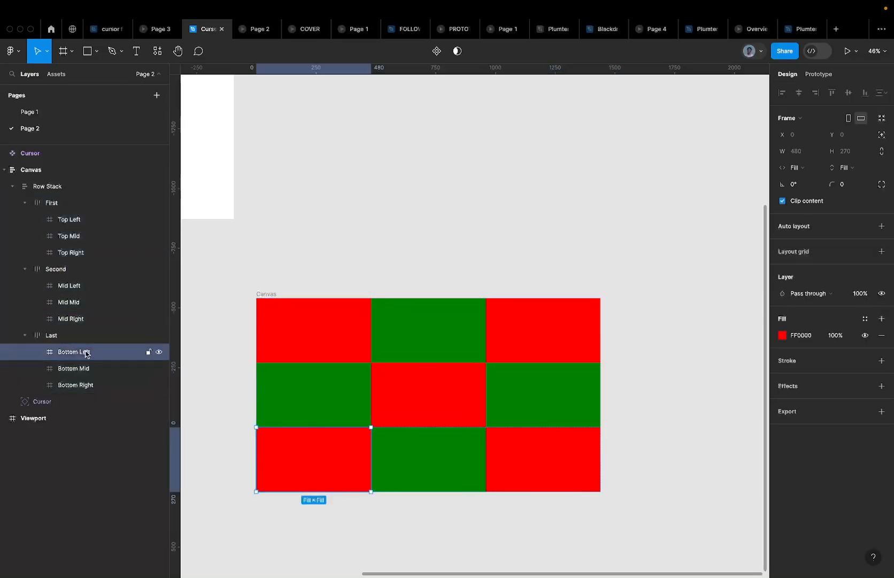
{"action": "left_click", "coordinate": [99, 369]}
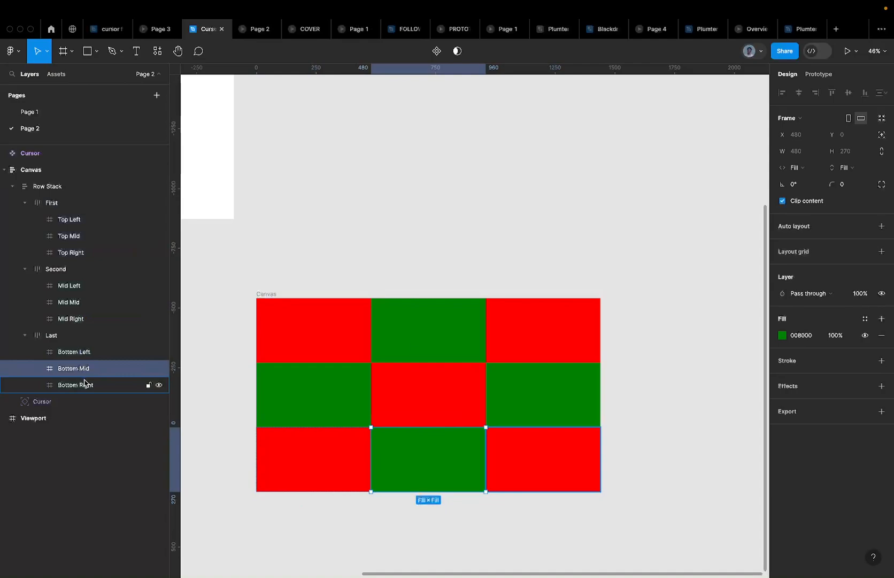
{"action": "left_click", "coordinate": [84, 383]}
{"action": "left_click", "coordinate": [98, 367]}
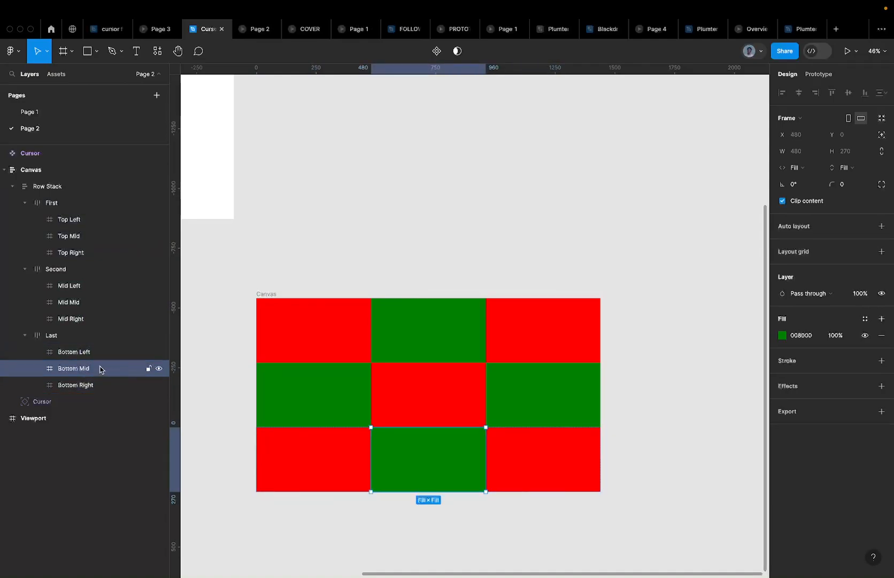
Duplicate the Canvas frame to its right and set the copy's Cursor to 100% opacity
{"action": "left_click", "coordinate": [87, 353]}
{"action": "scroll", "coordinate": [293, 328], "scroll_direction": "down", "scroll_amount": 5}
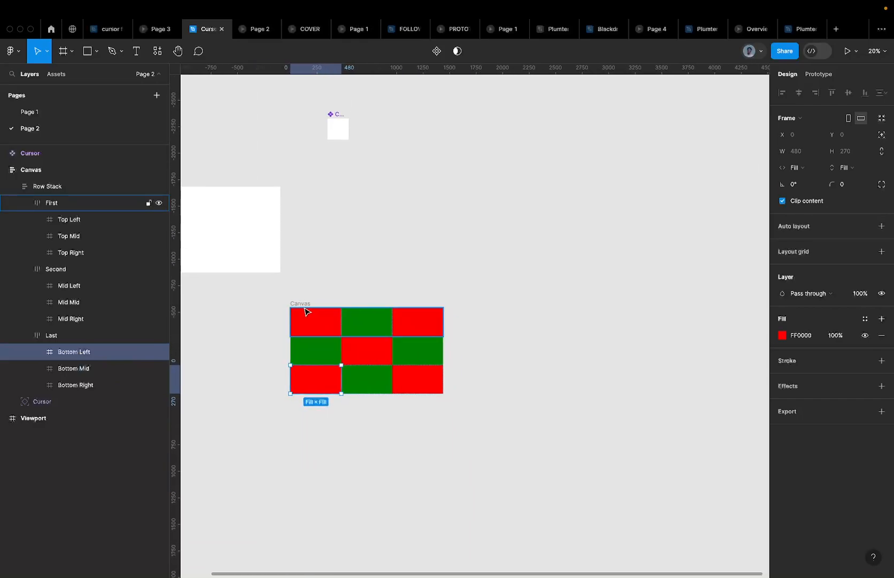
{"action": "left_click", "coordinate": [302, 306]}
{"action": "left_click_drag", "start_coordinate": [302, 306], "coordinate": [482, 310]}
{"action": "left_click", "coordinate": [543, 353]}
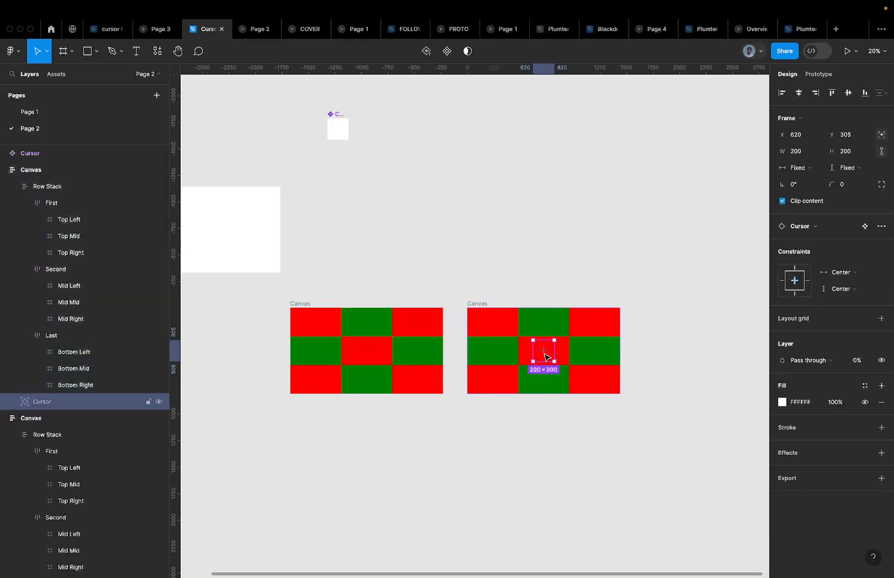
{"action": "key", "text": "0"}
{"action": "key", "text": "0"}
{"action": "key", "text": "0"}
Make another Canvas copy further right and select its white Cursor square
{"action": "left_click_drag", "start_coordinate": [484, 305], "coordinate": [652, 310]}
{"action": "scroll", "coordinate": [650, 309], "scroll_direction": "right", "scroll_amount": 2}
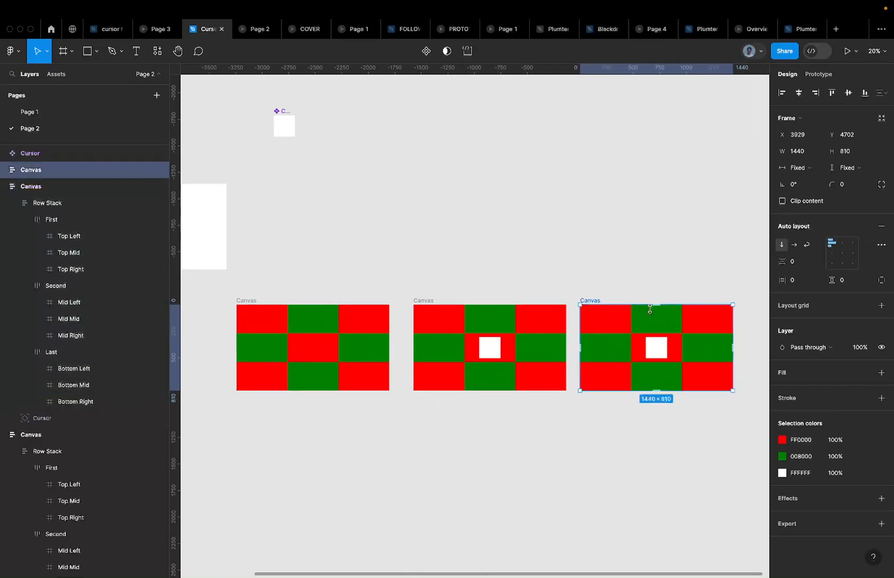
{"action": "left_click", "coordinate": [658, 352]}
{"action": "scroll", "coordinate": [661, 356], "scroll_direction": "up", "scroll_amount": 5}
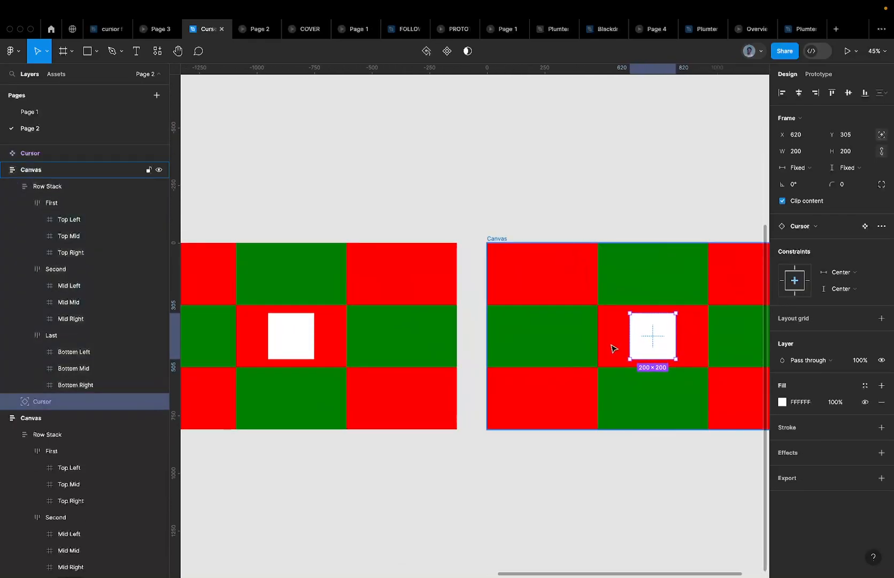
Select the green Mid Left cell together with the white Cursor square
{"action": "left_click", "coordinate": [567, 330]}
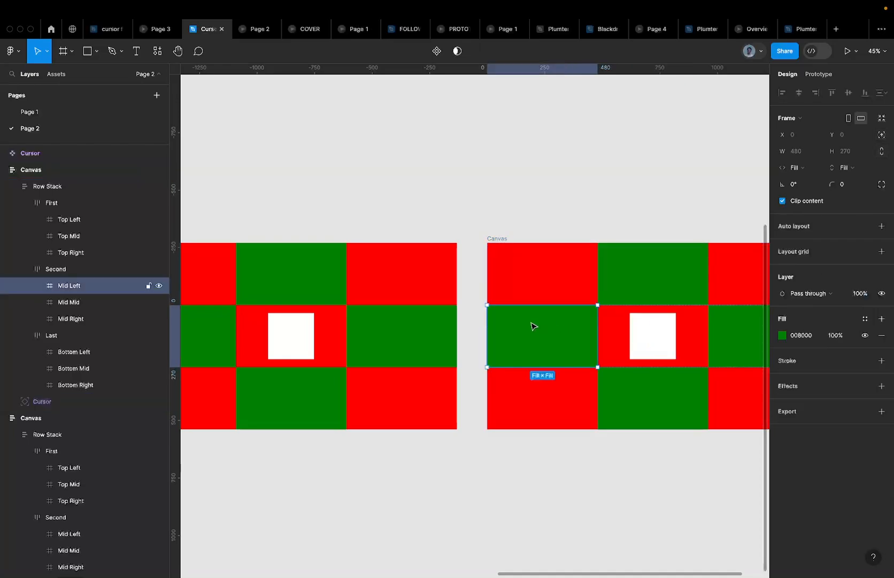
{"action": "left_click", "coordinate": [655, 341]}
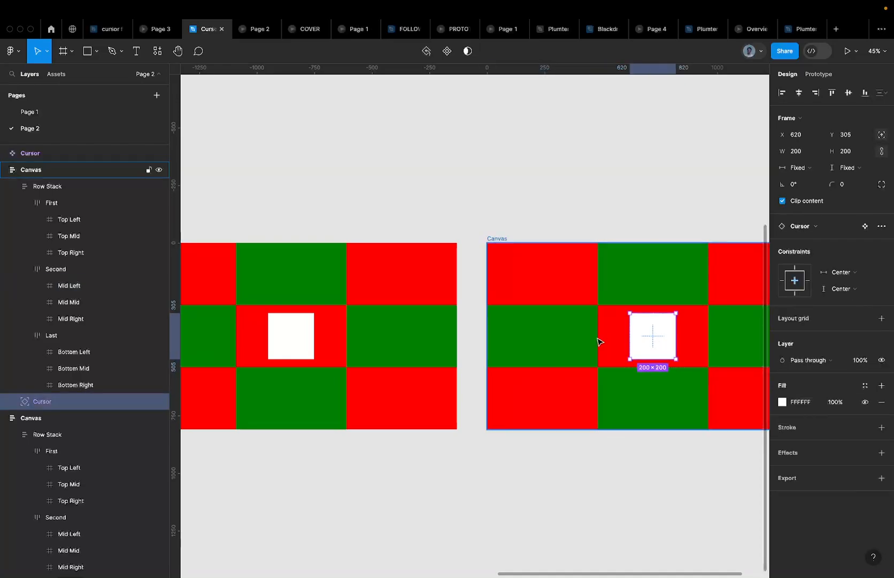
{"action": "left_click", "coordinate": [562, 340]}
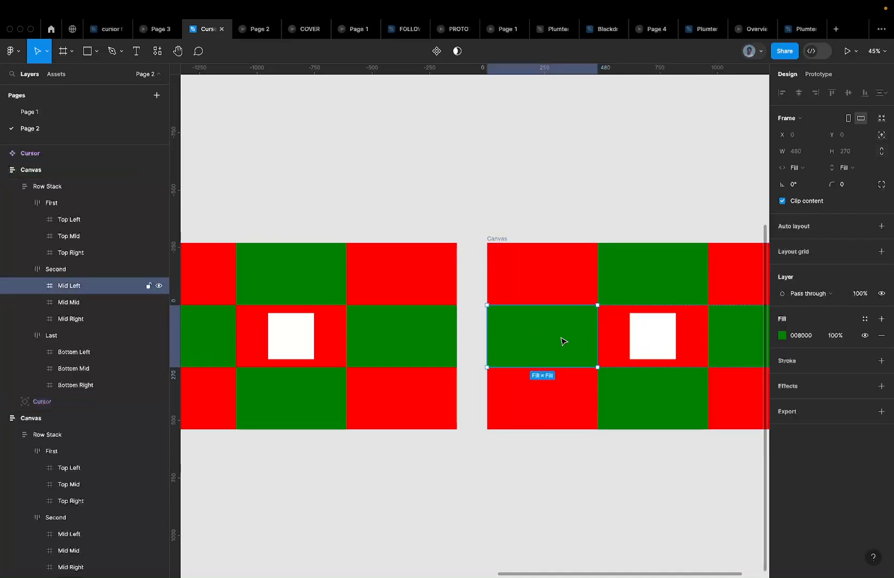
{"action": "left_click", "coordinate": [534, 201]}
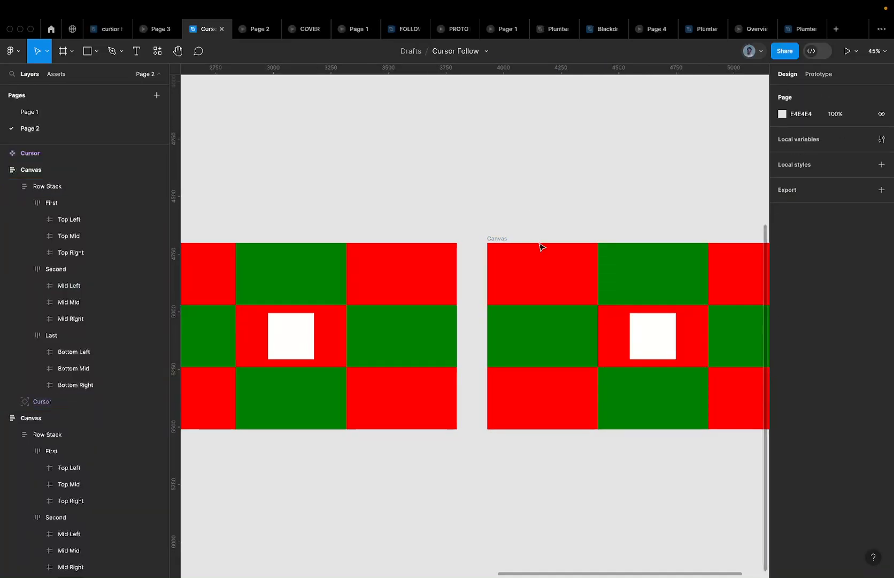
{"action": "left_click", "coordinate": [554, 329]}
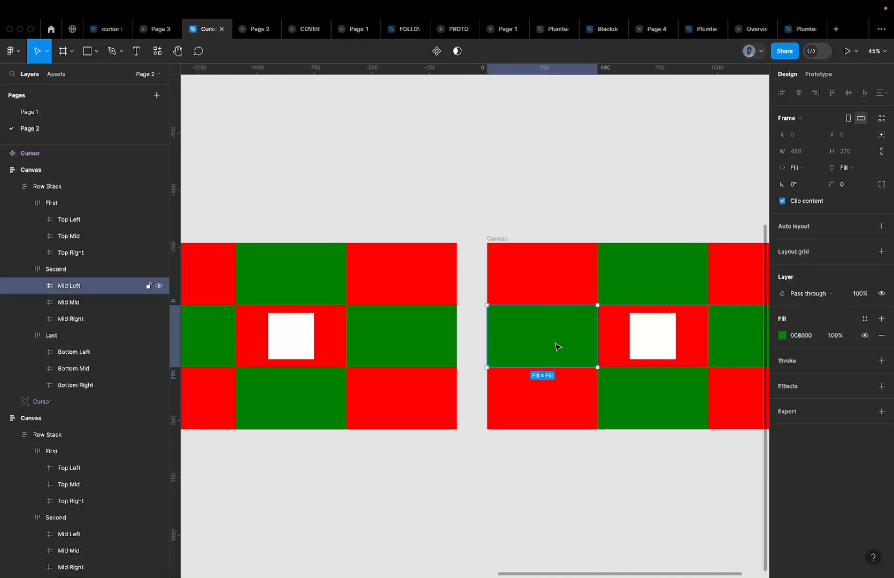
{"action": "left_click", "coordinate": [654, 338], "text": "shift"}
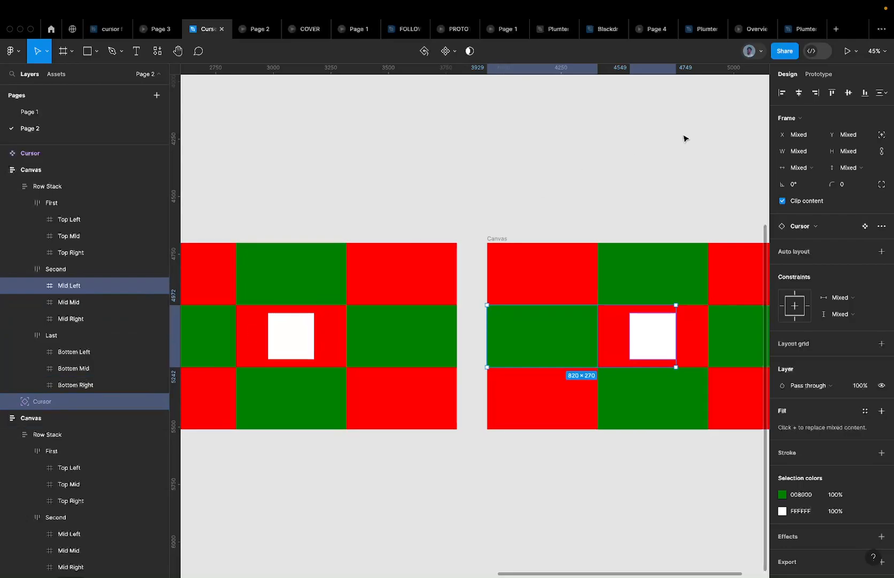
Center the white Cursor square horizontally in the Mid Left cell
{"action": "left_click", "coordinate": [800, 93]}
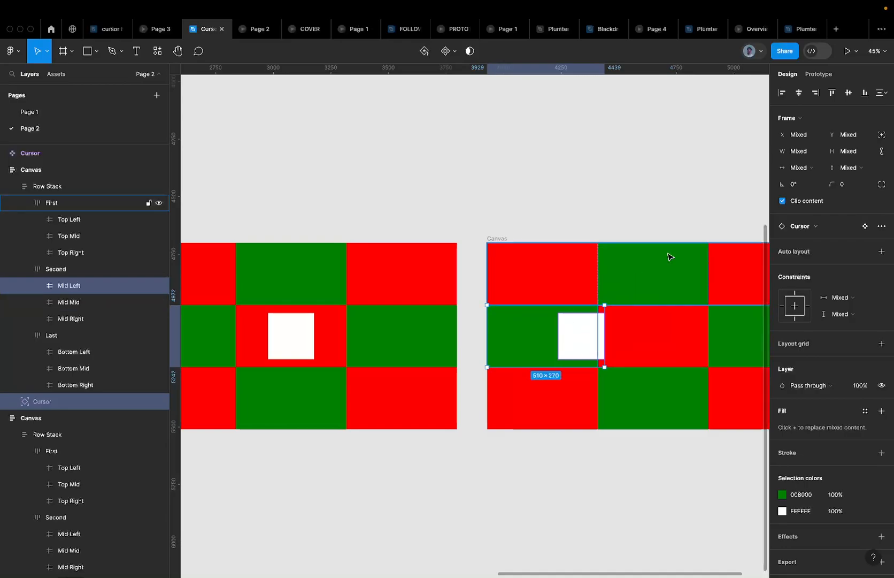
{"action": "left_click", "coordinate": [782, 93]}
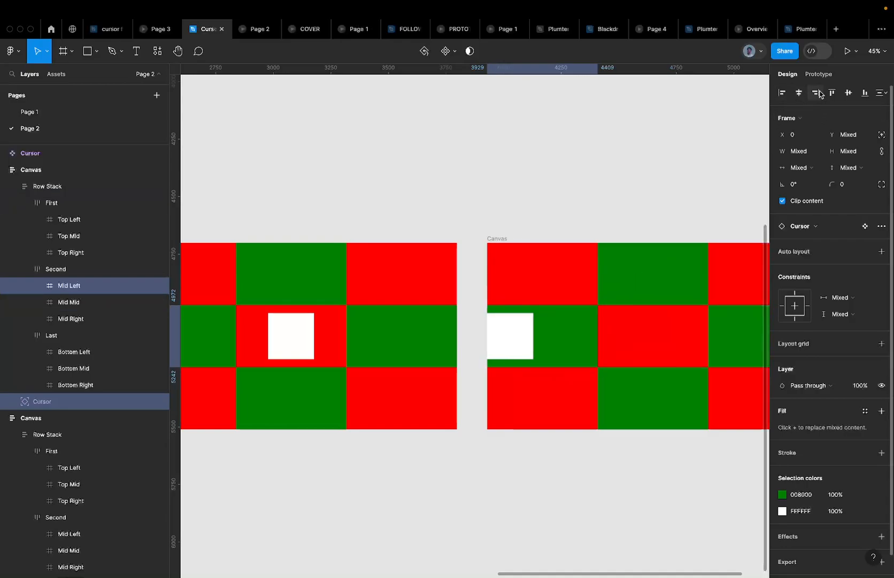
{"action": "left_click", "coordinate": [797, 93]}
{"action": "scroll", "coordinate": [588, 368], "scroll_direction": "up", "scroll_amount": 3}
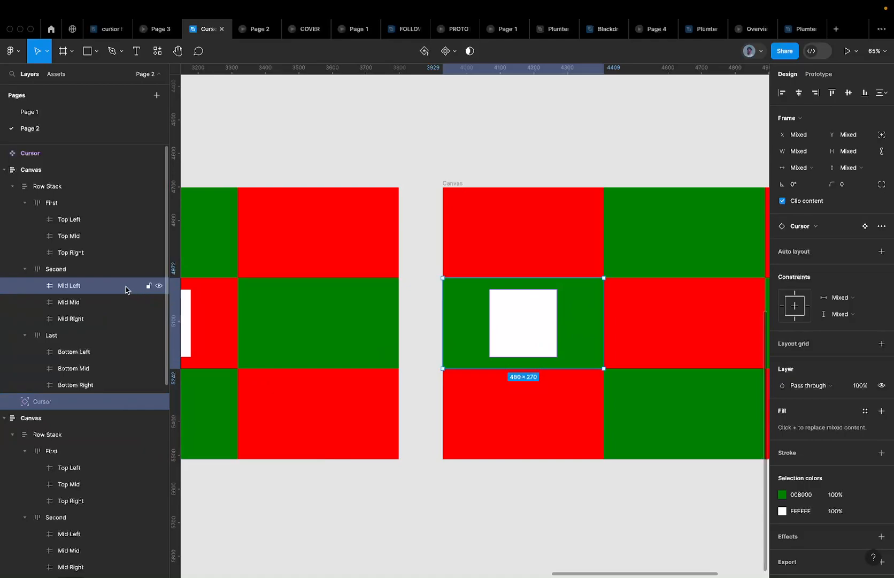
{"action": "scroll", "coordinate": [493, 282], "scroll_direction": "down", "scroll_amount": 5}
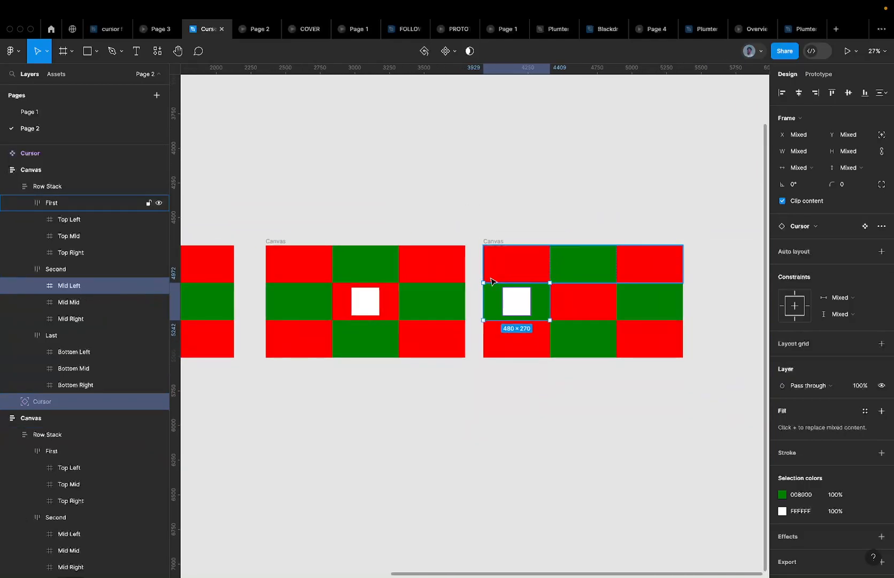
Duplicate the Canvas frame to the right
{"action": "left_click", "coordinate": [403, 229]}
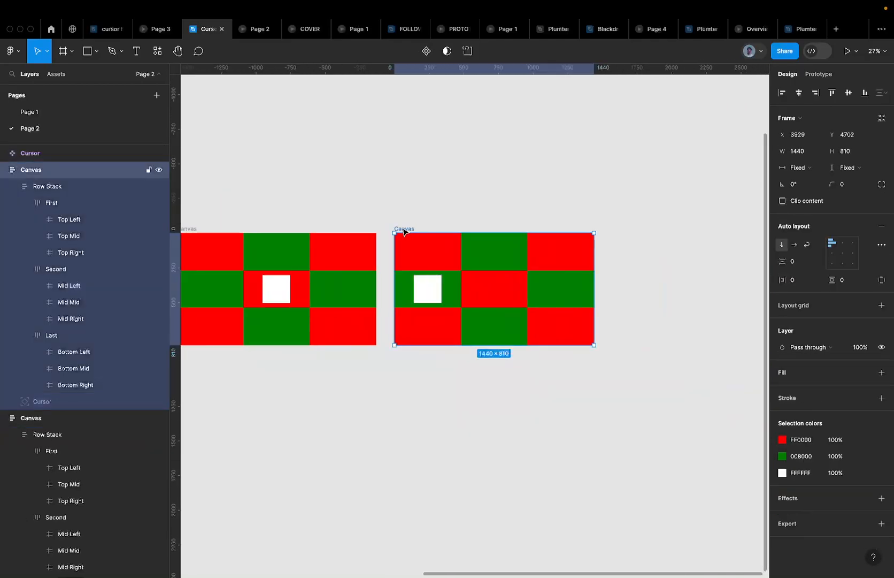
{"action": "left_click_drag", "start_coordinate": [404, 231], "coordinate": [618, 210]}
{"action": "scroll", "coordinate": [613, 212], "scroll_direction": "right", "scroll_amount": 2}
{"action": "scroll", "coordinate": [613, 213], "scroll_direction": "right", "scroll_amount": 3}
Center the copy's white square horizontally in its Mid Right cell
{"action": "left_click", "coordinate": [515, 295]}
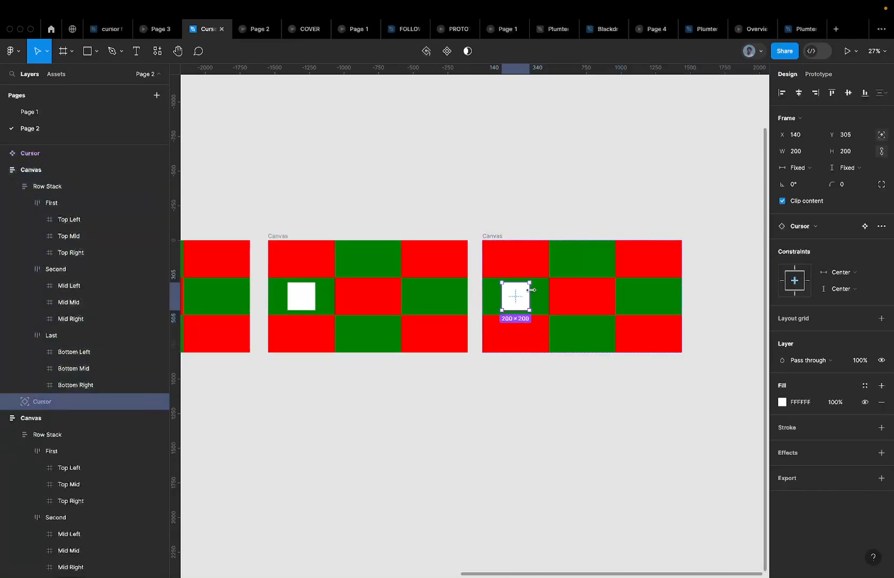
{"action": "left_click", "coordinate": [643, 290], "text": "shift"}
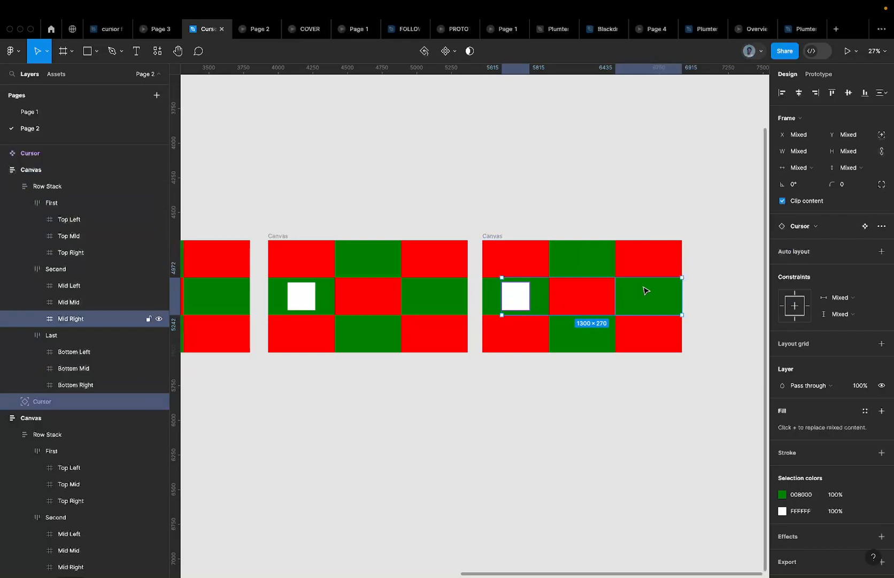
{"action": "left_click", "coordinate": [816, 93]}
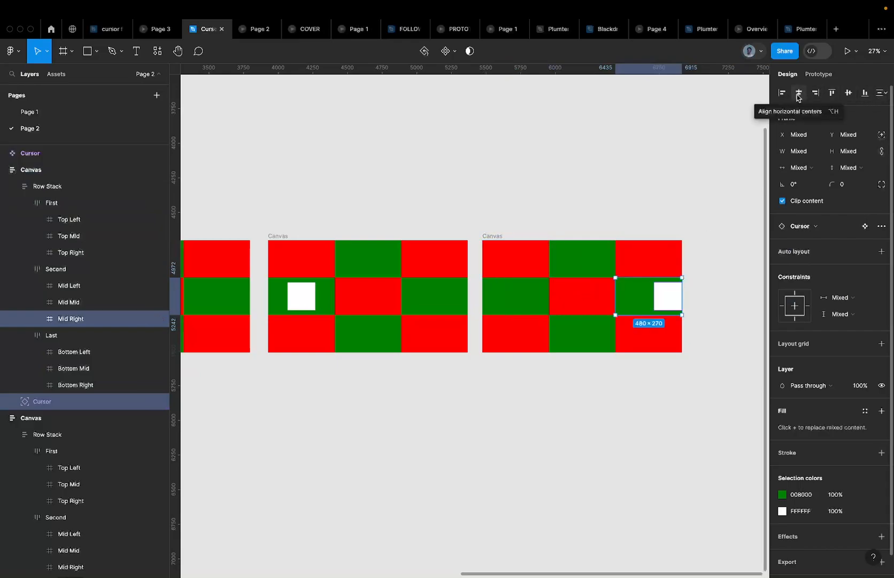
{"action": "left_click", "coordinate": [798, 94]}
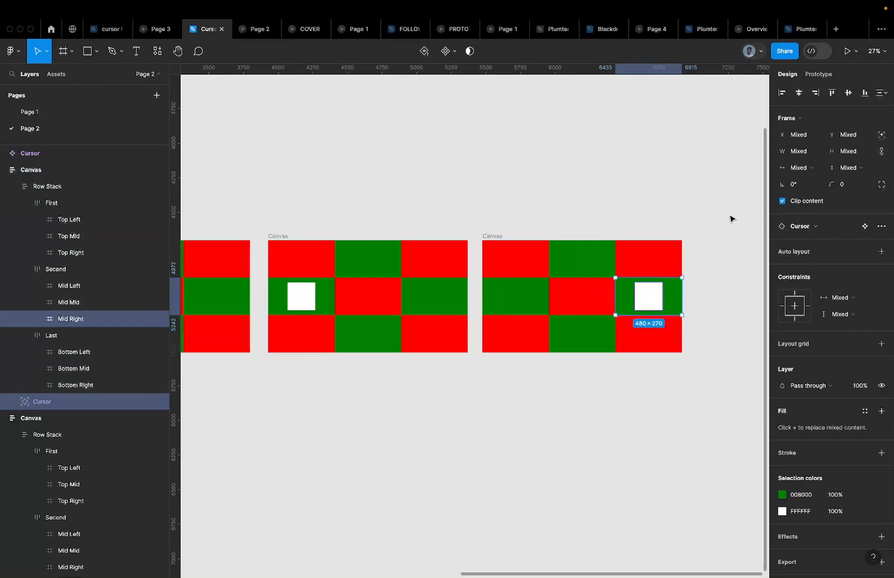
{"action": "scroll", "coordinate": [731, 216], "scroll_direction": "up", "scroll_amount": 5}
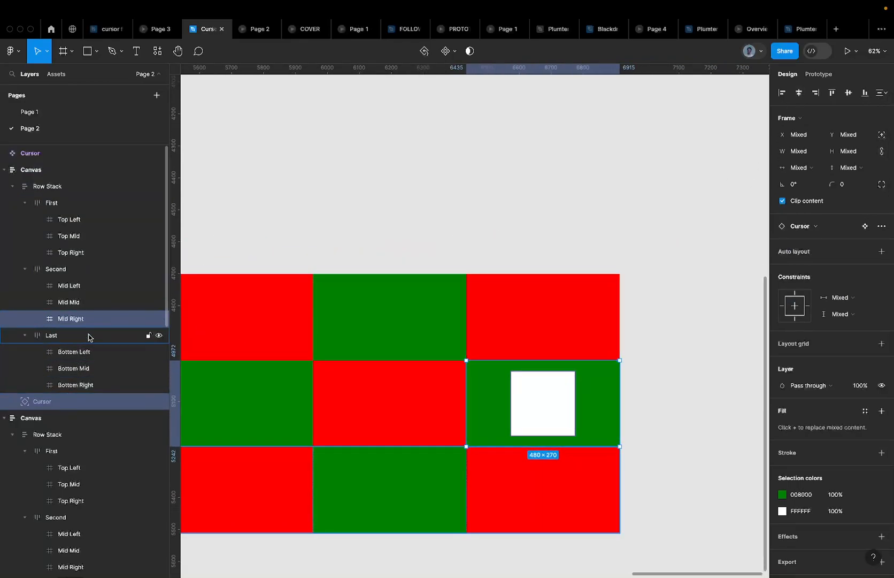
{"action": "scroll", "coordinate": [531, 420], "scroll_direction": "down", "scroll_amount": 3}
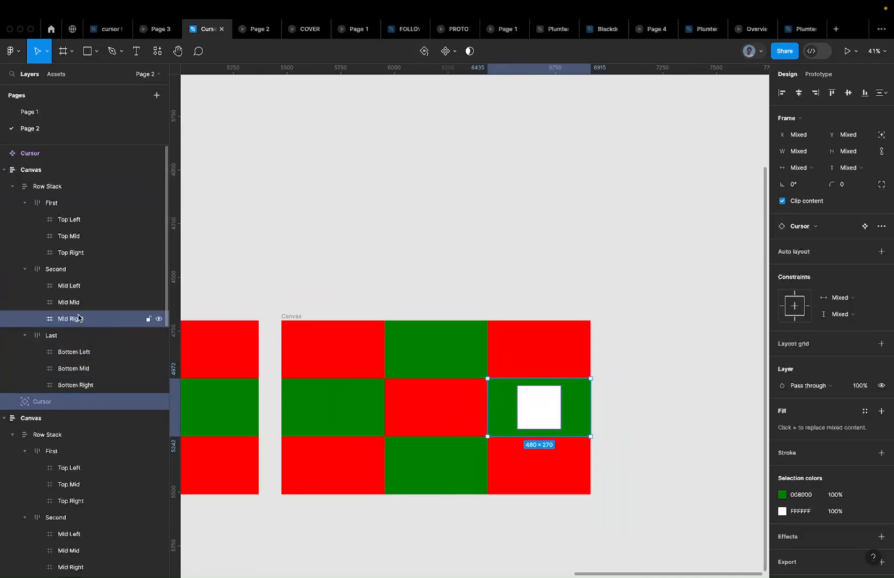
{"action": "scroll", "coordinate": [474, 376], "scroll_direction": "down", "scroll_amount": 5}
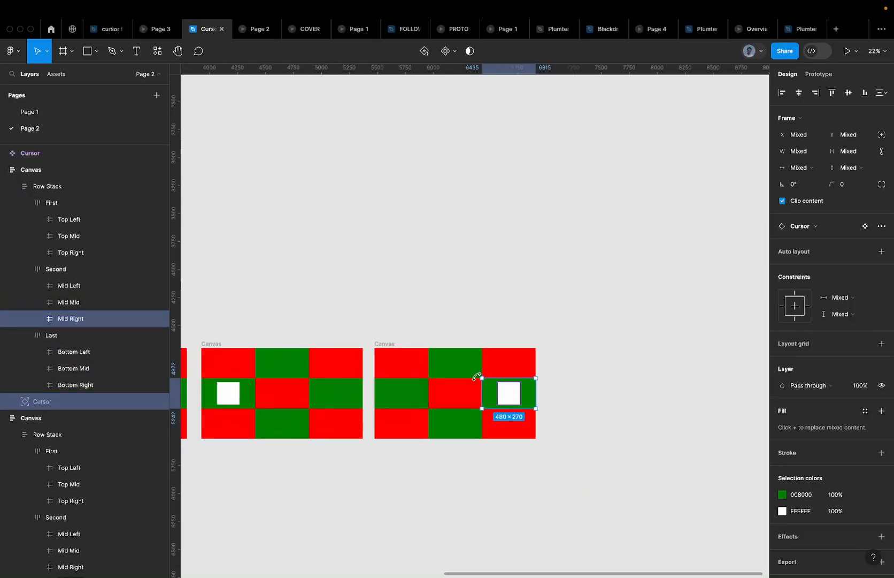
{"action": "scroll", "coordinate": [478, 380], "scroll_direction": "down", "scroll_amount": 4}
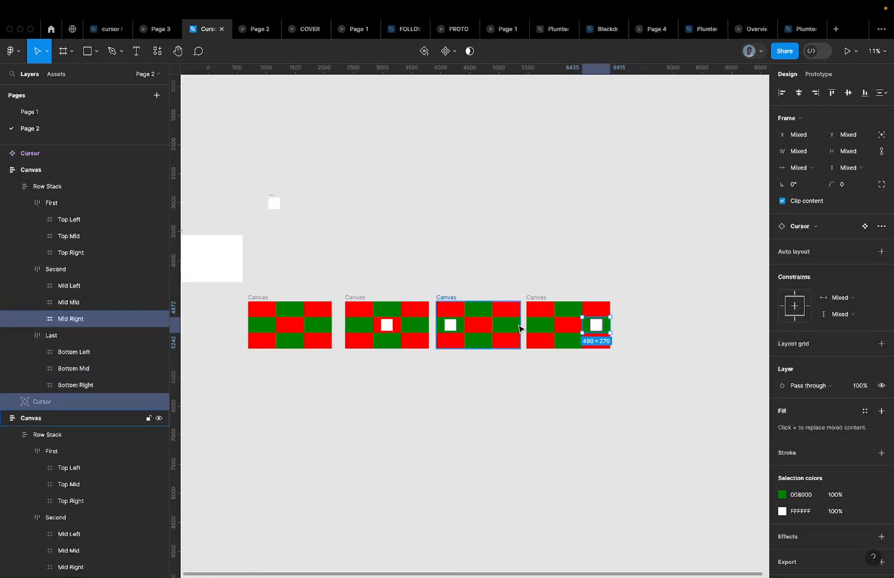
{"action": "scroll", "coordinate": [352, 323], "scroll_direction": "up", "scroll_amount": 2}
{"action": "left_click", "coordinate": [292, 288]}
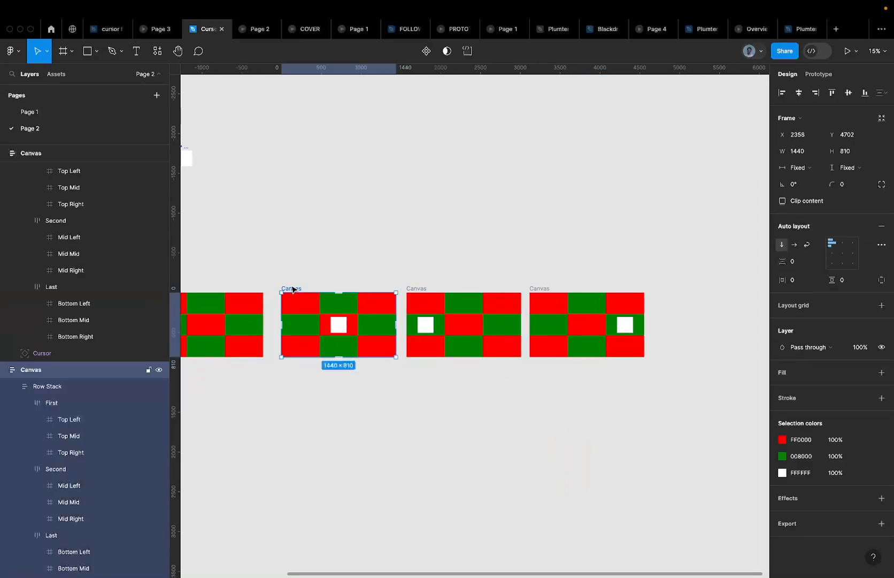
{"action": "scroll", "coordinate": [293, 289], "scroll_direction": "left", "scroll_amount": 2}
{"action": "scroll", "coordinate": [293, 289], "scroll_direction": "down", "scroll_amount": 1}
{"action": "scroll", "coordinate": [292, 289], "scroll_direction": "left", "scroll_amount": 1}
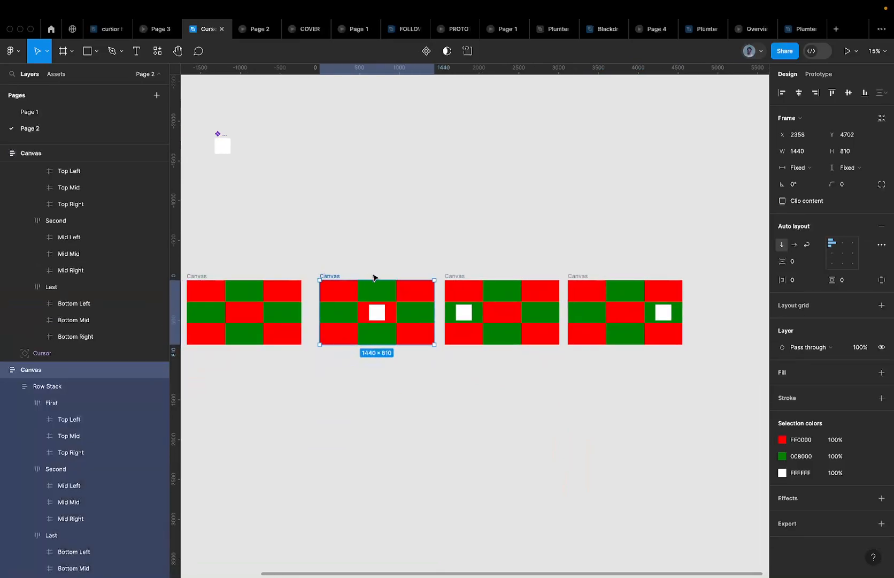
{"action": "scroll", "coordinate": [321, 311], "scroll_direction": "up", "scroll_amount": 5}
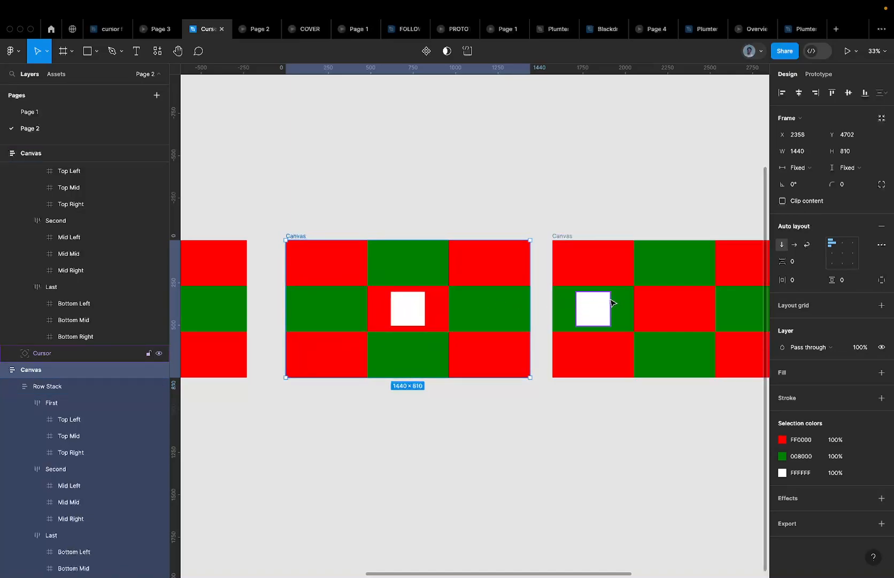
{"action": "scroll", "coordinate": [613, 303], "scroll_direction": "right", "scroll_amount": 10}
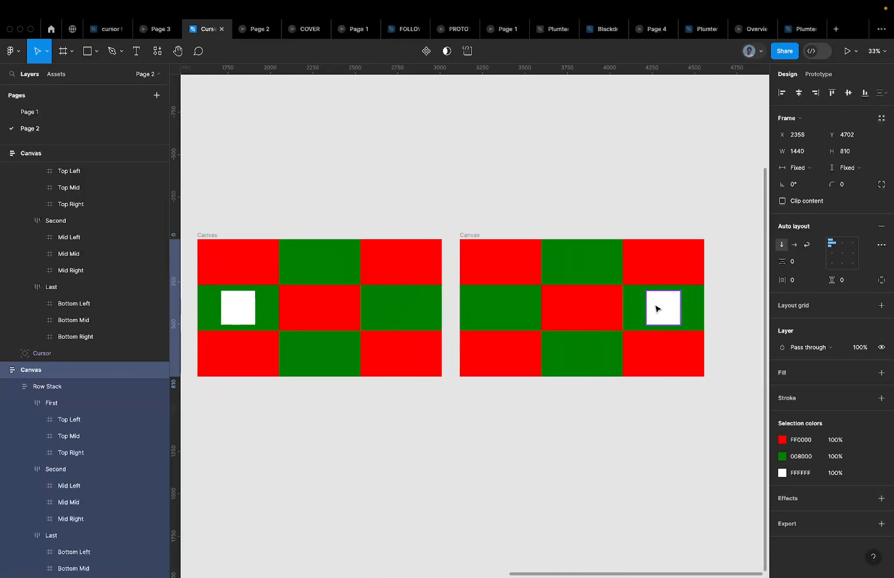
{"action": "scroll", "coordinate": [687, 296], "scroll_direction": "down", "scroll_amount": 5}
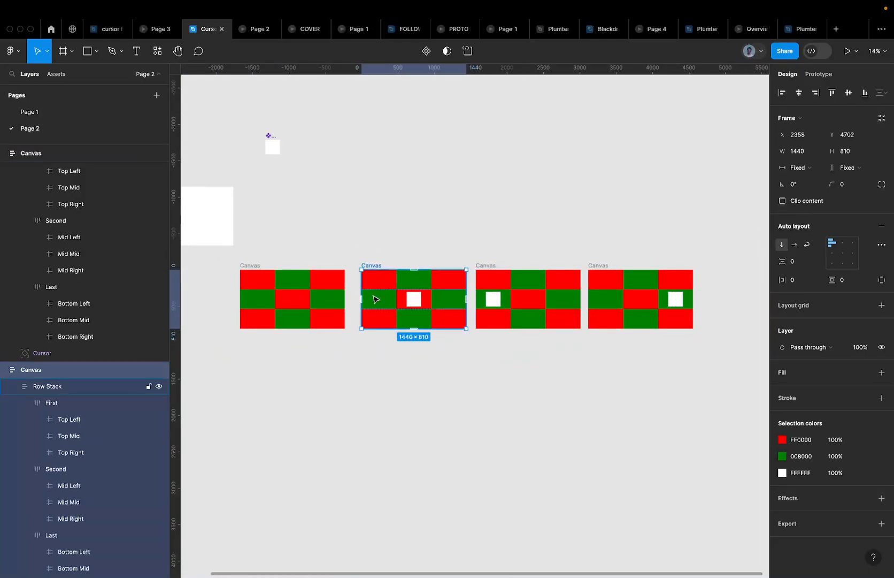
{"action": "scroll", "coordinate": [375, 299], "scroll_direction": "up", "scroll_amount": 3}
{"action": "scroll", "coordinate": [373, 291], "scroll_direction": "down", "scroll_amount": 3}
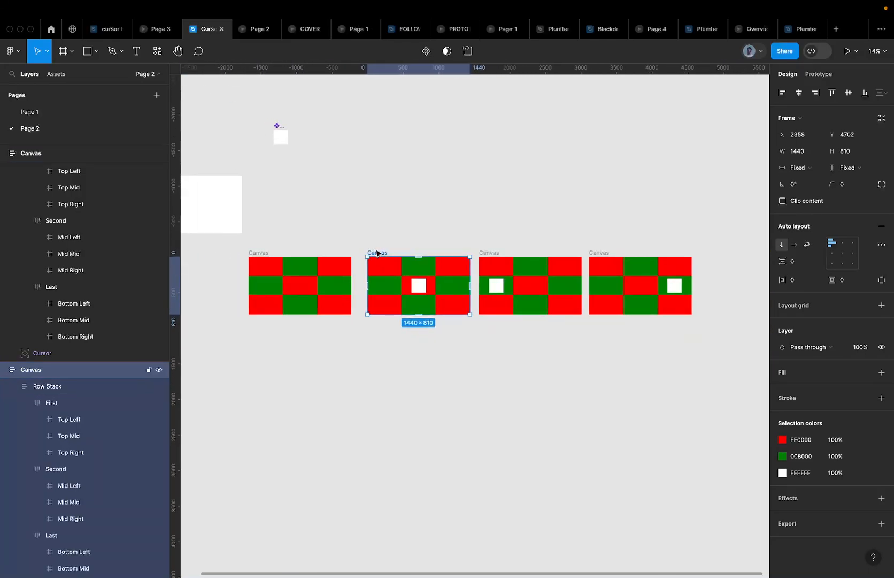
Copy the three Canvas frames into a row below and center the first square in Top Mid
{"action": "left_click_drag", "start_coordinate": [361, 240], "coordinate": [734, 339]}
{"action": "left_click_drag", "start_coordinate": [504, 291], "coordinate": [533, 348]}
{"action": "left_click", "coordinate": [418, 354]}
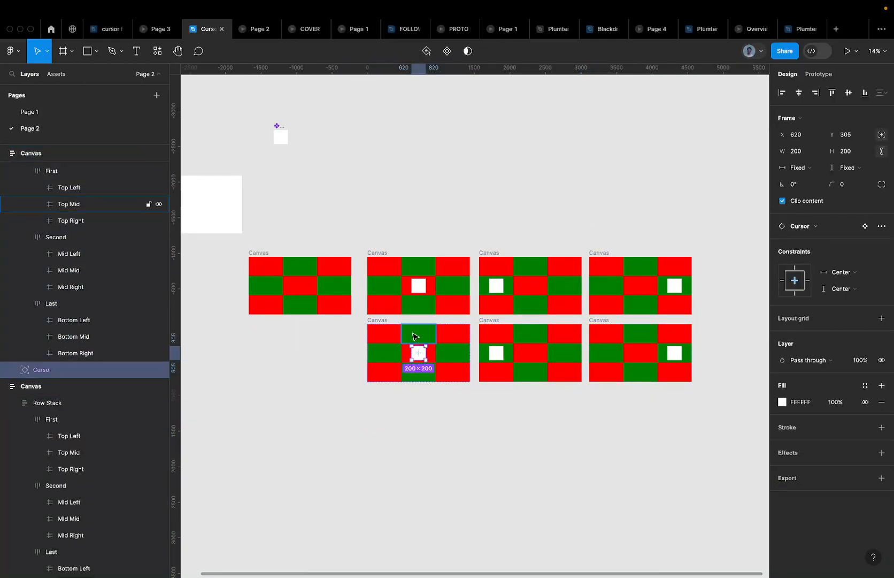
{"action": "left_click", "coordinate": [415, 336], "text": "shift"}
{"action": "scroll", "coordinate": [417, 339], "scroll_direction": "up", "scroll_amount": 5}
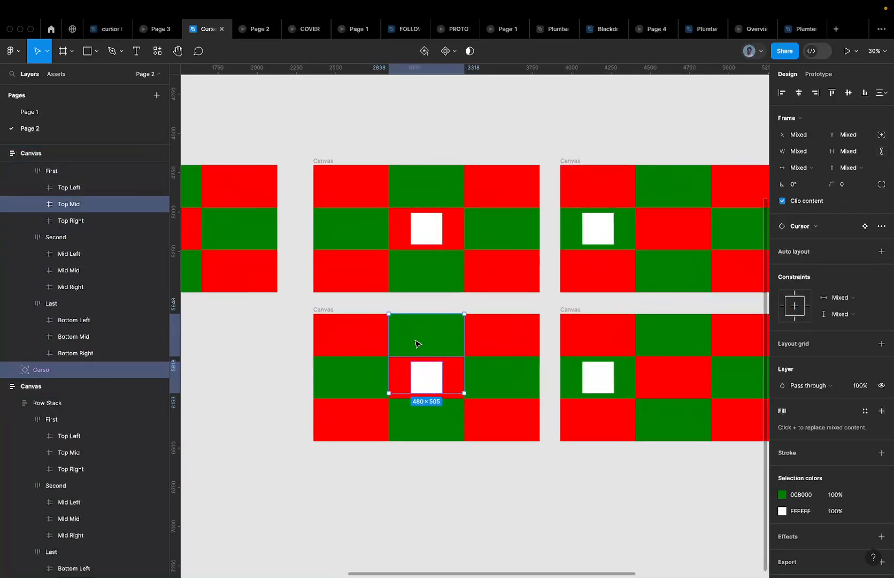
{"action": "left_click", "coordinate": [830, 93]}
{"action": "scroll", "coordinate": [337, 233], "scroll_direction": "up", "scroll_amount": 4}
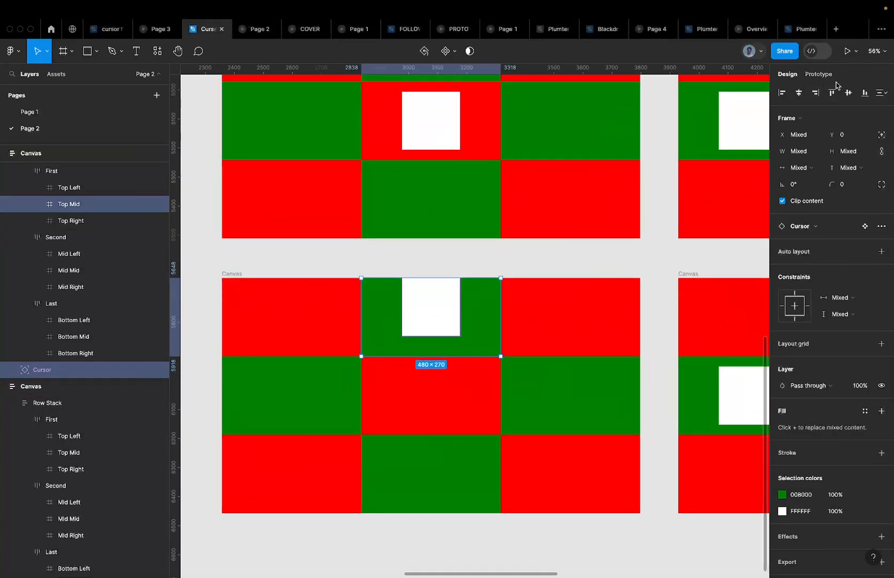
{"action": "left_click", "coordinate": [850, 94]}
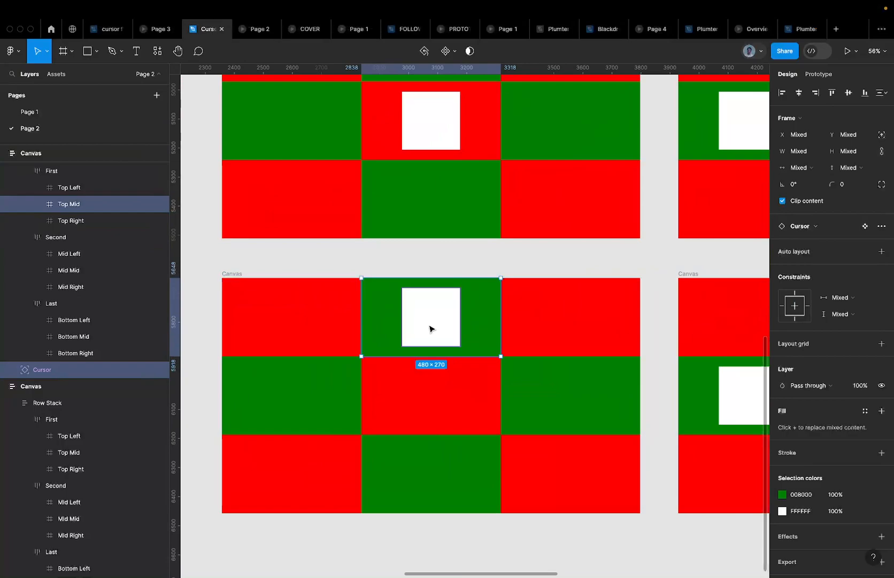
{"action": "scroll", "coordinate": [430, 328], "scroll_direction": "down", "scroll_amount": 5}
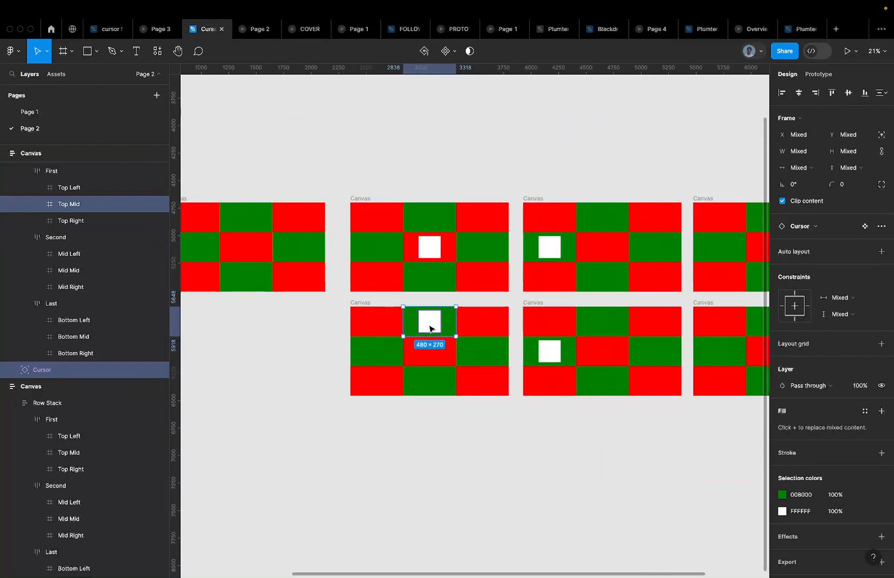
Move the next copied frame's white square up into its Top Left cell
{"action": "left_click", "coordinate": [553, 351]}
{"action": "left_click", "coordinate": [559, 320], "text": "shift"}
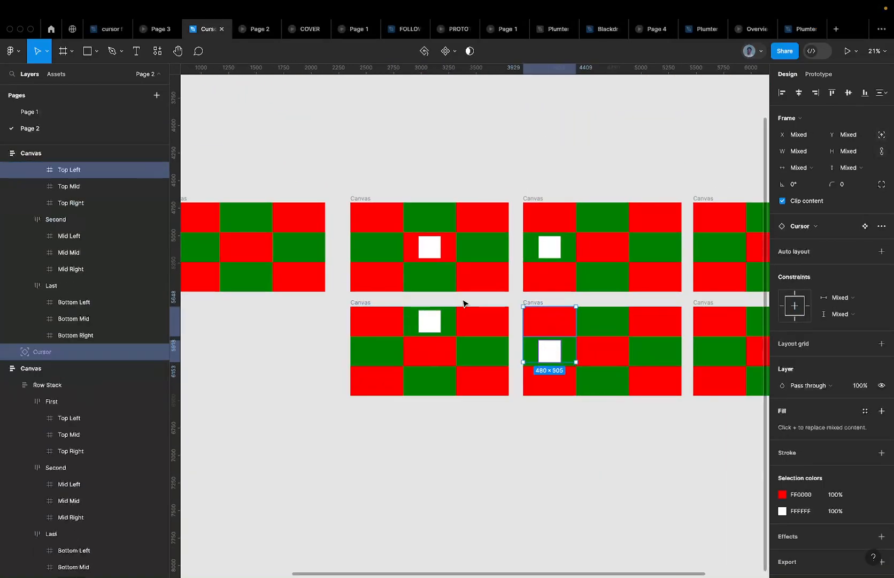
{"action": "left_click", "coordinate": [832, 94]}
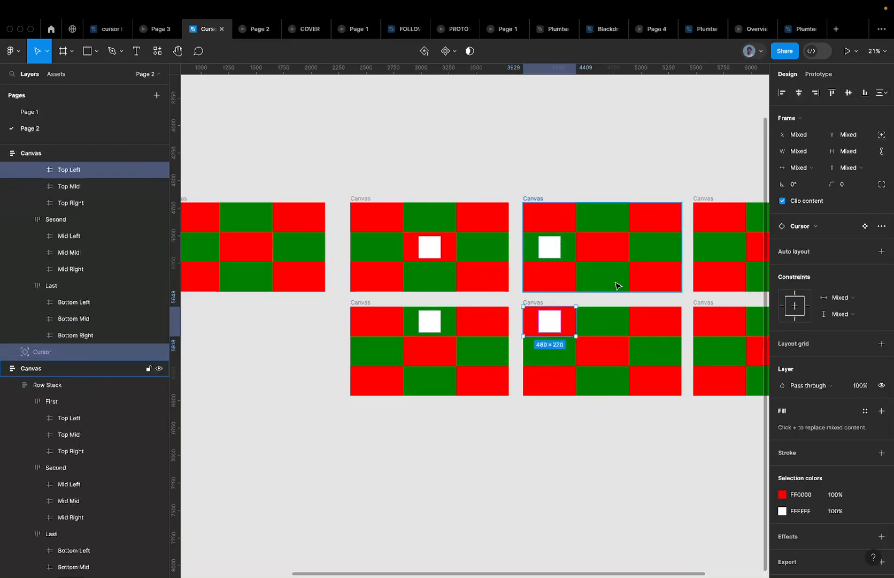
{"action": "scroll", "coordinate": [579, 314], "scroll_direction": "up", "scroll_amount": 5}
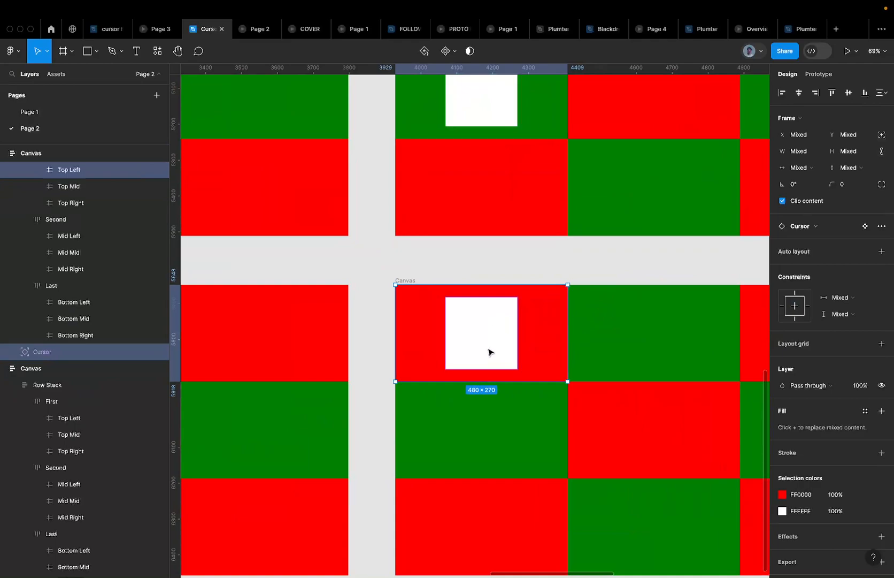
{"action": "scroll", "coordinate": [467, 340], "scroll_direction": "down", "scroll_amount": 5}
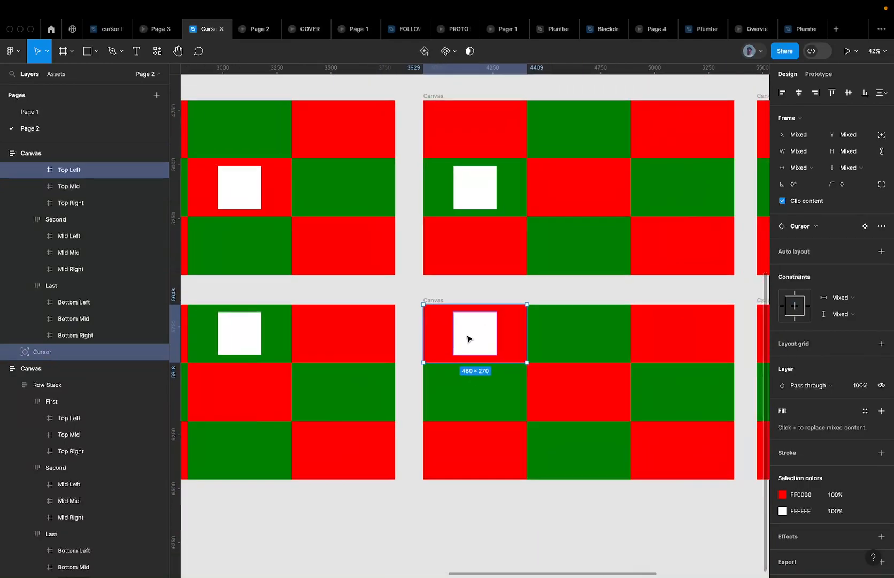
{"action": "scroll", "coordinate": [460, 334], "scroll_direction": "right", "scroll_amount": 5}
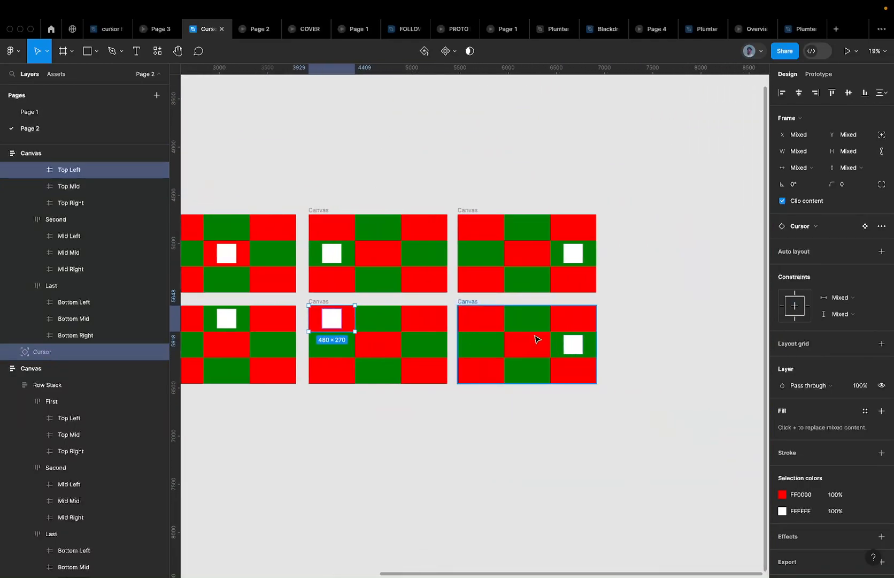
Align the bottom-right frame's square to the top and vertical center of Top Right
{"action": "left_click", "coordinate": [573, 343]}
{"action": "left_click", "coordinate": [576, 326], "text": "shift"}
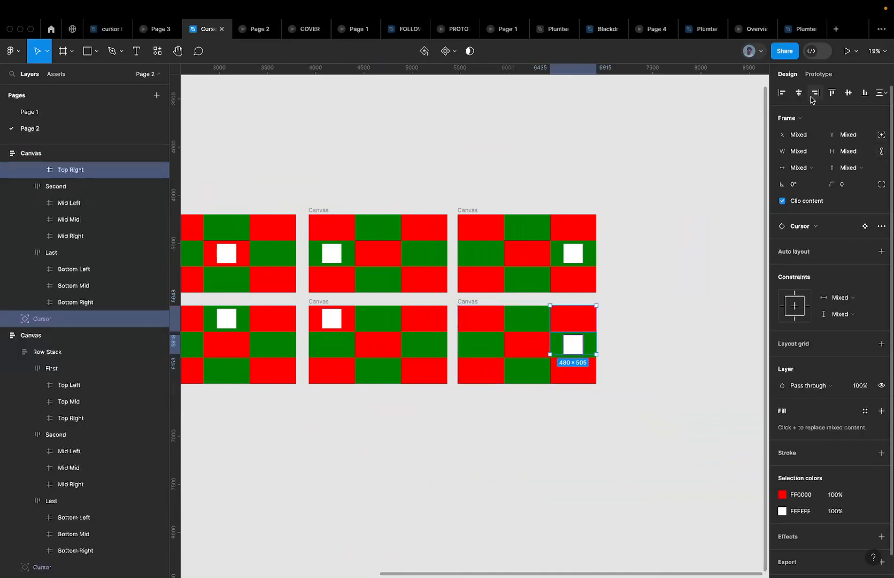
{"action": "left_click", "coordinate": [833, 93]}
{"action": "left_click", "coordinate": [848, 92]}
{"action": "scroll", "coordinate": [571, 338], "scroll_direction": "up", "scroll_amount": 2}
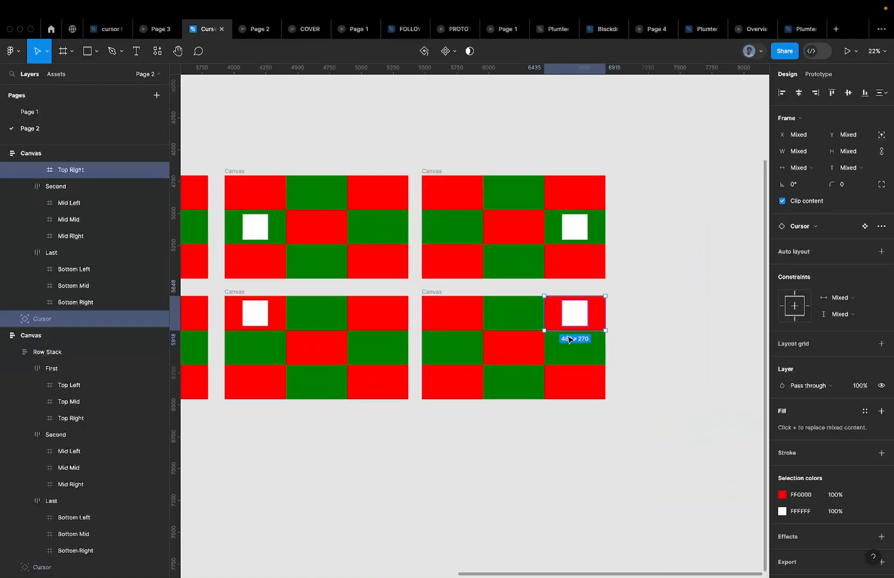
{"action": "scroll", "coordinate": [570, 339], "scroll_direction": "up", "scroll_amount": 3}
{"action": "scroll", "coordinate": [578, 328], "scroll_direction": "down", "scroll_amount": 6}
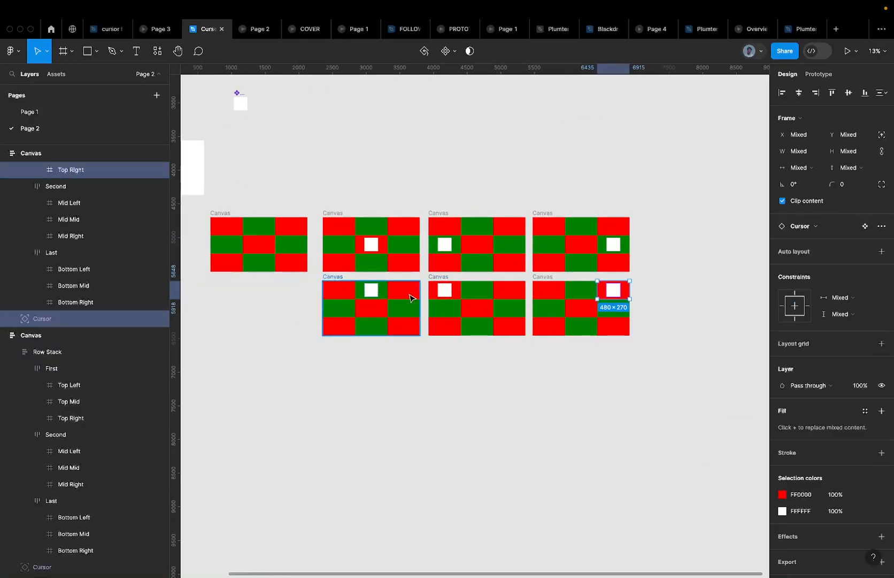
Duplicate the bottom row of canvases below and move the first square into Bottom Mid
{"action": "left_click_drag", "start_coordinate": [288, 284], "coordinate": [652, 364]}
{"action": "left_click_drag", "start_coordinate": [437, 290], "coordinate": [455, 354]}
{"action": "left_click", "coordinate": [370, 359]}
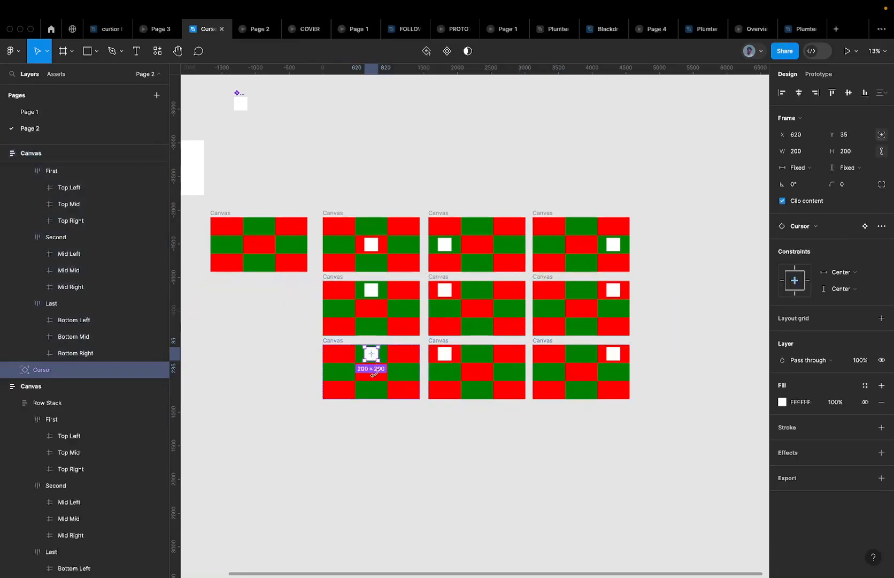
{"action": "left_click", "coordinate": [379, 385], "text": "shift"}
{"action": "scroll", "coordinate": [379, 385], "scroll_direction": "up", "scroll_amount": 3}
{"action": "scroll", "coordinate": [379, 388], "scroll_direction": "up", "scroll_amount": 2}
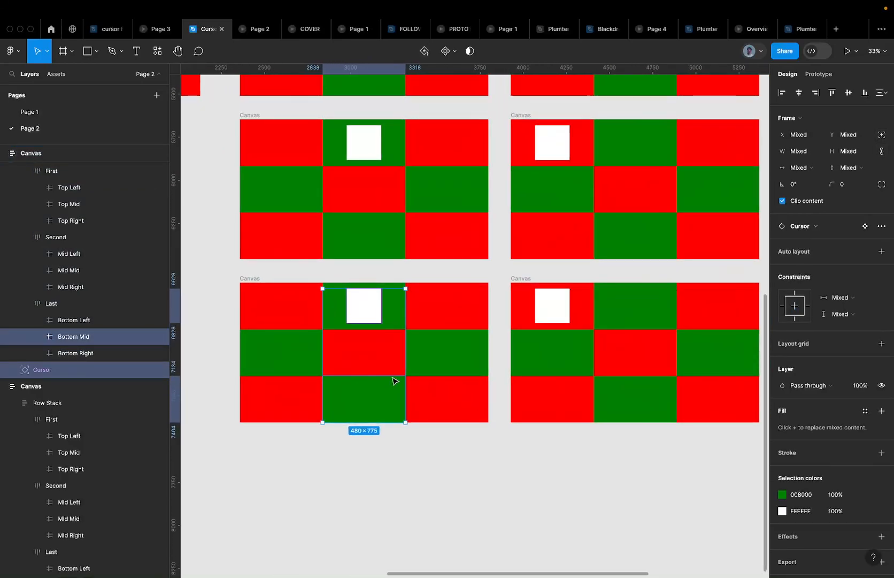
{"action": "left_click", "coordinate": [393, 385]}
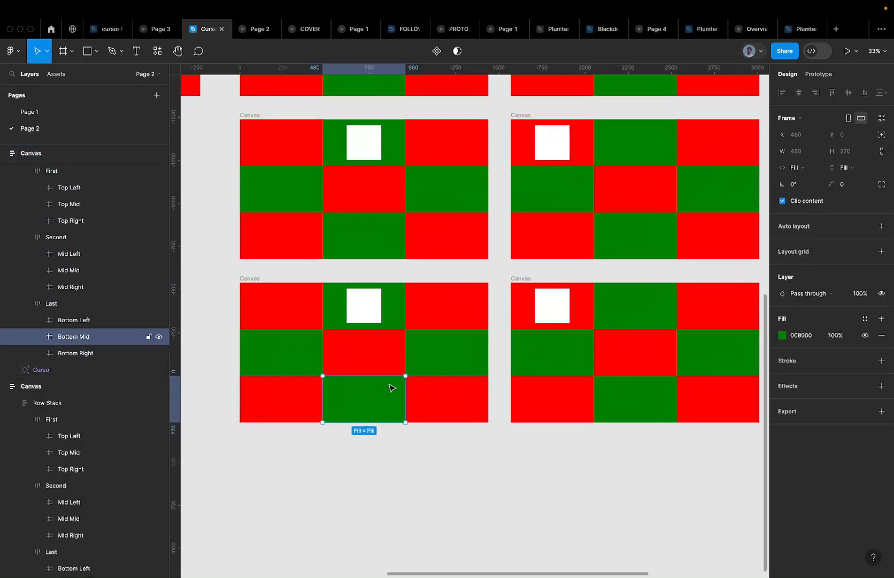
{"action": "left_click", "coordinate": [367, 300], "text": "shift"}
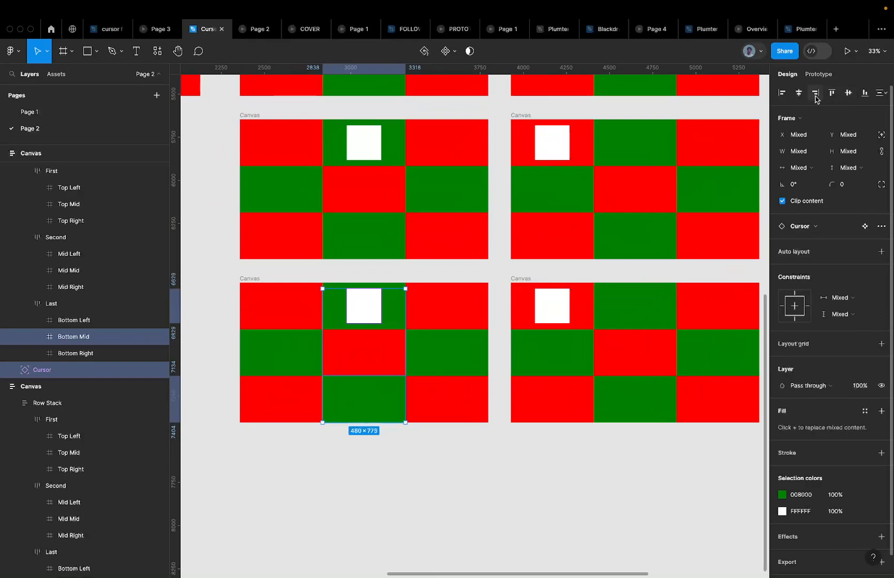
{"action": "left_click", "coordinate": [863, 94]}
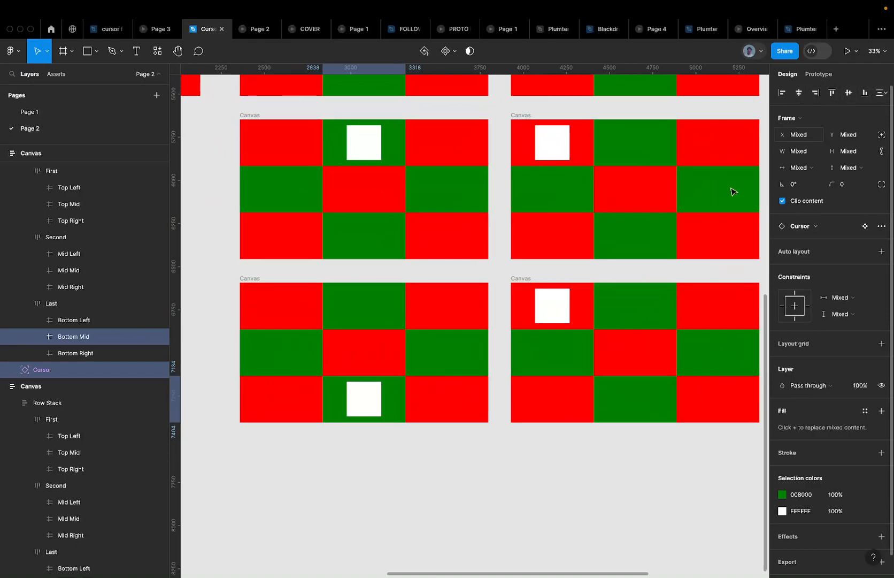
Move the middle canvas's square down into Bottom Left, centred vertically
{"action": "scroll", "coordinate": [423, 420], "scroll_direction": "down", "scroll_amount": 3}
{"action": "scroll", "coordinate": [407, 319], "scroll_direction": "right", "scroll_amount": 2}
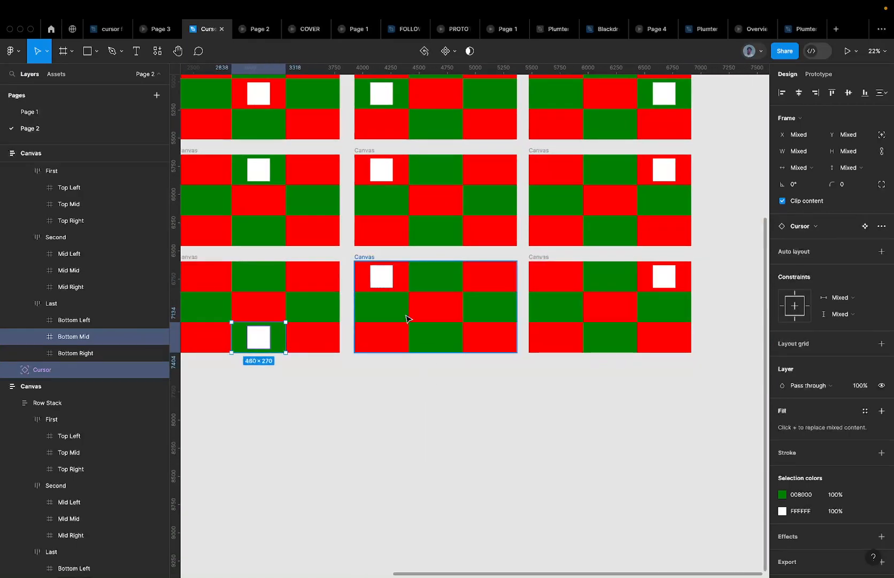
{"action": "left_click", "coordinate": [384, 278]}
{"action": "left_click", "coordinate": [395, 330], "text": "shift"}
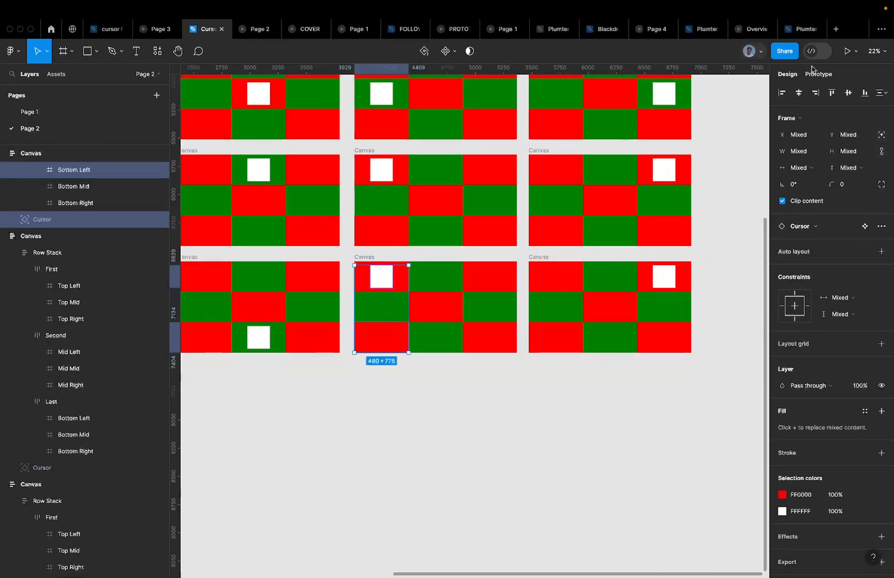
{"action": "left_click", "coordinate": [864, 93]}
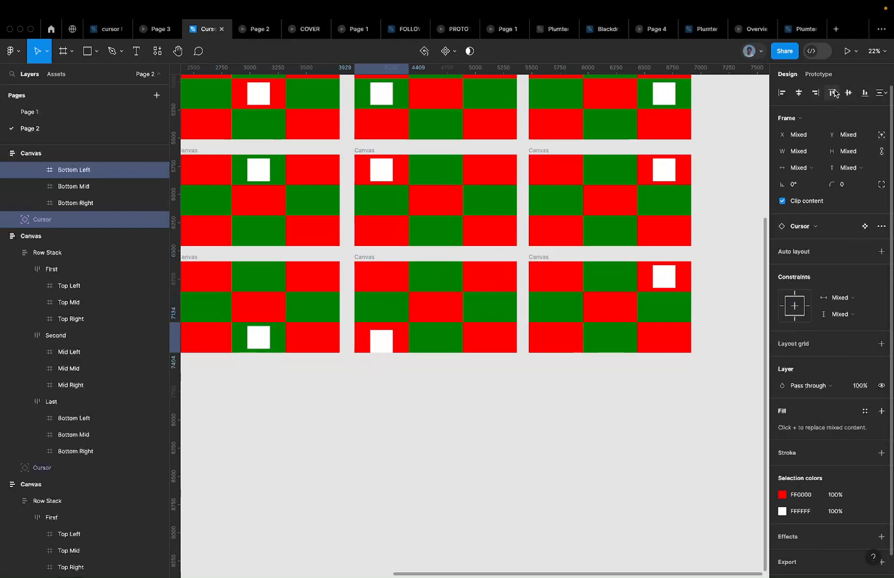
{"action": "left_click", "coordinate": [848, 93]}
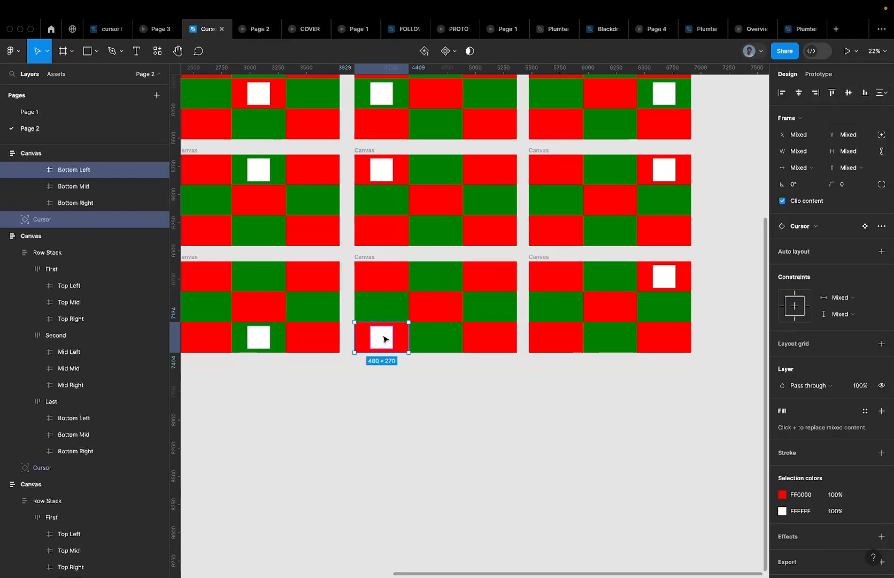
Move the right canvas's square into Bottom Right, then switch to the cursor prototype preview
{"action": "left_click", "coordinate": [660, 286]}
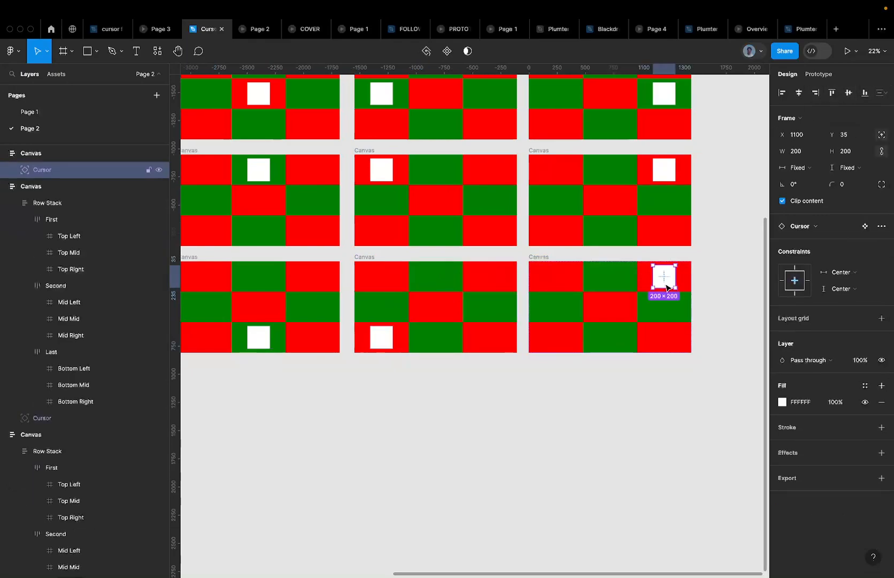
{"action": "left_click", "coordinate": [669, 333], "text": "shift"}
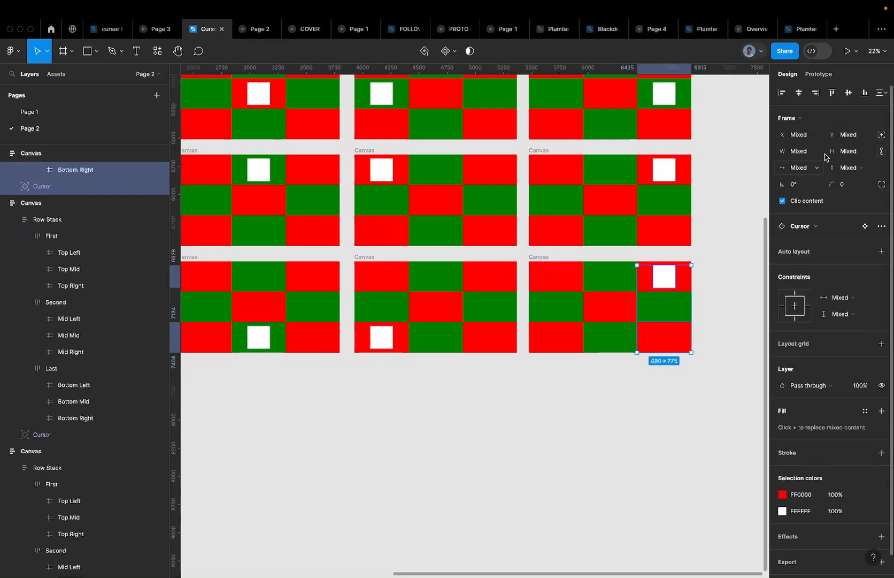
{"action": "left_click", "coordinate": [865, 93]}
{"action": "scroll", "coordinate": [634, 233], "scroll_direction": "down", "scroll_amount": 5}
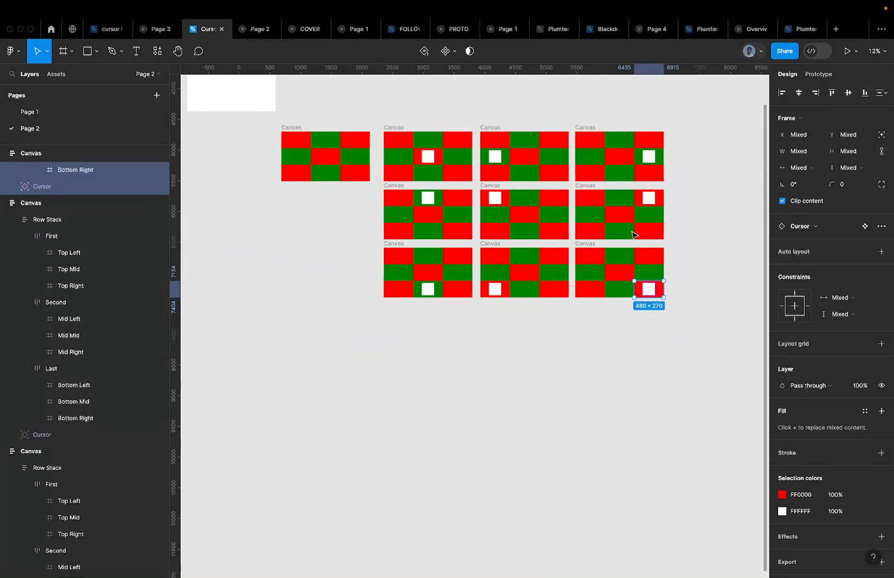
{"action": "scroll", "coordinate": [724, 225], "scroll_direction": "up", "scroll_amount": 3}
{"action": "left_click", "coordinate": [688, 243]}
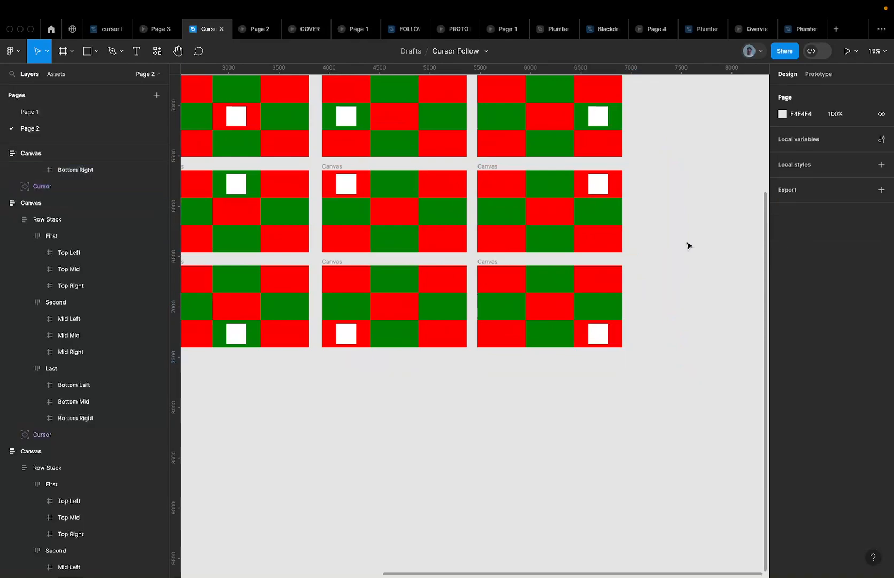
{"action": "scroll", "coordinate": [688, 244], "scroll_direction": "down", "scroll_amount": 4}
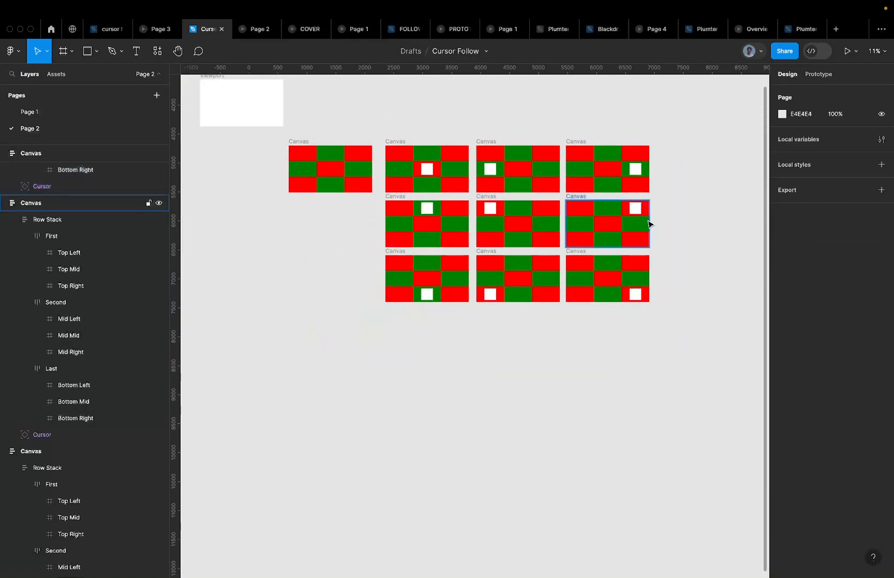
{"action": "scroll", "coordinate": [648, 225], "scroll_direction": "up", "scroll_amount": 3}
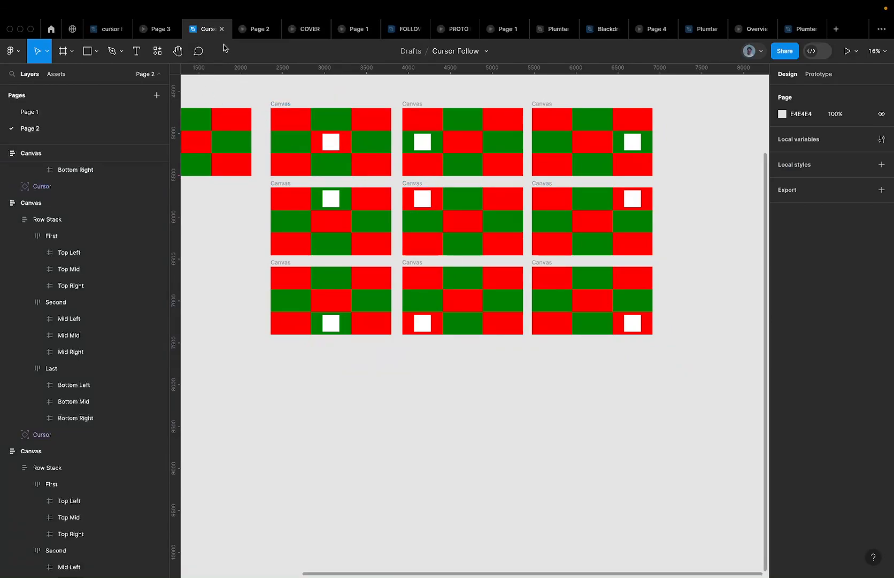
{"action": "left_click", "coordinate": [162, 31]}
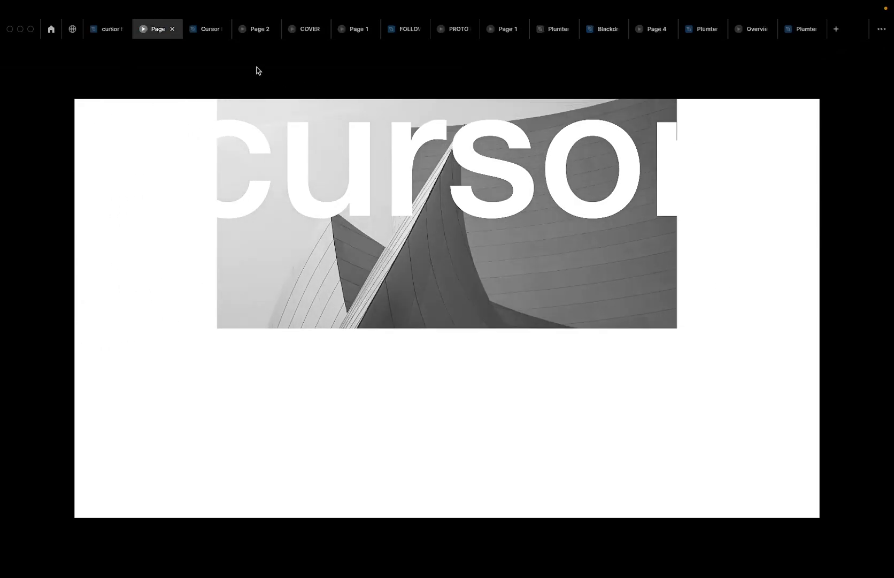
Review the reference cursor file's variant prototype connections, then go back to the Cursor Follow file
{"action": "left_click", "coordinate": [95, 31]}
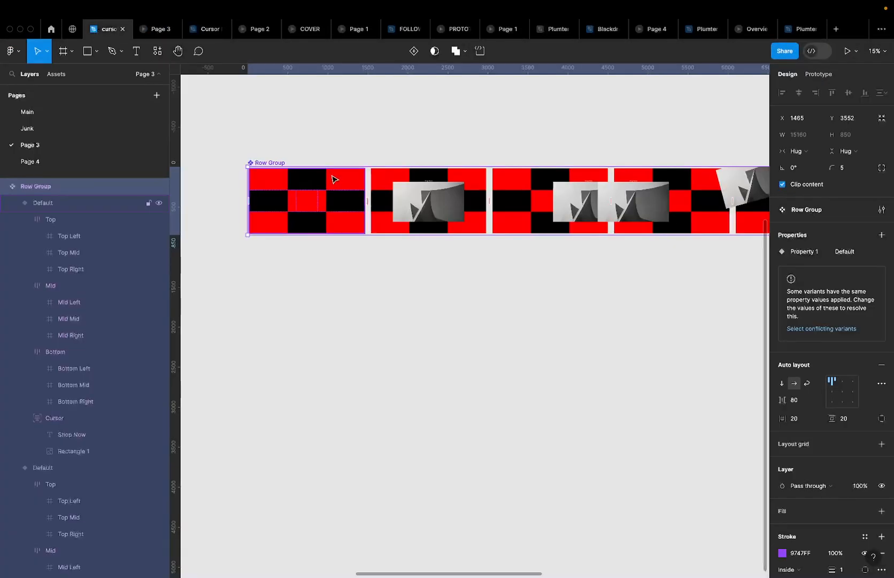
{"action": "scroll", "coordinate": [335, 179], "scroll_direction": "down", "scroll_amount": 5}
{"action": "scroll", "coordinate": [421, 151], "scroll_direction": "up", "scroll_amount": 2}
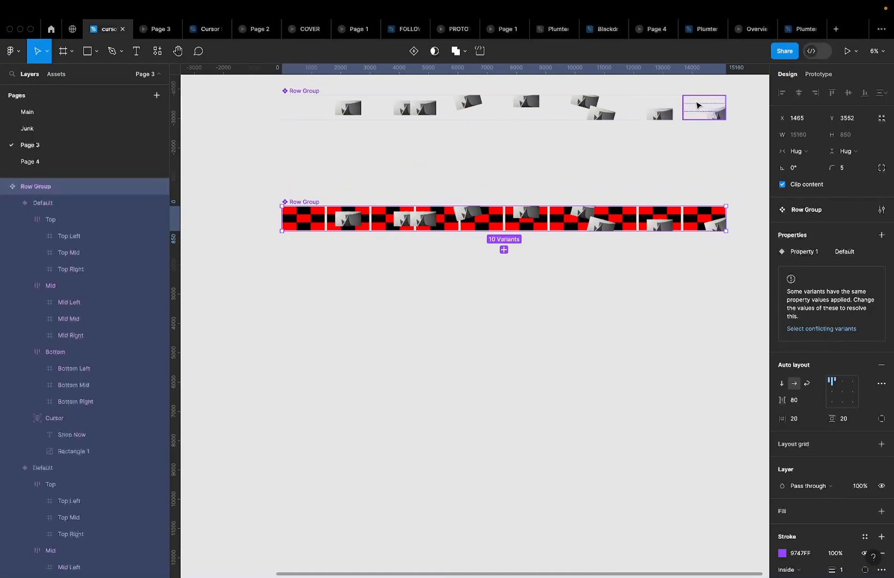
{"action": "left_click", "coordinate": [819, 75]}
{"action": "scroll", "coordinate": [442, 198], "scroll_direction": "up", "scroll_amount": 3}
{"action": "scroll", "coordinate": [443, 200], "scroll_direction": "down", "scroll_amount": 5}
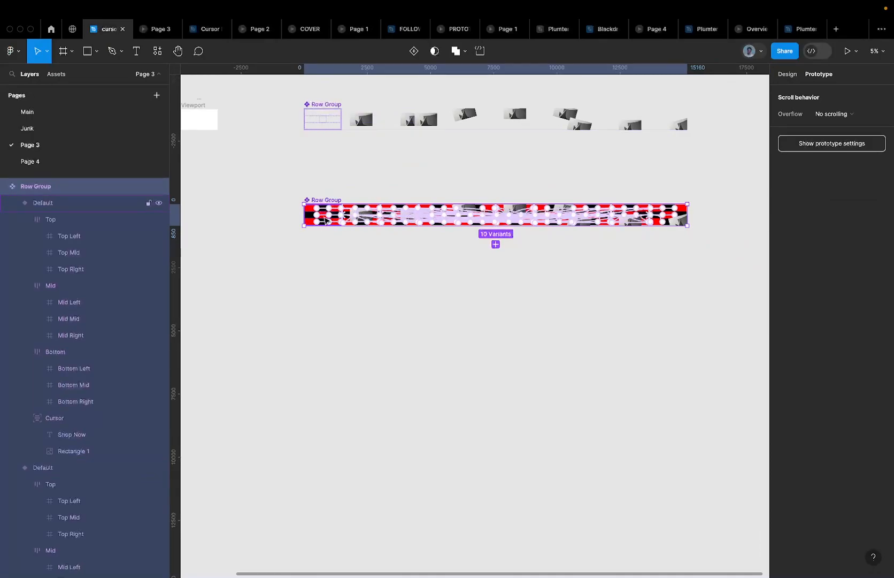
{"action": "scroll", "coordinate": [417, 203], "scroll_direction": "up", "scroll_amount": 2}
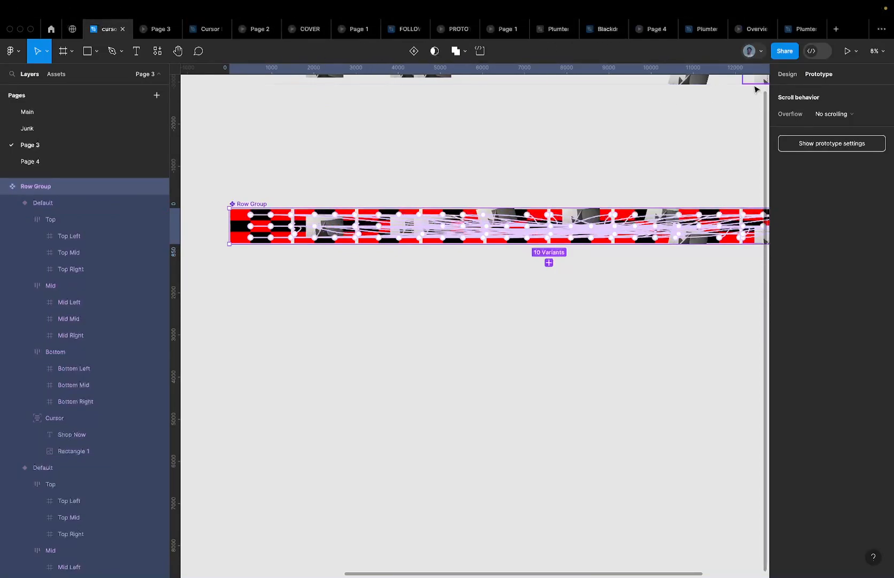
{"action": "left_click", "coordinate": [208, 35]}
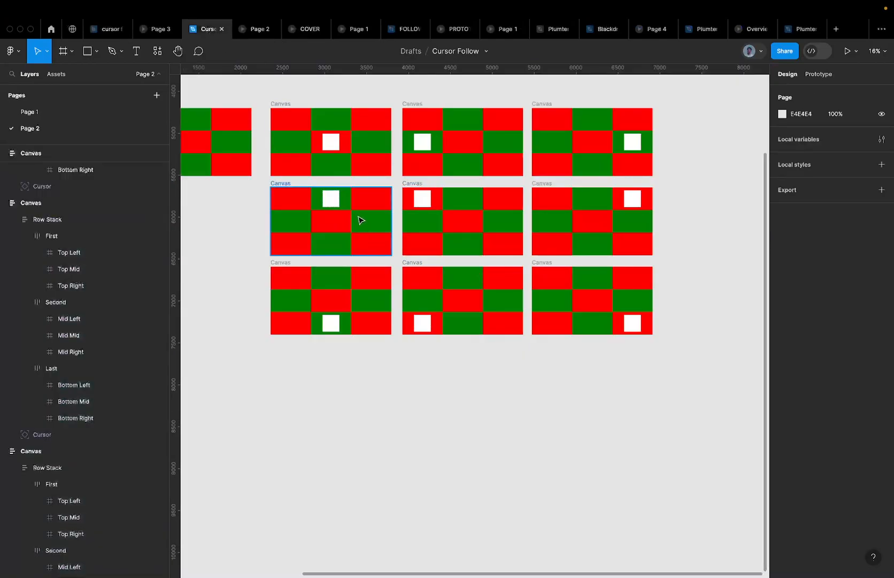
{"action": "scroll", "coordinate": [362, 220], "scroll_direction": "up", "scroll_amount": 3}
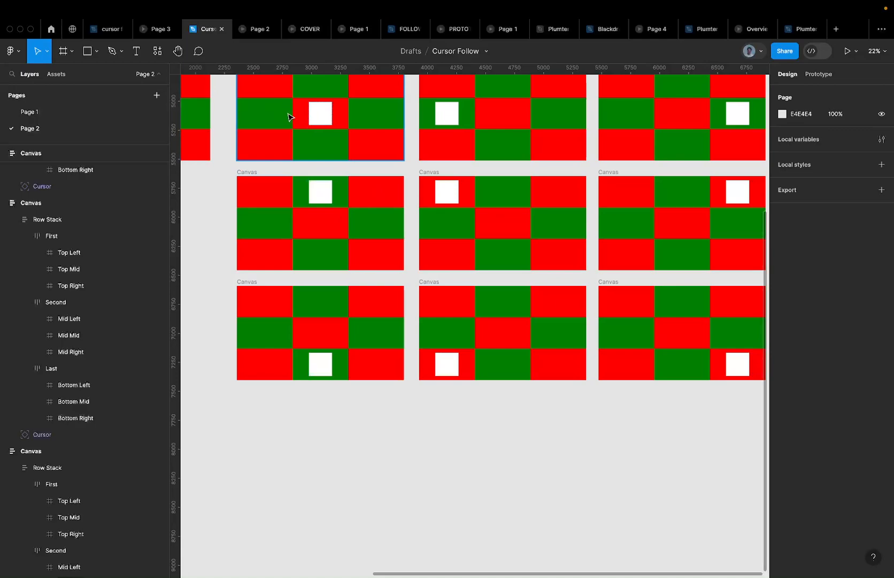
{"action": "scroll", "coordinate": [322, 202], "scroll_direction": "down", "scroll_amount": 3}
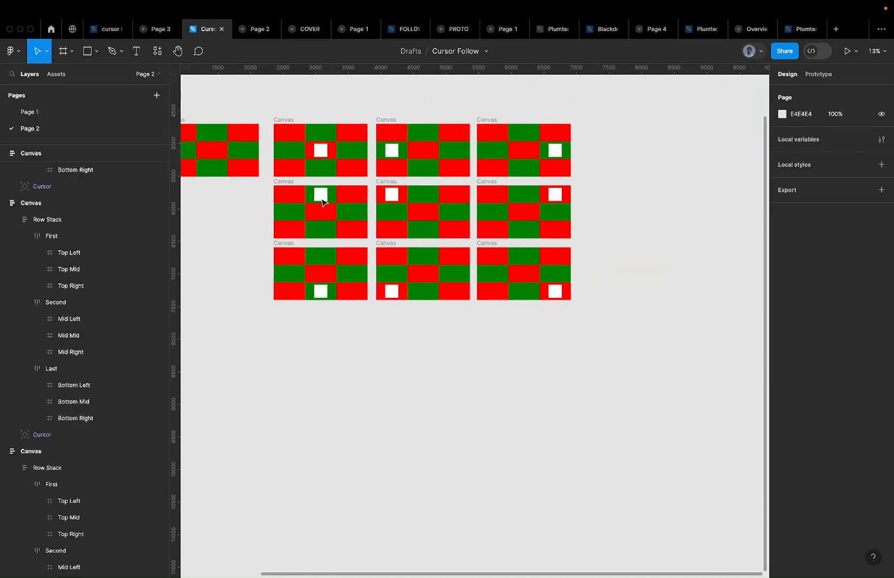
{"action": "scroll", "coordinate": [321, 198], "scroll_direction": "up", "scroll_amount": 2}
{"action": "scroll", "coordinate": [324, 199], "scroll_direction": "down", "scroll_amount": 3}
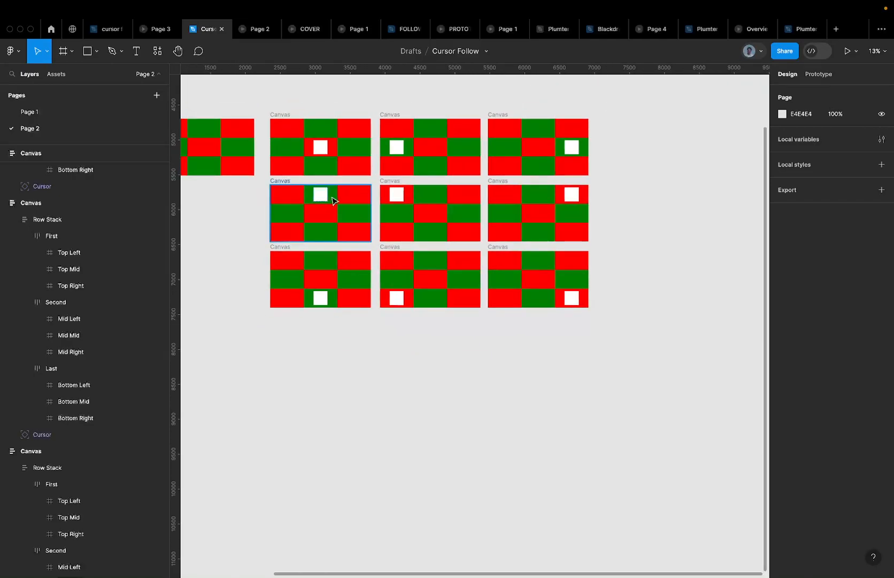
{"action": "scroll", "coordinate": [332, 200], "scroll_direction": "up", "scroll_amount": 3}
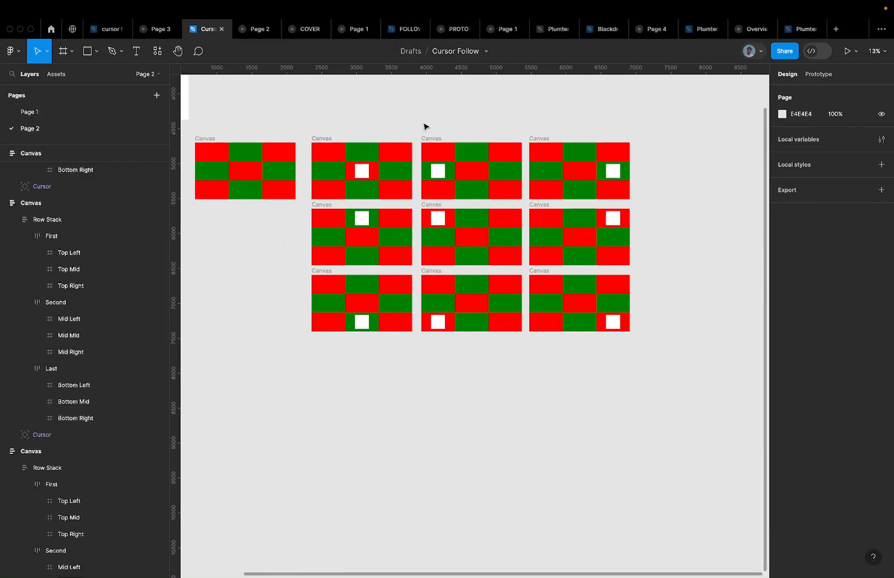
{"action": "scroll", "coordinate": [423, 128], "scroll_direction": "down", "scroll_amount": 1}
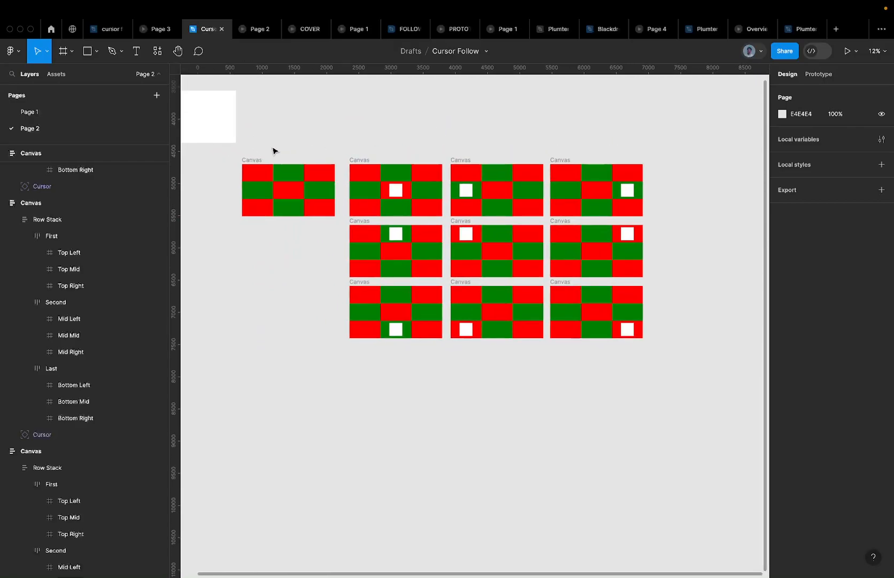
{"action": "left_click_drag", "start_coordinate": [215, 151], "coordinate": [661, 381]}
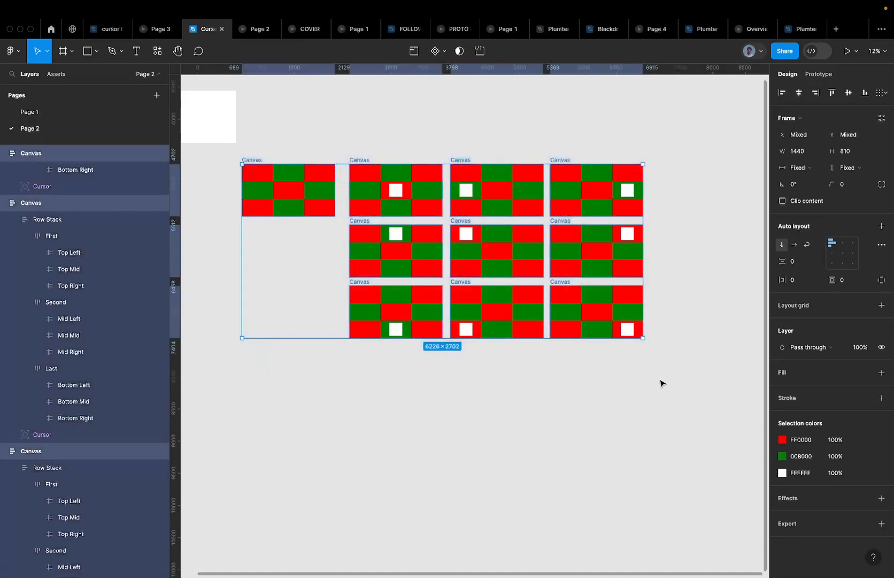
{"action": "left_click", "coordinate": [443, 52]}
{"action": "left_click", "coordinate": [447, 102]}
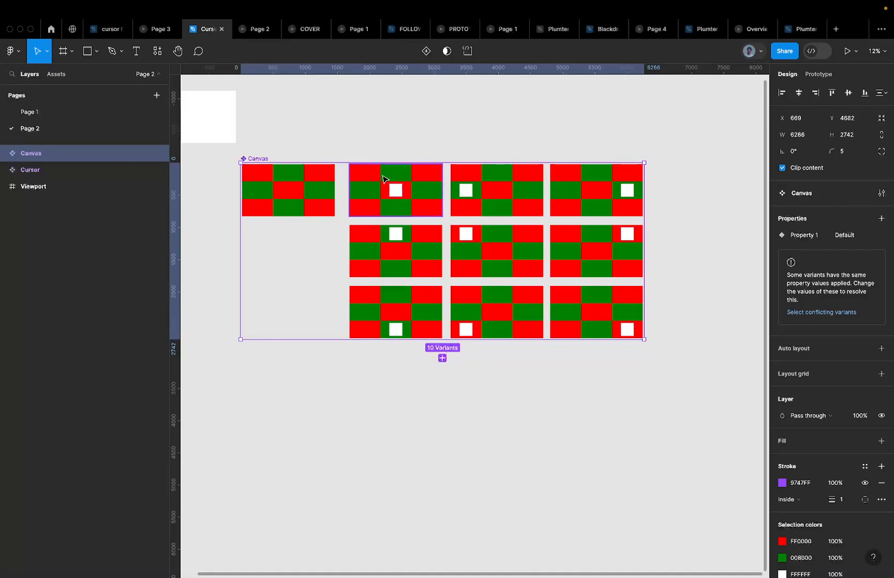
{"action": "scroll", "coordinate": [383, 178], "scroll_direction": "up", "scroll_amount": 2}
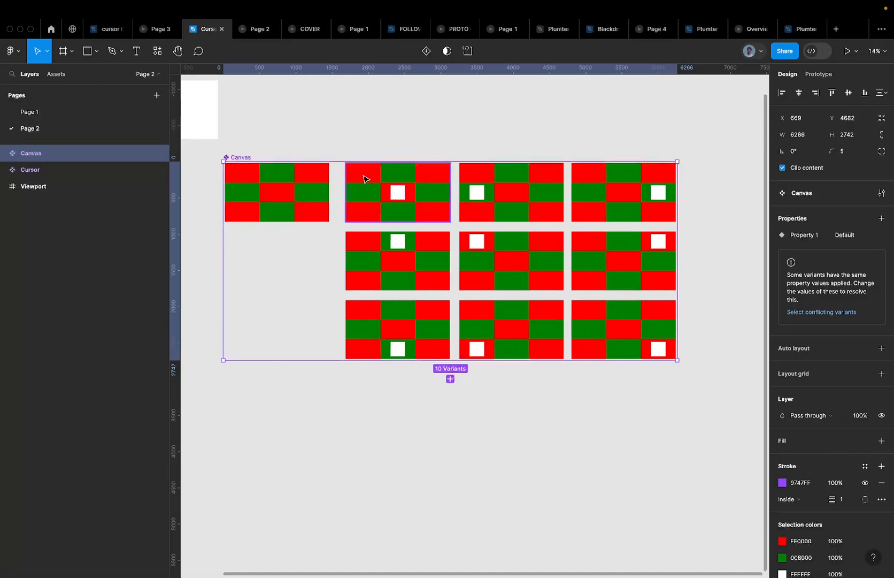
{"action": "scroll", "coordinate": [364, 178], "scroll_direction": "up", "scroll_amount": 3}
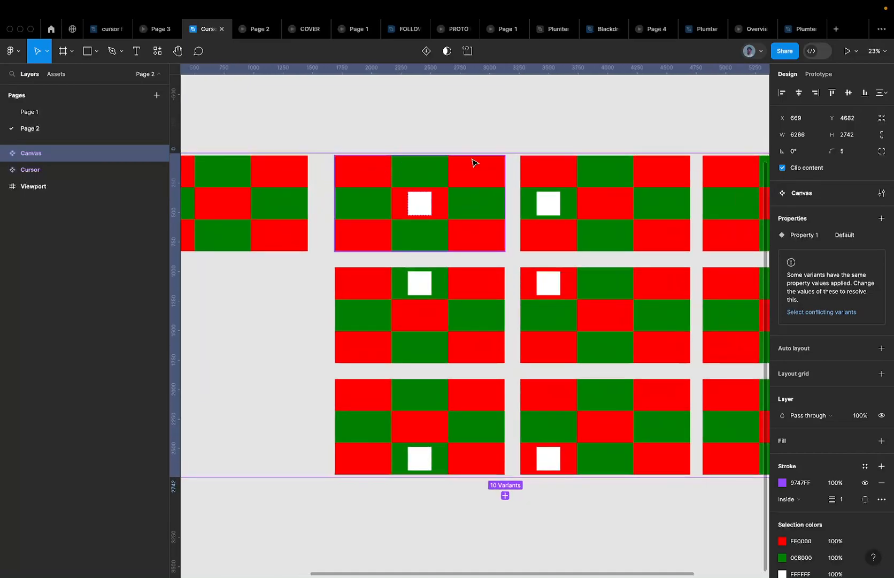
{"action": "left_click", "coordinate": [416, 176]}
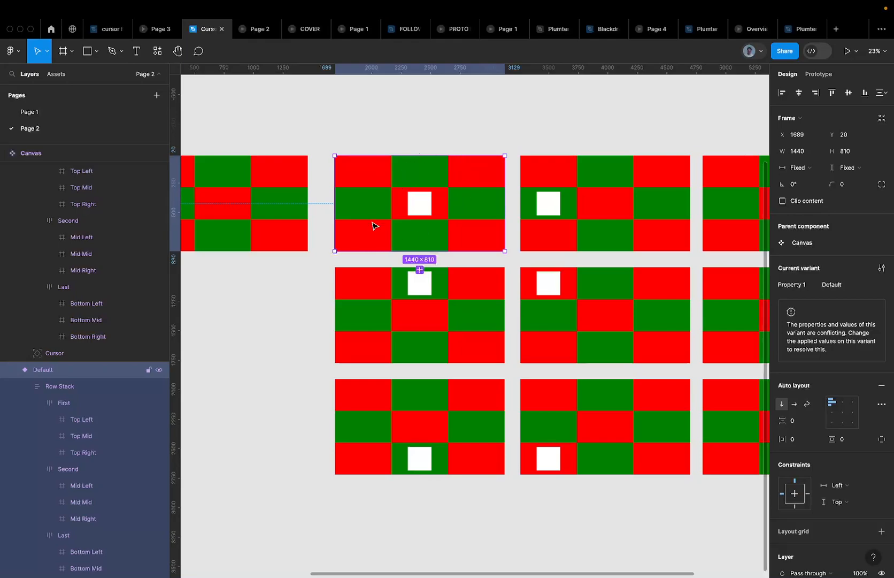
{"action": "scroll", "coordinate": [399, 208], "scroll_direction": "down", "scroll_amount": 3}
{"action": "scroll", "coordinate": [409, 206], "scroll_direction": "up", "scroll_amount": 4}
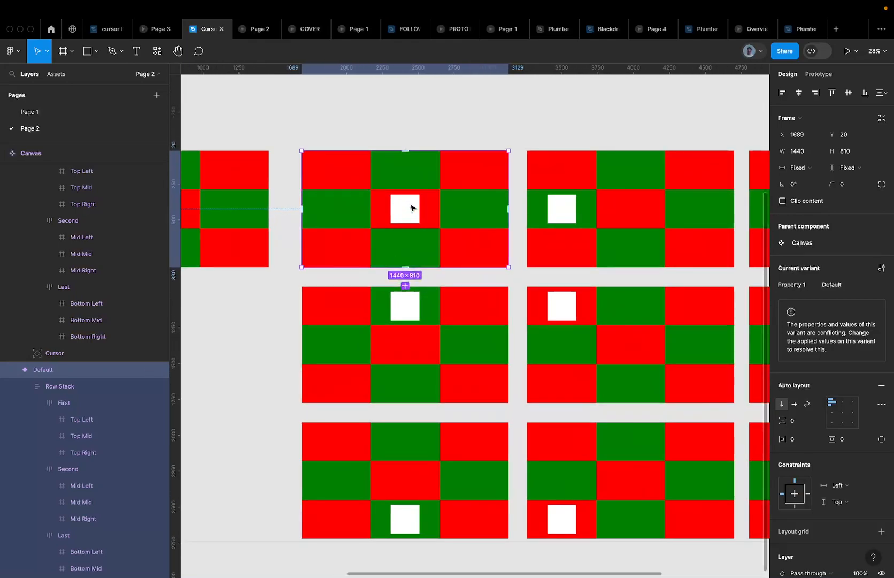
{"action": "scroll", "coordinate": [411, 208], "scroll_direction": "down", "scroll_amount": 3}
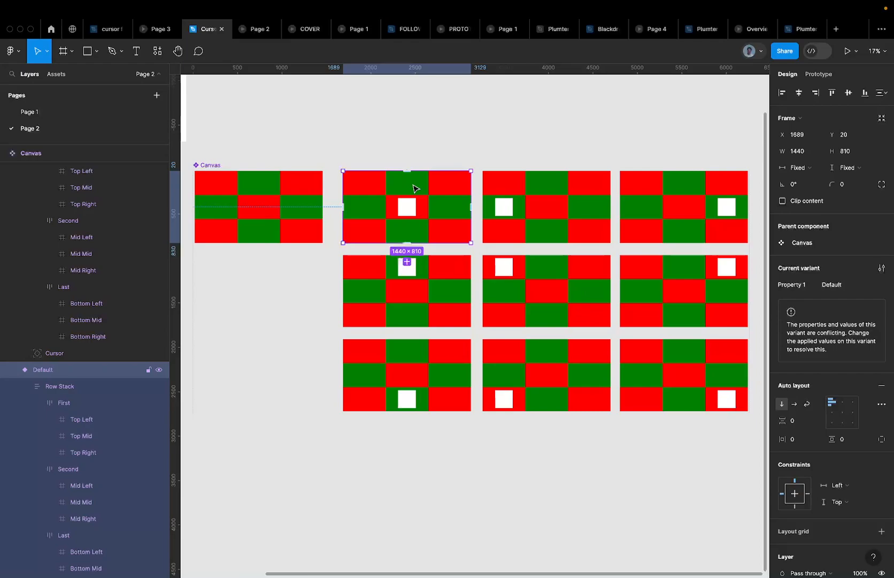
{"action": "scroll", "coordinate": [416, 188], "scroll_direction": "down", "scroll_amount": 1}
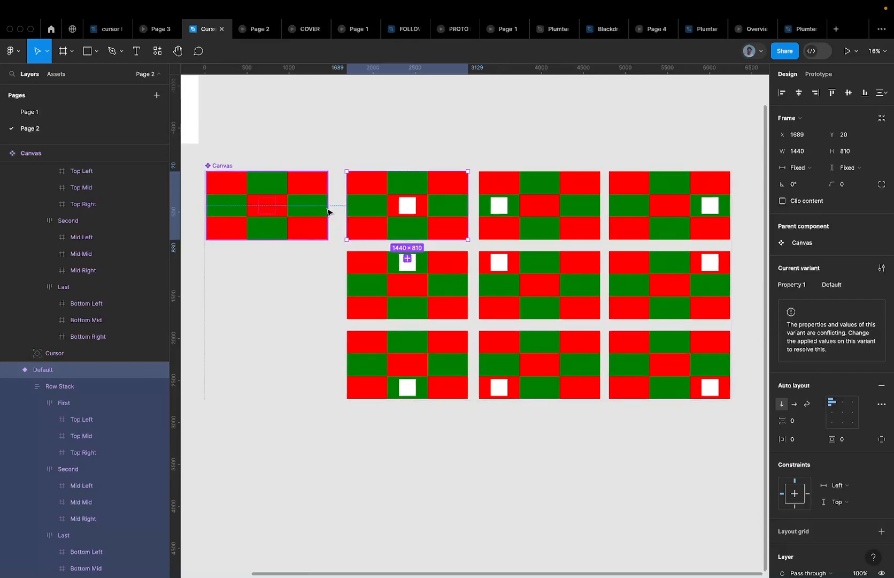
{"action": "left_click", "coordinate": [301, 206]}
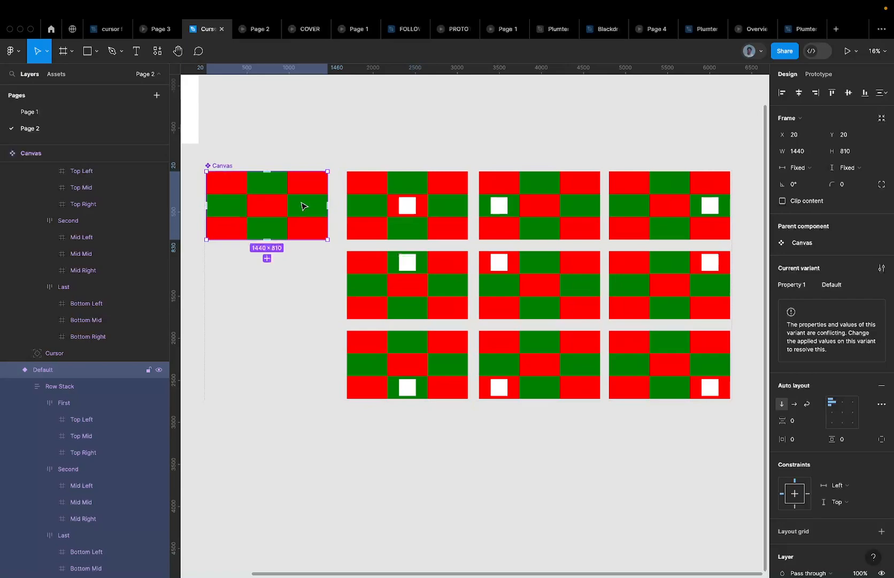
{"action": "left_click", "coordinate": [369, 199]}
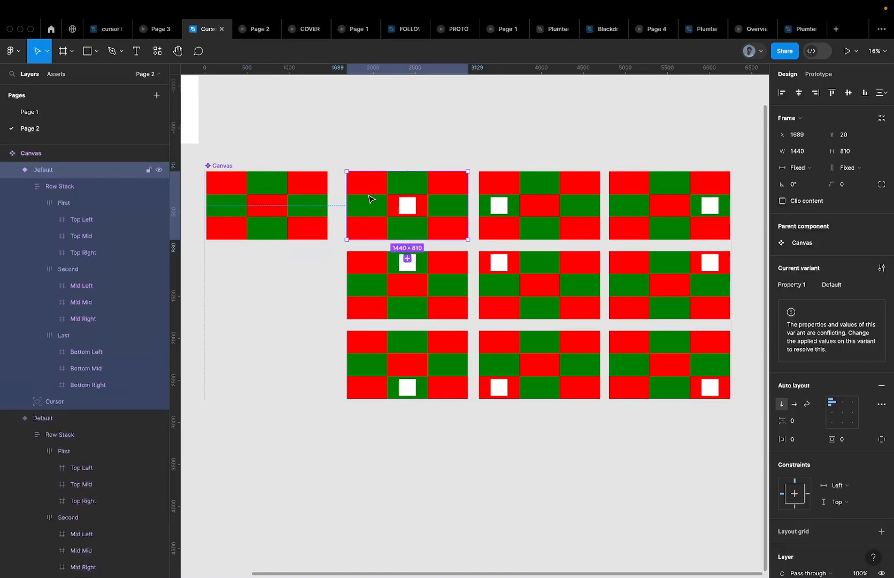
{"action": "left_click", "coordinate": [326, 201]}
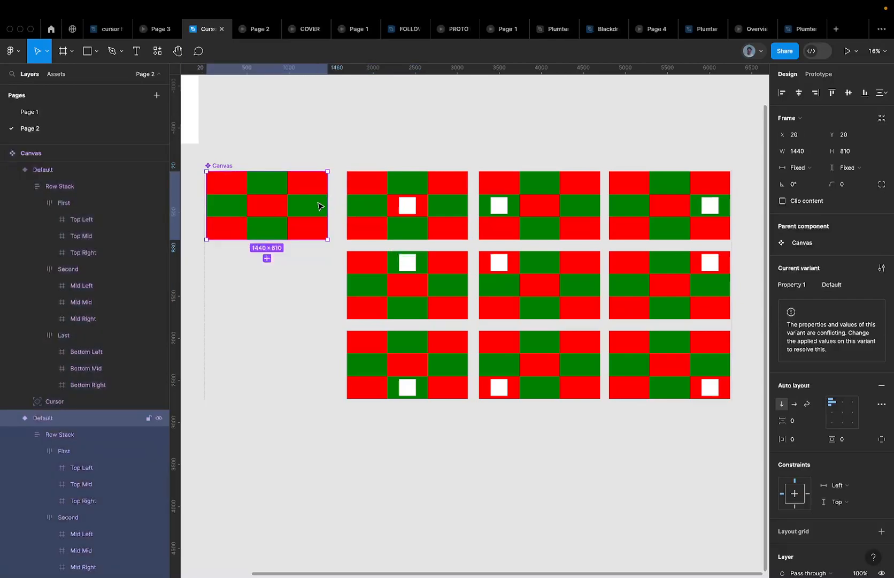
{"action": "left_click", "coordinate": [386, 205]}
{"action": "left_click", "coordinate": [293, 205]}
{"action": "left_click", "coordinate": [415, 202]}
{"action": "left_click", "coordinate": [310, 202]}
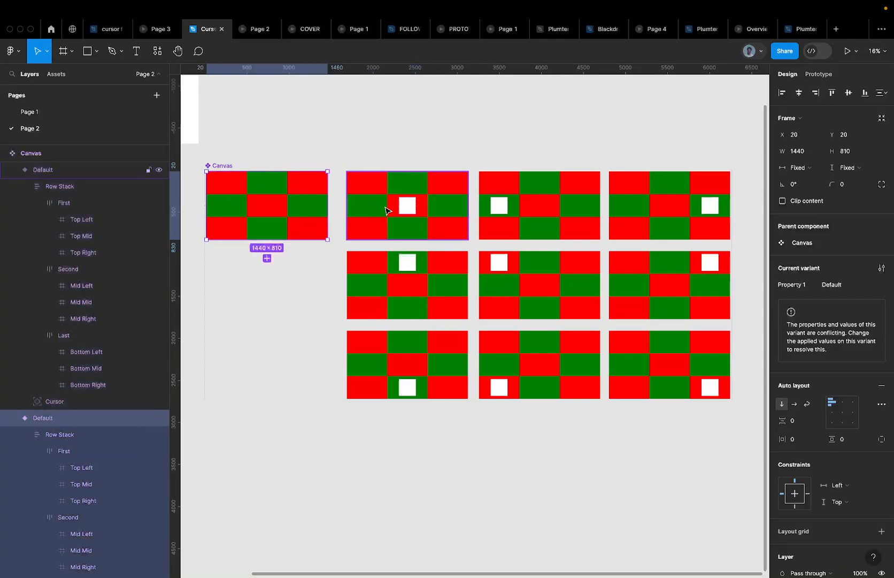
{"action": "left_click", "coordinate": [386, 207]}
{"action": "left_click", "coordinate": [554, 197]}
{"action": "left_click", "coordinate": [309, 218]}
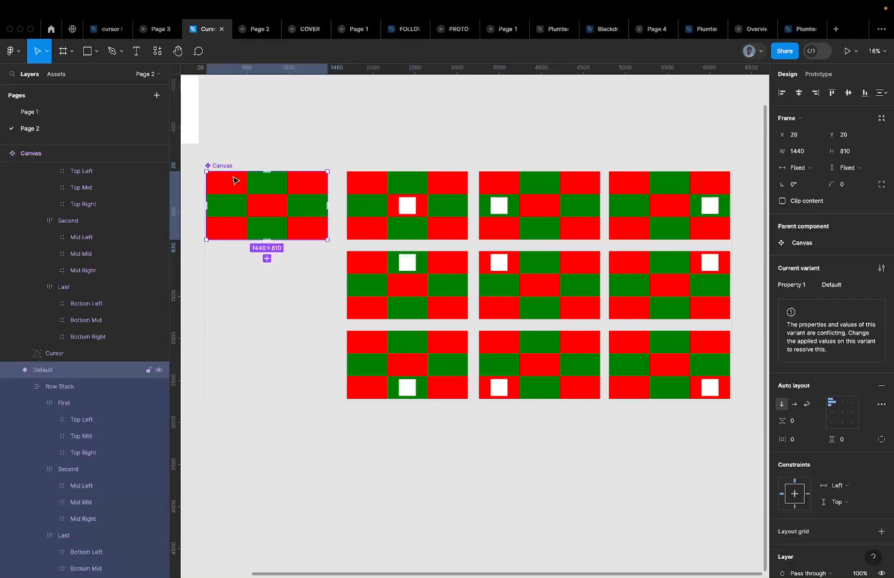
{"action": "left_click", "coordinate": [382, 208]}
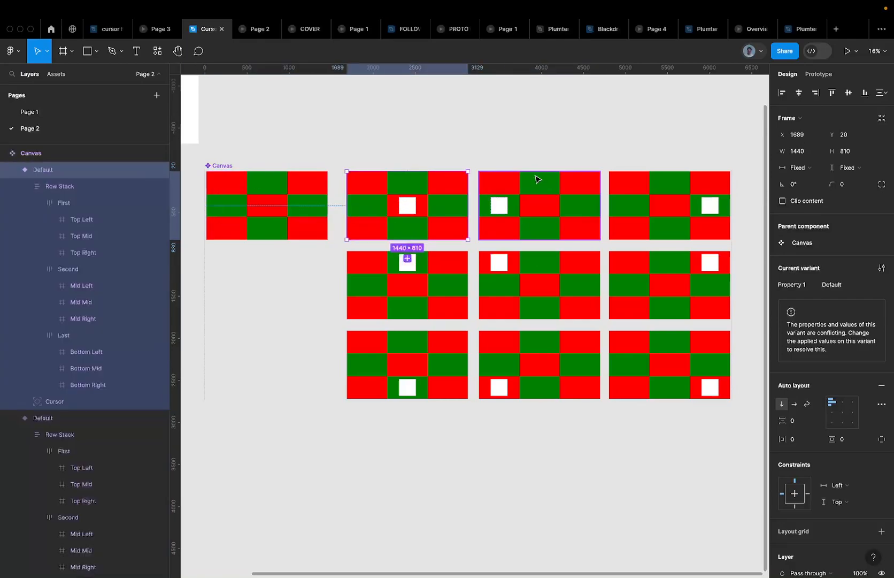
{"action": "left_click", "coordinate": [314, 214]}
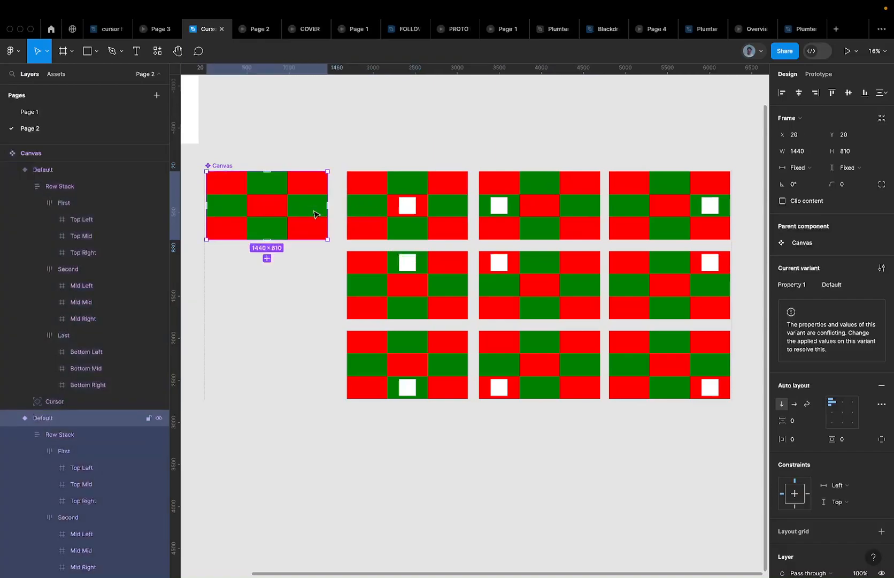
{"action": "left_click", "coordinate": [385, 215]}
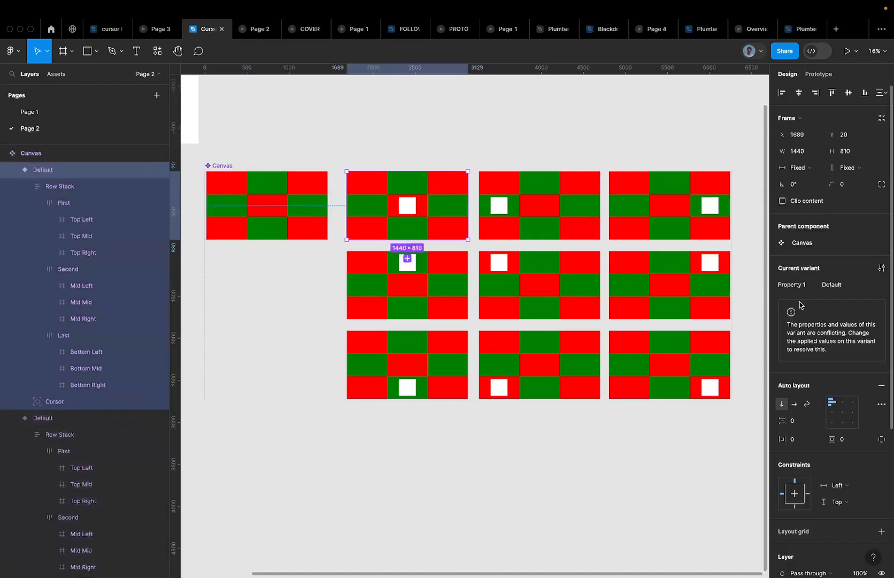
Name the centre variant Mid and the middle-left variant Mid Left
{"action": "left_click", "coordinate": [857, 283]}
{"action": "type", "text": "Mid"}
{"action": "key", "text": "Return"}
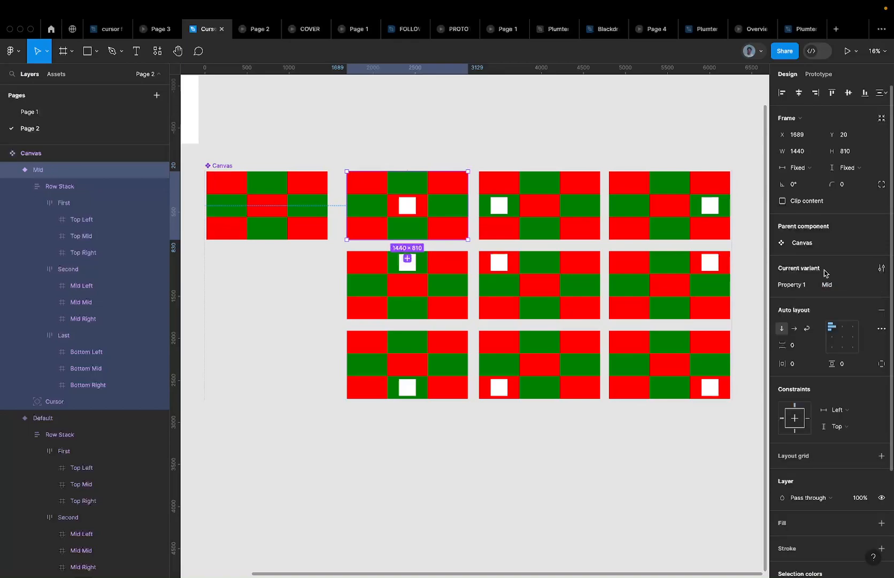
{"action": "left_click", "coordinate": [551, 215]}
{"action": "left_click", "coordinate": [837, 287]}
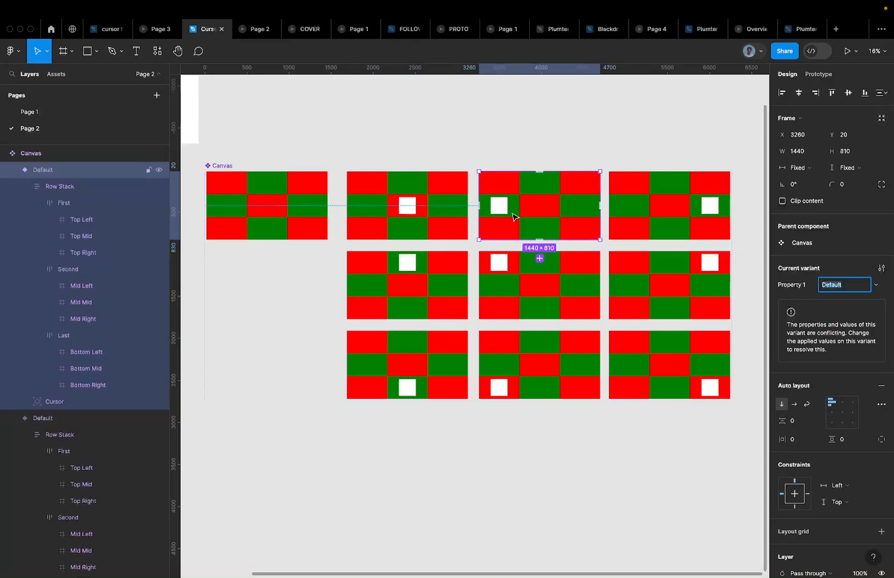
{"action": "scroll", "coordinate": [492, 203], "scroll_direction": "up", "scroll_amount": 3}
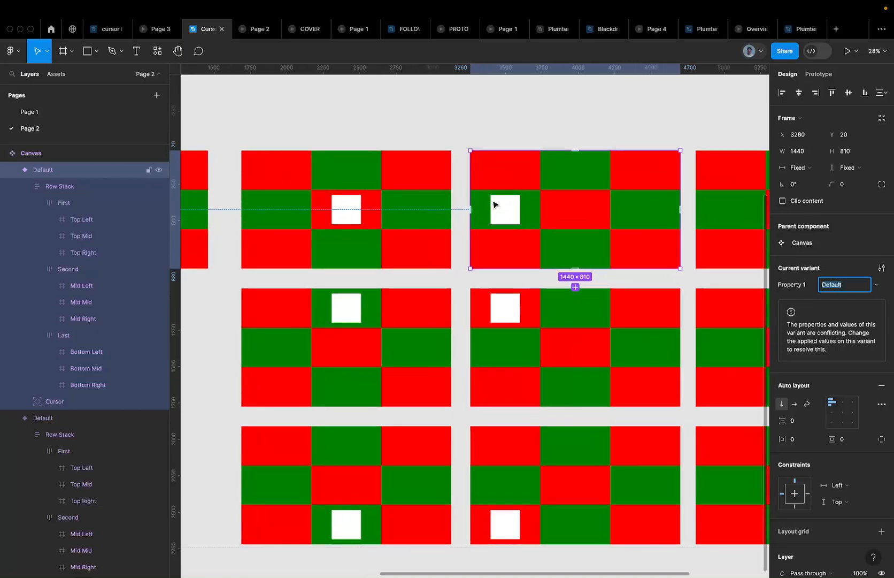
{"action": "type", "text": "Mid"}
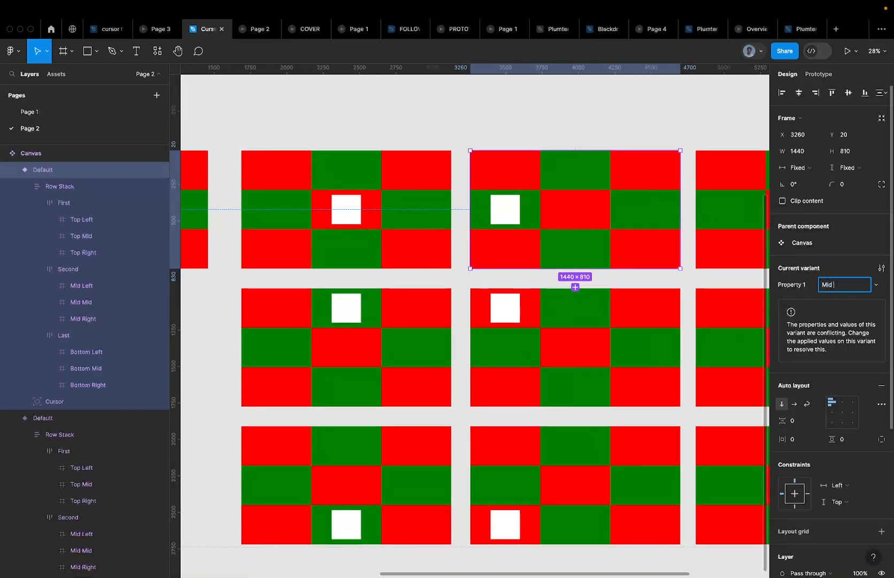
{"action": "type", "text": " Left"}
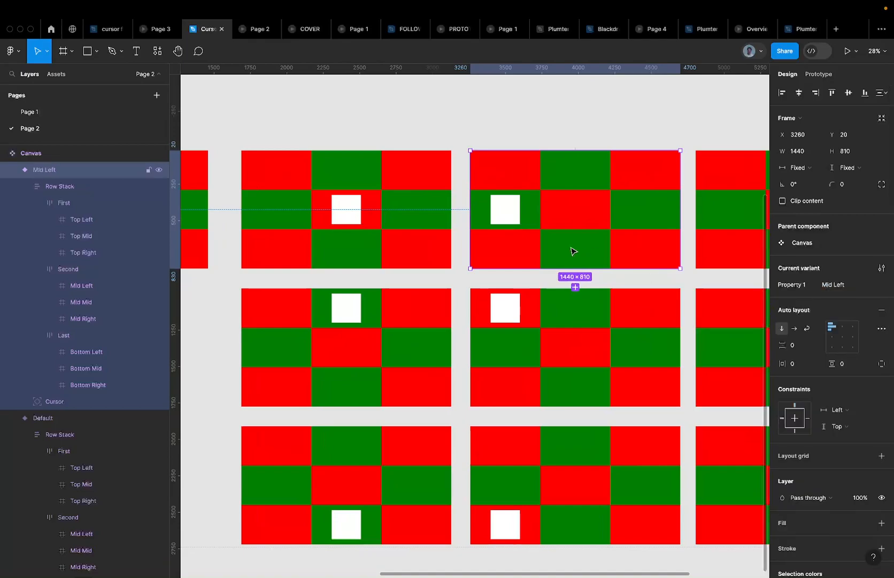
{"action": "scroll", "coordinate": [557, 250], "scroll_direction": "right", "scroll_amount": 5}
Name the middle-right and top-middle variants Mid Right and Top Mid
{"action": "left_click", "coordinate": [537, 186]}
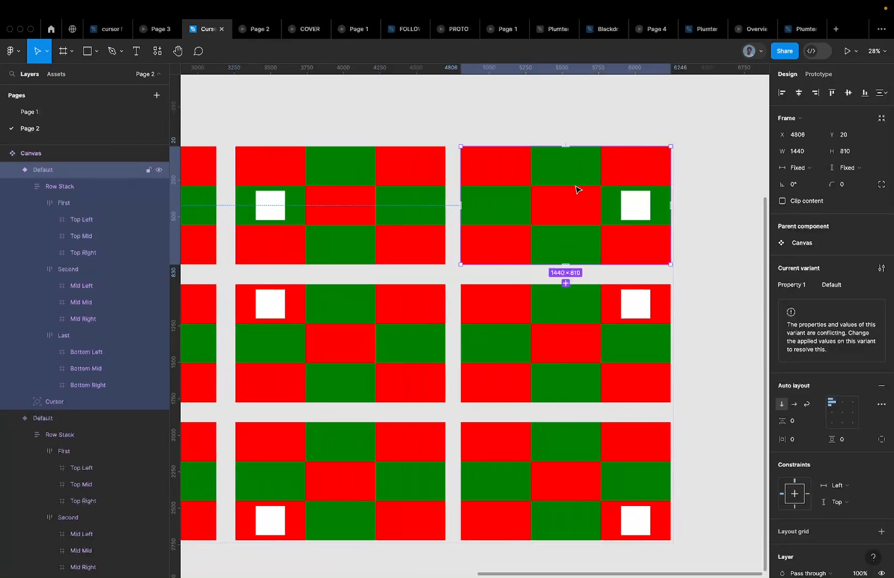
{"action": "left_click", "coordinate": [839, 285]}
{"action": "type", "text": "Mid "}
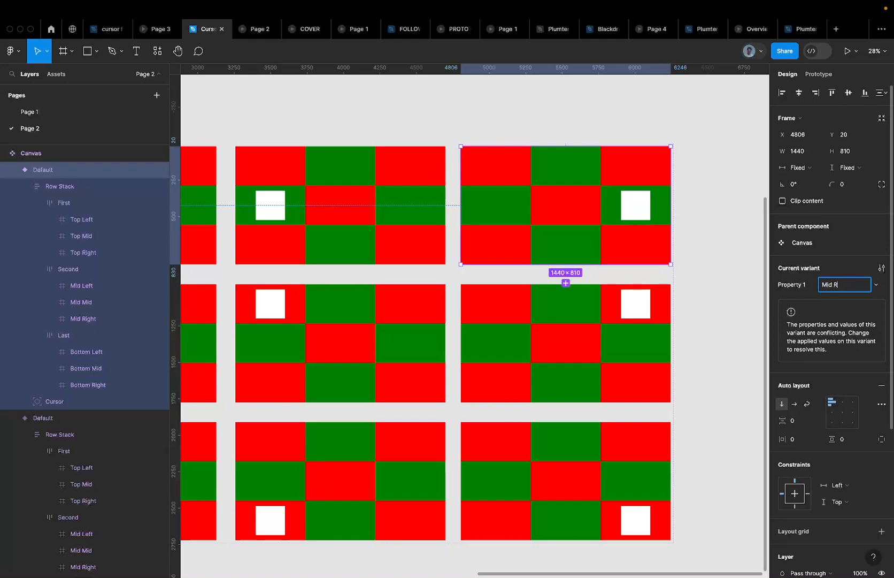
{"action": "type", "text": "Right"}
{"action": "key", "text": "Return"}
{"action": "scroll", "coordinate": [329, 123], "scroll_direction": "down", "scroll_amount": 5}
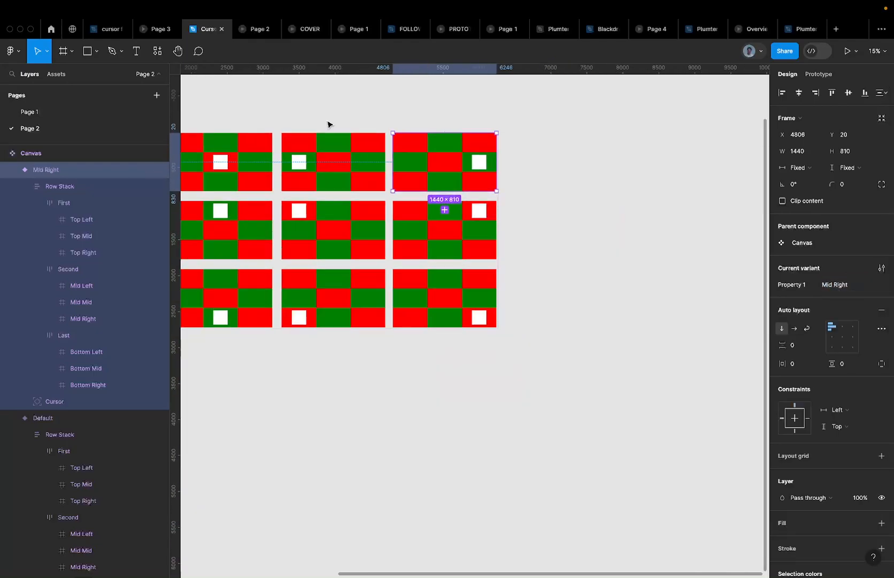
{"action": "left_click", "coordinate": [329, 219]}
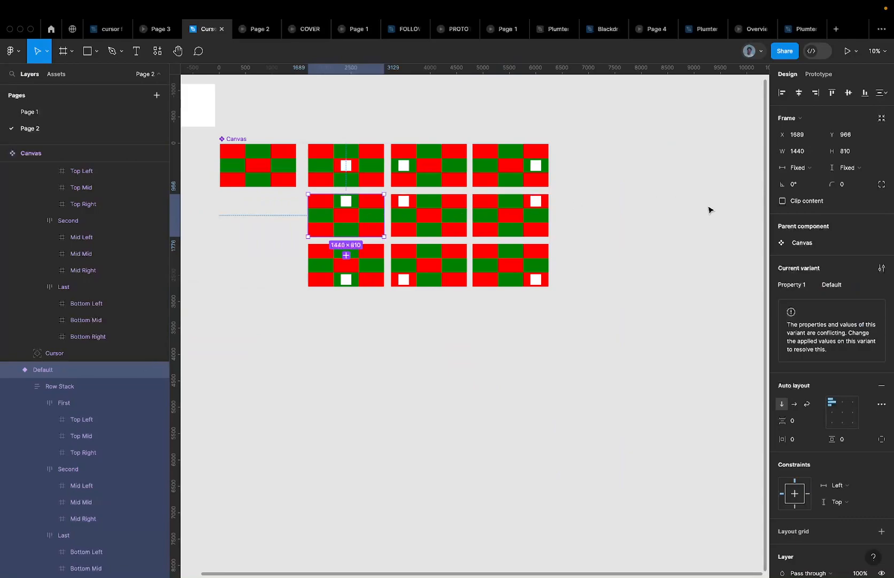
{"action": "left_click", "coordinate": [827, 287]}
{"action": "type", "text": "Top Mid"}
{"action": "key", "text": "Return"}
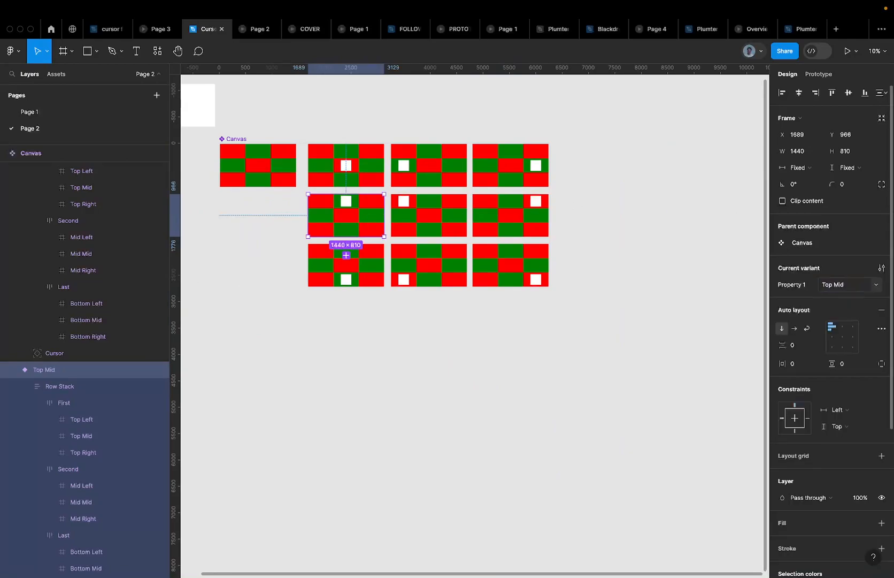
Set the top-left and top-right variants' Property 1 values, entering Top Right
{"action": "left_click", "coordinate": [438, 204]}
{"action": "left_click", "coordinate": [831, 286]}
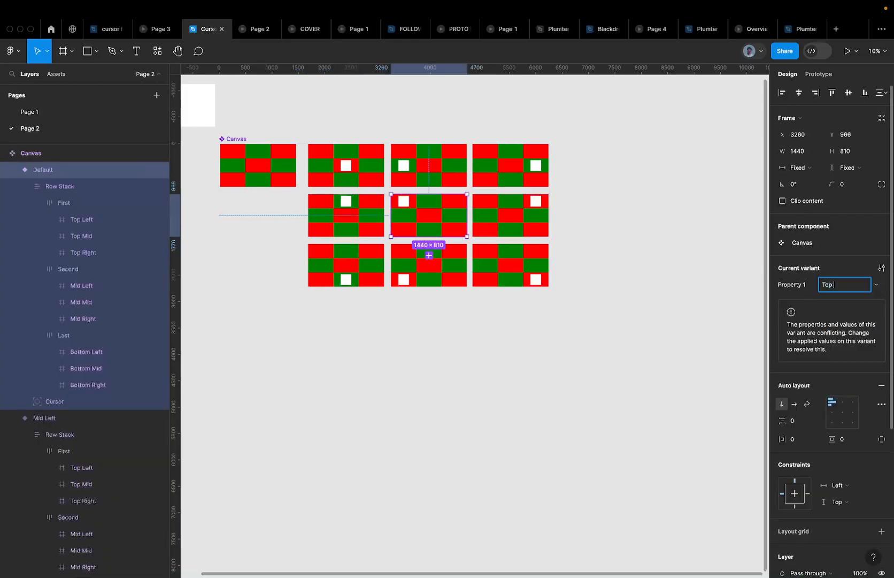
{"action": "type", "text": "Top Right"}
{"action": "key", "text": "Return"}
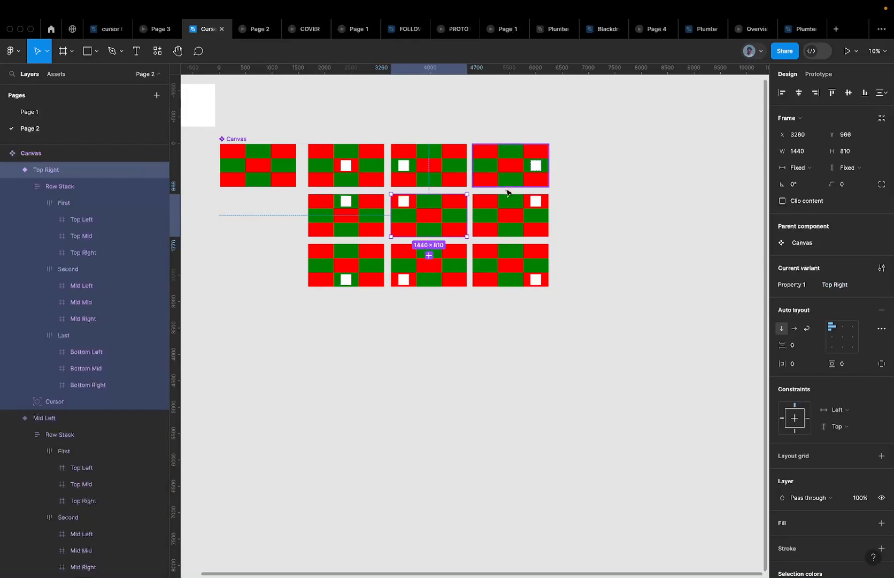
{"action": "left_click", "coordinate": [511, 206]}
{"action": "left_click", "coordinate": [847, 288]}
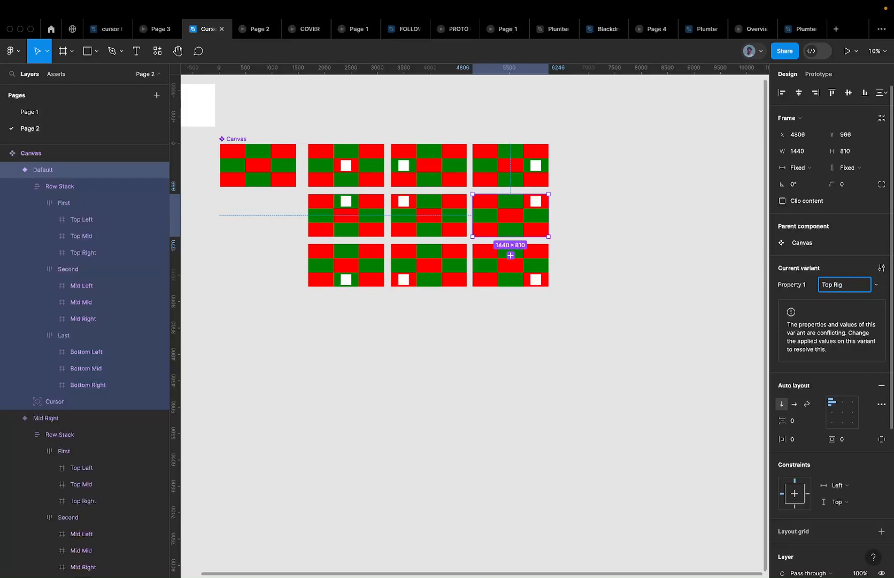
{"action": "key", "text": "Return"}
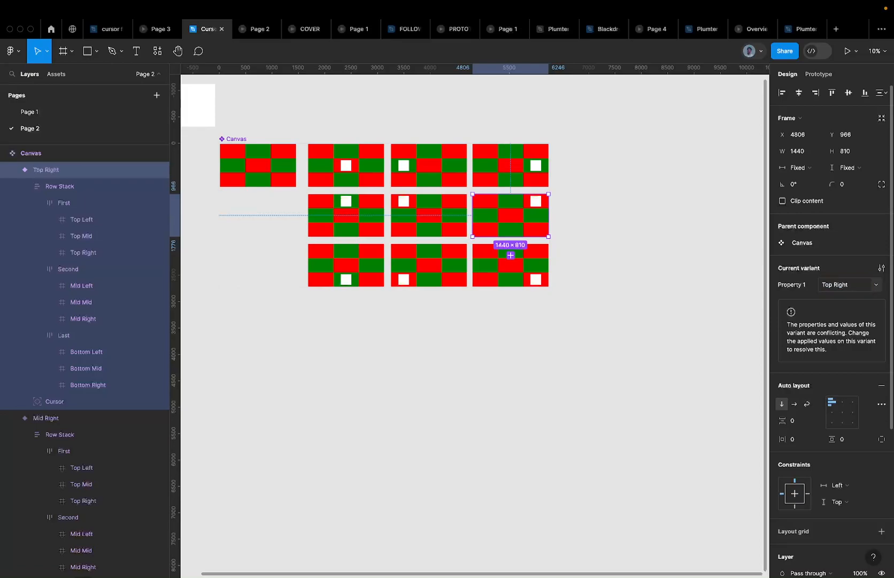
Rename the conflicting variant to Top Left, then select the bottom-left Default variant
{"action": "left_click", "coordinate": [416, 213]}
{"action": "scroll", "coordinate": [416, 213], "scroll_direction": "up", "scroll_amount": 5}
{"action": "scroll", "coordinate": [435, 210], "scroll_direction": "down", "scroll_amount": 4}
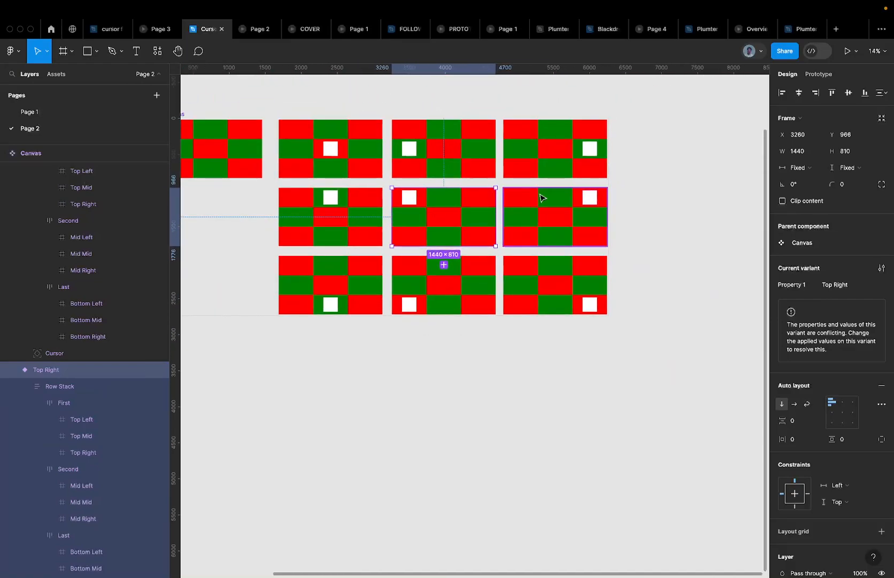
{"action": "left_click", "coordinate": [837, 287]}
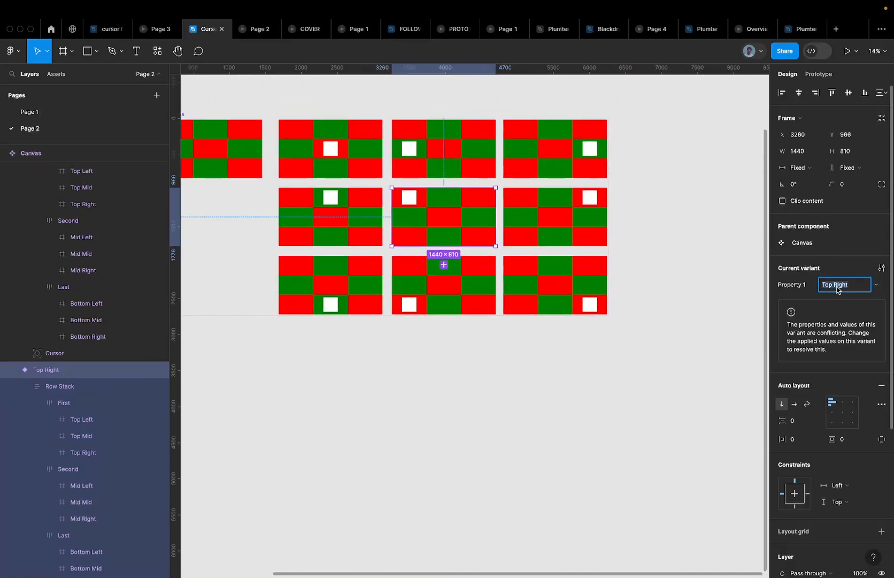
{"action": "type", "text": "Left"}
{"action": "key", "text": "Return"}
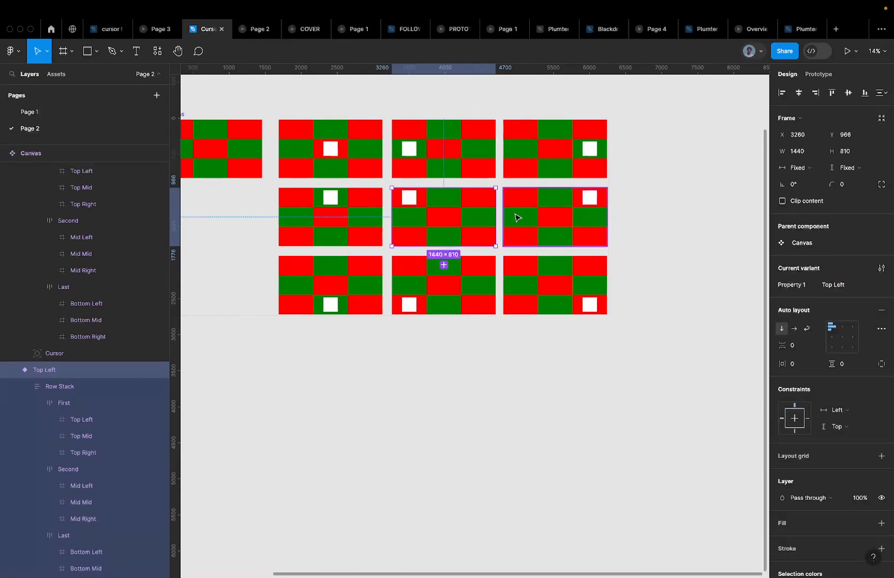
{"action": "left_click", "coordinate": [566, 200]}
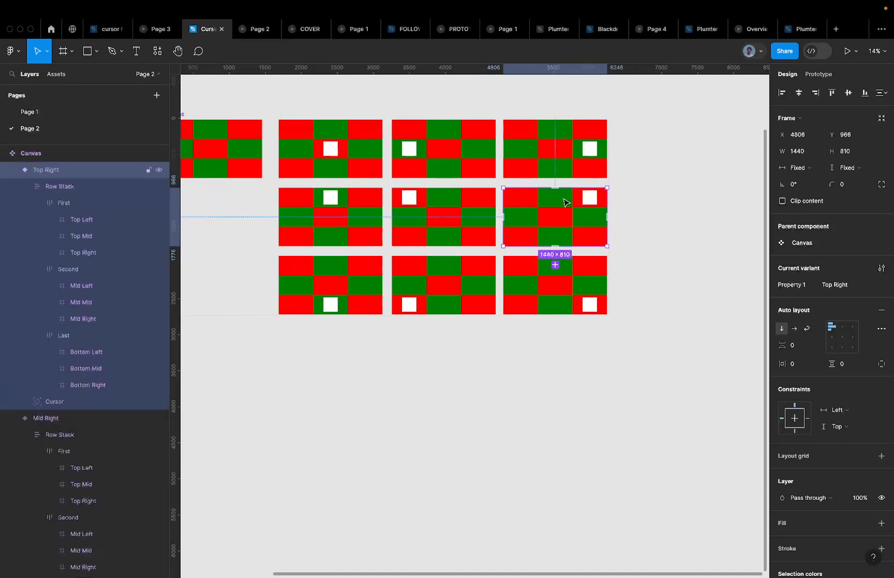
{"action": "left_click", "coordinate": [480, 214]}
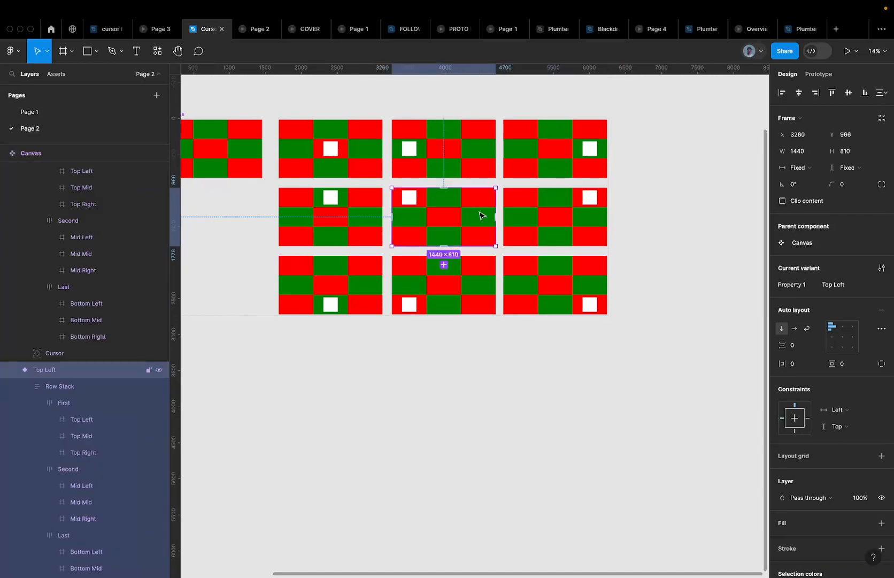
{"action": "left_click", "coordinate": [350, 295]}
{"action": "scroll", "coordinate": [305, 310], "scroll_direction": "up", "scroll_amount": 3, "text": "ctrl"}
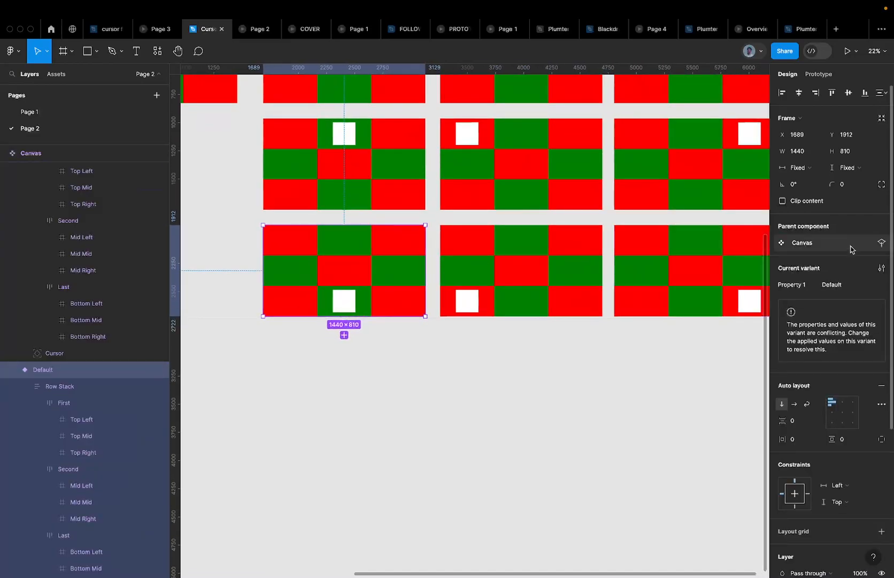
Name the three bottom-row variants Bottom Mid, Bottom Left and Bottom Right
{"action": "left_click", "coordinate": [844, 285]}
{"action": "type", "text": "Bottom Mid"}
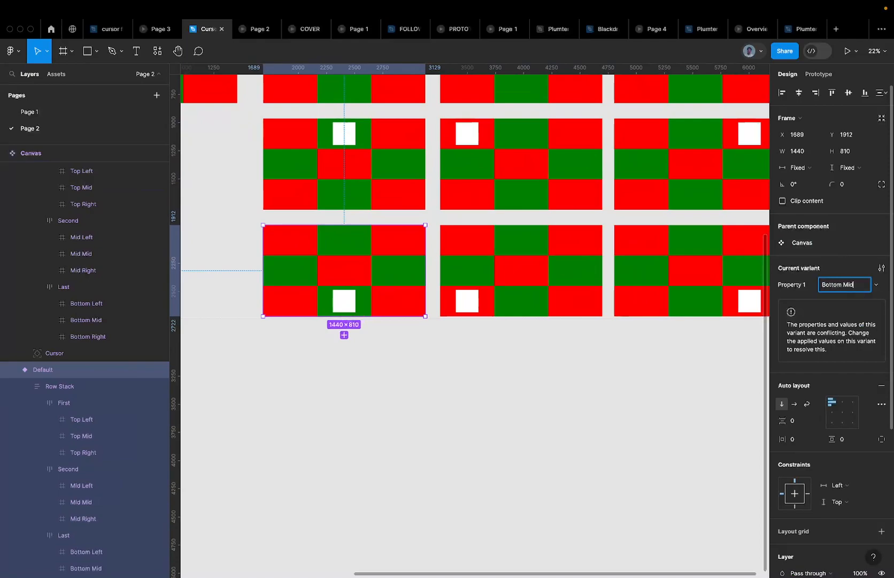
{"action": "key", "text": "Return"}
{"action": "left_click", "coordinate": [506, 291]}
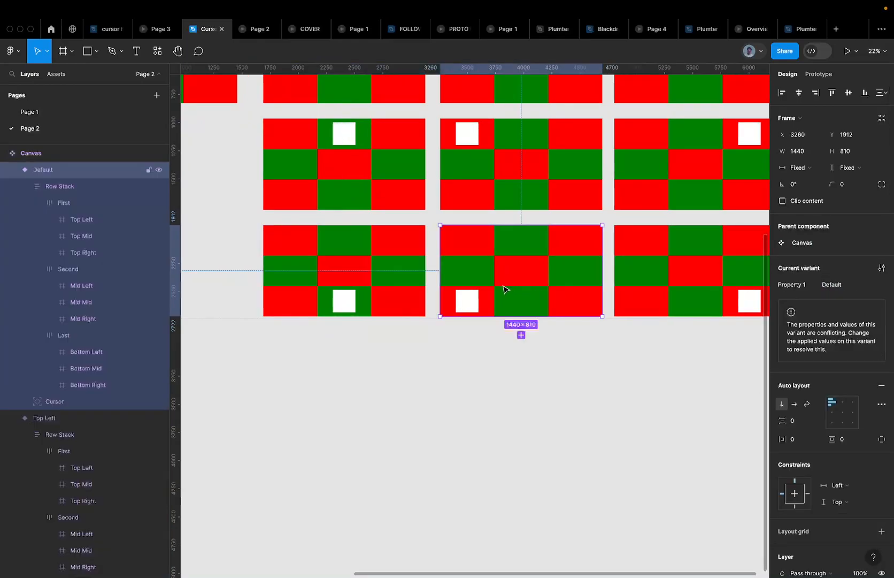
{"action": "left_click", "coordinate": [843, 286]}
{"action": "type", "text": "Bpot"}
{"action": "type", "text": "ttom"}
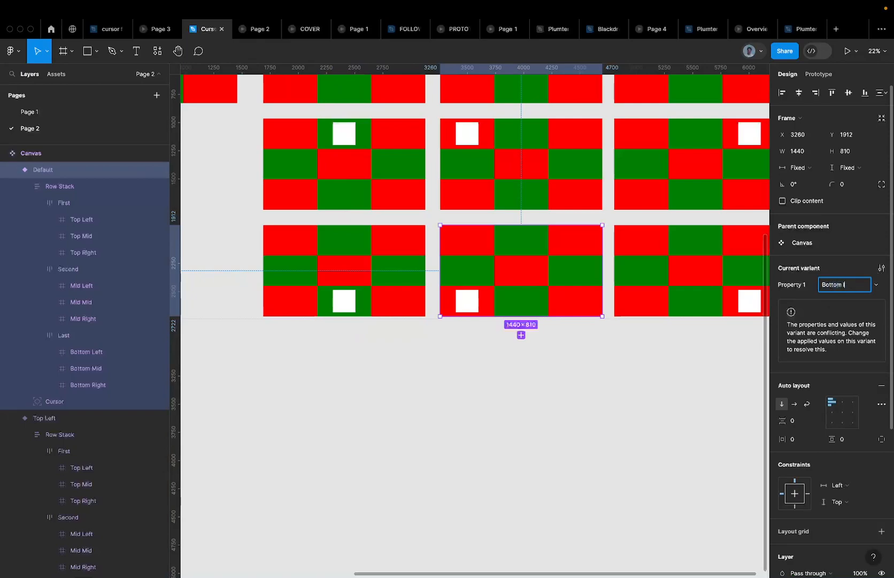
{"action": "key", "text": "Return"}
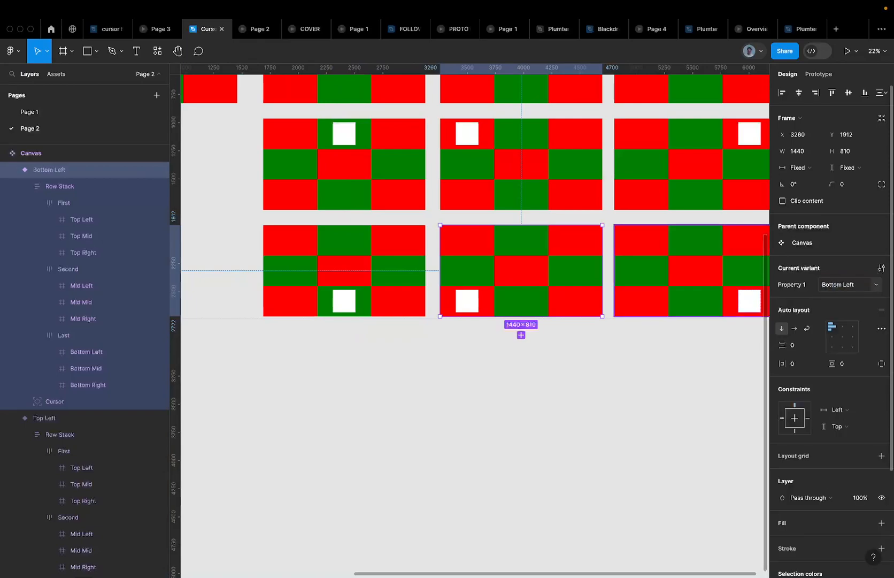
{"action": "left_click", "coordinate": [690, 277]}
{"action": "scroll", "coordinate": [690, 278], "scroll_direction": "right", "scroll_amount": 5}
{"action": "left_click", "coordinate": [837, 285]}
{"action": "type", "text": "Bor"}
{"action": "type", "text": "tom"}
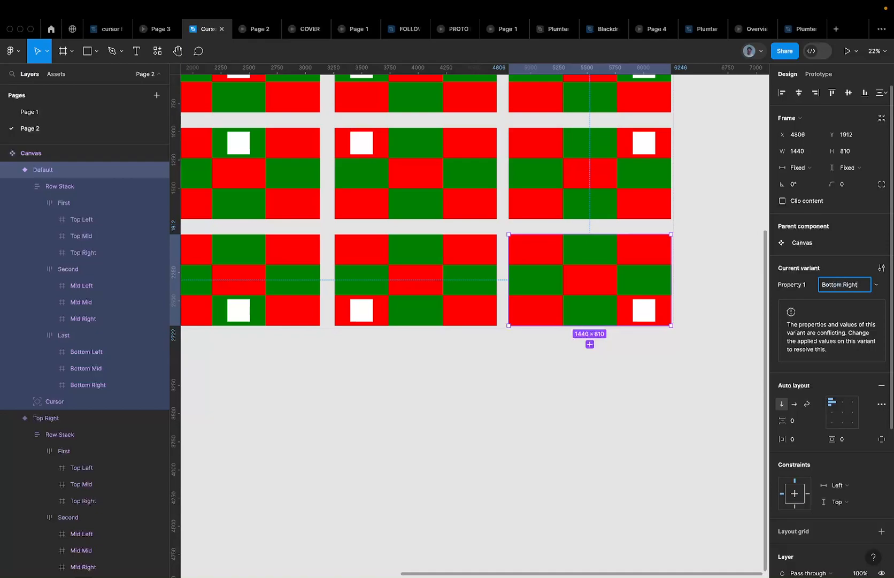
{"action": "key", "text": "Return"}
Reselect the centre-square Mid variant of the Canvas component set
{"action": "scroll", "coordinate": [413, 374], "scroll_direction": "down", "scroll_amount": 5}
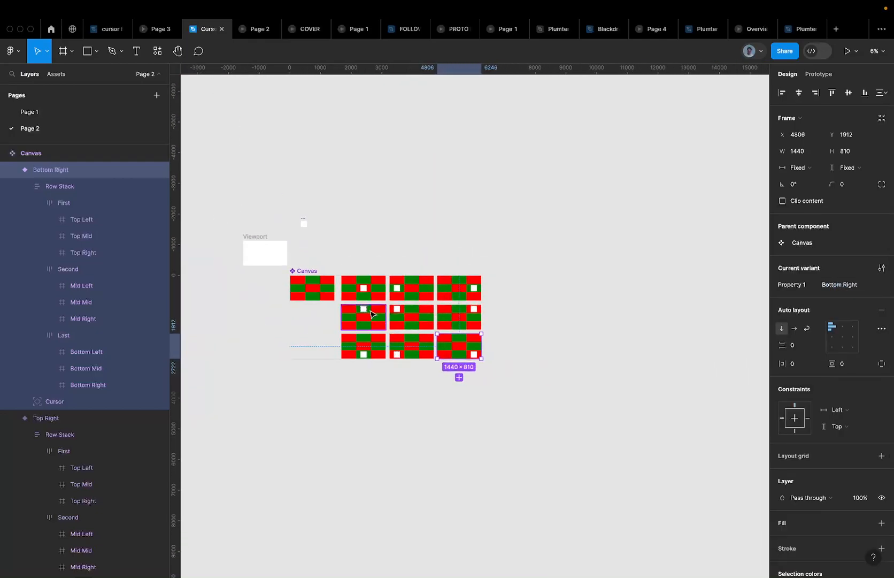
{"action": "scroll", "coordinate": [373, 314], "scroll_direction": "up", "scroll_amount": 3}
{"action": "left_click", "coordinate": [266, 272]}
{"action": "left_click", "coordinate": [357, 252]}
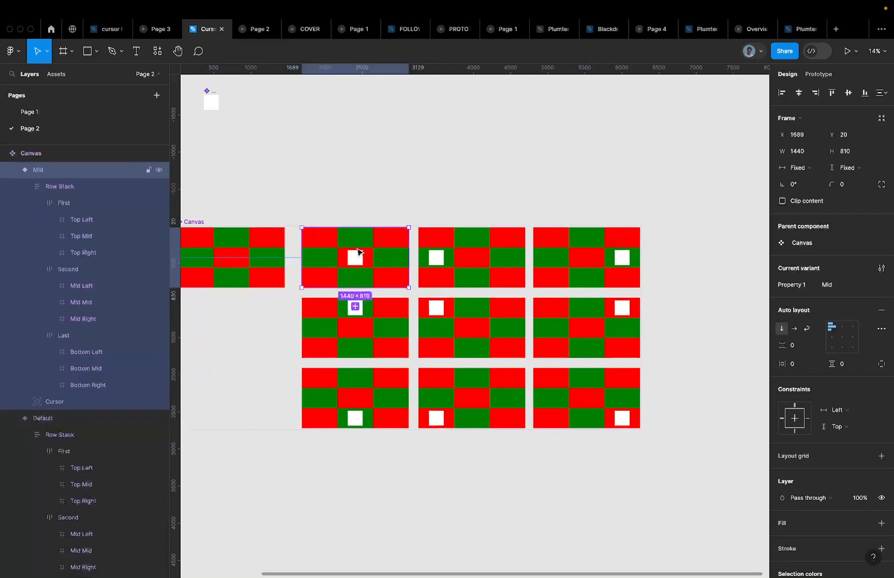
{"action": "scroll", "coordinate": [357, 251], "scroll_direction": "left", "scroll_amount": 2}
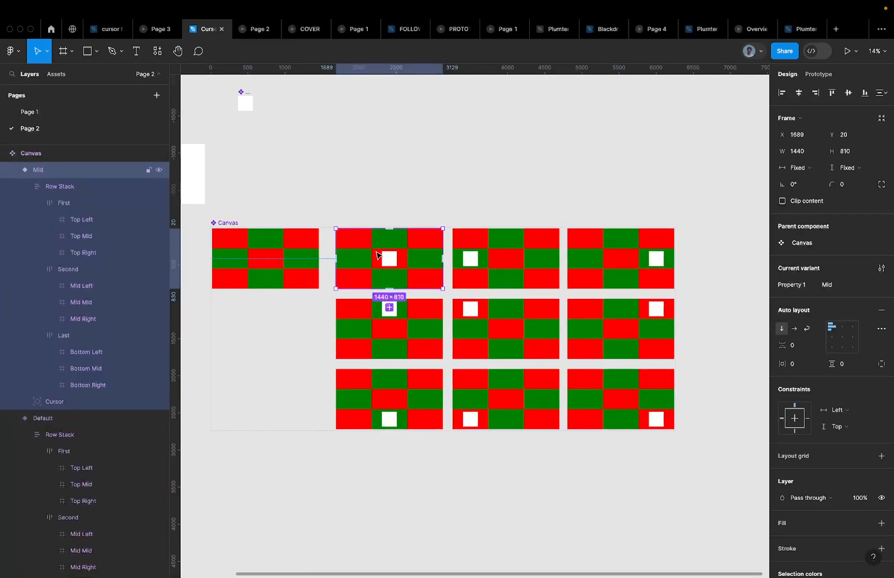
{"action": "scroll", "coordinate": [377, 254], "scroll_direction": "down", "scroll_amount": 2}
{"action": "scroll", "coordinate": [377, 255], "scroll_direction": "up", "scroll_amount": 3}
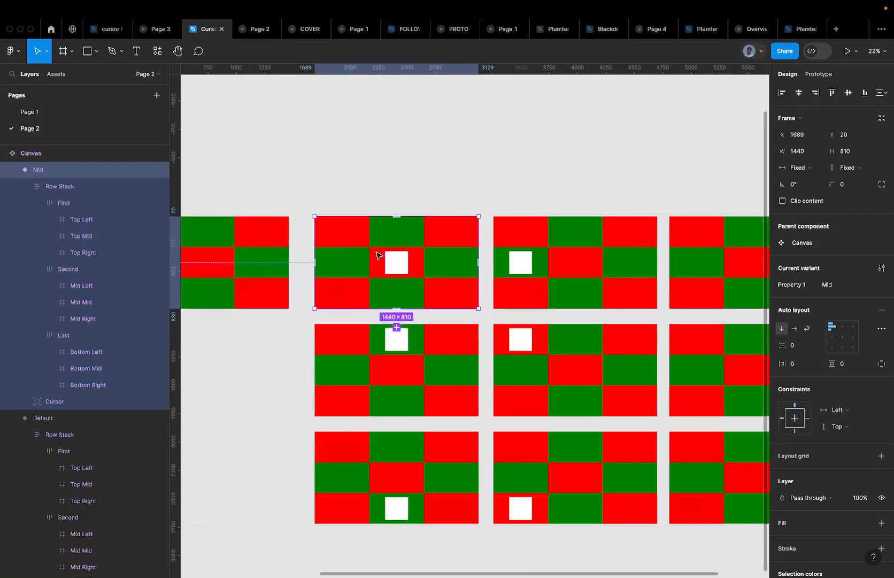
{"action": "scroll", "coordinate": [415, 210], "scroll_direction": "down", "scroll_amount": 2}
{"action": "left_click", "coordinate": [248, 207]}
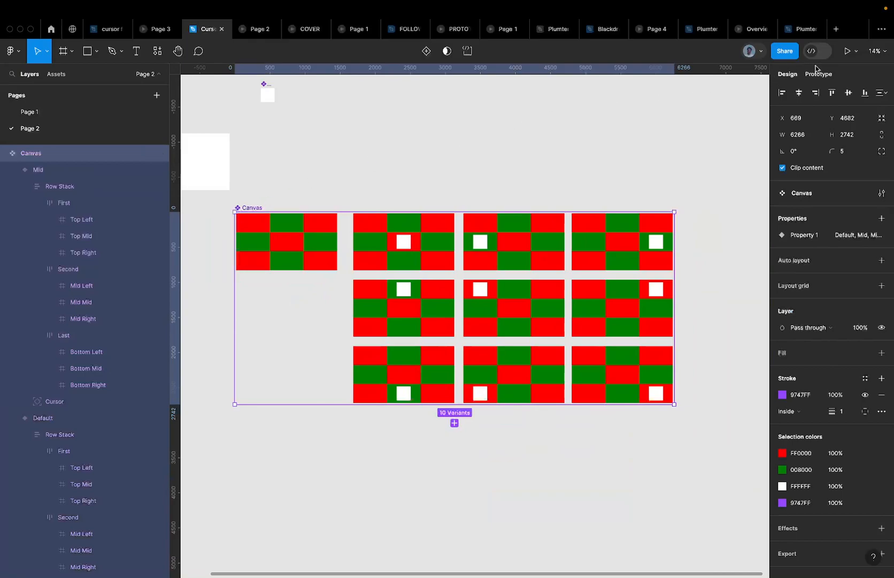
{"action": "scroll", "coordinate": [377, 232], "scroll_direction": "up", "scroll_amount": 4}
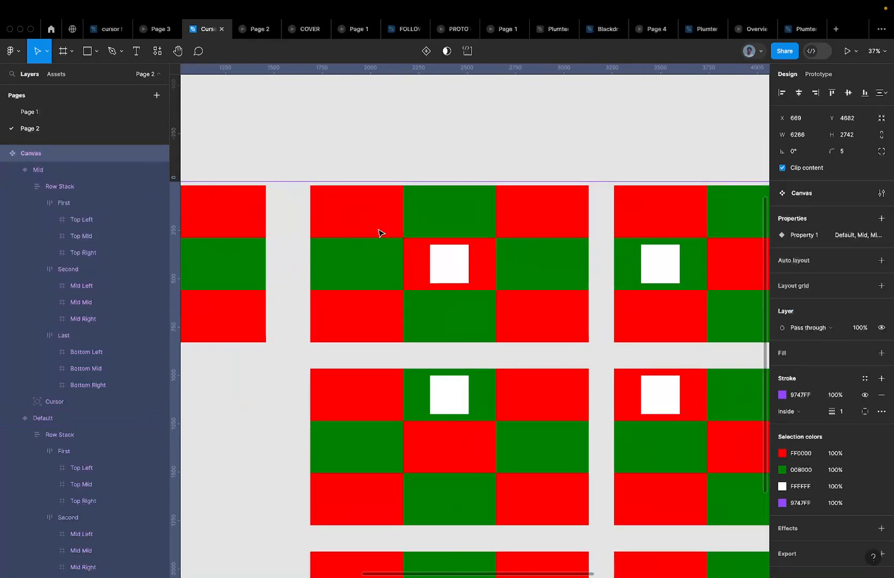
{"action": "left_click", "coordinate": [390, 236]}
{"action": "scroll", "coordinate": [391, 235], "scroll_direction": "down", "scroll_amount": 2}
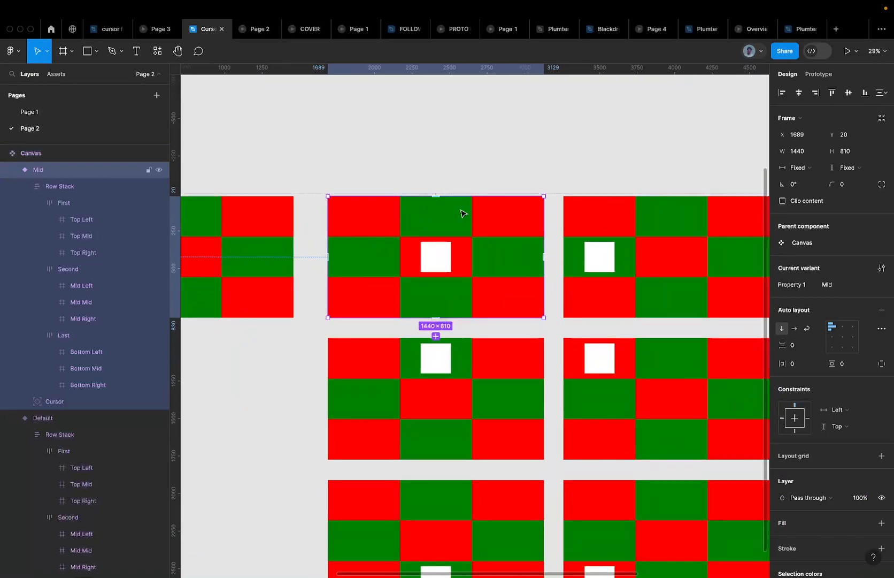
{"action": "scroll", "coordinate": [444, 227], "scroll_direction": "down", "scroll_amount": 2}
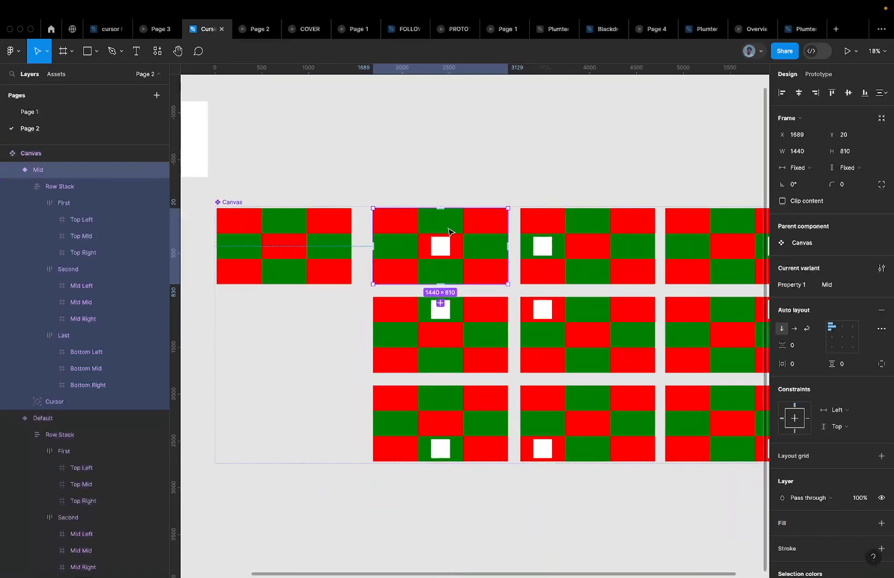
{"action": "scroll", "coordinate": [441, 230], "scroll_direction": "down", "scroll_amount": 1}
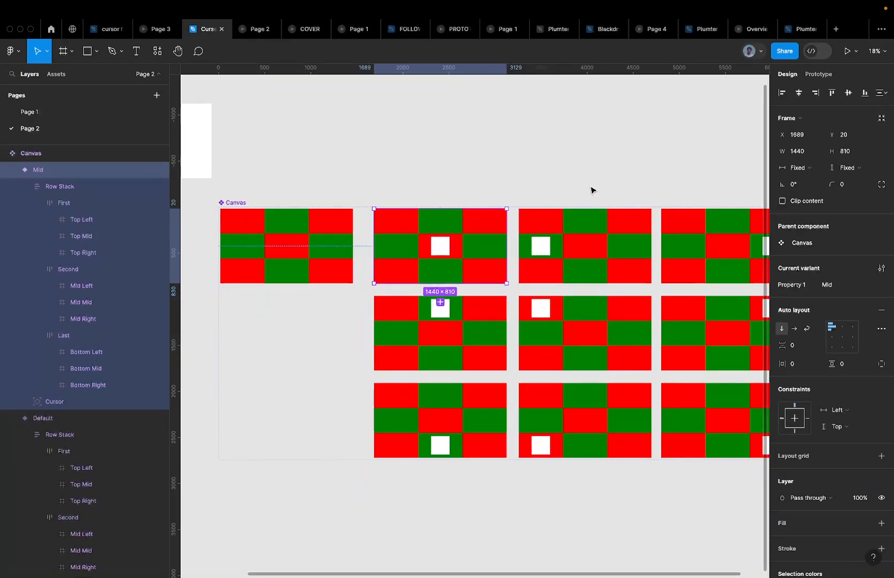
In the Prototype panel, select the Top Left cell inside the Mid variant's Row Stack
{"action": "left_click", "coordinate": [821, 74]}
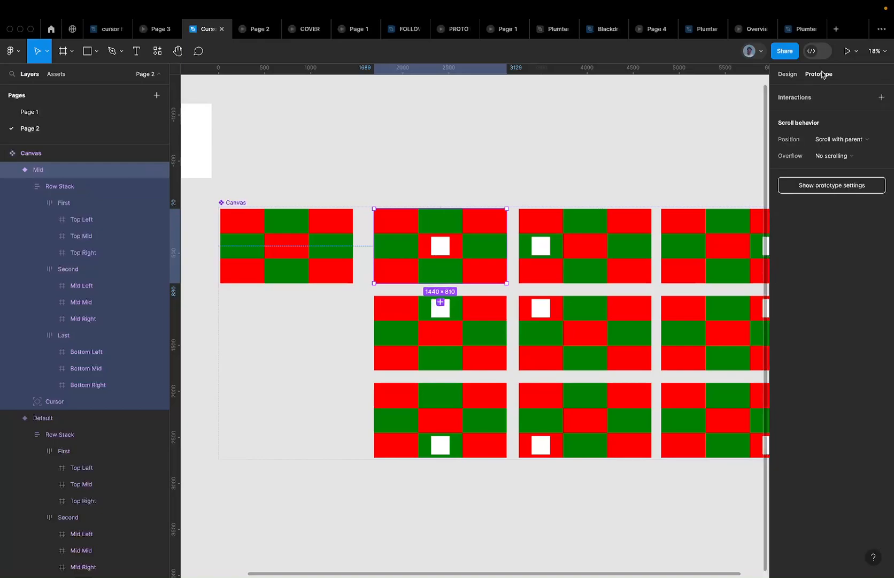
{"action": "double_click", "coordinate": [394, 226]}
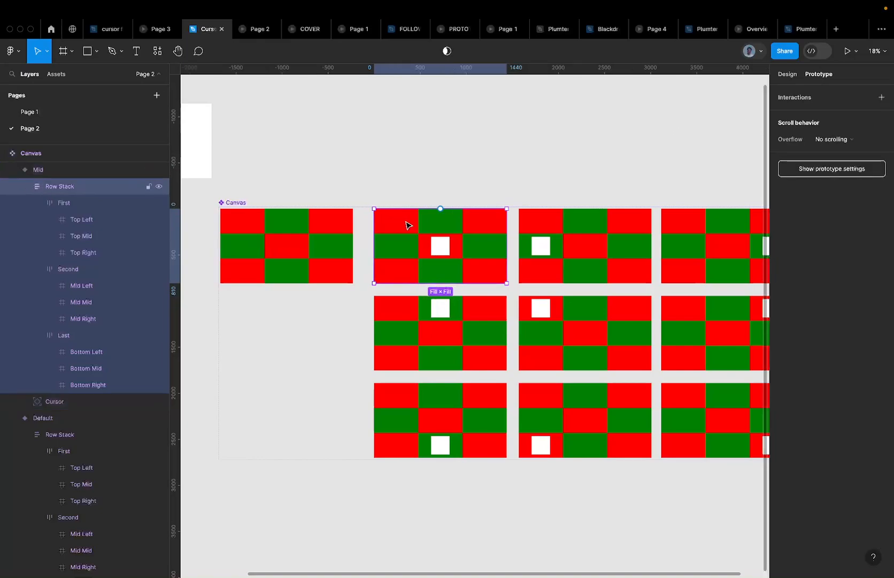
{"action": "left_click", "coordinate": [407, 226]}
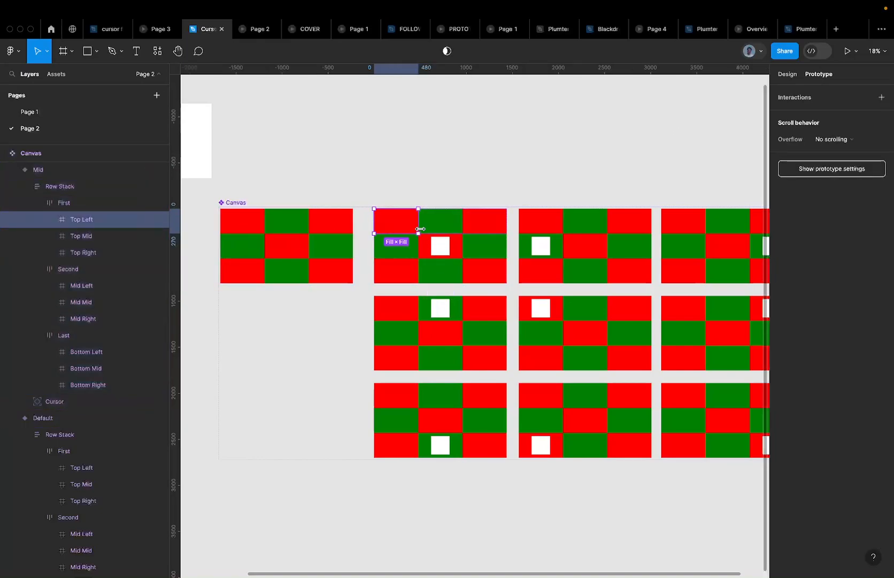
{"action": "scroll", "coordinate": [420, 229], "scroll_direction": "right", "scroll_amount": 2}
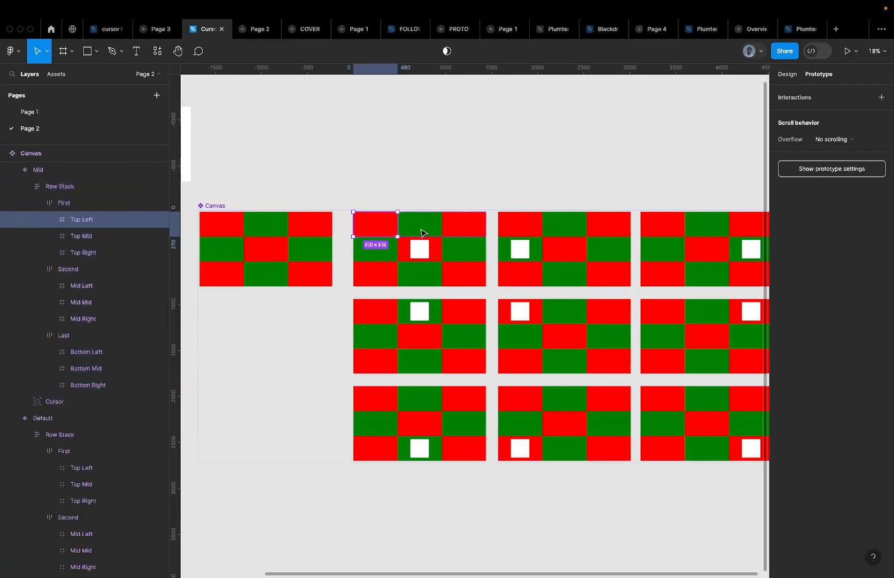
{"action": "scroll", "coordinate": [373, 235], "scroll_direction": "down", "scroll_amount": 2}
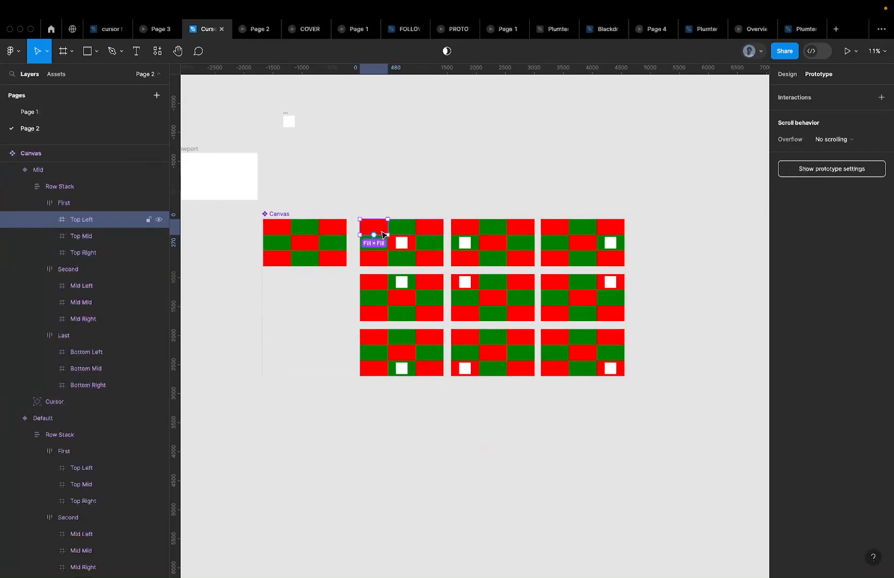
{"action": "scroll", "coordinate": [374, 227], "scroll_direction": "up", "scroll_amount": 3}
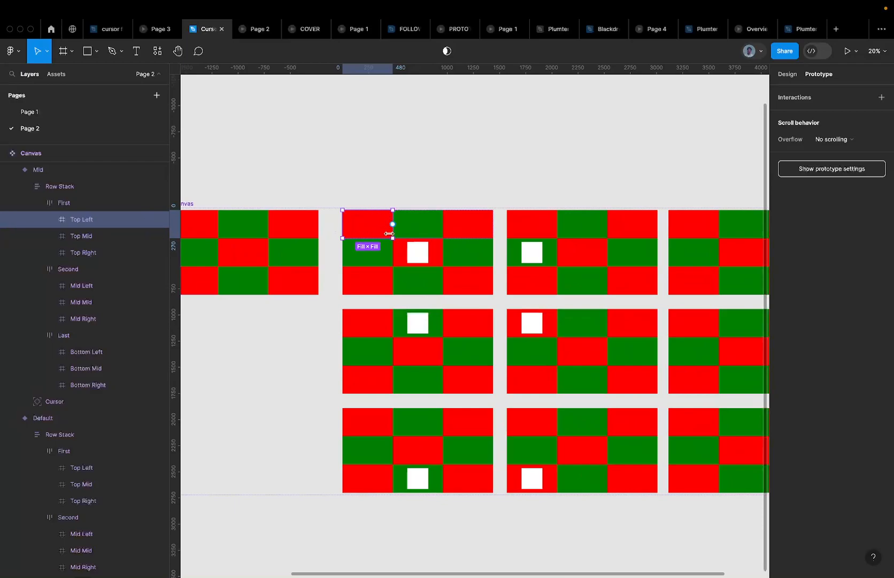
{"action": "scroll", "coordinate": [385, 225], "scroll_direction": "down", "scroll_amount": 2}
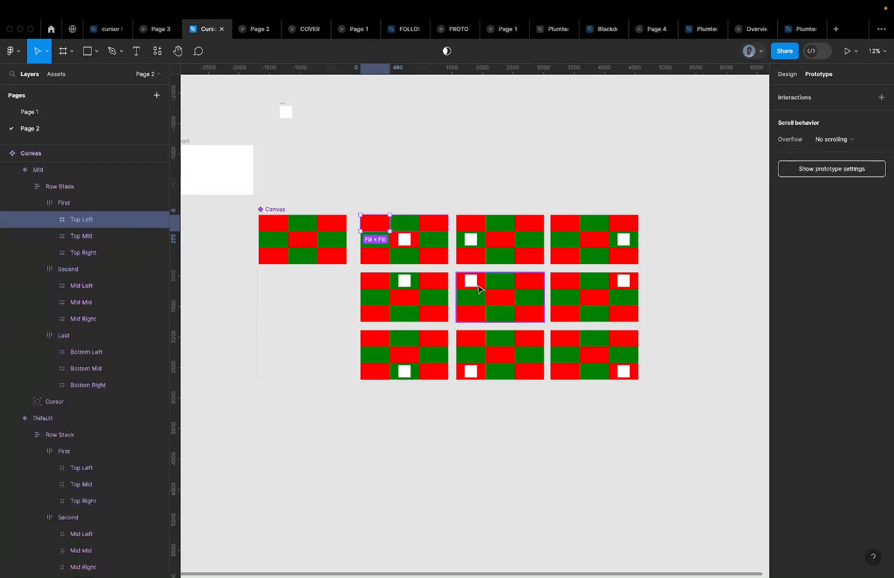
Link the Top Left and Top Mid cells to Mid Mid, and Top Right to Mid Right
{"action": "mouse_move", "coordinate": [390, 226]}
{"action": "left_click_drag", "start_coordinate": [389, 223], "coordinate": [496, 296]}
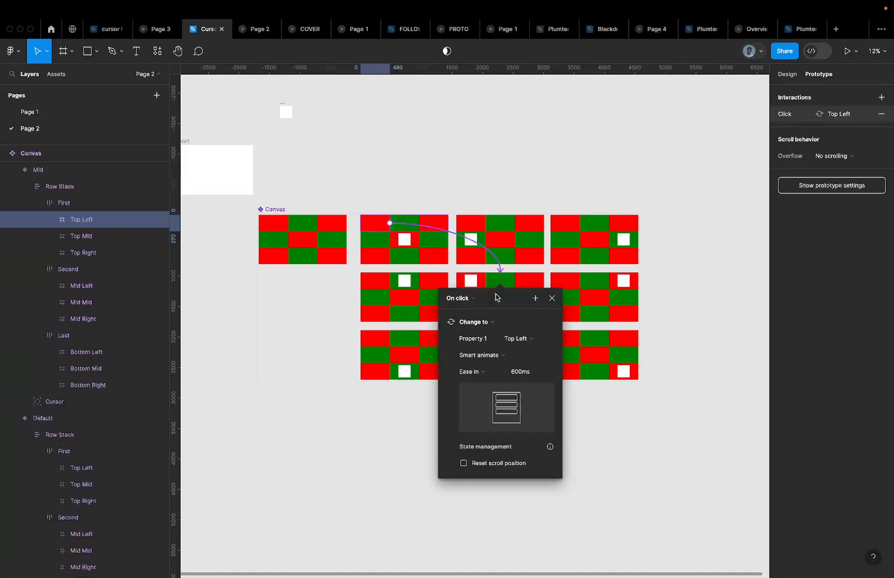
{"action": "left_click", "coordinate": [417, 223]}
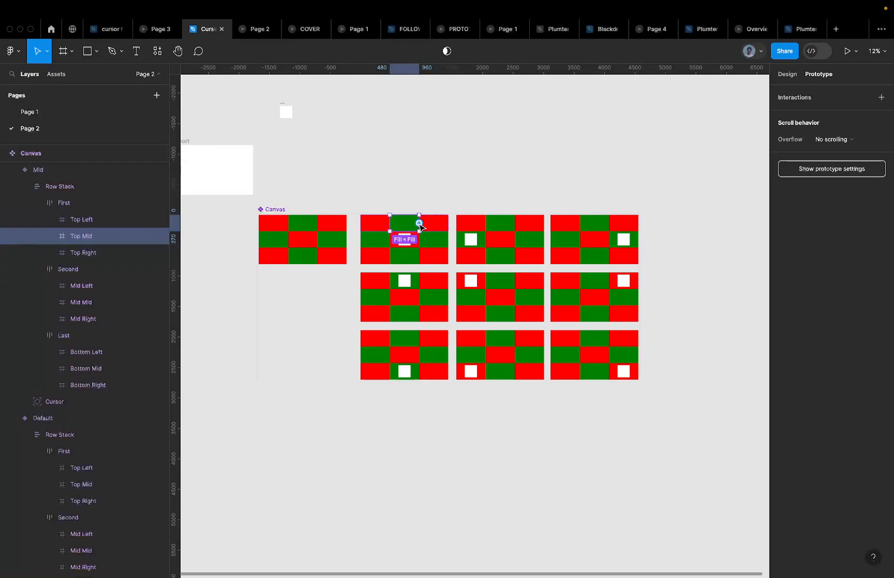
{"action": "left_click_drag", "start_coordinate": [419, 223], "coordinate": [394, 291]}
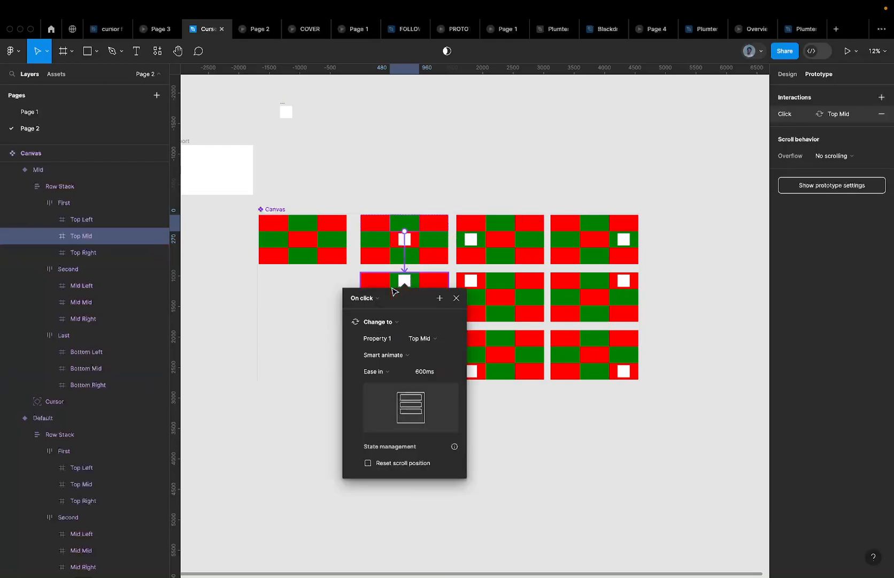
{"action": "left_click", "coordinate": [444, 225]}
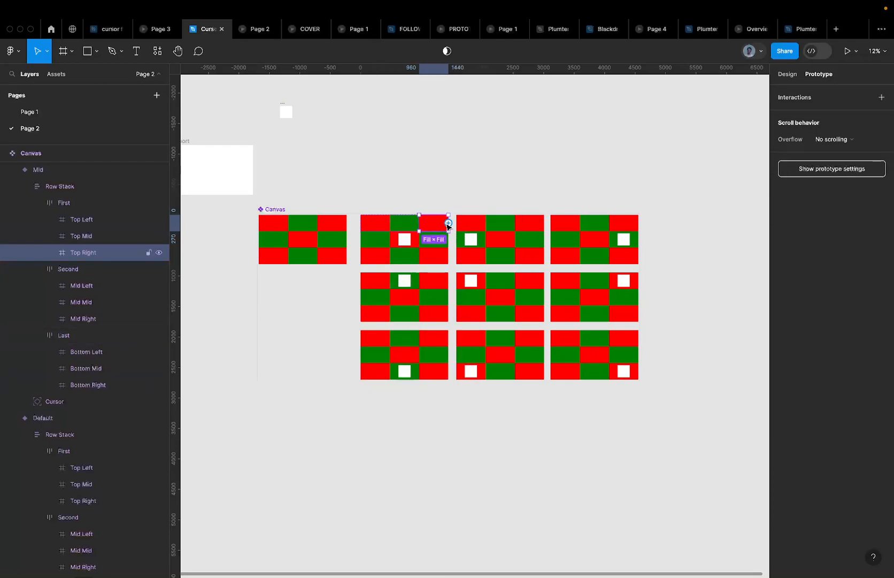
{"action": "left_click_drag", "start_coordinate": [448, 223], "coordinate": [614, 290]}
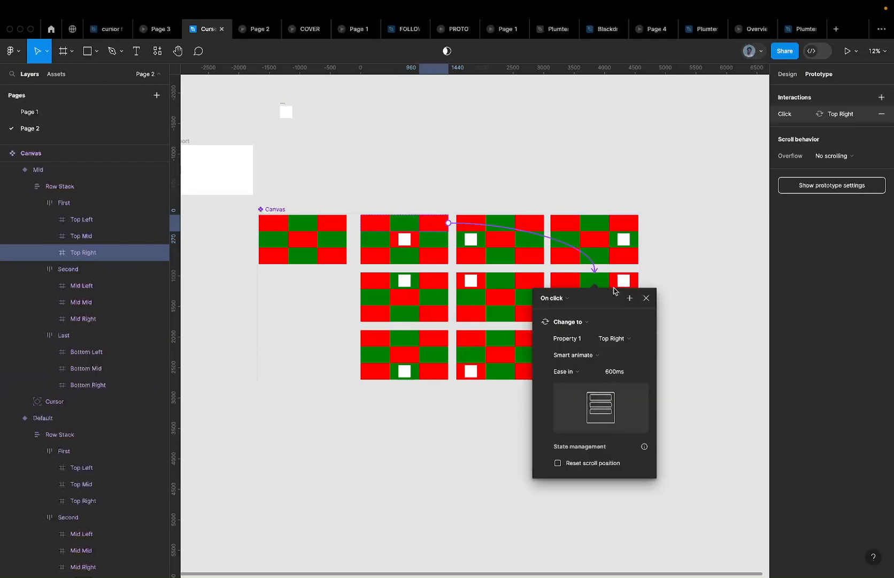
Link the Mid Left cell to the Mid Left variant and the Mid Right cell to Mid Right
{"action": "left_click", "coordinate": [371, 238]}
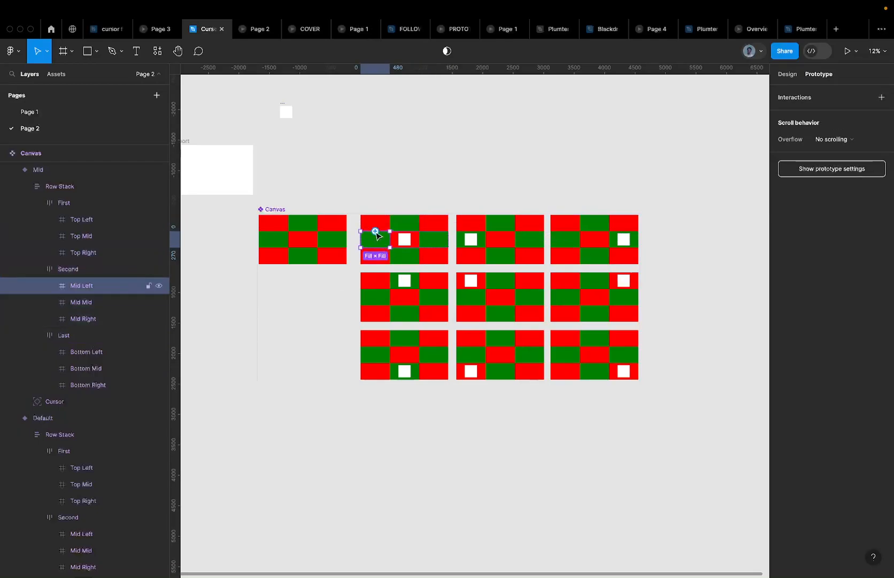
{"action": "left_click_drag", "start_coordinate": [375, 232], "coordinate": [471, 239]}
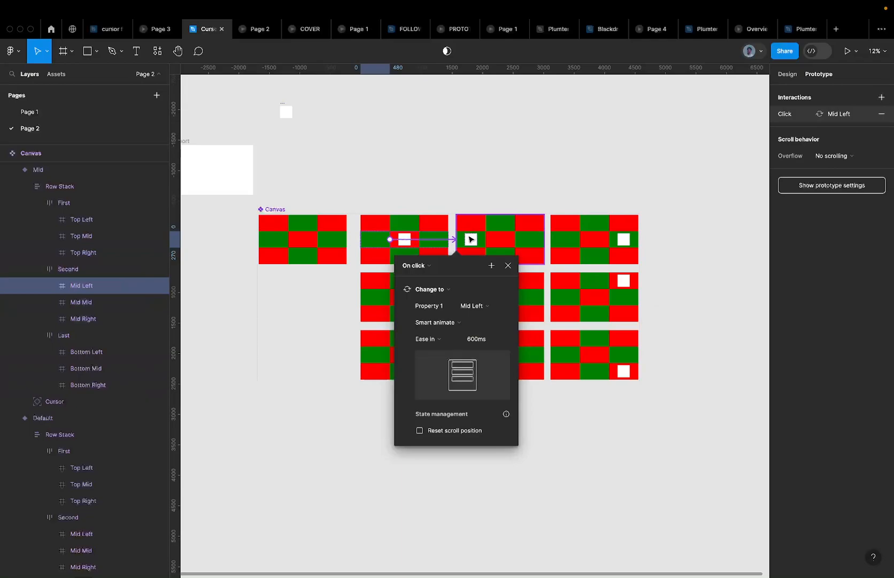
{"action": "left_click", "coordinate": [416, 239]}
{"action": "scroll", "coordinate": [416, 239], "scroll_direction": "up", "scroll_amount": 5}
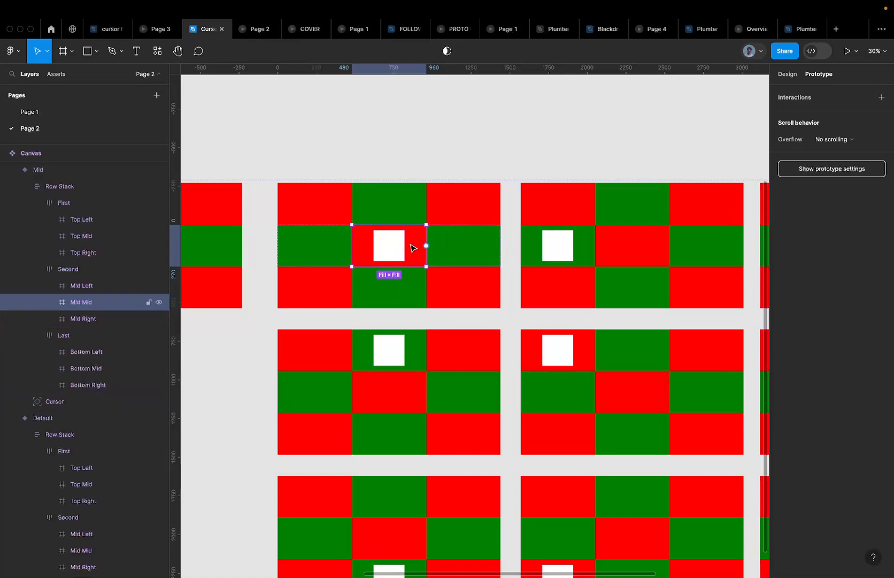
{"action": "scroll", "coordinate": [415, 247], "scroll_direction": "down", "scroll_amount": 2}
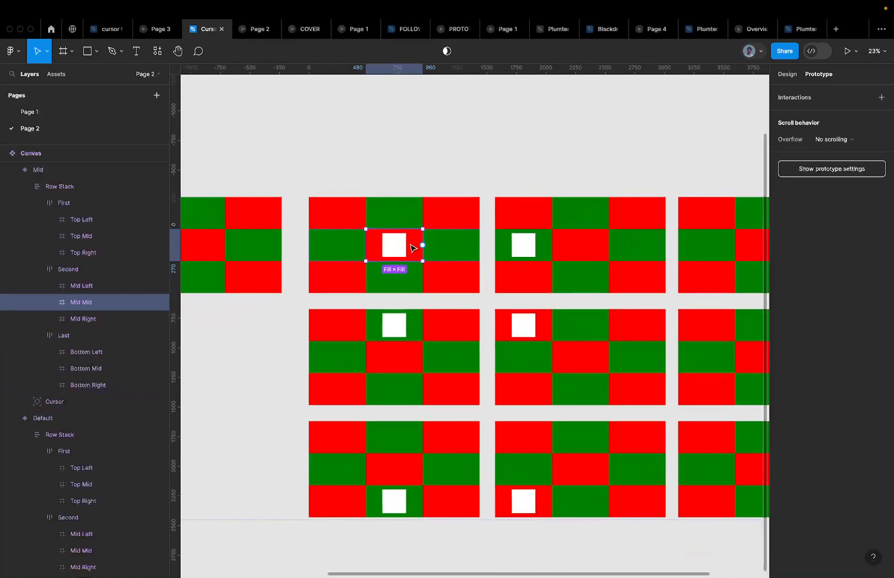
{"action": "left_click", "coordinate": [444, 246]}
{"action": "scroll", "coordinate": [444, 246], "scroll_direction": "down", "scroll_amount": 5}
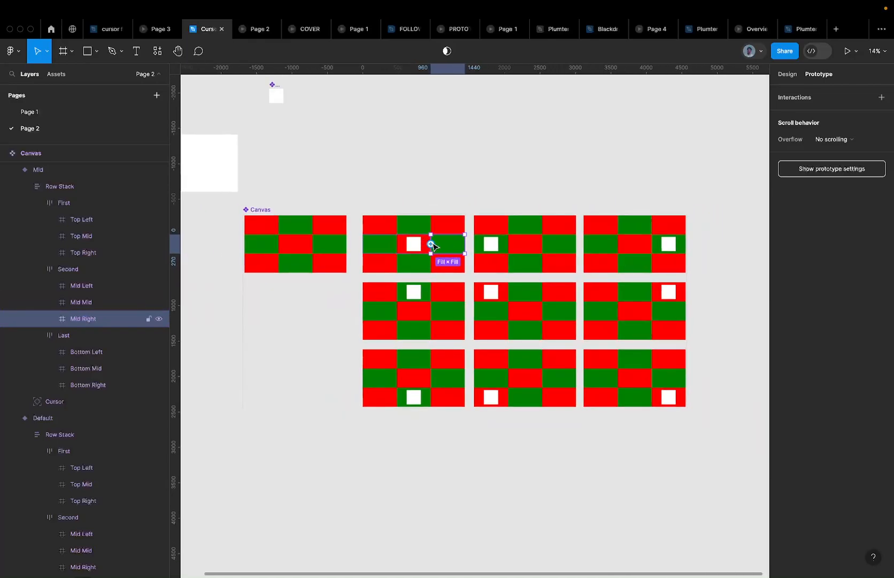
{"action": "left_click_drag", "start_coordinate": [431, 243], "coordinate": [633, 228]}
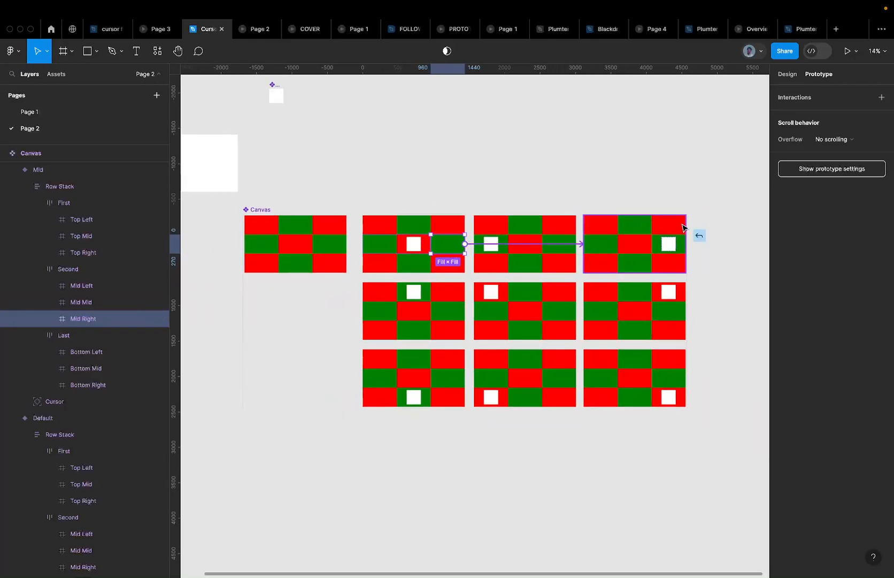
Link the Bottom Left, Bottom Mid and Bottom Right cells to their matching variants
{"action": "left_click", "coordinate": [381, 261]}
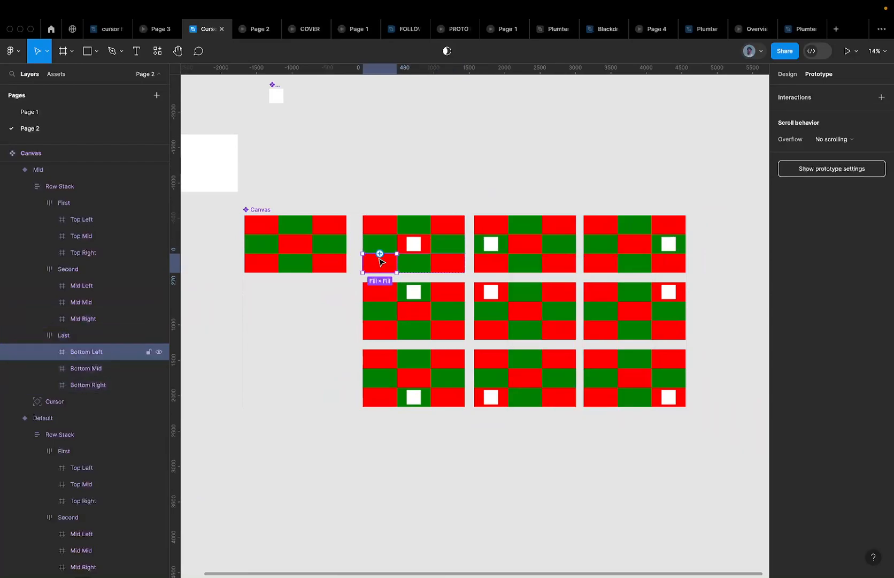
{"action": "scroll", "coordinate": [387, 268], "scroll_direction": "up", "scroll_amount": 3}
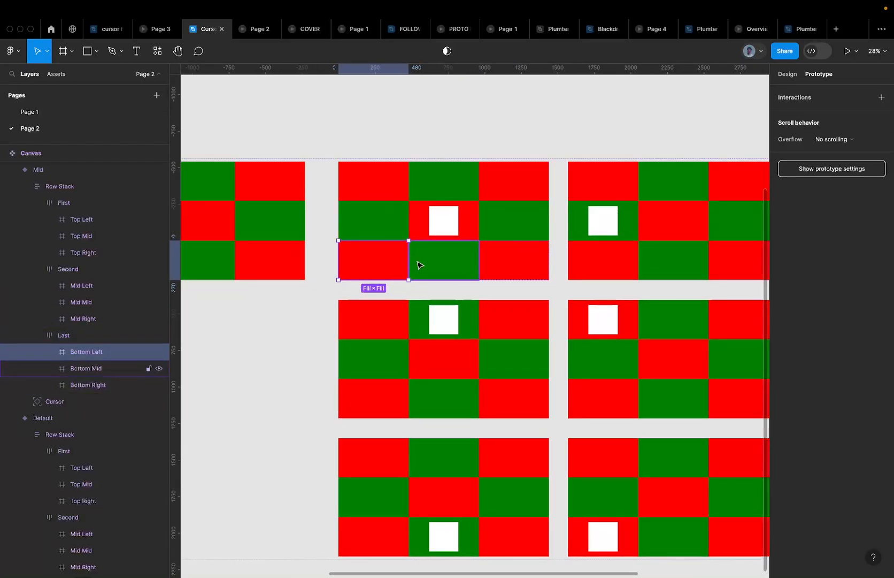
{"action": "scroll", "coordinate": [418, 263], "scroll_direction": "down", "scroll_amount": 2}
{"action": "left_click_drag", "start_coordinate": [412, 262], "coordinate": [601, 434]}
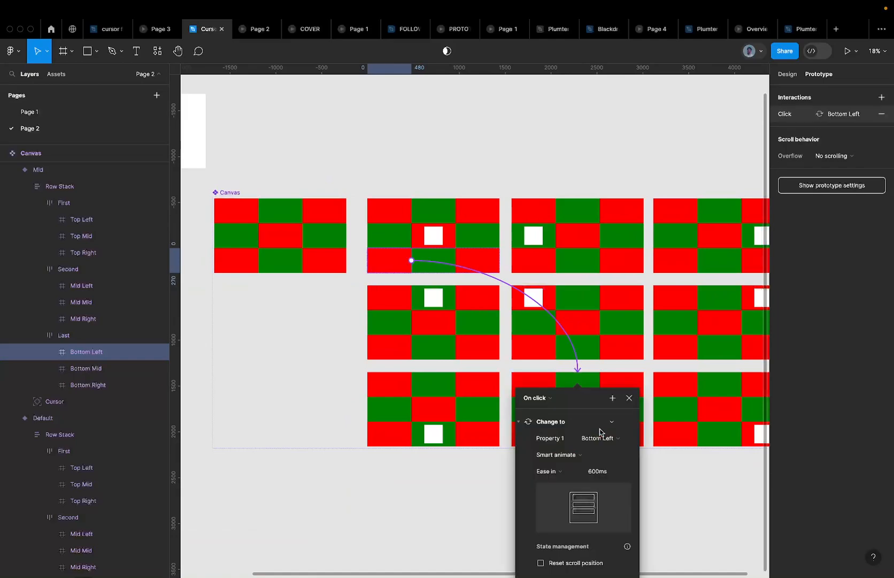
{"action": "left_click", "coordinate": [439, 270]}
{"action": "left_click_drag", "start_coordinate": [434, 273], "coordinate": [439, 439]}
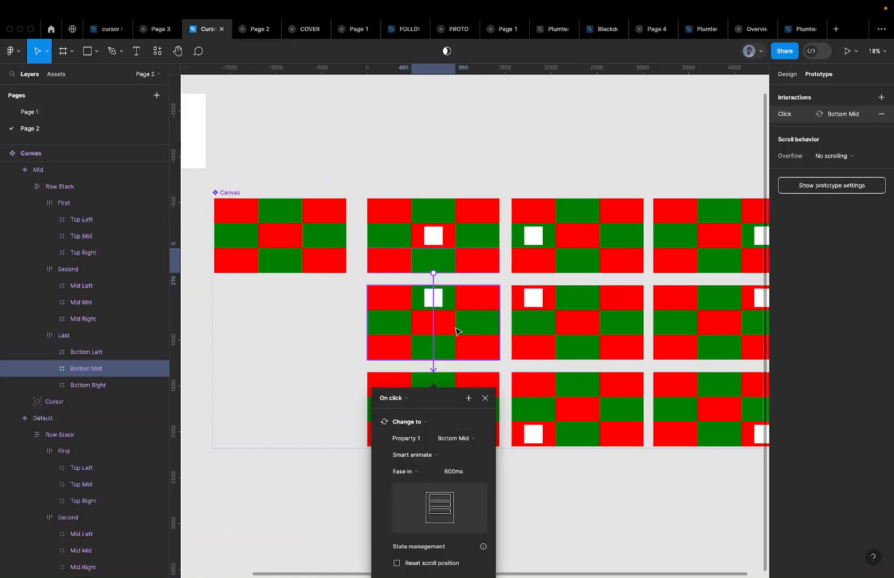
{"action": "left_click", "coordinate": [478, 256]}
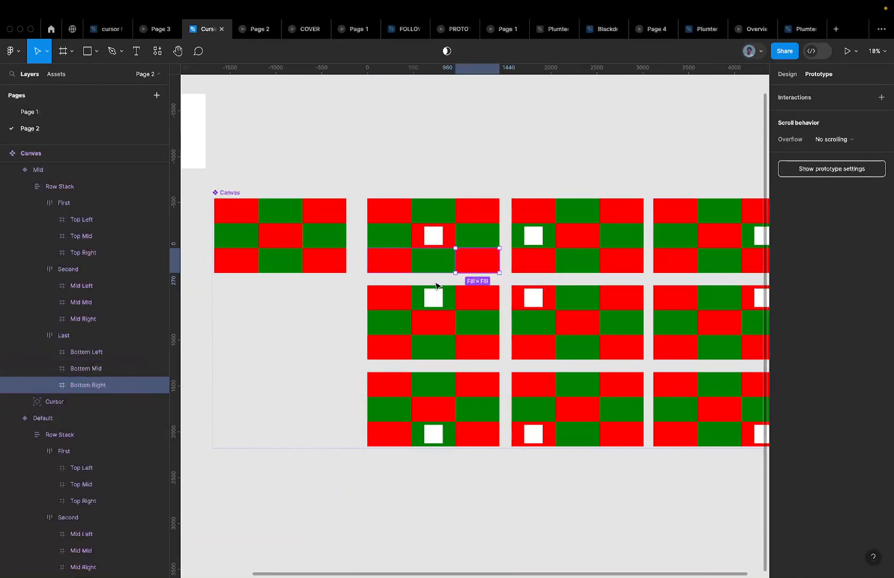
{"action": "scroll", "coordinate": [436, 280], "scroll_direction": "down", "scroll_amount": 5}
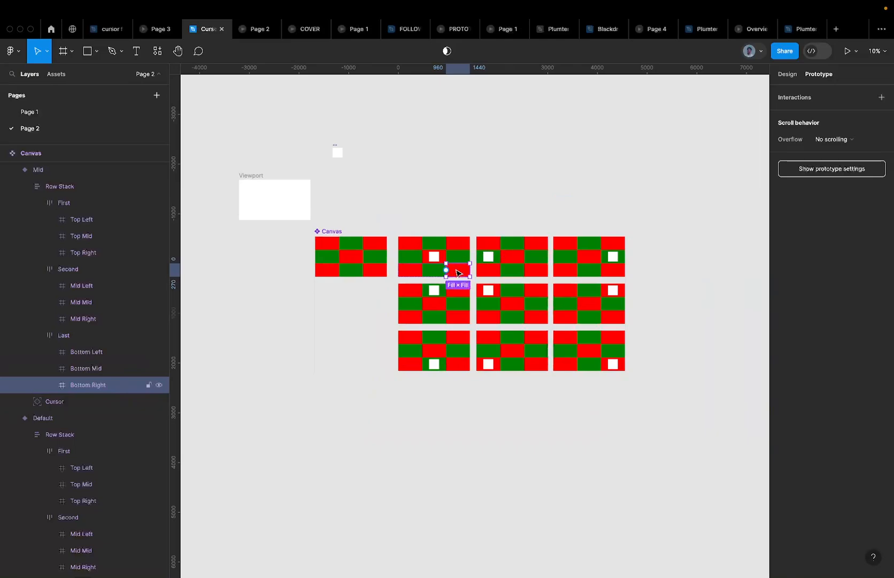
{"action": "scroll", "coordinate": [439, 267], "scroll_direction": "up", "scroll_amount": 5}
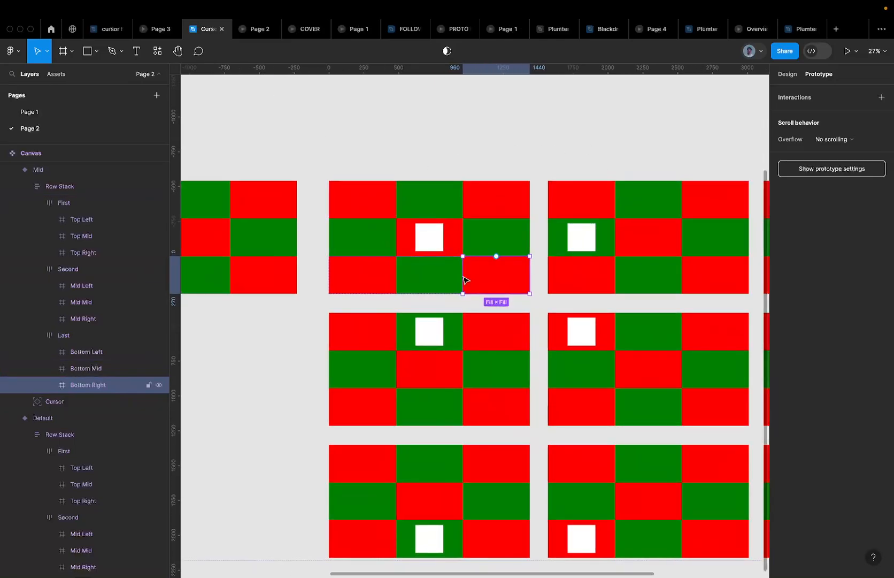
{"action": "scroll", "coordinate": [503, 241], "scroll_direction": "down", "scroll_amount": 3}
{"action": "mouse_move", "coordinate": [498, 257]}
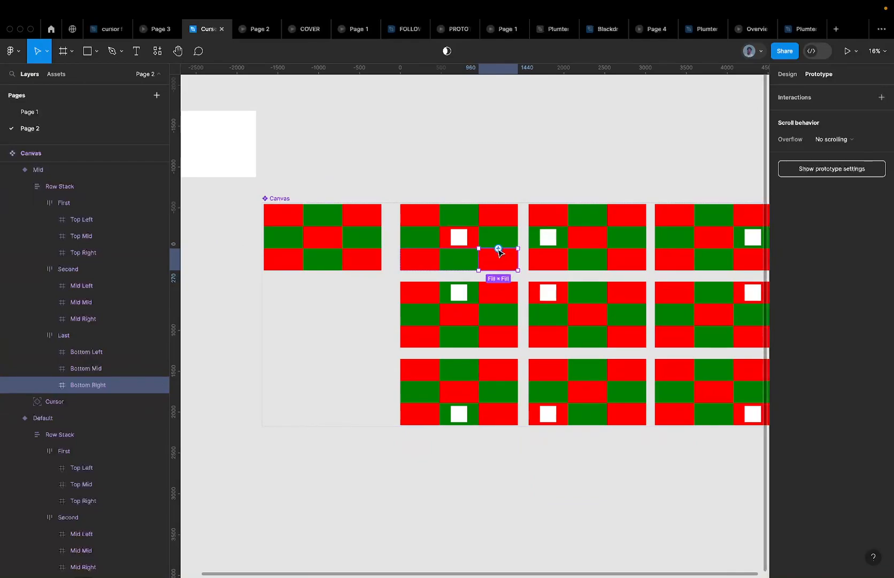
{"action": "left_click_drag", "start_coordinate": [499, 252], "coordinate": [663, 362]}
Close the interaction details and select the Mid Mid cell in the Second row
{"action": "scroll", "coordinate": [663, 362], "scroll_direction": "down", "scroll_amount": 5}
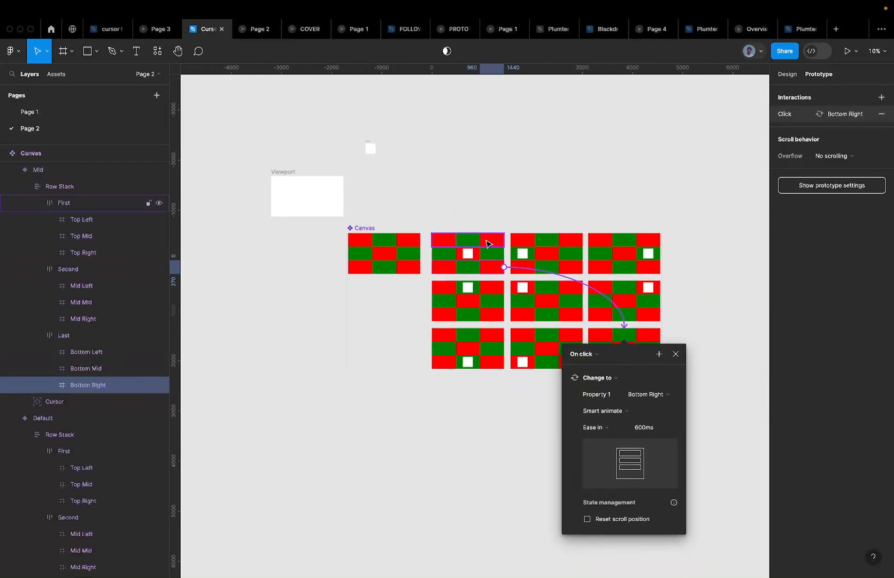
{"action": "left_click", "coordinate": [481, 245]}
{"action": "scroll", "coordinate": [481, 244], "scroll_direction": "up", "scroll_amount": 5}
{"action": "left_click", "coordinate": [485, 281]}
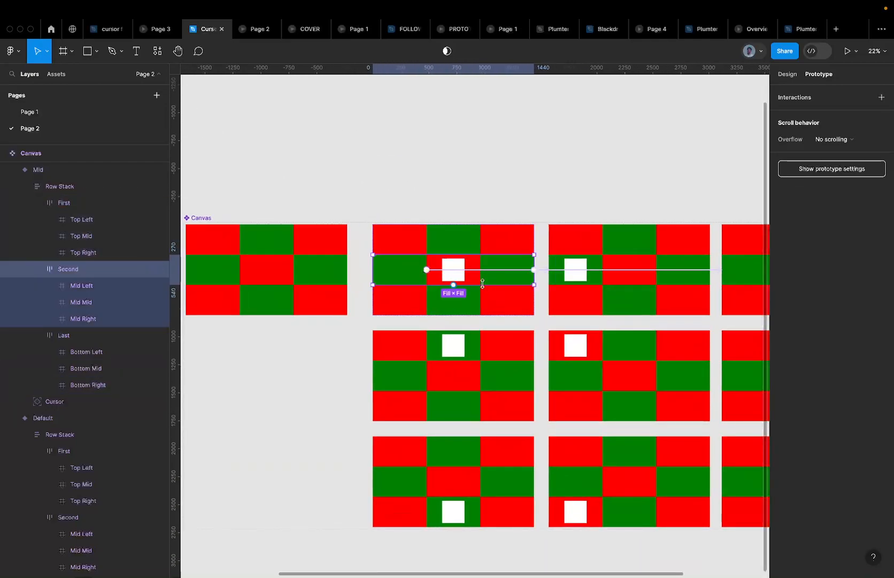
{"action": "left_click", "coordinate": [477, 278]}
{"action": "scroll", "coordinate": [480, 270], "scroll_direction": "up", "scroll_amount": 3}
{"action": "scroll", "coordinate": [482, 269], "scroll_direction": "down", "scroll_amount": 2}
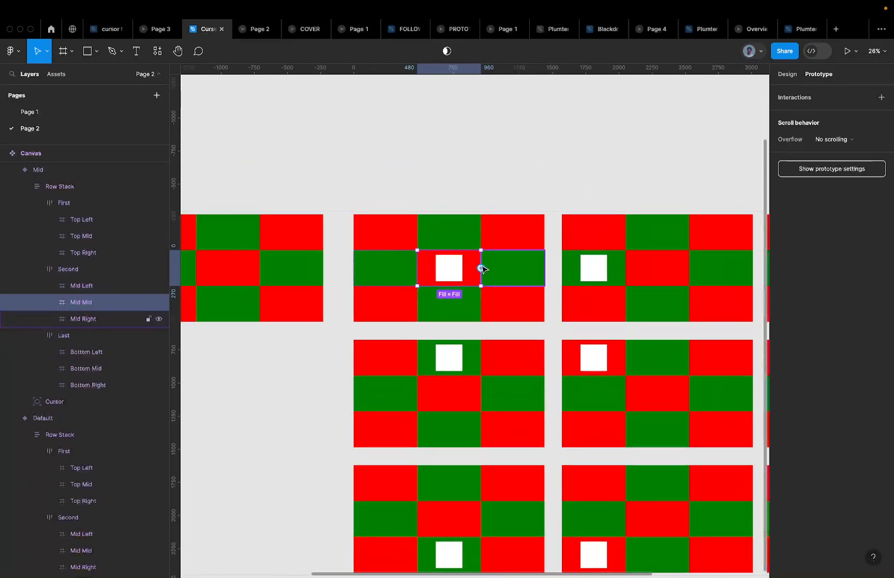
{"action": "scroll", "coordinate": [482, 269], "scroll_direction": "down", "scroll_amount": 3}
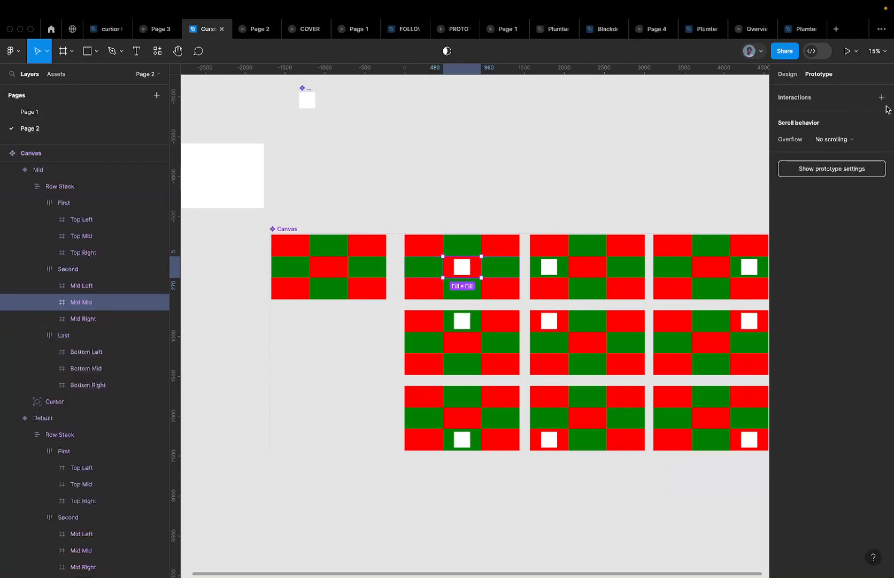
Add an On click Change to interaction on the Mid Mid cell, targeting the Mid variant
{"action": "mouse_move", "coordinate": [481, 266]}
{"action": "left_mouse_down"}
{"action": "mouse_move", "coordinate": [582, 266]}
{"action": "mouse_move", "coordinate": [525, 268]}
{"action": "mouse_move", "coordinate": [513, 273]}
{"action": "mouse_move", "coordinate": [517, 288]}
{"action": "mouse_move", "coordinate": [512, 277]}
{"action": "mouse_move", "coordinate": [523, 249]}
{"action": "mouse_move", "coordinate": [471, 289]}
{"action": "mouse_move", "coordinate": [519, 249]}
{"action": "mouse_move", "coordinate": [501, 272]}
{"action": "mouse_move", "coordinate": [482, 269]}
{"action": "left_mouse_up"}
{"action": "left_click", "coordinate": [882, 96]}
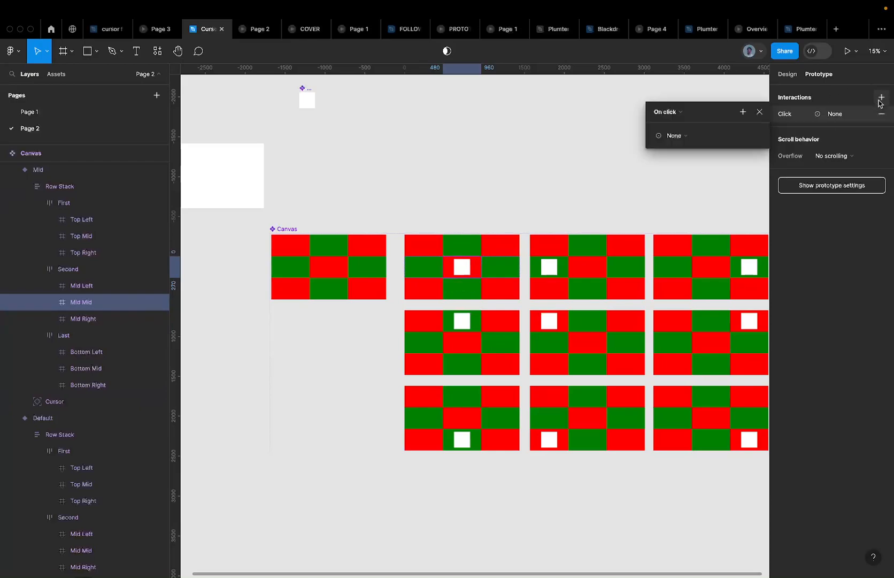
{"action": "left_click", "coordinate": [683, 135]}
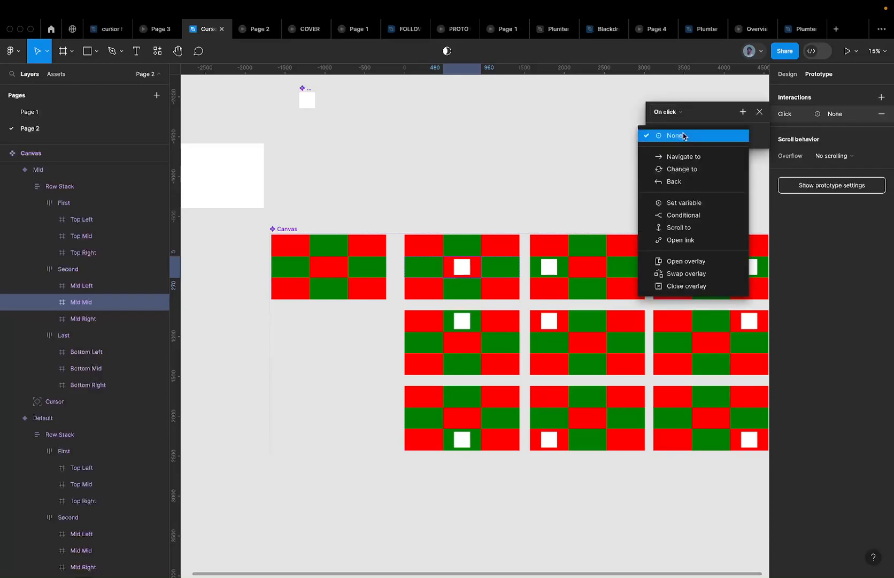
{"action": "left_click", "coordinate": [682, 169]}
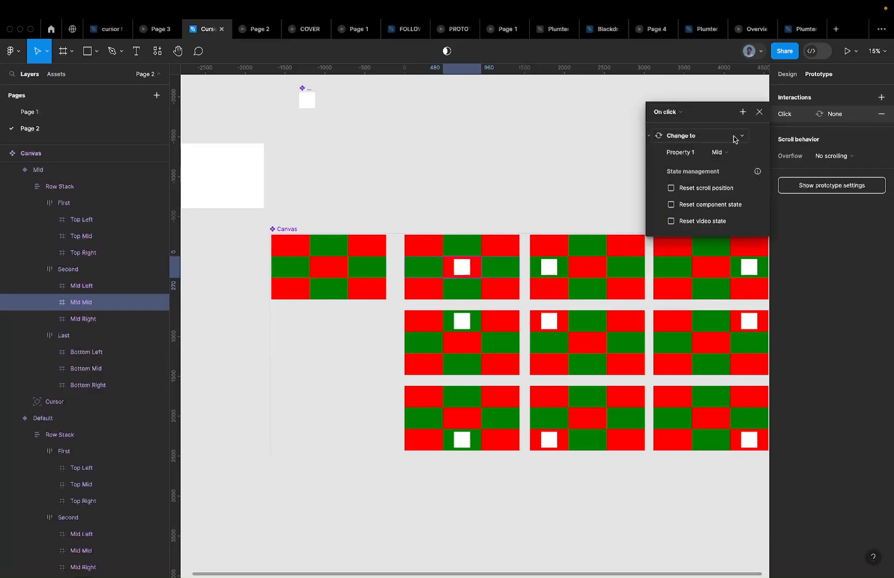
{"action": "left_click", "coordinate": [726, 154]}
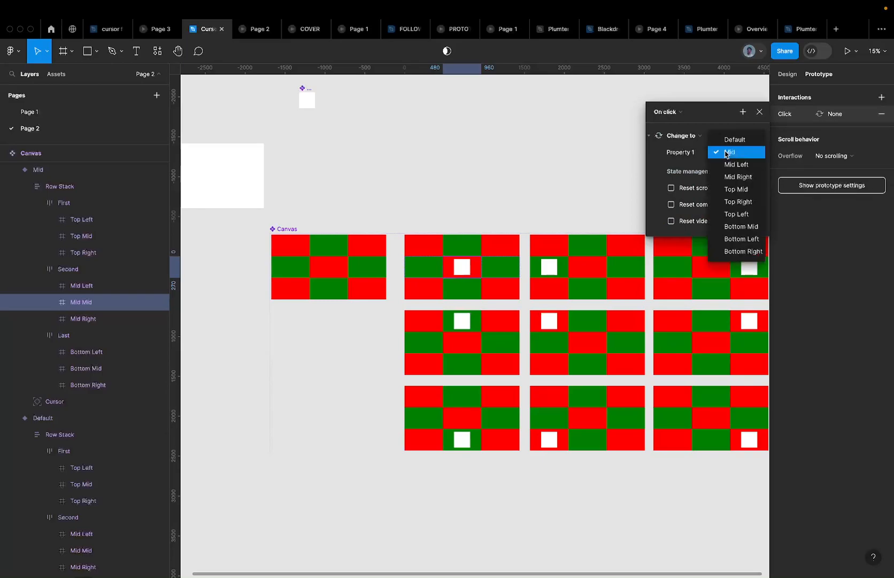
{"action": "left_click", "coordinate": [725, 154]}
{"action": "left_click", "coordinate": [721, 154]}
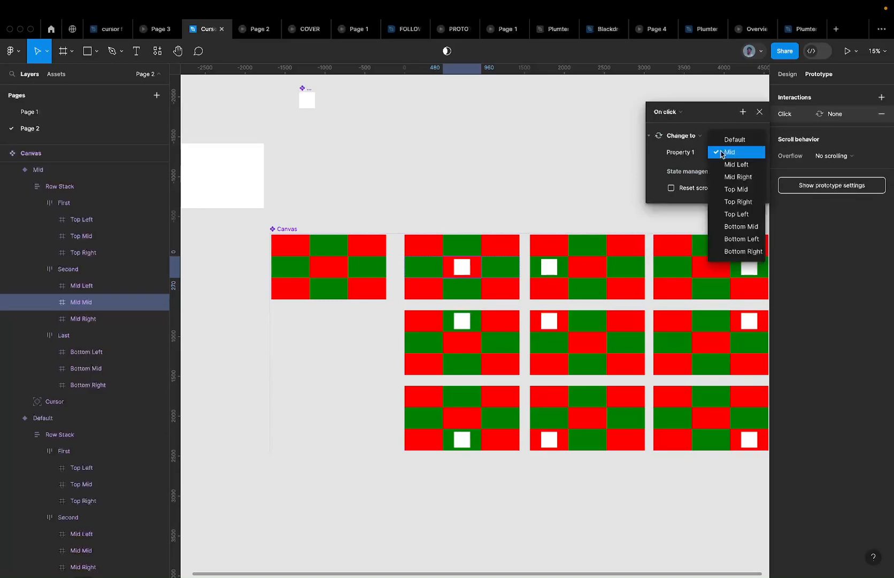
{"action": "left_click", "coordinate": [721, 154]}
{"action": "scroll", "coordinate": [493, 253], "scroll_direction": "up", "scroll_amount": 5}
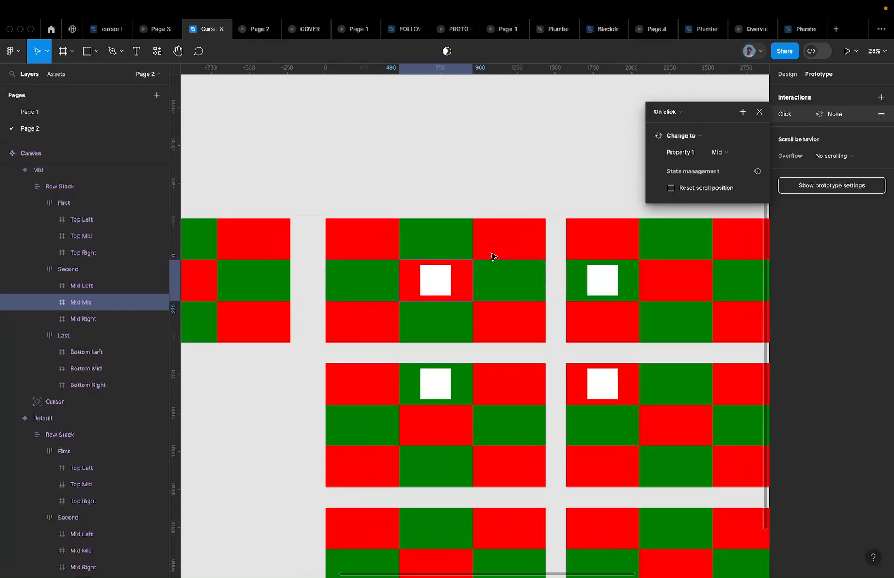
{"action": "scroll", "coordinate": [428, 256], "scroll_direction": "down", "scroll_amount": 3}
{"action": "scroll", "coordinate": [429, 257], "scroll_direction": "down", "scroll_amount": 2}
{"action": "left_click", "coordinate": [557, 268]}
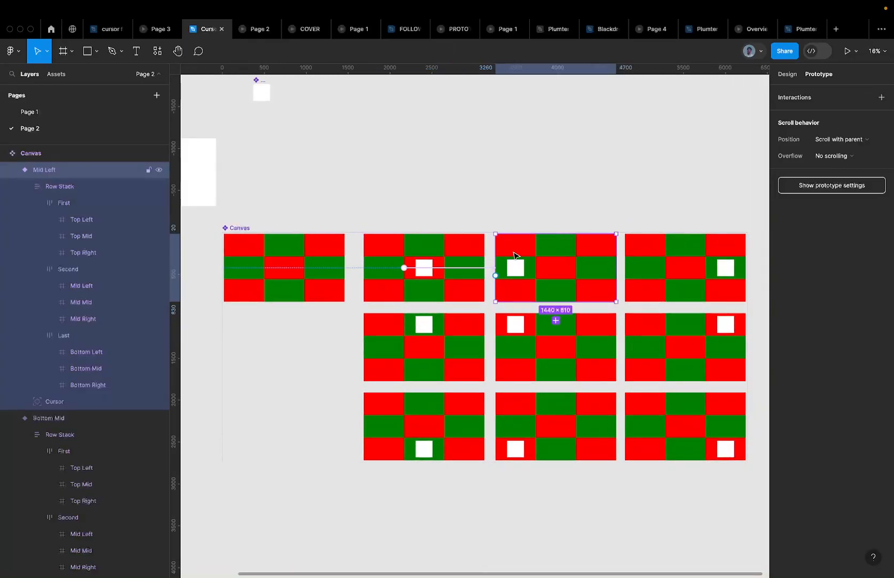
Reselect the Mid Mid cell, check the Navigate to options, and delete its click interaction
{"action": "left_click", "coordinate": [422, 266]}
{"action": "scroll", "coordinate": [423, 266], "scroll_direction": "up", "scroll_amount": 5}
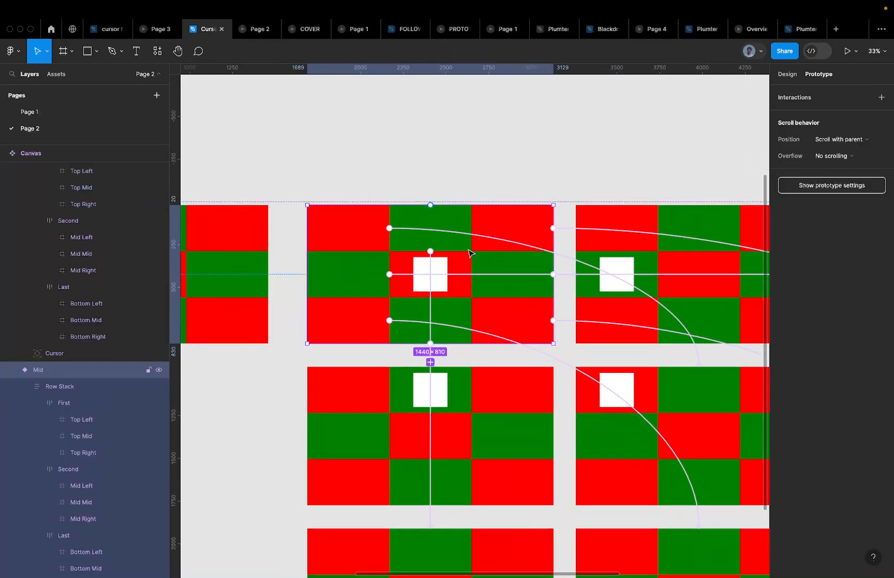
{"action": "double_click", "coordinate": [458, 263]}
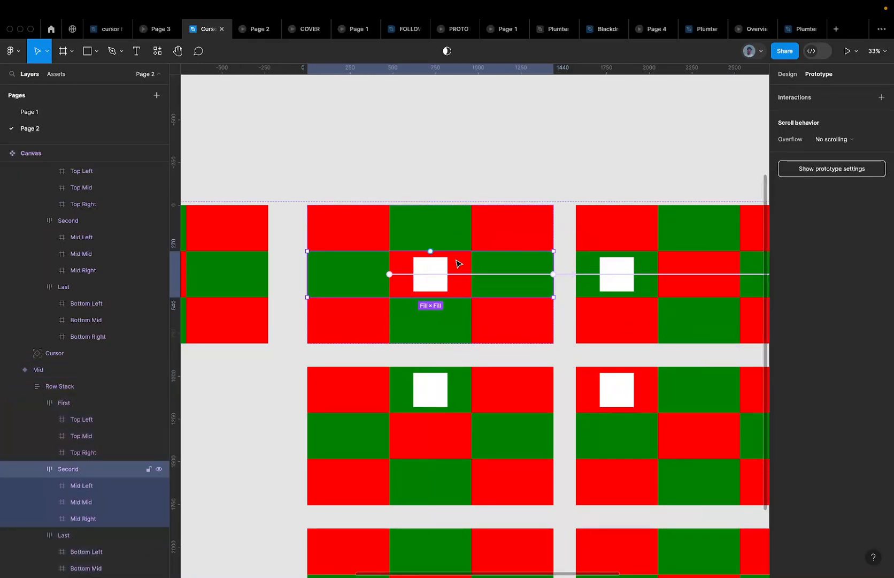
{"action": "double_click", "coordinate": [459, 262]}
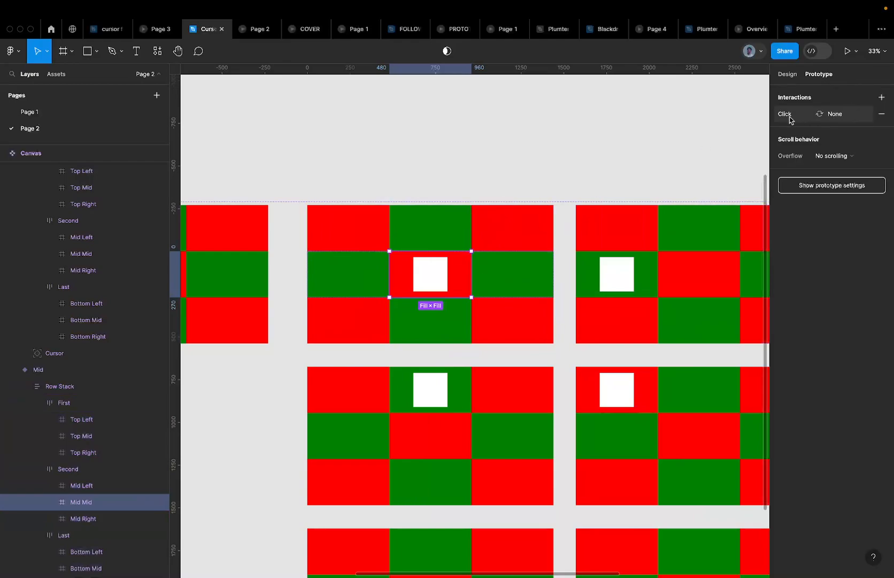
{"action": "left_click", "coordinate": [841, 116]}
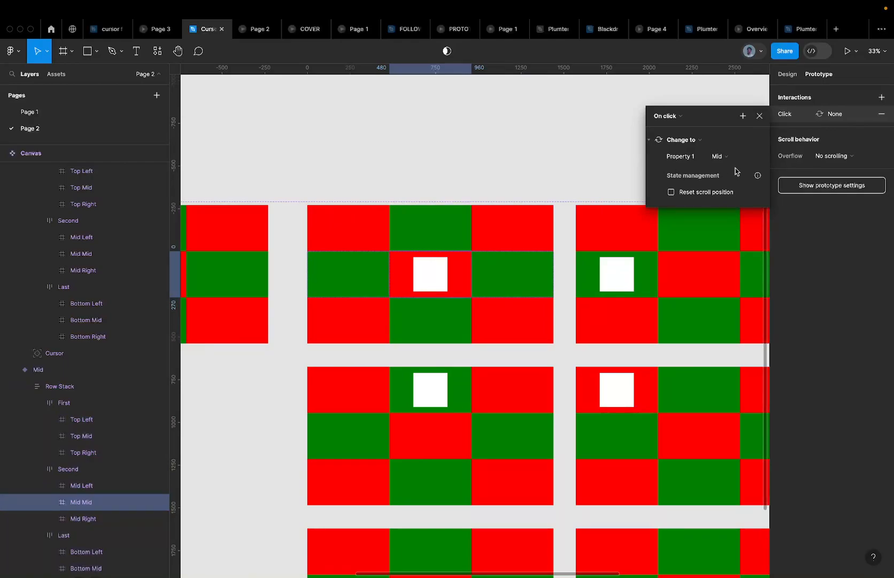
{"action": "left_click", "coordinate": [677, 142]}
{"action": "left_click", "coordinate": [684, 130]}
{"action": "left_click", "coordinate": [690, 140]}
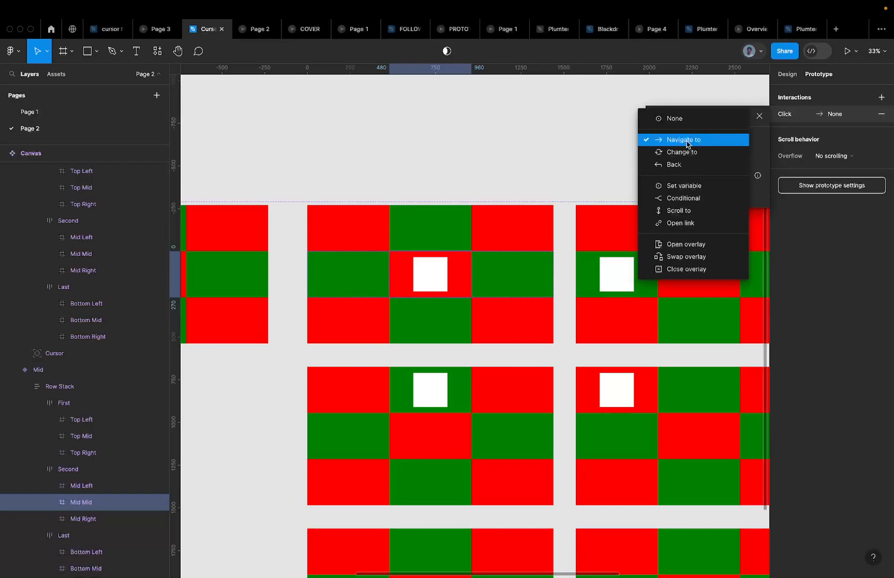
{"action": "left_click", "coordinate": [688, 140]}
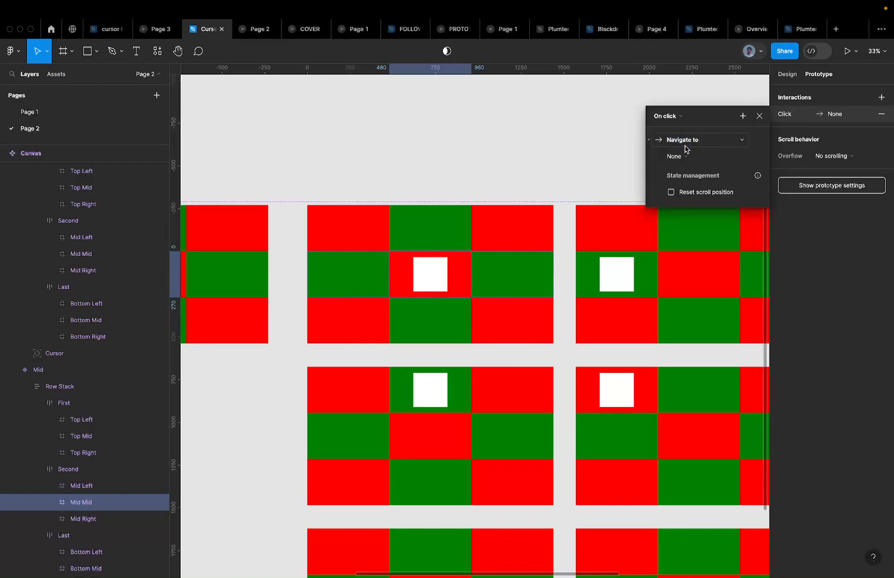
{"action": "left_click", "coordinate": [685, 155]}
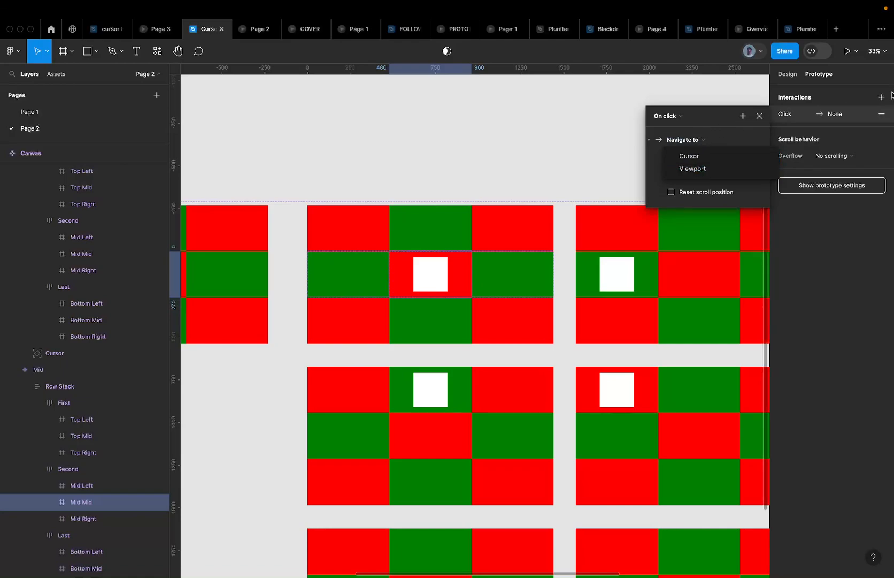
{"action": "left_click", "coordinate": [884, 114]}
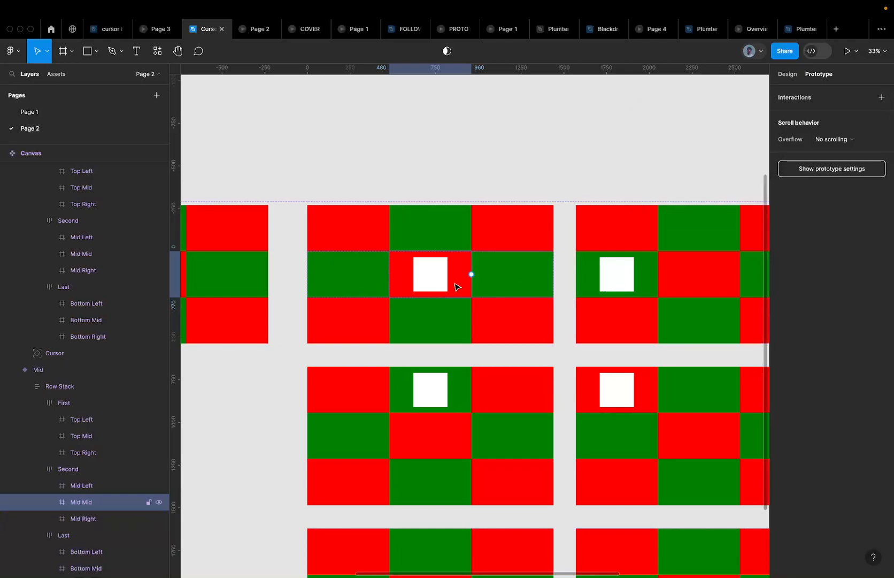
Select the Mid Mid cell in the Mid Left variant's Second row
{"action": "left_click", "coordinate": [489, 283]}
{"action": "left_click", "coordinate": [464, 292]}
{"action": "scroll", "coordinate": [464, 292], "scroll_direction": "down", "scroll_amount": 3}
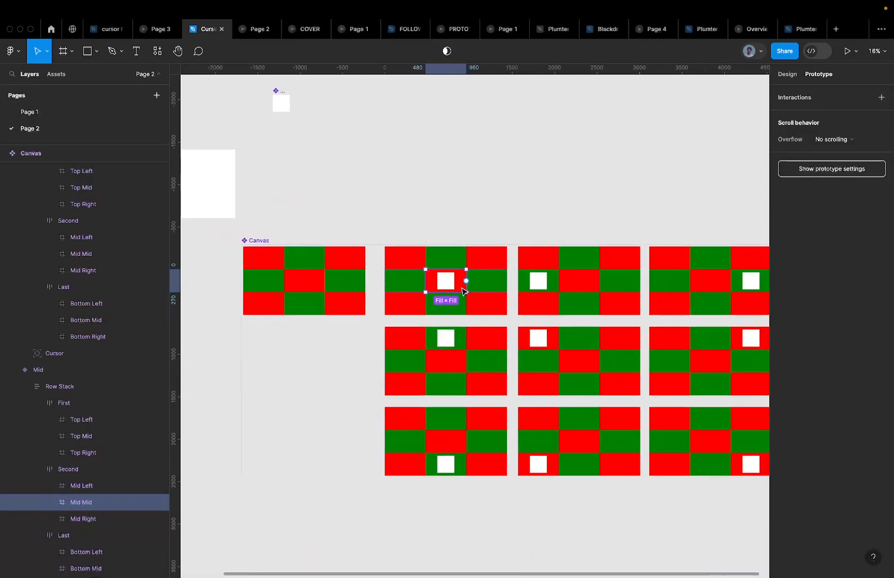
{"action": "left_click", "coordinate": [573, 281]}
{"action": "left_click", "coordinate": [572, 282]}
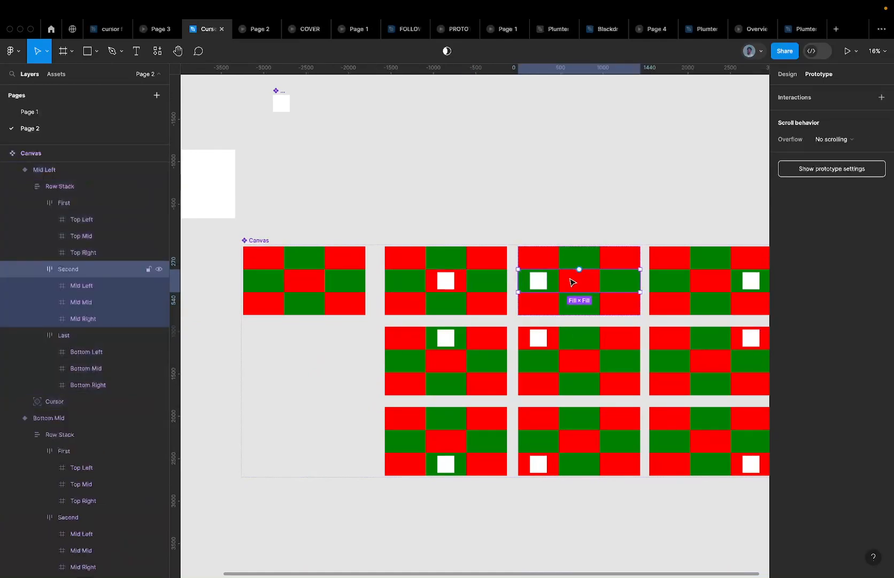
{"action": "left_click", "coordinate": [572, 282]}
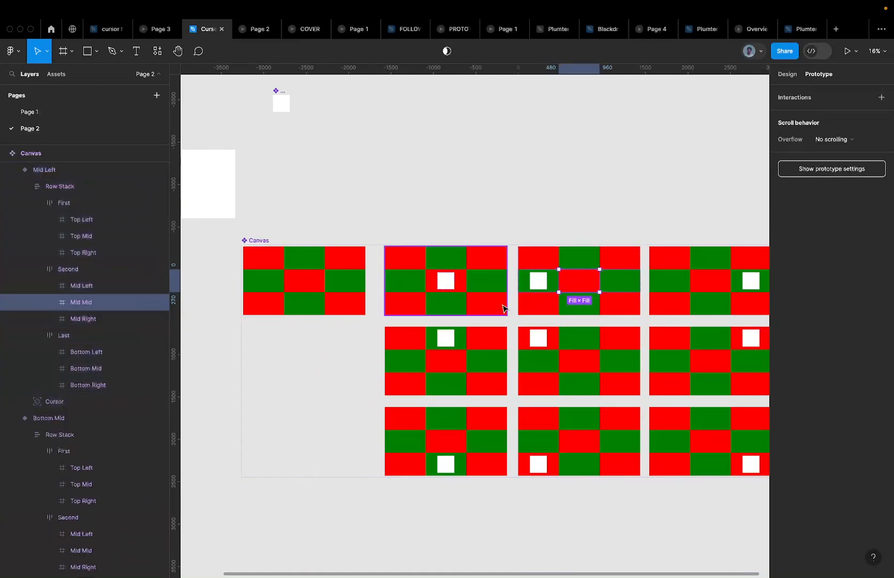
{"action": "scroll", "coordinate": [600, 287], "scroll_direction": "up", "scroll_amount": 2}
{"action": "scroll", "coordinate": [600, 288], "scroll_direction": "up", "scroll_amount": 1}
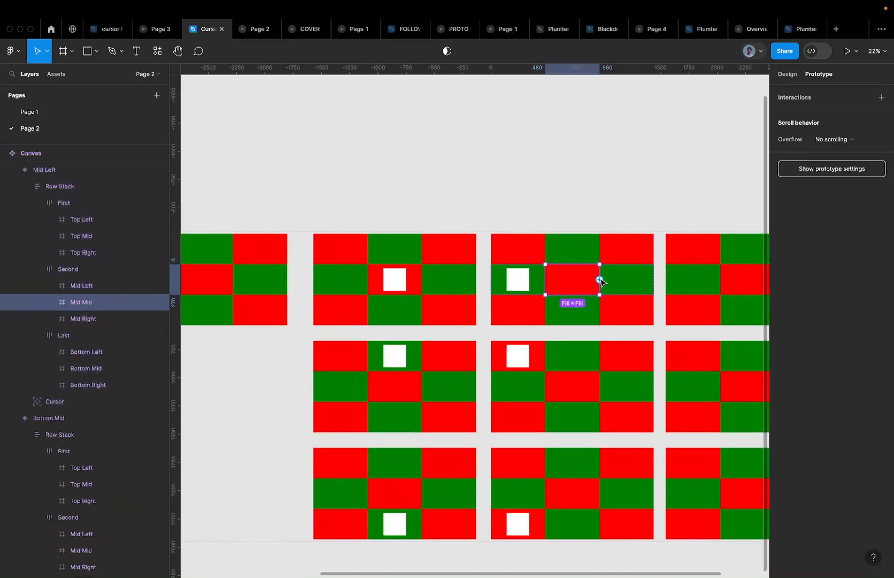
Link that cell to the Mid variant on click with Smart animate, Ease in, 600ms
{"action": "left_click_drag", "start_coordinate": [600, 280], "coordinate": [443, 301]}
{"action": "scroll", "coordinate": [443, 299], "scroll_direction": "down", "scroll_amount": 2}
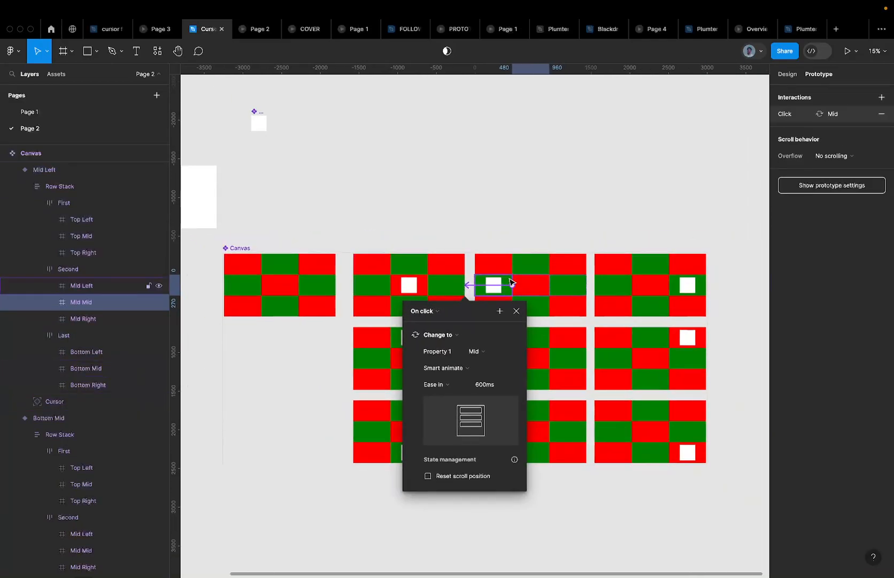
{"action": "left_click", "coordinate": [528, 278]}
{"action": "scroll", "coordinate": [526, 281], "scroll_direction": "up", "scroll_amount": 3}
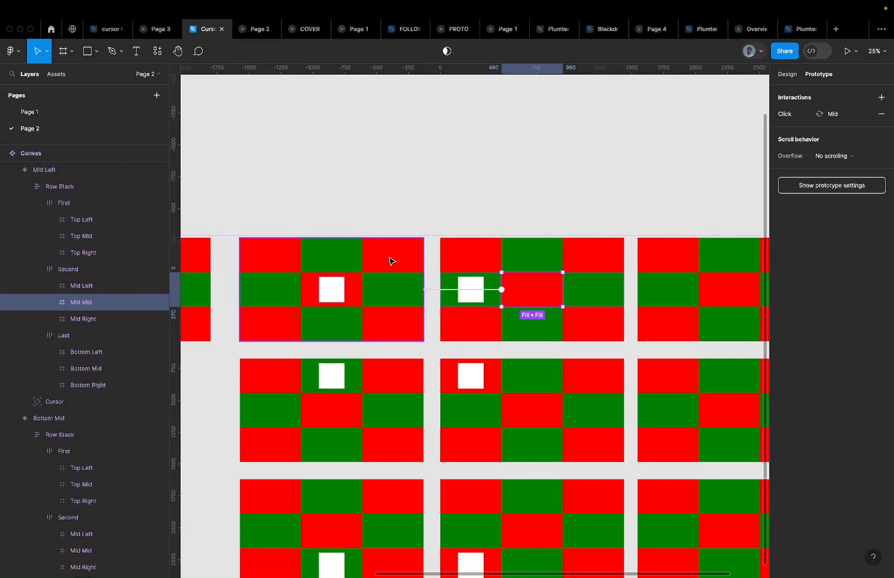
{"action": "left_click", "coordinate": [354, 289]}
{"action": "left_click", "coordinate": [356, 290], "text": "super"}
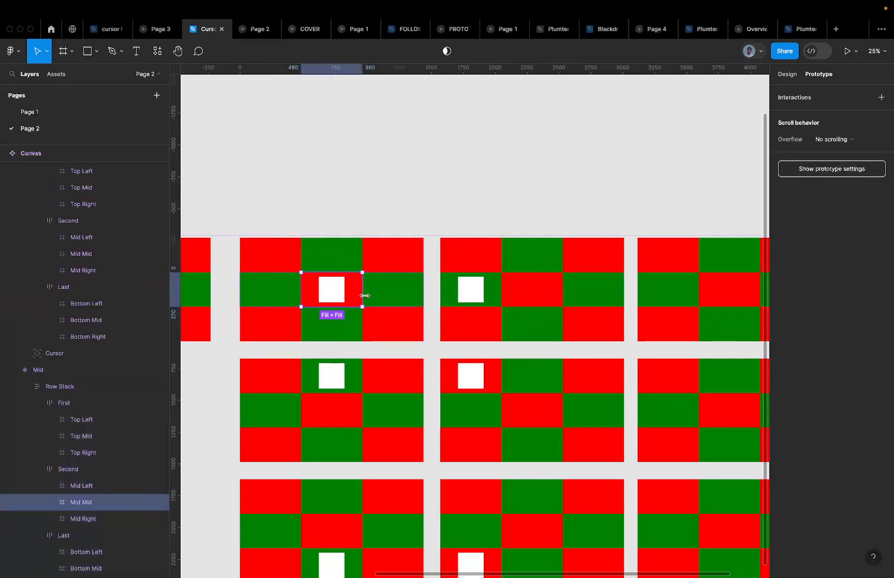
Paste the copied click interaction onto the Mid variant's Mid Mid cell and retarget it to Mid
{"action": "right_click", "coordinate": [358, 293]}
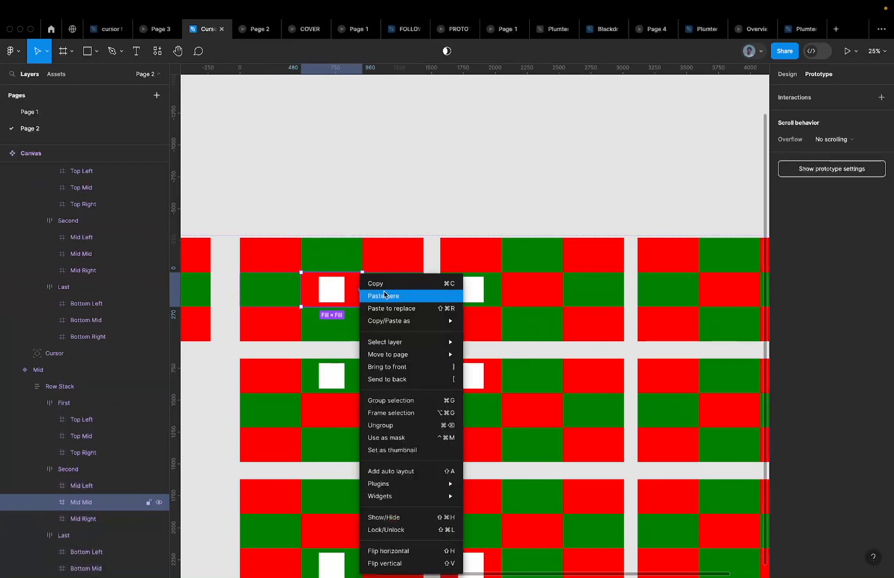
{"action": "left_click_drag", "start_coordinate": [362, 289], "coordinate": [393, 306]}
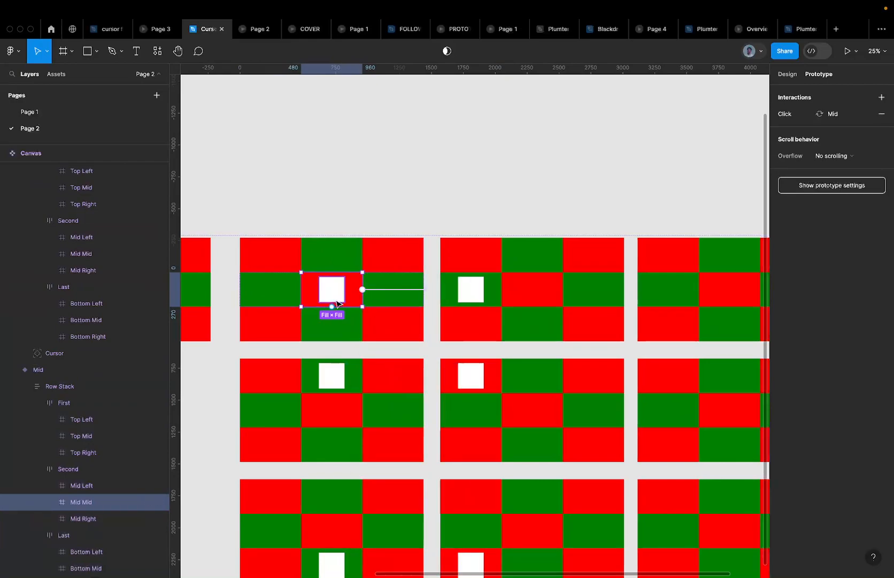
{"action": "scroll", "coordinate": [378, 295], "scroll_direction": "down", "scroll_amount": 3}
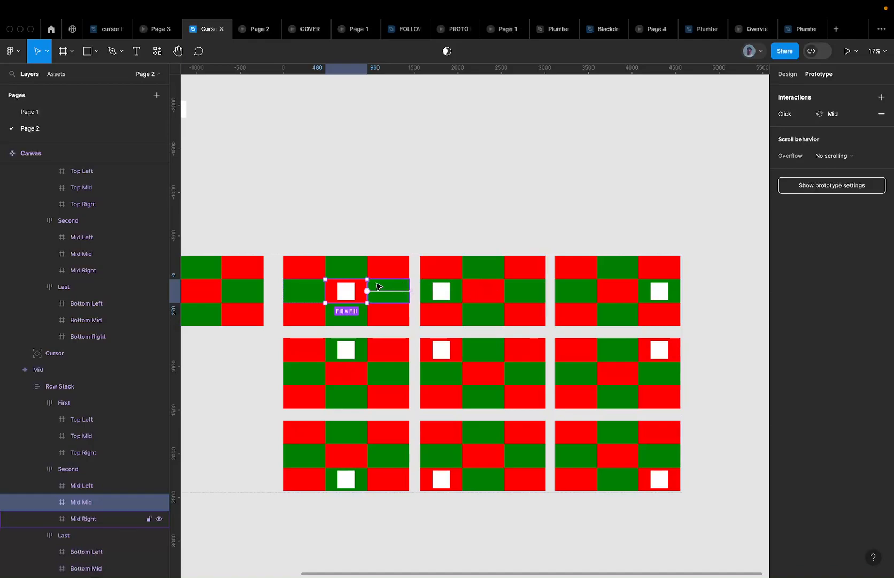
{"action": "scroll", "coordinate": [397, 286], "scroll_direction": "up", "scroll_amount": 5}
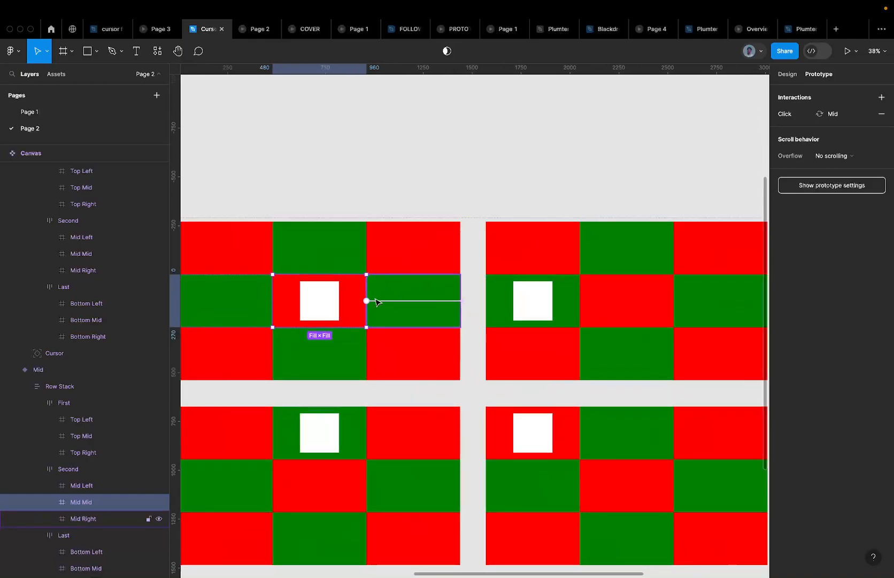
{"action": "scroll", "coordinate": [418, 300], "scroll_direction": "down", "scroll_amount": 3}
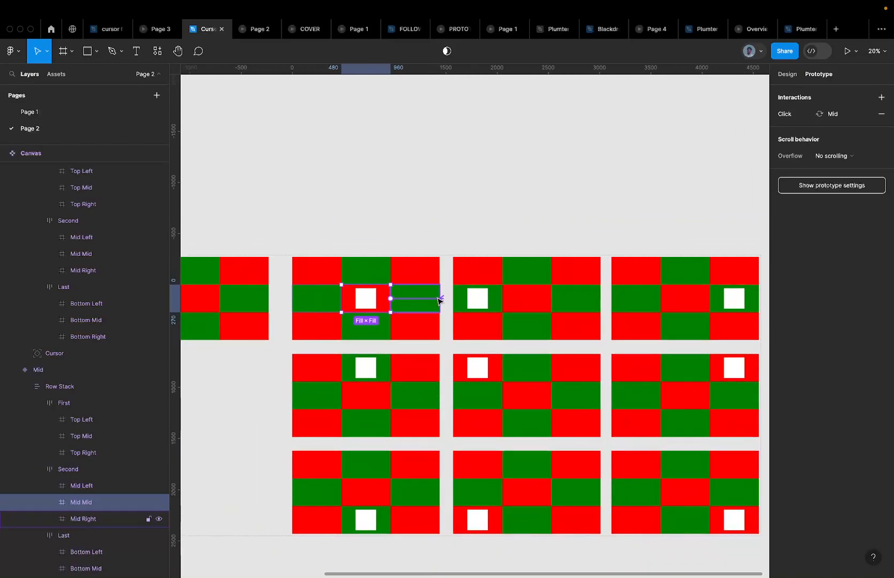
{"action": "left_click_drag", "start_coordinate": [439, 301], "coordinate": [525, 303]}
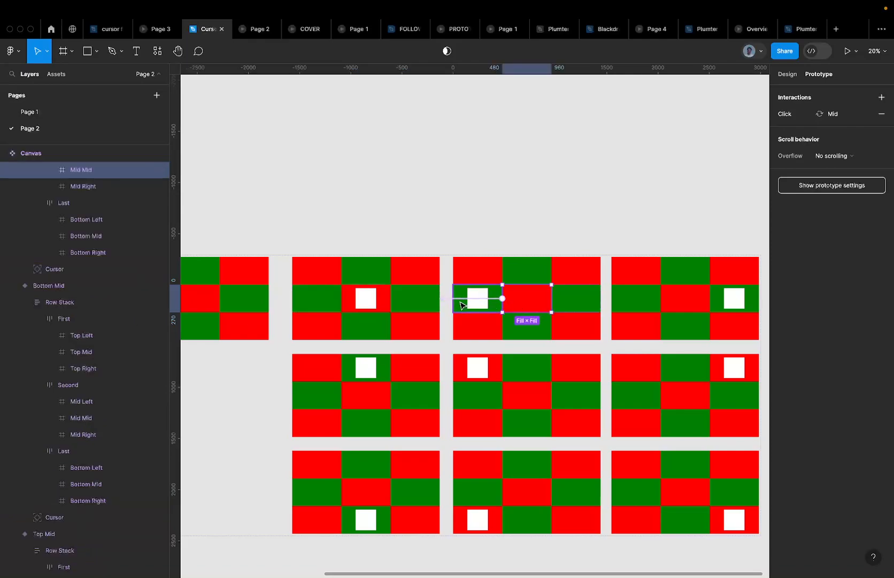
{"action": "left_click", "coordinate": [493, 303]}
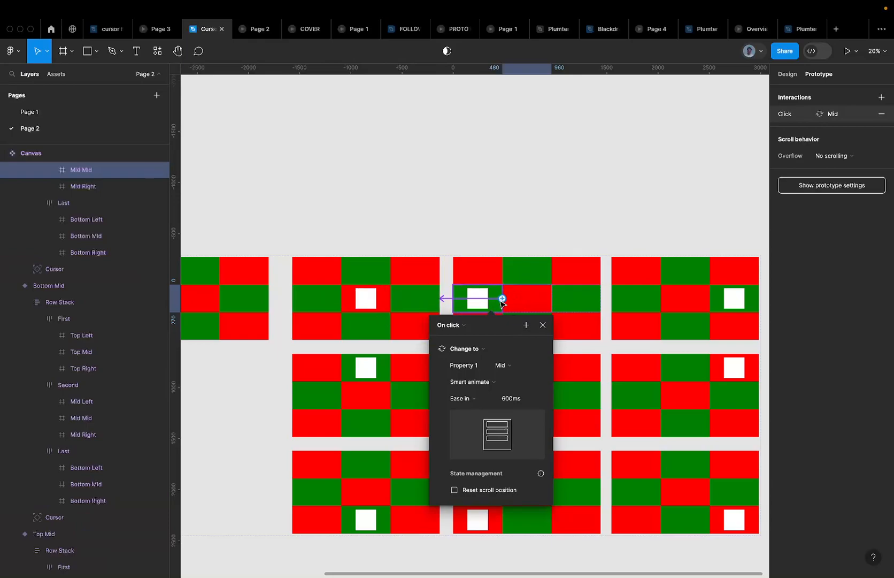
{"action": "left_click", "coordinate": [531, 301]}
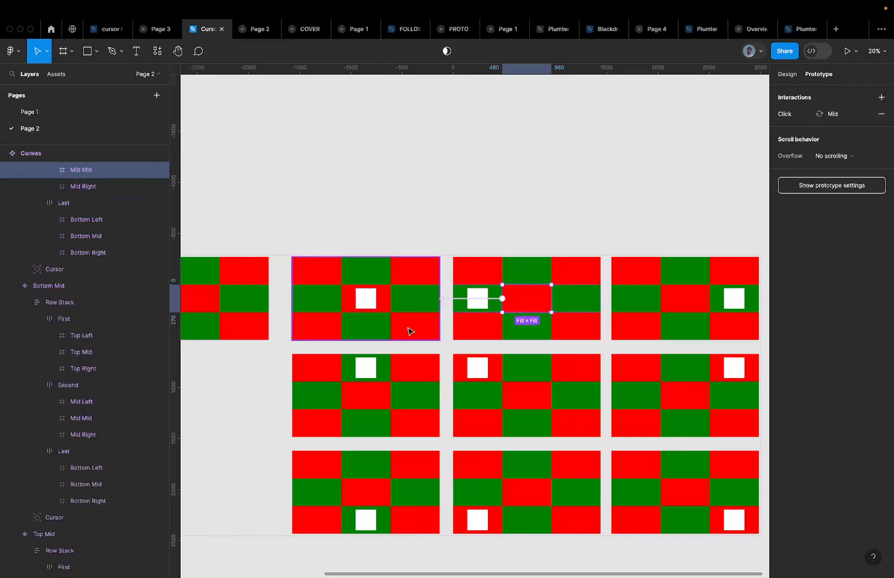
Reselect the Mid Mid cell and the whole Mid variant frame to review its connections
{"action": "left_click", "coordinate": [391, 296]}
{"action": "scroll", "coordinate": [392, 297], "scroll_direction": "up", "scroll_amount": 5}
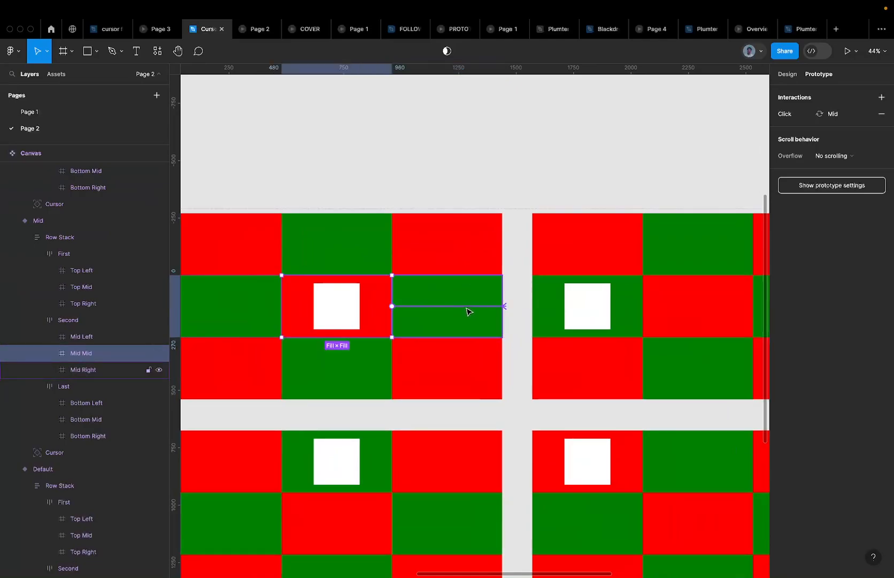
{"action": "scroll", "coordinate": [433, 346], "scroll_direction": "down", "scroll_amount": 5}
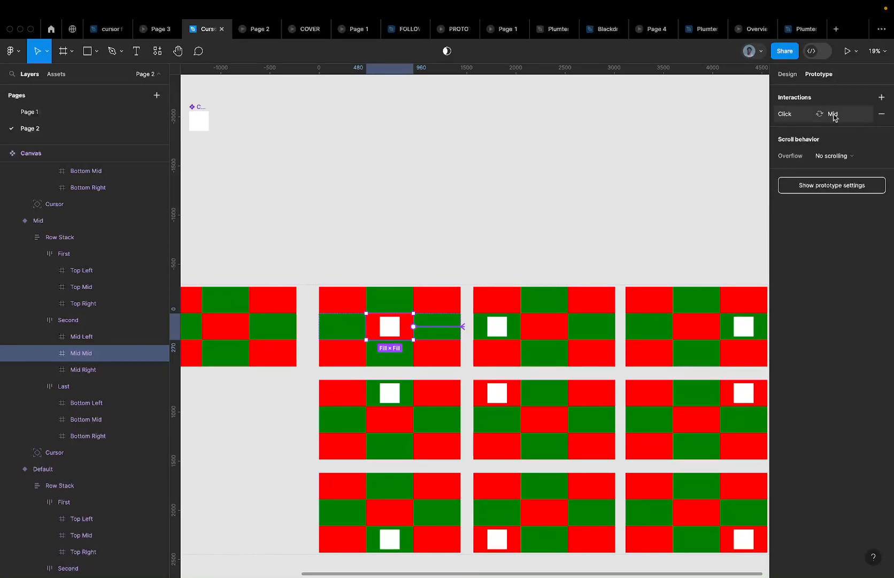
{"action": "left_click", "coordinate": [540, 353]}
{"action": "left_click", "coordinate": [431, 350]}
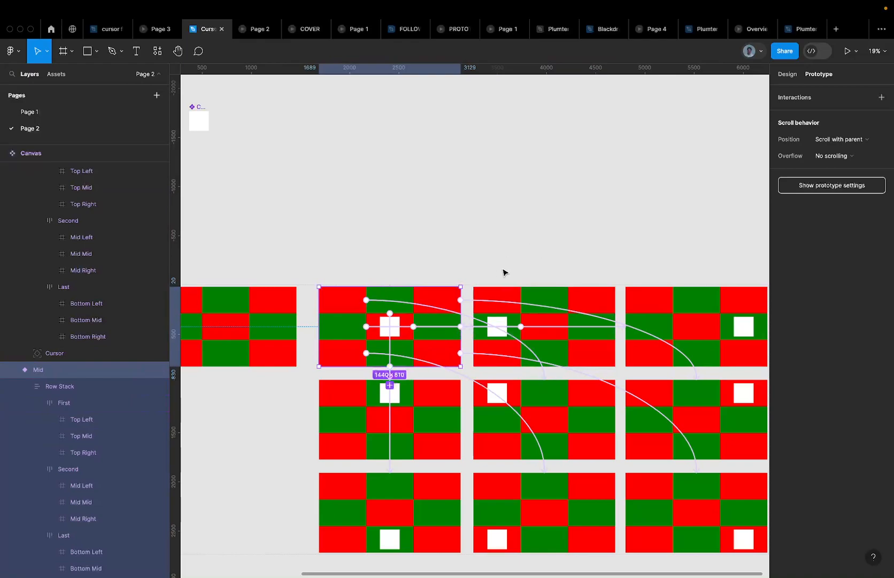
Check the Mid variant's top-row cells and link Top Right to the Mid Right variant
{"action": "left_click", "coordinate": [437, 268]}
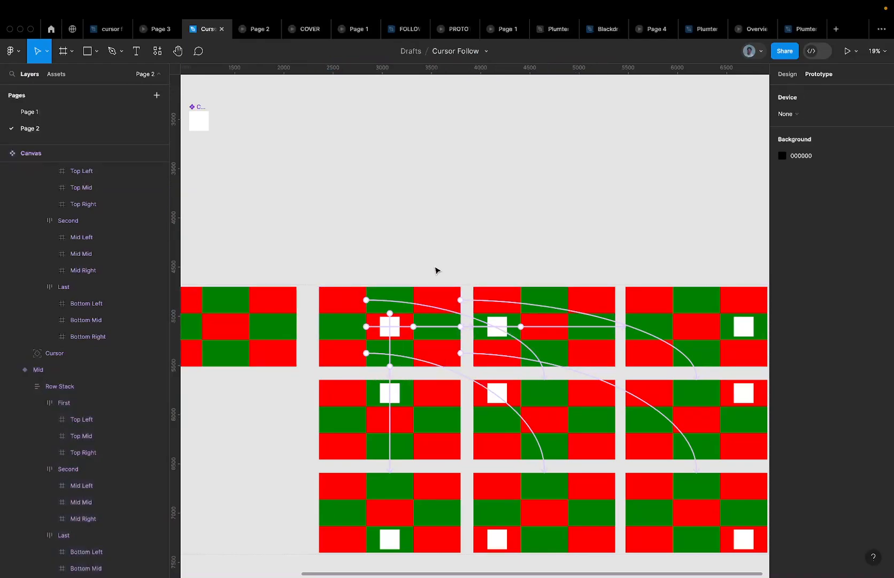
{"action": "scroll", "coordinate": [432, 297], "scroll_direction": "up", "scroll_amount": 5}
{"action": "scroll", "coordinate": [321, 328], "scroll_direction": "down", "scroll_amount": 1}
{"action": "left_click", "coordinate": [320, 330]}
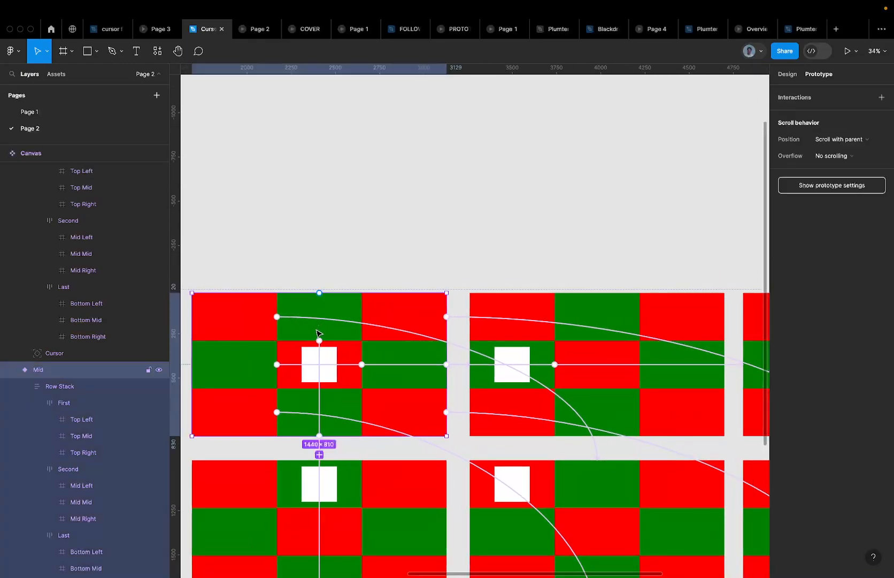
{"action": "left_click", "coordinate": [294, 344]}
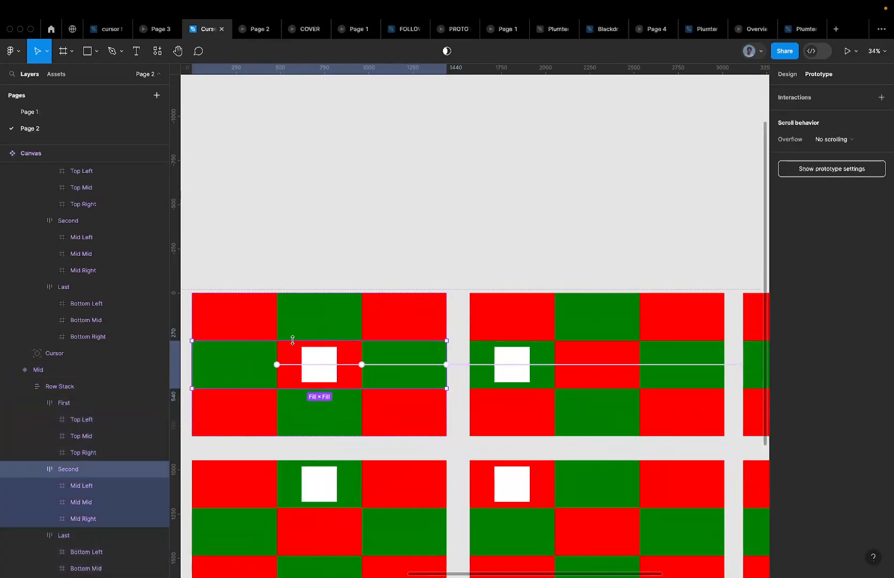
{"action": "left_click", "coordinate": [317, 320]}
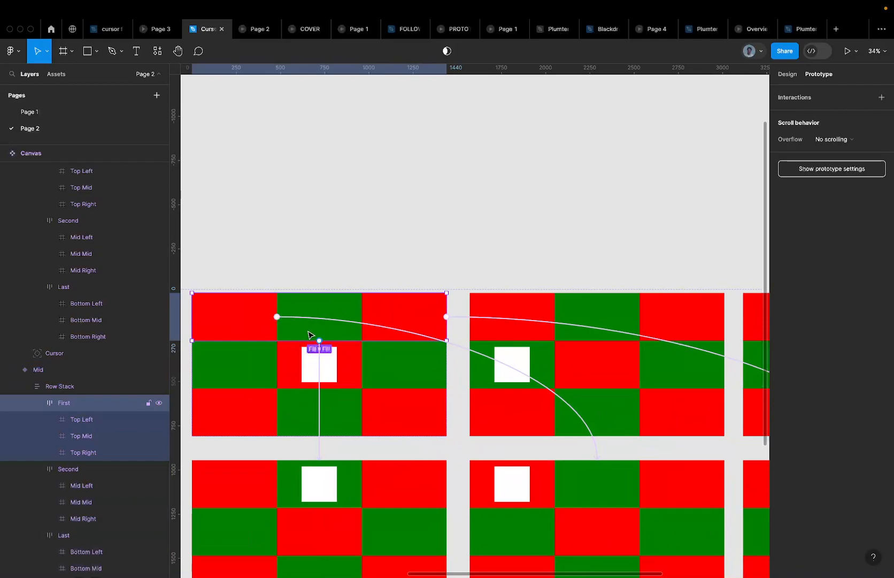
{"action": "scroll", "coordinate": [308, 335], "scroll_direction": "down", "scroll_amount": 5}
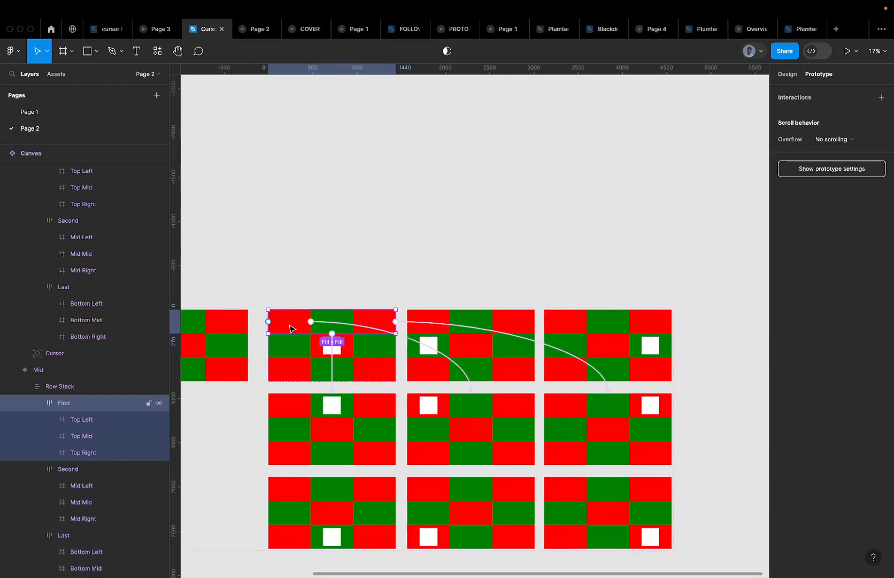
{"action": "left_click", "coordinate": [294, 324]}
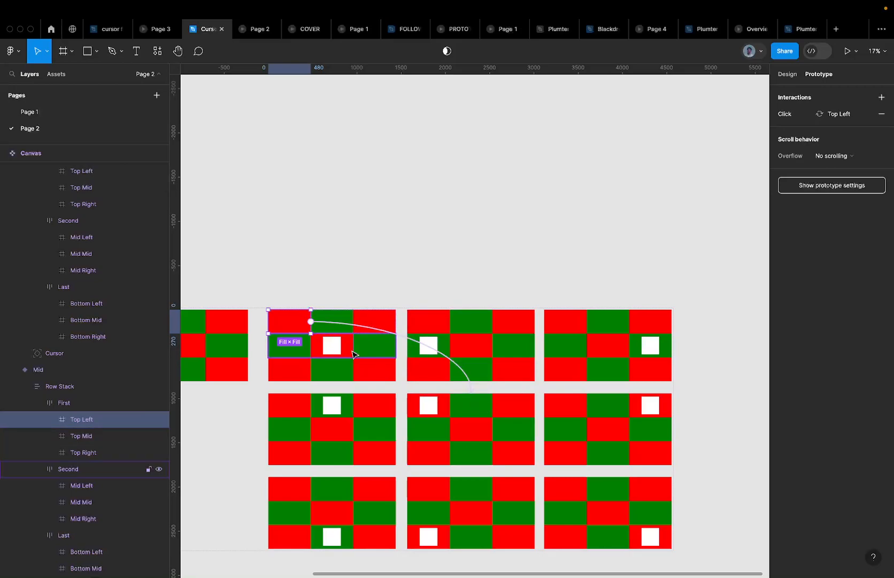
{"action": "left_click", "coordinate": [338, 322]}
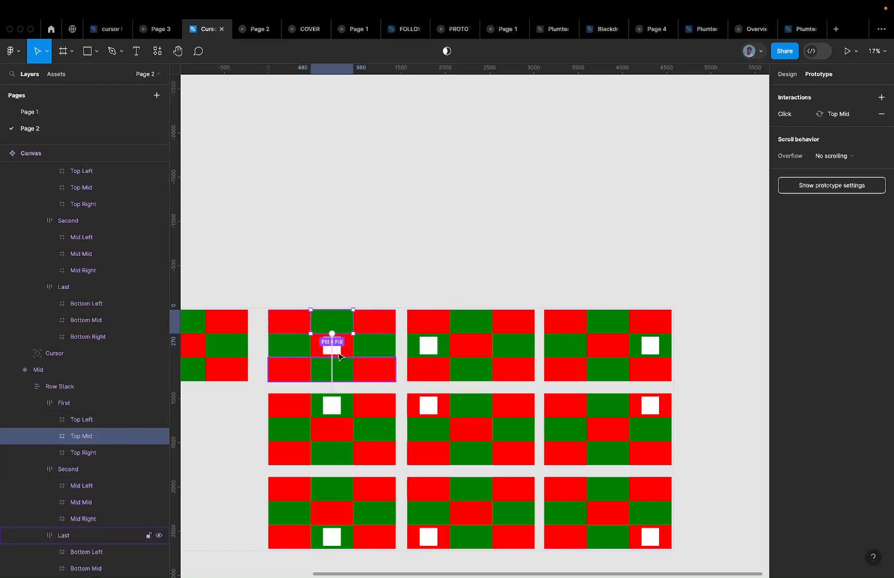
{"action": "left_click", "coordinate": [369, 319]}
{"action": "left_click_drag", "start_coordinate": [395, 321], "coordinate": [611, 414]}
{"action": "scroll", "coordinate": [610, 415], "scroll_direction": "down", "scroll_amount": 3}
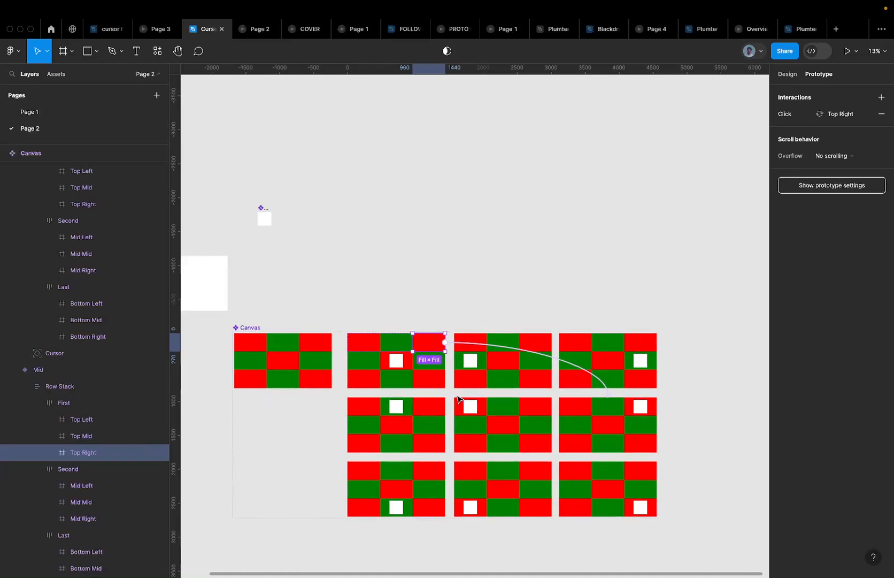
{"action": "scroll", "coordinate": [463, 401], "scroll_direction": "up", "scroll_amount": 6}
Select the Mid variant frame and its child Row Stack with Enter
{"action": "left_click", "coordinate": [495, 348]}
{"action": "left_click", "coordinate": [361, 288]}
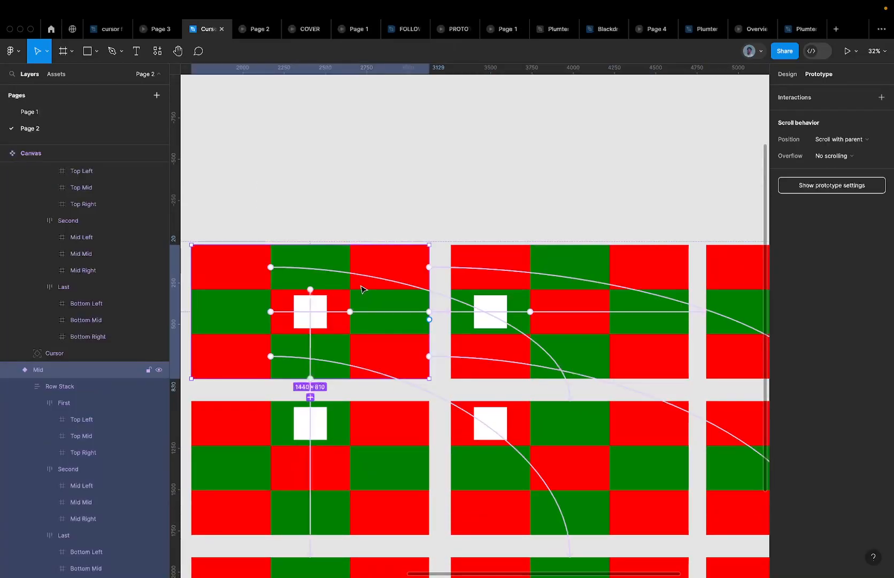
{"action": "scroll", "coordinate": [361, 289], "scroll_direction": "down", "scroll_amount": 3}
{"action": "key", "text": "Return"}
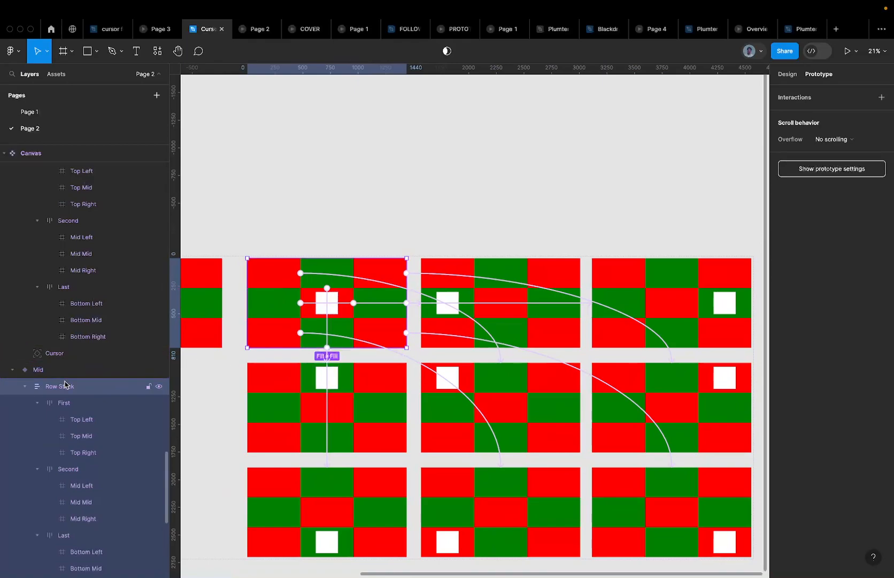
Select the Mid Left variant's Row Stack and add the Mid Right variant to the selection
{"action": "left_click", "coordinate": [71, 403]}
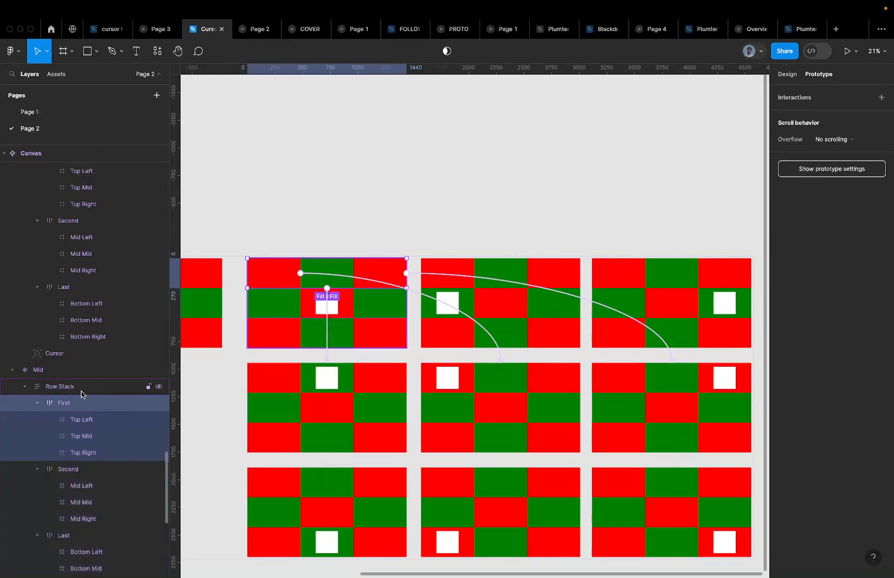
{"action": "left_click", "coordinate": [66, 387]}
{"action": "scroll", "coordinate": [381, 320], "scroll_direction": "down", "scroll_amount": 5}
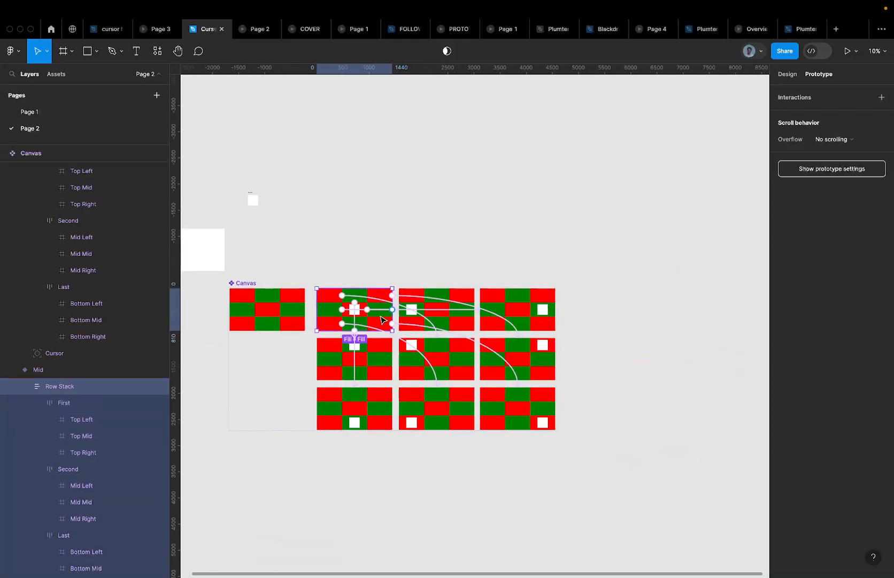
{"action": "left_click", "coordinate": [426, 293]}
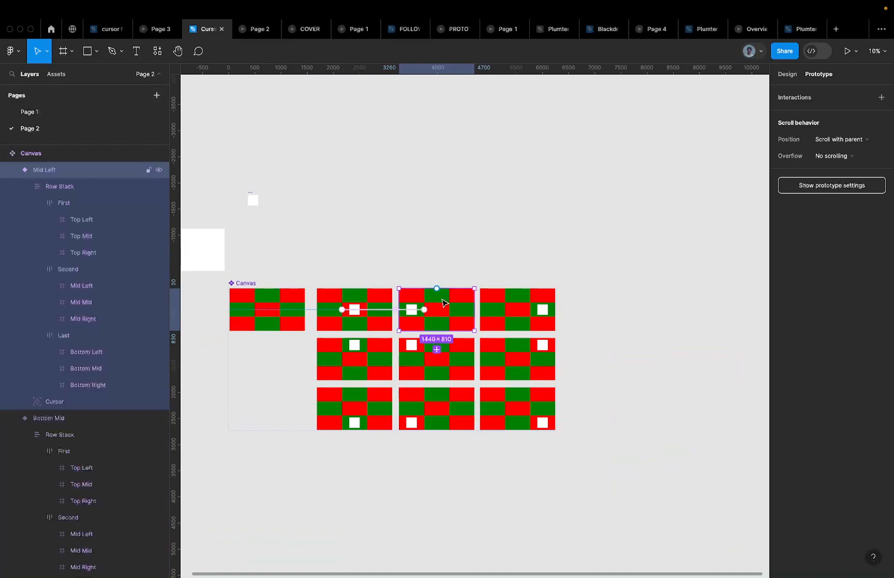
{"action": "double_click", "coordinate": [442, 302]}
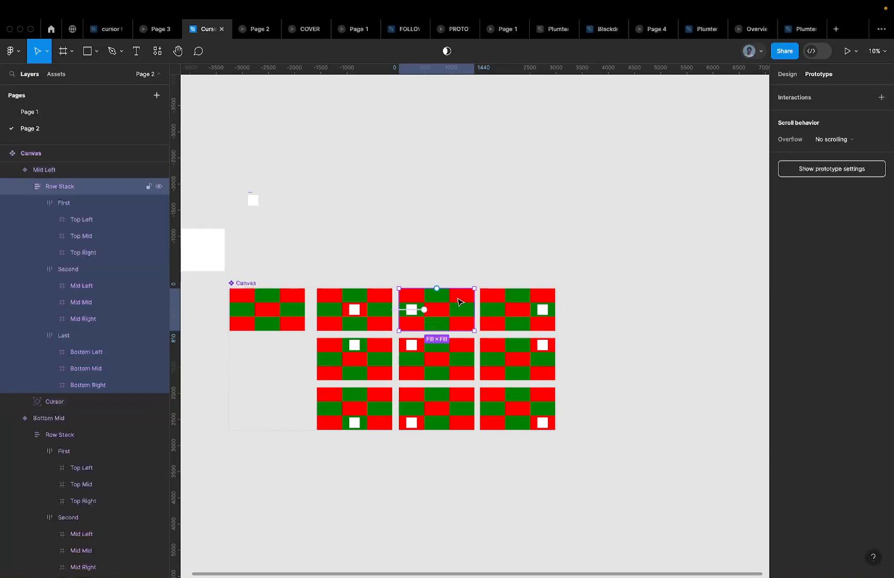
{"action": "left_click", "coordinate": [331, 303]}
{"action": "left_click", "coordinate": [445, 300]}
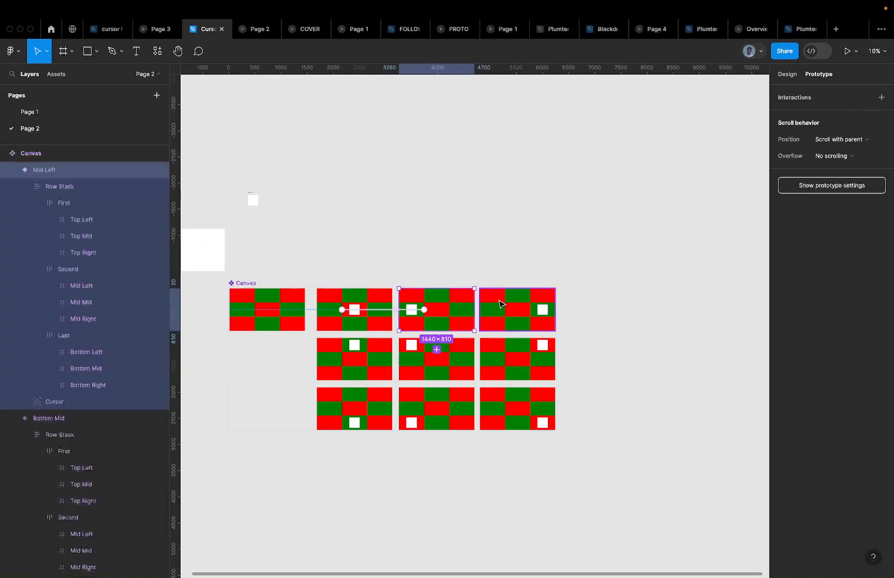
{"action": "left_click", "coordinate": [465, 298]}
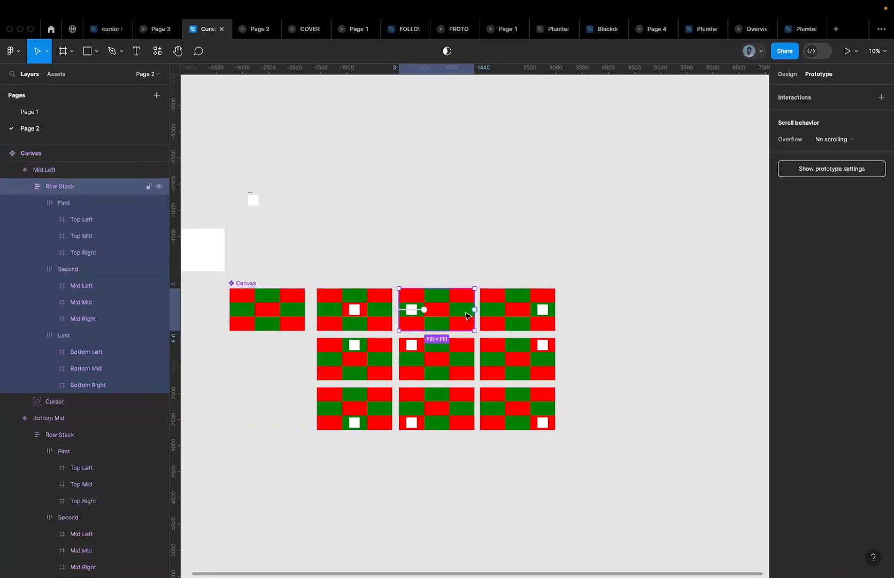
{"action": "left_click", "coordinate": [518, 300], "text": "shift"}
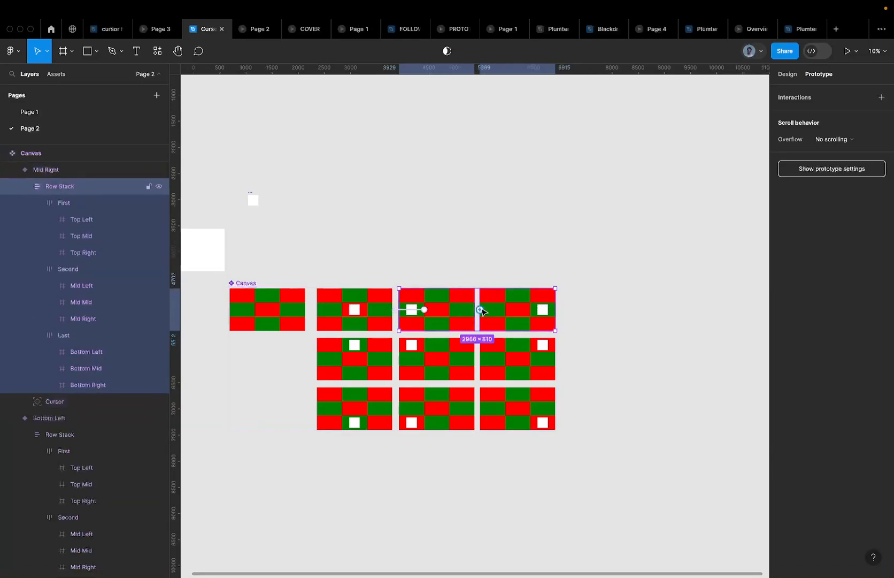
Add the remaining variants' Row Stacks to the selection and replace them all with the copied Row Stack
{"action": "scroll", "coordinate": [92, 239], "scroll_direction": "up", "scroll_amount": 5}
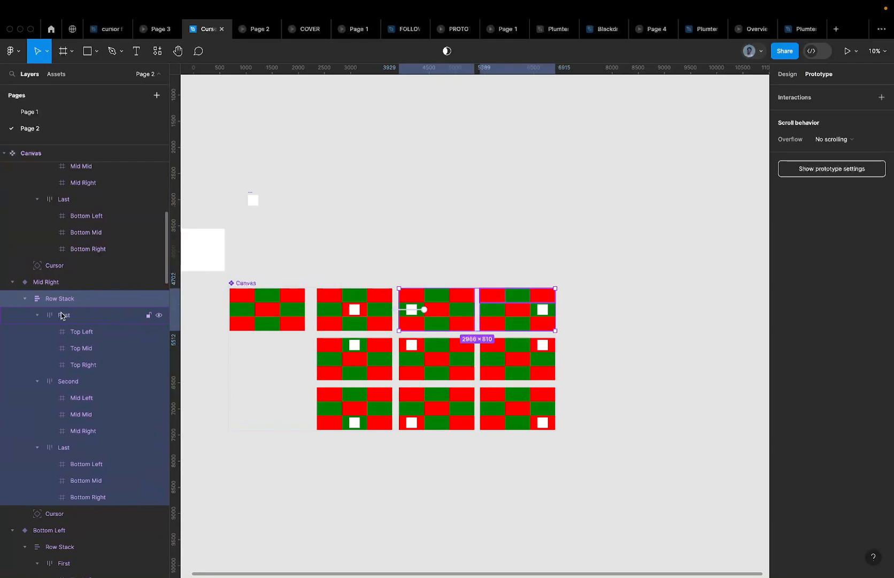
{"action": "scroll", "coordinate": [64, 313], "scroll_direction": "up", "scroll_amount": 8}
{"action": "scroll", "coordinate": [61, 332], "scroll_direction": "down", "scroll_amount": 10}
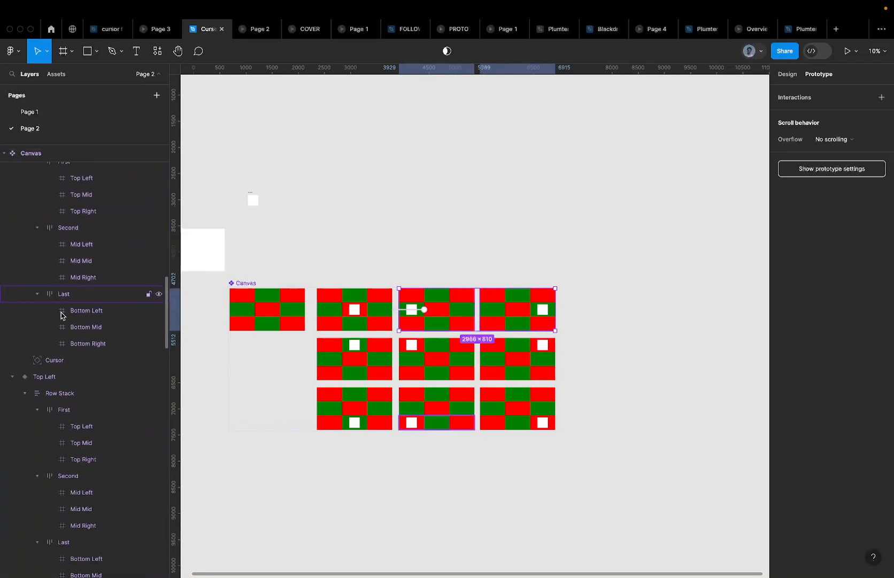
{"action": "left_click", "coordinate": [330, 367], "text": "shift"}
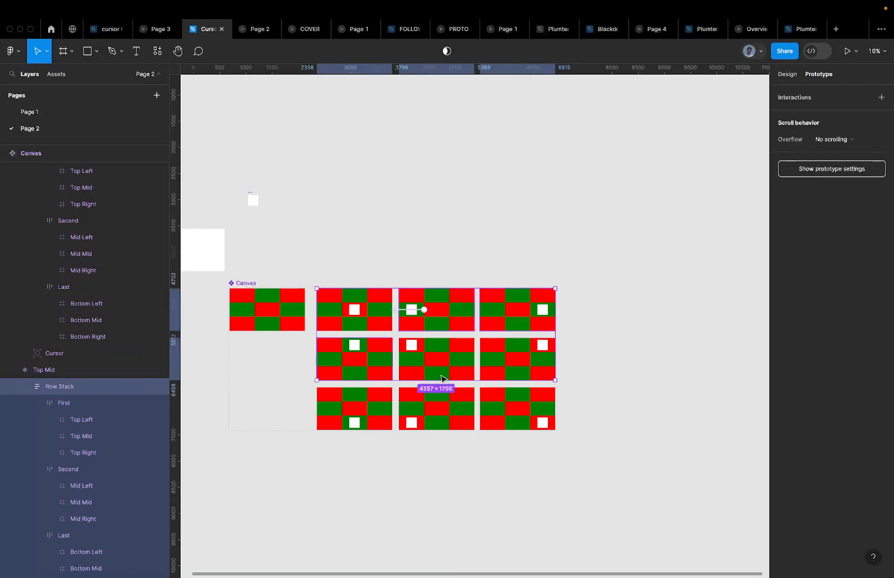
{"action": "scroll", "coordinate": [439, 373], "scroll_direction": "up", "scroll_amount": 3}
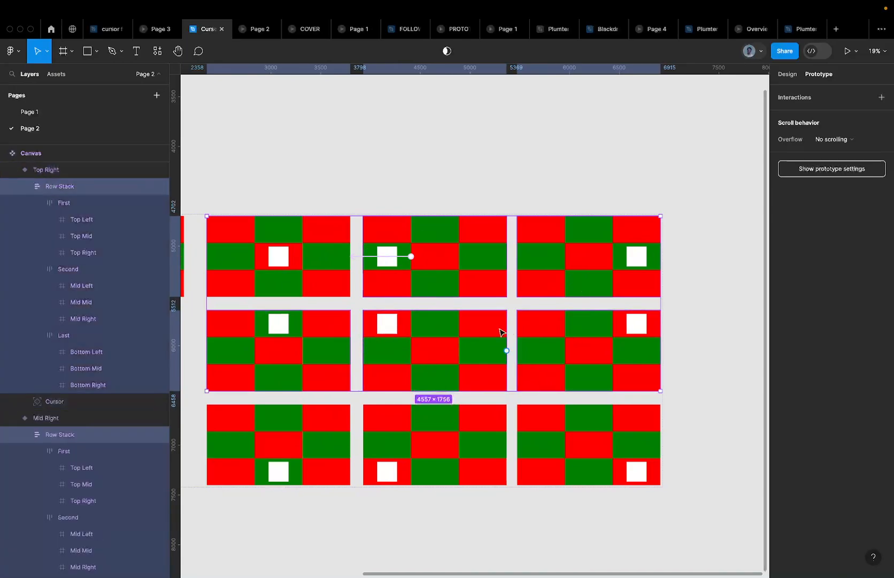
{"action": "scroll", "coordinate": [486, 342], "scroll_direction": "left", "scroll_amount": 5}
{"action": "scroll", "coordinate": [487, 343], "scroll_direction": "down", "scroll_amount": 3}
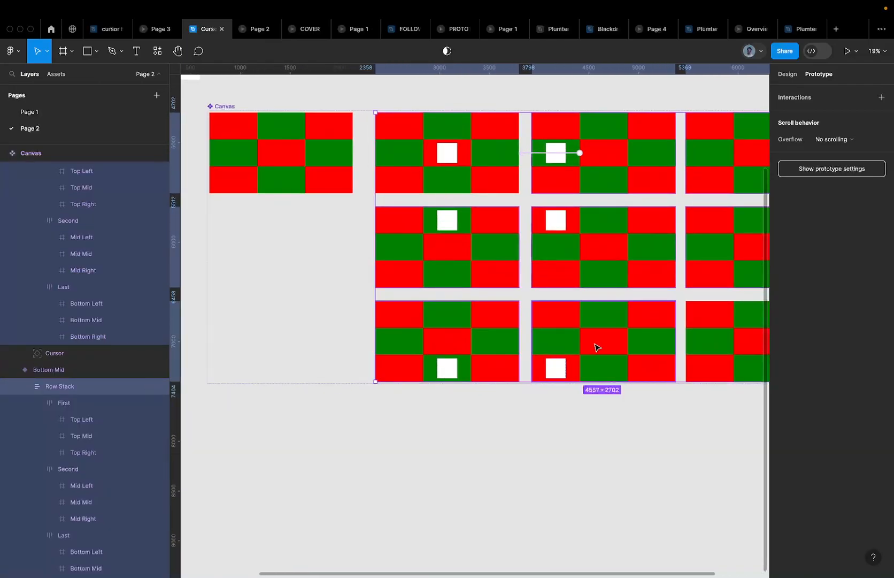
{"action": "scroll", "coordinate": [594, 346], "scroll_direction": "right", "scroll_amount": 1}
{"action": "scroll", "coordinate": [592, 346], "scroll_direction": "right", "scroll_amount": 3}
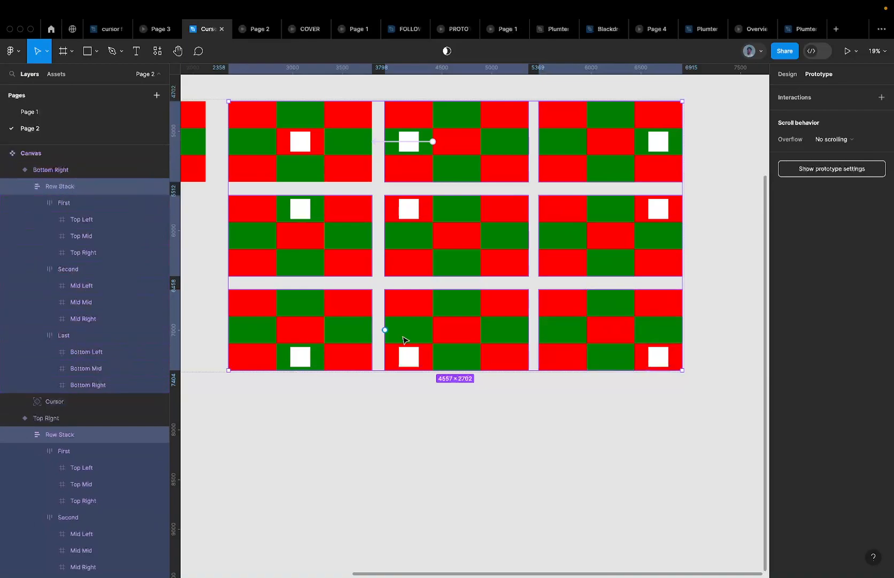
{"action": "scroll", "coordinate": [393, 332], "scroll_direction": "down", "scroll_amount": 5}
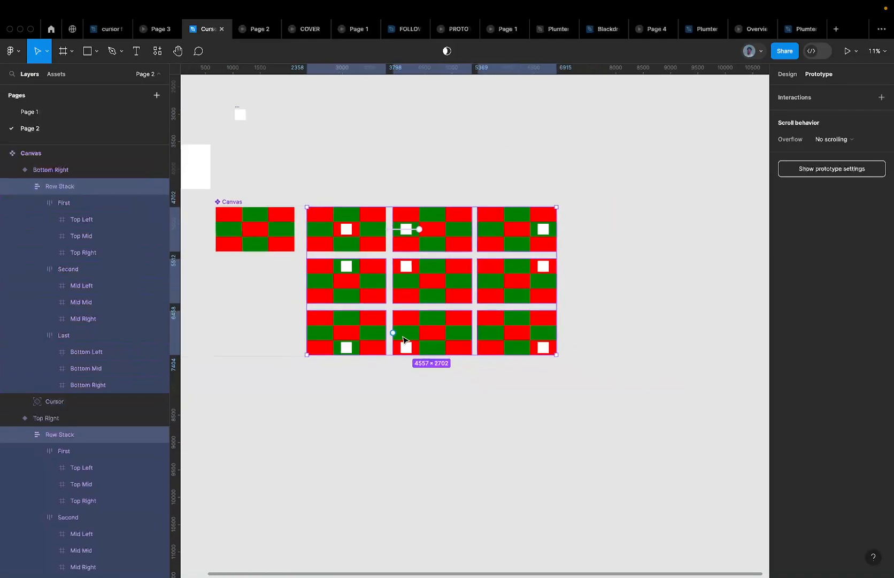
{"action": "right_click", "coordinate": [376, 293]}
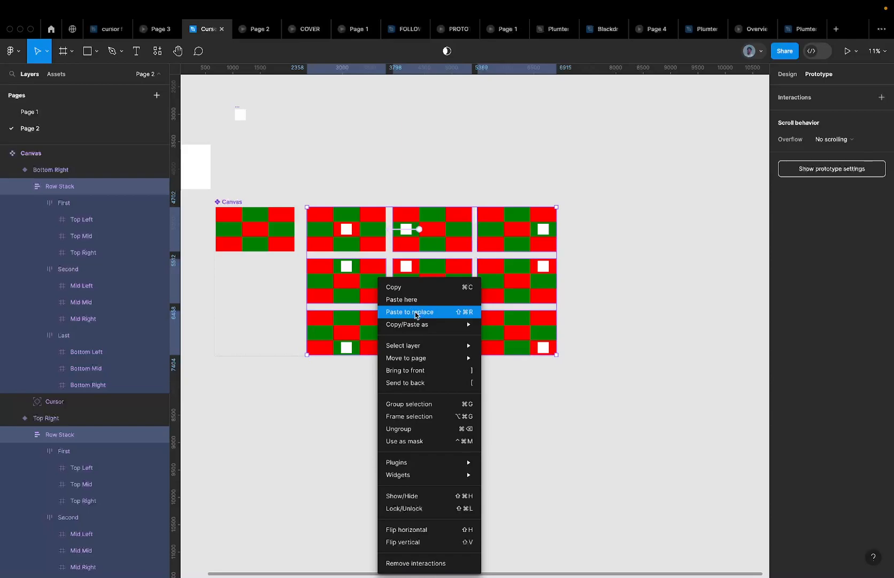
{"action": "left_click", "coordinate": [466, 315]}
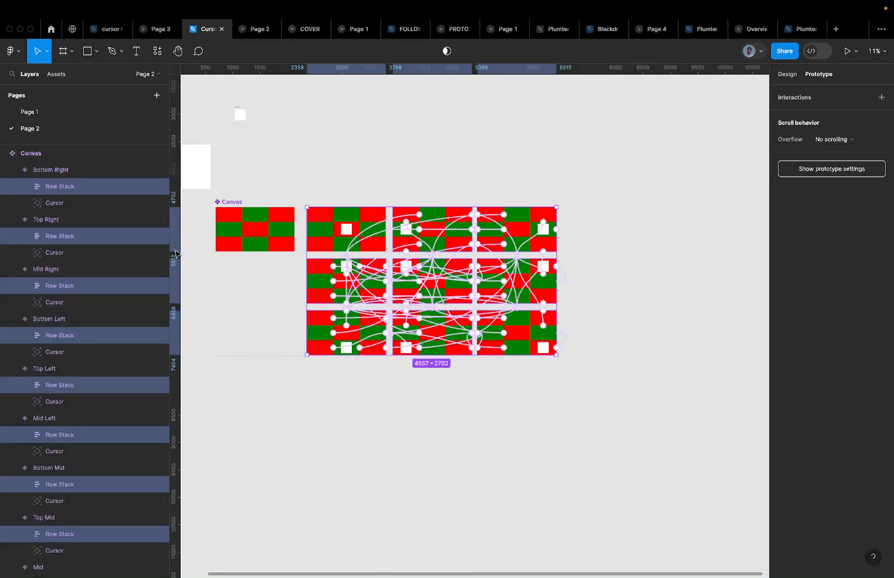
{"action": "scroll", "coordinate": [325, 252], "scroll_direction": "up", "scroll_amount": 5}
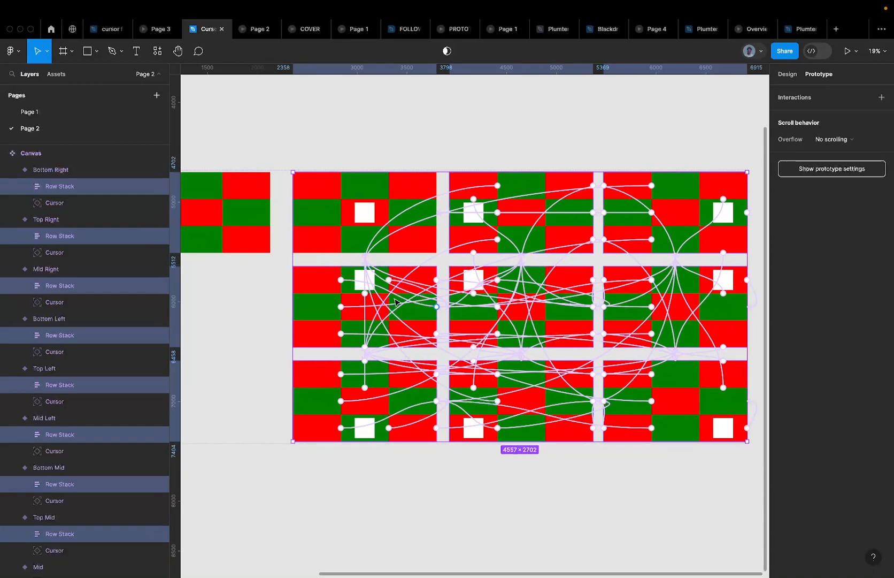
{"action": "scroll", "coordinate": [395, 302], "scroll_direction": "down", "scroll_amount": 5}
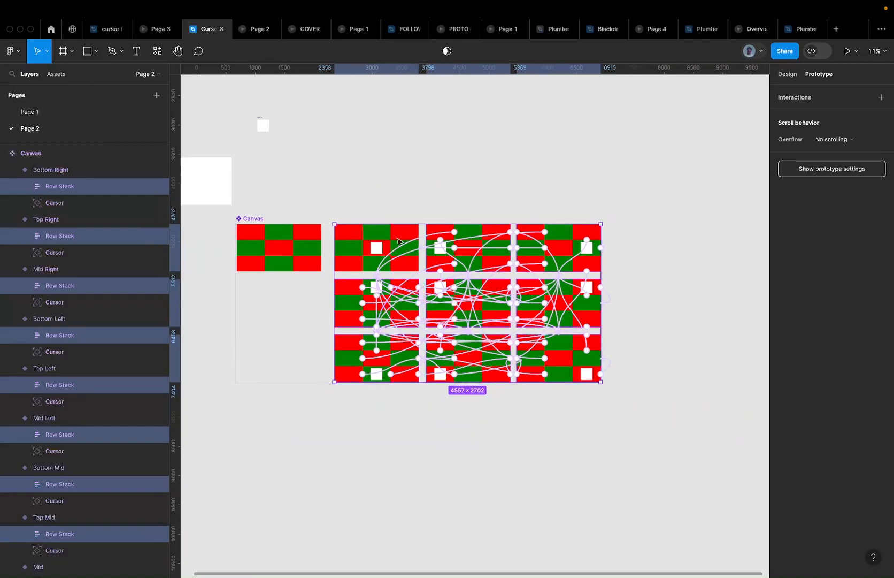
{"action": "scroll", "coordinate": [434, 251], "scroll_direction": "up", "scroll_amount": 1}
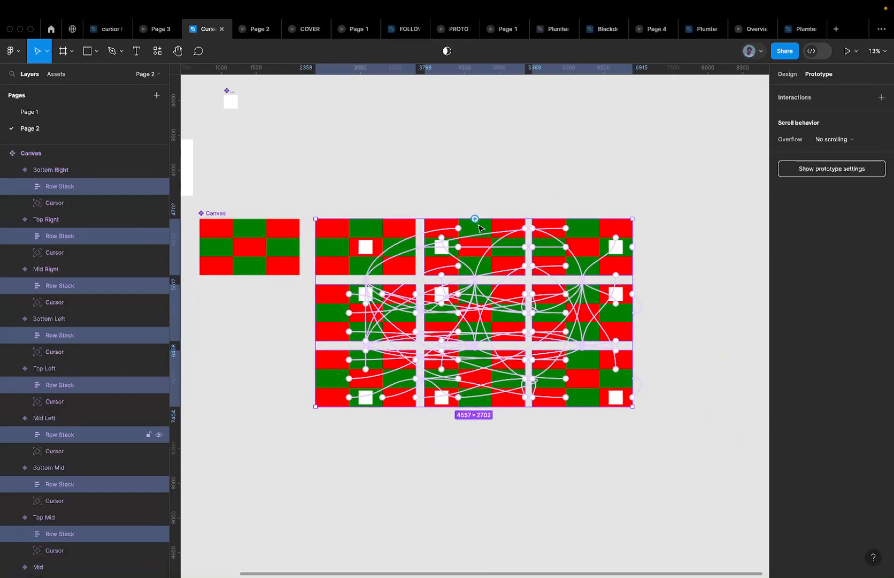
{"action": "scroll", "coordinate": [473, 255], "scroll_direction": "down", "scroll_amount": 4}
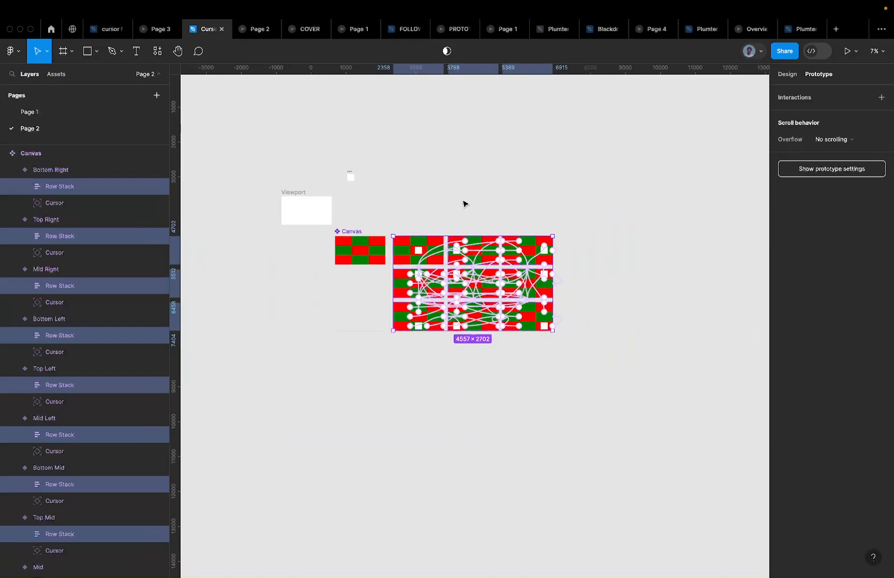
{"action": "scroll", "coordinate": [477, 244], "scroll_direction": "up", "scroll_amount": 3}
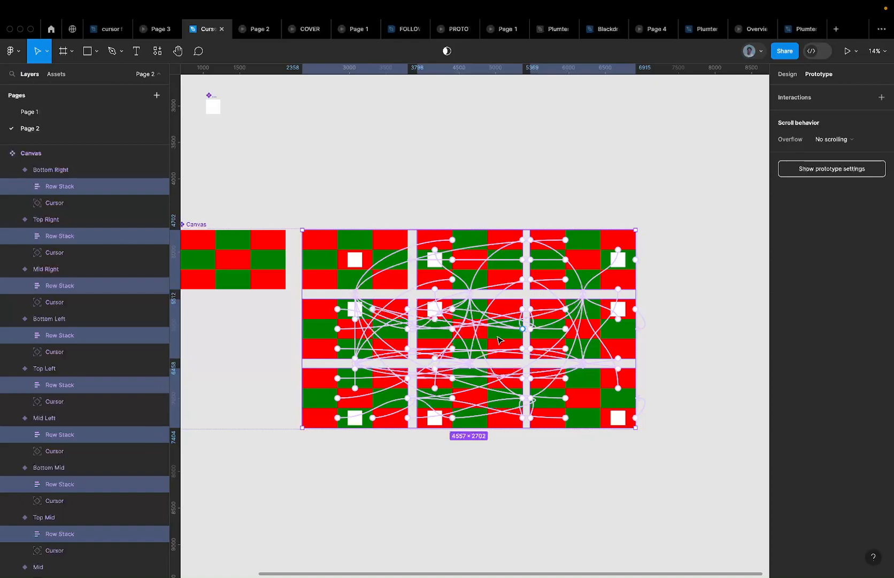
{"action": "scroll", "coordinate": [457, 317], "scroll_direction": "up", "scroll_amount": 2}
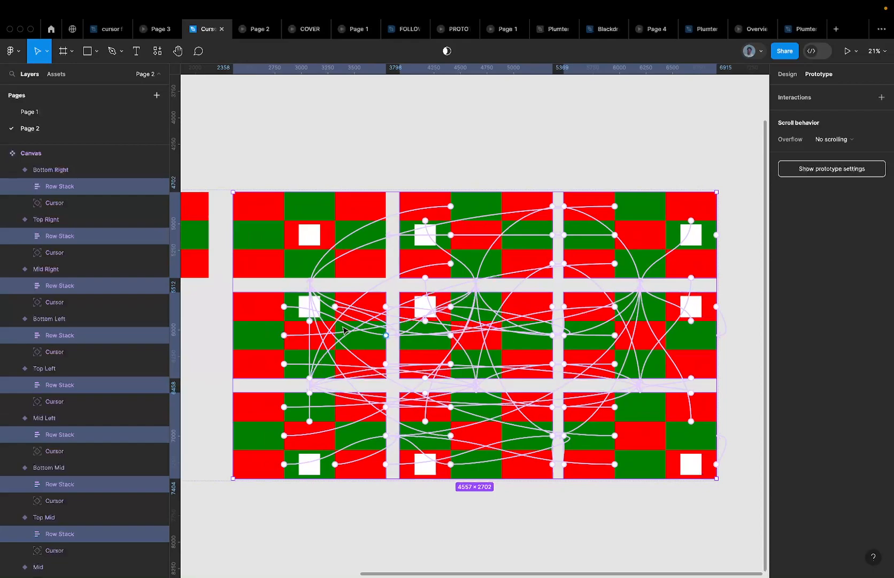
{"action": "scroll", "coordinate": [343, 329], "scroll_direction": "down", "scroll_amount": 3}
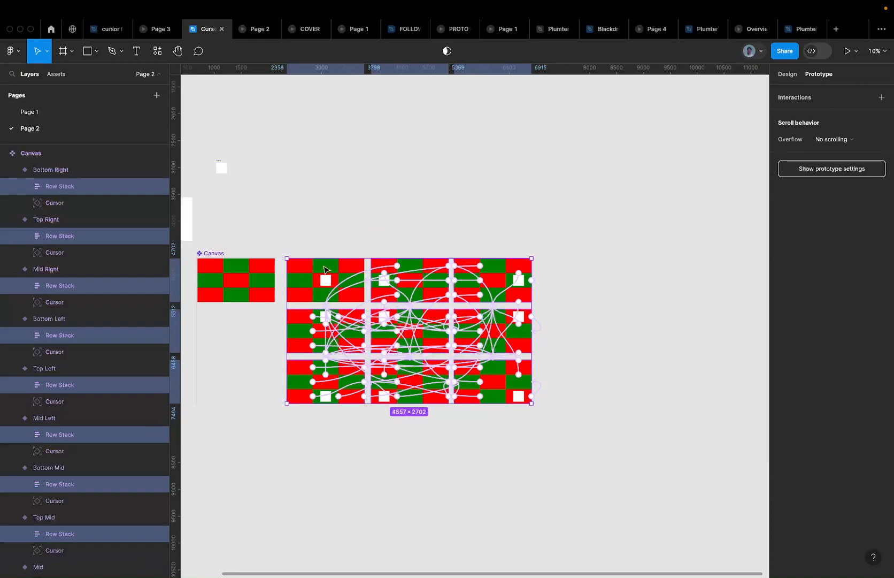
{"action": "scroll", "coordinate": [313, 274], "scroll_direction": "up", "scroll_amount": 5}
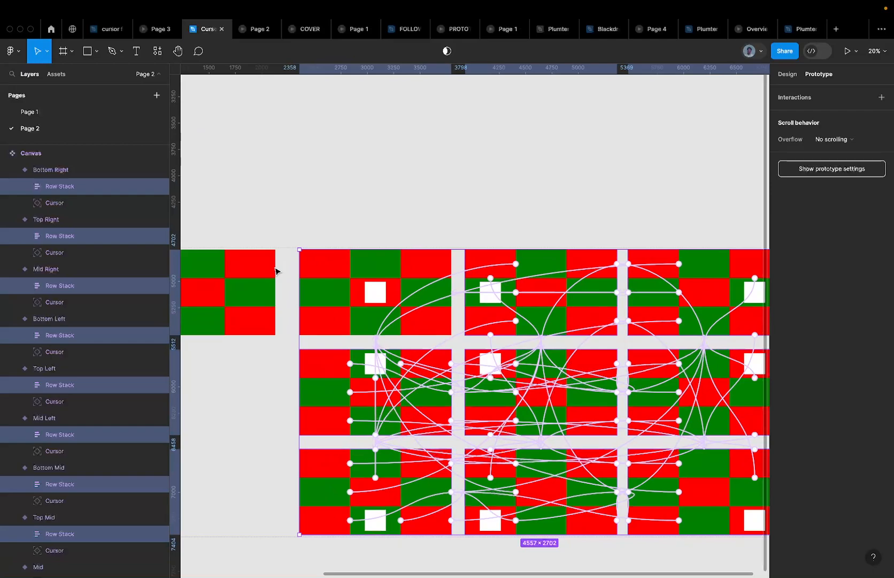
{"action": "scroll", "coordinate": [314, 274], "scroll_direction": "down", "scroll_amount": 4}
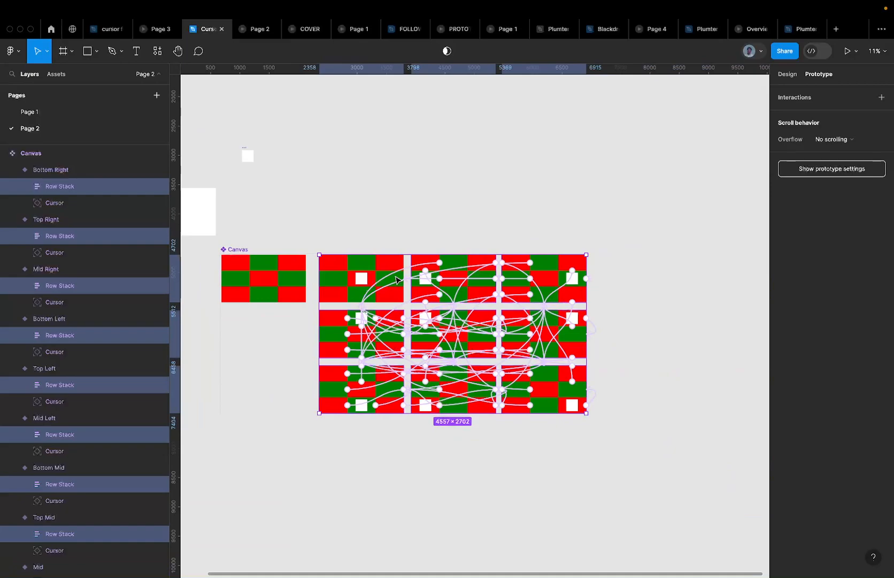
{"action": "key", "text": "Return"}
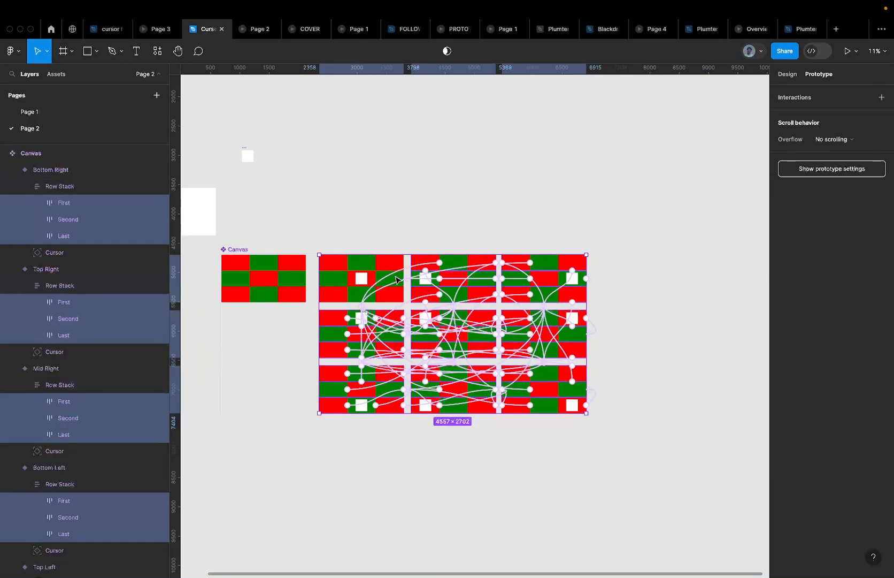
{"action": "left_click", "coordinate": [58, 185]}
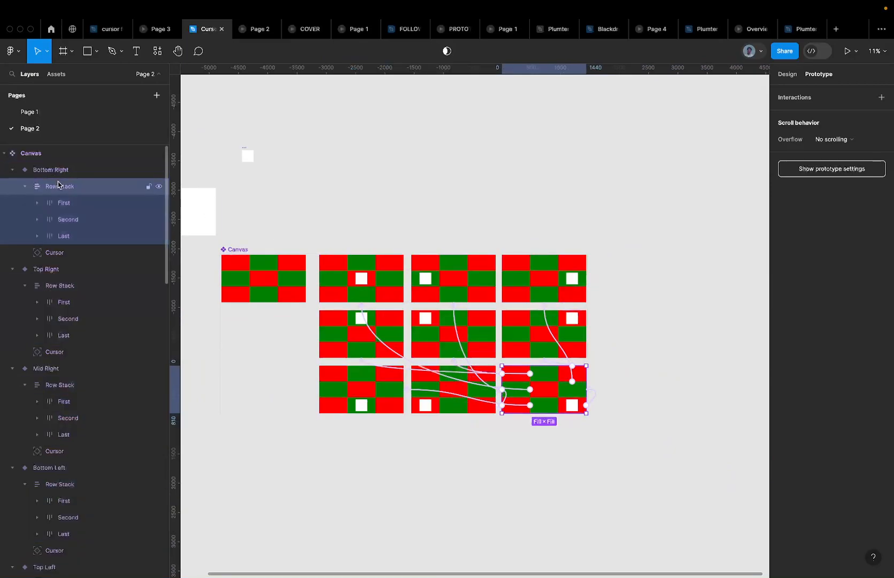
{"action": "key", "text": "super+z"}
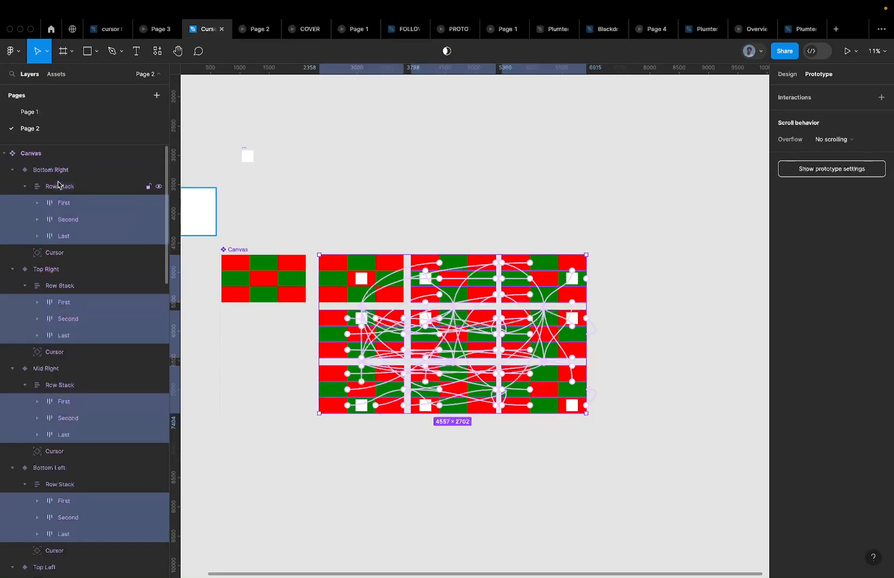
{"action": "key", "text": "Escape"}
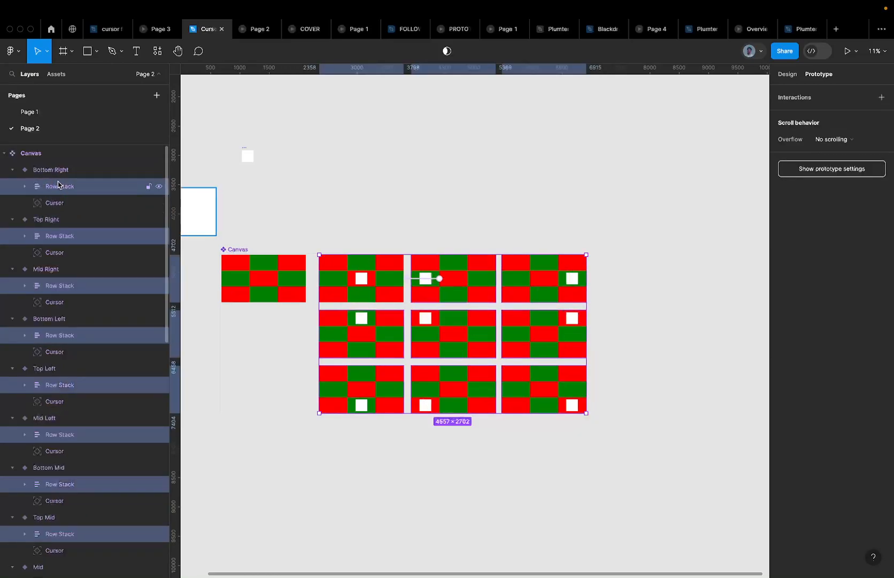
Select every row, then every grid cell across all variants, to view their shared Click → Mid interaction
{"action": "key", "text": "Return"}
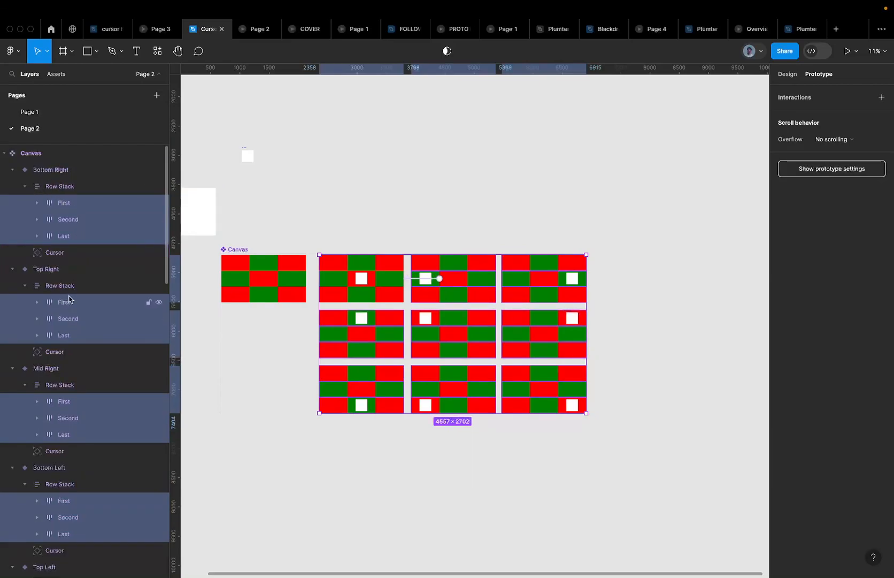
{"action": "scroll", "coordinate": [75, 300], "scroll_direction": "down", "scroll_amount": 2}
{"action": "scroll", "coordinate": [74, 253], "scroll_direction": "down", "scroll_amount": 3}
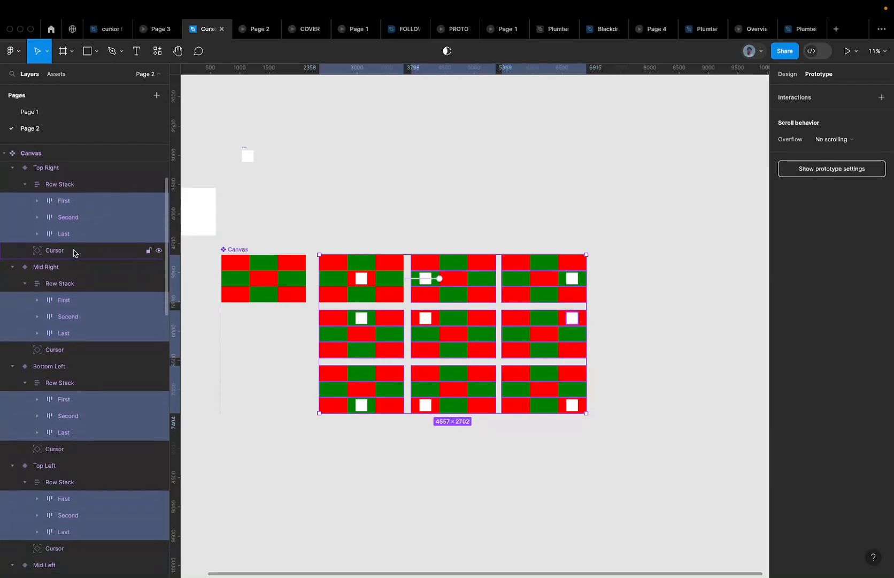
{"action": "key", "text": "Return"}
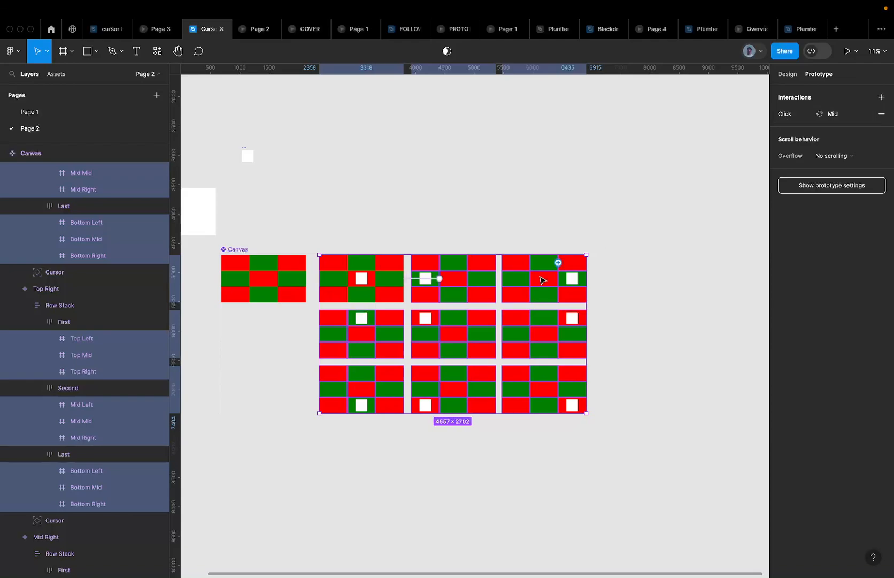
{"action": "scroll", "coordinate": [456, 271], "scroll_direction": "up", "scroll_amount": 5}
{"action": "left_click", "coordinate": [471, 249]}
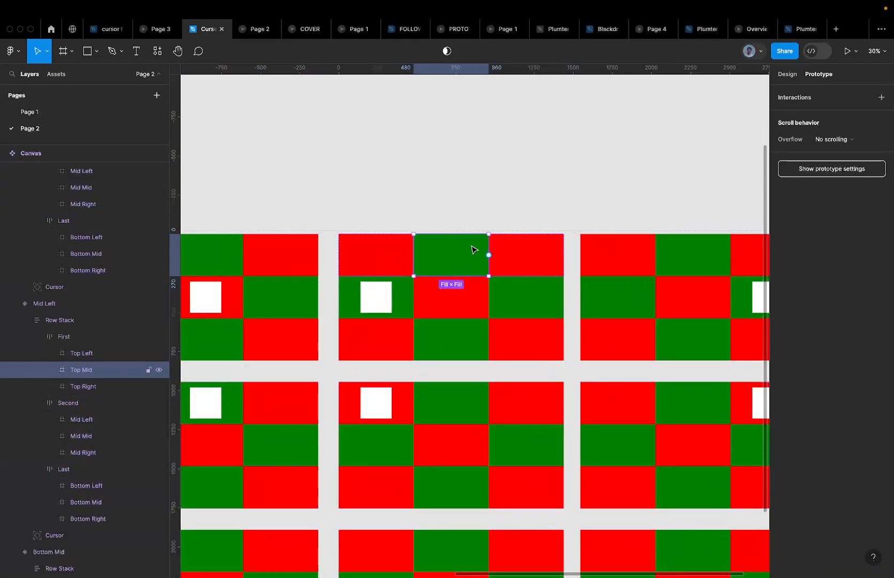
{"action": "left_click", "coordinate": [460, 299]}
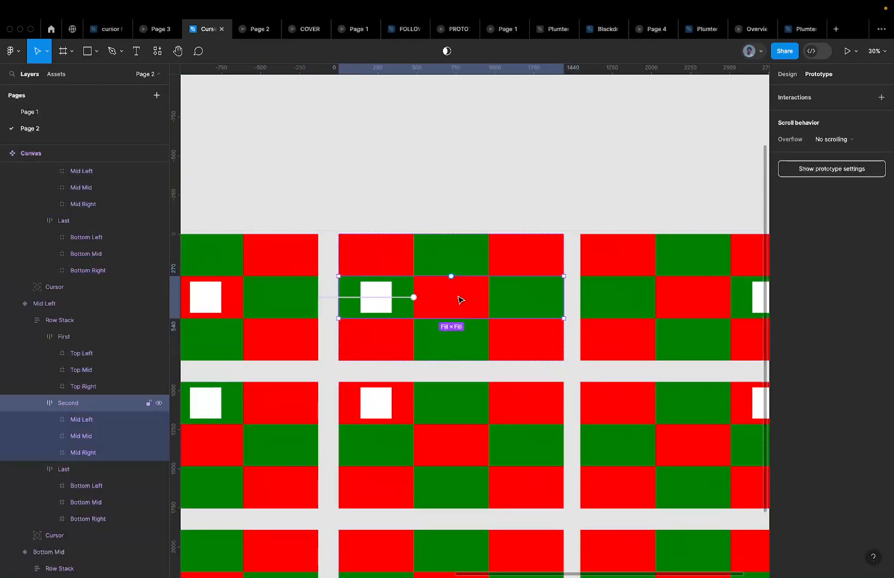
{"action": "left_click", "coordinate": [399, 315]}
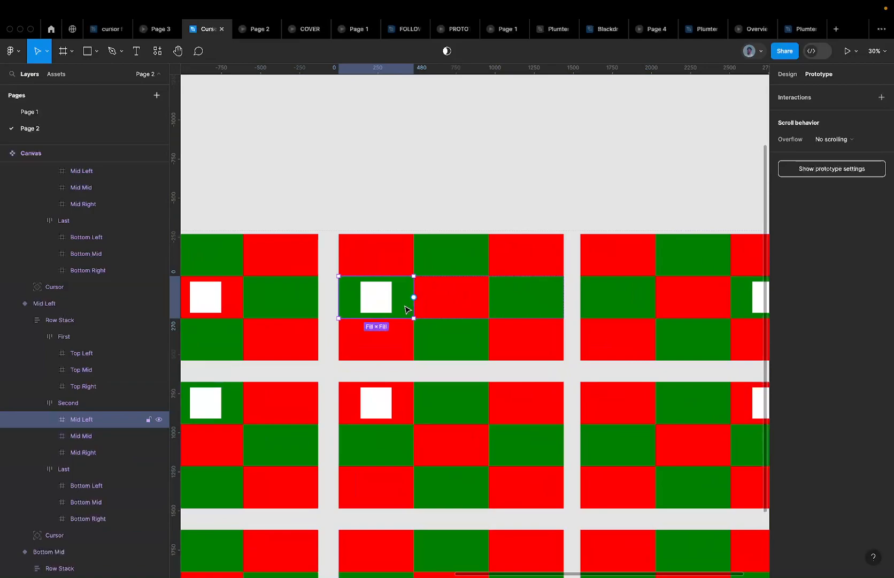
{"action": "left_click", "coordinate": [515, 296]}
{"action": "scroll", "coordinate": [515, 296], "scroll_direction": "down", "scroll_amount": 2}
{"action": "left_click", "coordinate": [525, 260]}
{"action": "left_click", "coordinate": [524, 261]}
{"action": "scroll", "coordinate": [523, 261], "scroll_direction": "down", "scroll_amount": 5}
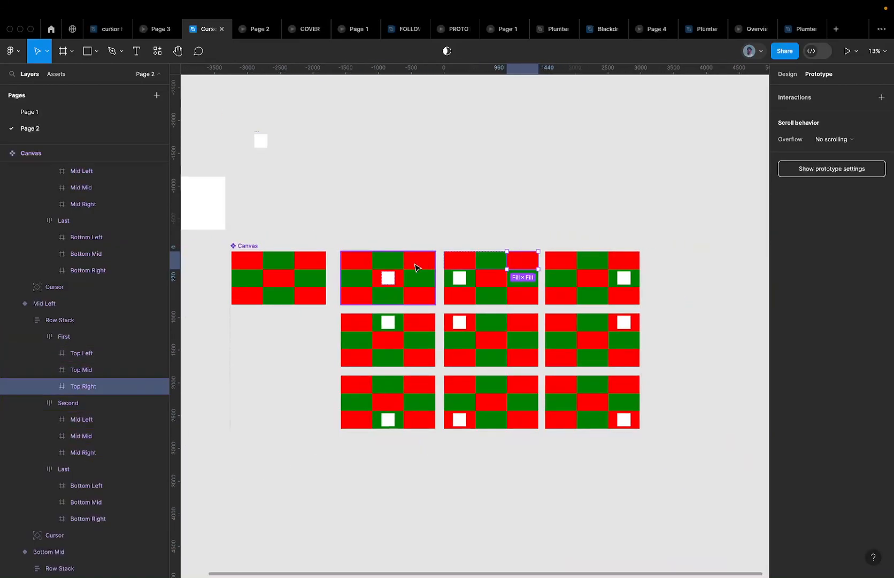
{"action": "left_click", "coordinate": [321, 279]}
{"action": "left_click", "coordinate": [383, 292]}
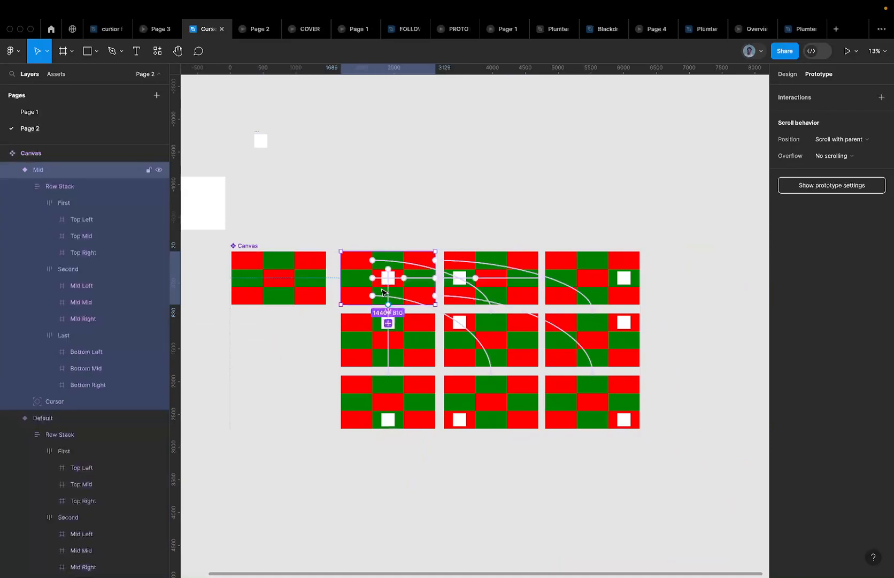
{"action": "left_click", "coordinate": [422, 333]}
{"action": "left_click", "coordinate": [492, 337]}
{"action": "left_click", "coordinate": [529, 278]}
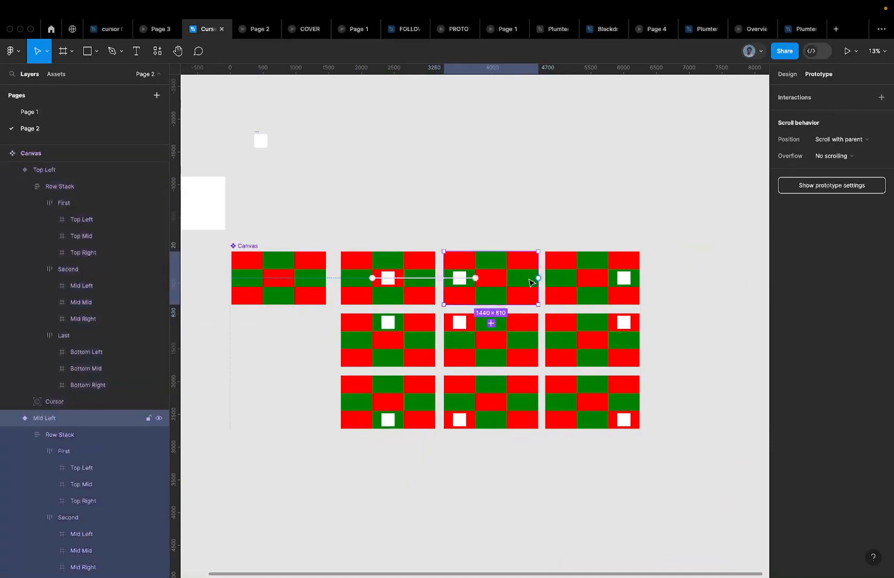
{"action": "key", "text": "shift+Tab"}
{"action": "key", "text": "shift+Tab"}
{"action": "key", "text": "shift+Tab"}
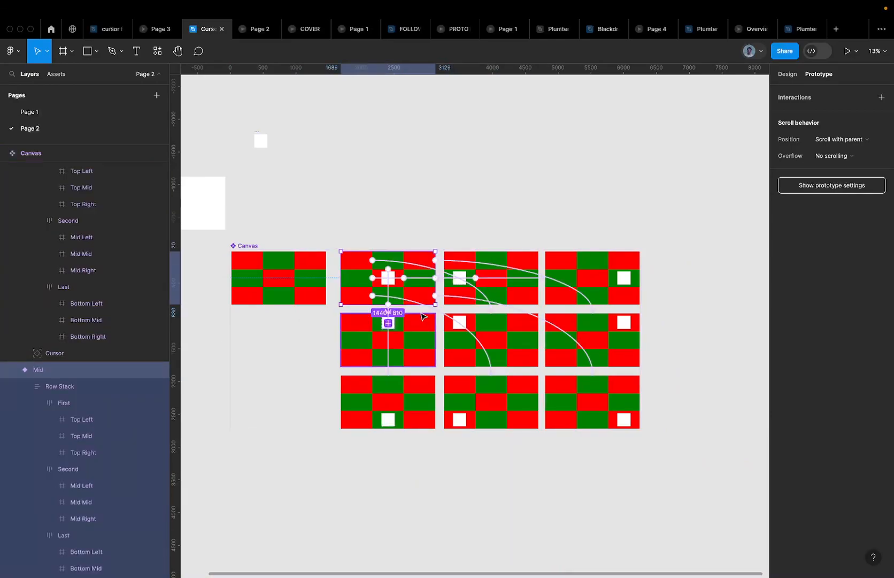
{"action": "scroll", "coordinate": [422, 315], "scroll_direction": "down", "scroll_amount": 3}
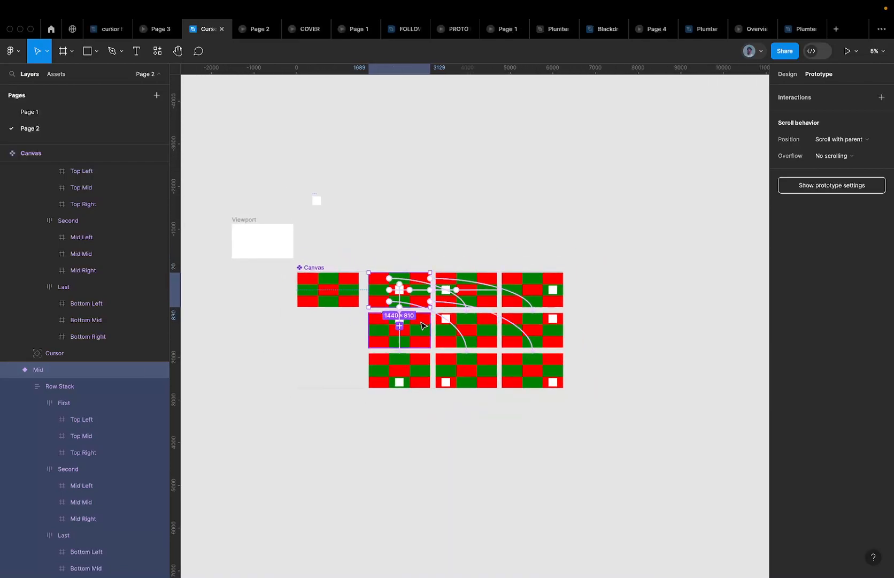
{"action": "left_click", "coordinate": [423, 325]}
{"action": "left_click_drag", "start_coordinate": [430, 329], "coordinate": [415, 292]}
{"action": "scroll", "coordinate": [420, 290], "scroll_direction": "up", "scroll_amount": 3}
{"action": "left_click", "coordinate": [466, 219]}
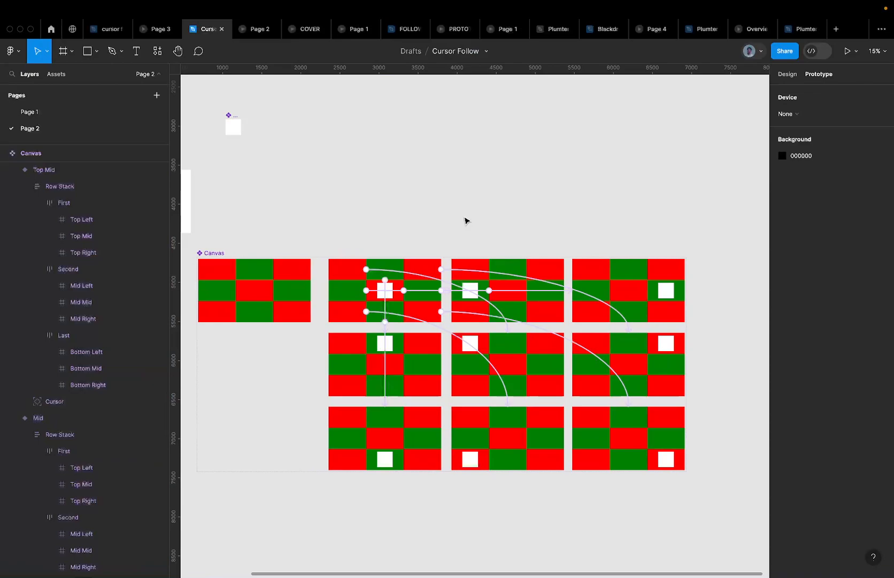
{"action": "left_click", "coordinate": [418, 281]}
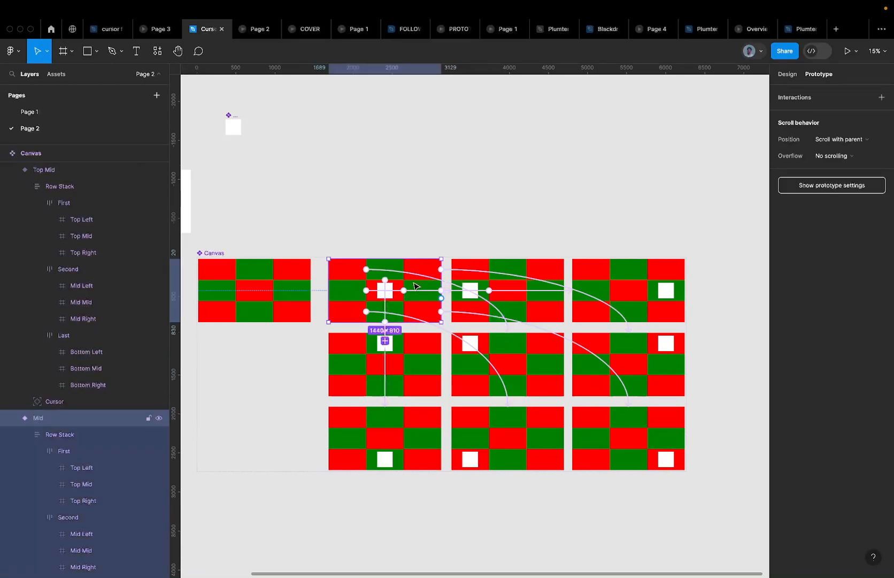
{"action": "scroll", "coordinate": [407, 287], "scroll_direction": "down", "scroll_amount": 3}
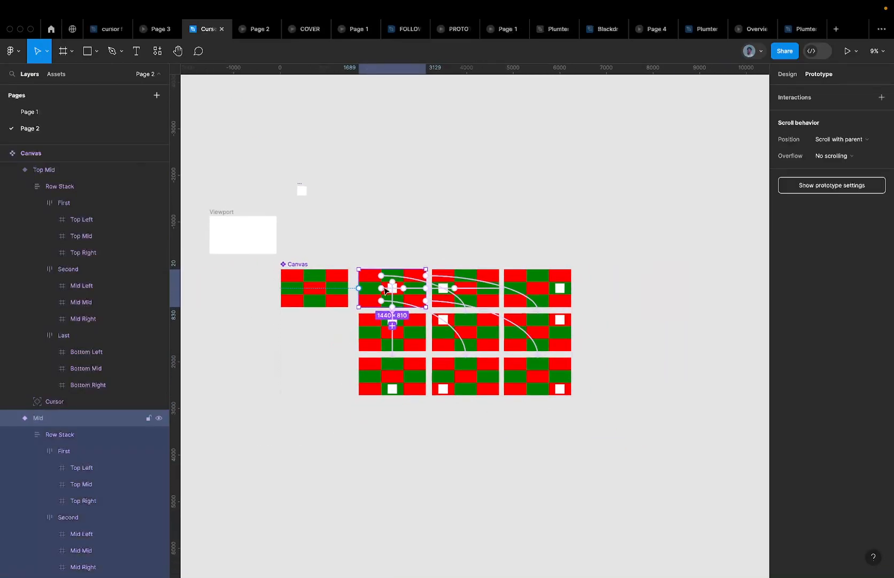
{"action": "scroll", "coordinate": [385, 289], "scroll_direction": "up", "scroll_amount": 5}
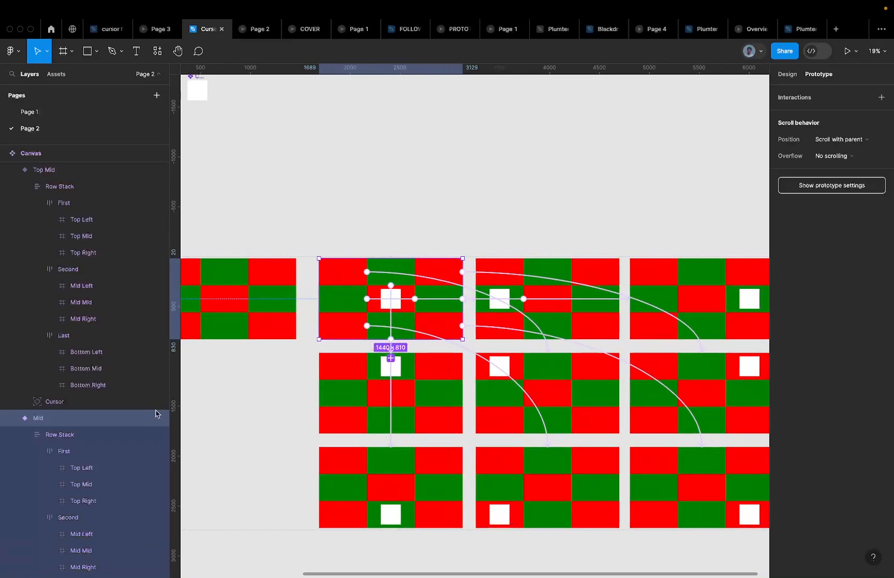
{"action": "left_click", "coordinate": [95, 434]}
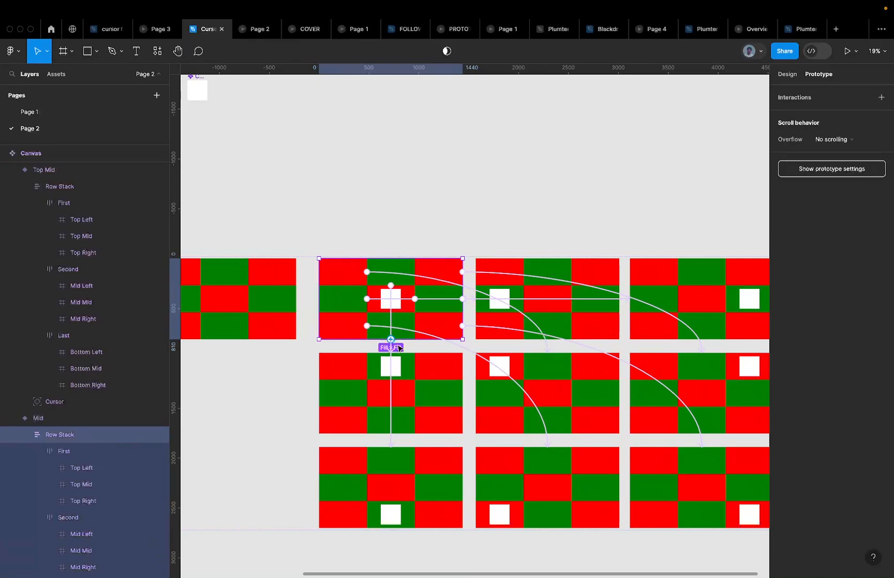
{"action": "scroll", "coordinate": [393, 342], "scroll_direction": "down", "scroll_amount": 3}
{"action": "left_click", "coordinate": [524, 307]}
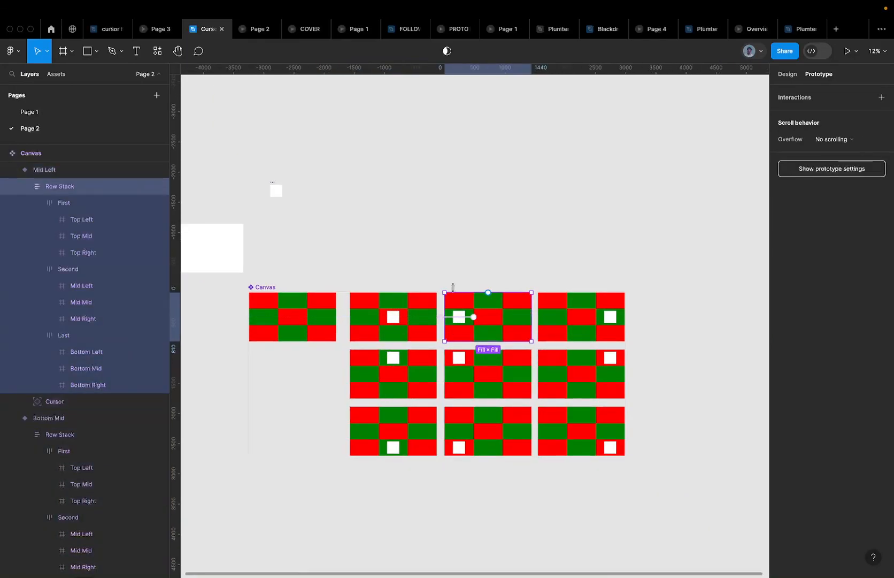
Adjust the Row Stack selection across variants, then show Design properties for the Mid Left Row Stack alone
{"action": "left_click", "coordinate": [591, 311], "text": "shift"}
{"action": "left_click", "coordinate": [398, 352], "text": "shift"}
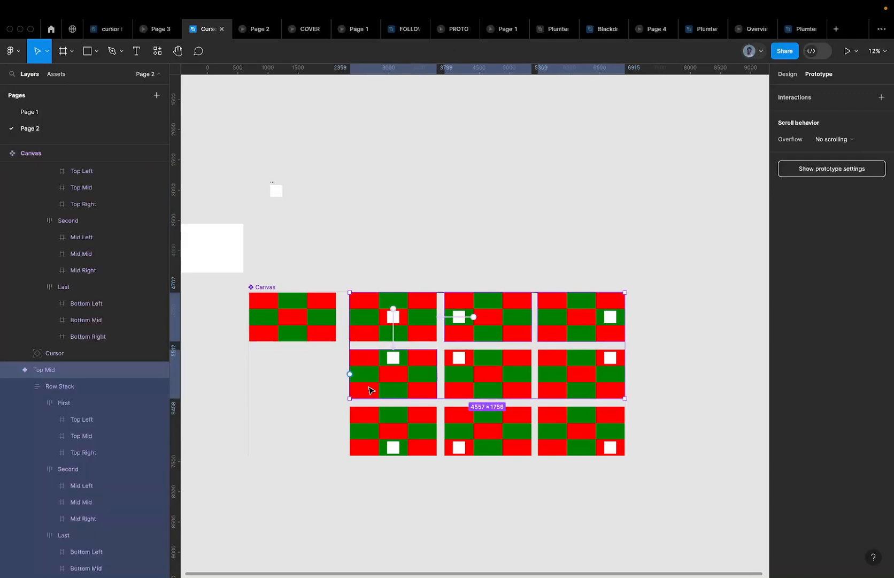
{"action": "left_click", "coordinate": [497, 321]}
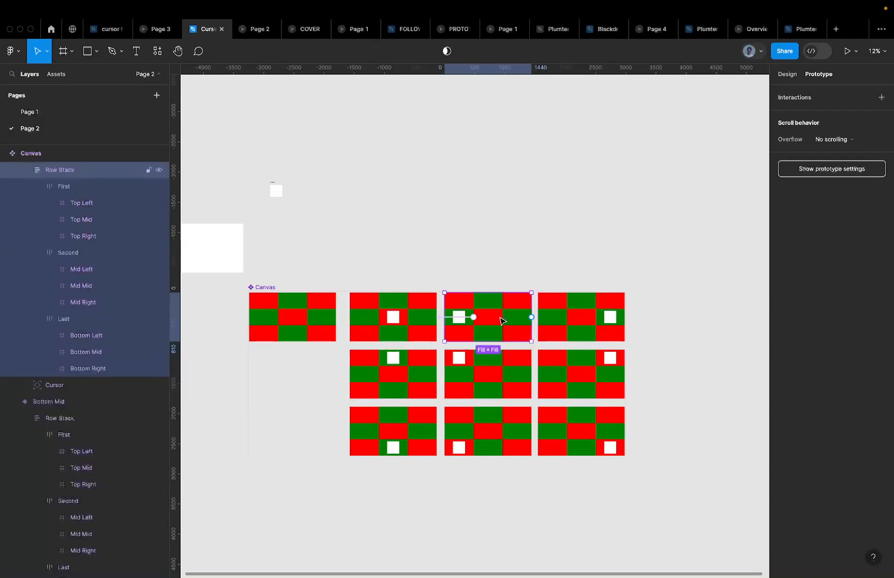
{"action": "left_click", "coordinate": [579, 317], "text": "shift"}
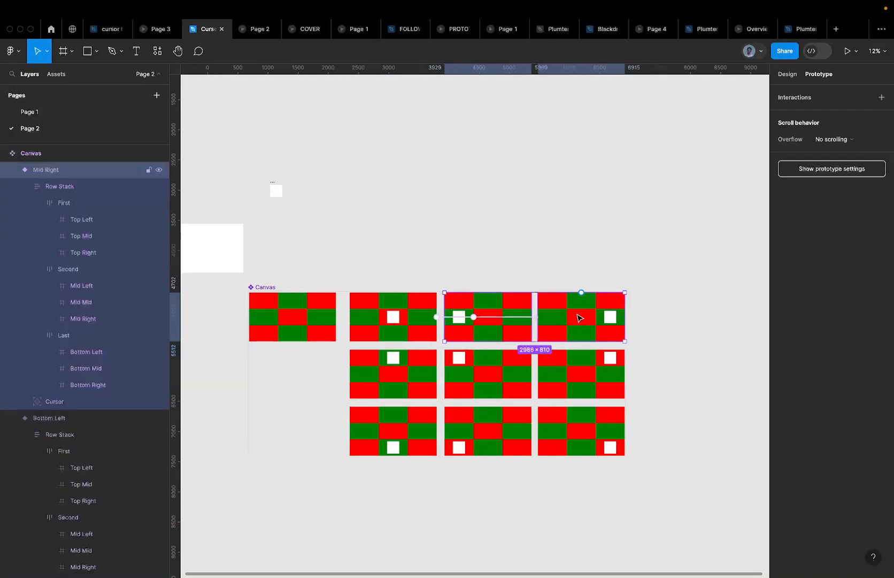
{"action": "left_click", "coordinate": [571, 317], "text": "shift"}
{"action": "left_click", "coordinate": [571, 318], "text": "shift"}
{"action": "left_click", "coordinate": [571, 318], "text": "shift"}
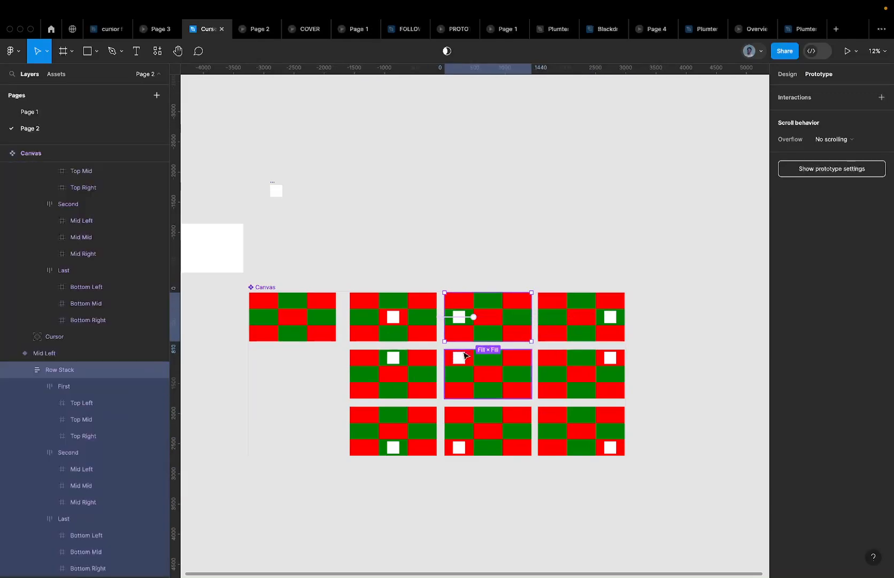
{"action": "left_click", "coordinate": [571, 318], "text": "shift"}
{"action": "left_click", "coordinate": [571, 318], "text": "shift"}
{"action": "left_click", "coordinate": [572, 318], "text": "shift"}
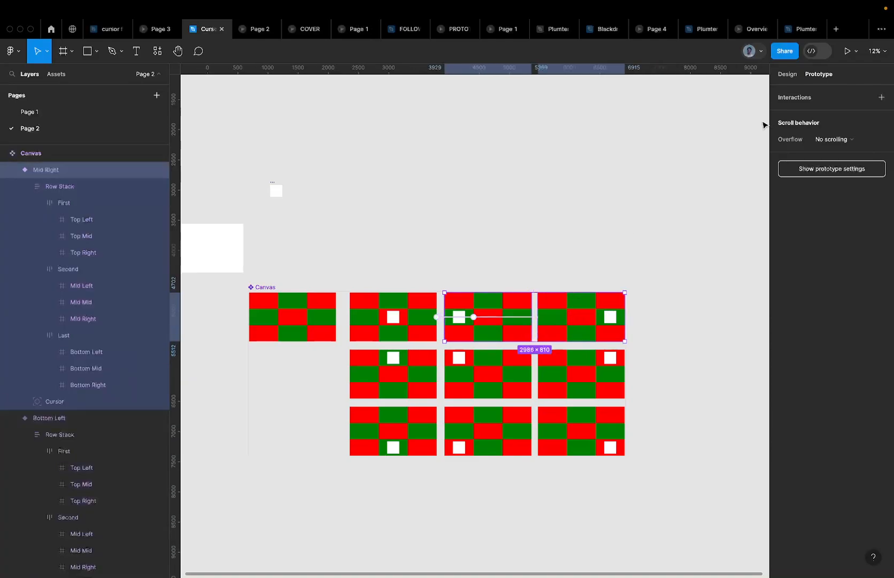
{"action": "left_click", "coordinate": [787, 73]}
{"action": "double_click", "coordinate": [522, 332]}
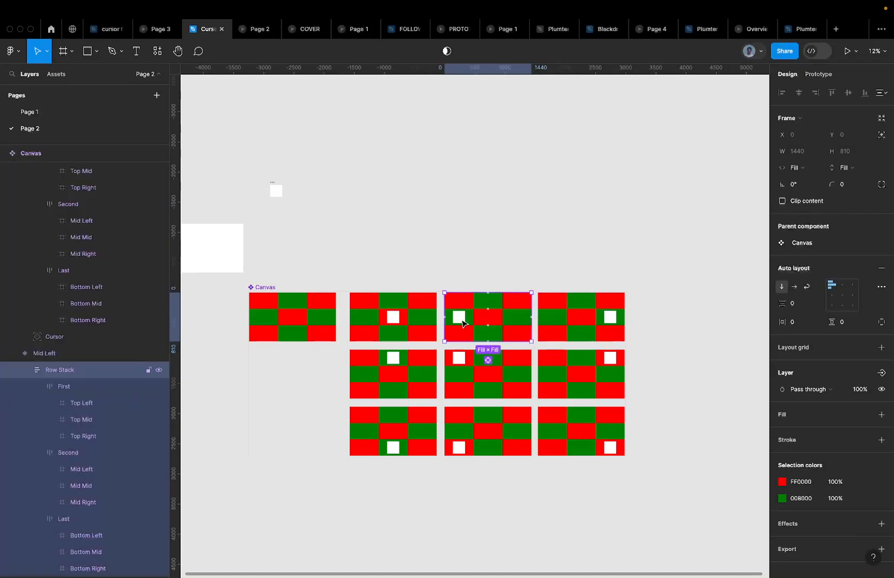
Paste-replace the Row Stack in the first variant and Mid Right with the linked copy
{"action": "right_click", "coordinate": [53, 370]}
{"action": "left_click", "coordinate": [85, 308]}
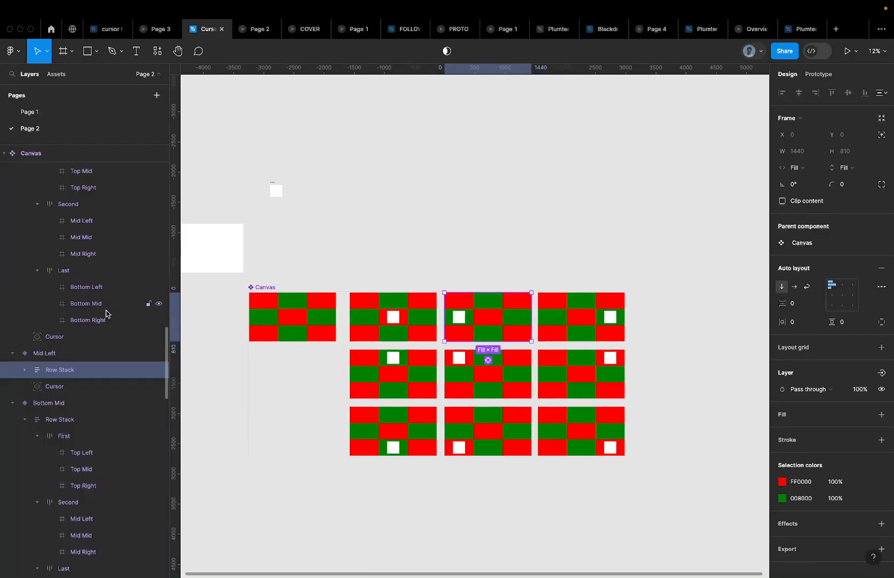
{"action": "scroll", "coordinate": [456, 314], "scroll_direction": "up", "scroll_amount": 2}
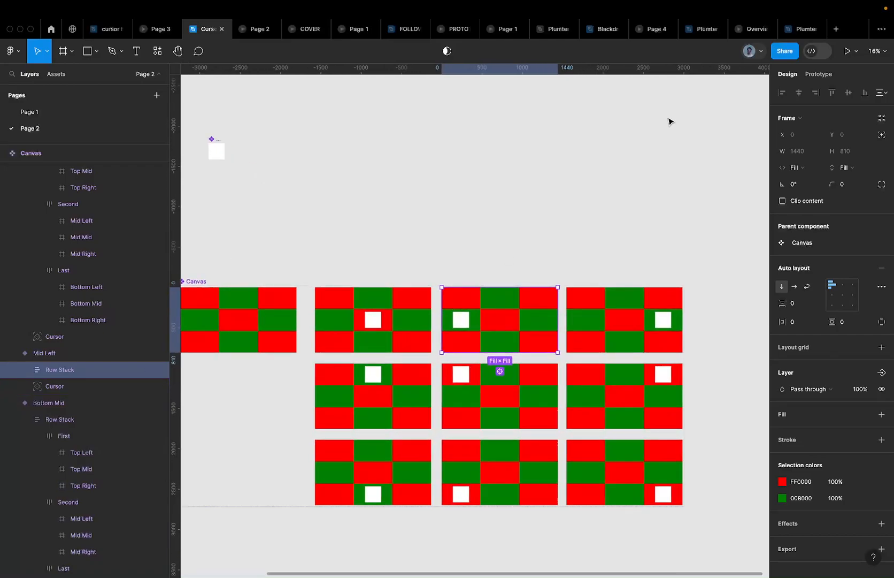
{"action": "left_click", "coordinate": [808, 74]}
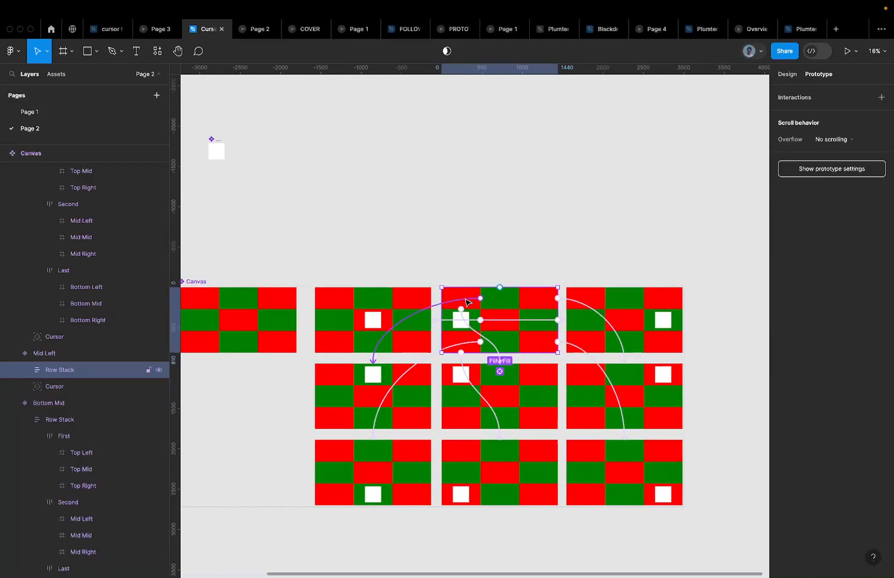
{"action": "left_click", "coordinate": [603, 300]}
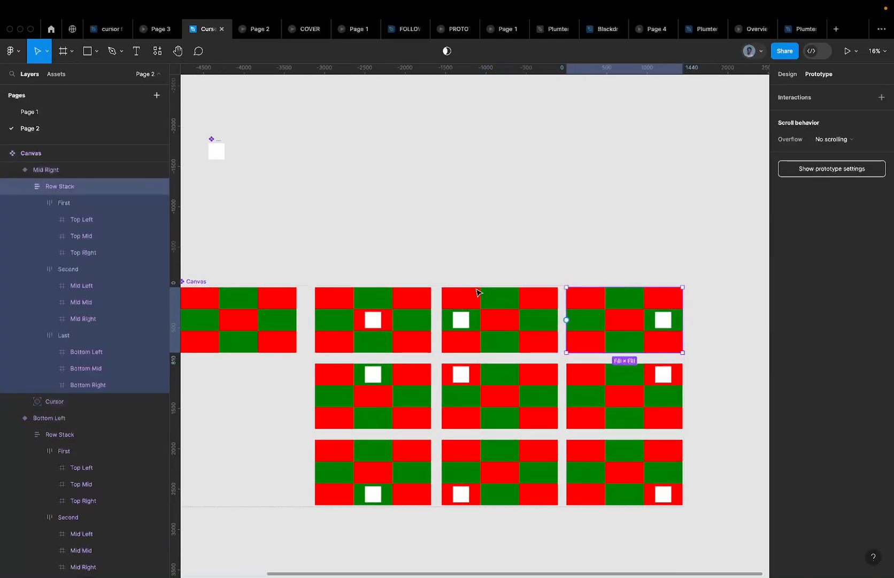
{"action": "right_click", "coordinate": [49, 185]}
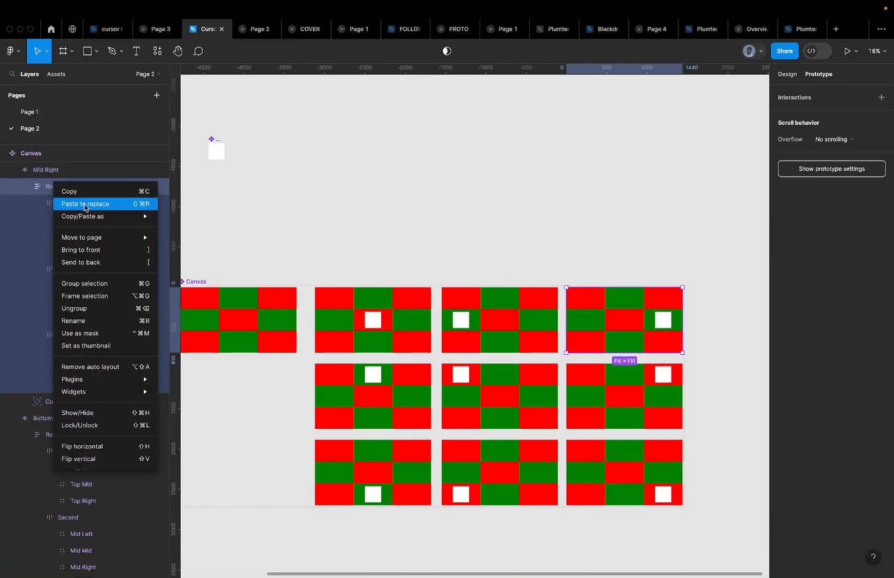
{"action": "left_click", "coordinate": [86, 206]}
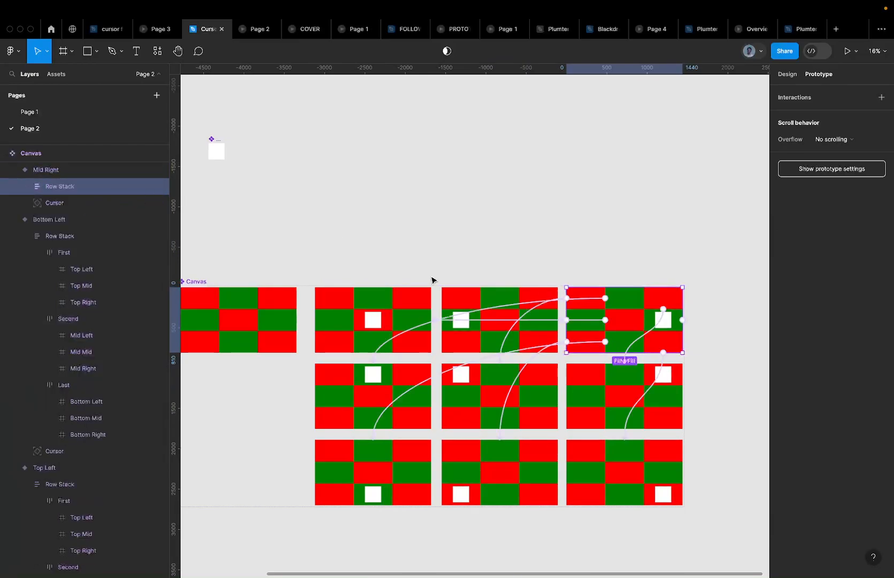
Replace the Row Stacks in the Top Mid, Top Left and Top Right variants
{"action": "left_click", "coordinate": [354, 395]}
{"action": "right_click", "coordinate": [354, 396]}
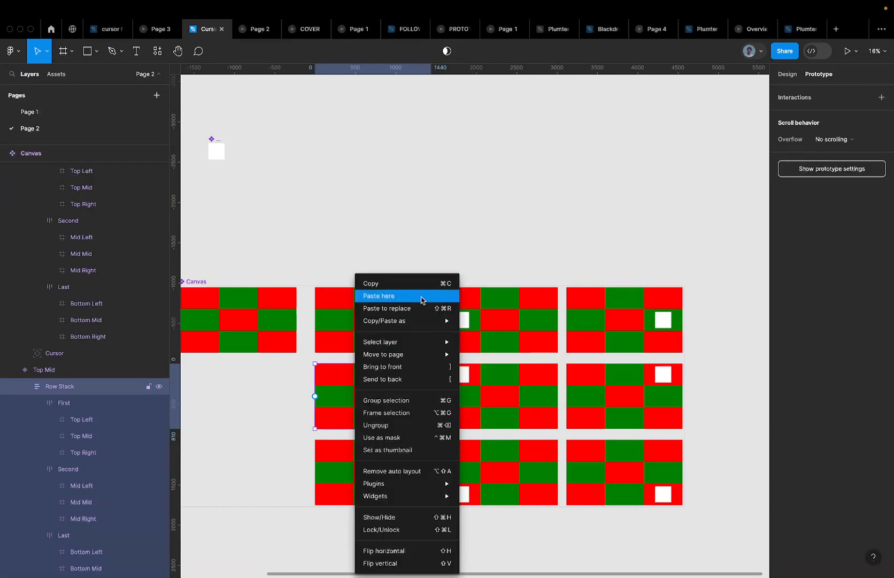
{"action": "left_click", "coordinate": [414, 306]}
{"action": "left_click", "coordinate": [523, 381]}
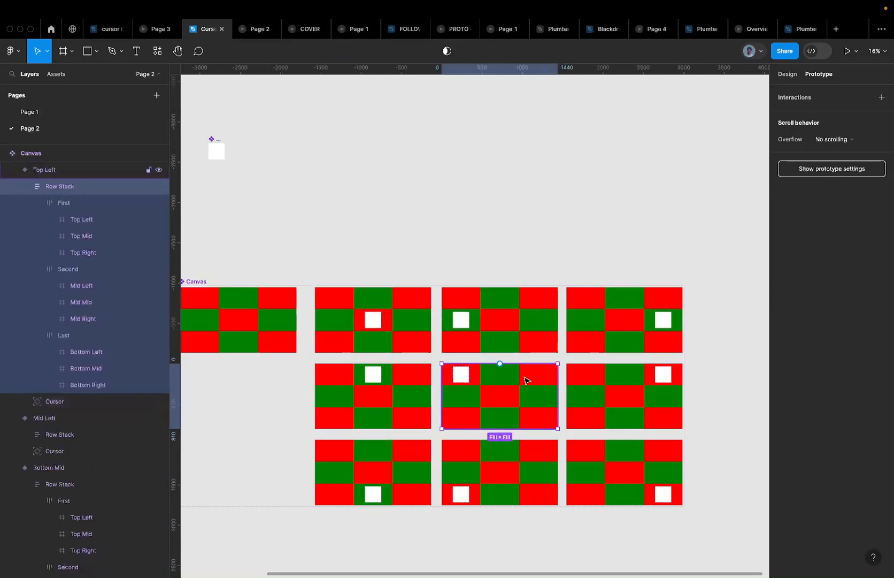
{"action": "right_click", "coordinate": [76, 186]}
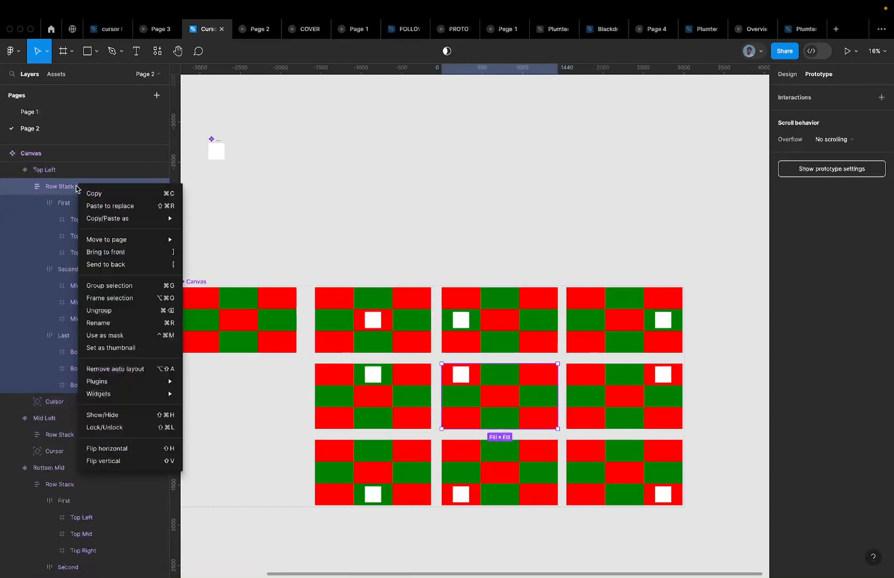
{"action": "left_click", "coordinate": [88, 203]}
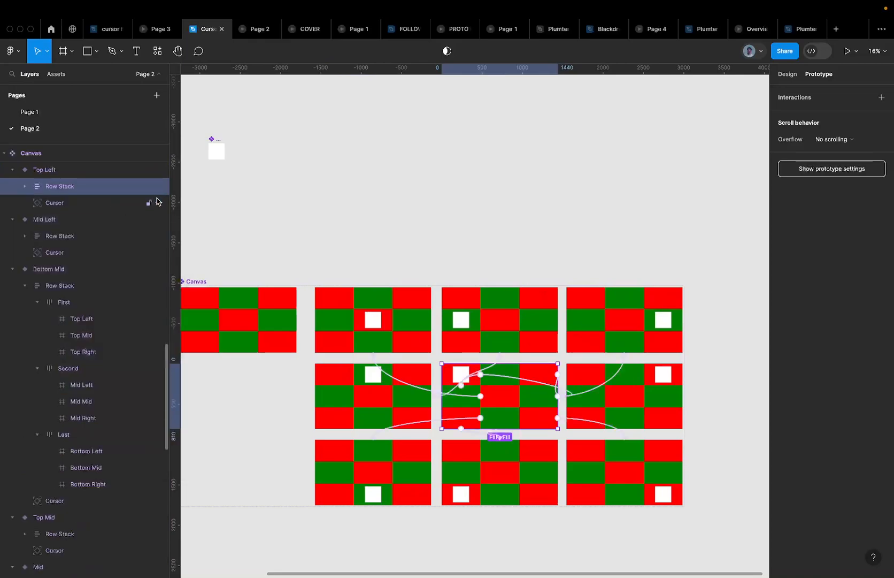
{"action": "left_click", "coordinate": [644, 404]}
{"action": "right_click", "coordinate": [106, 185]}
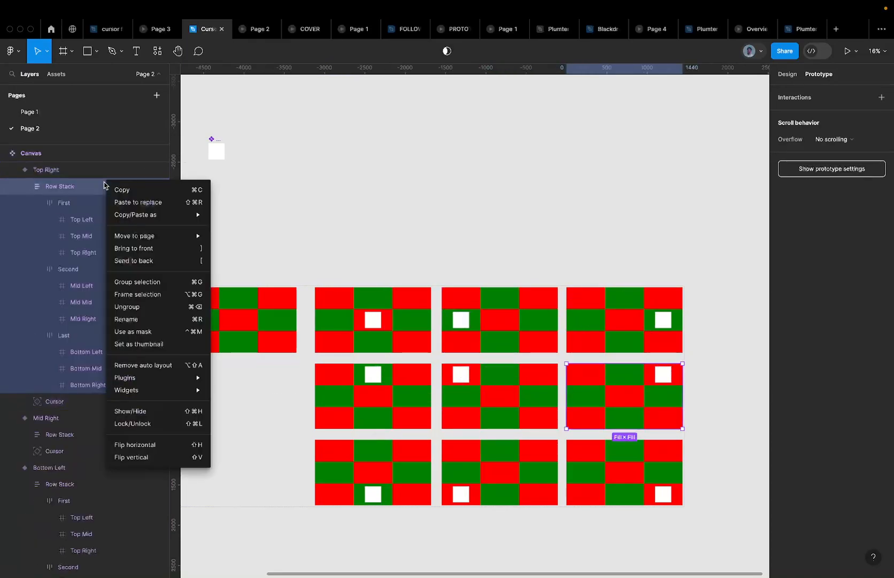
{"action": "left_click", "coordinate": [159, 203]}
Replace the Row Stacks in the Bottom Mid, Bottom Left and Bottom Right variants
{"action": "scroll", "coordinate": [478, 342], "scroll_direction": "down", "scroll_amount": 4}
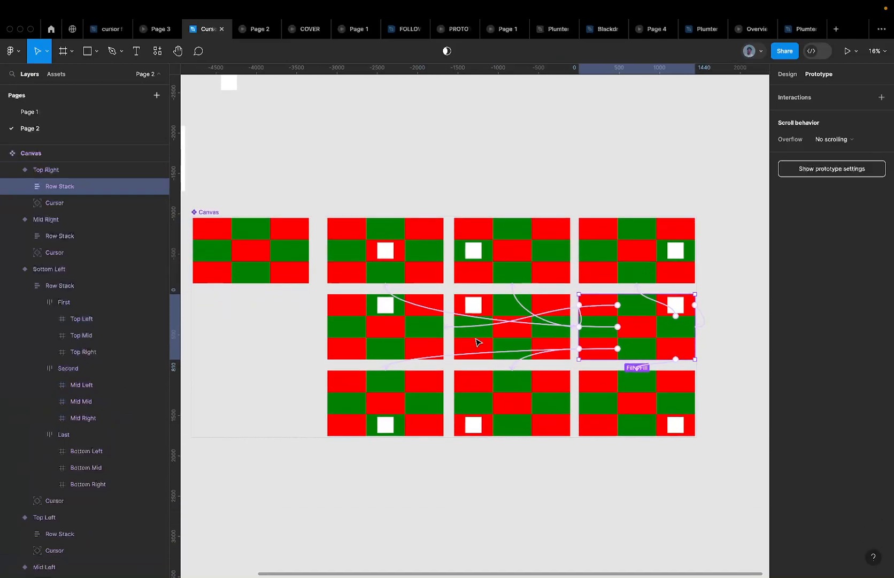
{"action": "left_click", "coordinate": [412, 349]}
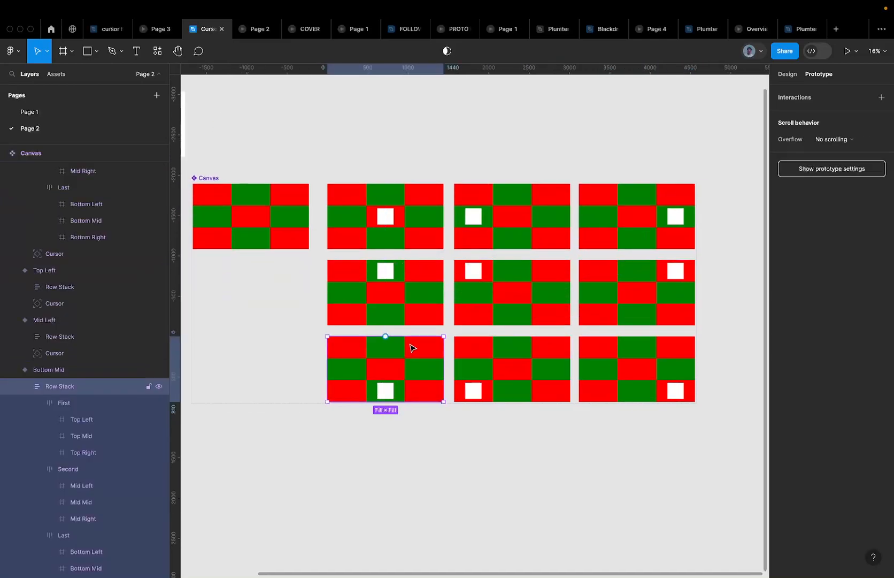
{"action": "right_click", "coordinate": [64, 386]}
{"action": "left_click", "coordinate": [100, 314]}
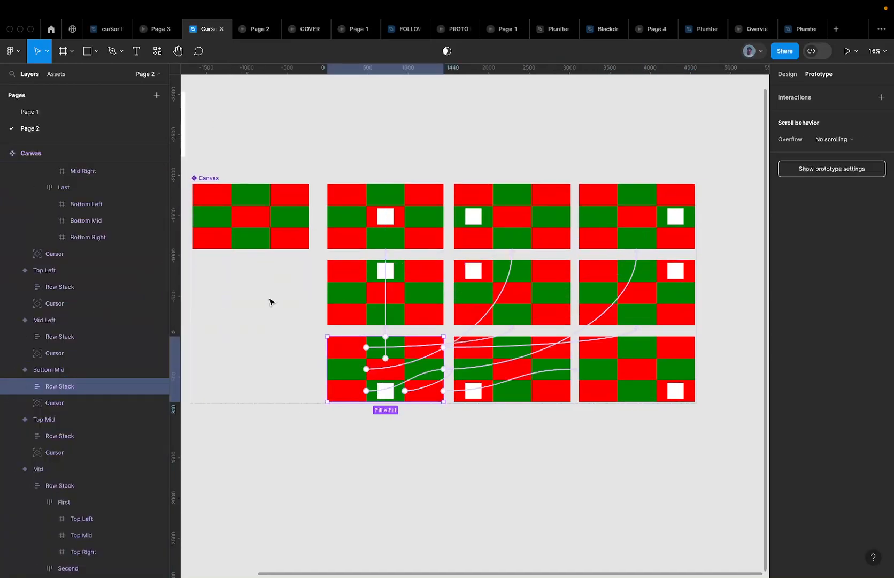
{"action": "left_click", "coordinate": [486, 365]}
{"action": "left_click", "coordinate": [484, 363]}
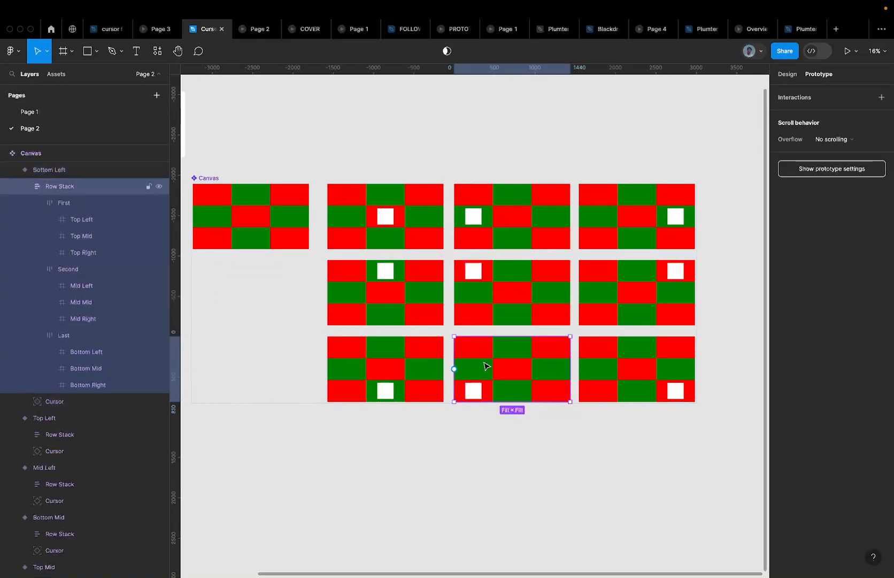
{"action": "right_click", "coordinate": [68, 192]}
{"action": "left_click", "coordinate": [96, 207]}
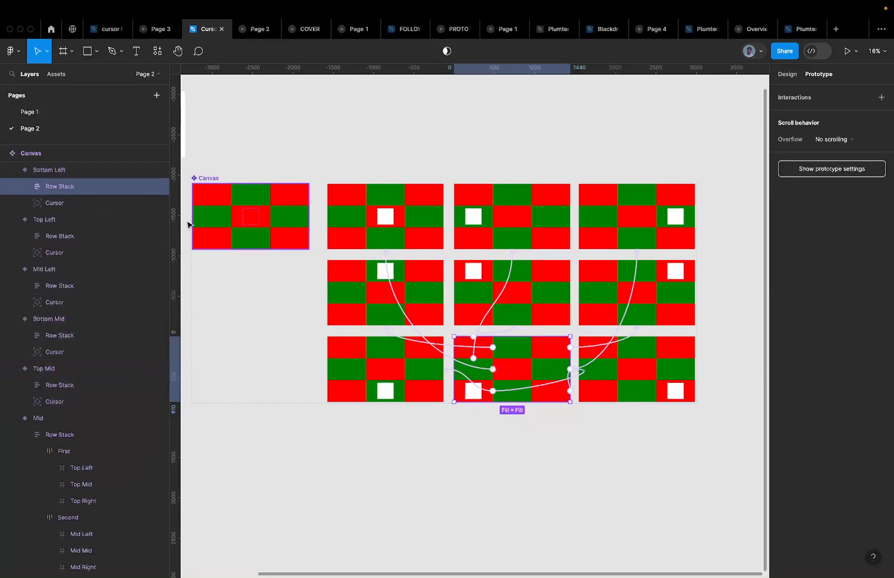
{"action": "left_click", "coordinate": [647, 357]}
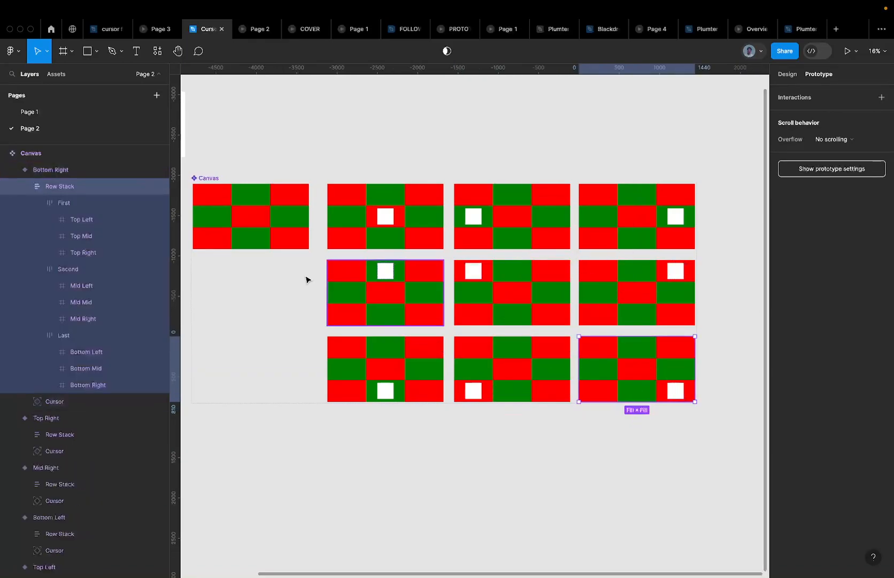
{"action": "right_click", "coordinate": [68, 187]}
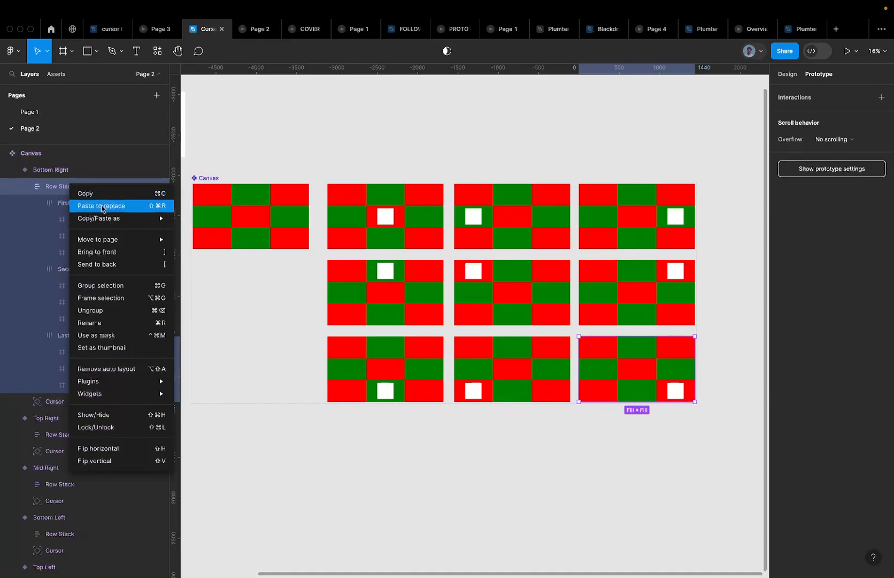
{"action": "left_click", "coordinate": [101, 206]}
{"action": "scroll", "coordinate": [524, 334], "scroll_direction": "down", "scroll_amount": 2}
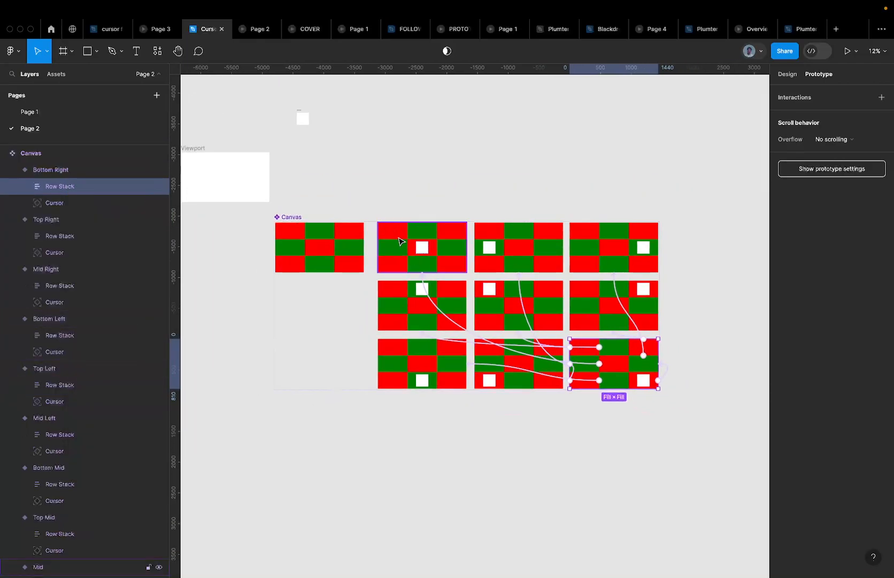
Inspect the prototype links on the Top Mid, Default and Mid variants
{"action": "left_click", "coordinate": [392, 236]}
{"action": "left_click_drag", "start_coordinate": [466, 231], "coordinate": [610, 249]}
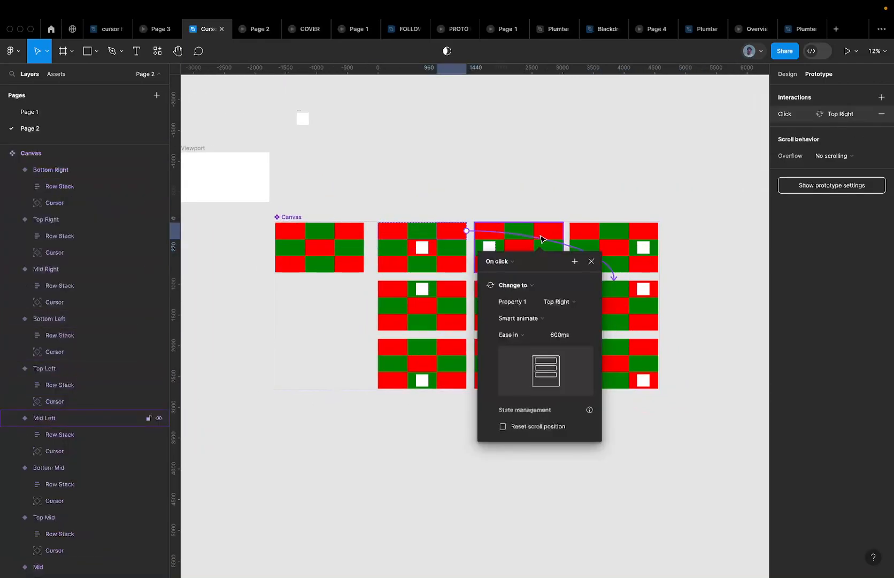
{"action": "left_click", "coordinate": [550, 233]}
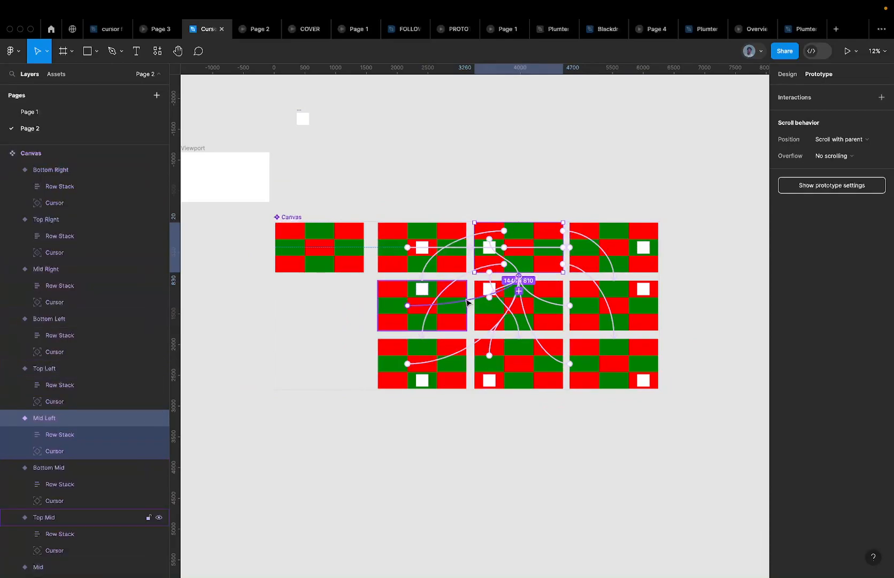
{"action": "left_click", "coordinate": [291, 234]}
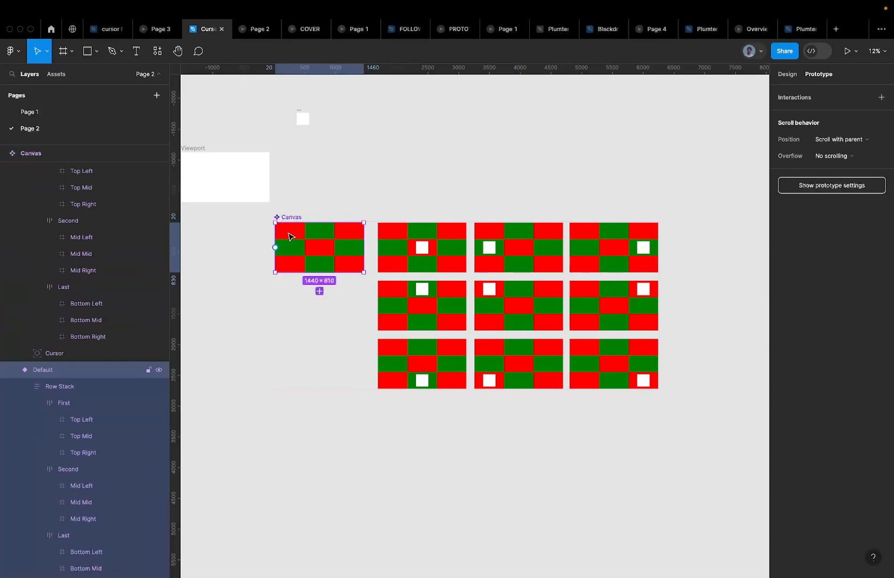
{"action": "left_click", "coordinate": [412, 249]}
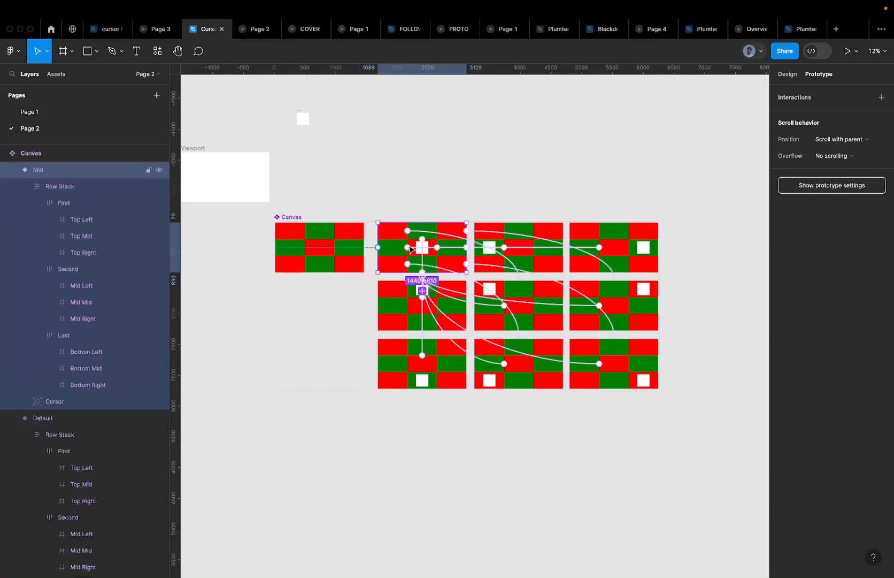
{"action": "scroll", "coordinate": [438, 237], "scroll_direction": "up", "scroll_amount": 3}
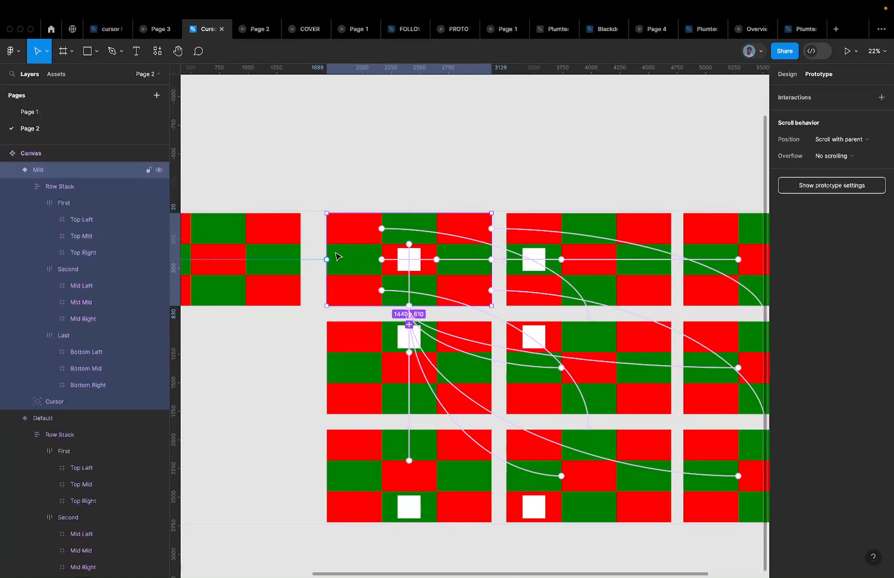
{"action": "scroll", "coordinate": [337, 257], "scroll_direction": "down", "scroll_amount": 3}
Marquee-select all nine cursor variant frames in the grid
{"action": "key", "text": "Escape"}
{"action": "left_click", "coordinate": [353, 313]}
{"action": "left_click_drag", "start_coordinate": [353, 313], "coordinate": [578, 373]}
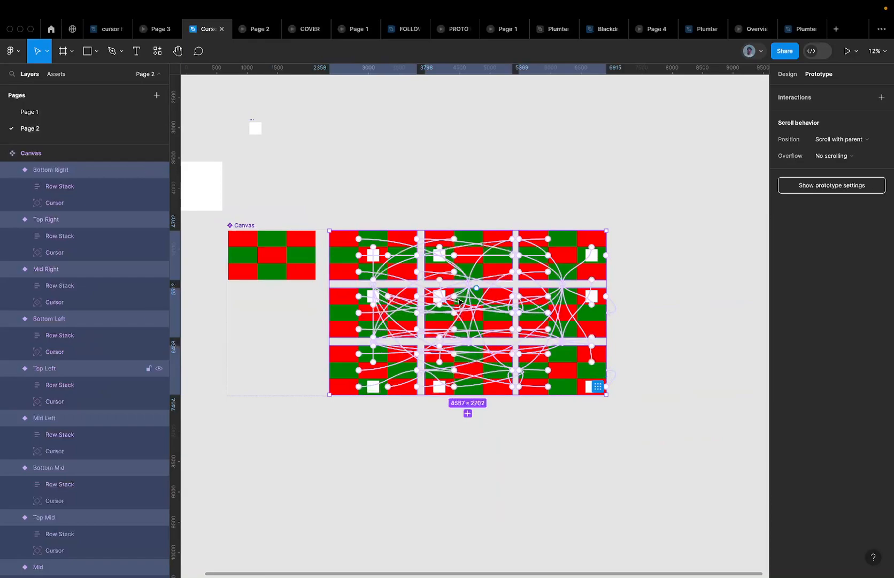
Drill the selection from the nine variants down through the rows to every grid cell
{"action": "key", "text": "Return"}
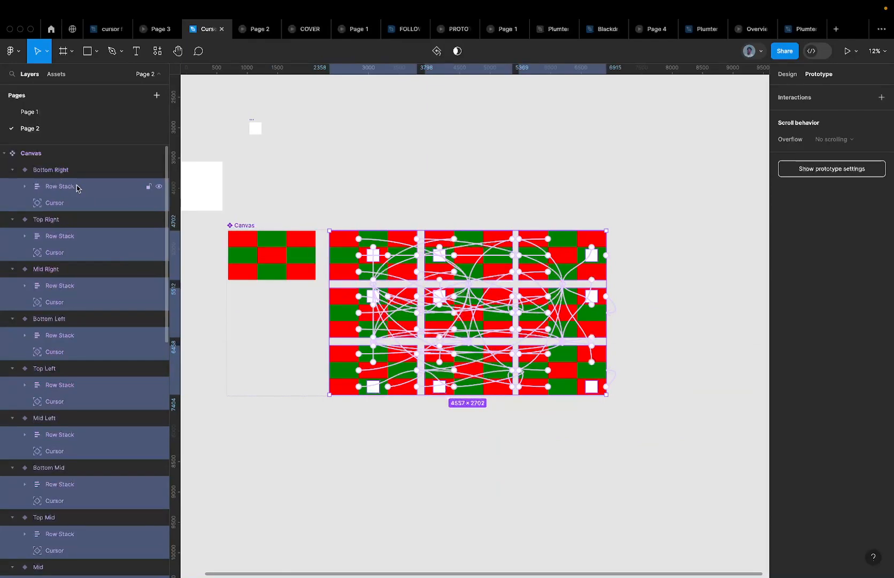
{"action": "key", "text": "Return"}
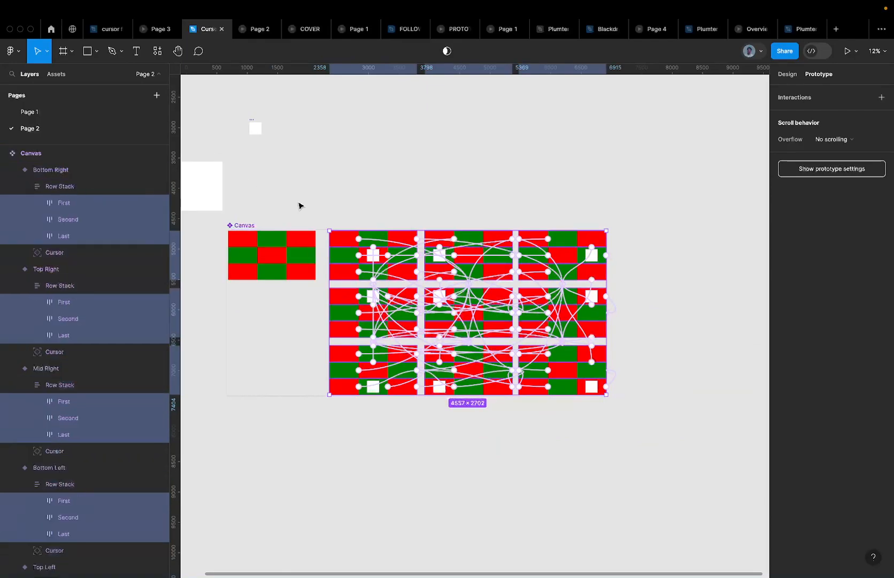
{"action": "key", "text": "Return"}
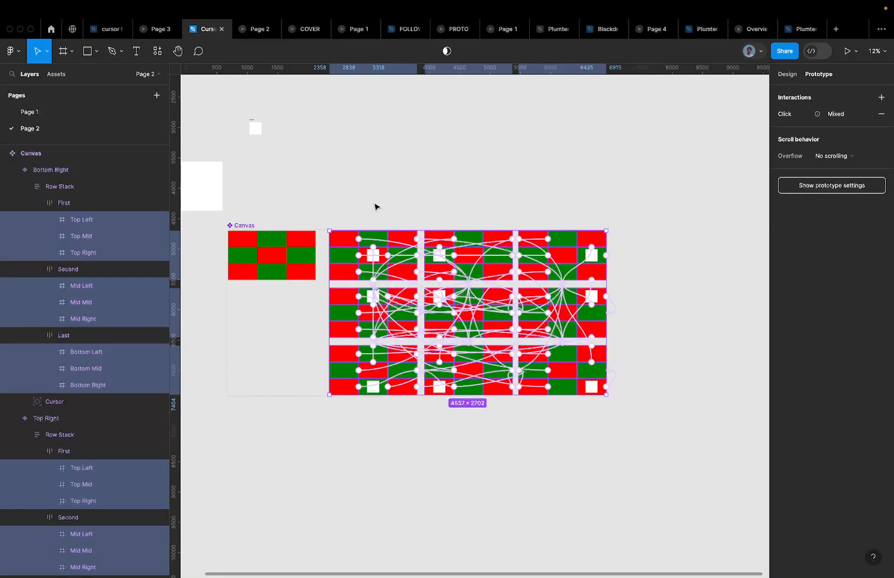
{"action": "key", "text": "Escape"}
{"action": "key", "text": "Escape"}
{"action": "key", "text": "Escape"}
{"action": "left_click", "coordinate": [267, 259]}
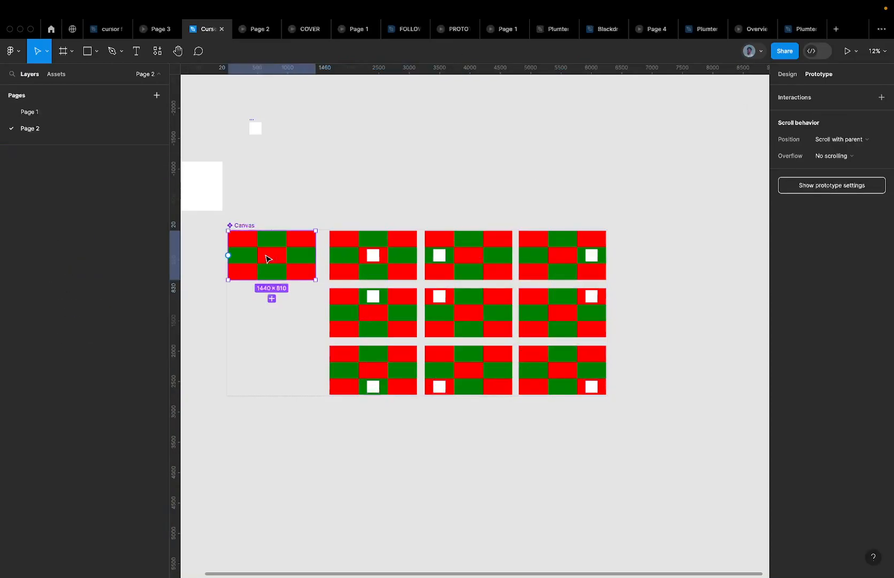
{"action": "left_click_drag", "start_coordinate": [328, 260], "coordinate": [584, 360]}
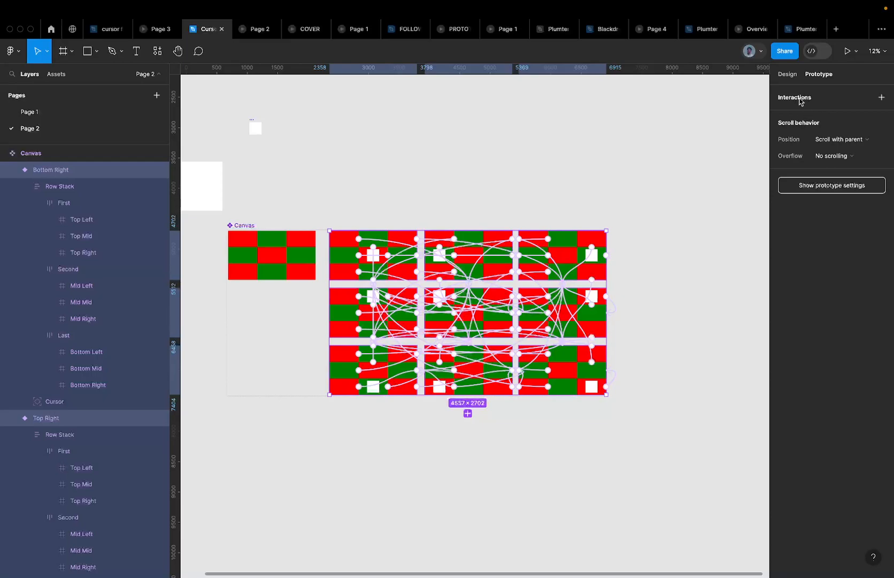
{"action": "key", "text": "Return"}
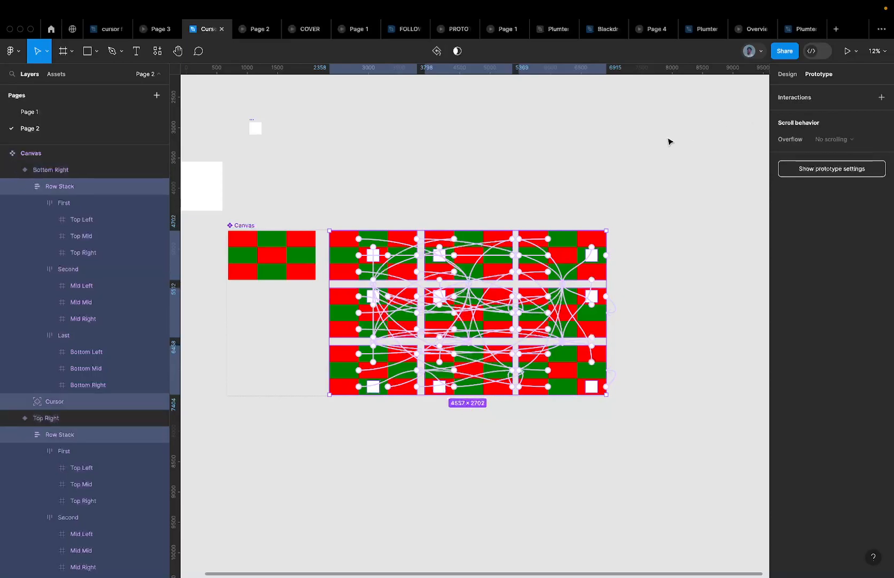
{"action": "key", "text": "Return"}
{"action": "key", "text": "Return"}
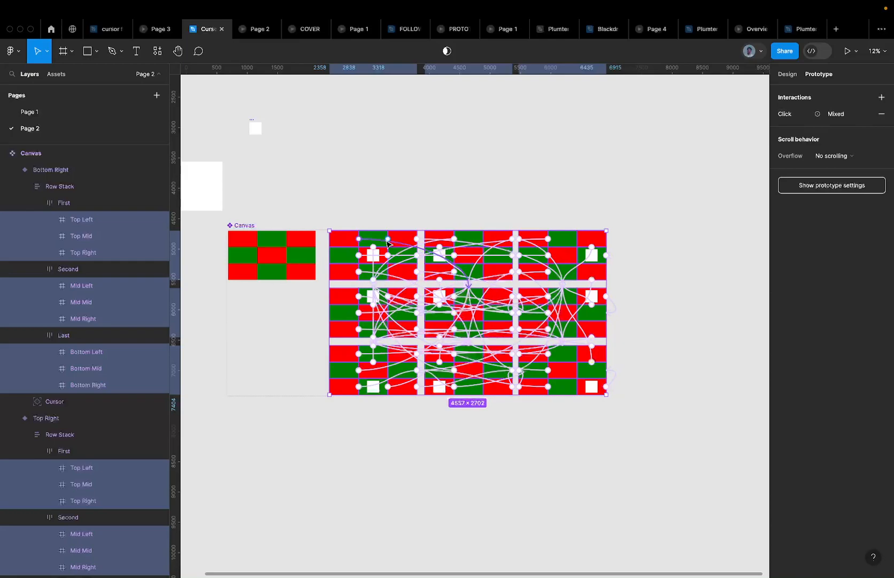
Change the cells' trigger from Click to Mouse enter, keeping Smart animate
{"action": "left_click", "coordinate": [785, 116]}
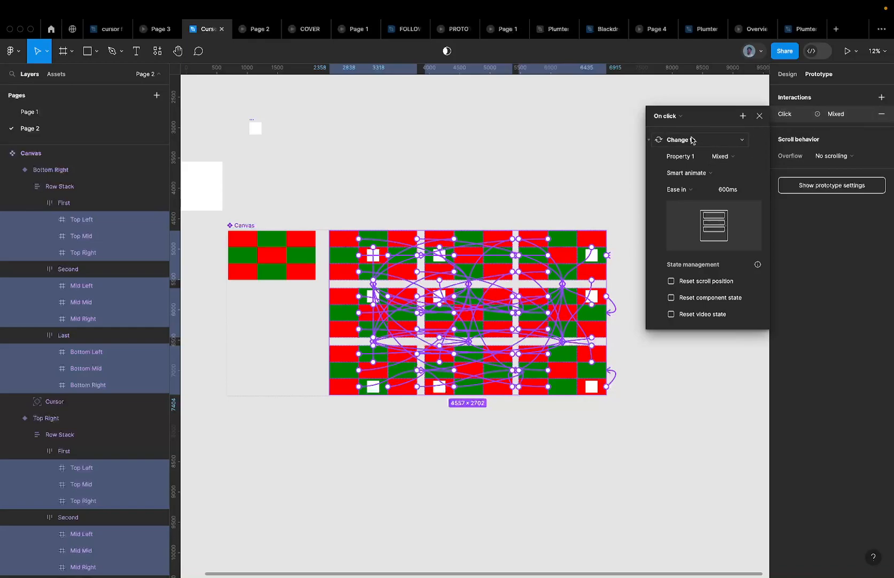
{"action": "left_click", "coordinate": [668, 118]}
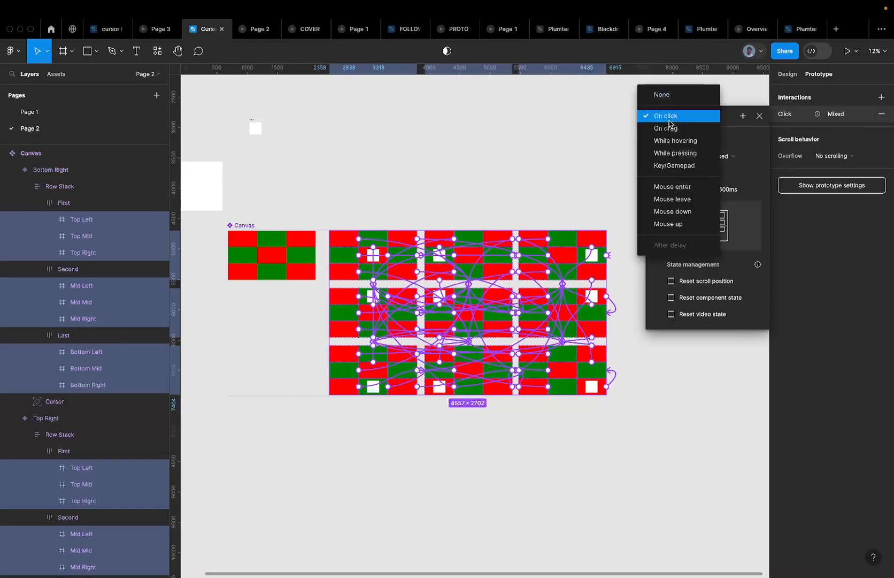
{"action": "left_click", "coordinate": [674, 187]}
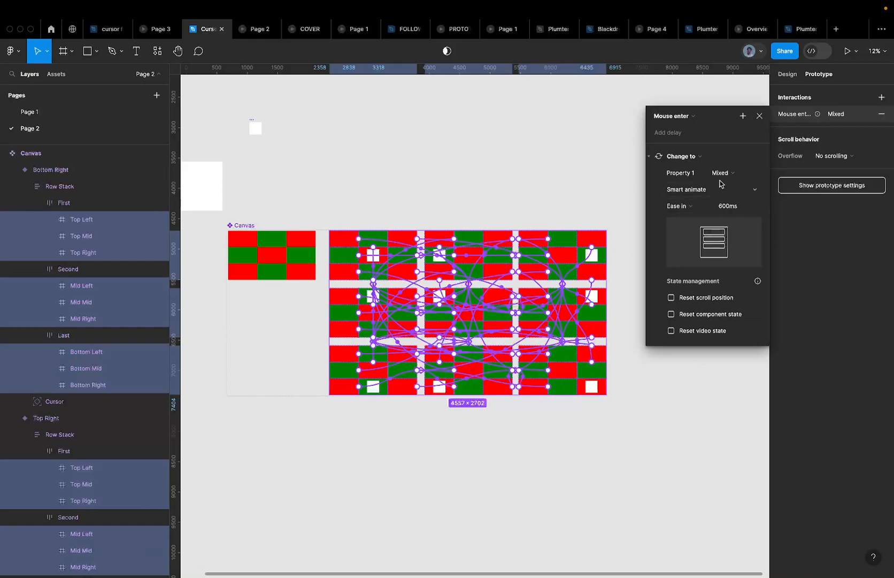
{"action": "left_click", "coordinate": [705, 193]}
{"action": "left_click", "coordinate": [704, 194]}
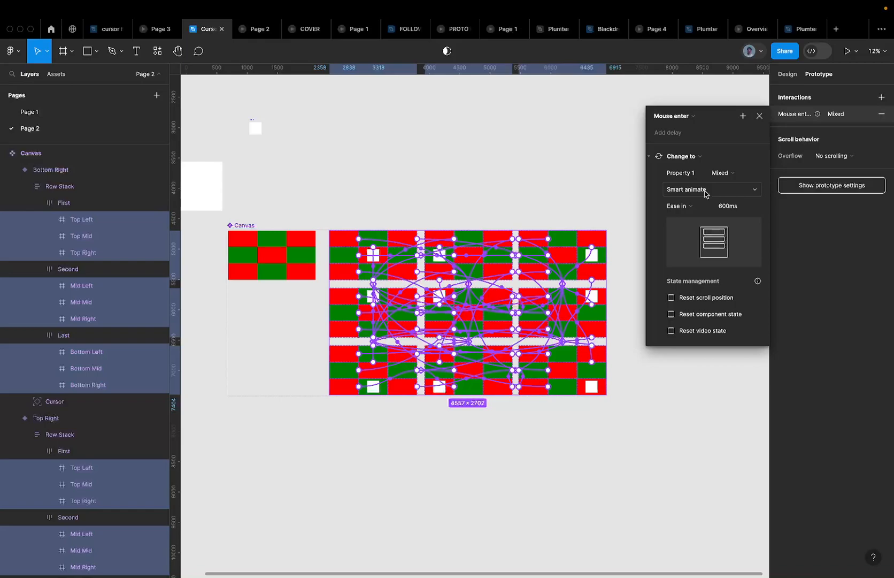
{"action": "left_click", "coordinate": [705, 194]}
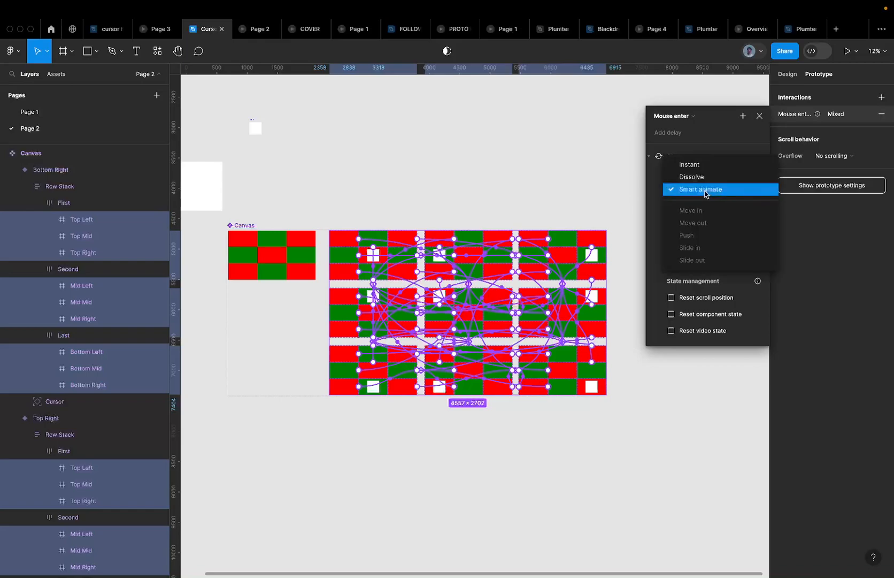
{"action": "left_click", "coordinate": [705, 194]}
Switch the easing from Ease in to Ease out, leaving duration at 600ms
{"action": "left_click", "coordinate": [689, 204]}
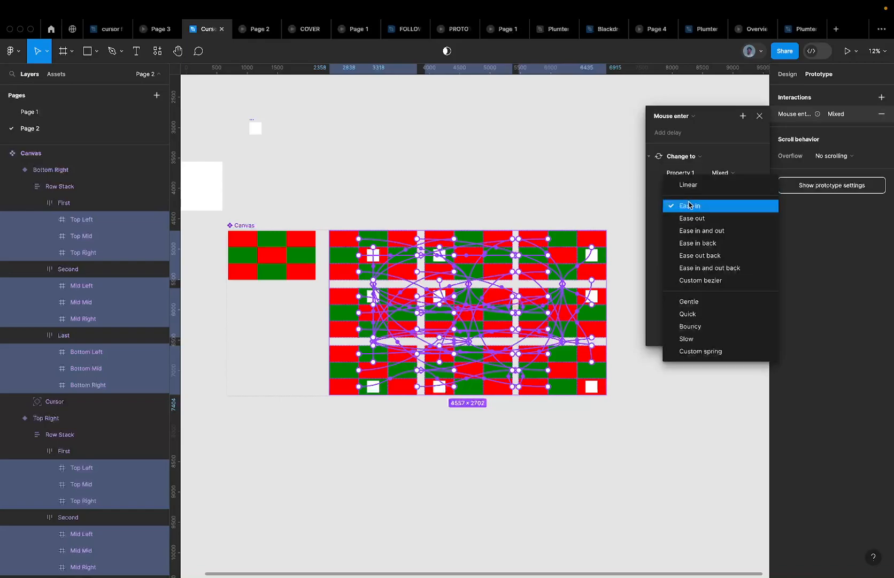
{"action": "left_click", "coordinate": [693, 207]}
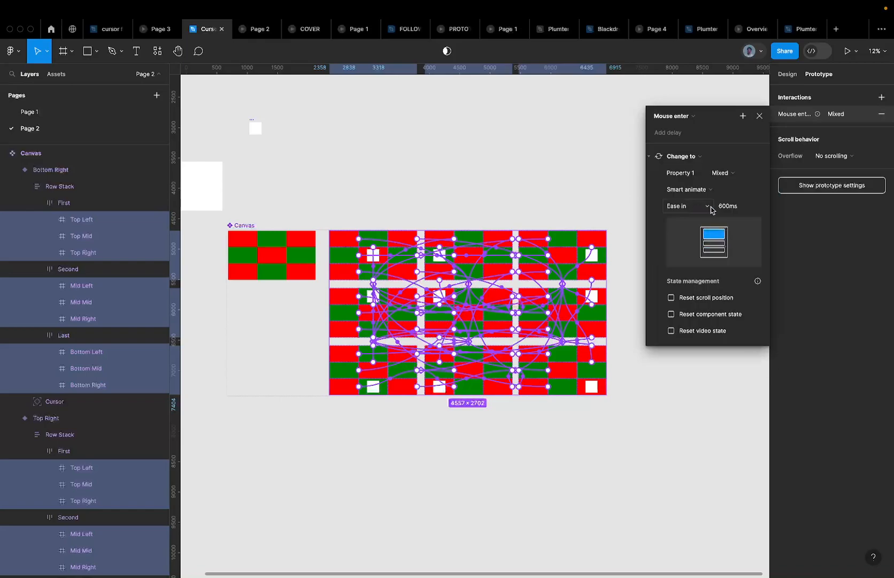
{"action": "left_click", "coordinate": [698, 210]}
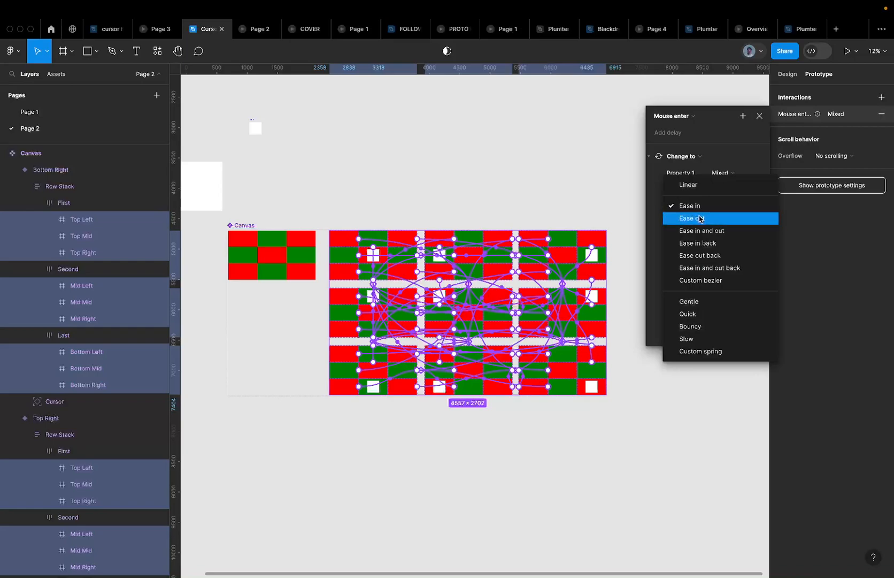
{"action": "left_click", "coordinate": [698, 218]}
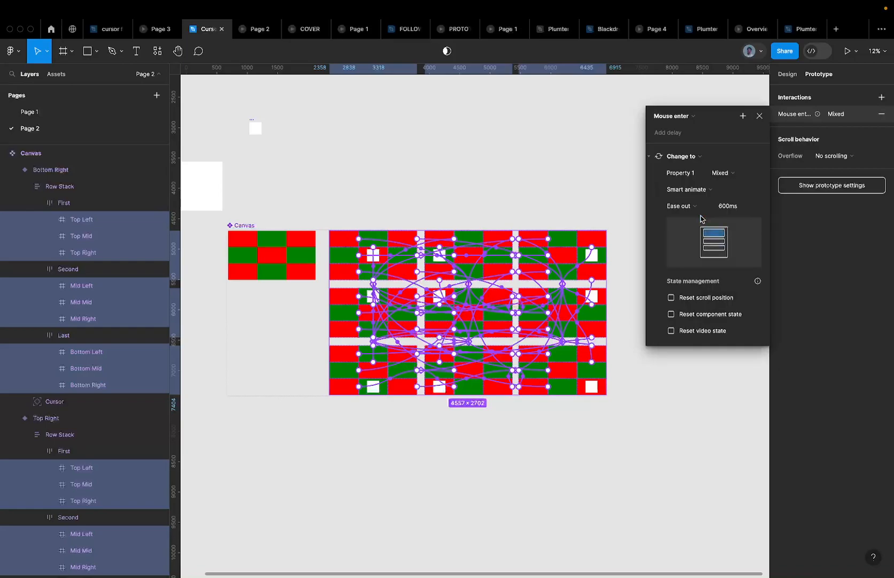
{"action": "left_click", "coordinate": [736, 207]}
{"action": "type", "text": "800"}
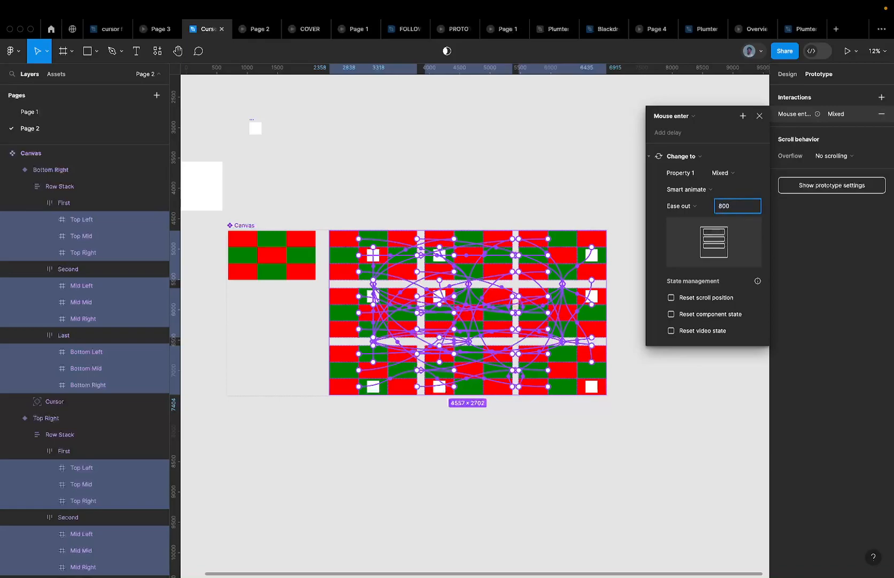
{"action": "key", "text": "super+z"}
Clear the cell selection and select the Default Canvas variant
{"action": "mouse_move", "coordinate": [261, 40]}
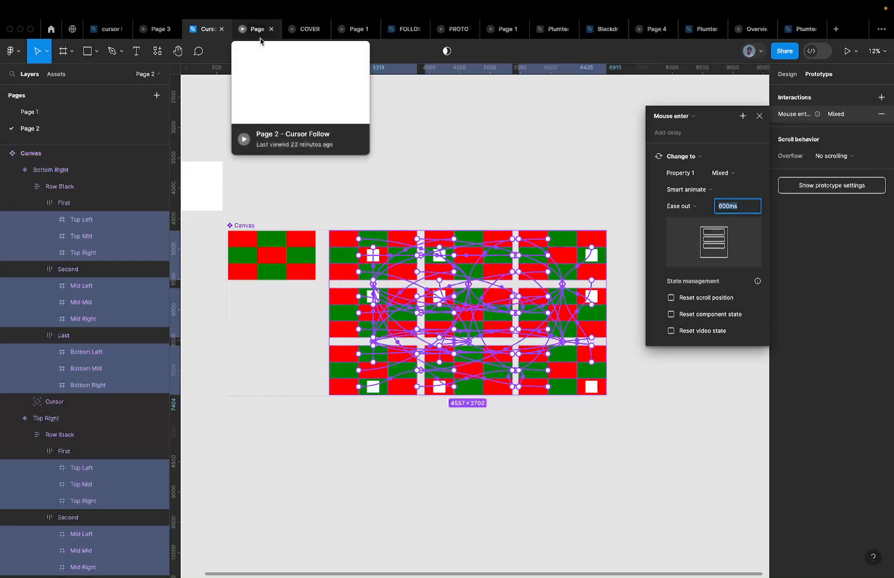
{"action": "left_click", "coordinate": [381, 214]}
{"action": "scroll", "coordinate": [381, 214], "scroll_direction": "left", "scroll_amount": 3}
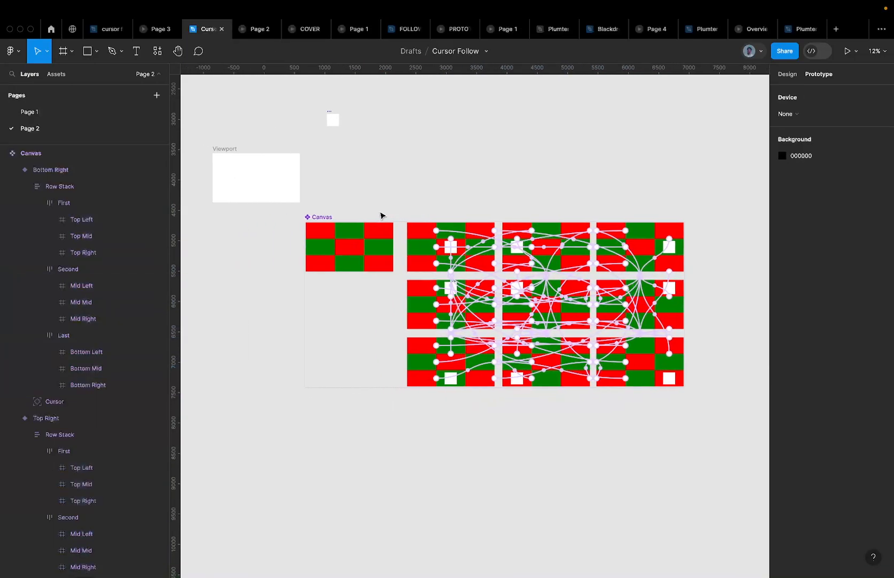
{"action": "left_click", "coordinate": [385, 257]}
{"action": "scroll", "coordinate": [383, 261], "scroll_direction": "up", "scroll_amount": 3, "text": "ctrl"}
{"action": "scroll", "coordinate": [383, 261], "scroll_direction": "up", "scroll_amount": 2, "text": "ctrl"}
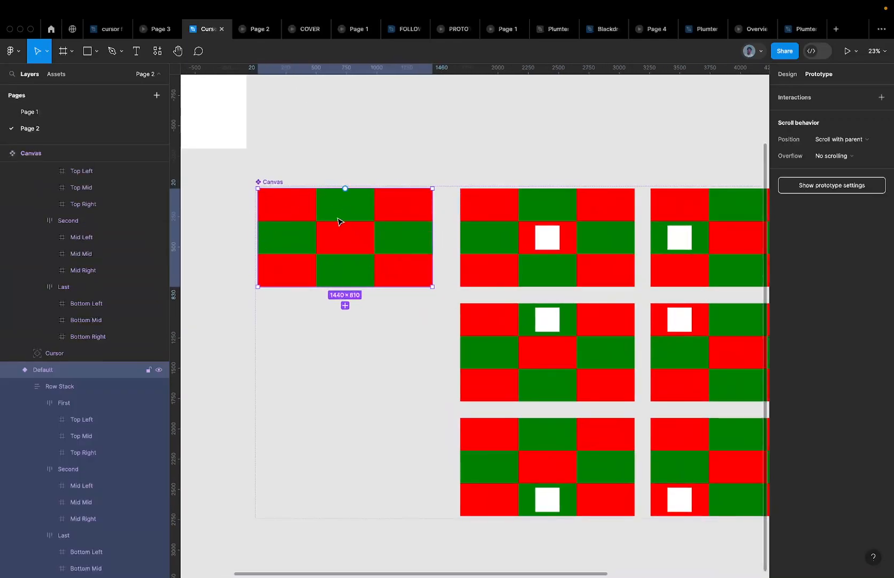
{"action": "scroll", "coordinate": [342, 214], "scroll_direction": "down", "scroll_amount": 2, "text": "ctrl"}
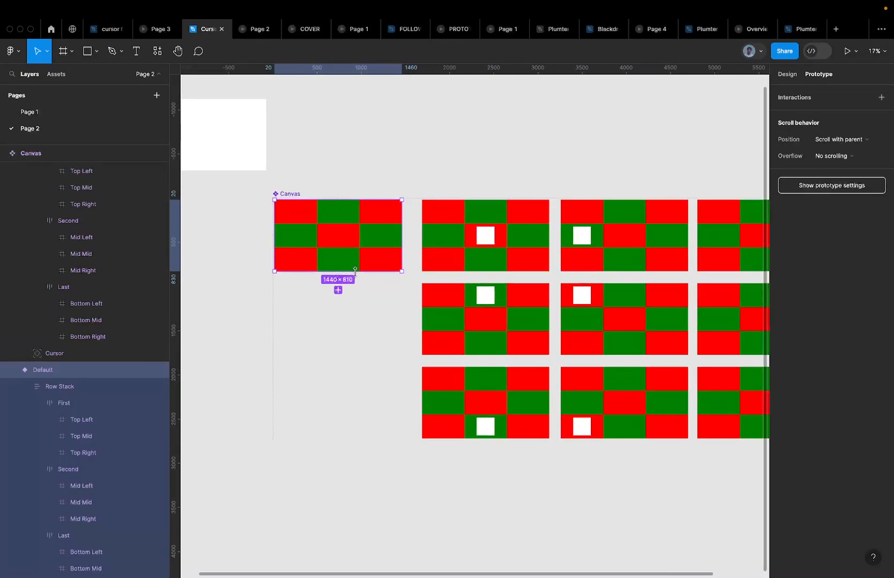
{"action": "scroll", "coordinate": [313, 262], "scroll_direction": "up", "scroll_amount": 5, "text": "ctrl"}
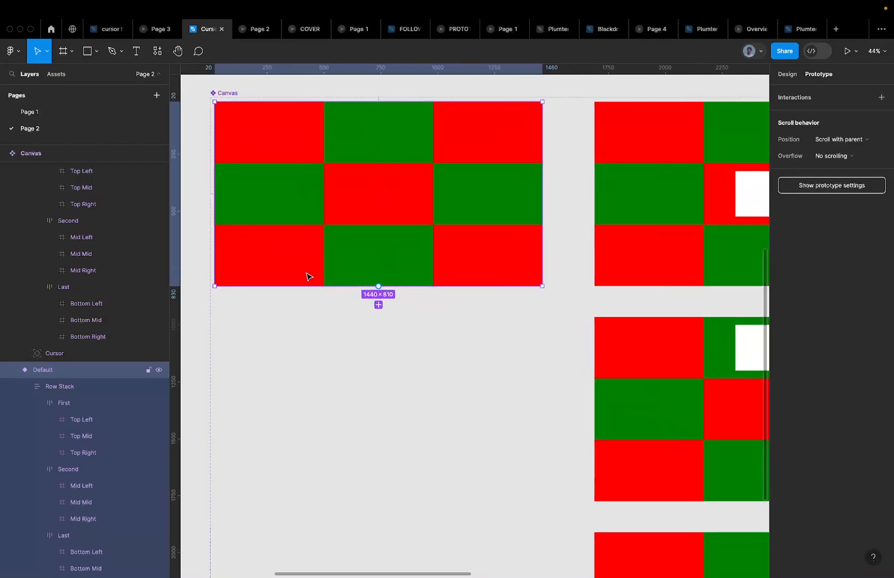
{"action": "scroll", "coordinate": [328, 168], "scroll_direction": "down", "scroll_amount": 1, "text": "ctrl"}
{"action": "scroll", "coordinate": [328, 167], "scroll_direction": "down", "scroll_amount": 2, "text": "ctrl"}
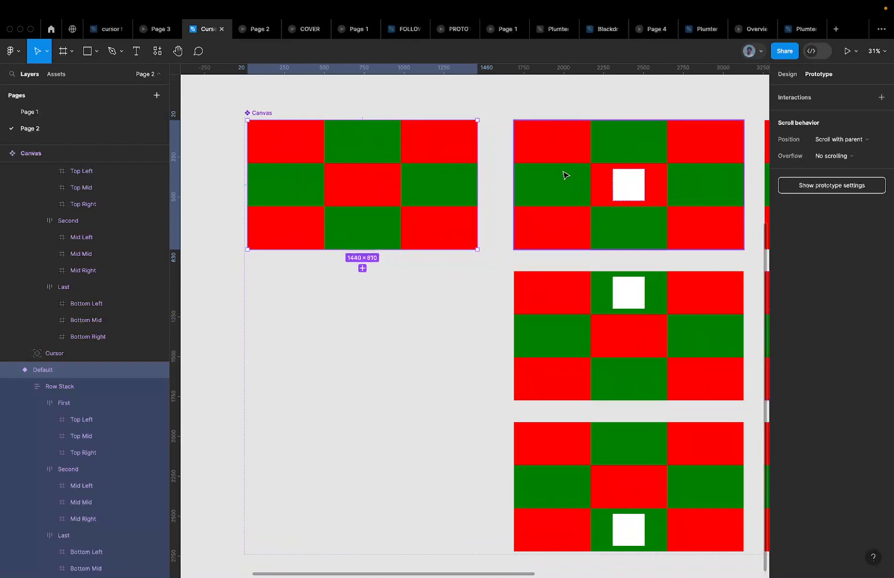
{"action": "scroll", "coordinate": [569, 172], "scroll_direction": "down", "scroll_amount": 3, "text": "ctrl"}
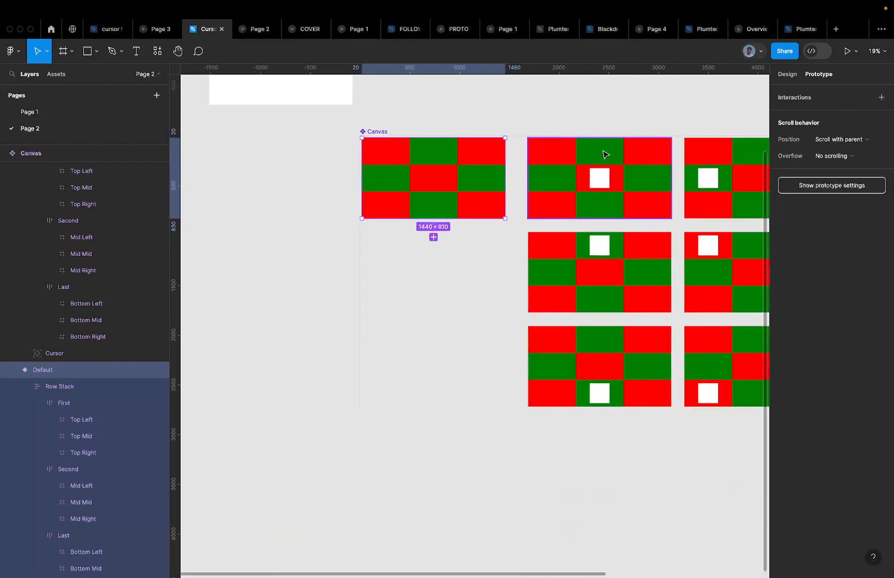
{"action": "scroll", "coordinate": [635, 174], "scroll_direction": "down", "scroll_amount": 1, "text": "ctrl"}
{"action": "scroll", "coordinate": [535, 186], "scroll_direction": "up", "scroll_amount": 3, "text": "ctrl"}
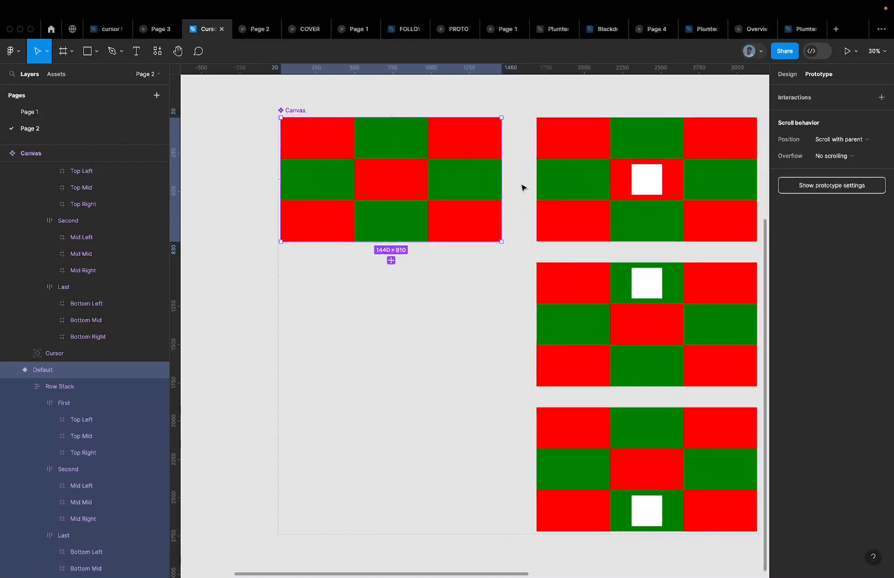
Connect Default to the Mid variant with a While hovering trigger
{"action": "left_click_drag", "start_coordinate": [501, 180], "coordinate": [569, 159]}
{"action": "scroll", "coordinate": [568, 158], "scroll_direction": "down", "scroll_amount": 3}
{"action": "scroll", "coordinate": [569, 158], "scroll_direction": "right", "scroll_amount": 2}
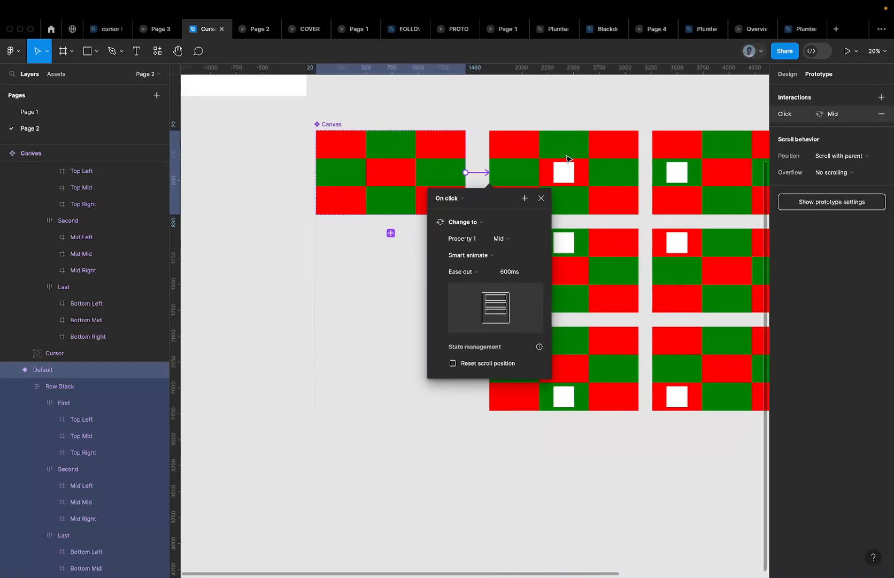
{"action": "left_click", "coordinate": [449, 198]}
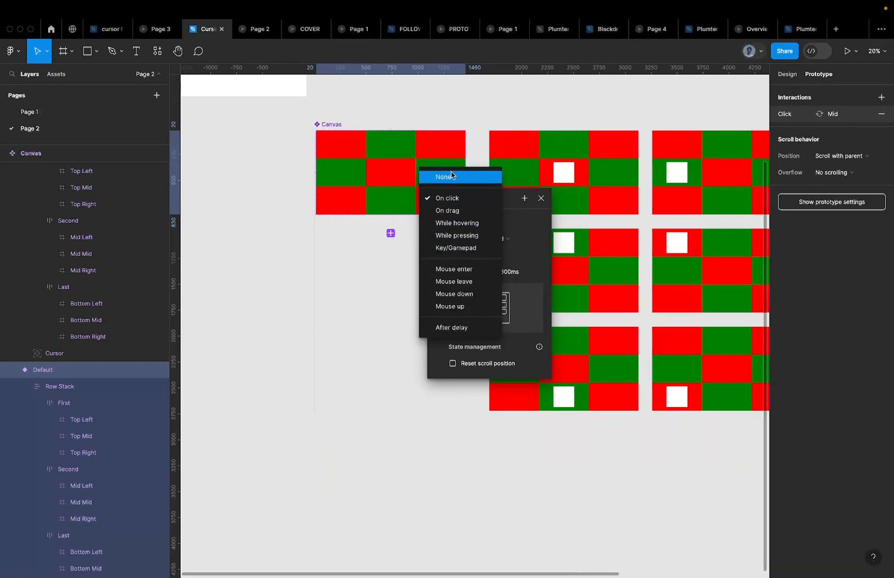
{"action": "left_click", "coordinate": [462, 224]}
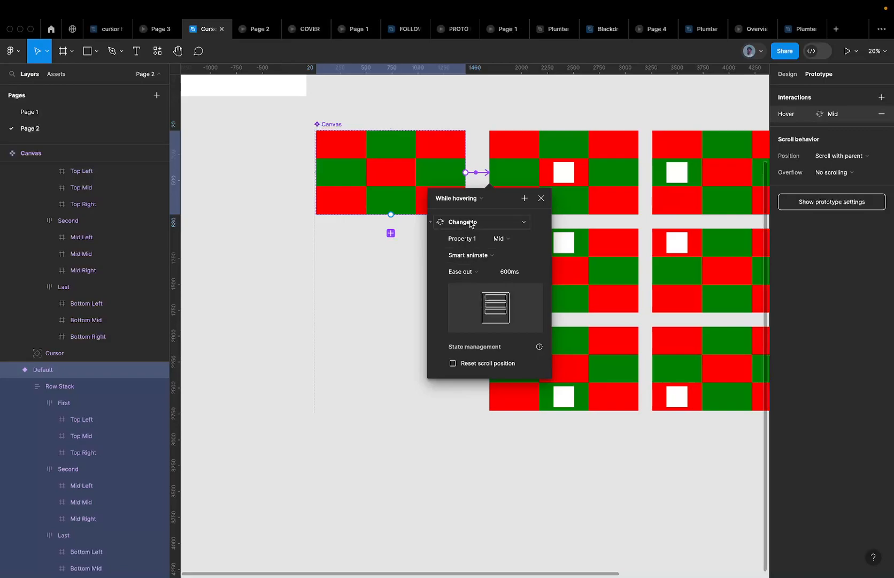
{"action": "left_click", "coordinate": [507, 142]}
{"action": "scroll", "coordinate": [507, 142], "scroll_direction": "down", "scroll_amount": 2}
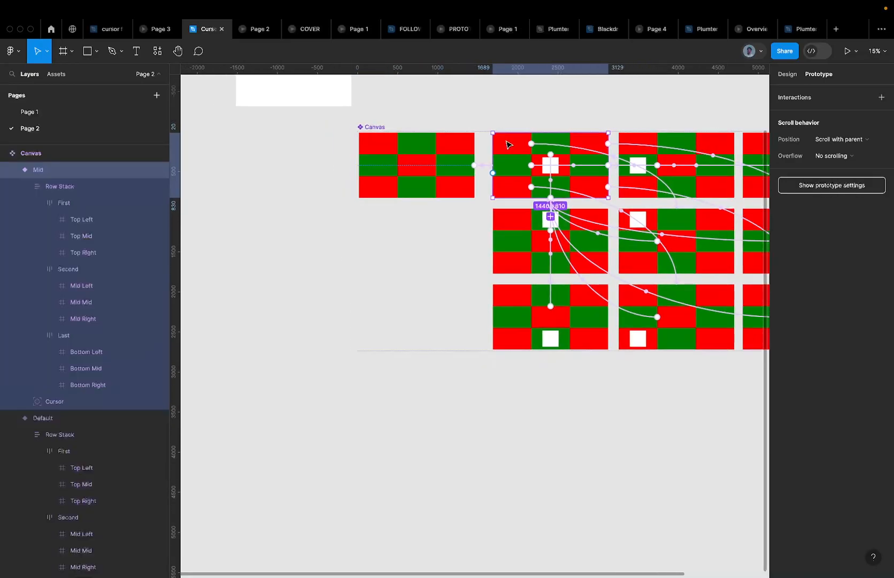
{"action": "left_click", "coordinate": [466, 156]}
{"action": "scroll", "coordinate": [466, 157], "scroll_direction": "up", "scroll_amount": 3}
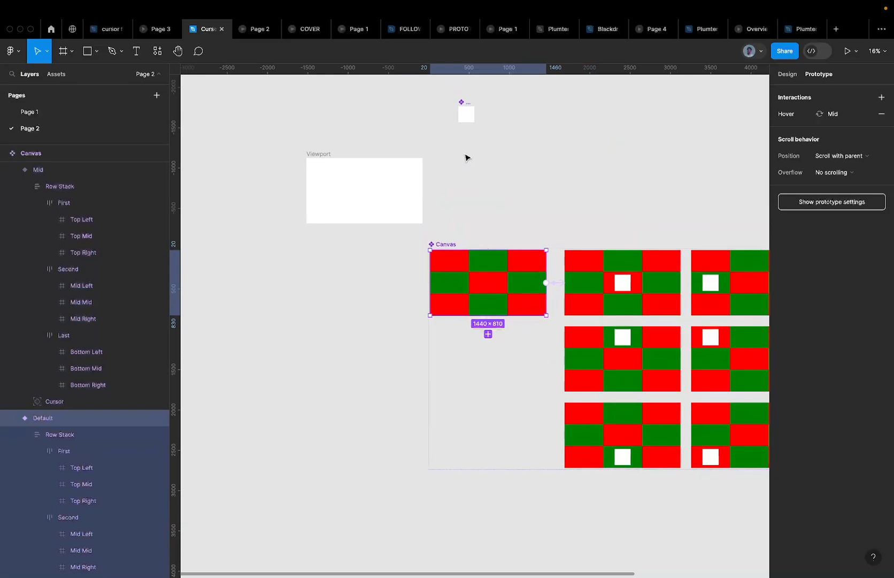
Paste a Canvas instance into the Viewport frame, snapped to its top-left corner
{"action": "left_click", "coordinate": [319, 154]}
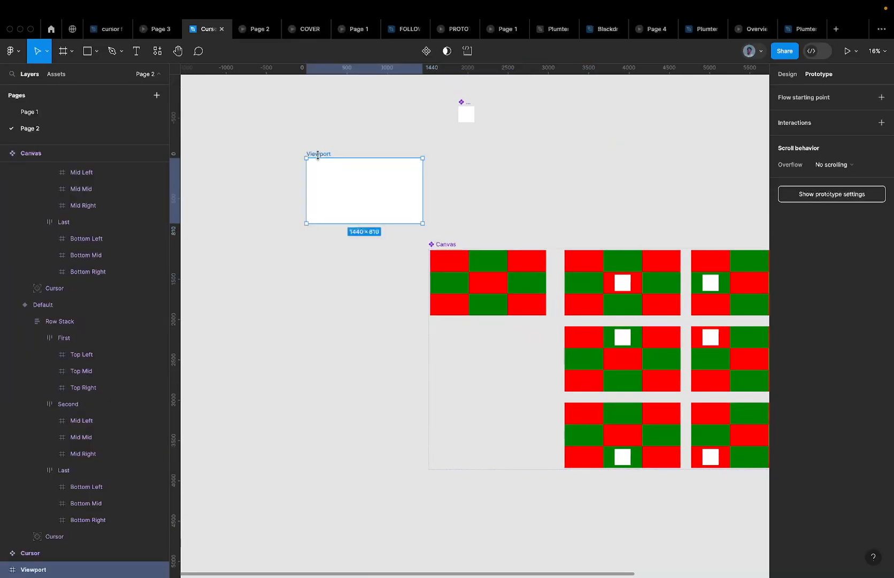
{"action": "key", "text": "ctrl+v"}
{"action": "scroll", "coordinate": [274, 145], "scroll_direction": "up", "scroll_amount": 5}
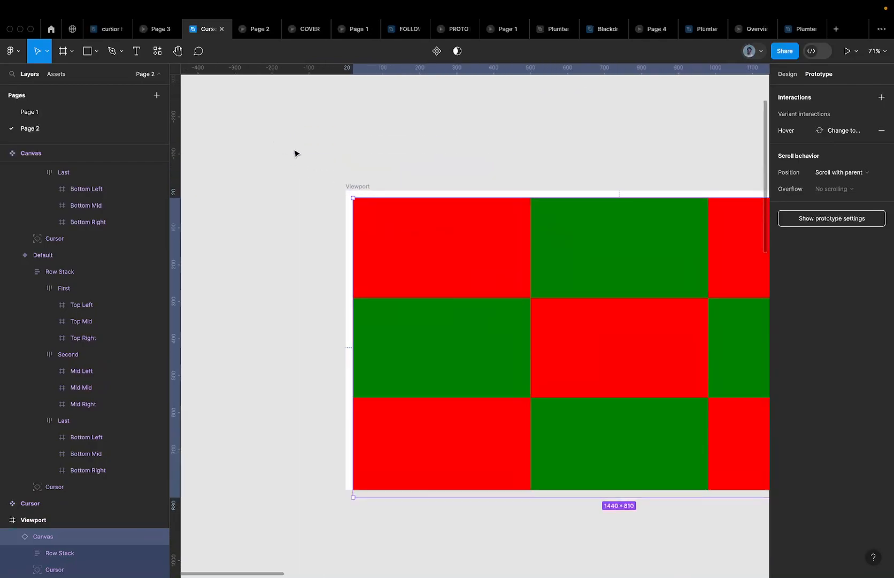
{"action": "mouse_move", "coordinate": [466, 264]}
{"action": "left_mouse_down"}
{"action": "mouse_move", "coordinate": [451, 249]}
{"action": "mouse_move", "coordinate": [457, 253]}
{"action": "left_mouse_up"}
{"action": "scroll", "coordinate": [458, 255], "scroll_direction": "down", "scroll_amount": 4}
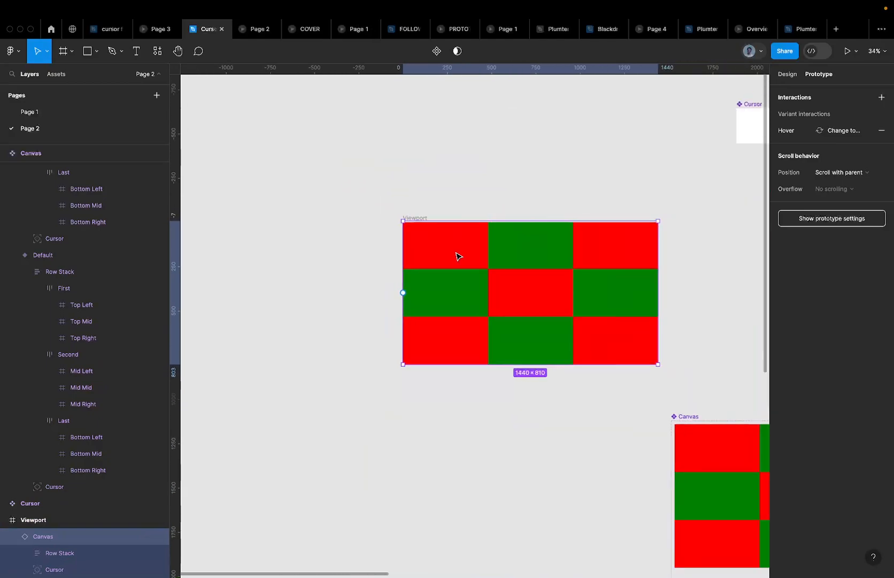
Present the prototype and test the hover across the cells
{"action": "left_click", "coordinate": [788, 76]}
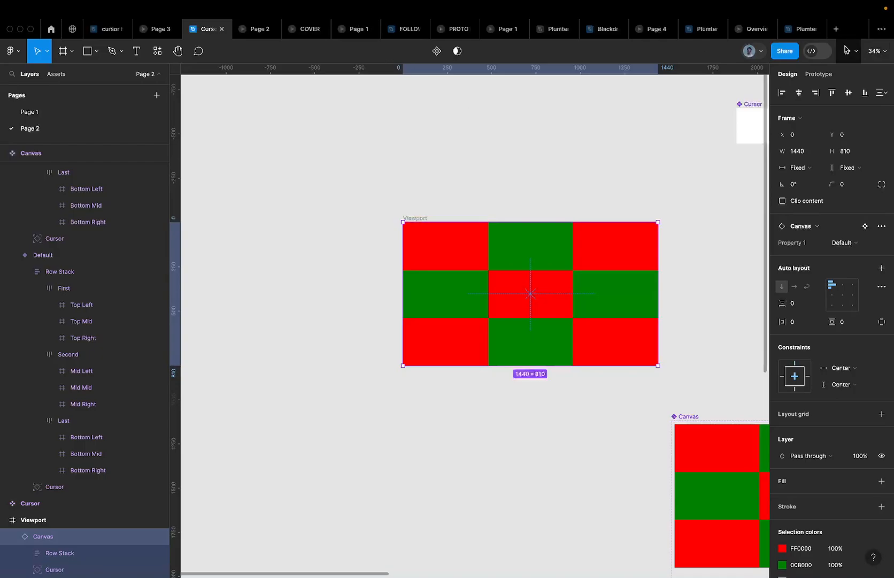
{"action": "left_click", "coordinate": [847, 50]}
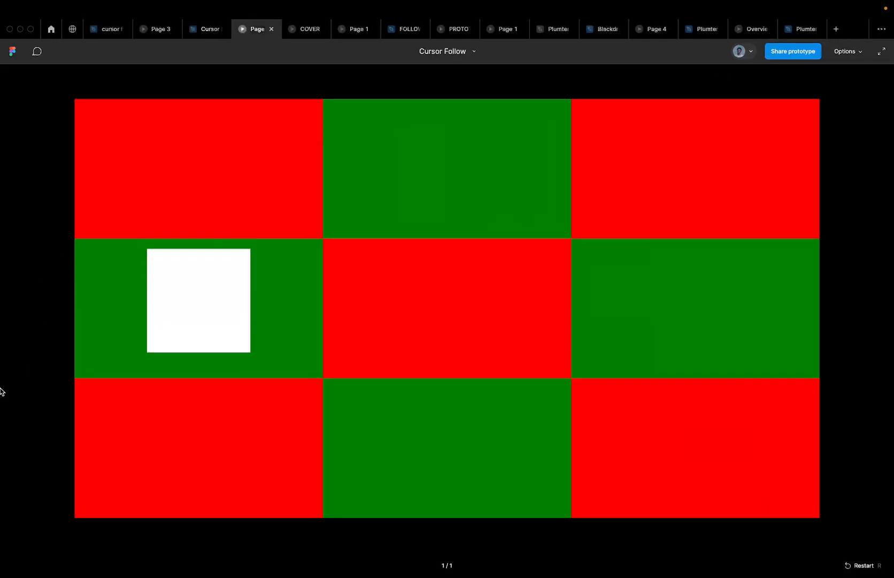
{"action": "left_click", "coordinate": [42, 266]}
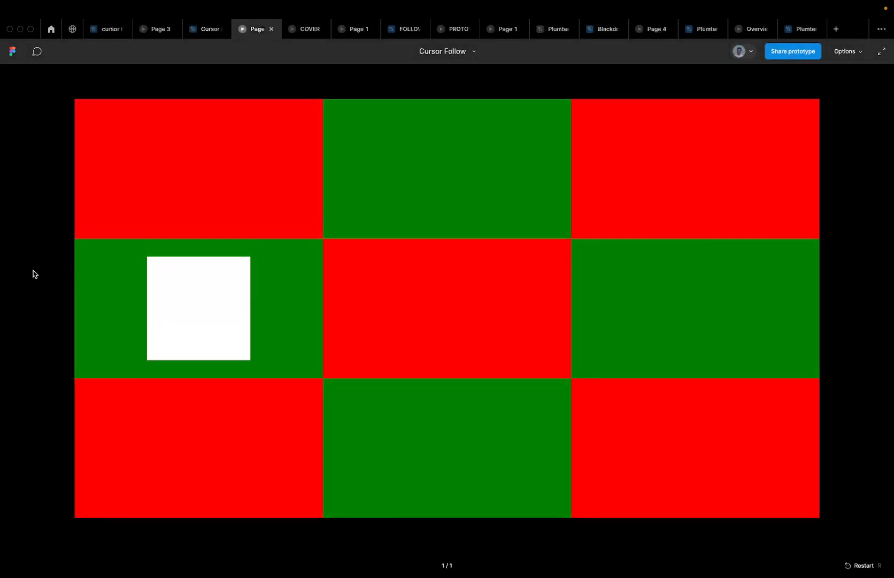
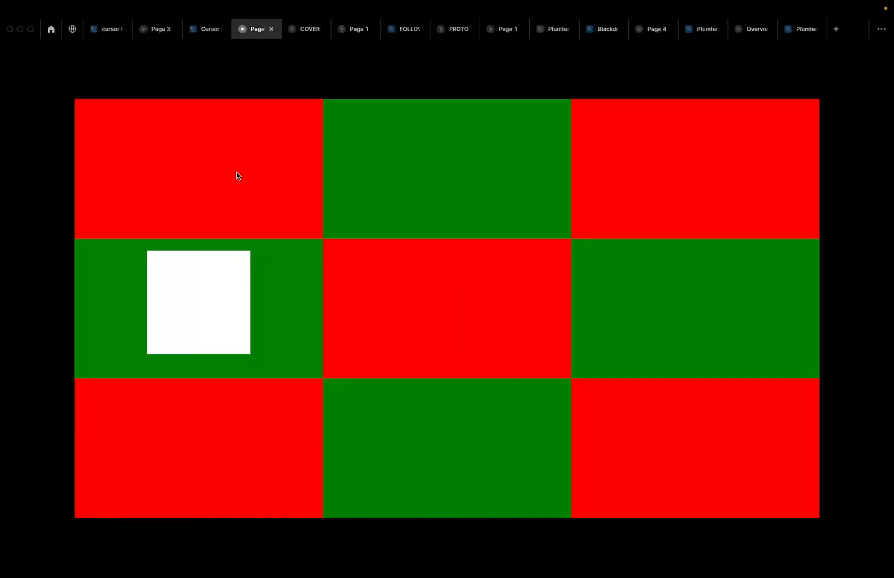
Select the grid cells inside eight of the Canvas variants in the Prototype panel
{"action": "left_click", "coordinate": [204, 38]}
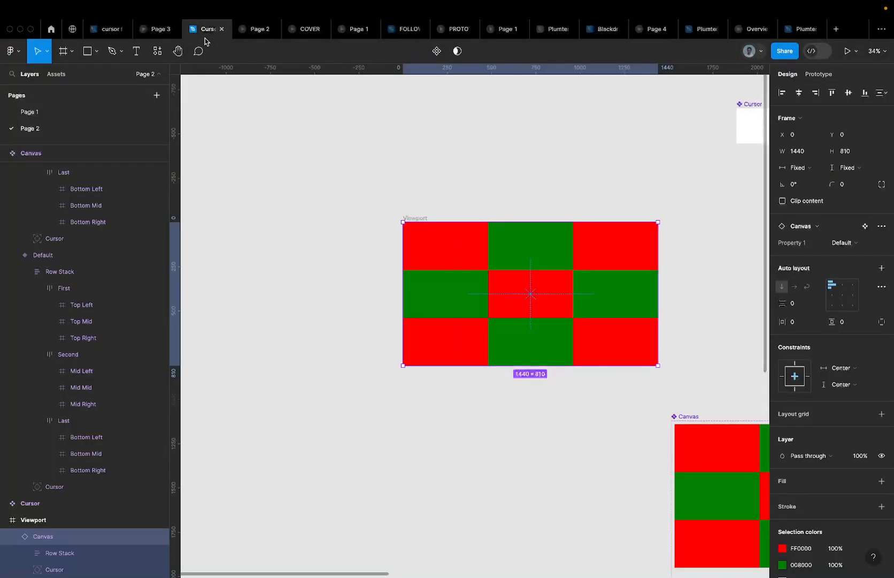
{"action": "scroll", "coordinate": [490, 222], "scroll_direction": "down", "scroll_amount": 5}
{"action": "scroll", "coordinate": [493, 225], "scroll_direction": "right", "scroll_amount": 5}
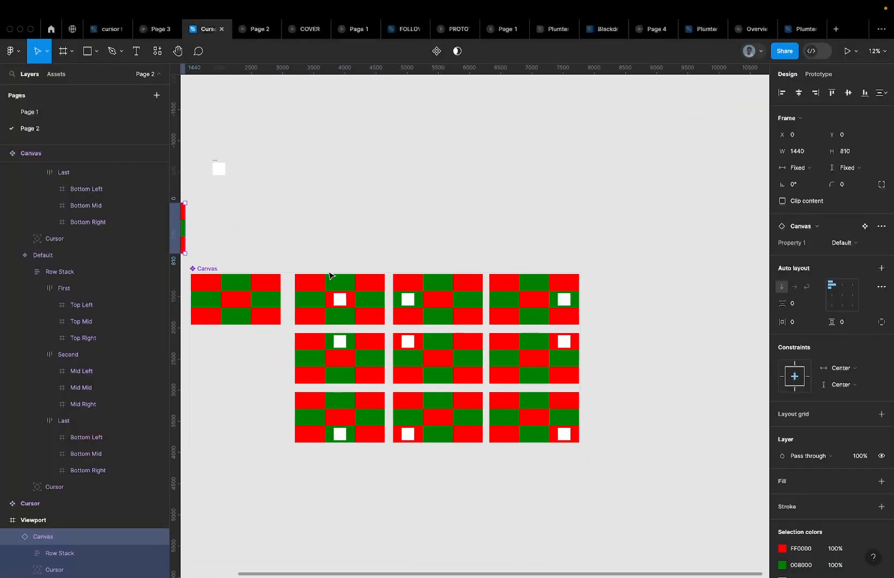
{"action": "left_click_drag", "start_coordinate": [288, 281], "coordinate": [573, 429]}
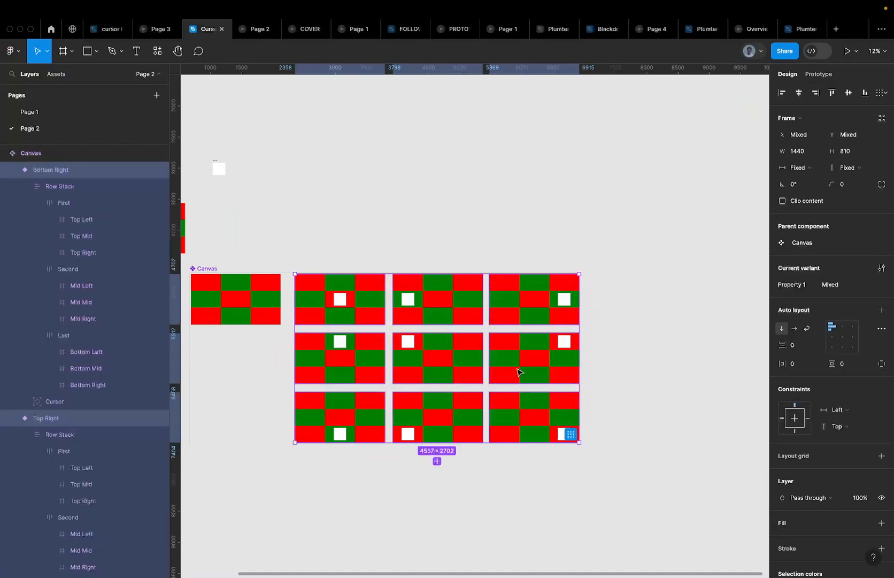
{"action": "left_click", "coordinate": [820, 74]}
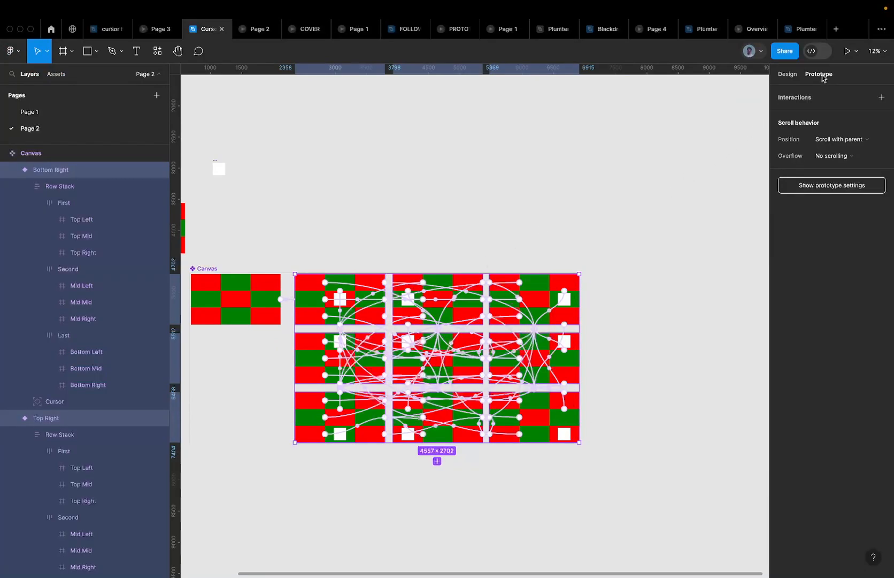
{"action": "key", "text": "Return"}
{"action": "key", "text": "Return"}
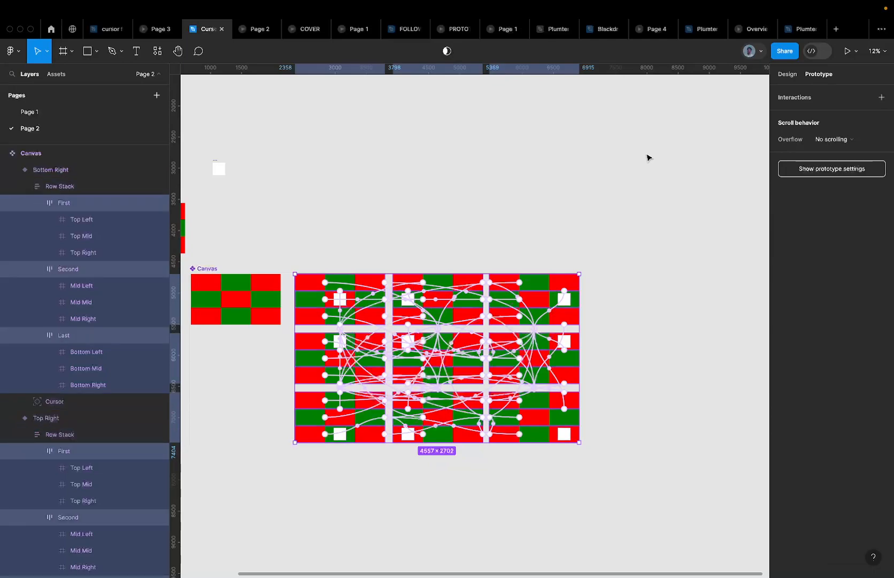
{"action": "key", "text": "Return"}
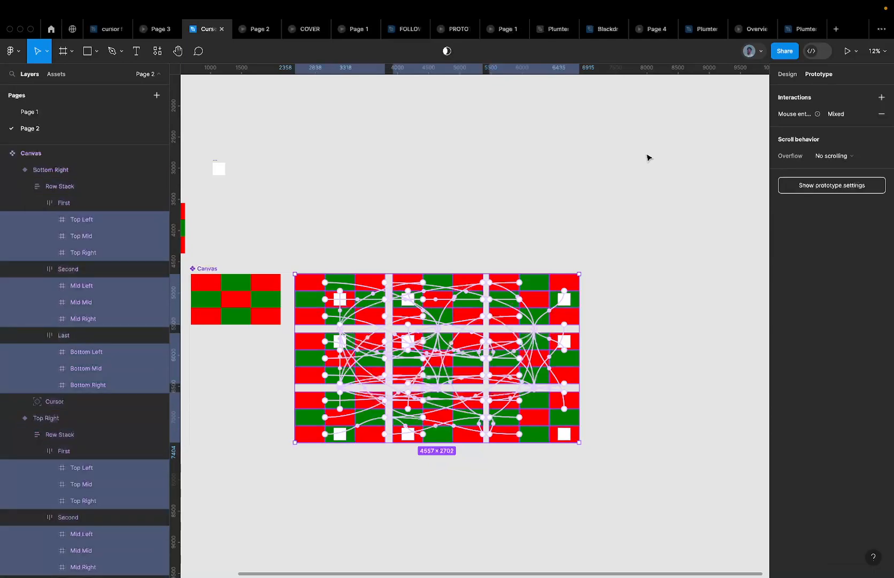
Add a 200ms delay to their Mouse enter interactions and preview the Cursor Follow prototype
{"action": "left_click", "coordinate": [793, 114]}
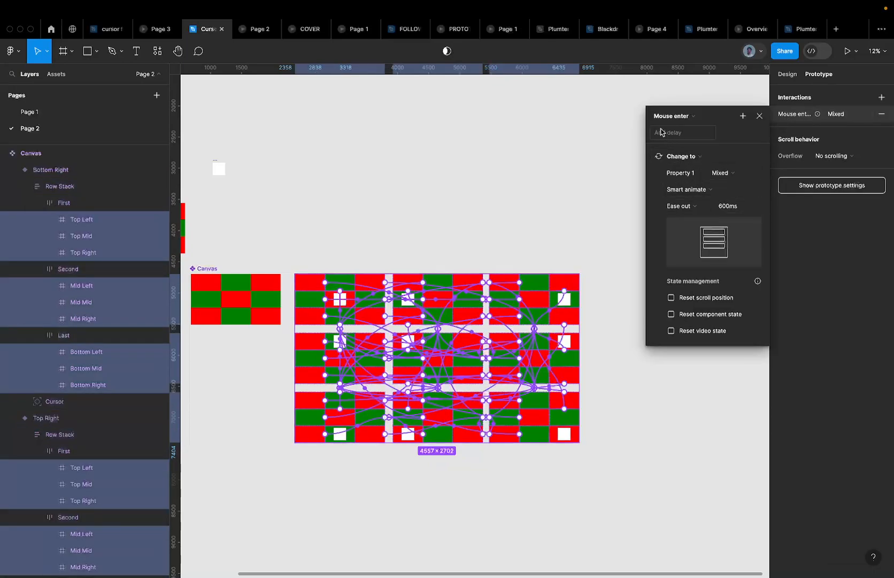
{"action": "left_click", "coordinate": [679, 134]}
{"action": "key", "text": "Return"}
{"action": "left_click", "coordinate": [243, 29]}
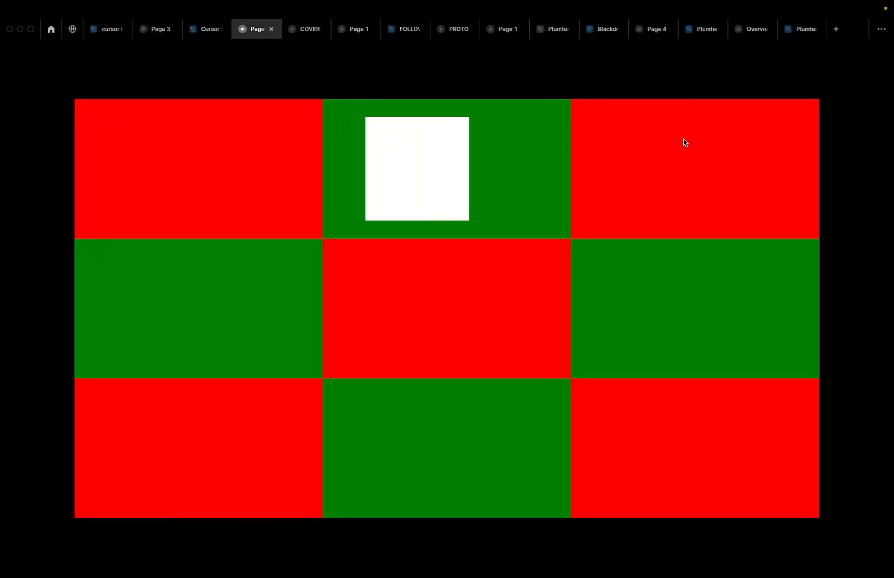
Close the Mouse enter settings and inspect the Default and Mid variants' connections
{"action": "left_click", "coordinate": [208, 34]}
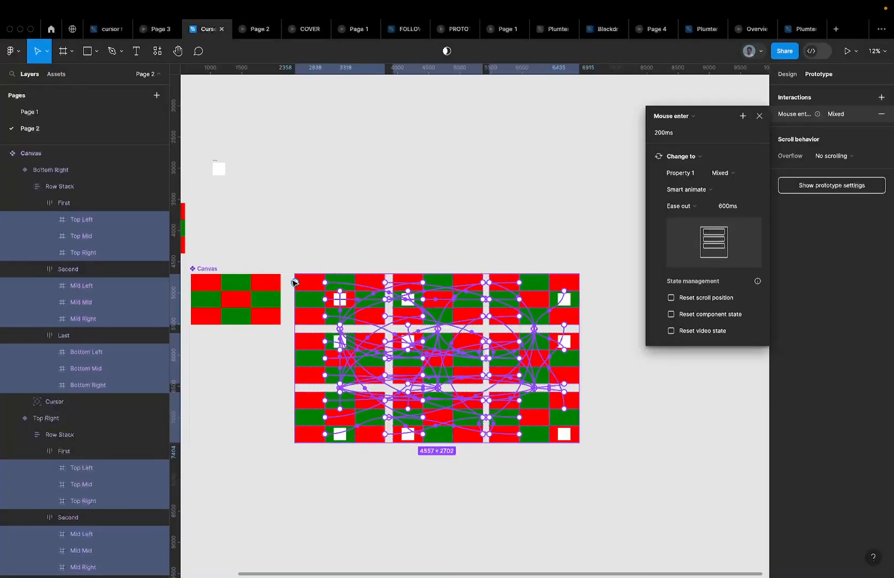
{"action": "scroll", "coordinate": [293, 282], "scroll_direction": "up", "scroll_amount": 5}
{"action": "scroll", "coordinate": [293, 282], "scroll_direction": "down", "scroll_amount": 5}
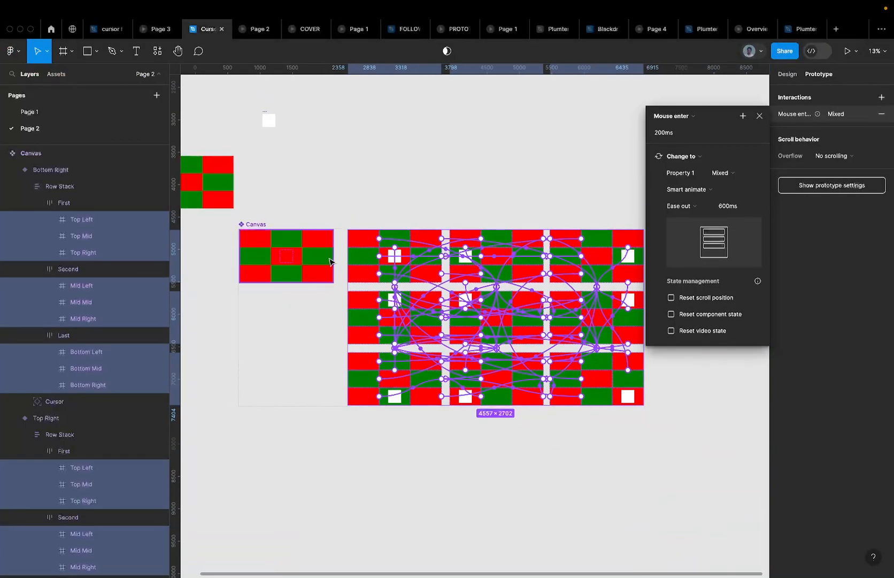
{"action": "left_click", "coordinate": [359, 254]}
{"action": "left_click", "coordinate": [317, 260]}
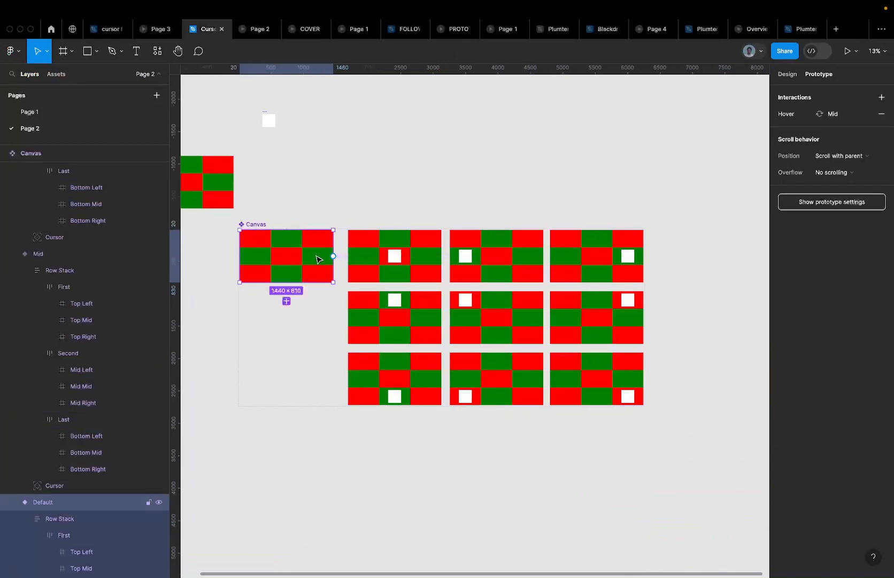
{"action": "left_click", "coordinate": [353, 257]}
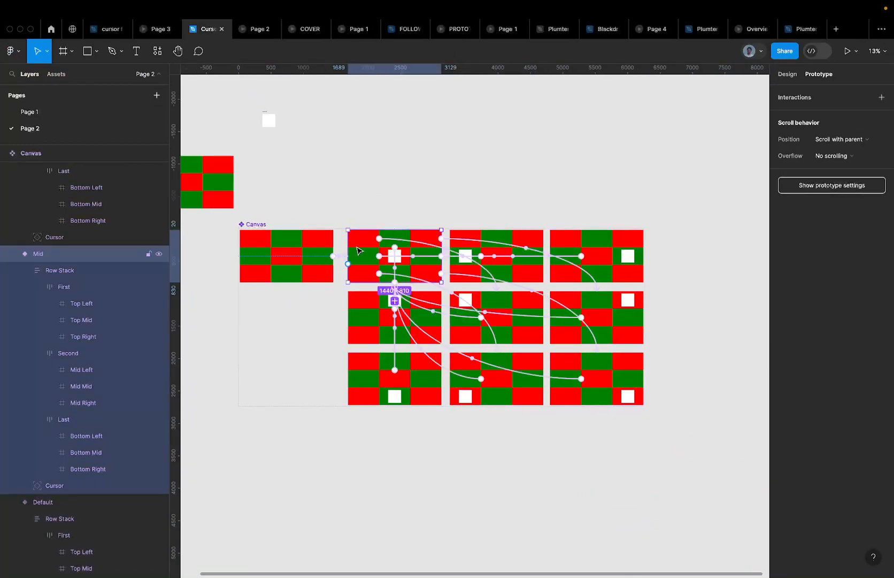
{"action": "scroll", "coordinate": [358, 251], "scroll_direction": "up", "scroll_amount": 5}
Check the Cursor Follow preview again, then return to the zoomed-out variant grid
{"action": "left_click", "coordinate": [248, 33]}
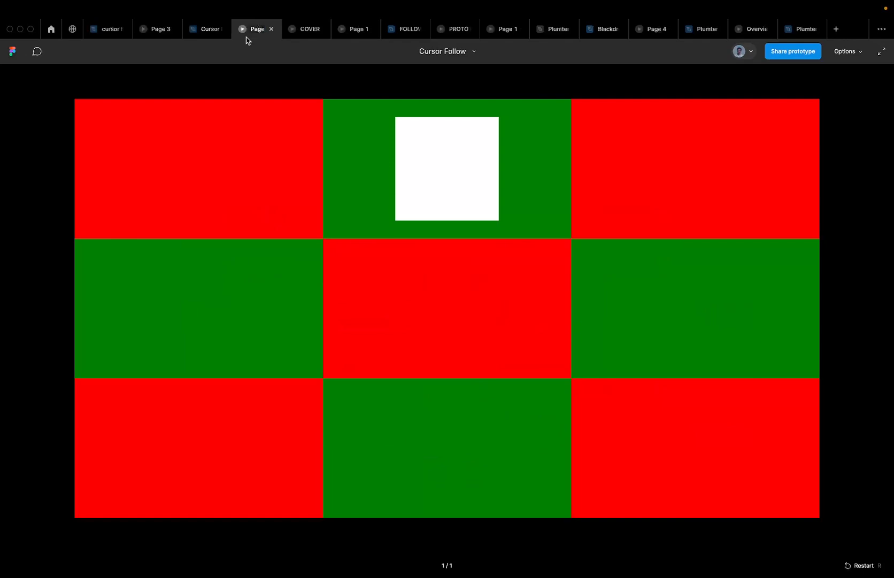
{"action": "left_click", "coordinate": [208, 32]}
{"action": "scroll", "coordinate": [357, 186], "scroll_direction": "down", "scroll_amount": 5}
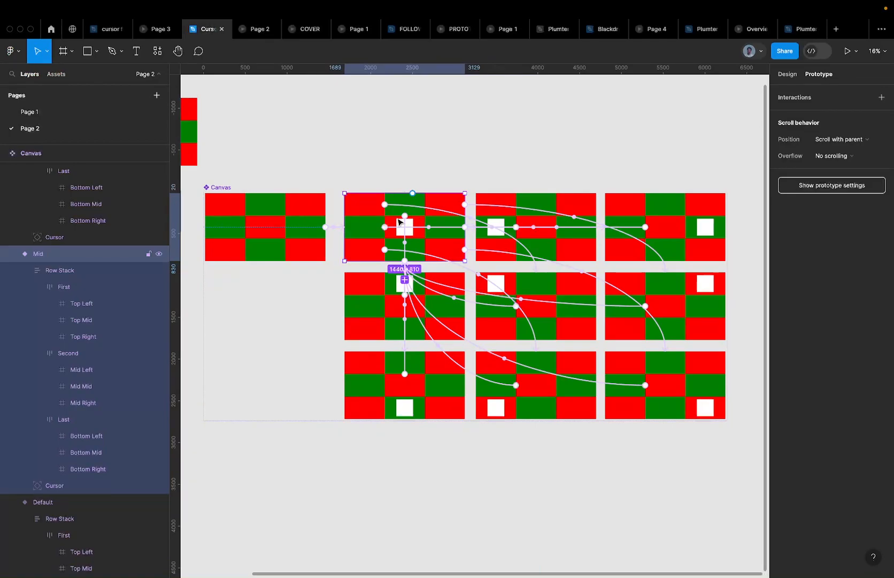
Inspect the Mid Left, Mid and Default variants and compare both cursor-follow previews
{"action": "left_click", "coordinate": [497, 226]}
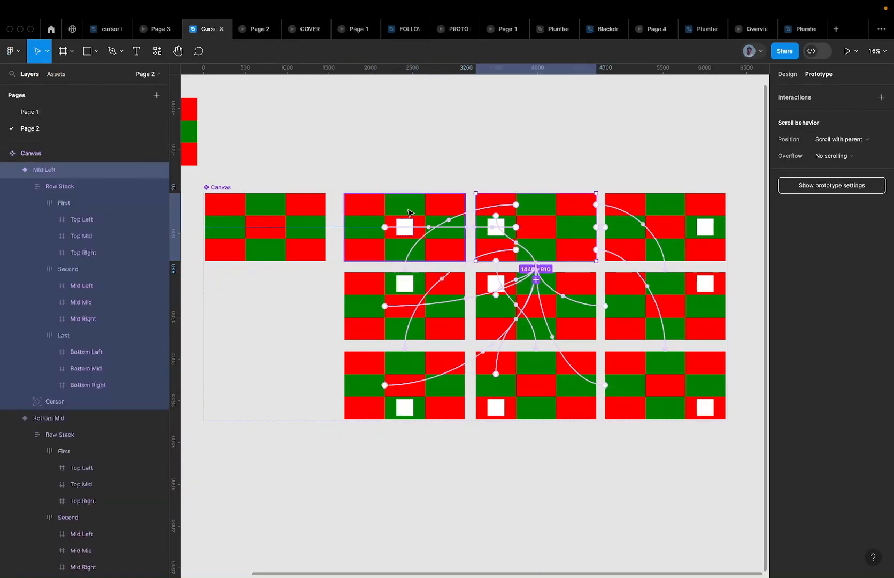
{"action": "left_click", "coordinate": [389, 196]}
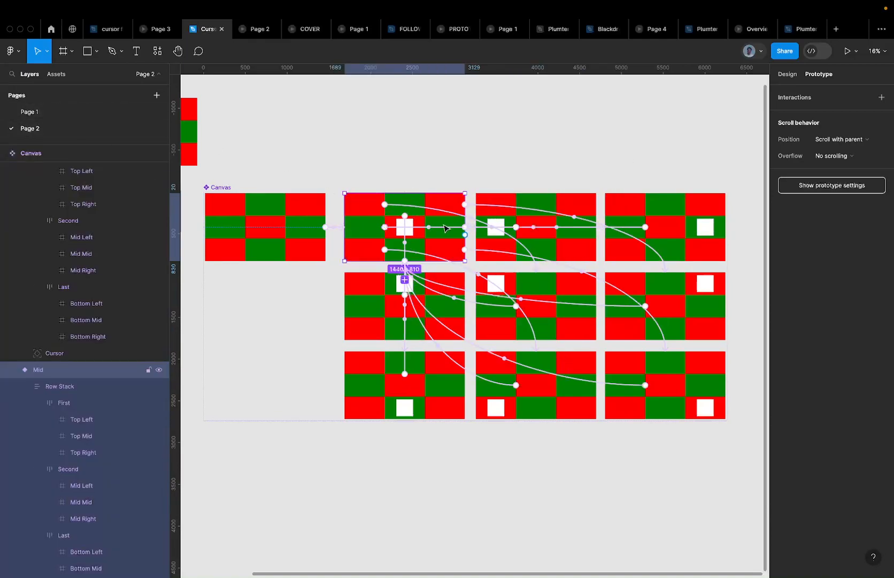
{"action": "left_click", "coordinate": [285, 232]}
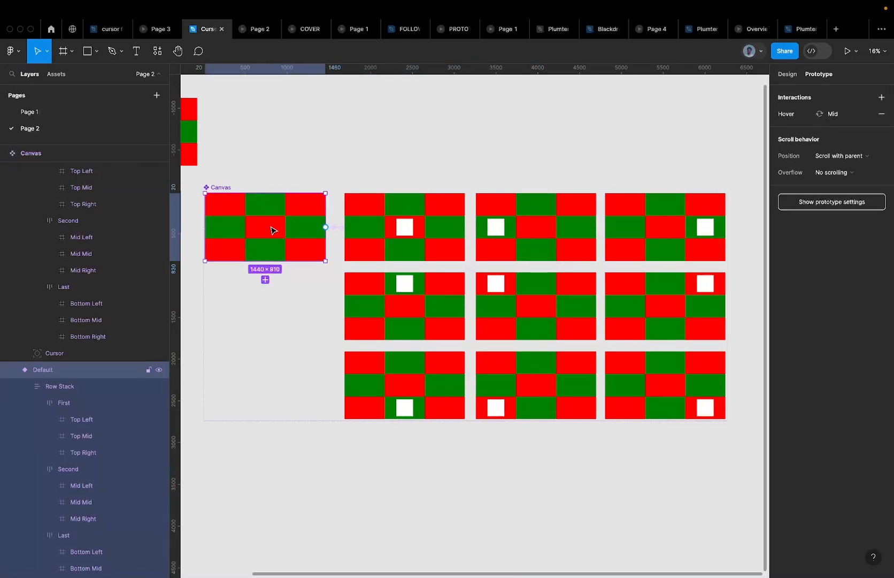
{"action": "left_click", "coordinate": [151, 31]}
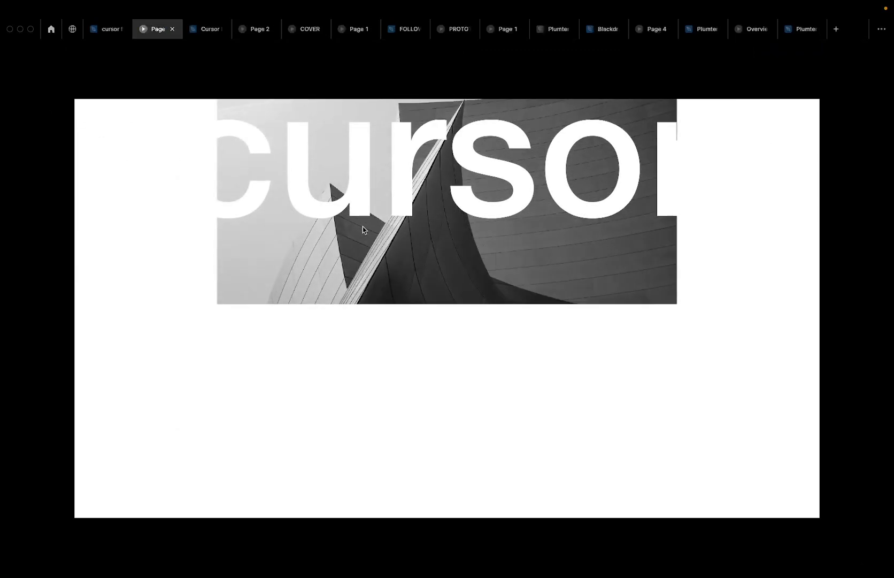
{"action": "left_click", "coordinate": [201, 33]}
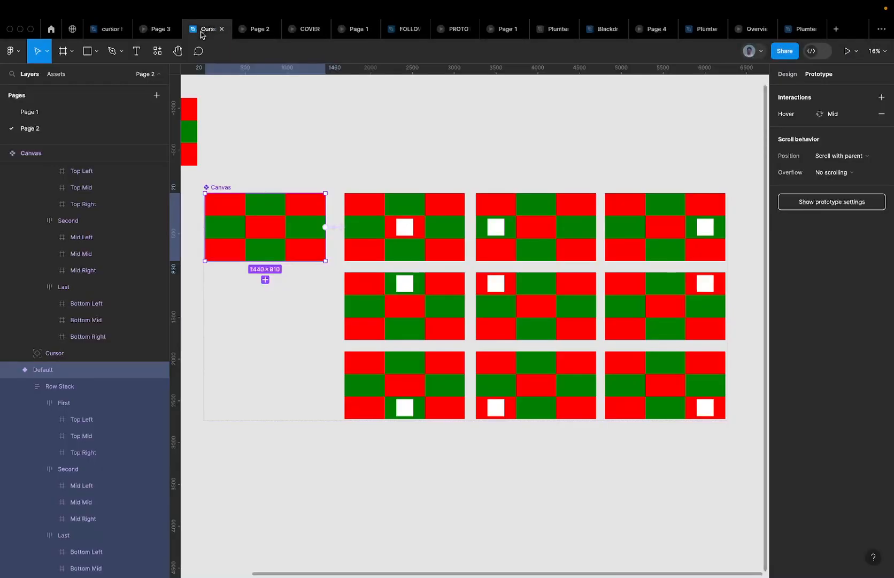
{"action": "left_click", "coordinate": [251, 31]}
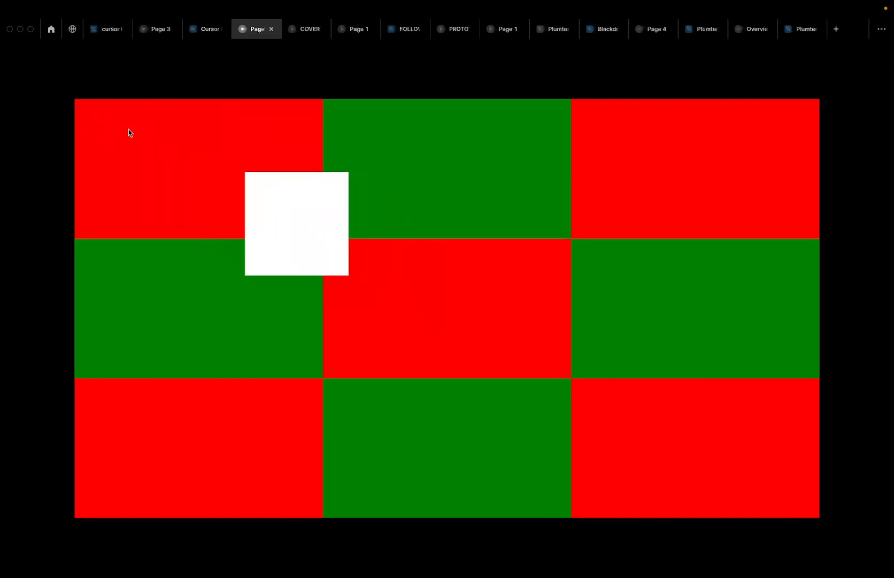
{"action": "left_click", "coordinate": [207, 29]}
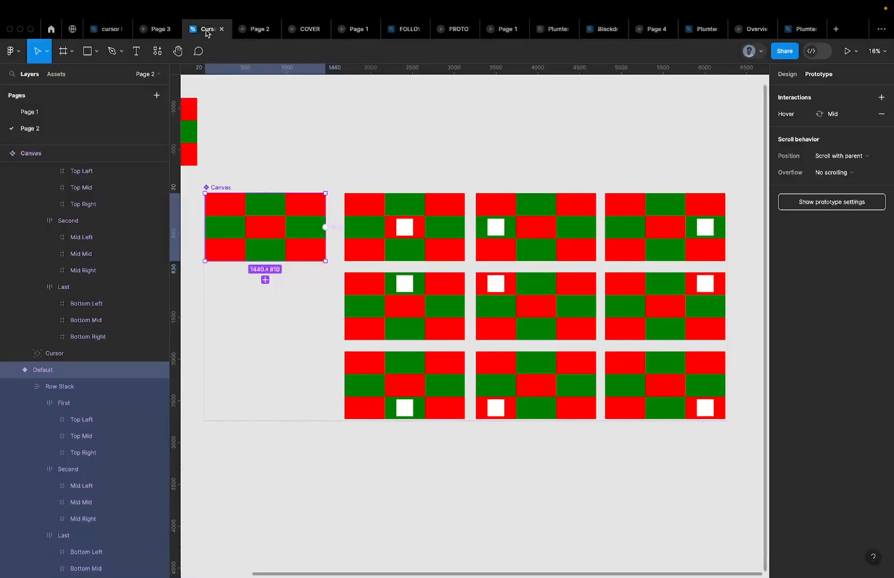
Link Default to Mid with a While hovering, smart-animate, ease-out 600ms interaction
{"action": "left_click", "coordinate": [389, 235]}
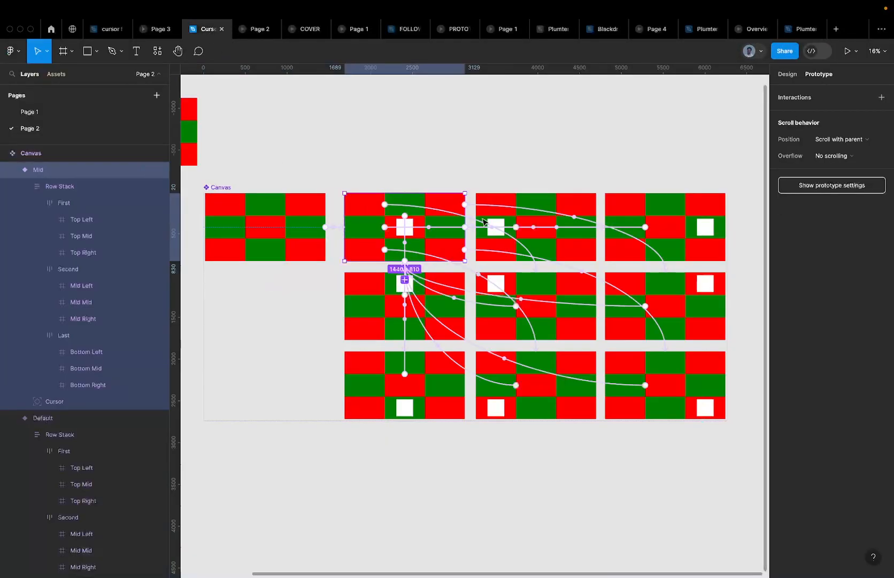
{"action": "scroll", "coordinate": [434, 190], "scroll_direction": "up", "scroll_amount": 5}
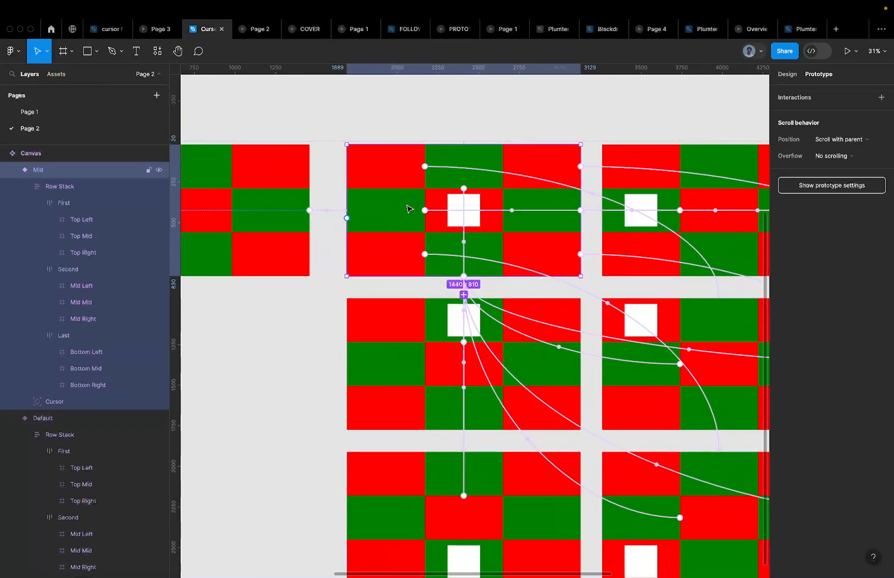
{"action": "left_click_drag", "start_coordinate": [347, 218], "coordinate": [309, 209]}
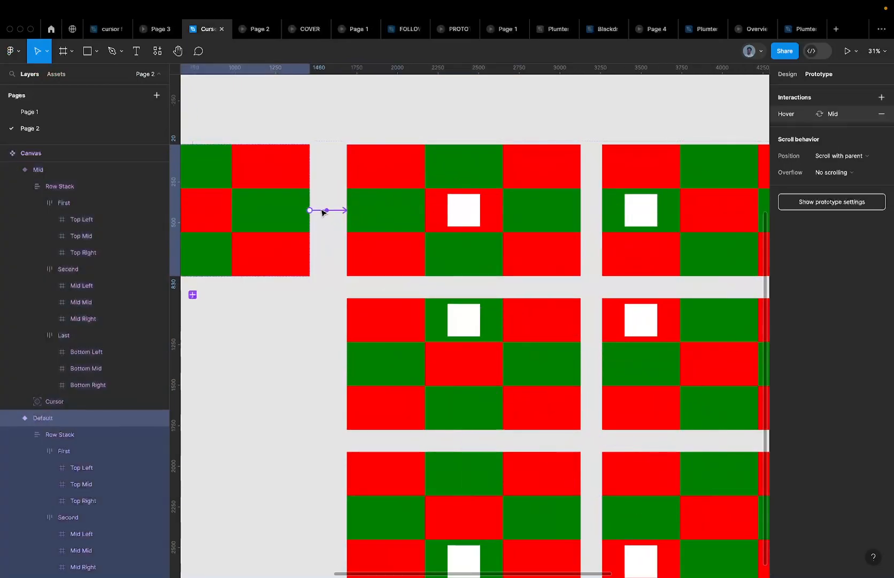
{"action": "left_click", "coordinate": [394, 179]}
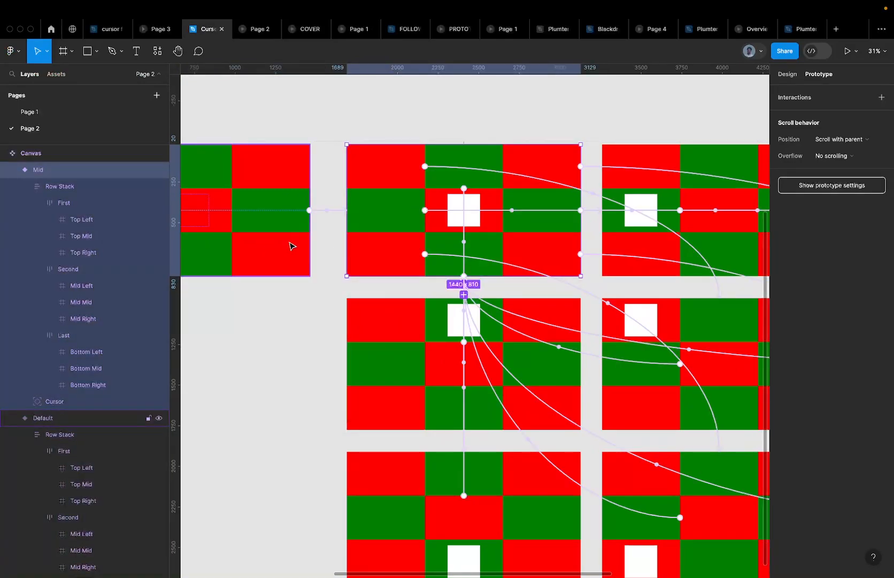
{"action": "scroll", "coordinate": [289, 246], "scroll_direction": "down", "scroll_amount": 3}
Link the Mid and Mid Left variants back to Default on click
{"action": "left_click_drag", "start_coordinate": [320, 234], "coordinate": [278, 244]}
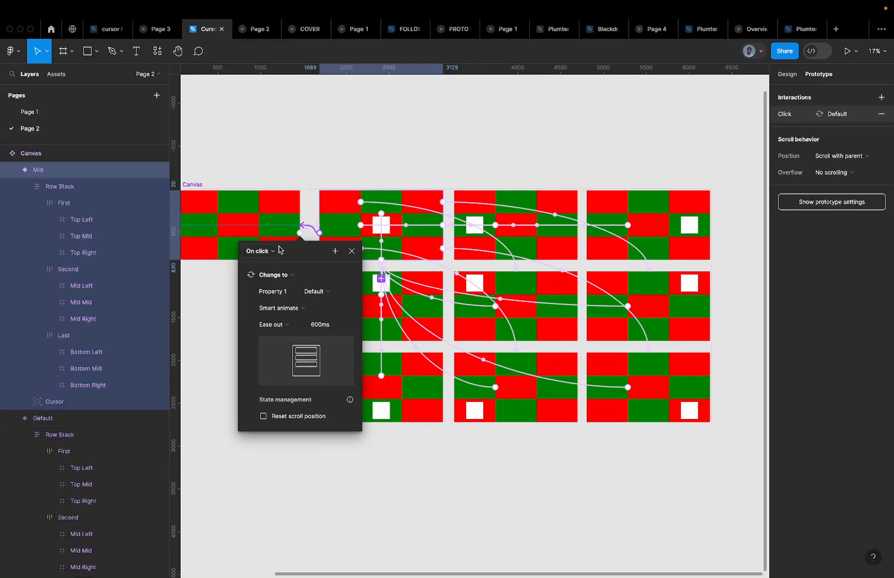
{"action": "left_click", "coordinate": [488, 217]}
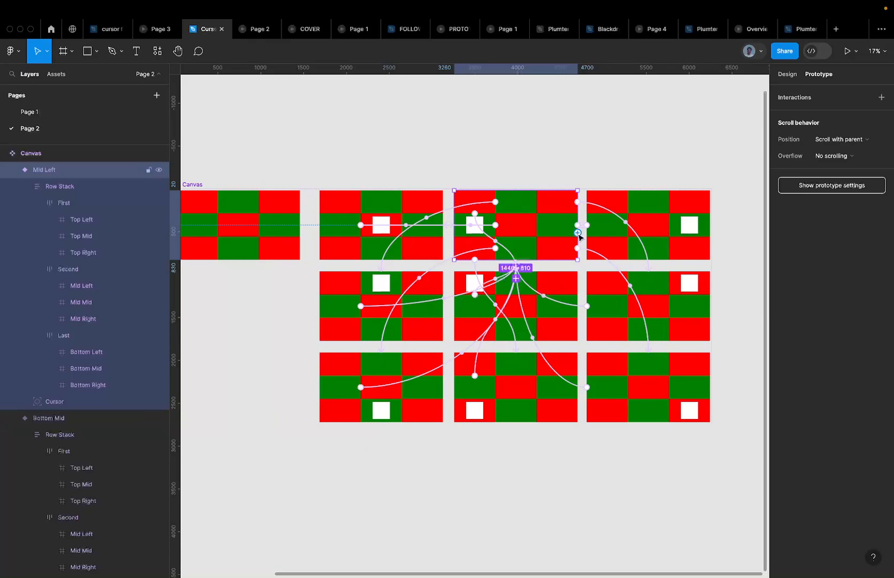
{"action": "scroll", "coordinate": [518, 226], "scroll_direction": "up", "scroll_amount": 3}
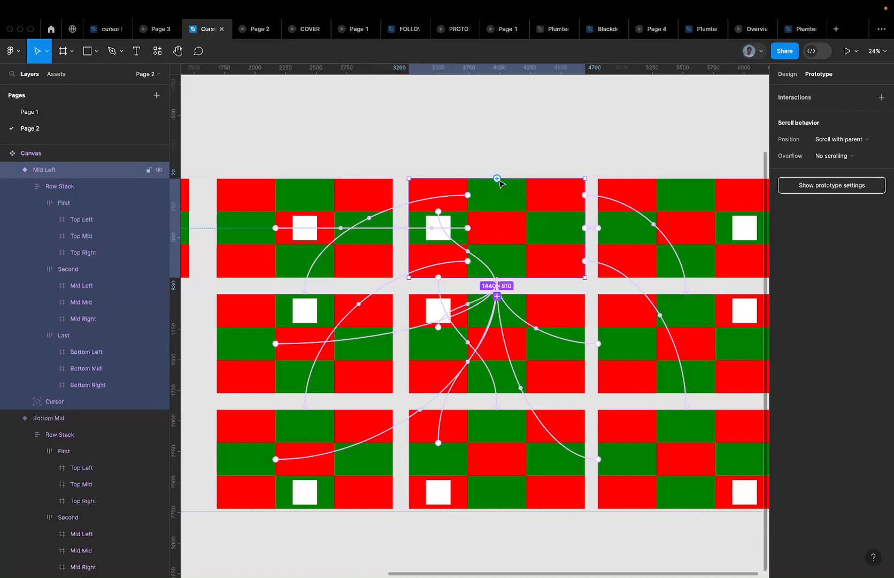
{"action": "left_click_drag", "start_coordinate": [497, 179], "coordinate": [191, 237]}
{"action": "scroll", "coordinate": [277, 247], "scroll_direction": "down", "scroll_amount": 5}
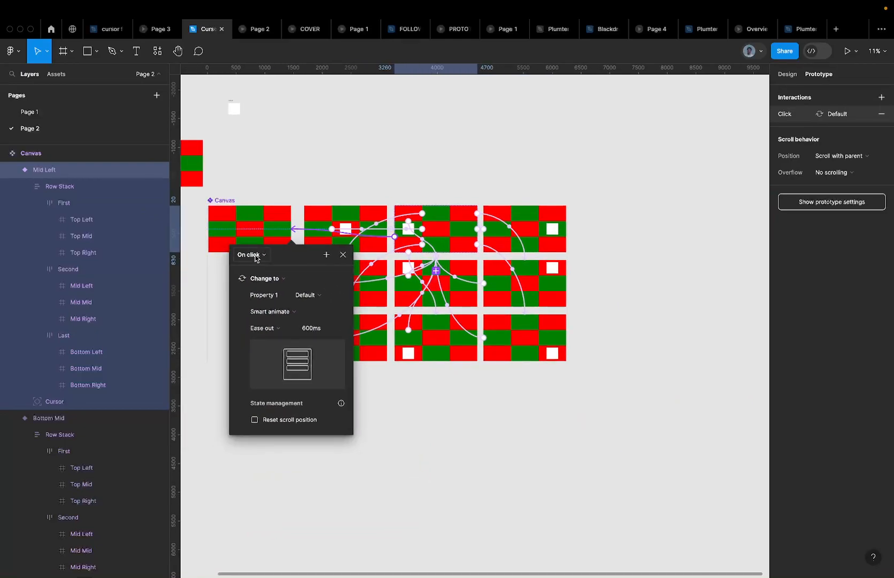
{"action": "left_click", "coordinate": [517, 212]}
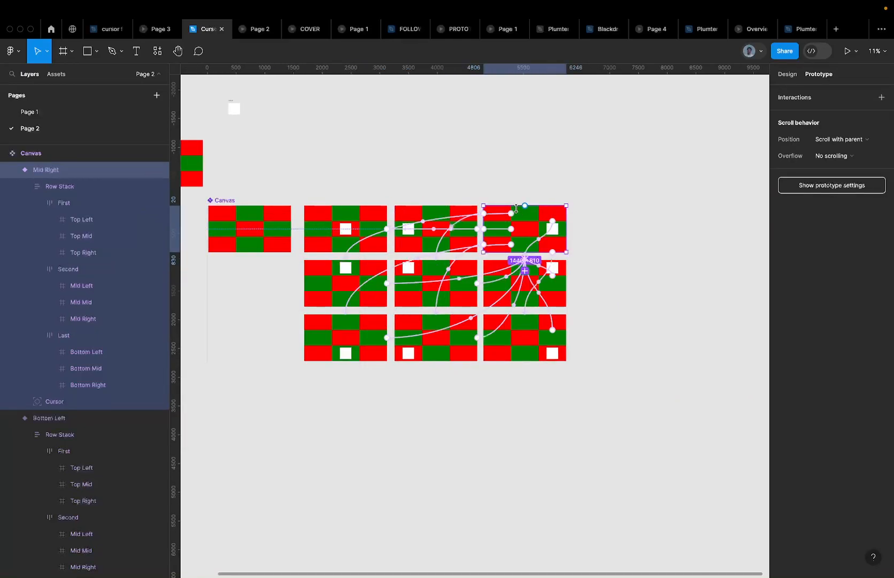
Link the Mid Right, Top Mid, centre and right-middle variants back to the Canvas Default
{"action": "left_click_drag", "start_coordinate": [247, 247], "coordinate": [247, 247]}
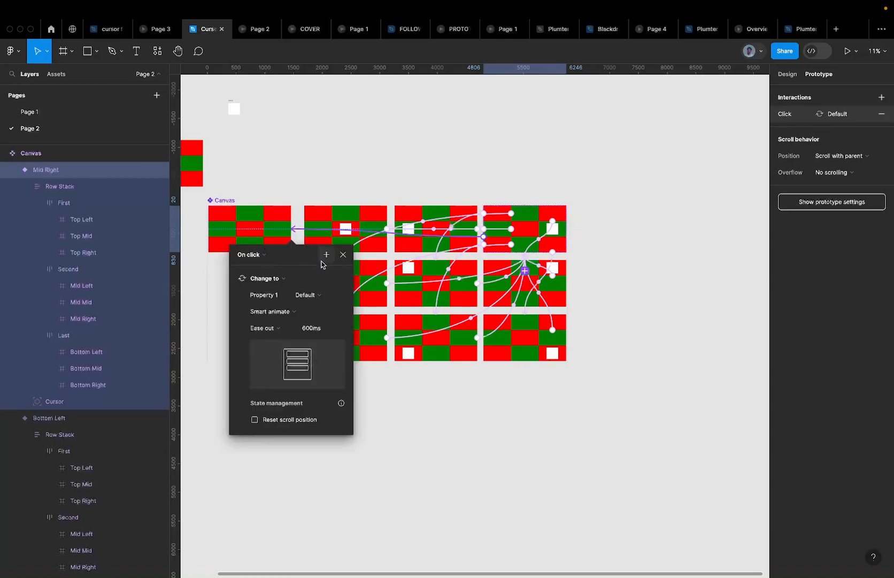
{"action": "left_click", "coordinate": [330, 271]}
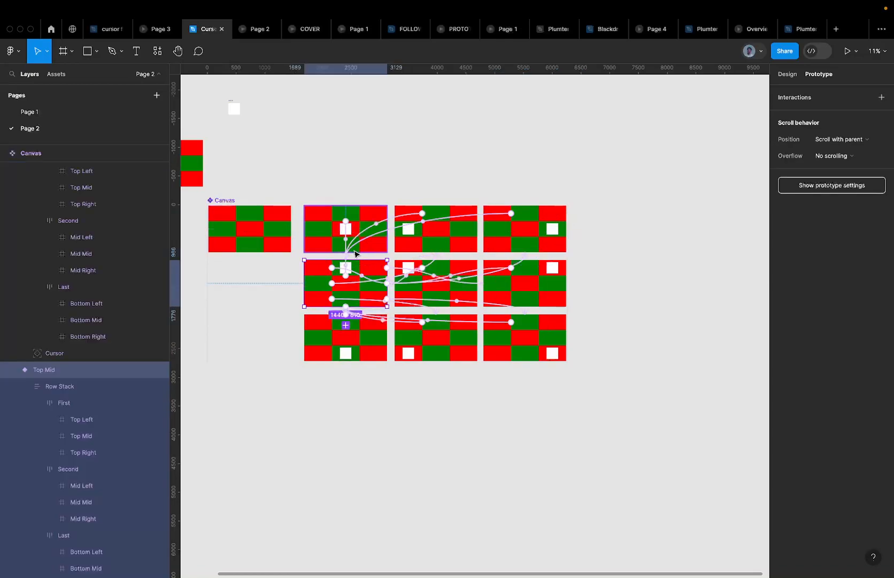
{"action": "left_click_drag", "start_coordinate": [305, 283], "coordinate": [237, 238]}
{"action": "left_click", "coordinate": [419, 263]}
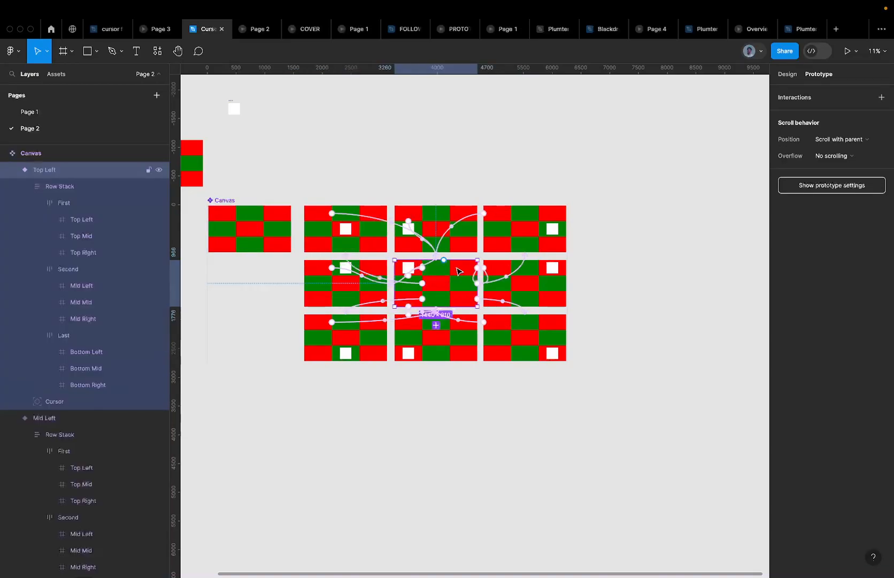
{"action": "left_click_drag", "start_coordinate": [445, 260], "coordinate": [239, 246]}
{"action": "left_click", "coordinate": [533, 263]}
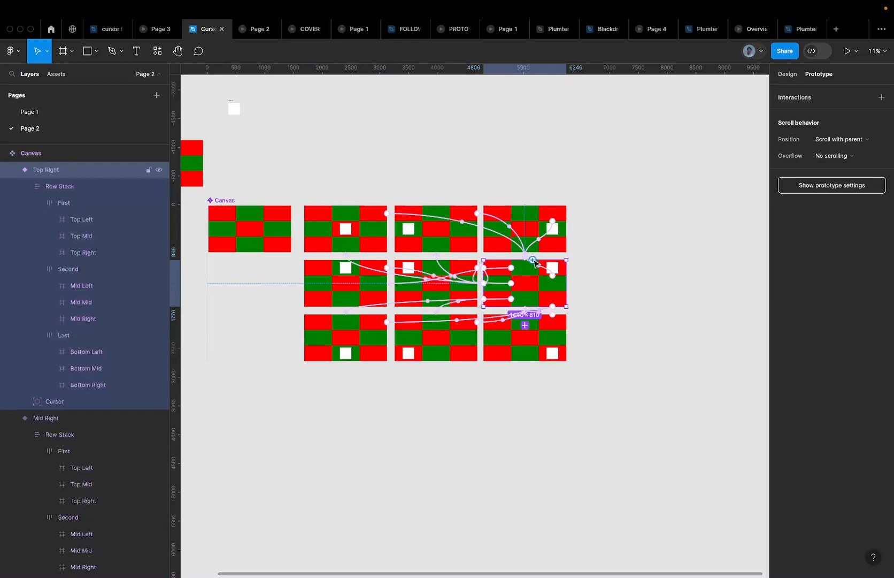
{"action": "left_click_drag", "start_coordinate": [566, 283], "coordinate": [249, 246]}
Link the Bottom Left, Bottom Mid and Bottom Right variants back to Default, then deselect
{"action": "left_click", "coordinate": [353, 336]}
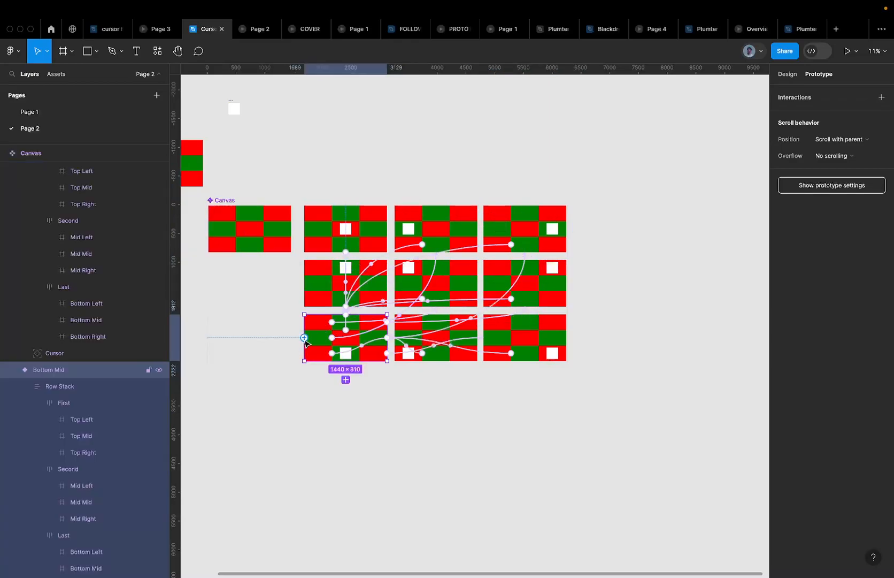
{"action": "left_click_drag", "start_coordinate": [304, 338], "coordinate": [249, 236]}
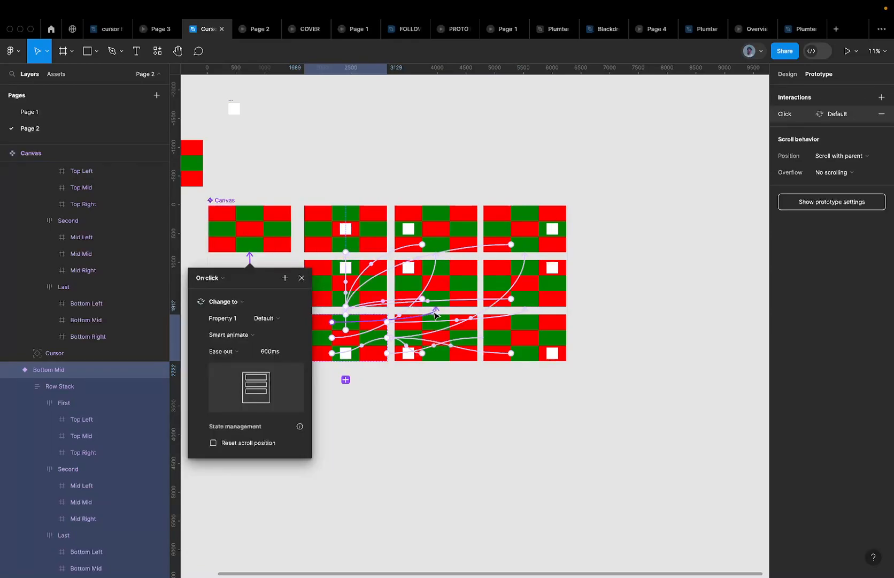
{"action": "left_click", "coordinate": [448, 336]}
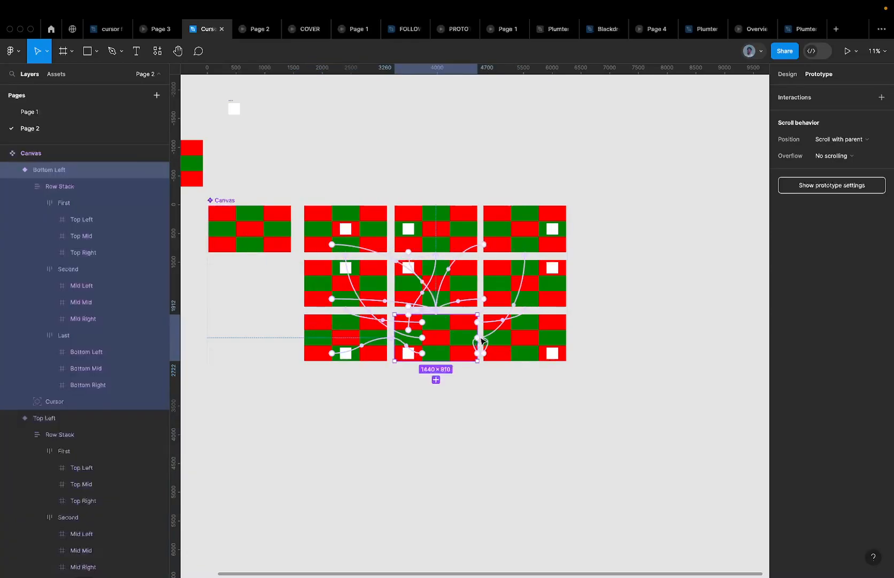
{"action": "left_click_drag", "start_coordinate": [444, 314], "coordinate": [245, 233]}
{"action": "left_click", "coordinate": [541, 333]}
{"action": "left_click_drag", "start_coordinate": [533, 314], "coordinate": [225, 243]}
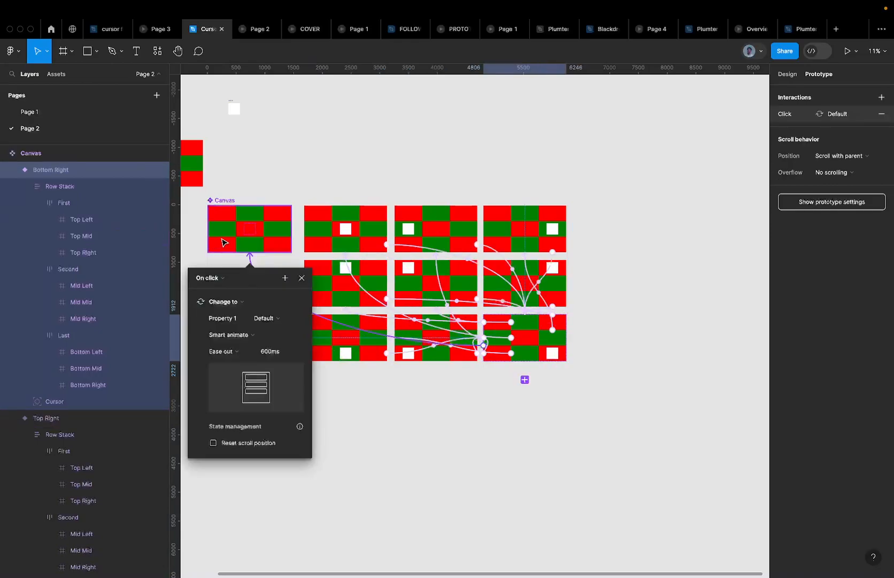
{"action": "scroll", "coordinate": [257, 214], "scroll_direction": "down", "scroll_amount": 3}
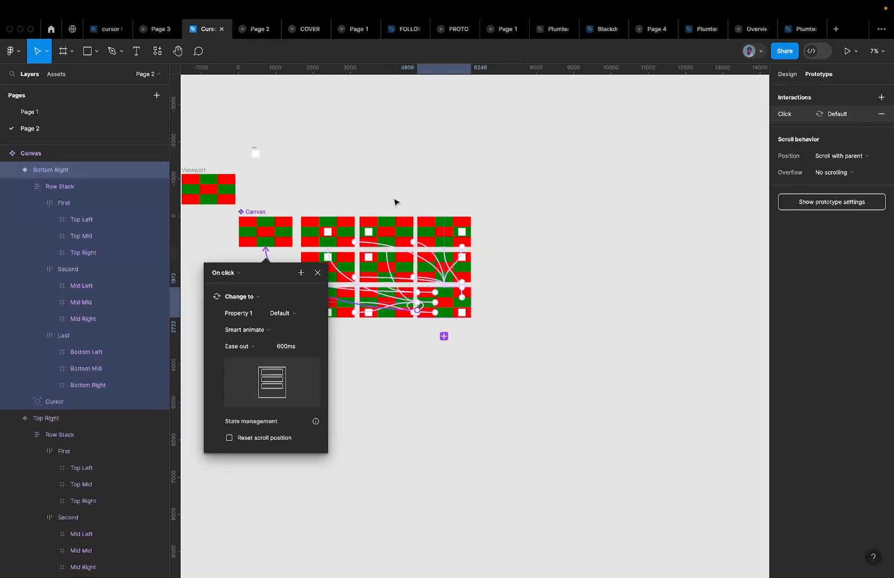
{"action": "left_click", "coordinate": [299, 209]}
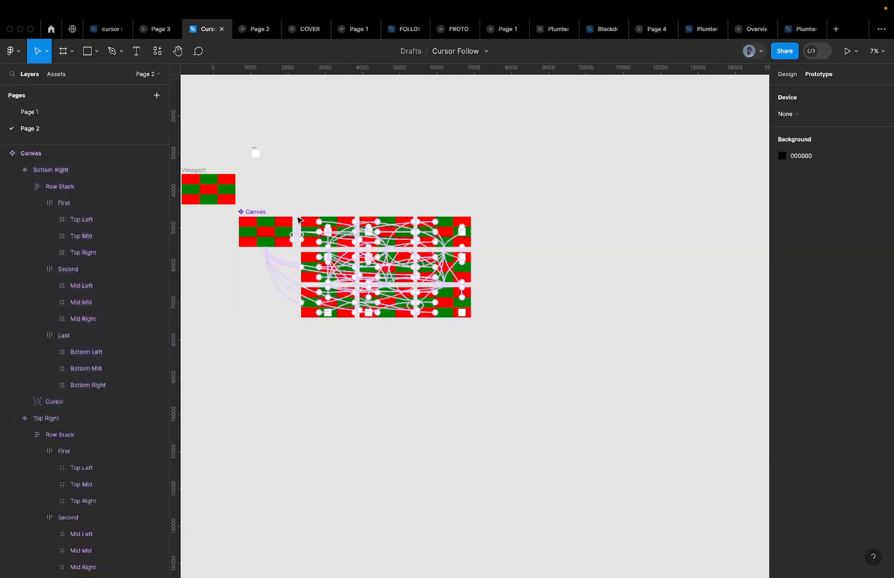
Starting from the Mid frame, select all nine grid variants with Cmd+A and inspect their interactions
{"action": "left_click_drag", "start_coordinate": [297, 219], "coordinate": [492, 324]}
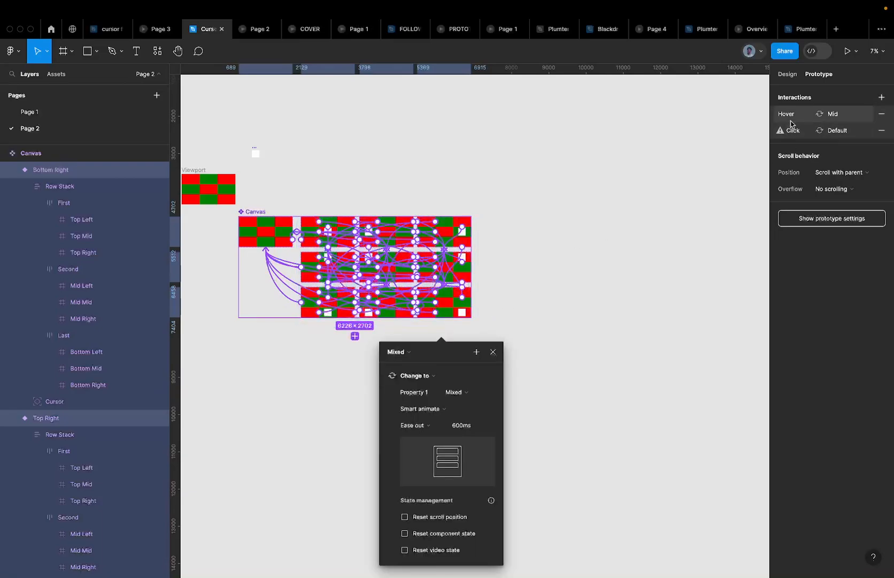
{"action": "left_click", "coordinate": [298, 201]}
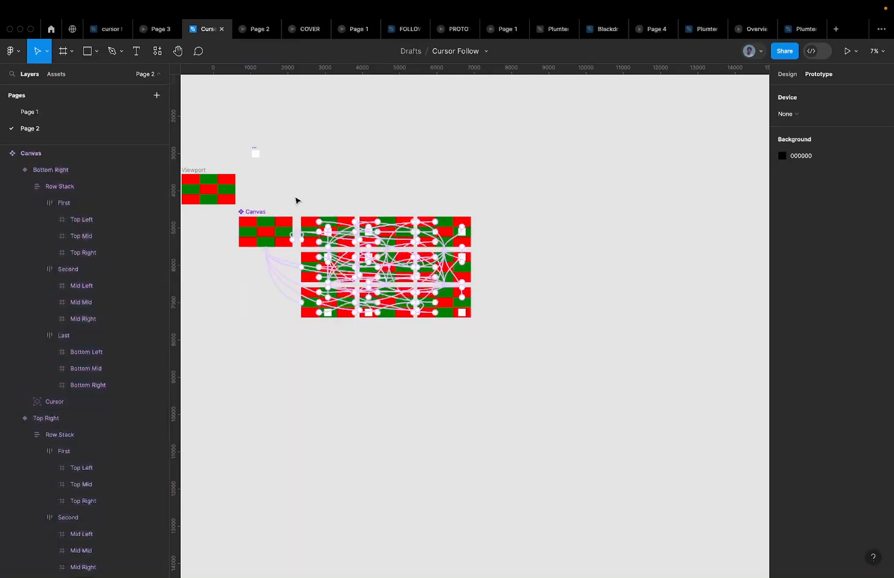
{"action": "left_click", "coordinate": [313, 245]}
{"action": "scroll", "coordinate": [313, 245], "scroll_direction": "up", "scroll_amount": 5}
{"action": "key", "text": "super+a"}
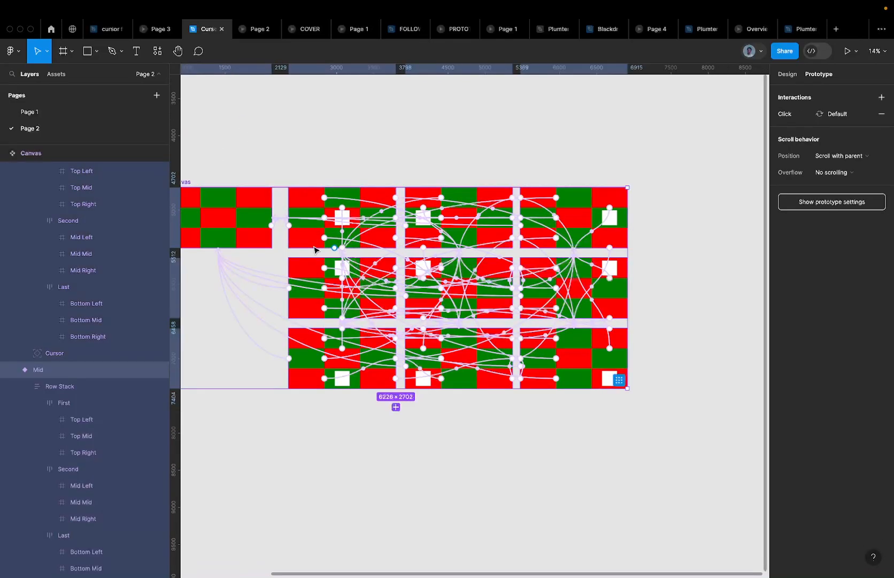
{"action": "scroll", "coordinate": [251, 202], "scroll_direction": "left", "scroll_amount": 5}
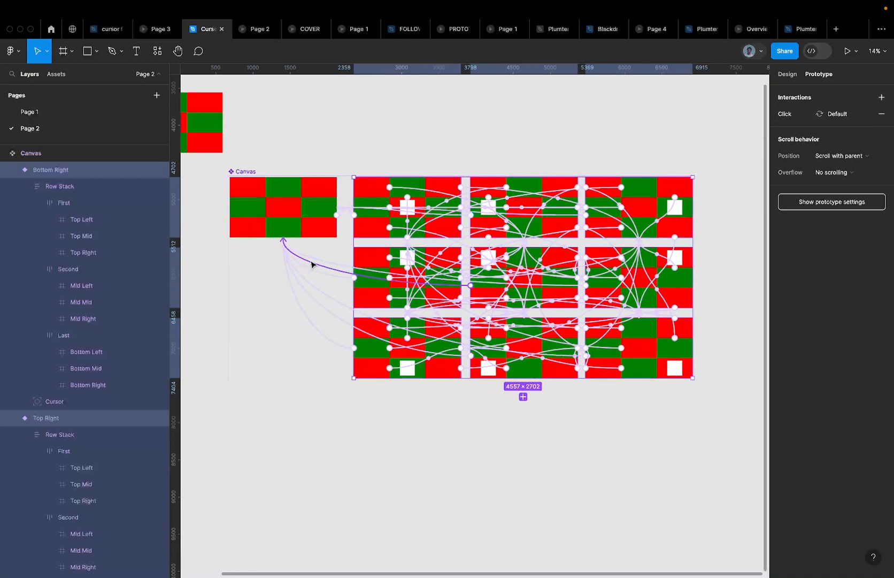
{"action": "scroll", "coordinate": [460, 216], "scroll_direction": "up", "scroll_amount": 5}
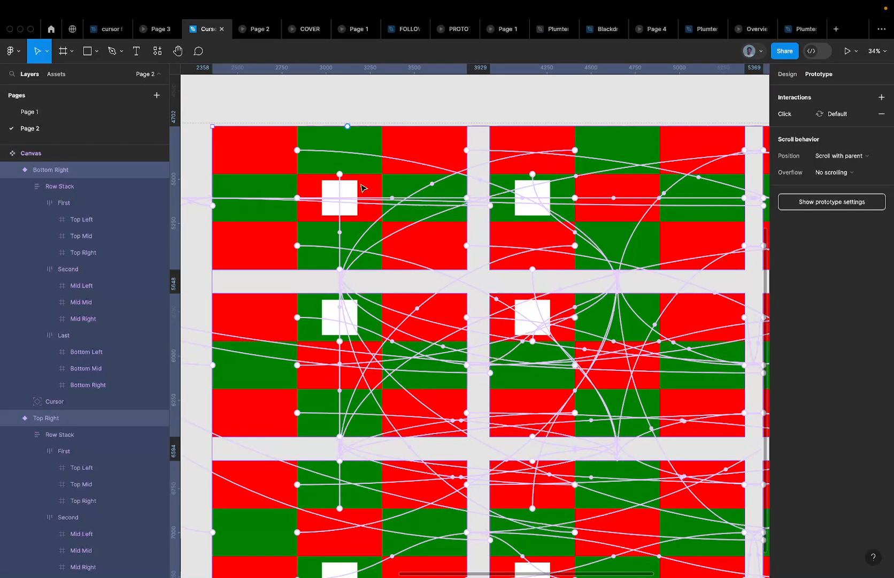
{"action": "scroll", "coordinate": [402, 168], "scroll_direction": "down", "scroll_amount": 3}
{"action": "scroll", "coordinate": [260, 199], "scroll_direction": "left", "scroll_amount": 3}
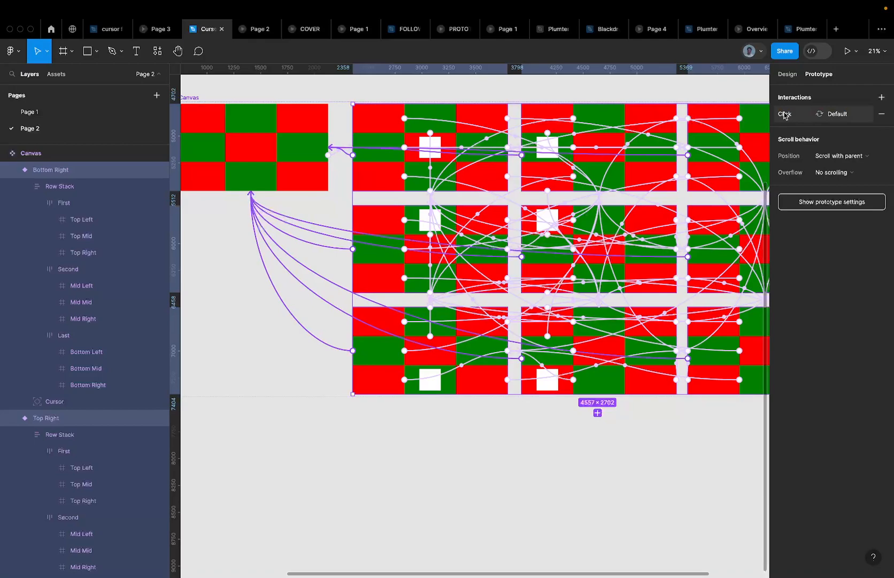
Change the shared interaction's trigger to Mouse leave and its easing to Ease in, then preview
{"action": "left_click", "coordinate": [785, 115]}
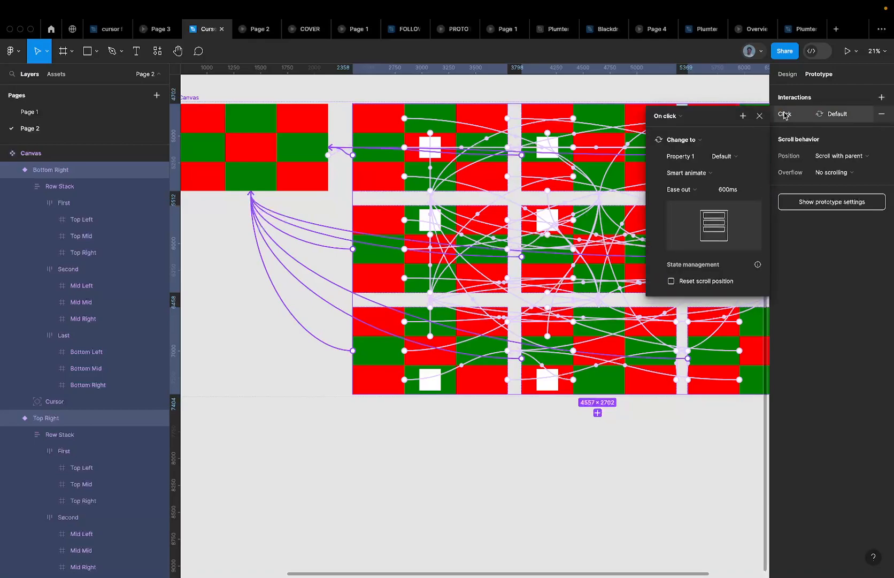
{"action": "left_click", "coordinate": [681, 122]}
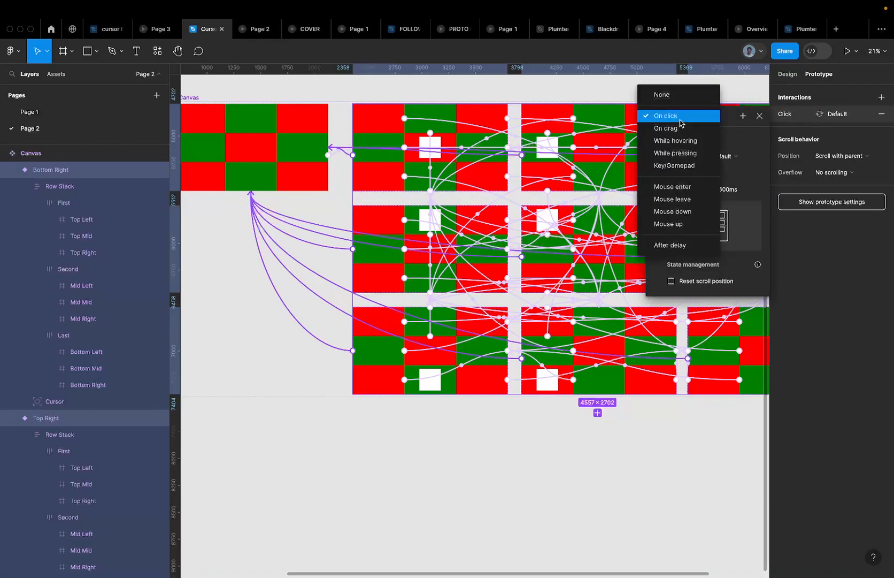
{"action": "left_click", "coordinate": [689, 202]}
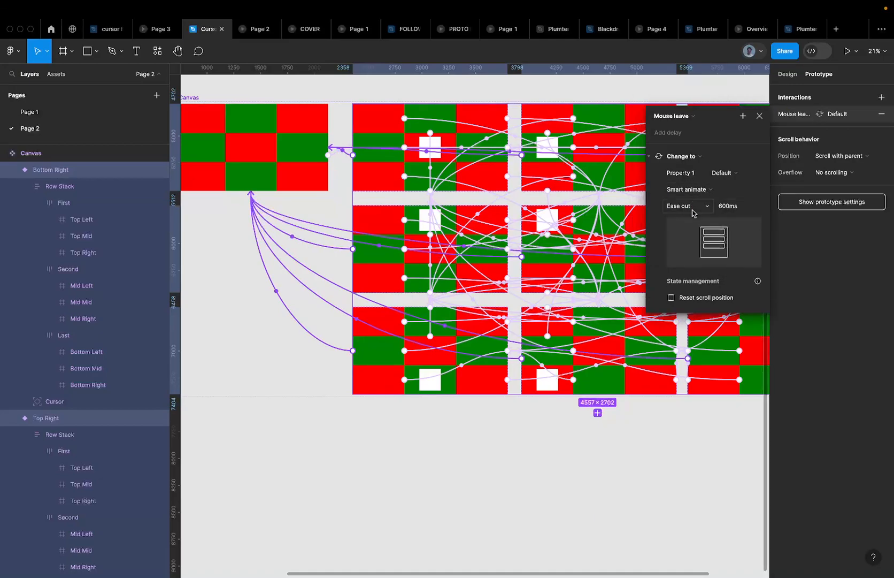
{"action": "left_click", "coordinate": [694, 210]}
{"action": "left_click", "coordinate": [694, 197]}
{"action": "left_click", "coordinate": [255, 28]}
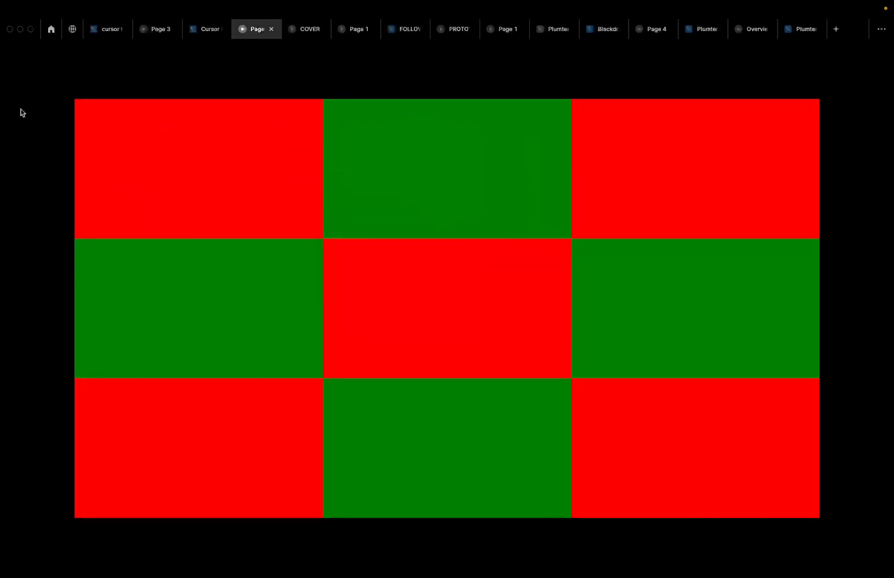
{"action": "left_click", "coordinate": [199, 32]}
Select the Canvas component set and move it further right
{"action": "scroll", "coordinate": [406, 122], "scroll_direction": "down", "scroll_amount": 5}
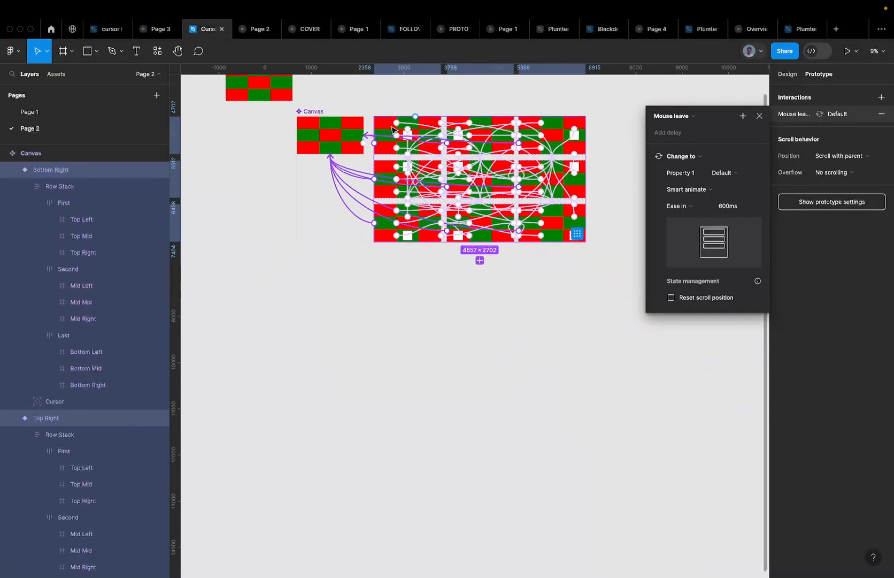
{"action": "left_click", "coordinate": [335, 115]}
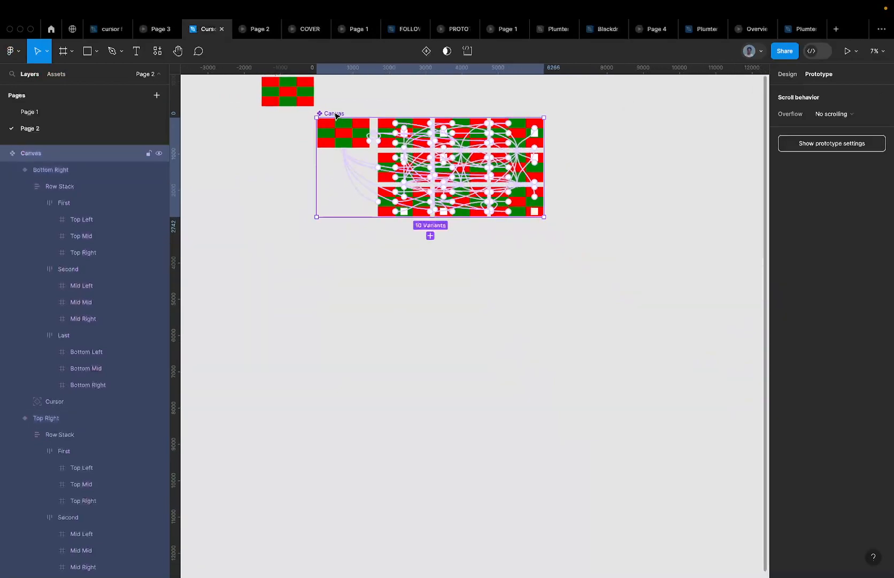
{"action": "scroll", "coordinate": [336, 116], "scroll_direction": "up", "scroll_amount": 3}
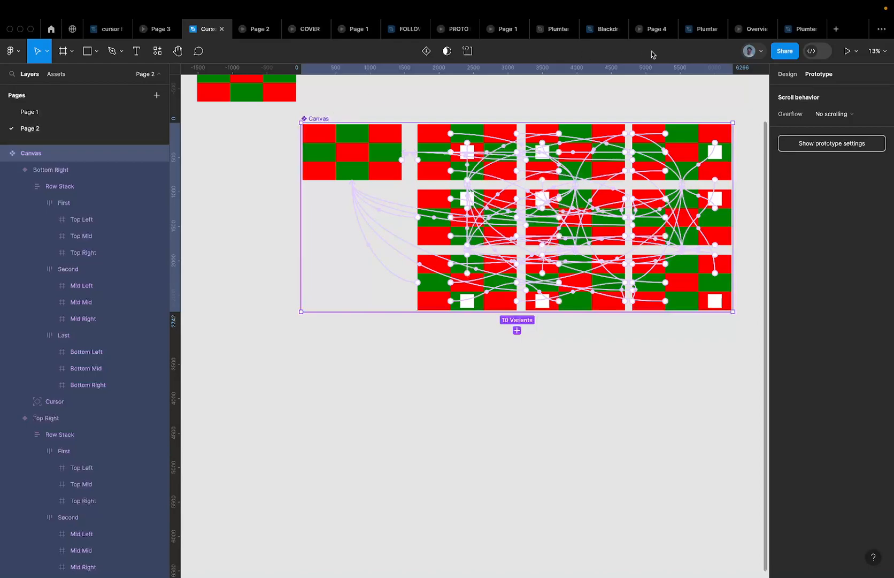
{"action": "left_click", "coordinate": [788, 75]}
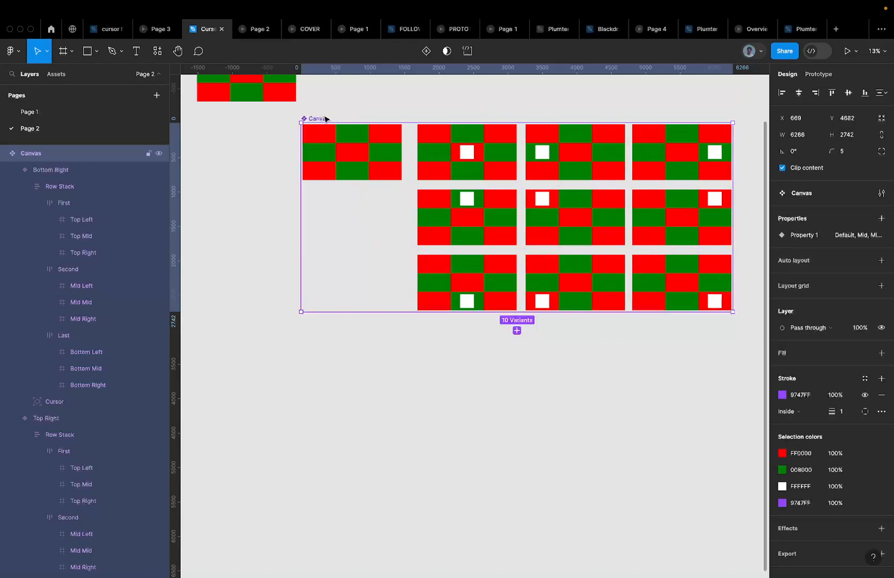
{"action": "left_click_drag", "start_coordinate": [328, 119], "coordinate": [372, 117]}
{"action": "scroll", "coordinate": [369, 116], "scroll_direction": "down", "scroll_amount": 3}
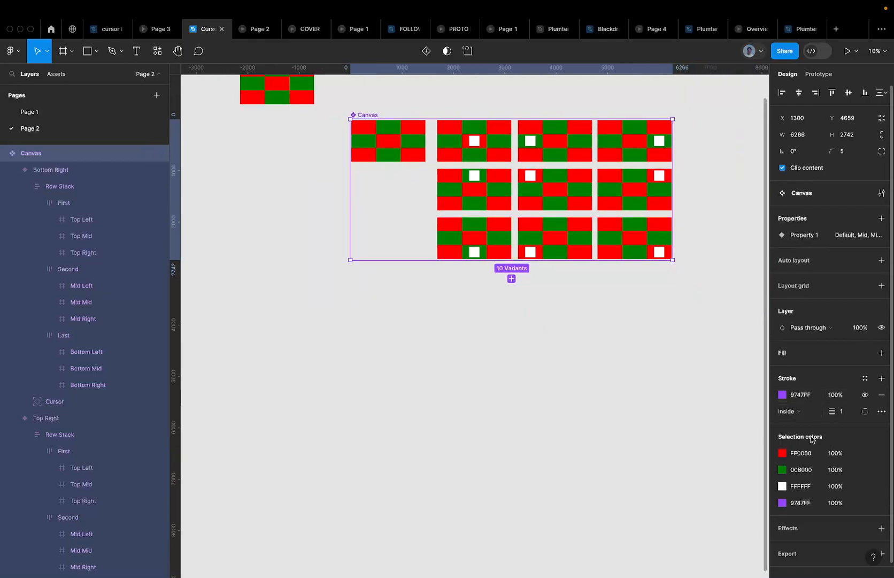
Set the red FF0000 and green 008000 selection colours to 0% opacity
{"action": "left_click", "coordinate": [835, 453]}
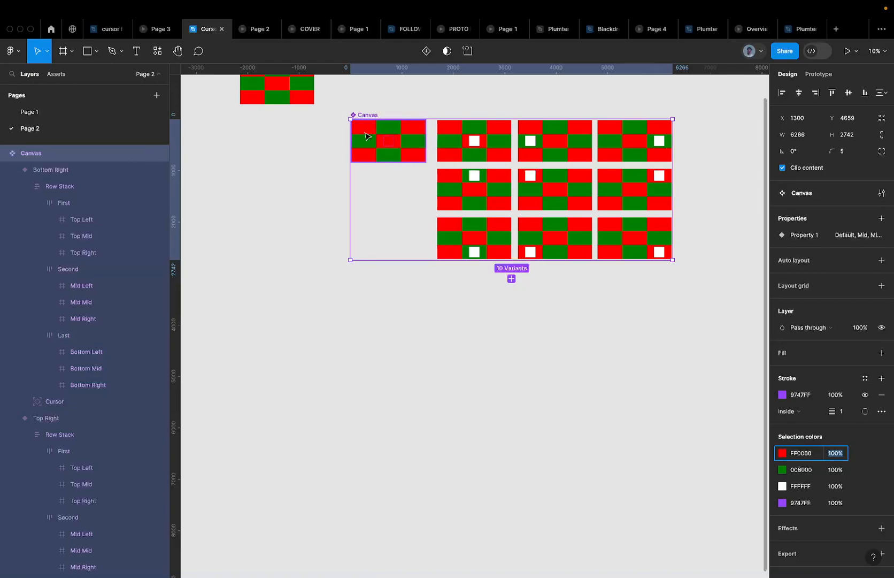
{"action": "scroll", "coordinate": [367, 131], "scroll_direction": "up", "scroll_amount": 2}
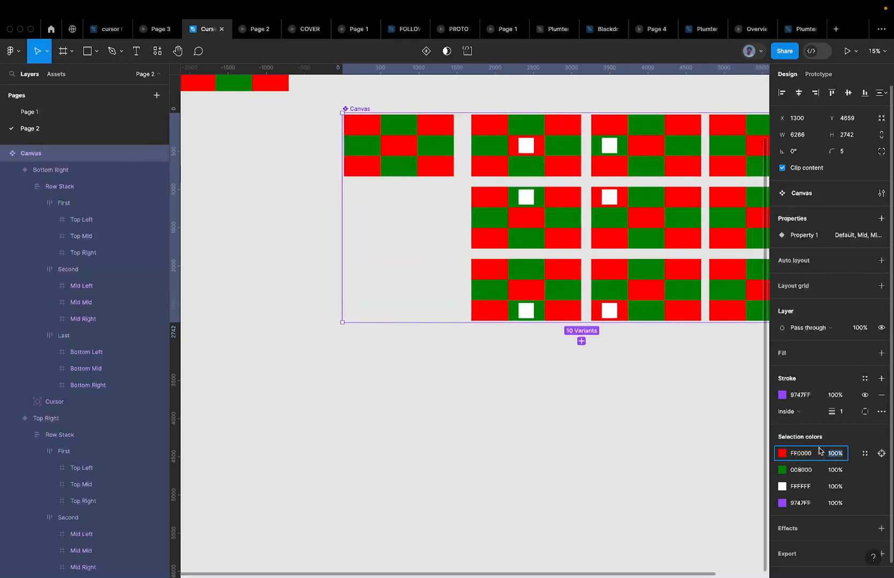
{"action": "type", "text": "0"}
{"action": "key", "text": "Return"}
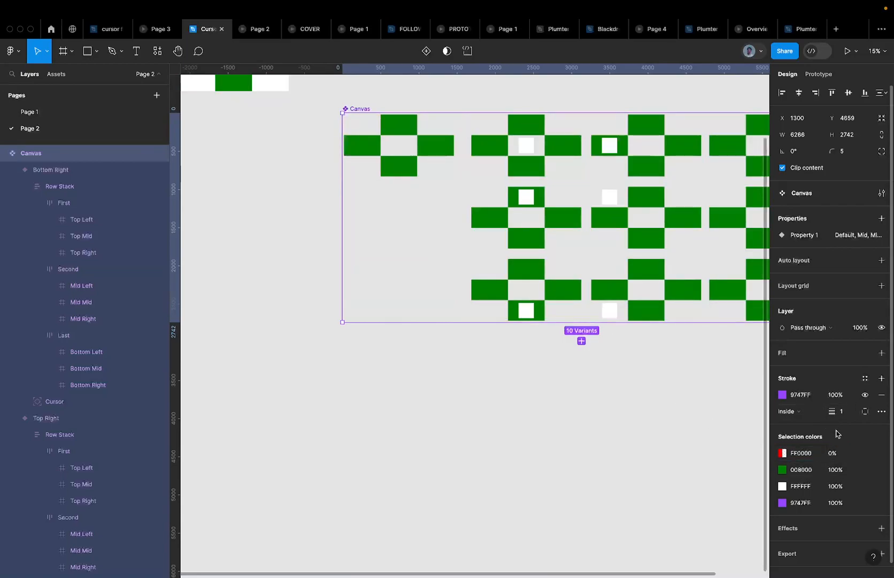
{"action": "left_click", "coordinate": [835, 469]}
{"action": "type", "text": "0"}
{"action": "key", "text": "Return"}
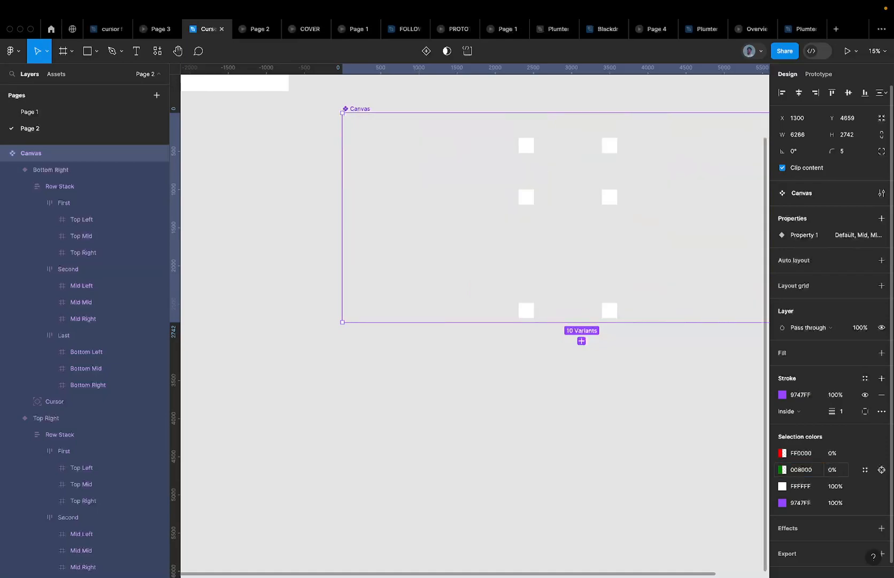
{"action": "scroll", "coordinate": [431, 424], "scroll_direction": "down", "scroll_amount": 1}
{"action": "scroll", "coordinate": [431, 424], "scroll_direction": "down", "scroll_amount": 3}
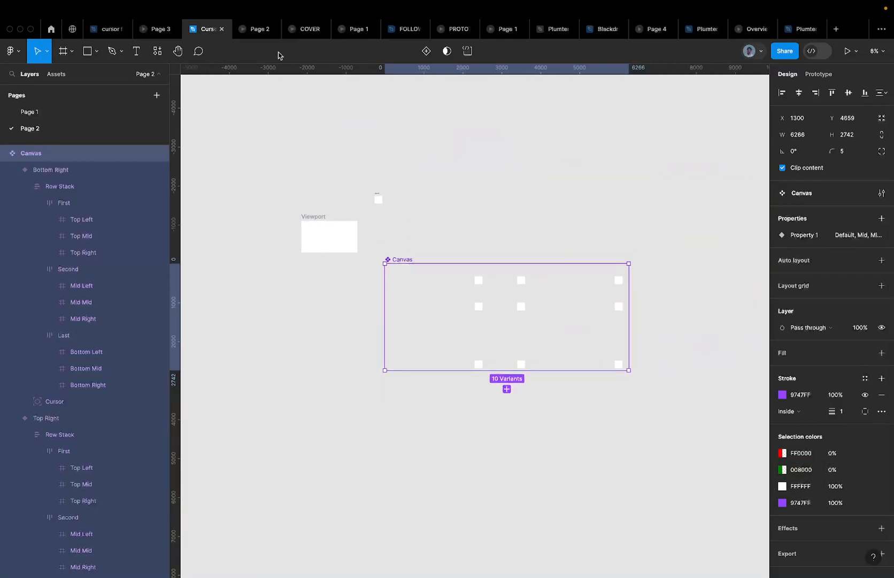
Recolour the white FFFFFF cursor squares to FF0000 and check the red square in the preview
{"action": "left_click", "coordinate": [255, 28]}
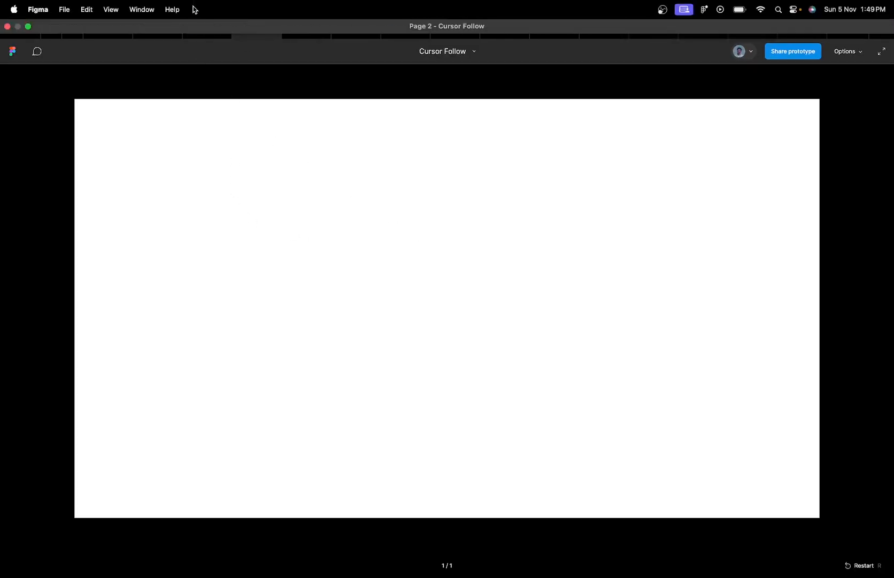
{"action": "left_click", "coordinate": [207, 31]}
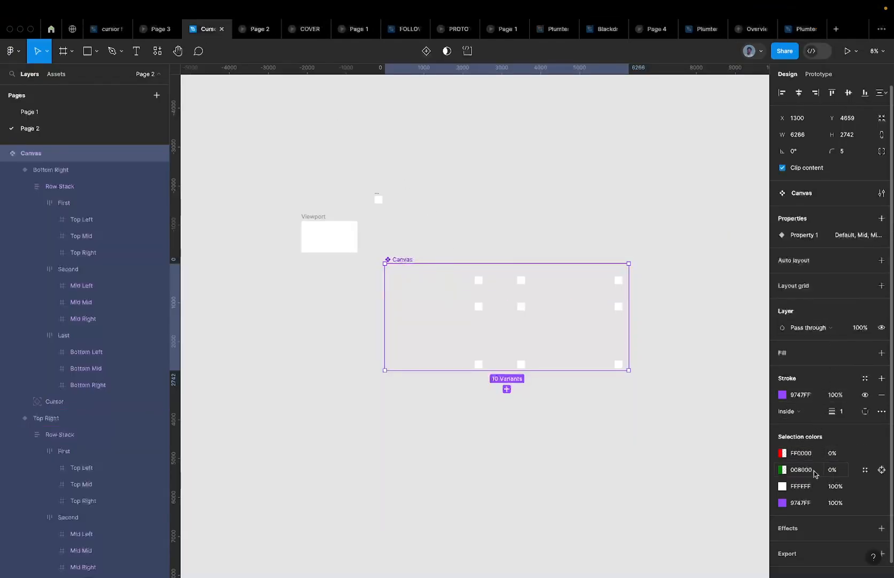
{"action": "left_click", "coordinate": [800, 487]}
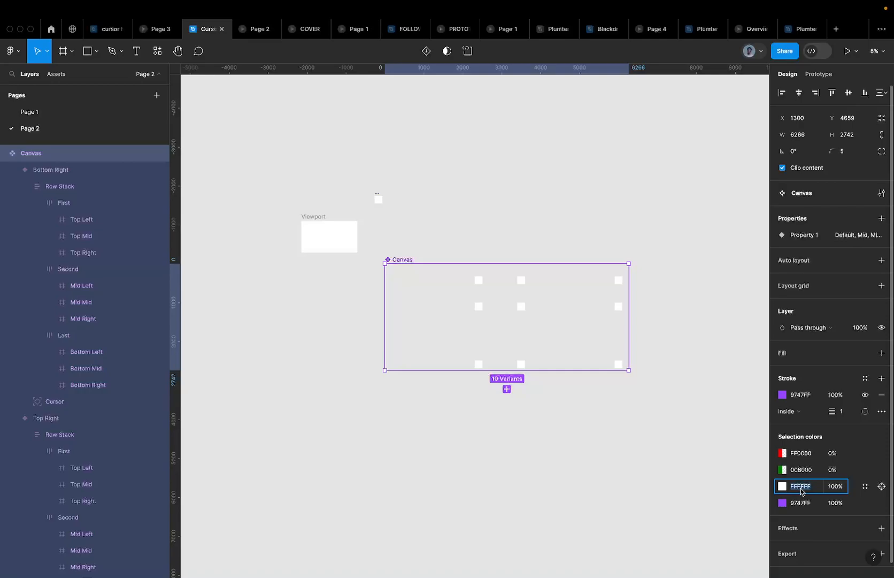
{"action": "type", "text": "ff0000"}
{"action": "key", "text": "Return"}
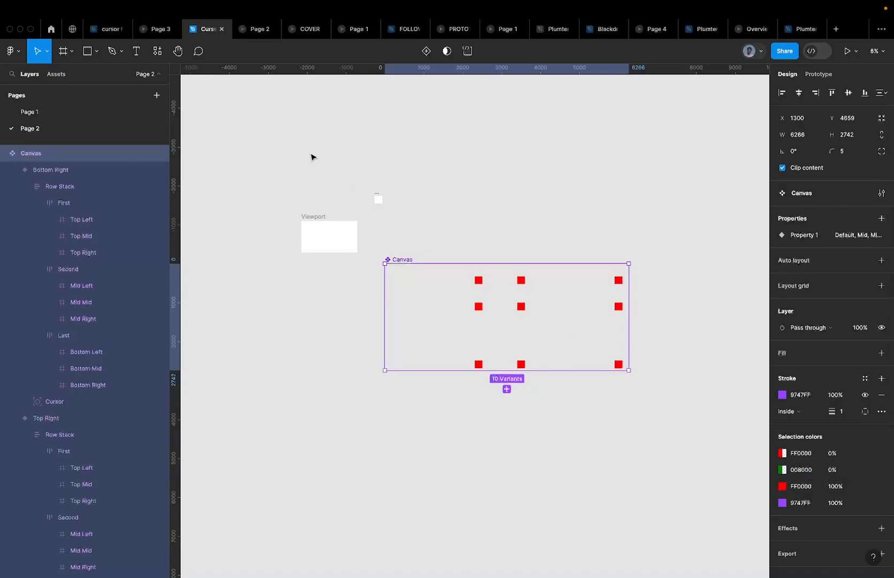
{"action": "left_click", "coordinate": [256, 29]}
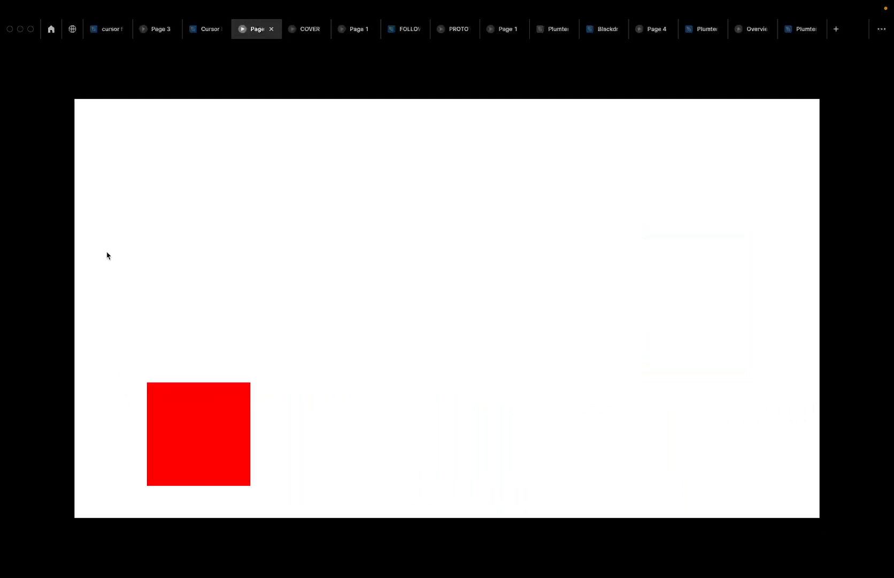
{"action": "left_click", "coordinate": [200, 36]}
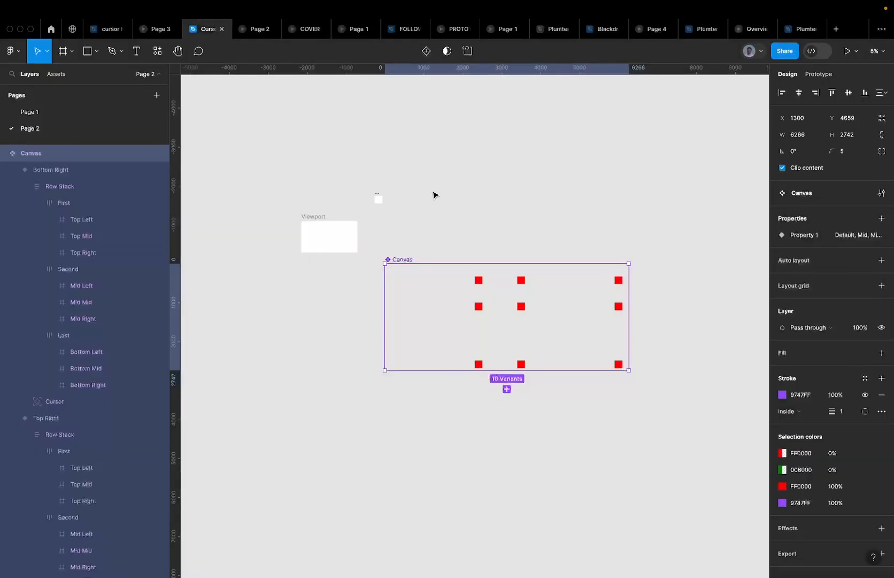
Zoom and pan to inspect the Cursor component and the Canvas variants' checkerboard grid
{"action": "scroll", "coordinate": [343, 198], "scroll_direction": "up", "scroll_amount": 3}
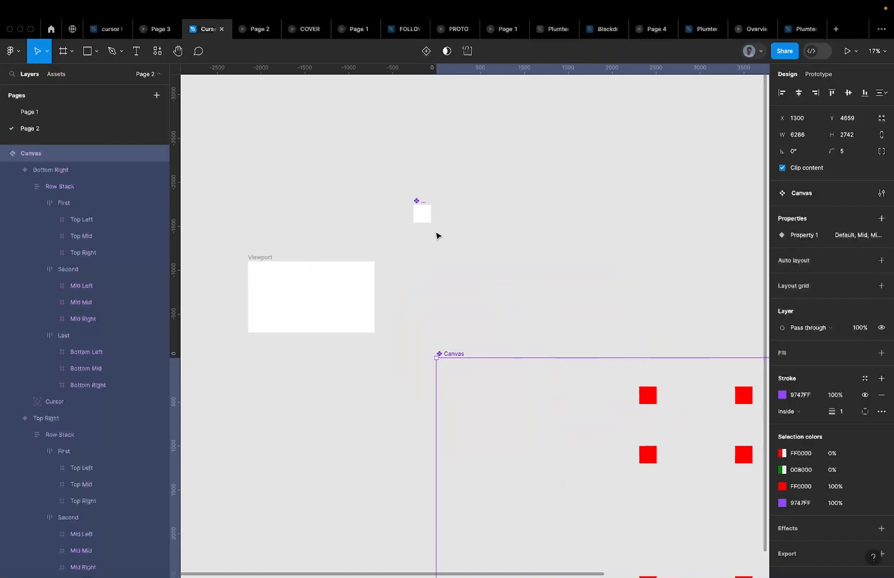
{"action": "scroll", "coordinate": [436, 231], "scroll_direction": "up", "scroll_amount": 4}
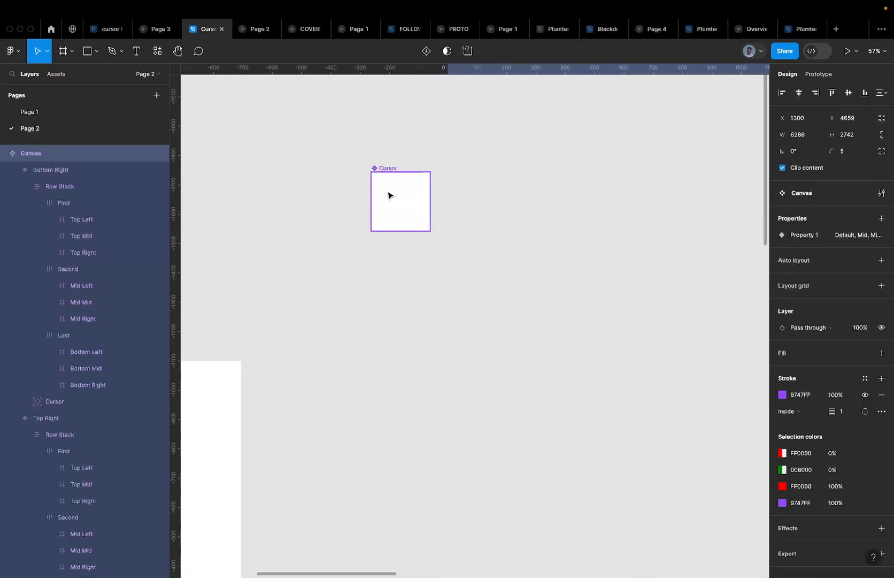
{"action": "scroll", "coordinate": [388, 195], "scroll_direction": "down", "scroll_amount": 5}
{"action": "scroll", "coordinate": [388, 194], "scroll_direction": "right", "scroll_amount": 1}
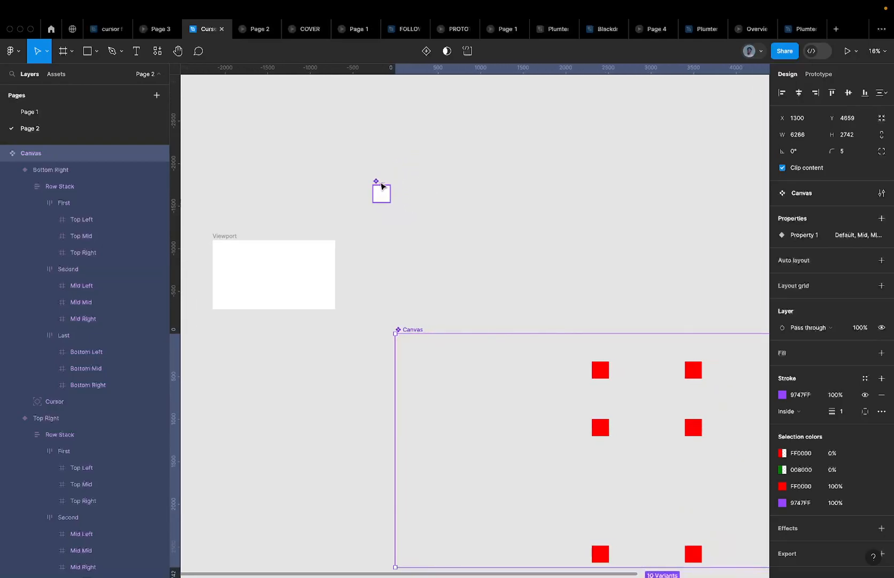
{"action": "scroll", "coordinate": [382, 186], "scroll_direction": "down", "scroll_amount": 3}
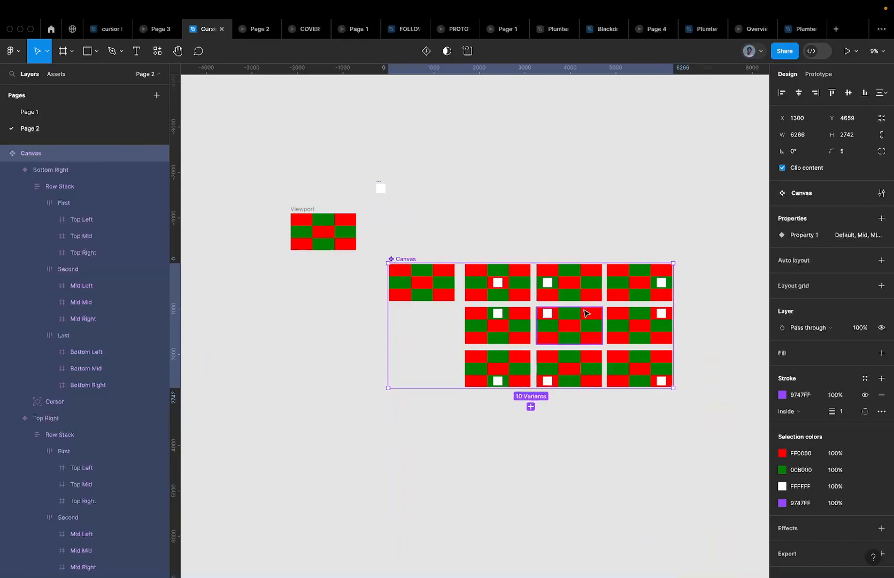
{"action": "scroll", "coordinate": [379, 189], "scroll_direction": "up", "scroll_amount": 5}
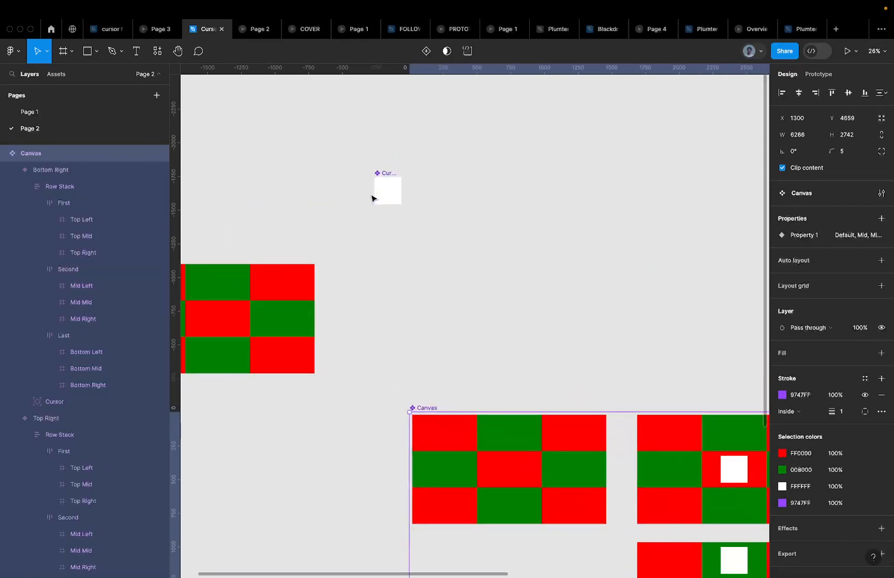
Draw a rectangle beside the Cursor component and size it 800 × 400
{"action": "key", "text": "r"}
{"action": "left_click_drag", "start_coordinate": [418, 166], "coordinate": [567, 234]}
{"action": "left_click", "coordinate": [808, 135]}
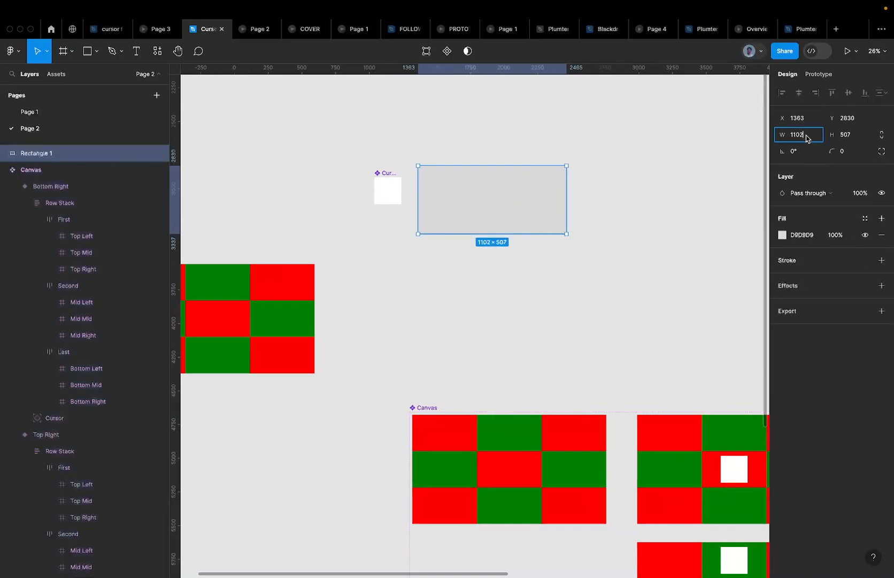
{"action": "type", "text": "4"}
{"action": "left_click", "coordinate": [862, 134]}
{"action": "type", "text": "4"}
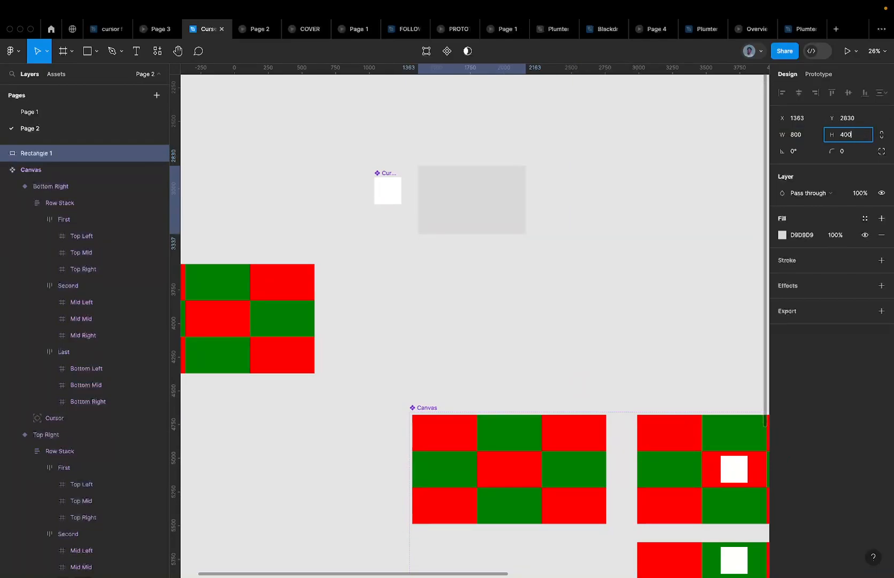
{"action": "key", "text": "Return"}
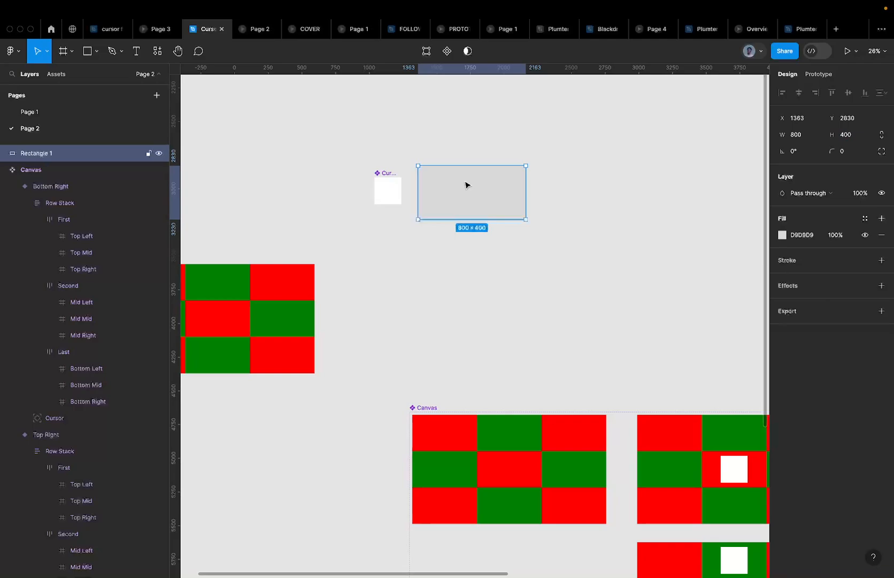
Remove the rectangle from the canvas and select the Cursor component
{"action": "key", "text": "Delete"}
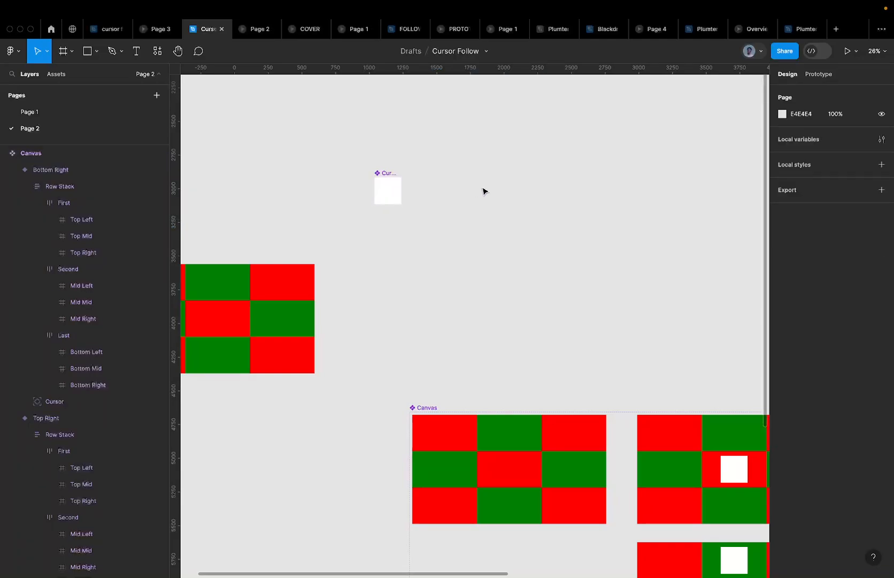
{"action": "key", "text": "super+z"}
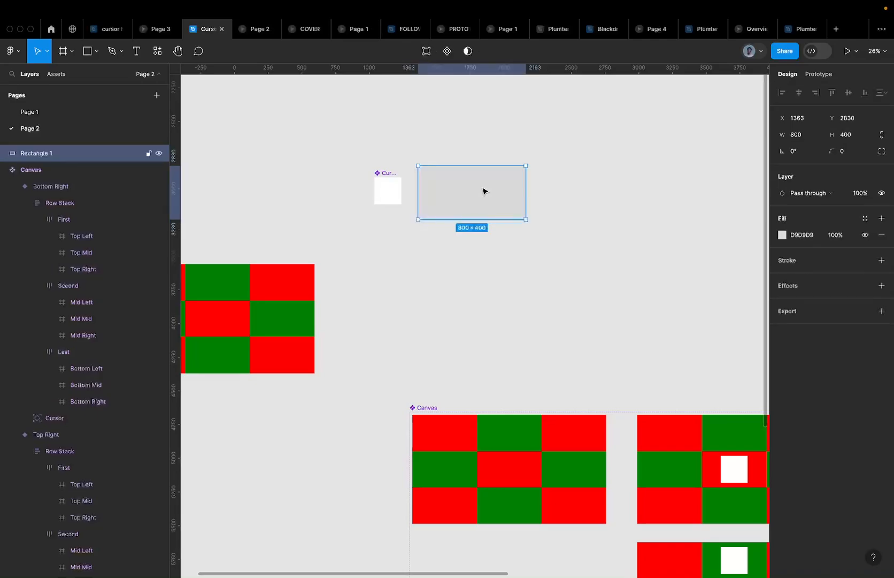
{"action": "key", "text": "Delete"}
{"action": "left_click", "coordinate": [389, 179]}
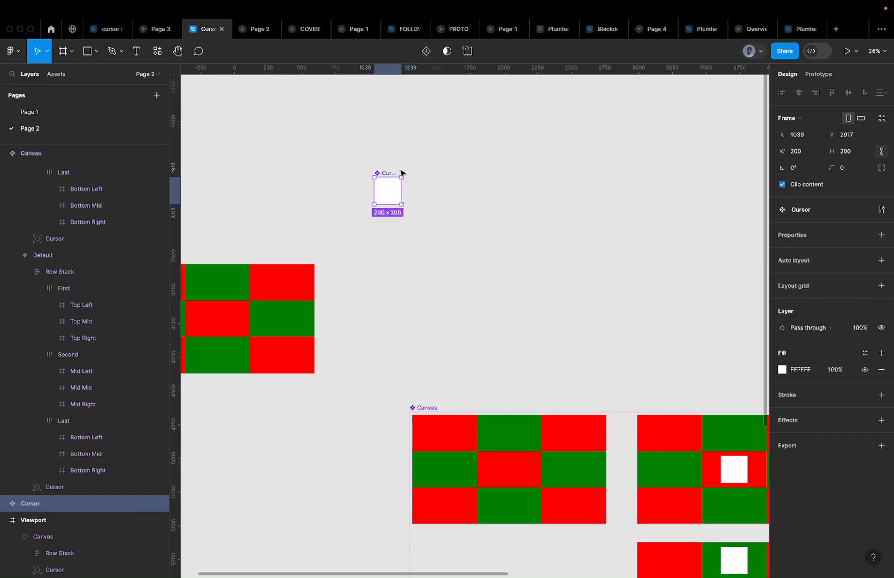
Undo to put the rectangle back inside Cursor, then rename Rectangle 1 to 'Image'
{"action": "key", "text": "super+z"}
{"action": "scroll", "coordinate": [389, 177], "scroll_direction": "up", "scroll_amount": 2}
{"action": "scroll", "coordinate": [388, 181], "scroll_direction": "down", "scroll_amount": 4}
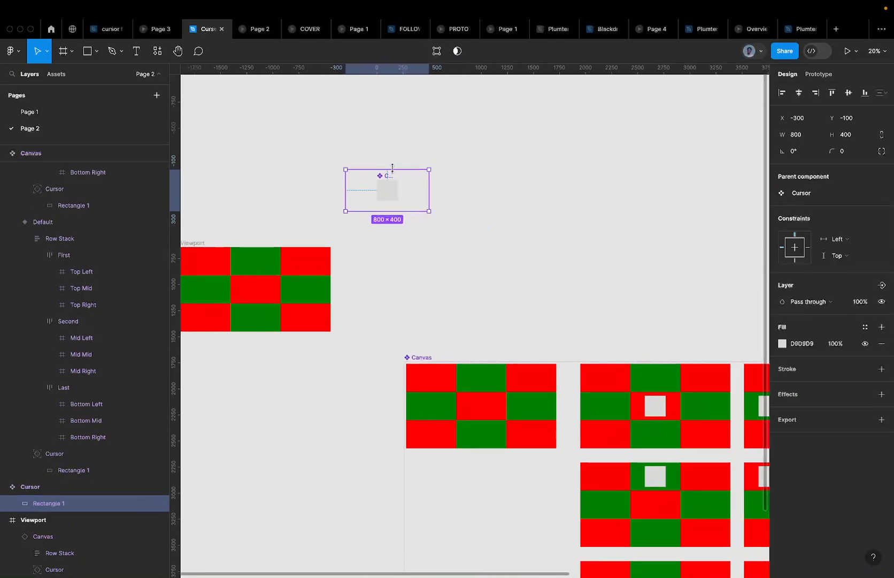
{"action": "scroll", "coordinate": [389, 182], "scroll_direction": "up", "scroll_amount": 6}
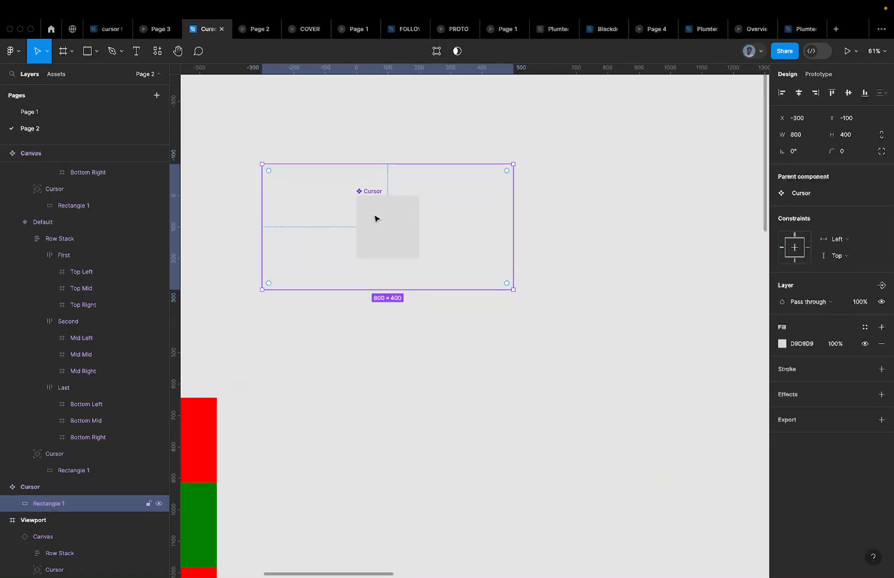
{"action": "scroll", "coordinate": [375, 218], "scroll_direction": "down", "scroll_amount": 2}
{"action": "double_click", "coordinate": [55, 503]}
{"action": "type", "text": "Image"}
{"action": "key", "text": "Return"}
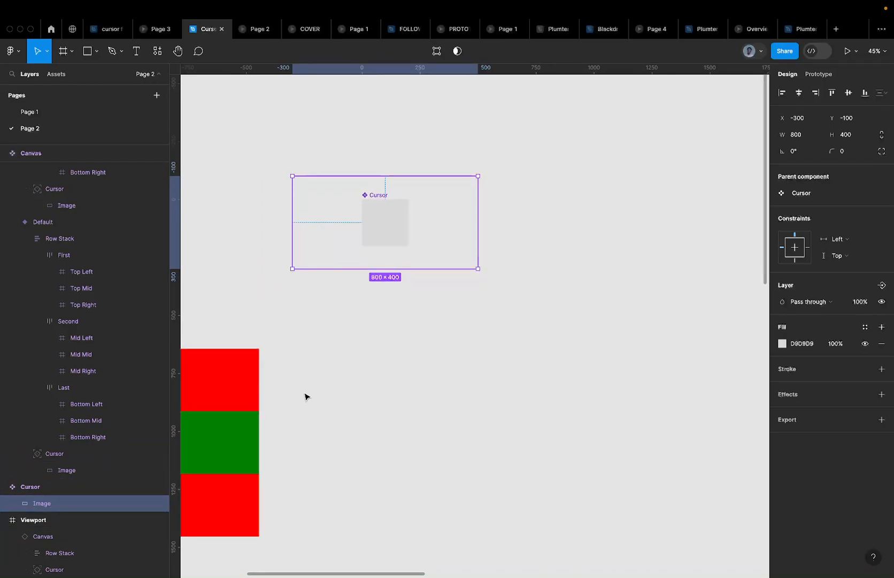
{"action": "scroll", "coordinate": [305, 392], "scroll_direction": "down", "scroll_amount": 5}
{"action": "left_click", "coordinate": [337, 308]}
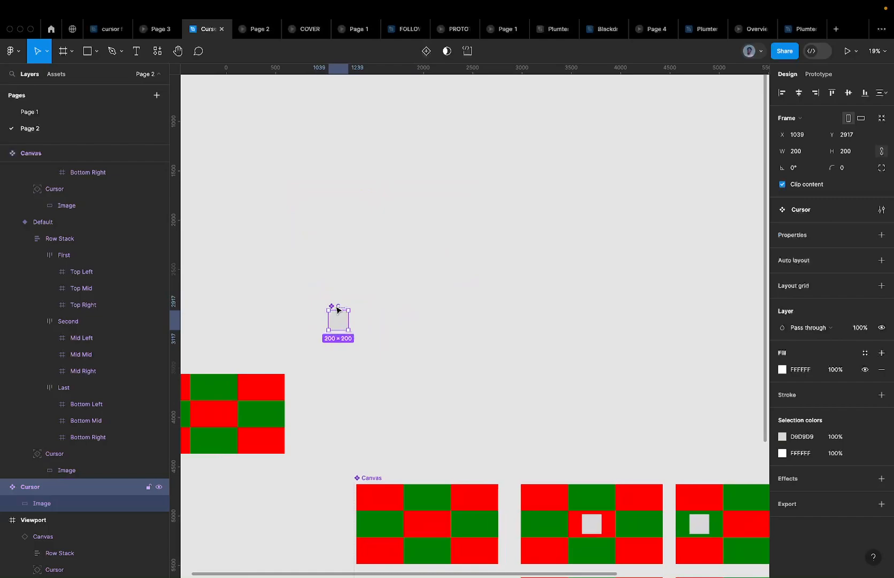
Turn off Clip content on the Cursor frame so the 800×400 Image spills past its 200×200 bounds
{"action": "scroll", "coordinate": [597, 483], "scroll_direction": "down", "scroll_amount": 6}
{"action": "scroll", "coordinate": [597, 481], "scroll_direction": "down", "scroll_amount": 5, "text": "ctrl"}
{"action": "scroll", "coordinate": [595, 343], "scroll_direction": "up", "scroll_amount": 5, "text": "ctrl"}
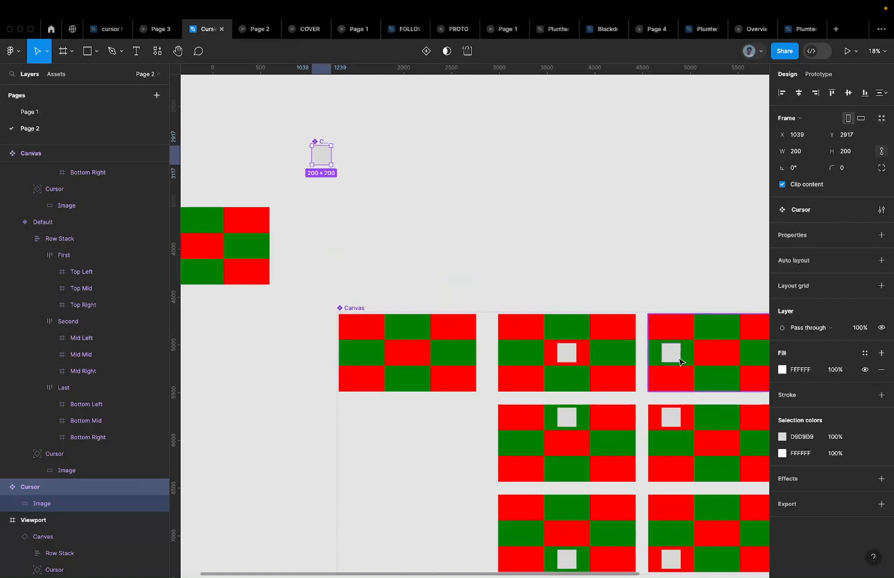
{"action": "scroll", "coordinate": [630, 359], "scroll_direction": "down", "scroll_amount": 5, "text": "ctrl"}
{"action": "scroll", "coordinate": [628, 359], "scroll_direction": "right", "scroll_amount": 2}
{"action": "scroll", "coordinate": [628, 359], "scroll_direction": "down", "scroll_amount": 1}
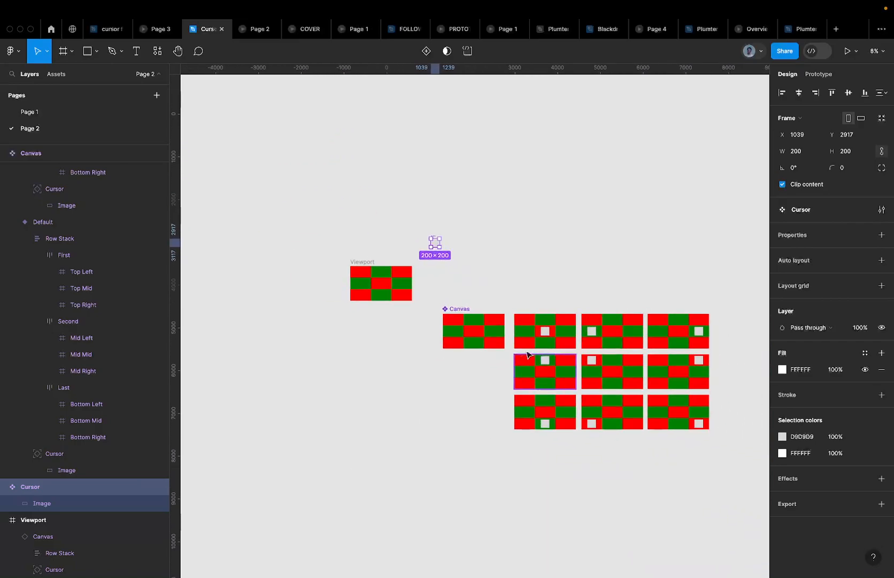
{"action": "scroll", "coordinate": [435, 224], "scroll_direction": "up", "scroll_amount": 6, "text": "ctrl"}
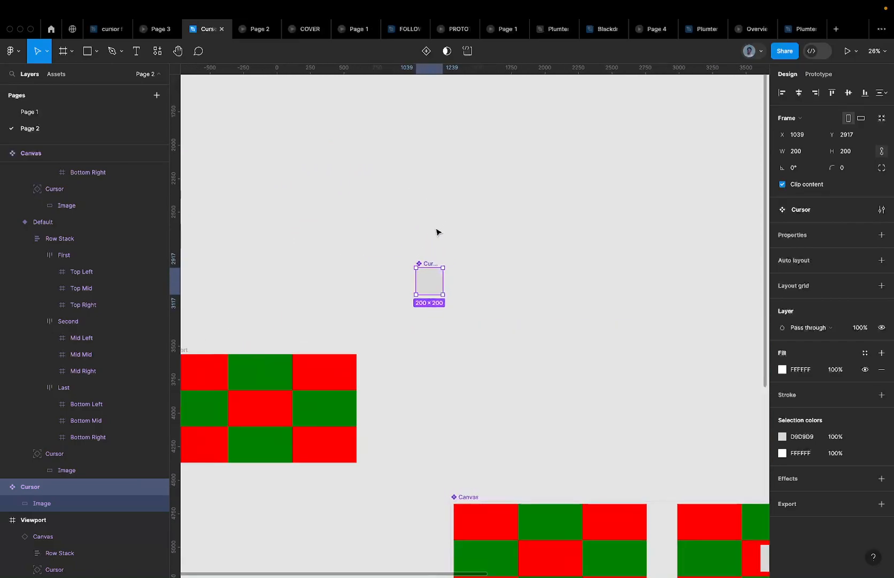
{"action": "left_click", "coordinate": [798, 185]}
{"action": "scroll", "coordinate": [428, 268], "scroll_direction": "down", "scroll_amount": 5, "text": "ctrl"}
{"action": "scroll", "coordinate": [431, 271], "scroll_direction": "down", "scroll_amount": 1}
{"action": "scroll", "coordinate": [431, 271], "scroll_direction": "right", "scroll_amount": 1}
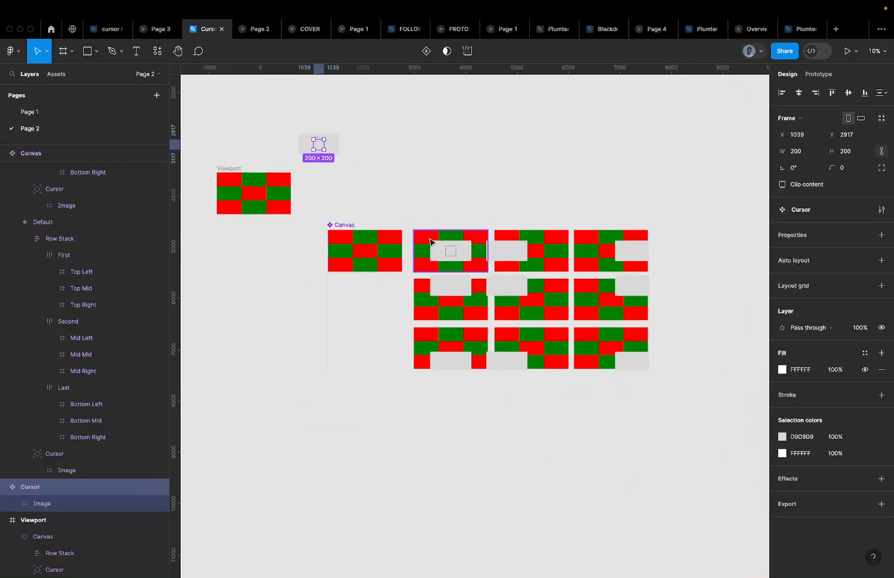
{"action": "scroll", "coordinate": [522, 247], "scroll_direction": "up", "scroll_amount": 3, "text": "ctrl"}
{"action": "scroll", "coordinate": [522, 248], "scroll_direction": "down", "scroll_amount": 3, "text": "ctrl"}
{"action": "scroll", "coordinate": [317, 136], "scroll_direction": "up", "scroll_amount": 3, "text": "ctrl"}
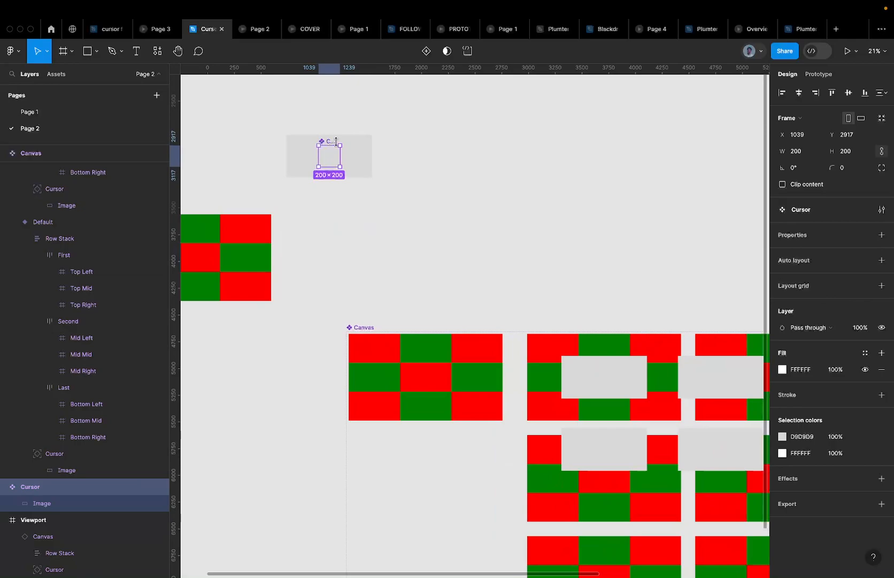
{"action": "scroll", "coordinate": [336, 141], "scroll_direction": "down", "scroll_amount": 3, "text": "ctrl"}
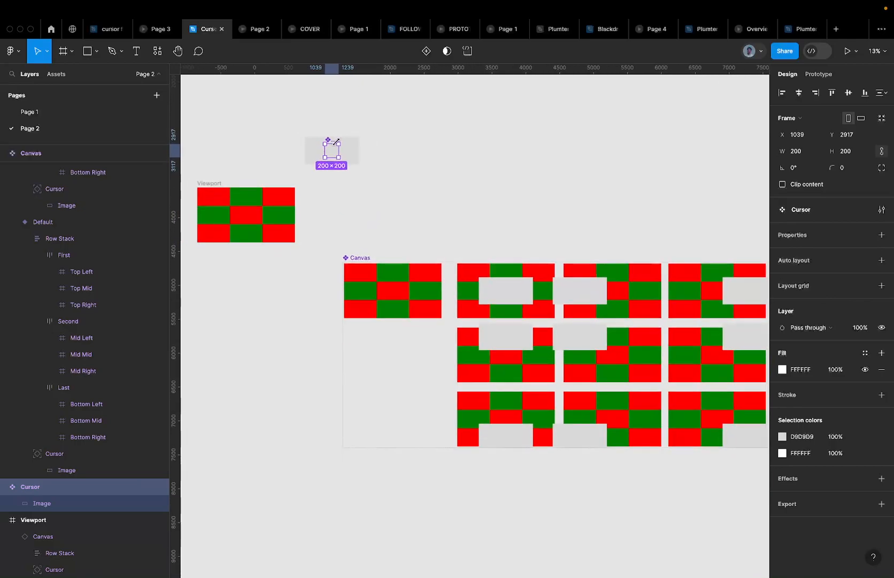
{"action": "left_click", "coordinate": [247, 31]}
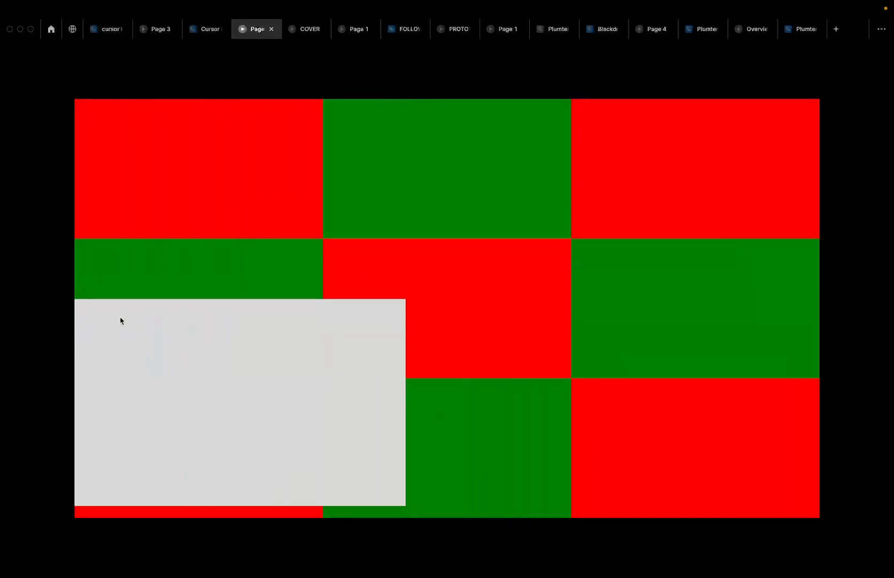
{"action": "left_click", "coordinate": [142, 34]}
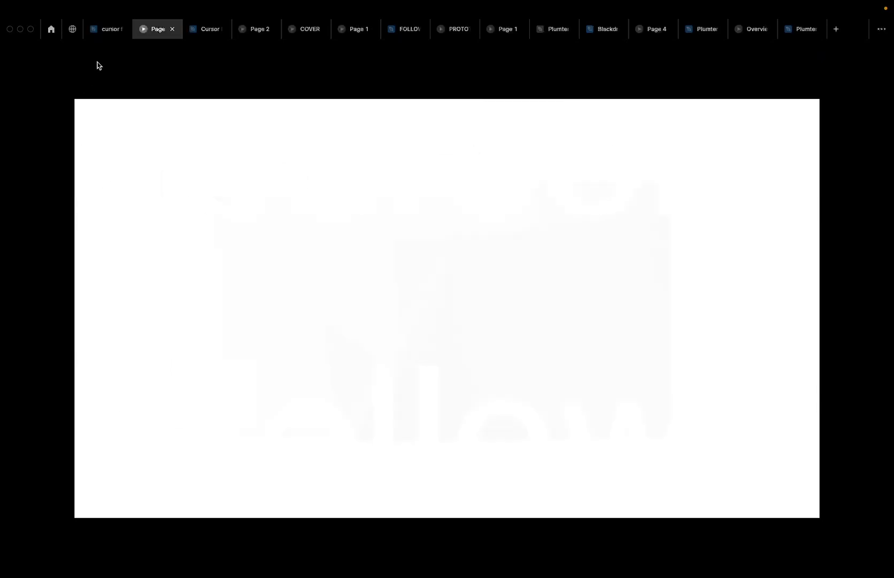
{"action": "left_click", "coordinate": [107, 29]}
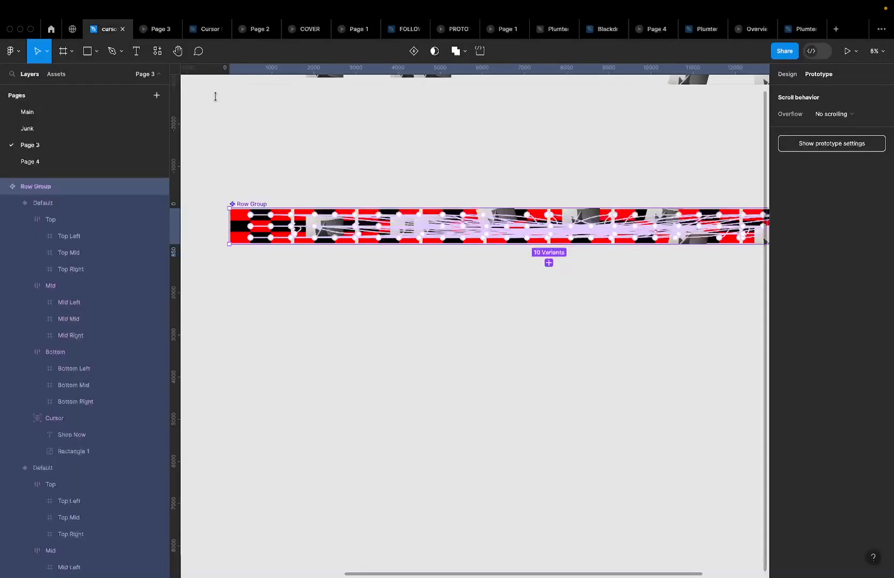
{"action": "left_click", "coordinate": [214, 30]}
{"action": "scroll", "coordinate": [428, 289], "scroll_direction": "up", "scroll_amount": 3}
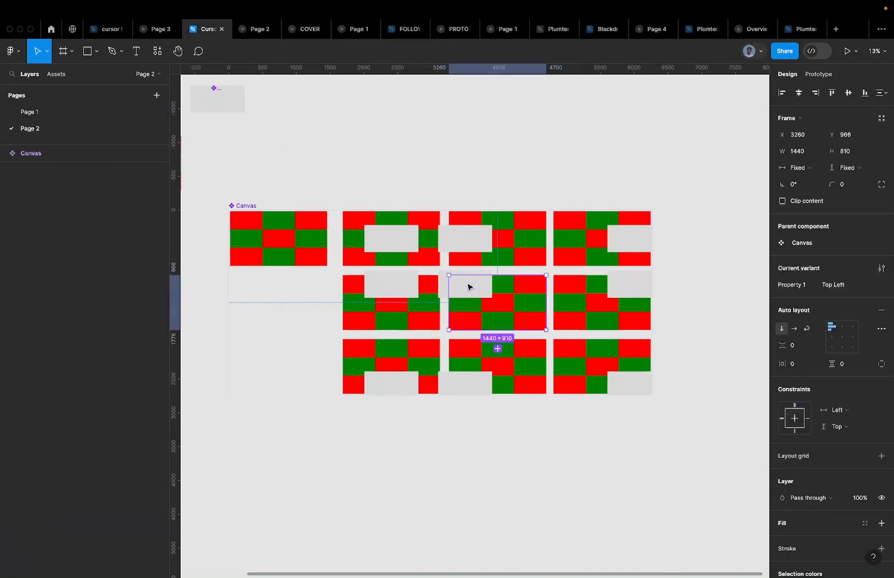
Tilt the middle cursor card by 15° and the Top Right cursor card by -15°
{"action": "left_click_drag", "start_coordinate": [468, 286], "coordinate": [468, 286]}
{"action": "scroll", "coordinate": [468, 286], "scroll_direction": "up", "scroll_amount": 4}
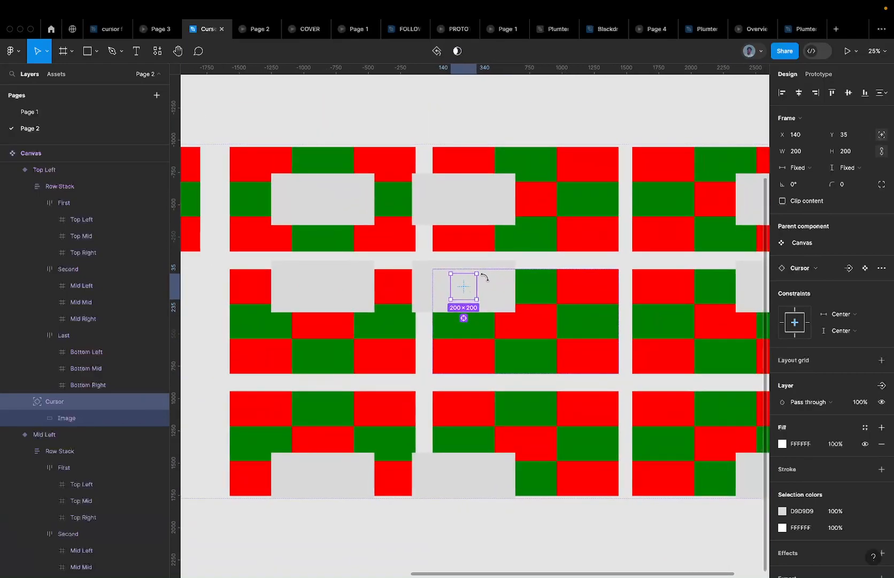
{"action": "scroll", "coordinate": [479, 270], "scroll_direction": "up", "scroll_amount": 4}
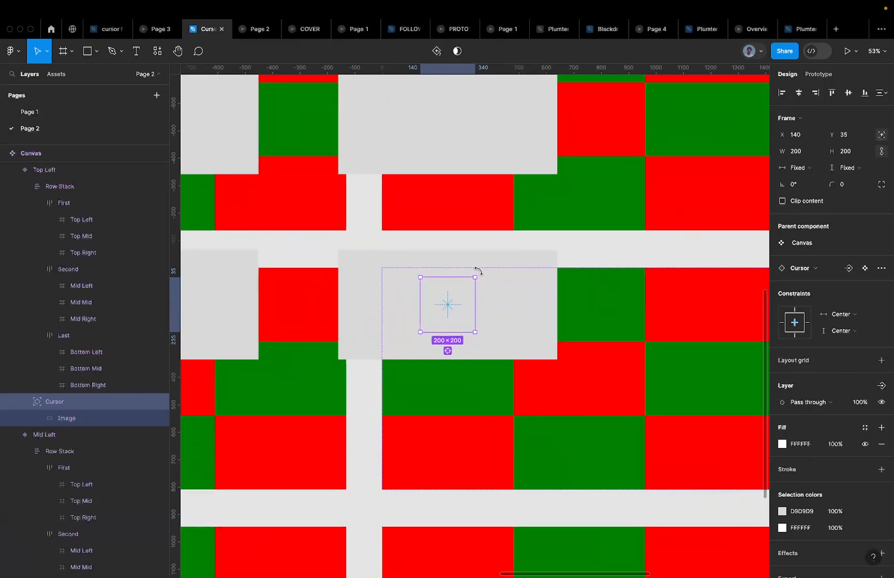
{"action": "left_click_drag", "start_coordinate": [479, 271], "coordinate": [467, 263]}
{"action": "scroll", "coordinate": [481, 270], "scroll_direction": "down", "scroll_amount": 5}
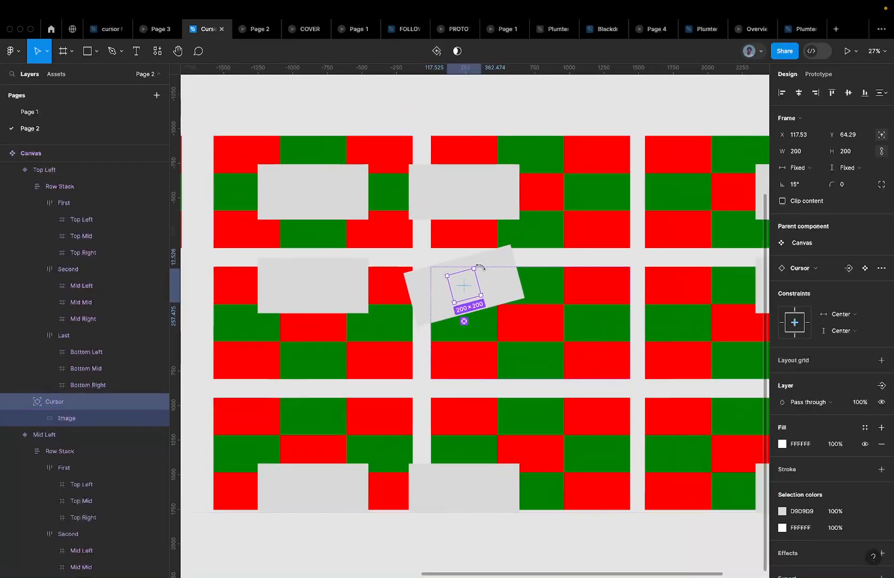
{"action": "scroll", "coordinate": [481, 270], "scroll_direction": "right", "scroll_amount": 2}
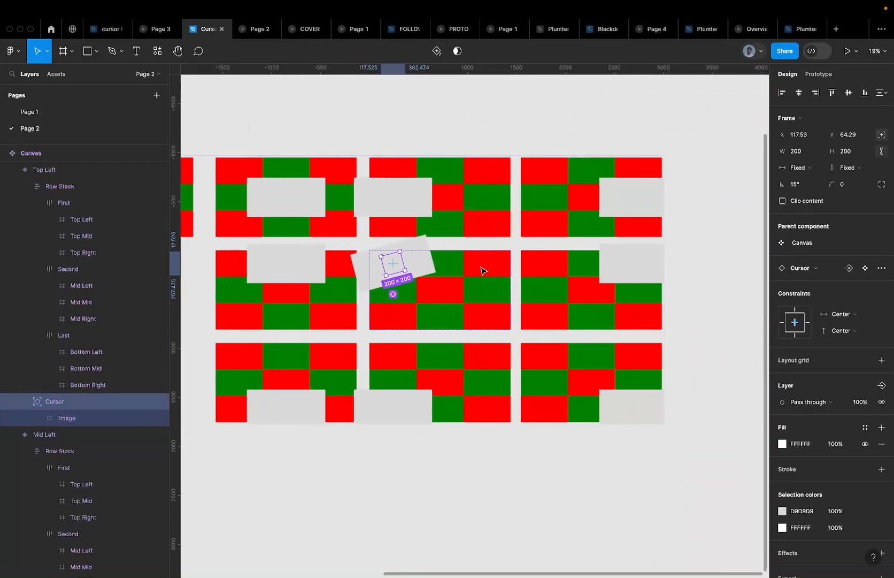
{"action": "left_click", "coordinate": [614, 262]}
{"action": "left_click", "coordinate": [639, 266]}
{"action": "scroll", "coordinate": [639, 265], "scroll_direction": "up", "scroll_amount": 5}
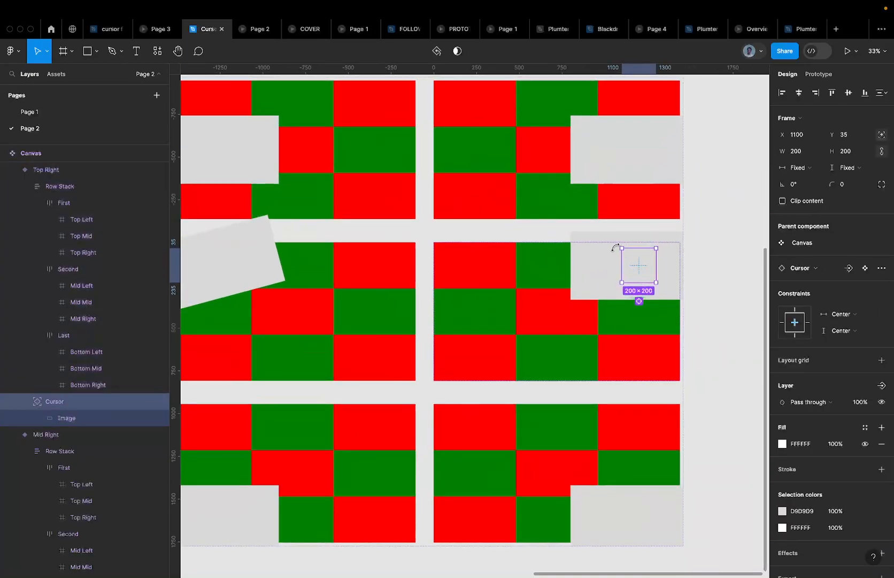
{"action": "left_click_drag", "start_coordinate": [615, 247], "coordinate": [624, 242]}
{"action": "scroll", "coordinate": [624, 242], "scroll_direction": "down", "scroll_amount": 6}
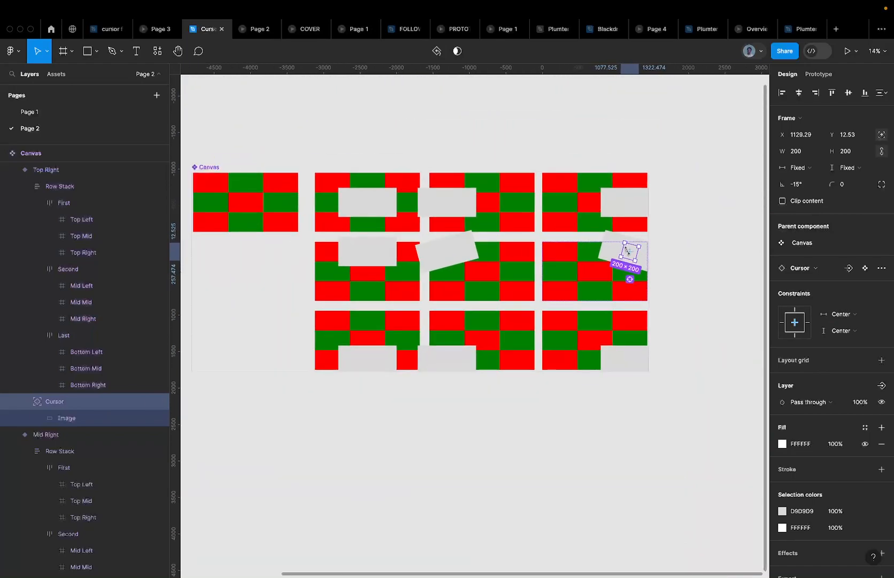
Tilt the Bottom Right card 15° and another bottom card -15°, then preview Cursor Follow
{"action": "left_click", "coordinate": [635, 360]}
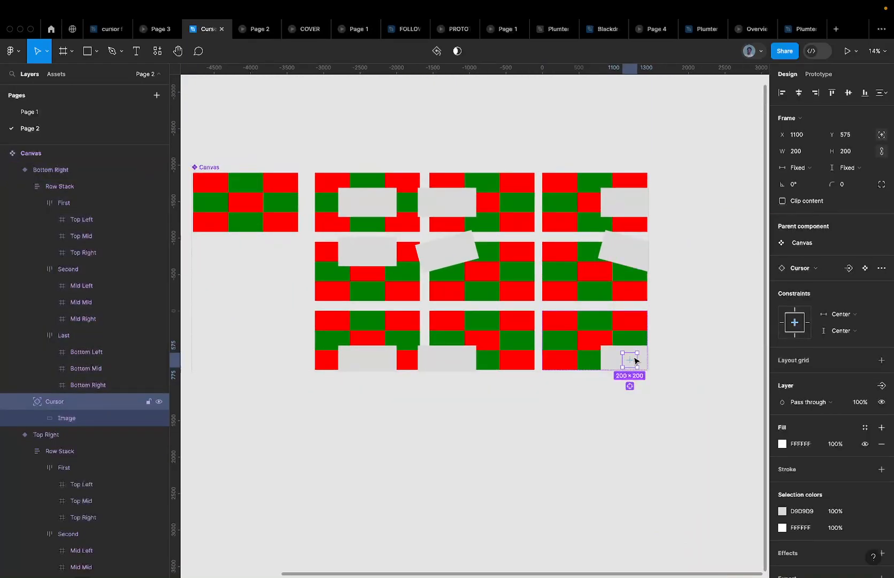
{"action": "scroll", "coordinate": [634, 361], "scroll_direction": "up", "scroll_amount": 4}
{"action": "mouse_move", "coordinate": [644, 345]}
{"action": "left_mouse_down"}
{"action": "mouse_move", "coordinate": [638, 334]}
{"action": "mouse_move", "coordinate": [641, 341]}
{"action": "left_mouse_up"}
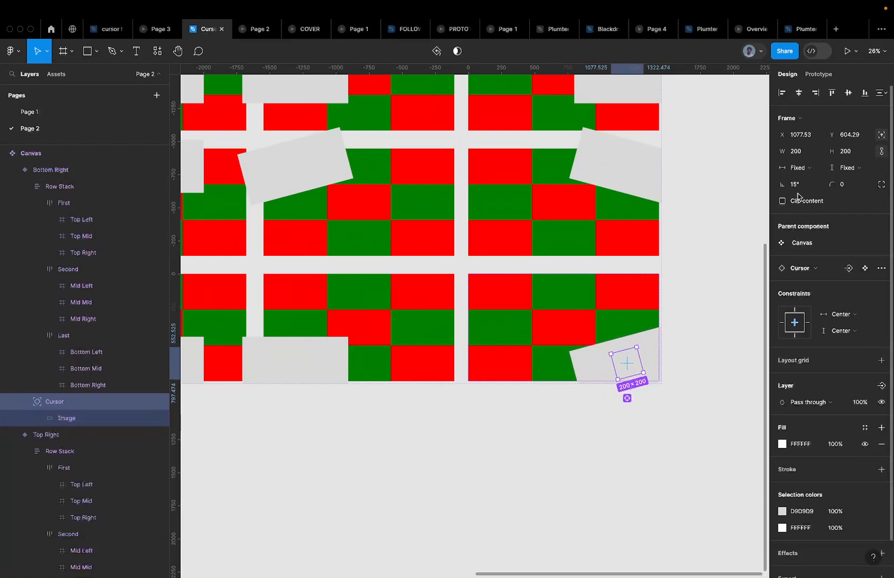
{"action": "scroll", "coordinate": [404, 361], "scroll_direction": "left", "scroll_amount": 5}
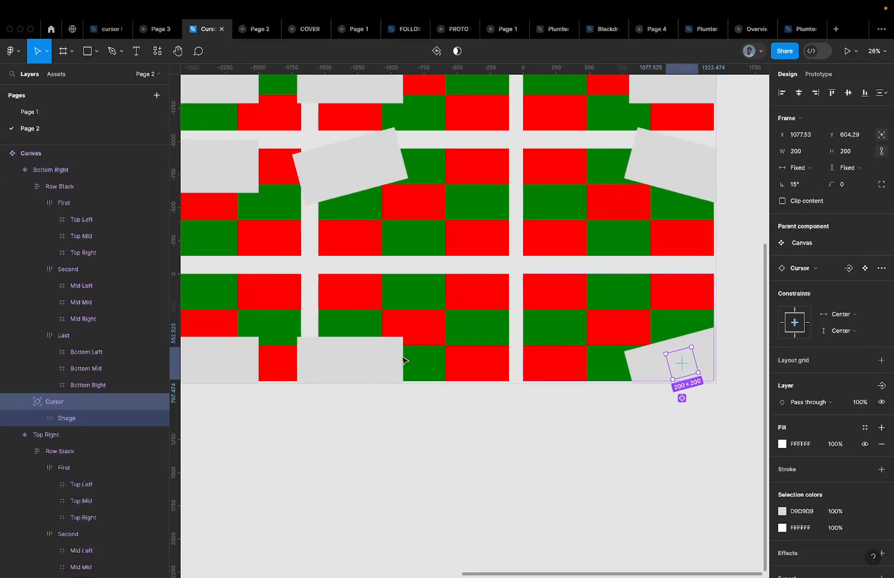
{"action": "left_click", "coordinate": [386, 366]}
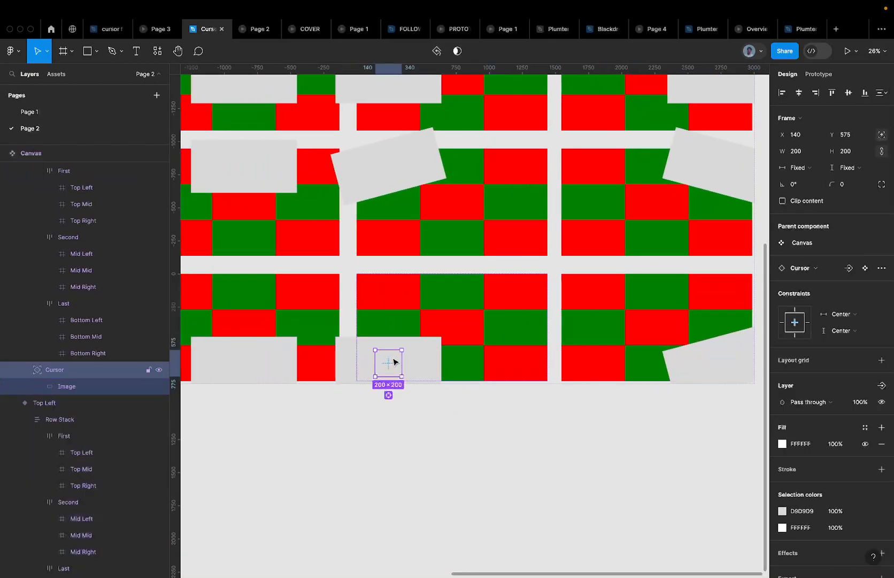
{"action": "left_click_drag", "start_coordinate": [404, 345], "coordinate": [410, 350]}
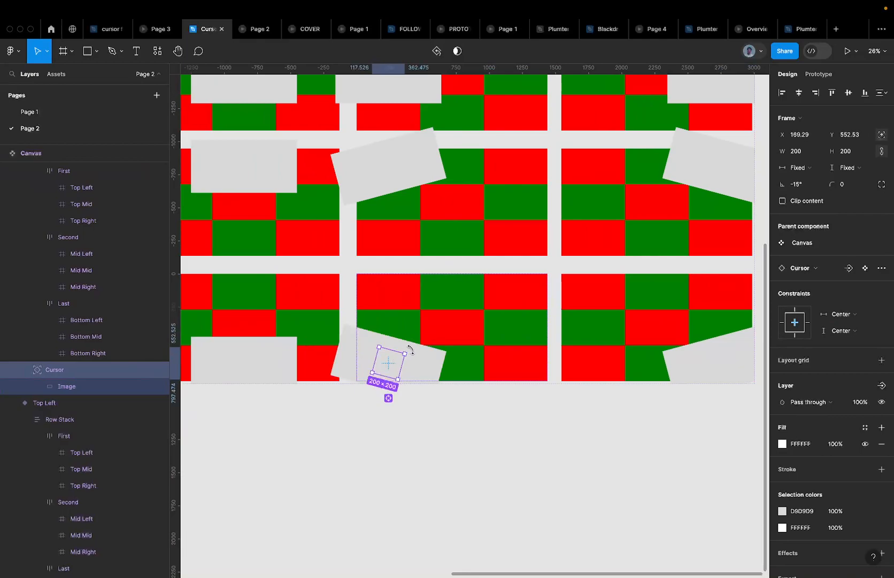
{"action": "scroll", "coordinate": [423, 245], "scroll_direction": "down", "scroll_amount": 5}
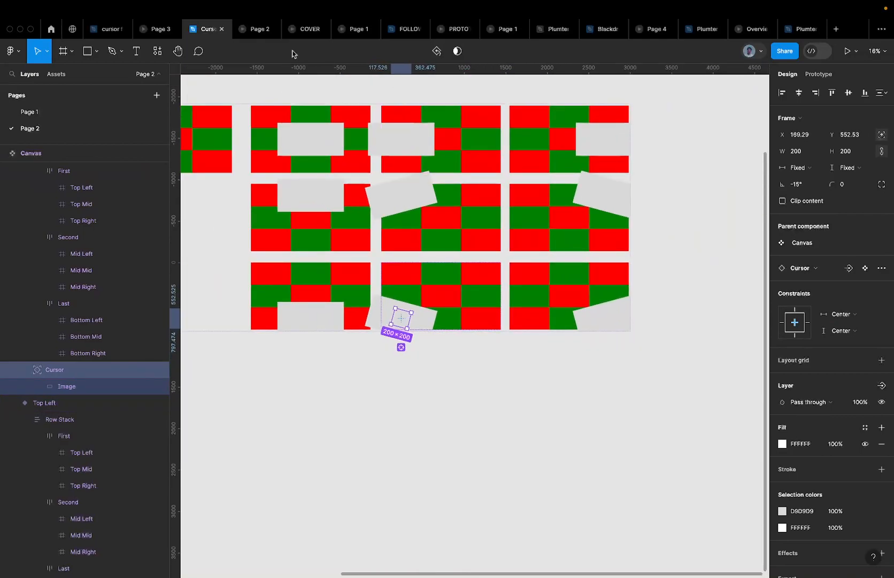
{"action": "left_click", "coordinate": [252, 32]}
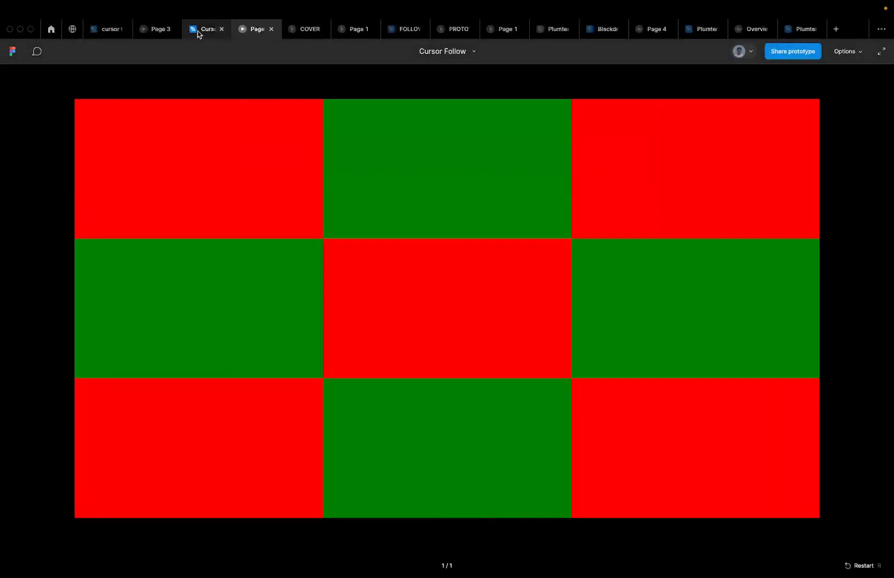
Back in the design file, select the four tilted Image cards and set corner radius 999
{"action": "left_click", "coordinate": [204, 29]}
{"action": "scroll", "coordinate": [448, 216], "scroll_direction": "left", "scroll_amount": 5}
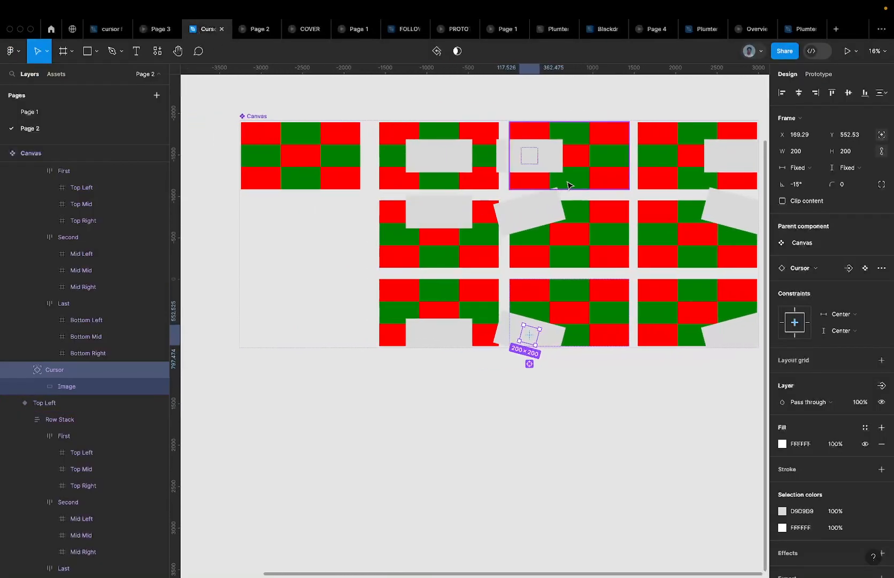
{"action": "double_click", "coordinate": [536, 209]}
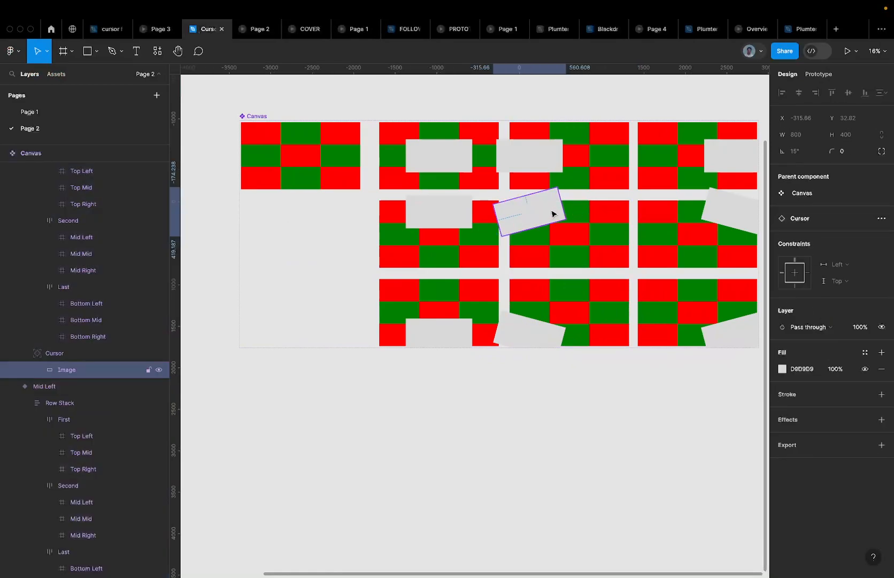
{"action": "left_click", "coordinate": [736, 224], "text": "shift"}
{"action": "scroll", "coordinate": [736, 224], "scroll_direction": "right", "scroll_amount": 3}
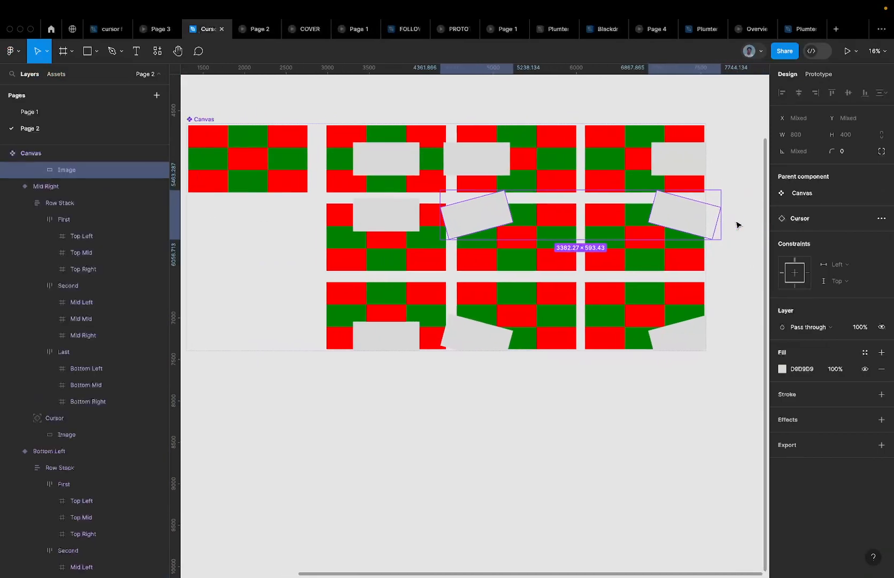
{"action": "left_click", "coordinate": [464, 351], "text": "shift"}
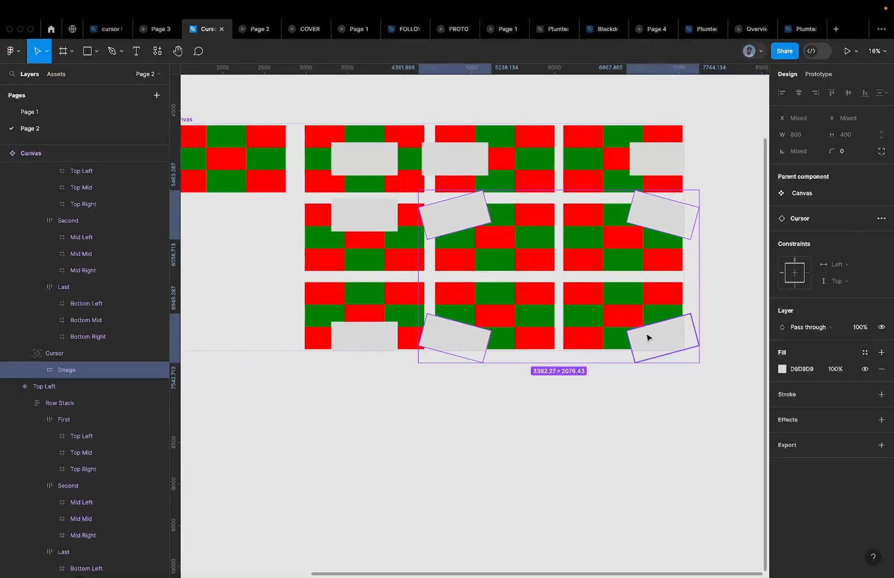
{"action": "left_click", "coordinate": [665, 338], "text": "shift"}
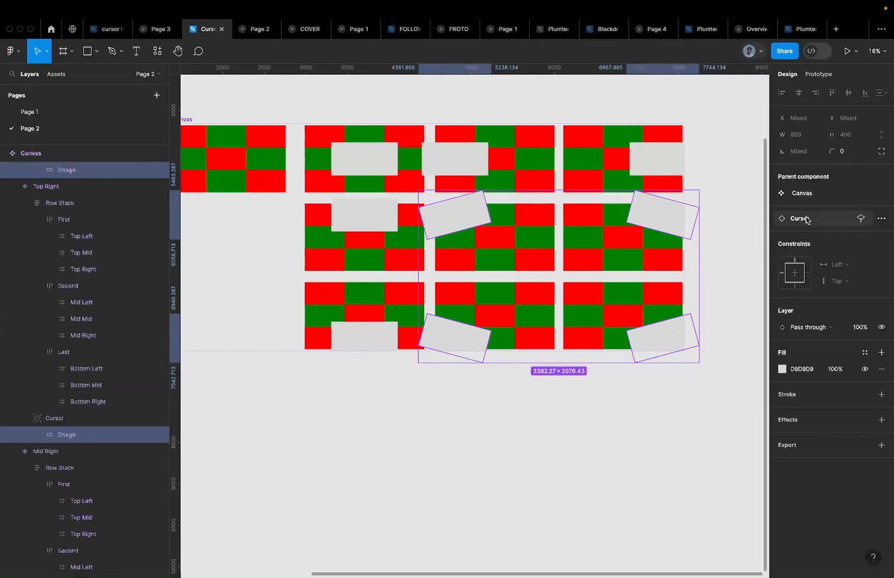
{"action": "left_click", "coordinate": [853, 151]}
{"action": "type", "text": "999"}
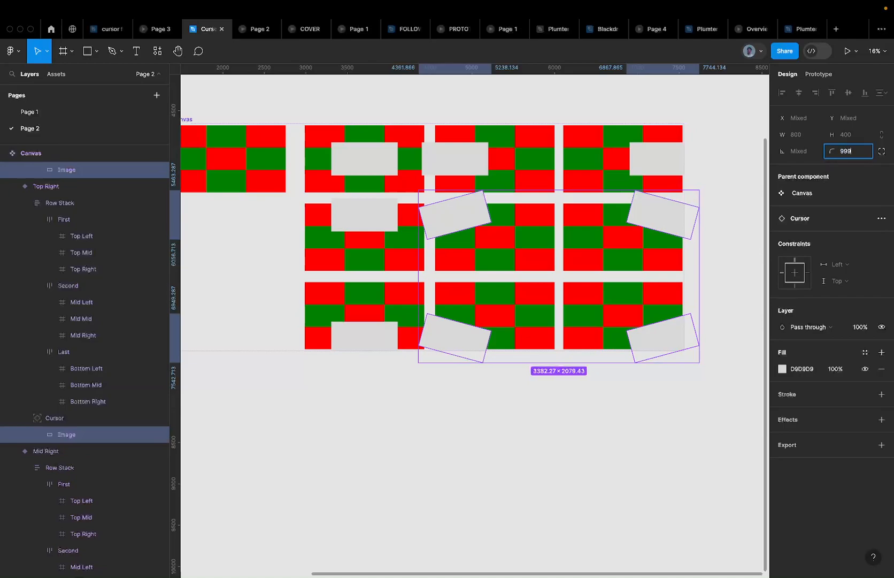
{"action": "key", "text": "Return"}
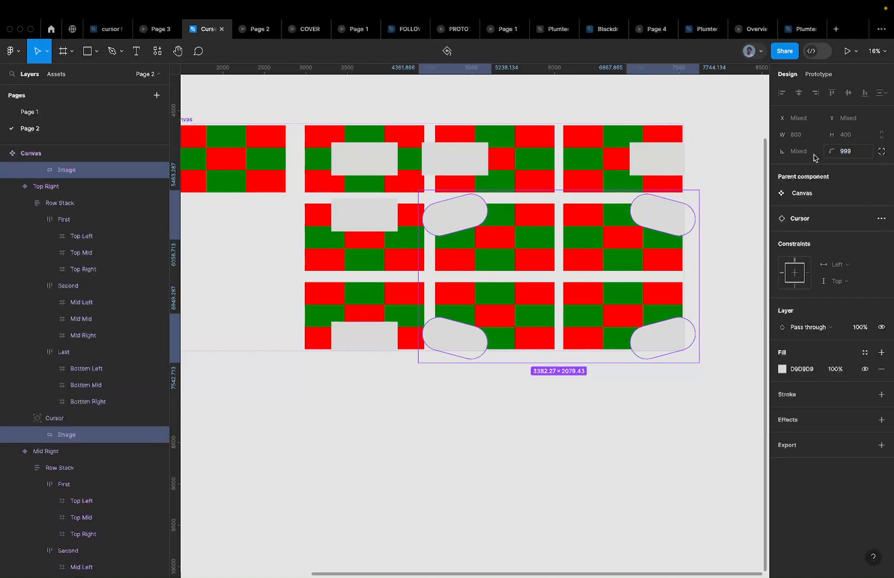
Check the prototype again, then undo the 999 corner radius on the four cards
{"action": "left_click", "coordinate": [250, 33]}
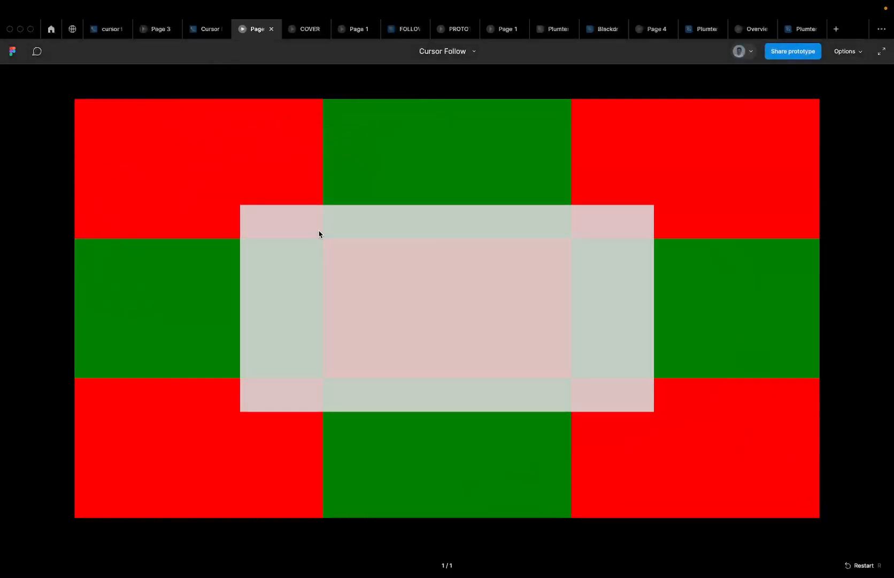
{"action": "left_click", "coordinate": [207, 28]}
{"action": "key", "text": "ctrl+z"}
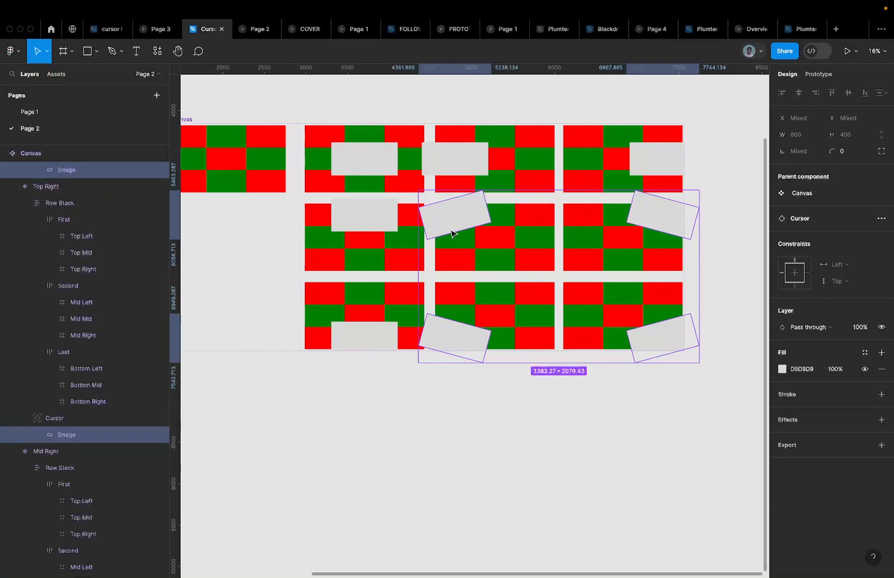
{"action": "scroll", "coordinate": [452, 233], "scroll_direction": "down", "scroll_amount": 5}
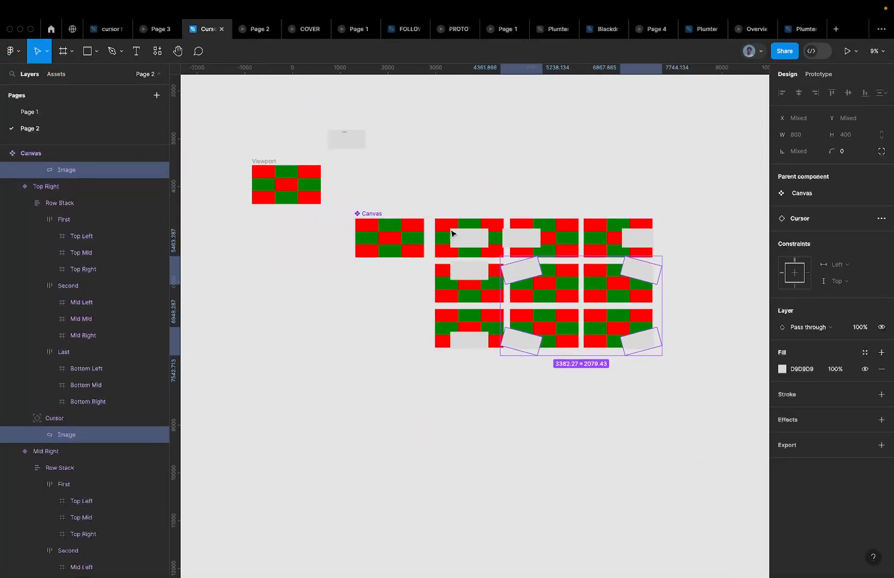
{"action": "scroll", "coordinate": [343, 138], "scroll_direction": "right", "scroll_amount": 2}
{"action": "scroll", "coordinate": [300, 174], "scroll_direction": "right", "scroll_amount": 2}
{"action": "scroll", "coordinate": [275, 173], "scroll_direction": "up", "scroll_amount": 5}
{"action": "left_click", "coordinate": [313, 167]}
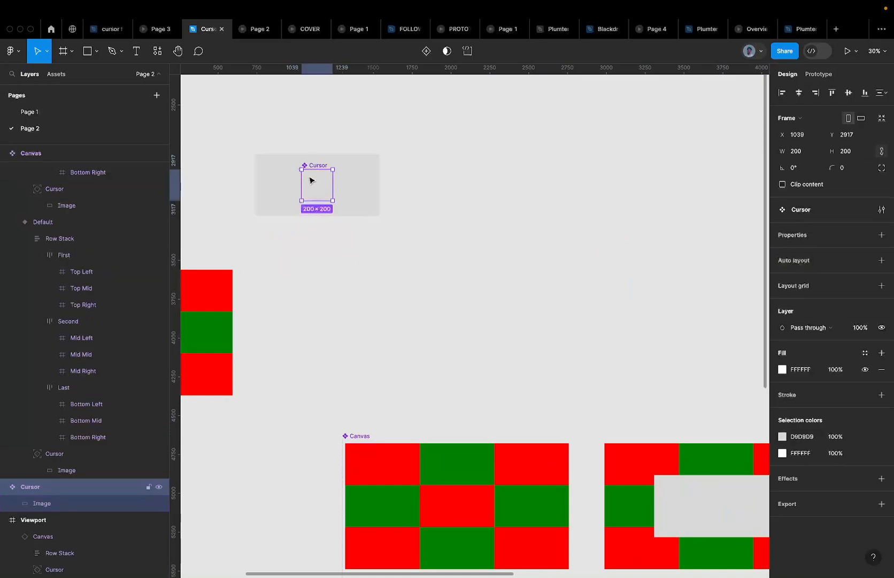
Select the grey Image layer in the Cursor component and launch the Unsplash plugin
{"action": "left_click", "coordinate": [310, 180]}
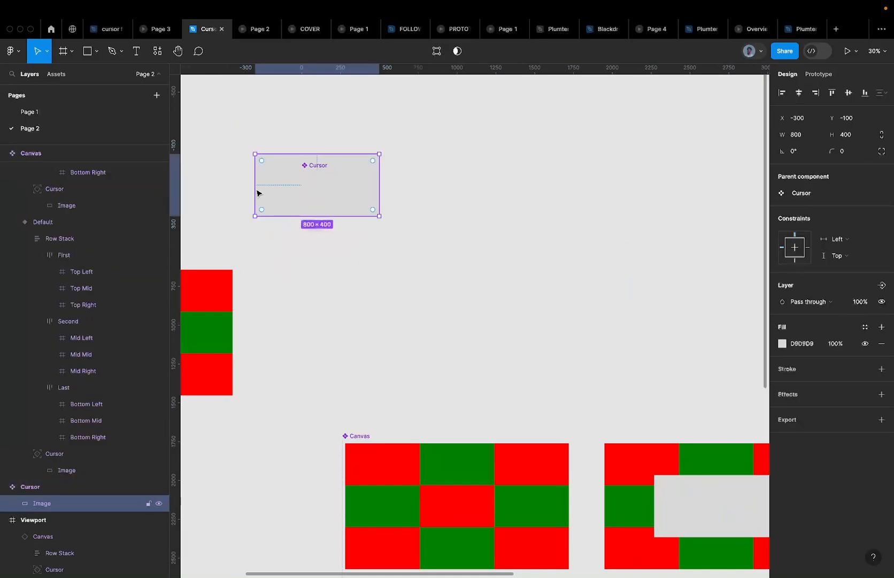
{"action": "left_click", "coordinate": [158, 50]}
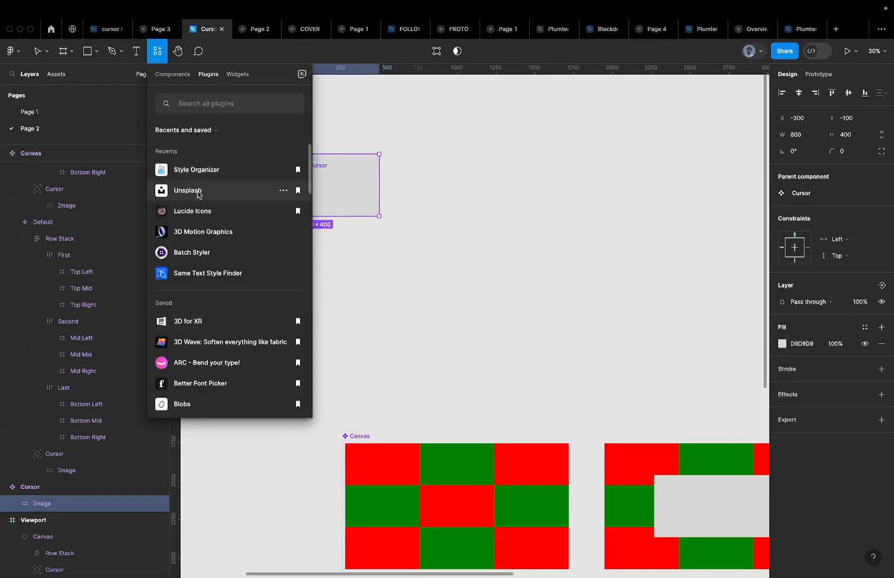
{"action": "left_click", "coordinate": [187, 190]}
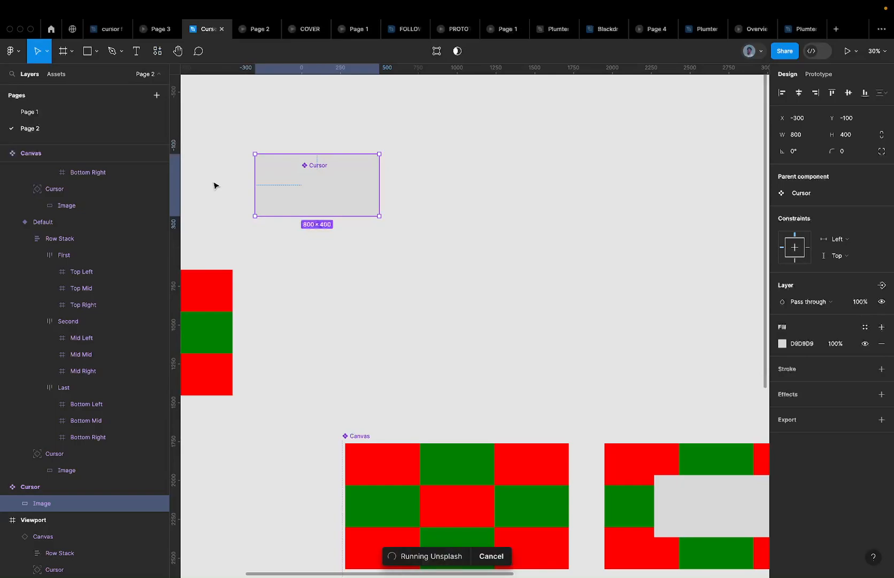
{"action": "left_click", "coordinate": [663, 9]}
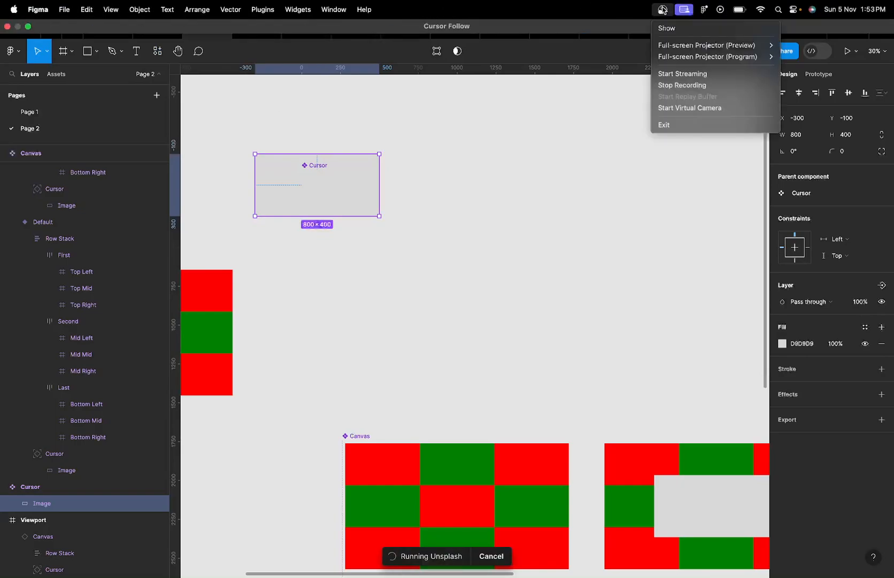
{"action": "left_click", "coordinate": [501, 187]}
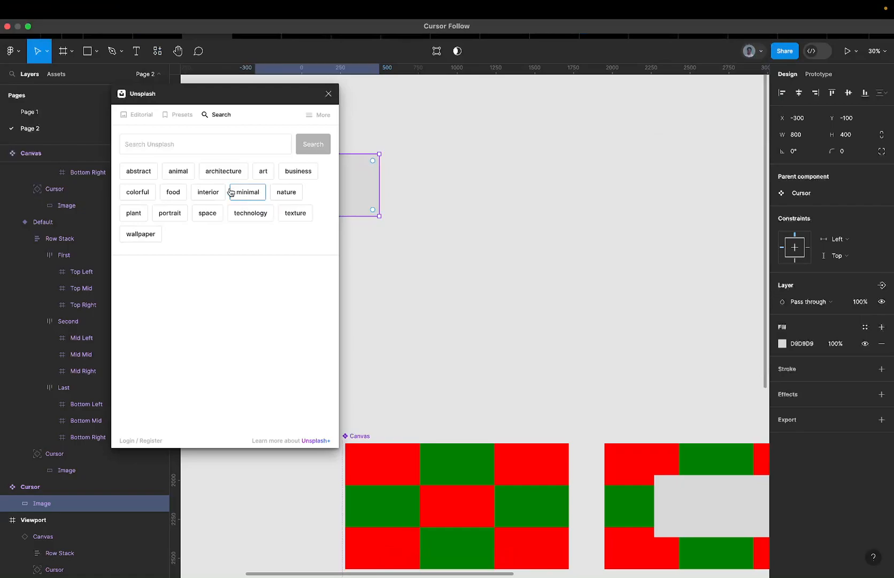
Search Unsplash stock photos for 'art' and browse the results
{"action": "left_click", "coordinate": [265, 171]}
{"action": "scroll", "coordinate": [415, 131], "scroll_direction": "left", "scroll_amount": 15}
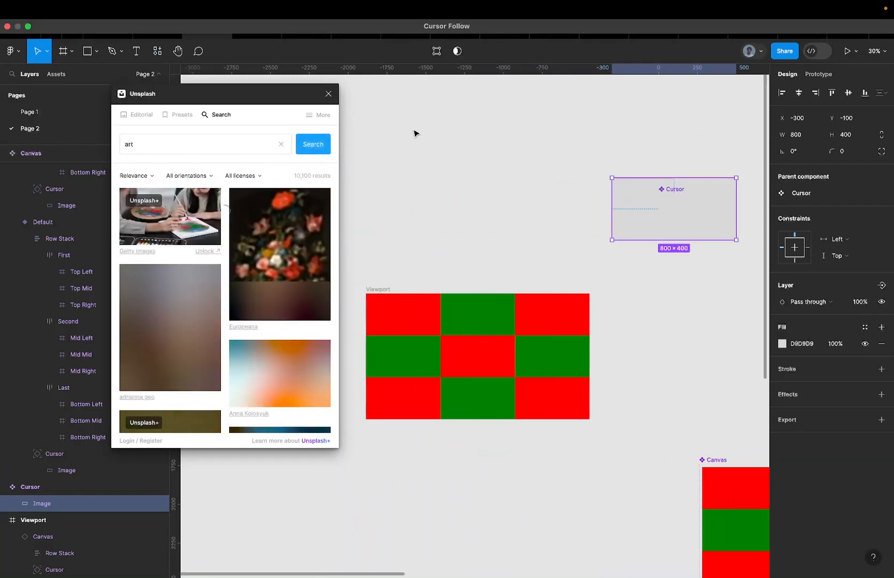
{"action": "scroll", "coordinate": [220, 291], "scroll_direction": "down", "scroll_amount": 10}
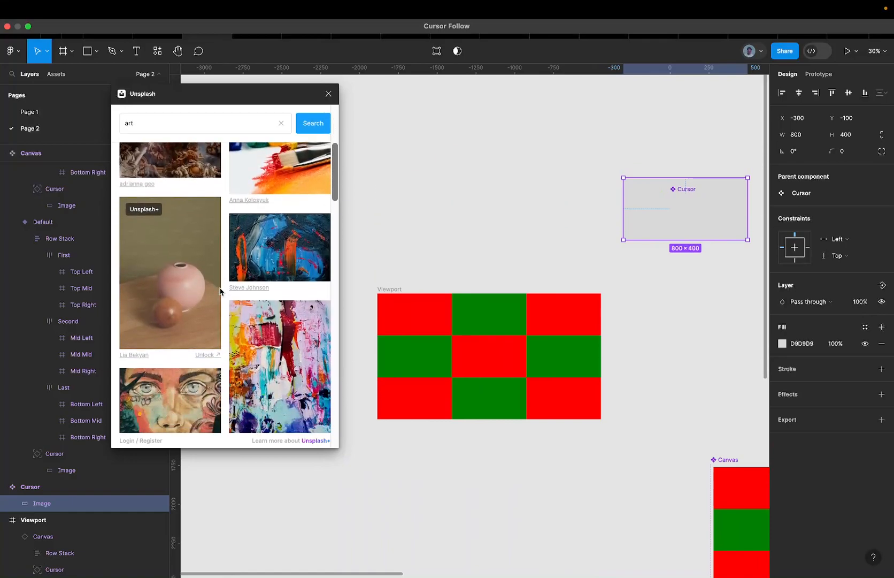
{"action": "scroll", "coordinate": [219, 291], "scroll_direction": "down", "scroll_amount": 10}
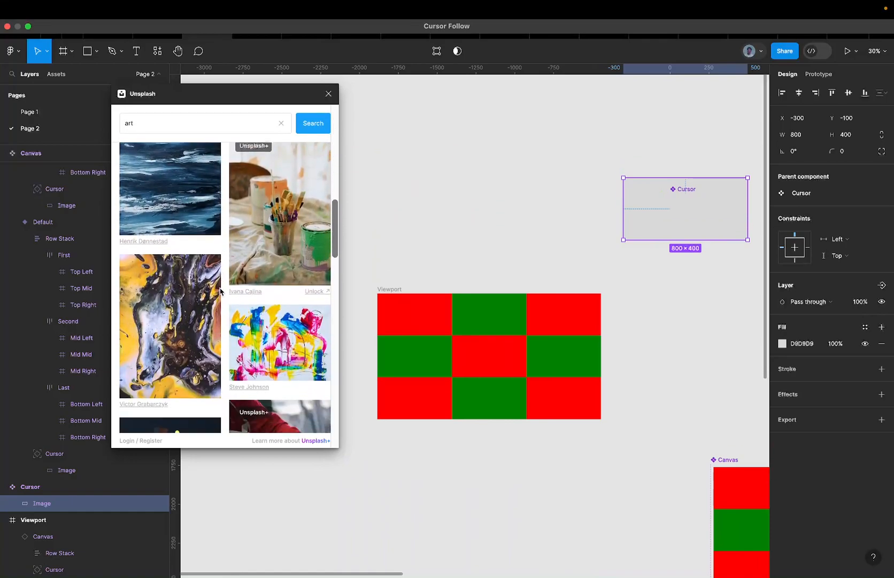
{"action": "scroll", "coordinate": [220, 291], "scroll_direction": "down", "scroll_amount": 1}
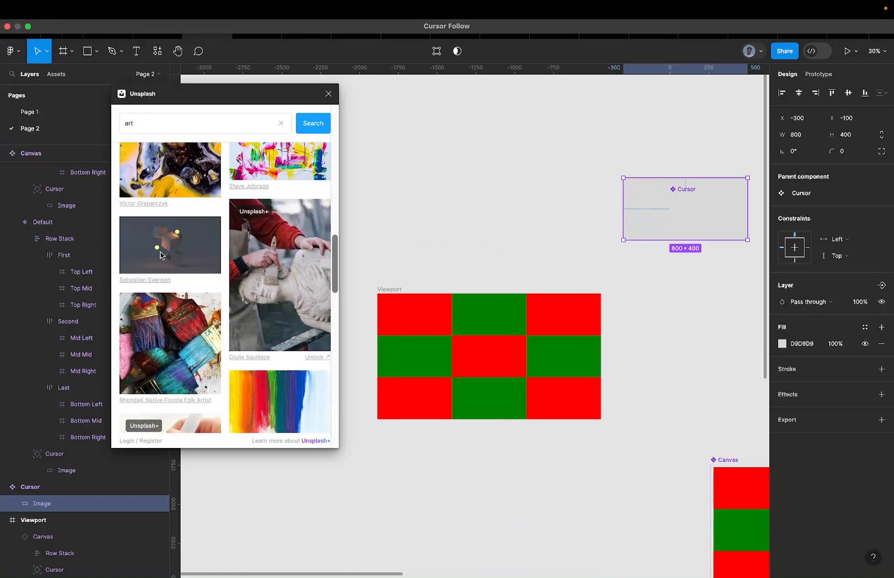
{"action": "scroll", "coordinate": [171, 240], "scroll_direction": "up", "scroll_amount": 20}
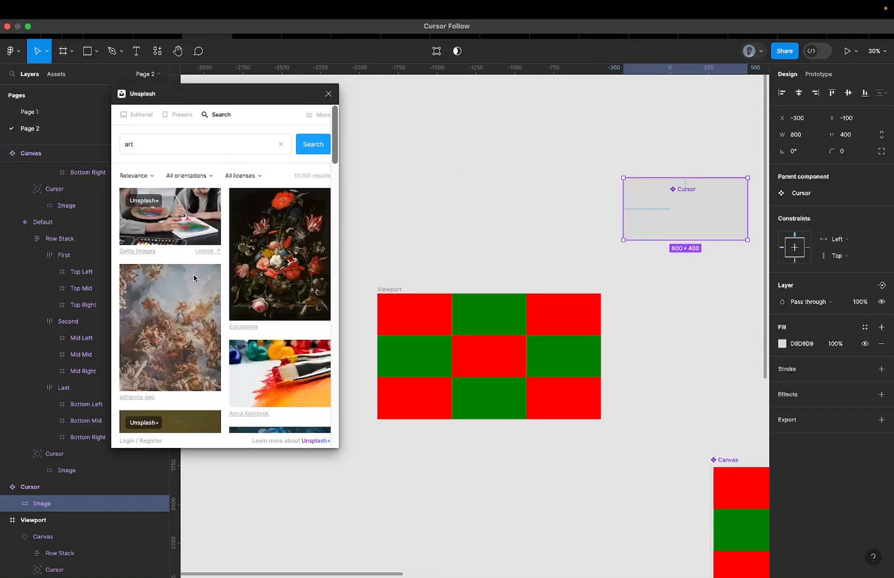
Switch the search to 'architecture' and fill the Image with a black-and-white tower photo
{"action": "left_click", "coordinate": [280, 145]}
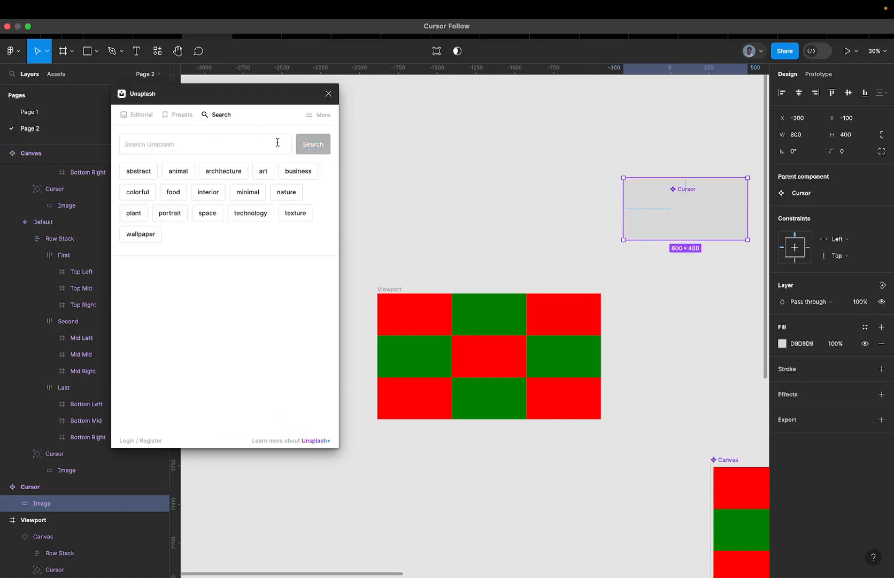
{"action": "left_click", "coordinate": [223, 172]}
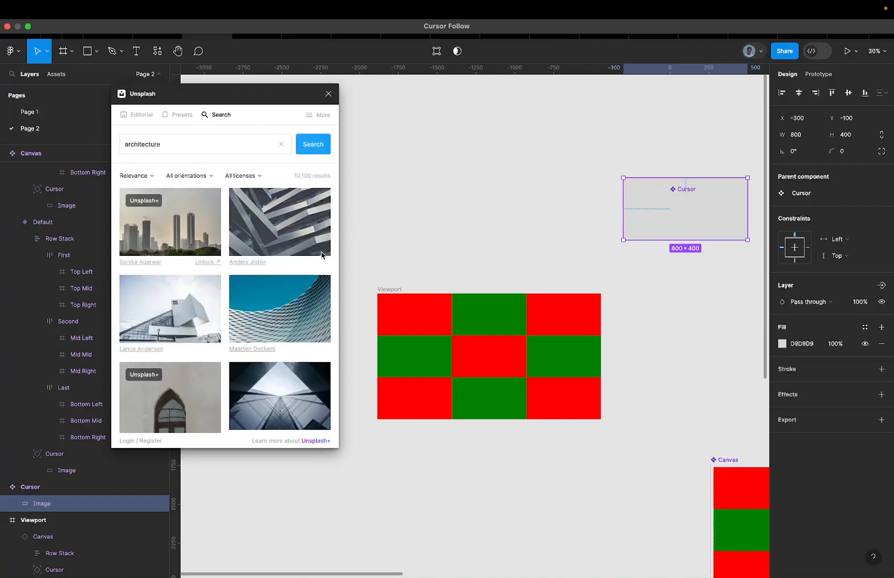
{"action": "scroll", "coordinate": [322, 254], "scroll_direction": "down", "scroll_amount": 10}
{"action": "scroll", "coordinate": [321, 255], "scroll_direction": "down", "scroll_amount": 10}
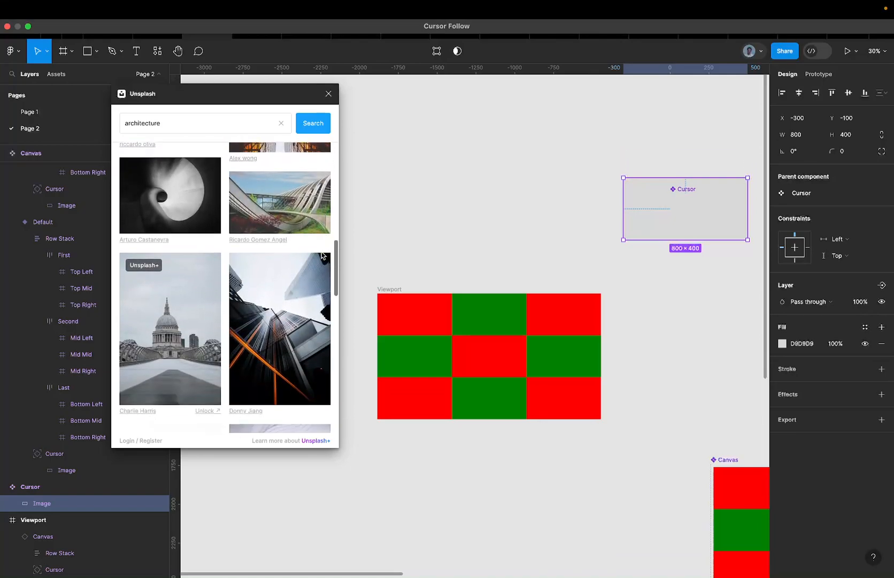
{"action": "scroll", "coordinate": [321, 254], "scroll_direction": "down", "scroll_amount": 10}
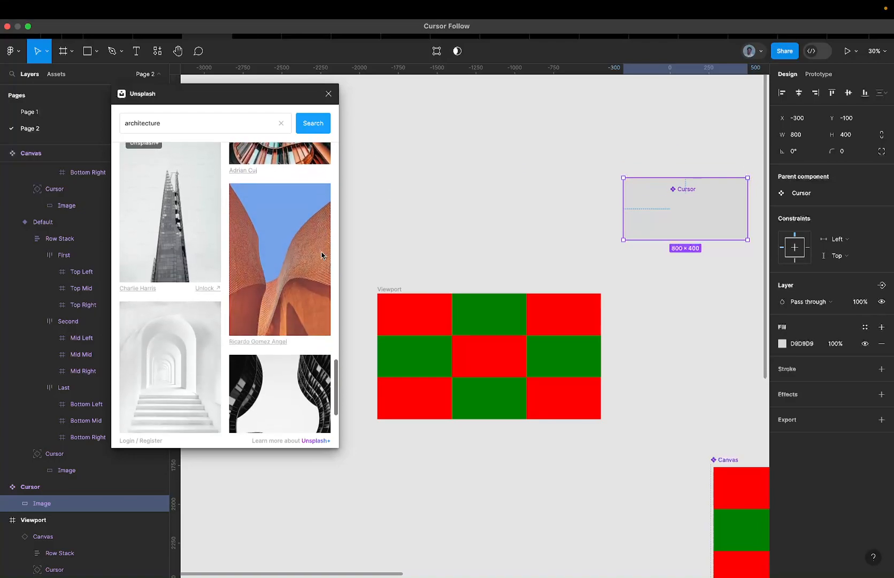
{"action": "scroll", "coordinate": [321, 255], "scroll_direction": "down", "scroll_amount": 3}
{"action": "scroll", "coordinate": [187, 219], "scroll_direction": "up", "scroll_amount": 3}
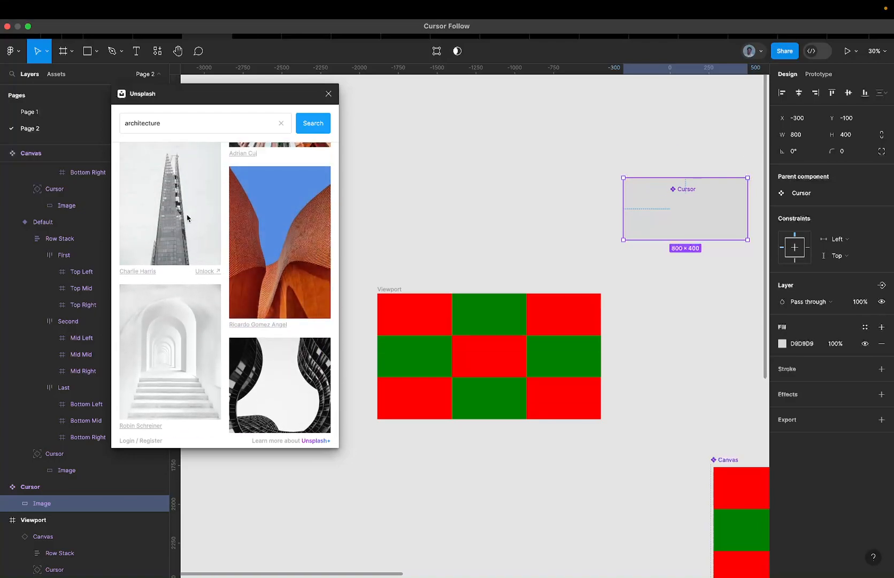
{"action": "left_click", "coordinate": [187, 218]}
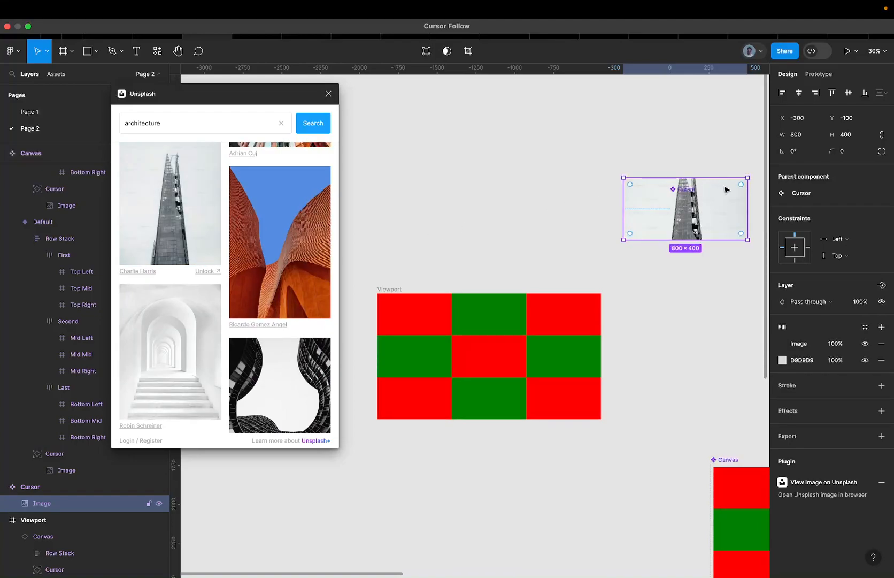
{"action": "scroll", "coordinate": [726, 189], "scroll_direction": "up", "scroll_amount": 5}
{"action": "scroll", "coordinate": [323, 244], "scroll_direction": "up", "scroll_amount": 2}
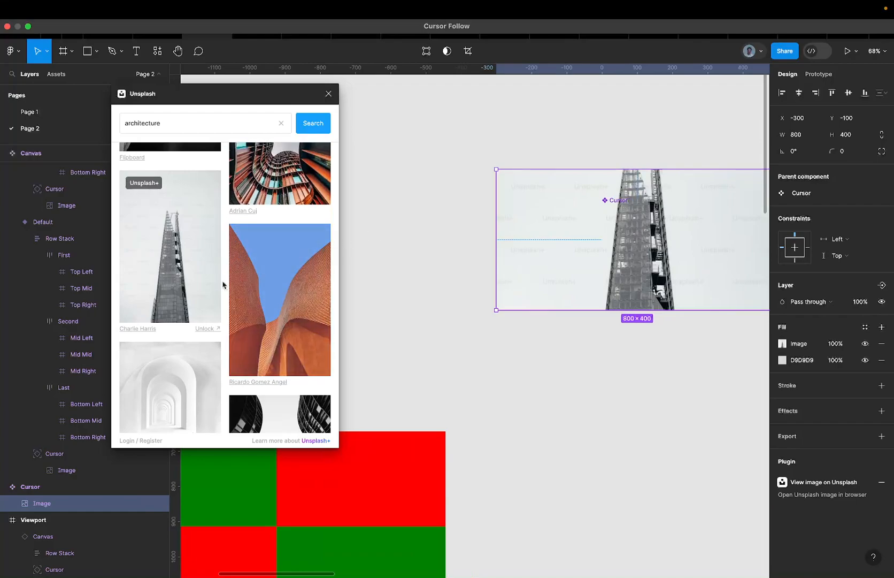
{"action": "scroll", "coordinate": [227, 267], "scroll_direction": "down", "scroll_amount": 10}
{"action": "scroll", "coordinate": [231, 249], "scroll_direction": "down", "scroll_amount": 6}
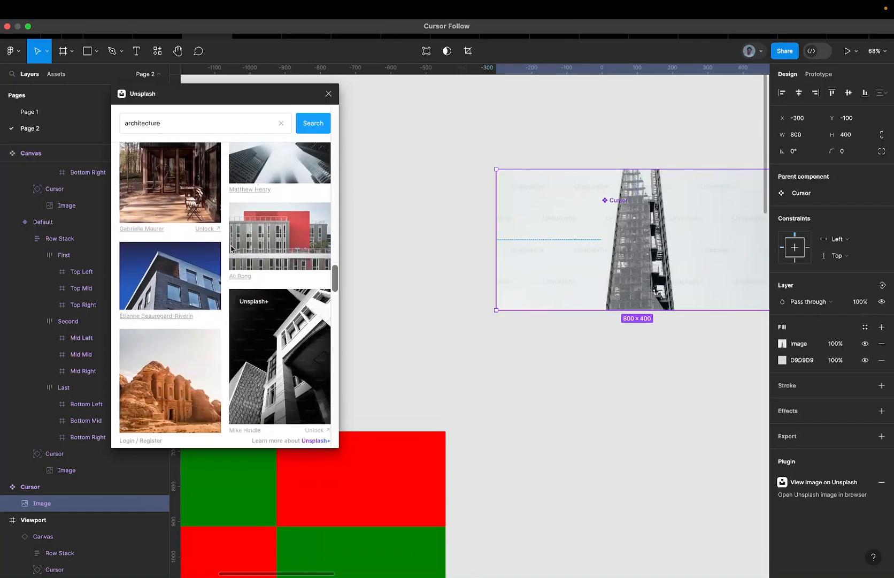
{"action": "scroll", "coordinate": [176, 238], "scroll_direction": "down", "scroll_amount": 10}
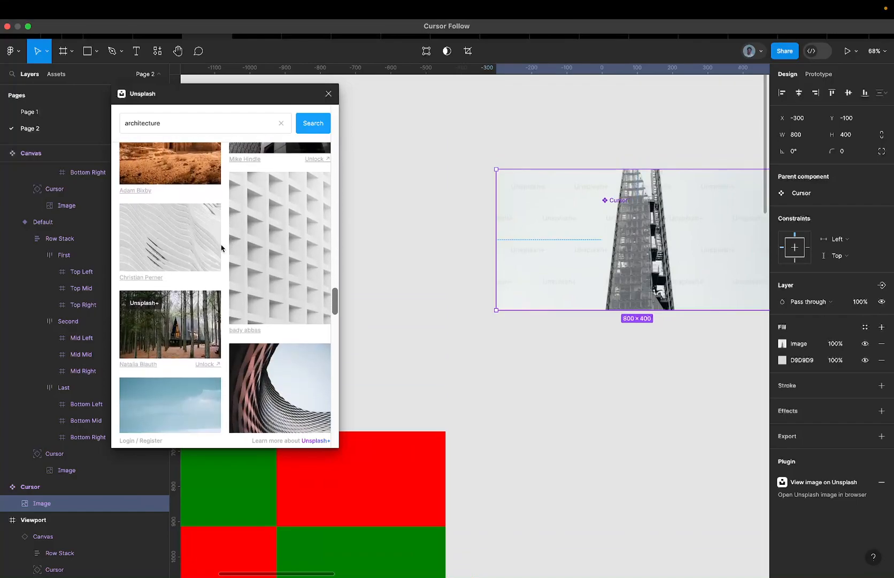
{"action": "scroll", "coordinate": [176, 236], "scroll_direction": "down", "scroll_amount": 4}
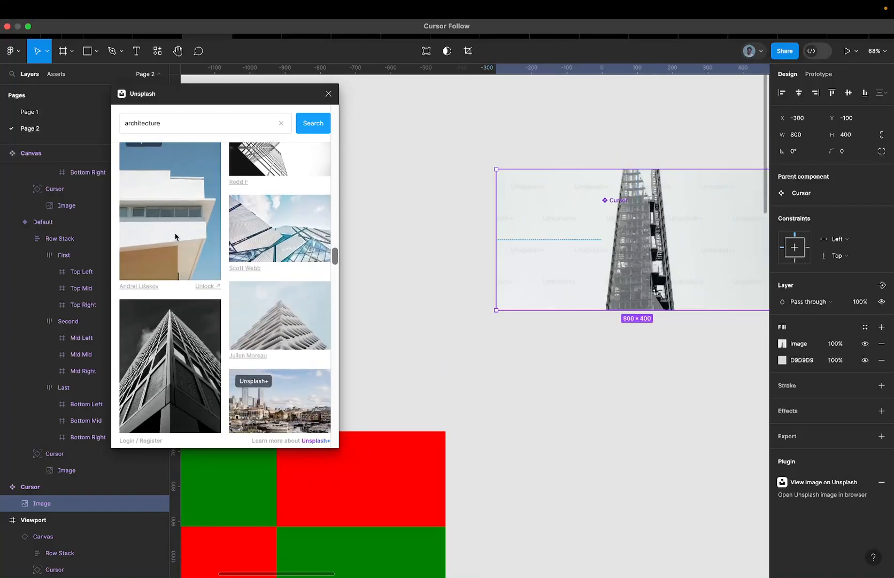
{"action": "scroll", "coordinate": [214, 261], "scroll_direction": "down", "scroll_amount": 5}
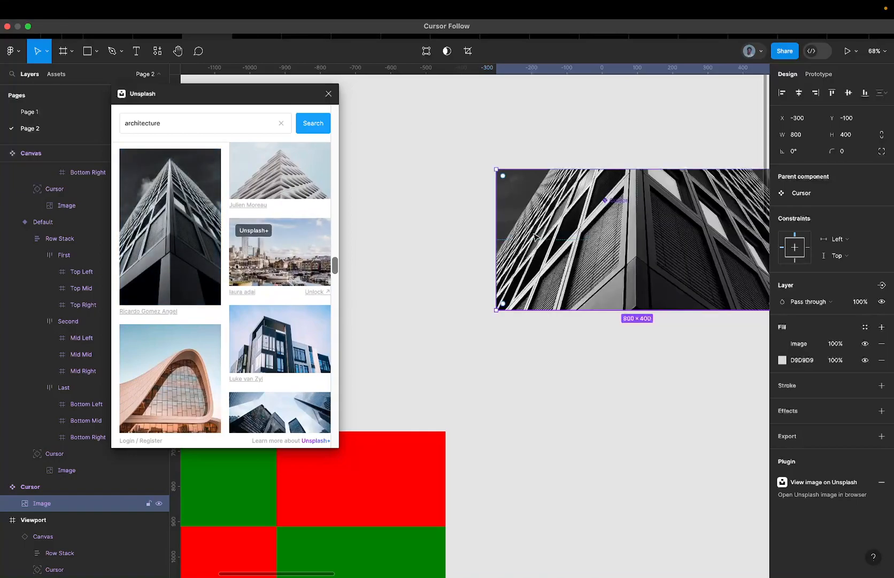
{"action": "scroll", "coordinate": [528, 236], "scroll_direction": "down", "scroll_amount": 5}
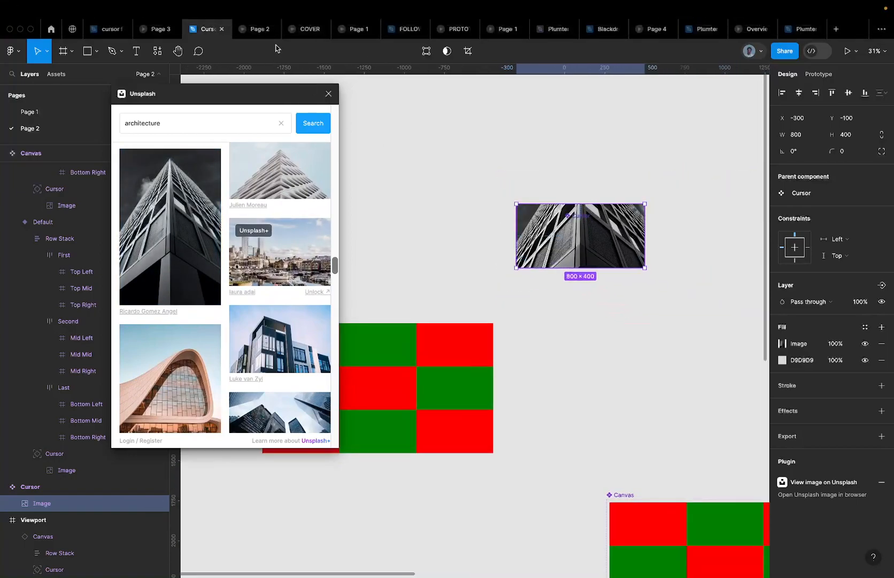
Close Unsplash, test the prototype, then select the photo in the top-right variant
{"action": "left_click", "coordinate": [327, 94]}
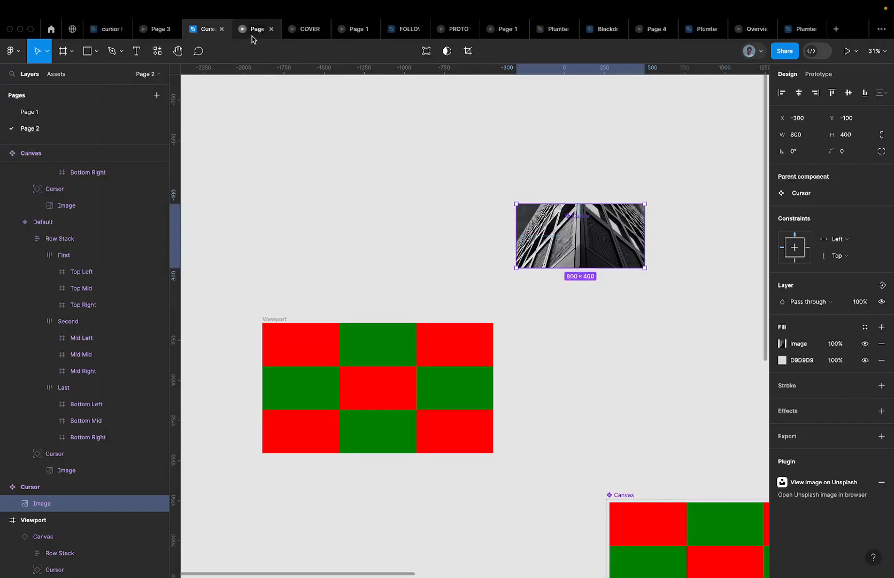
{"action": "left_click", "coordinate": [253, 32]}
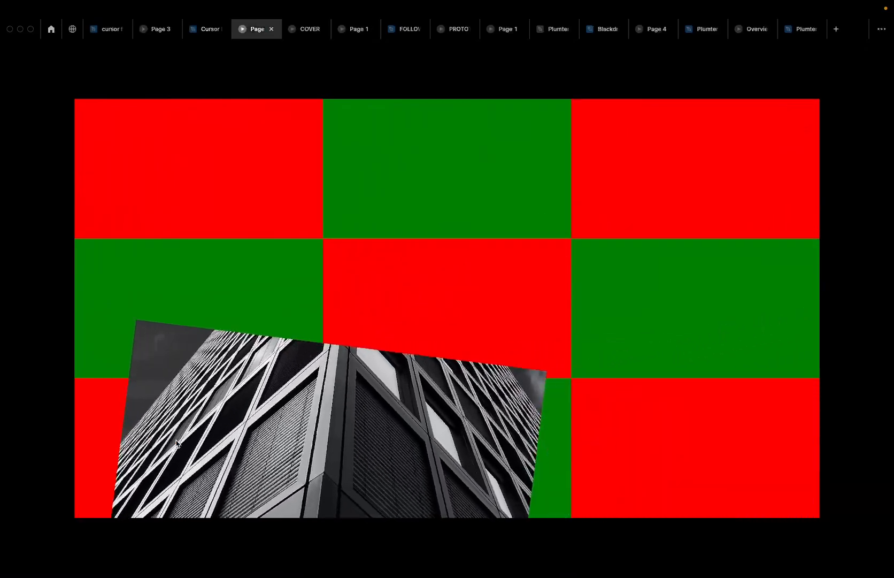
{"action": "left_click", "coordinate": [192, 35]}
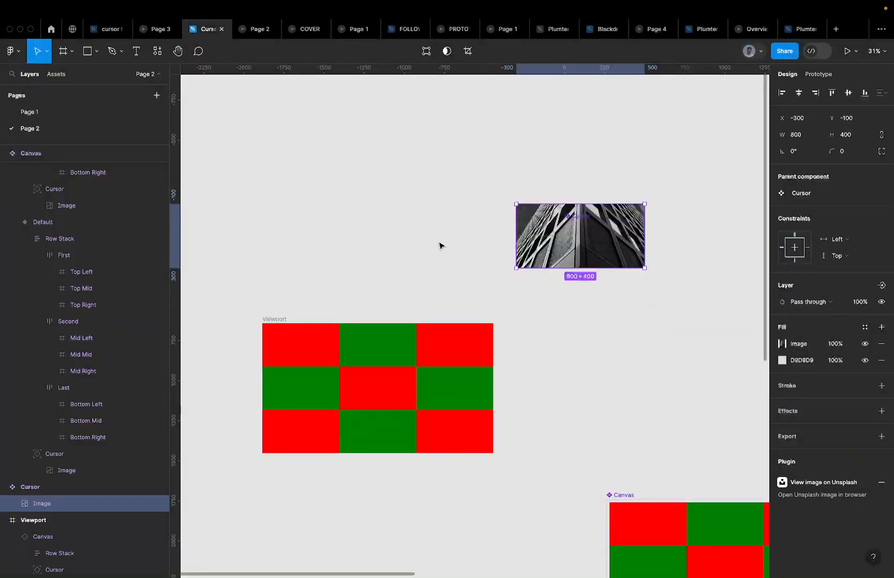
{"action": "scroll", "coordinate": [439, 244], "scroll_direction": "down", "scroll_amount": 5}
{"action": "scroll", "coordinate": [438, 243], "scroll_direction": "up", "scroll_amount": 3}
{"action": "scroll", "coordinate": [438, 244], "scroll_direction": "down", "scroll_amount": 6}
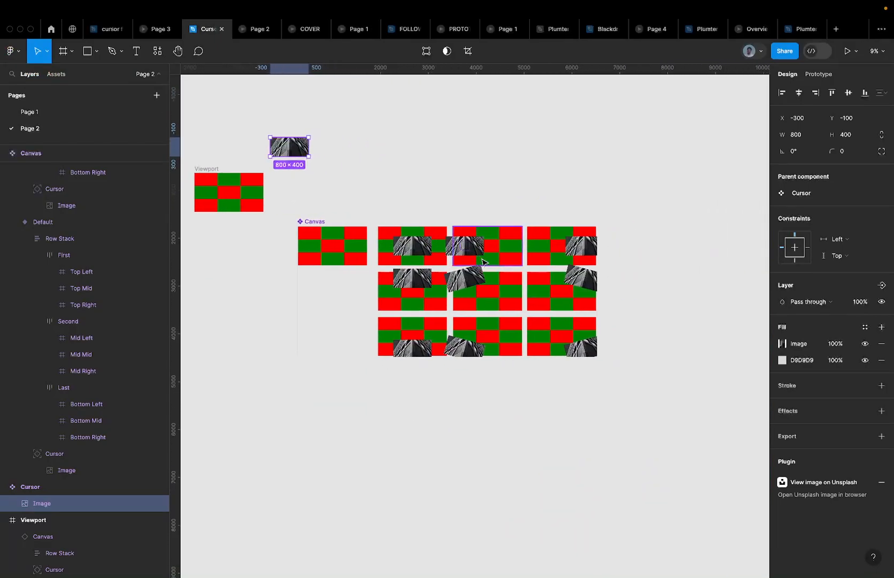
{"action": "scroll", "coordinate": [413, 341], "scroll_direction": "up", "scroll_amount": 5}
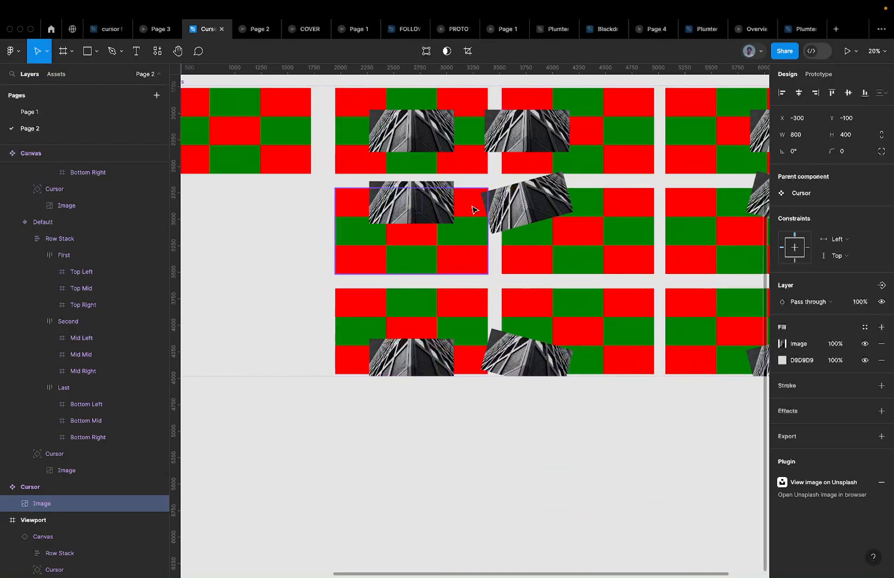
{"action": "scroll", "coordinate": [473, 206], "scroll_direction": "right", "scroll_amount": 5}
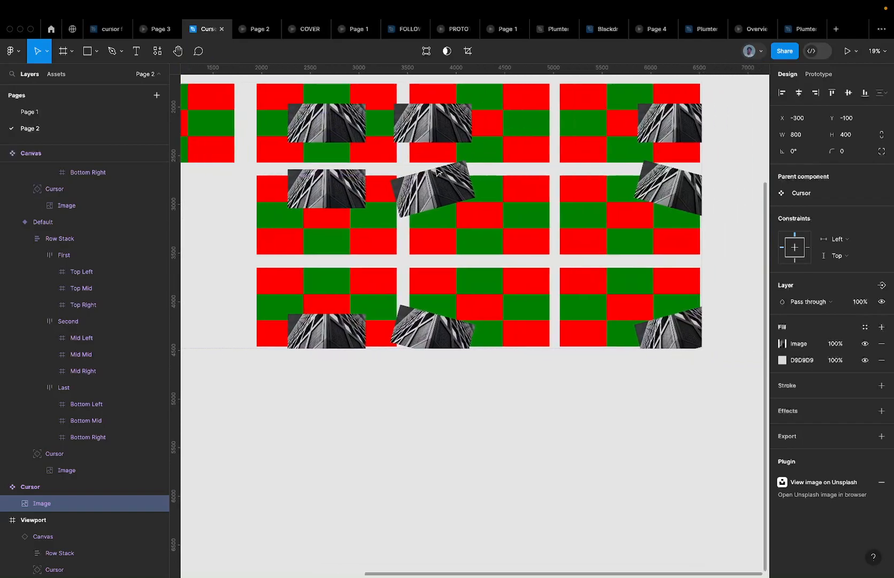
{"action": "left_click", "coordinate": [600, 131]}
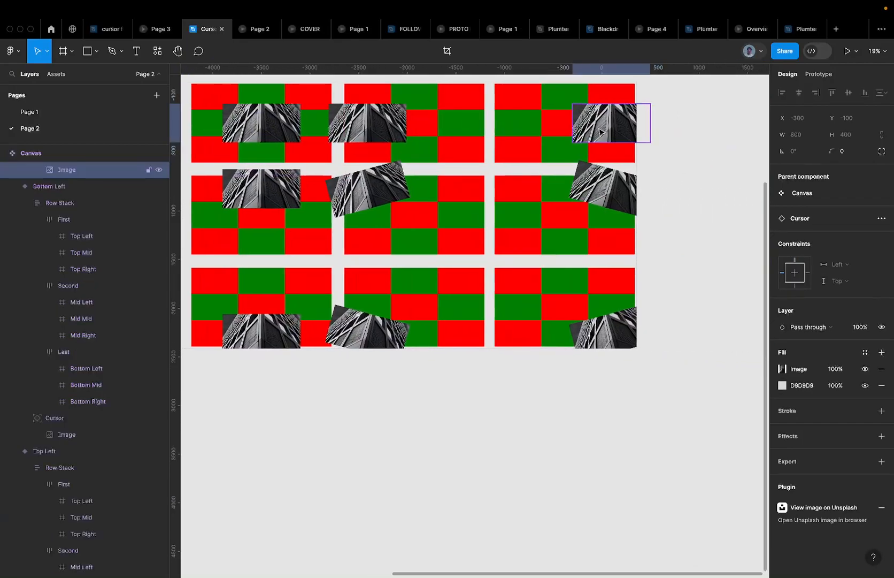
Scale the Cursor frames in the Top Right and Top Left variants 1.5× to 300×300
{"action": "left_click", "coordinate": [614, 193]}
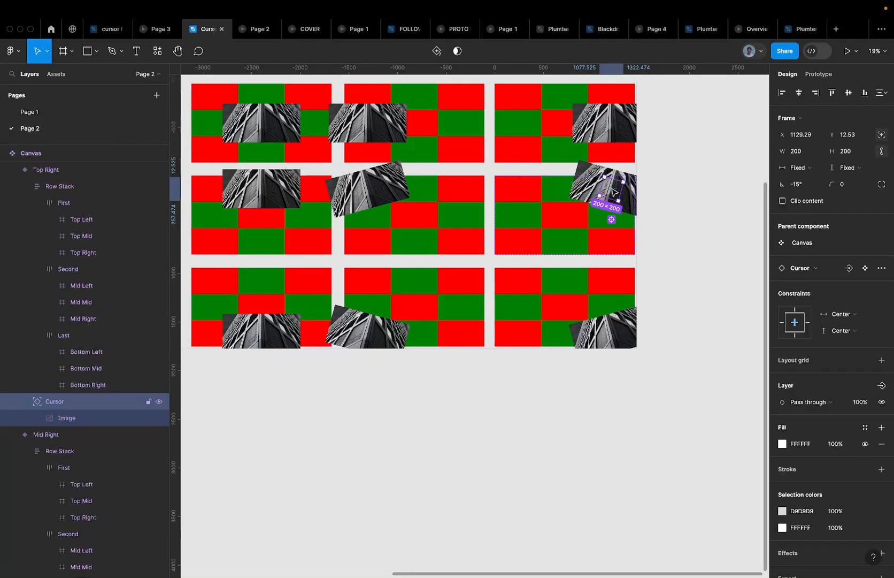
{"action": "key", "text": "k"}
{"action": "key", "text": "shift+Return"}
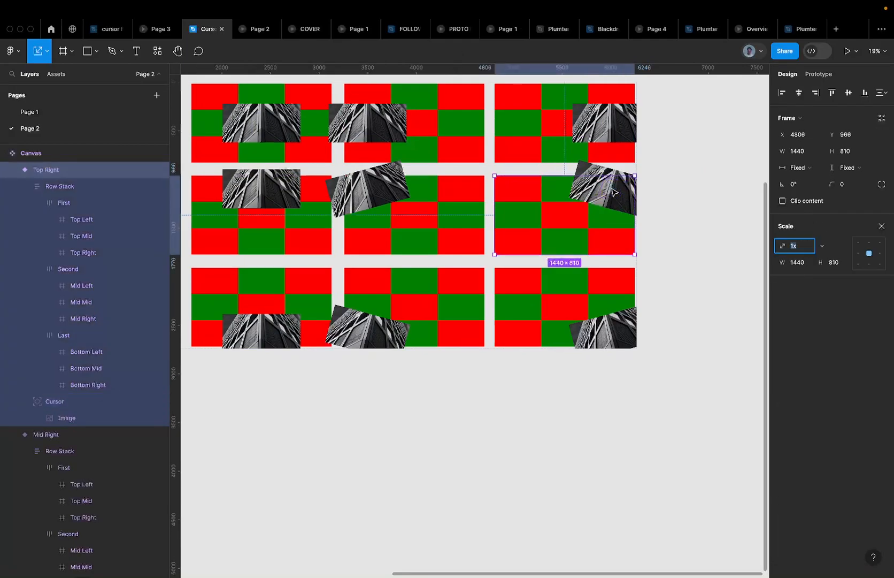
{"action": "left_click", "coordinate": [615, 191]}
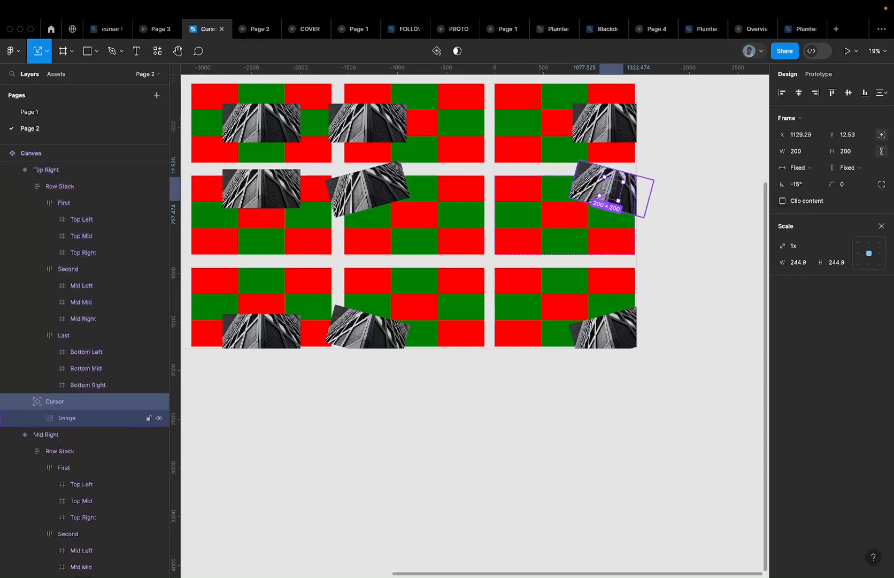
{"action": "scroll", "coordinate": [616, 187], "scroll_direction": "up", "scroll_amount": 3}
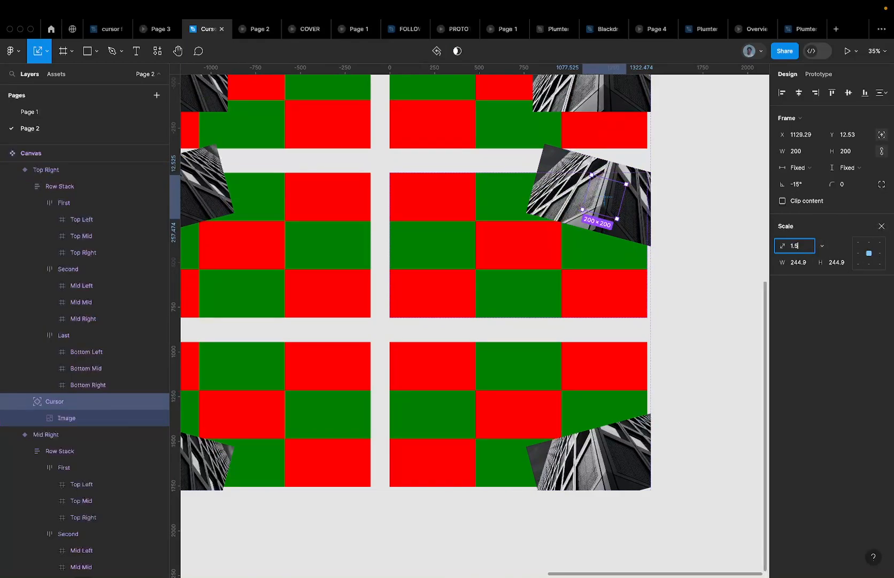
{"action": "key", "text": "Return"}
{"action": "scroll", "coordinate": [635, 233], "scroll_direction": "down", "scroll_amount": 3}
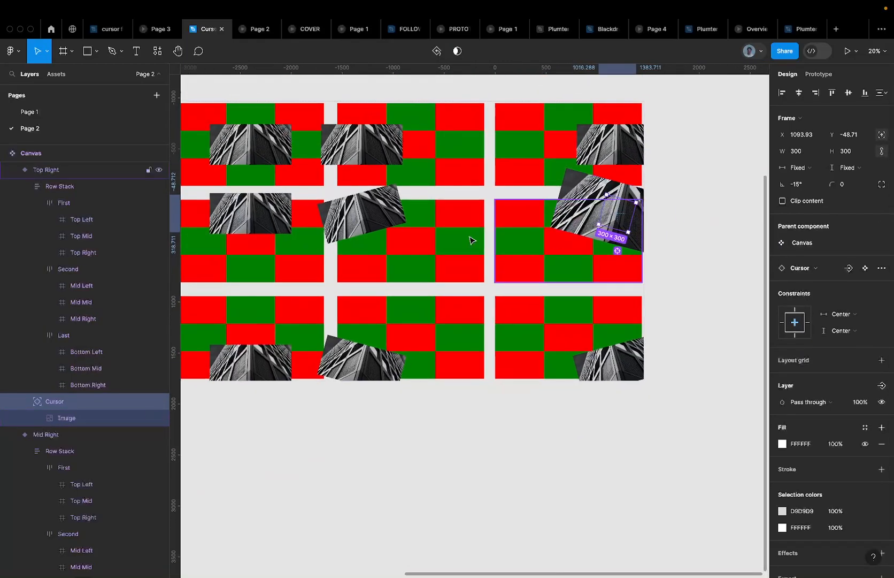
{"action": "left_click", "coordinate": [347, 212]}
{"action": "double_click", "coordinate": [357, 216]}
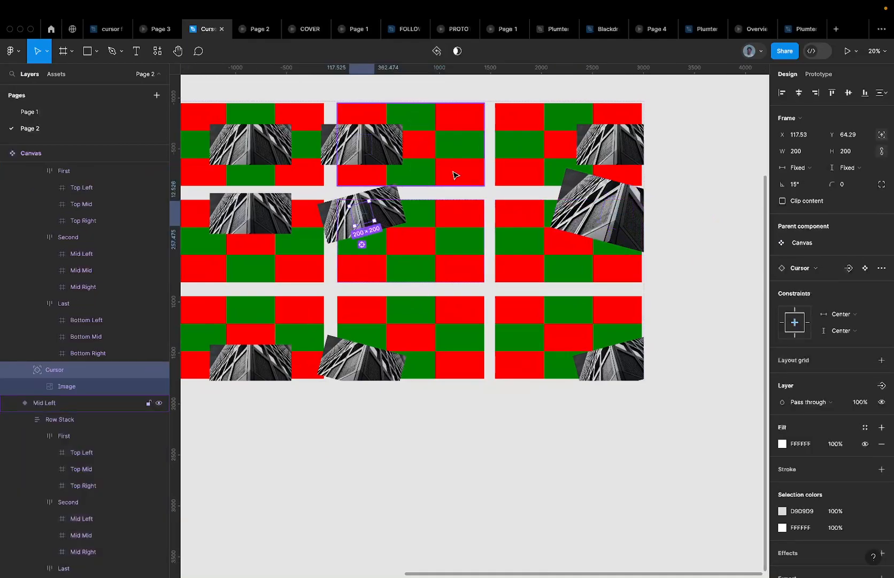
{"action": "key", "text": "k"}
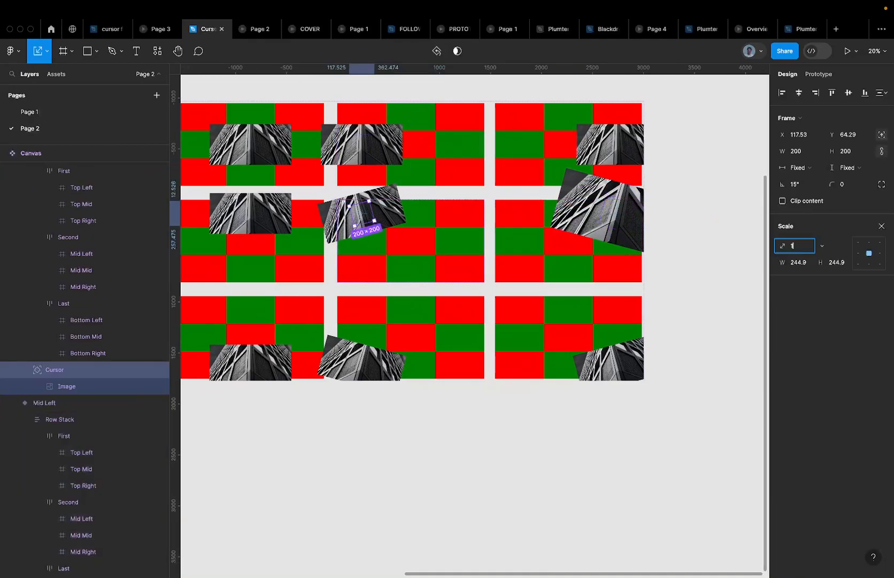
{"action": "key", "text": "Return"}
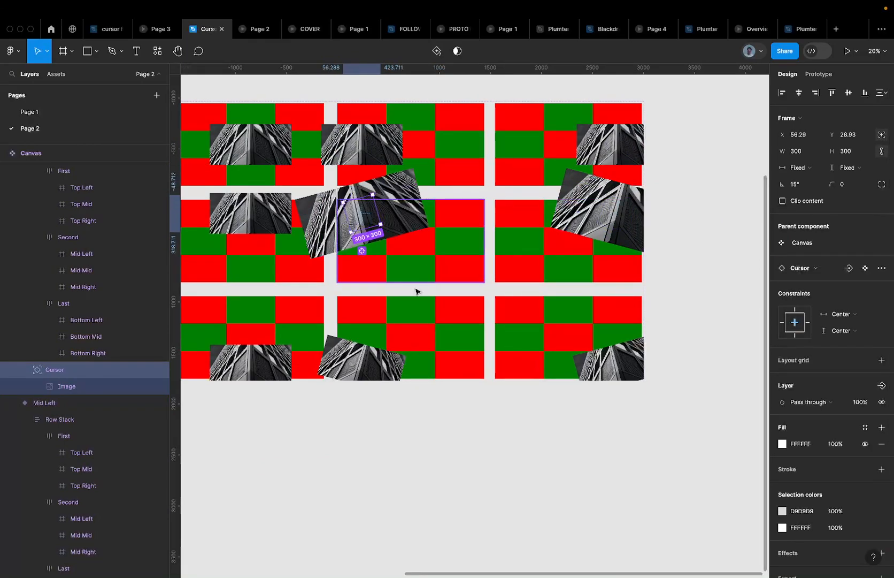
Test the larger cursor in the prototype preview, undo once, and preview it again
{"action": "left_click", "coordinate": [359, 368]}
{"action": "left_click", "coordinate": [258, 29]}
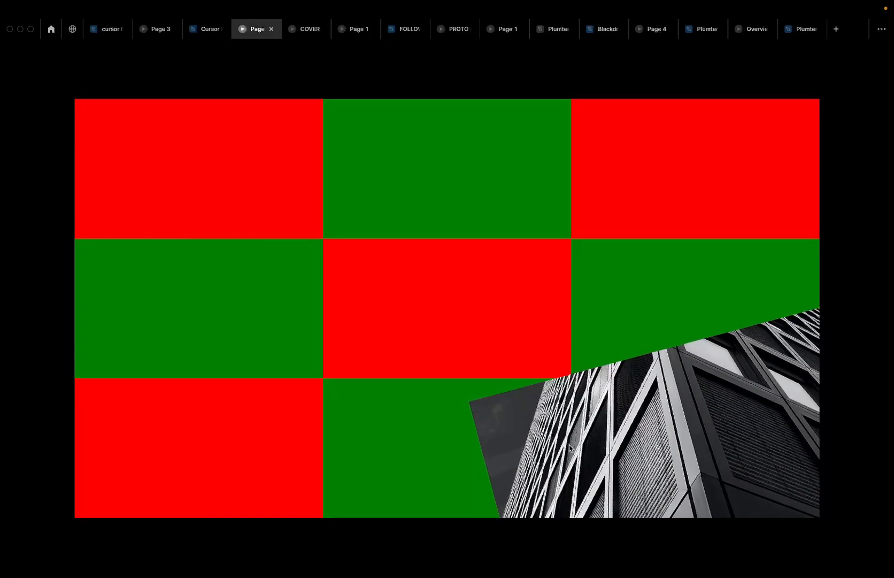
{"action": "left_click", "coordinate": [205, 28]}
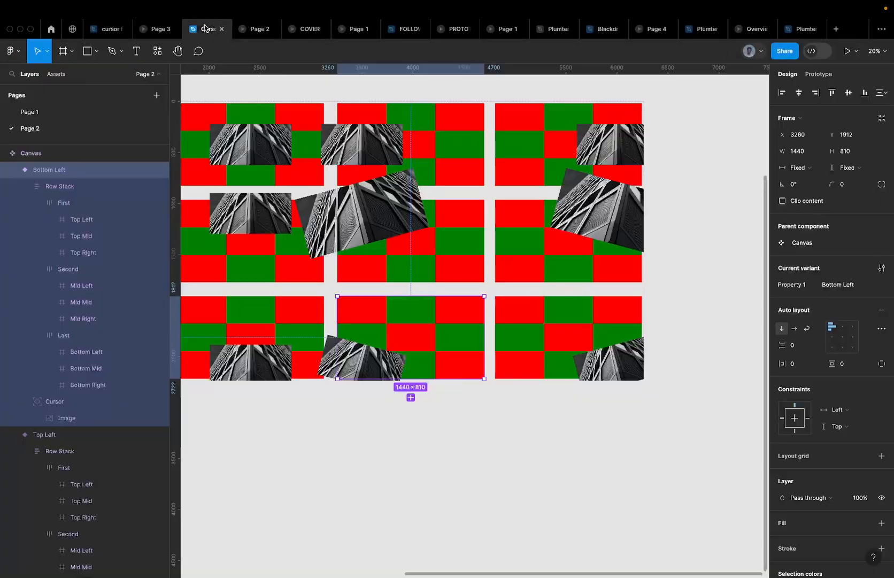
{"action": "key", "text": "ctrl+z"}
{"action": "key", "text": "ctrl+z"}
{"action": "key", "text": "ctrl+z"}
{"action": "key", "text": "ctrl+z"}
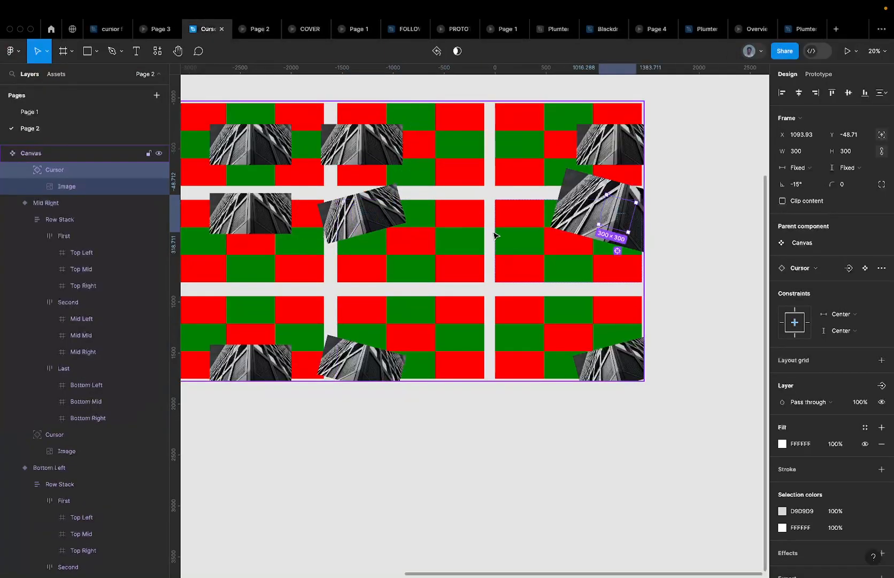
{"action": "left_click", "coordinate": [258, 29]}
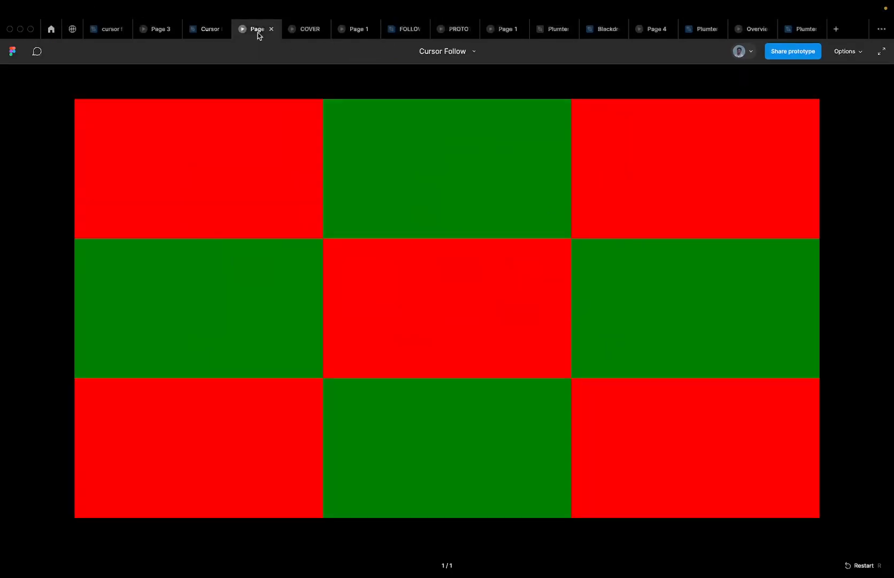
{"action": "left_click", "coordinate": [205, 28]}
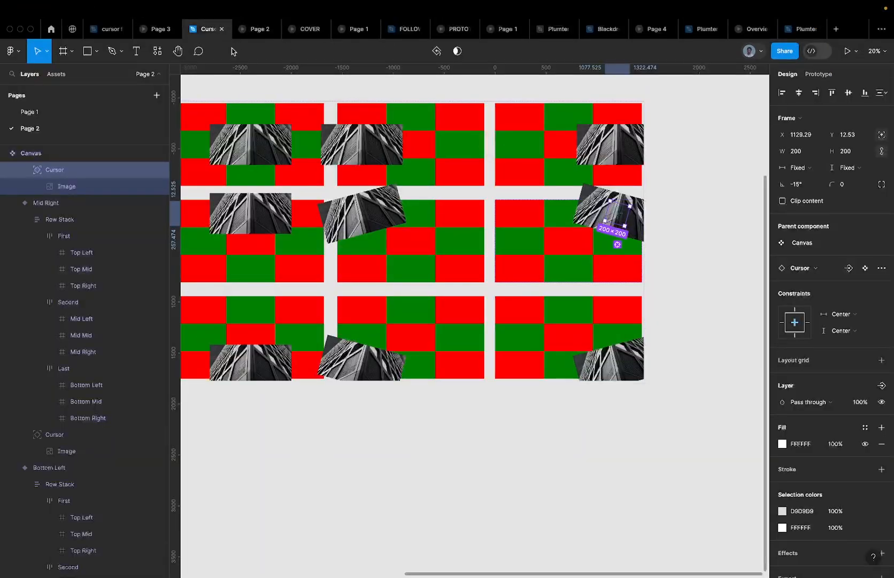
{"action": "scroll", "coordinate": [457, 119], "scroll_direction": "down", "scroll_amount": 5, "text": "ctrl"}
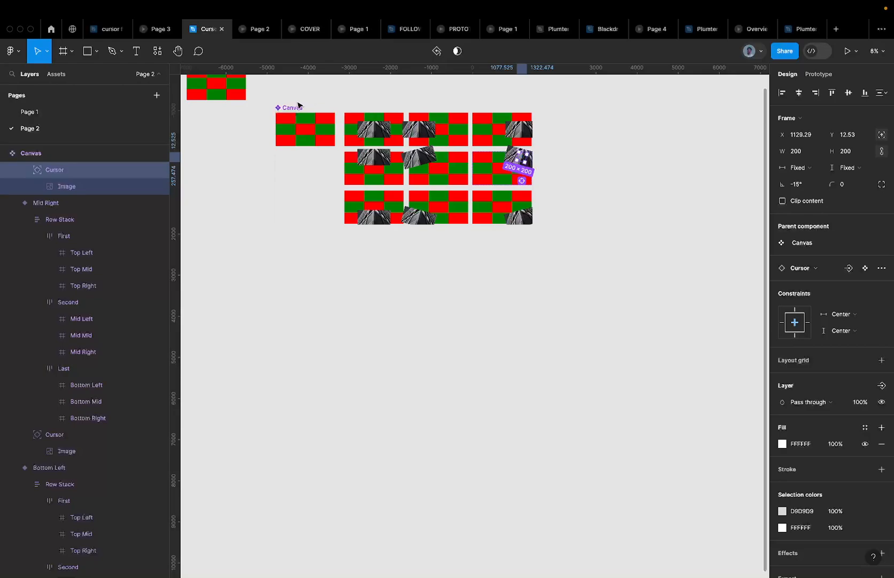
On the Canvas component set, set the FF0000 and 008000 selection colours to 0% opacity
{"action": "left_click", "coordinate": [299, 106]}
{"action": "left_click", "coordinate": [839, 456]}
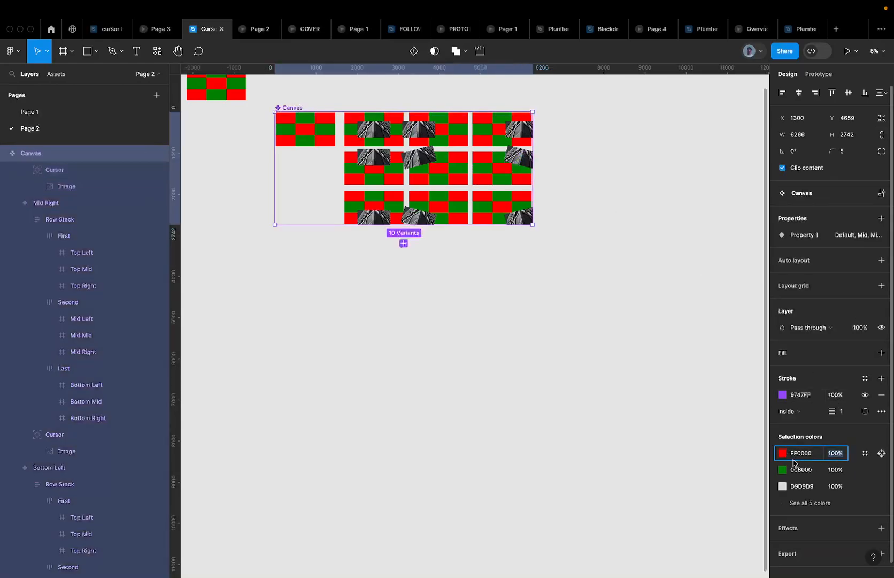
{"action": "left_click", "coordinate": [834, 467]}
{"action": "type", "text": "0"}
{"action": "key", "text": "Return"}
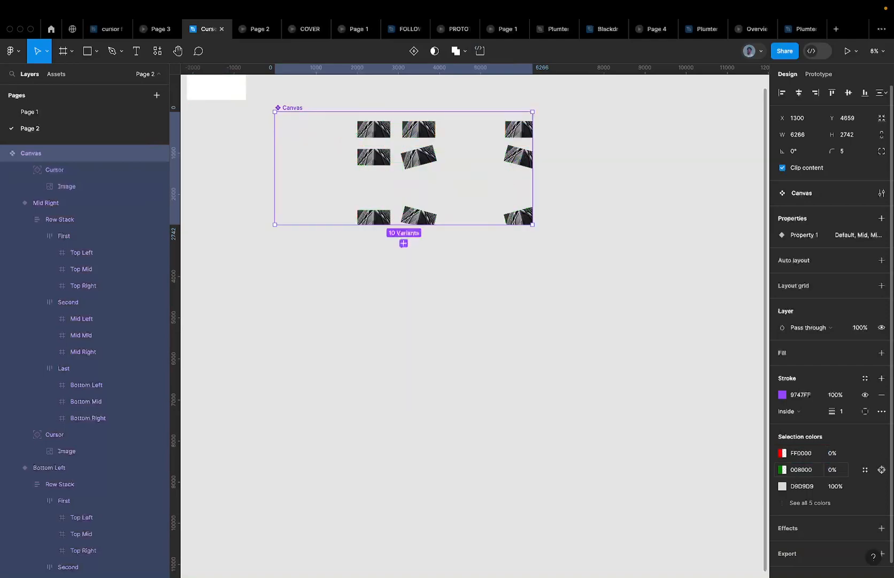
{"action": "scroll", "coordinate": [456, 178], "scroll_direction": "up", "scroll_amount": 3}
{"action": "scroll", "coordinate": [455, 177], "scroll_direction": "left", "scroll_amount": 3}
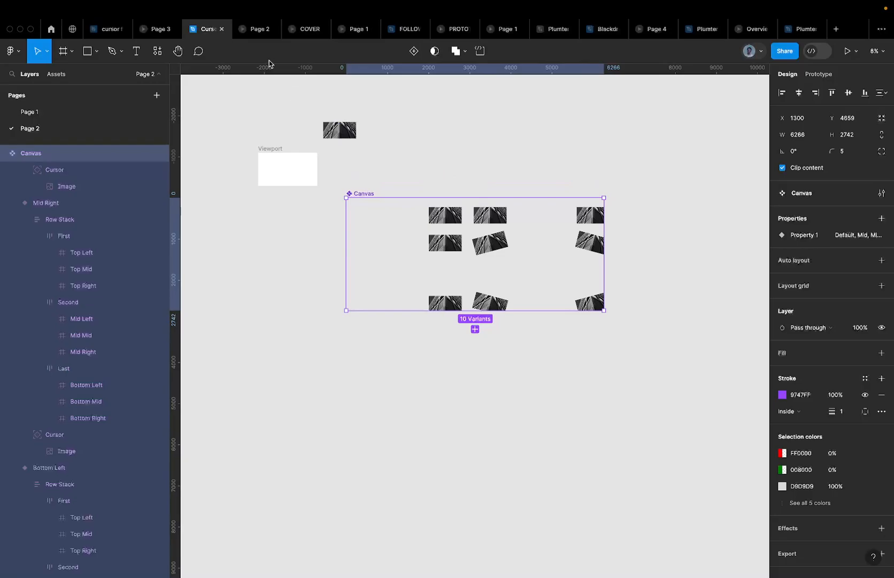
Preview the cursor-follow prototype, then return and select the 200×200 Cursor component
{"action": "left_click", "coordinate": [252, 31]}
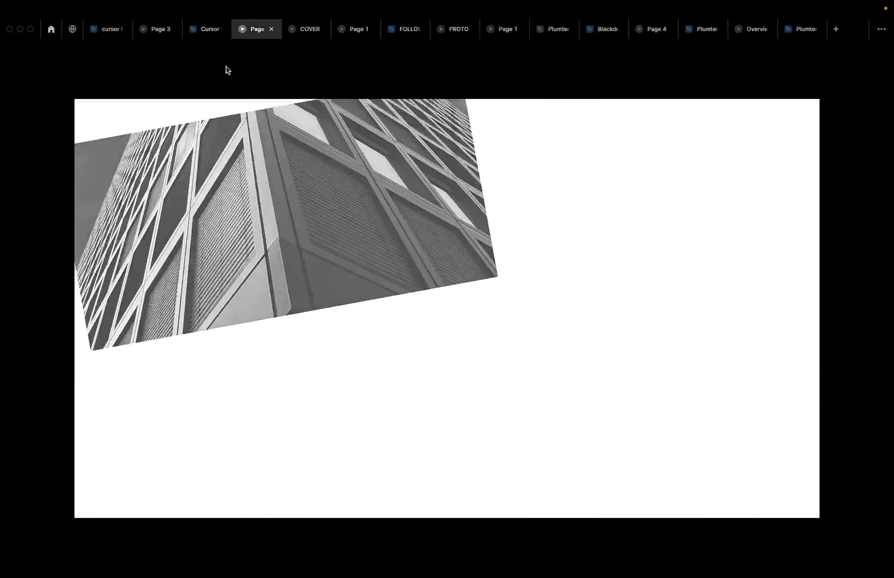
{"action": "left_click", "coordinate": [208, 30]}
{"action": "scroll", "coordinate": [337, 121], "scroll_direction": "up", "scroll_amount": 5}
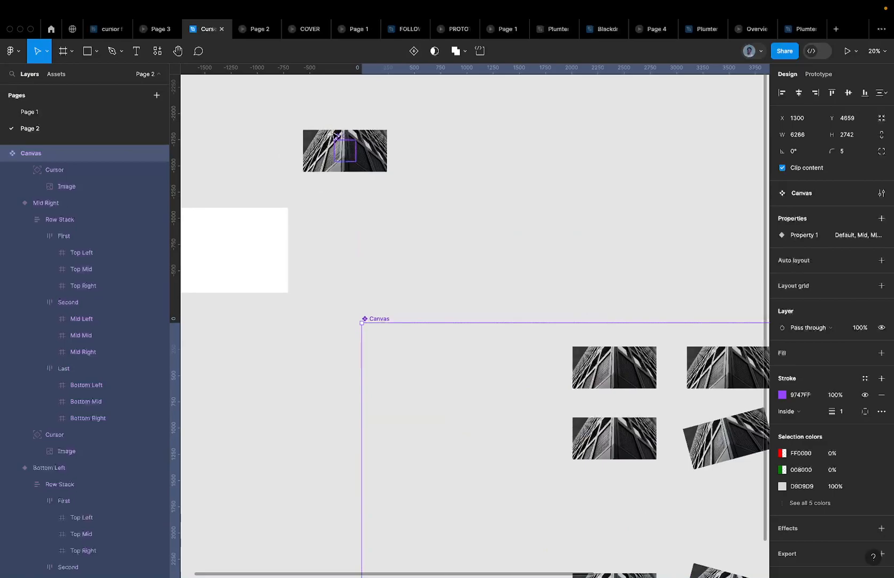
{"action": "left_click", "coordinate": [351, 149]}
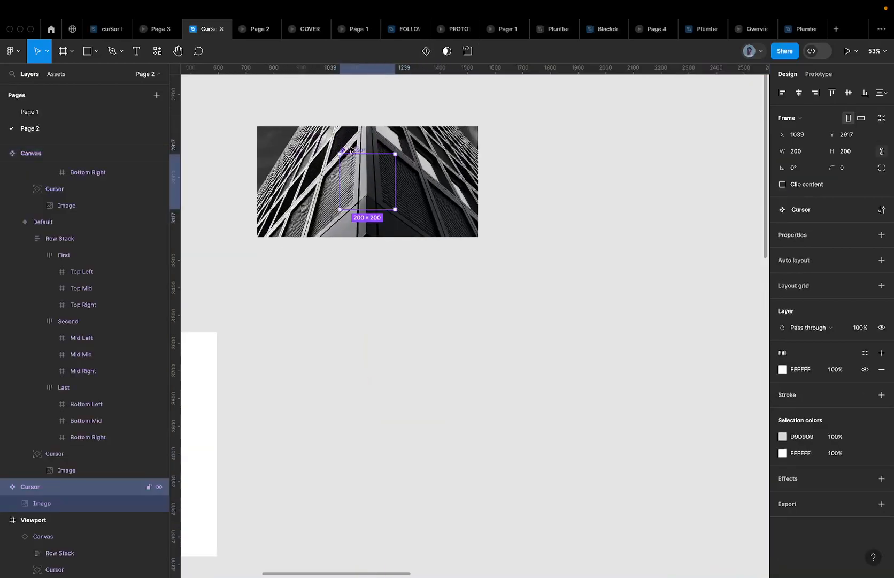
Hide the building photo inside the Cursor component and check the reference site's drag cursor
{"action": "left_click", "coordinate": [159, 503]}
{"action": "scroll", "coordinate": [359, 182], "scroll_direction": "up", "scroll_amount": 5}
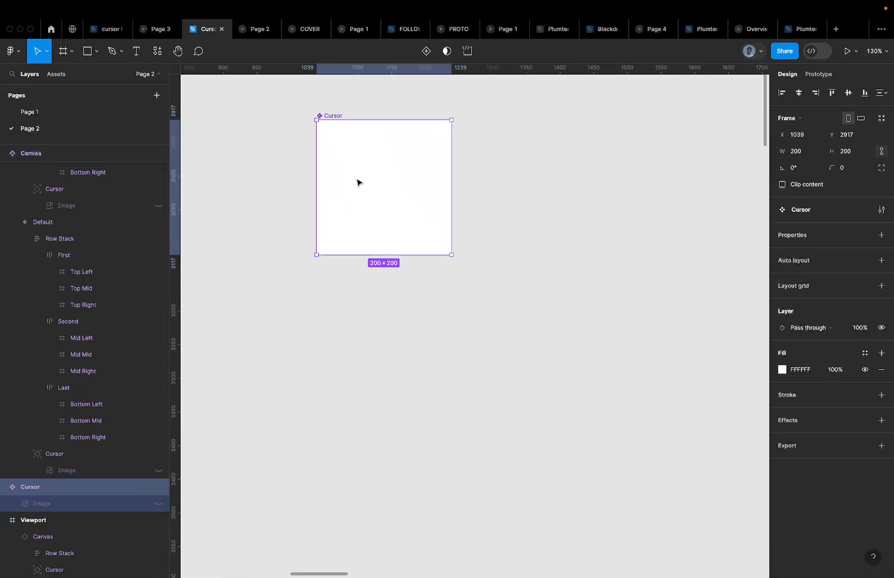
{"action": "key", "text": "ctrl+Left"}
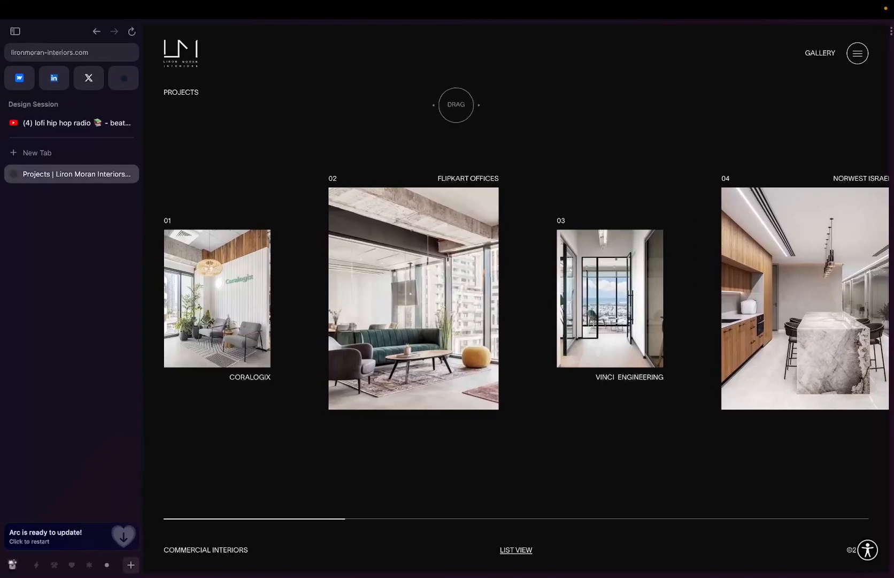
{"action": "key", "text": "ctrl+Right"}
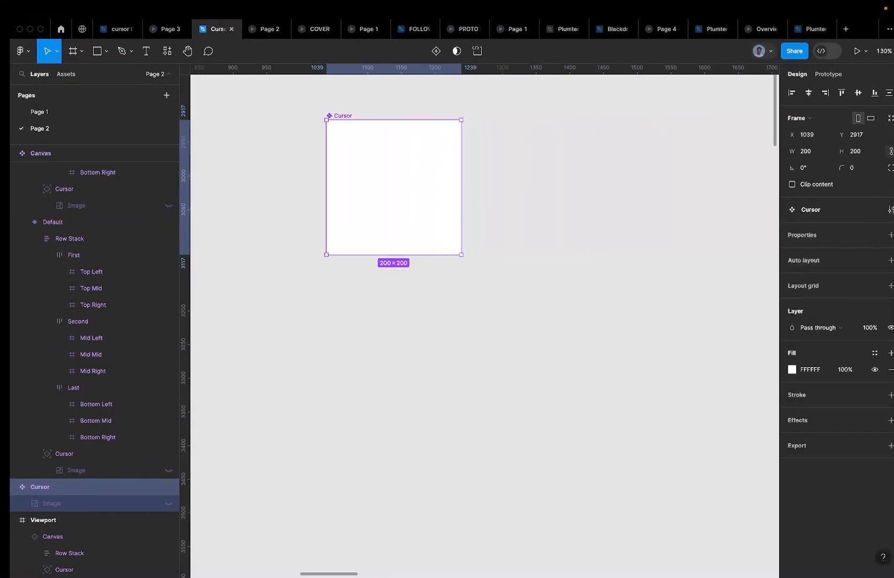
Draw a 150×150 ellipse in the Cursor frame, centred horizontally and vertically
{"action": "key", "text": "r"}
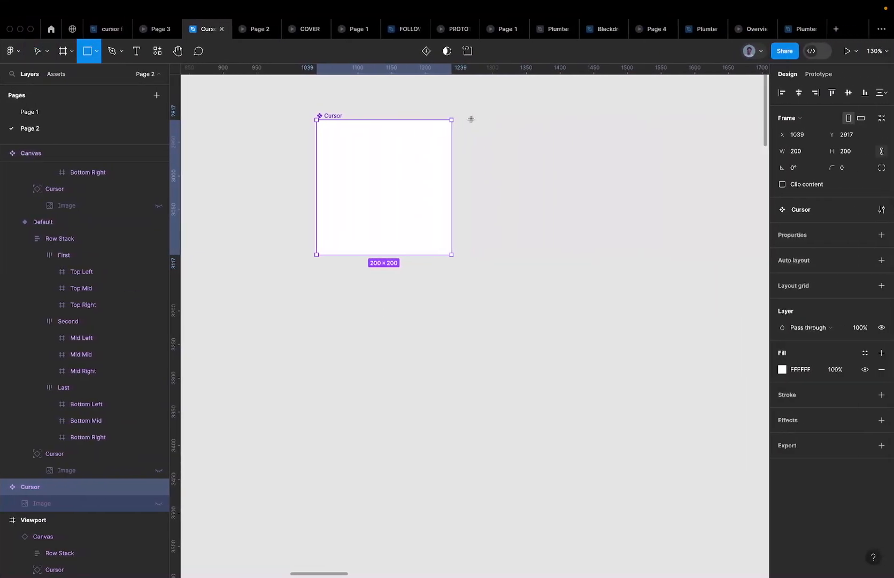
{"action": "left_click", "coordinate": [348, 135]}
{"action": "key", "text": "ctrl+z"}
{"action": "key", "text": "o"}
{"action": "left_click", "coordinate": [377, 180]}
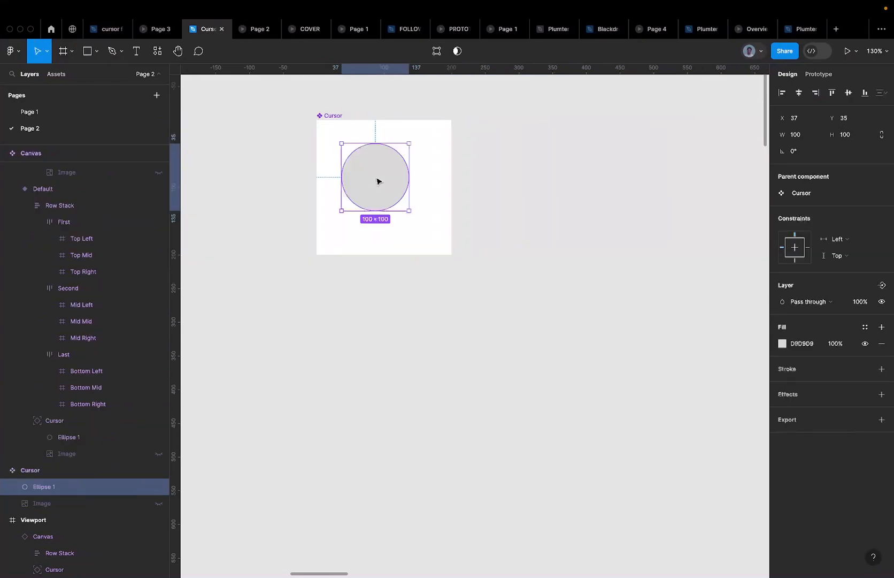
{"action": "left_click", "coordinate": [856, 137]}
{"action": "type", "text": "200"}
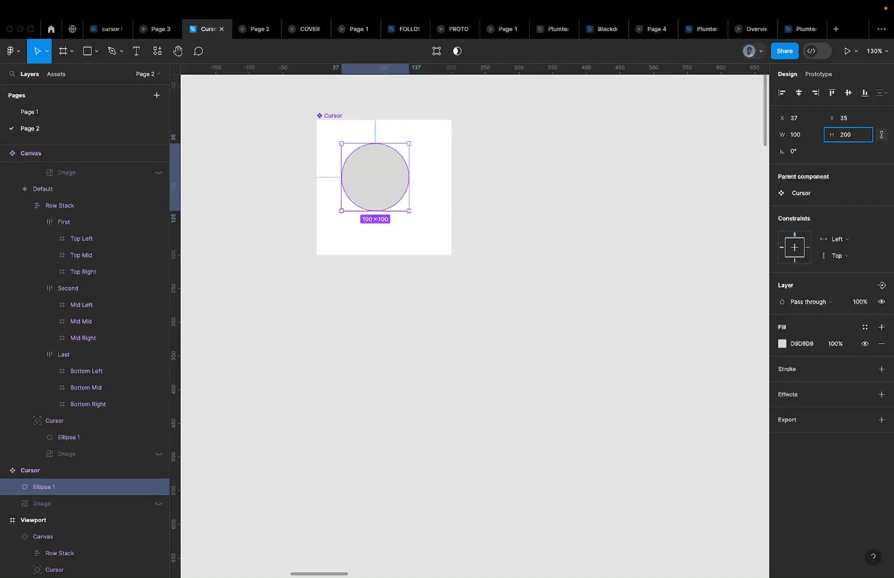
{"action": "key", "text": "Return"}
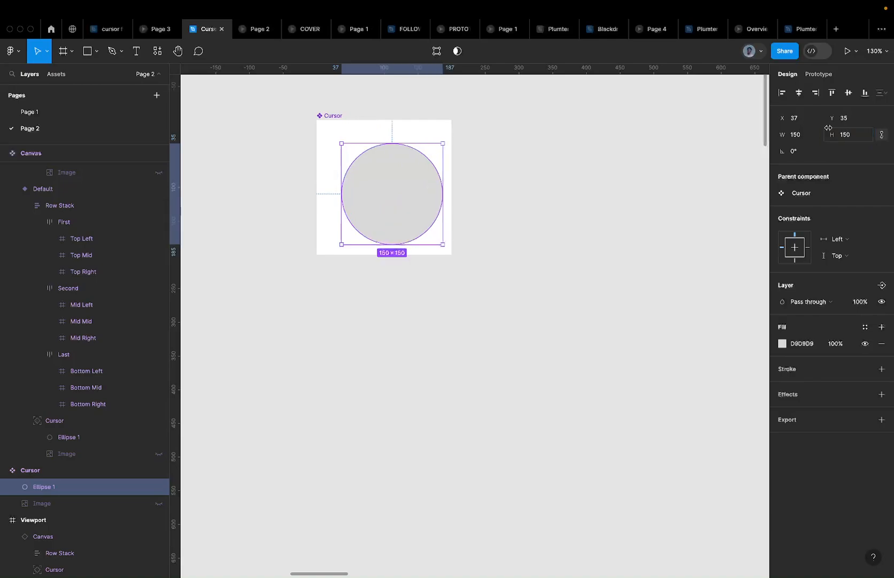
{"action": "left_click", "coordinate": [849, 93]}
{"action": "left_click", "coordinate": [799, 93]}
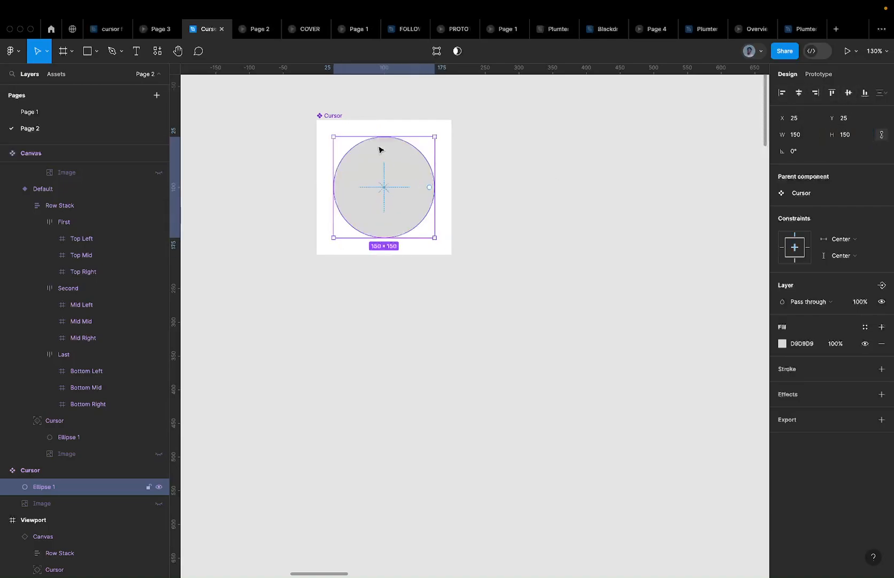
Hide the Cursor frame's white background fill
{"action": "scroll", "coordinate": [380, 149], "scroll_direction": "down", "scroll_amount": 10}
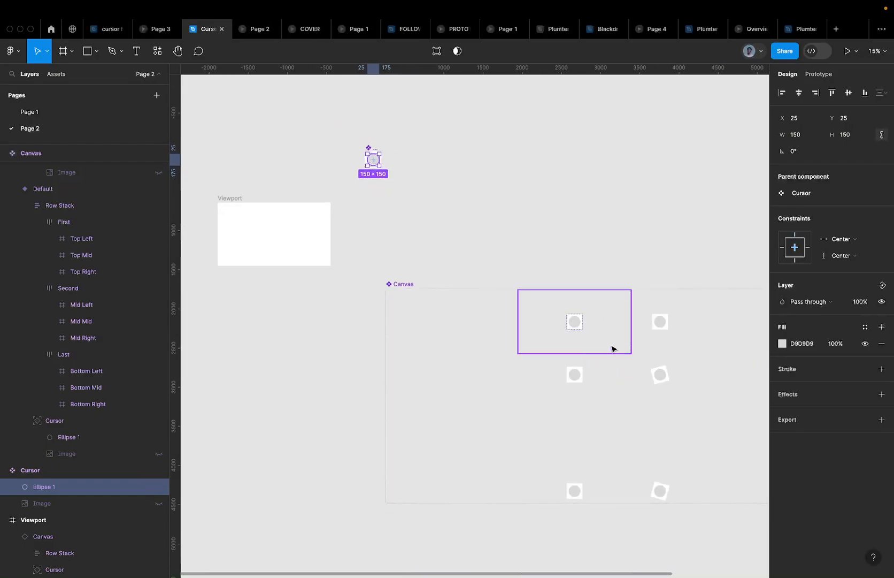
{"action": "scroll", "coordinate": [397, 154], "scroll_direction": "up", "scroll_amount": 5}
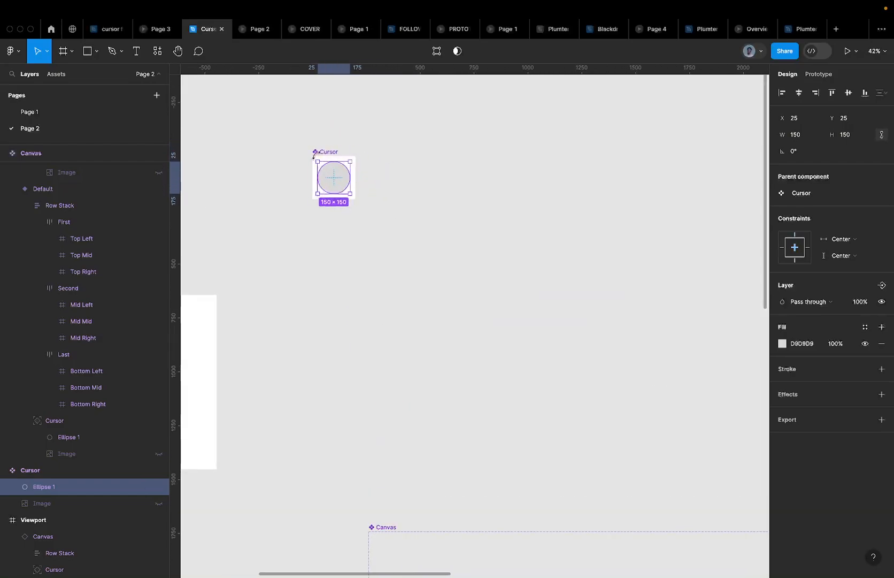
{"action": "left_click", "coordinate": [329, 151]}
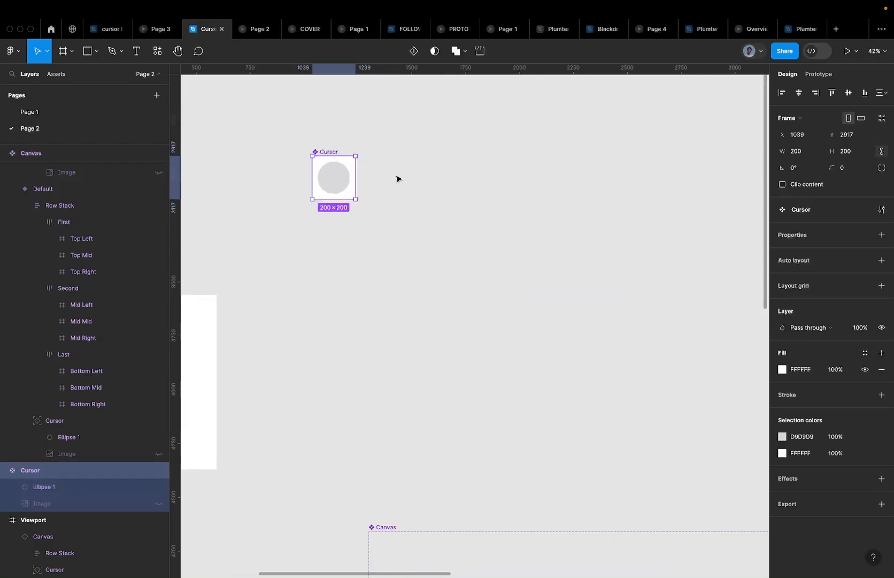
{"action": "left_click", "coordinate": [866, 369]}
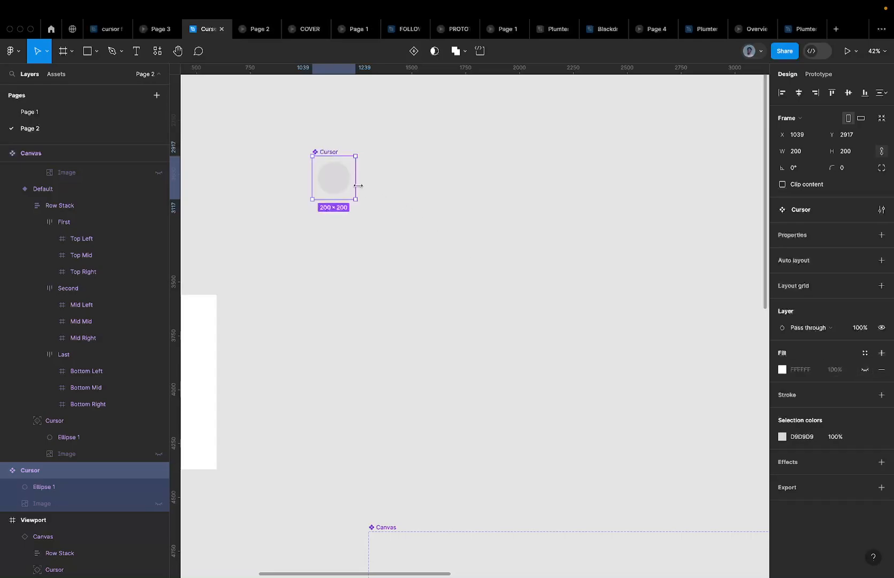
Select the circle inside the Cursor frame and edit its fill colour
{"action": "scroll", "coordinate": [359, 185], "scroll_direction": "down", "scroll_amount": 5}
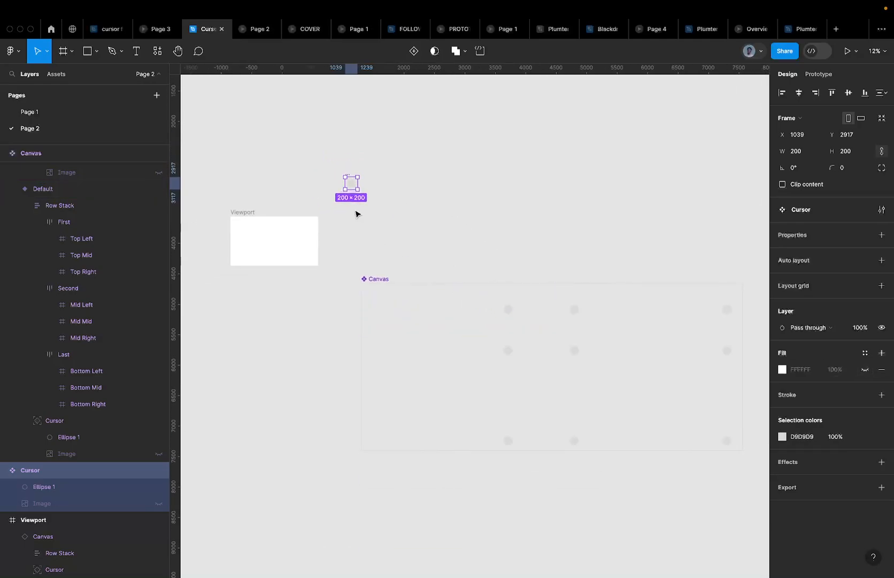
{"action": "scroll", "coordinate": [356, 187], "scroll_direction": "up", "scroll_amount": 4}
{"action": "scroll", "coordinate": [358, 210], "scroll_direction": "up", "scroll_amount": 3}
{"action": "double_click", "coordinate": [358, 210]}
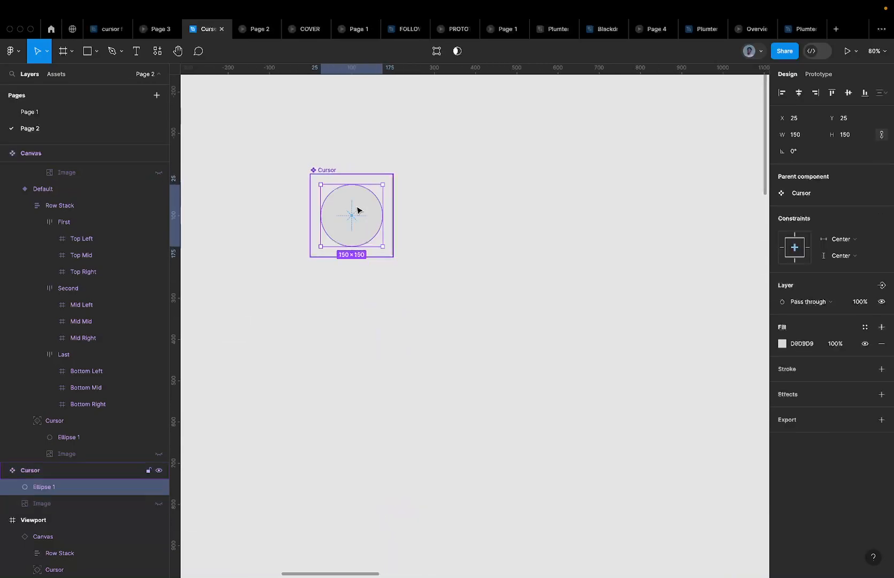
{"action": "left_click", "coordinate": [805, 346]}
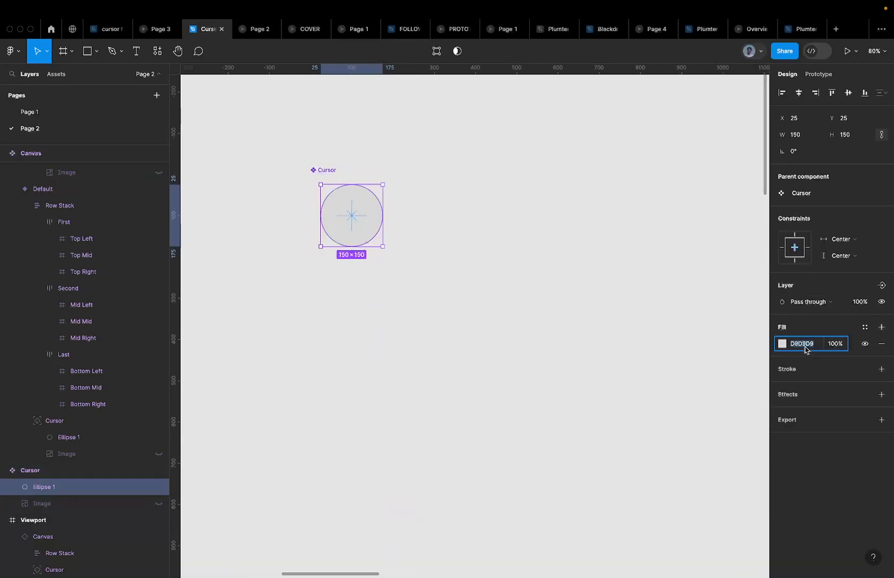
{"action": "type", "text": "0"}
{"action": "key", "text": "Return"}
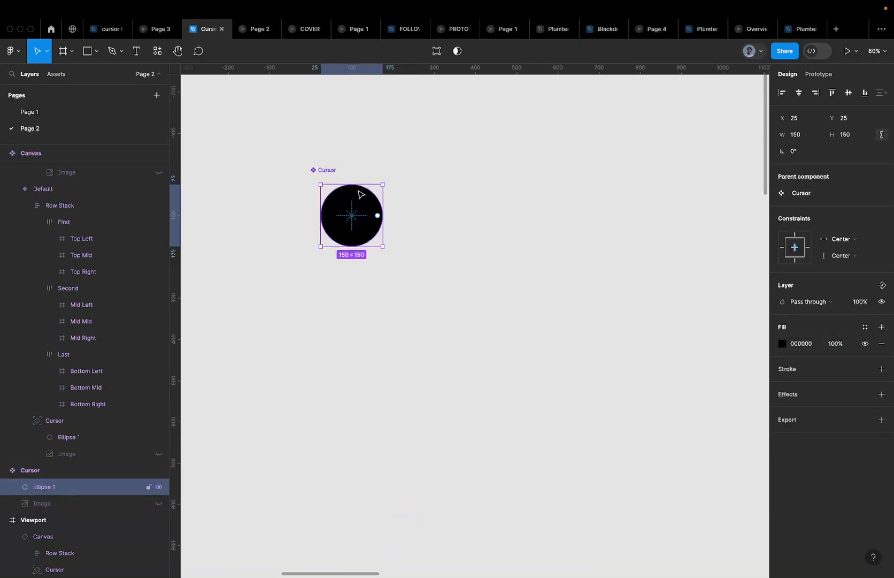
{"action": "key", "text": "t"}
{"action": "left_click", "coordinate": [342, 215]}
{"action": "scroll", "coordinate": [342, 214], "scroll_direction": "up", "scroll_amount": 5}
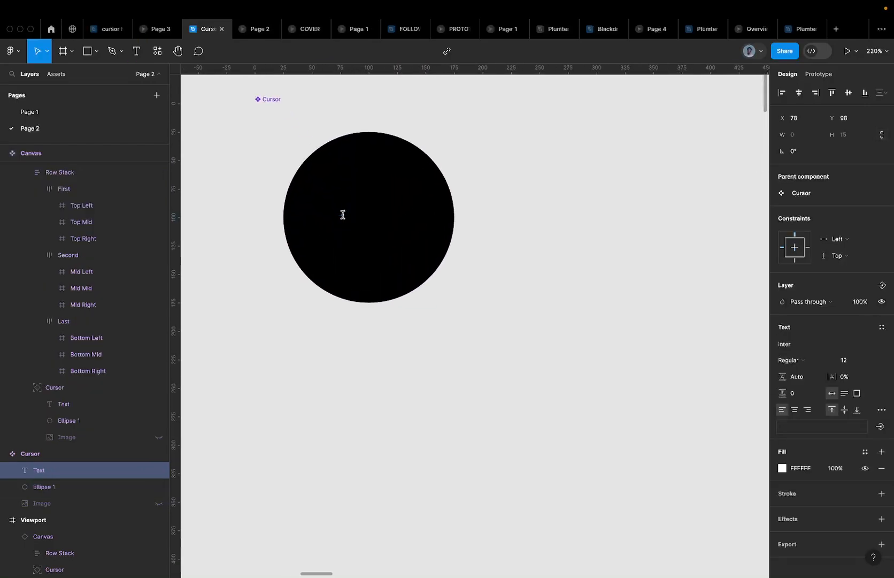
{"action": "type", "text": "F"}
{"action": "key", "text": "BackSpace"}
{"action": "type", "text": "DR"}
{"action": "type", "text": "RAG"}
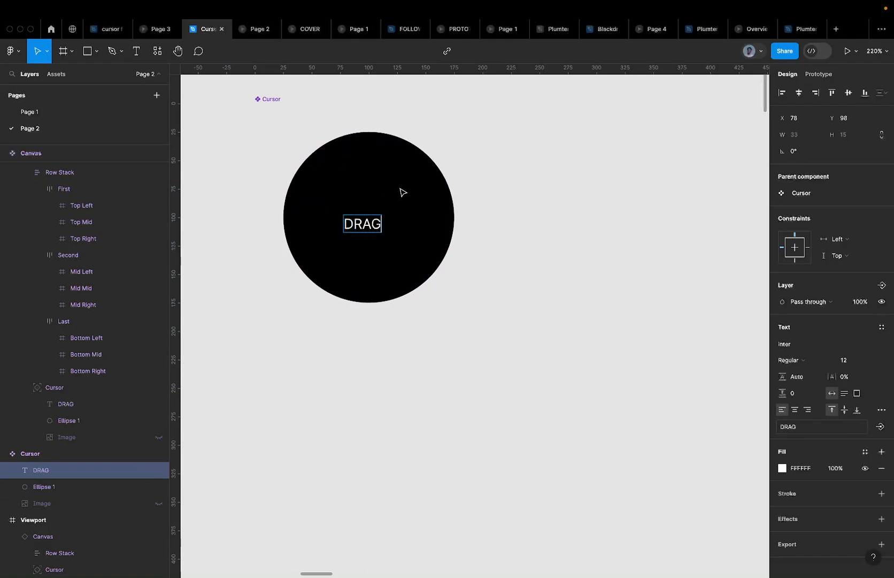
{"action": "type", "text": " TO VIEW"}
{"action": "key", "text": "Escape"}
{"action": "key", "text": "alt+h"}
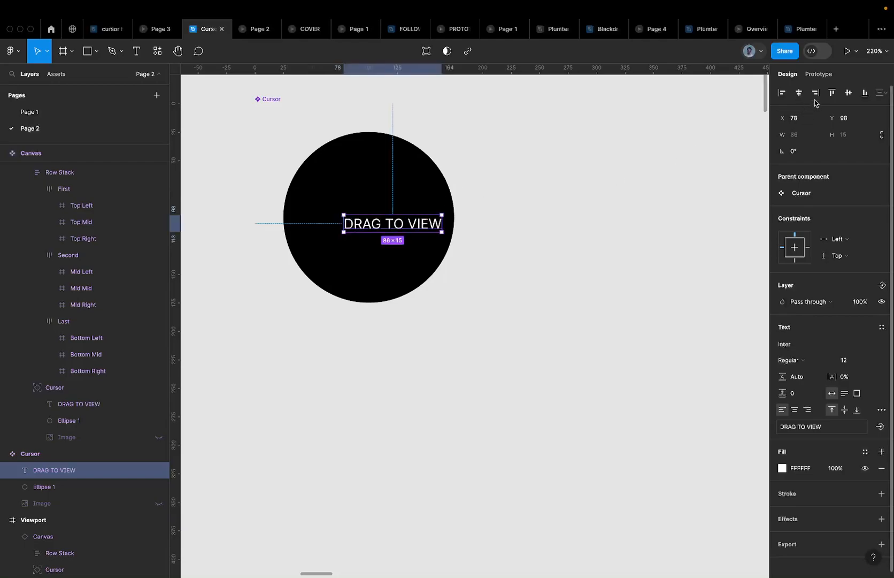
{"action": "left_click", "coordinate": [848, 92]}
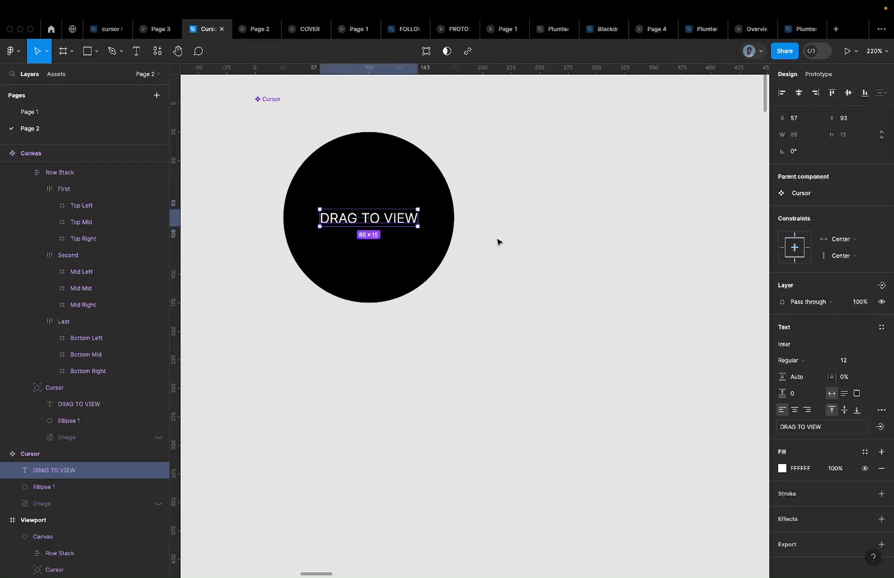
{"action": "scroll", "coordinate": [397, 228], "scroll_direction": "down", "scroll_amount": 5}
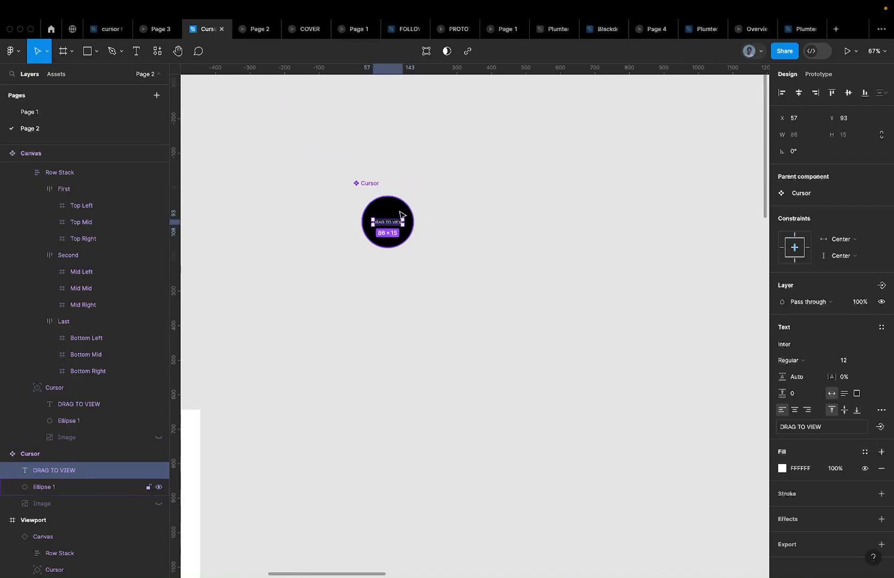
{"action": "scroll", "coordinate": [399, 214], "scroll_direction": "up", "scroll_amount": 4}
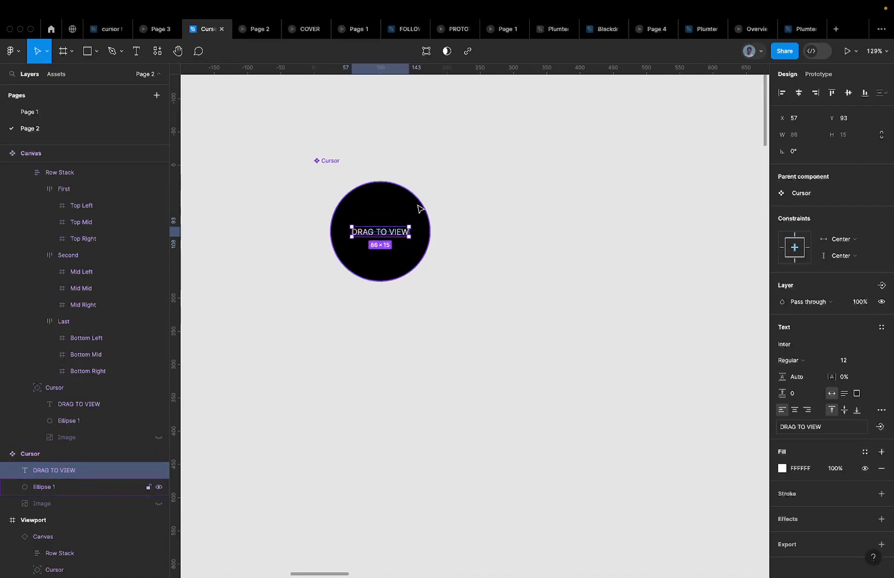
{"action": "key", "text": "r"}
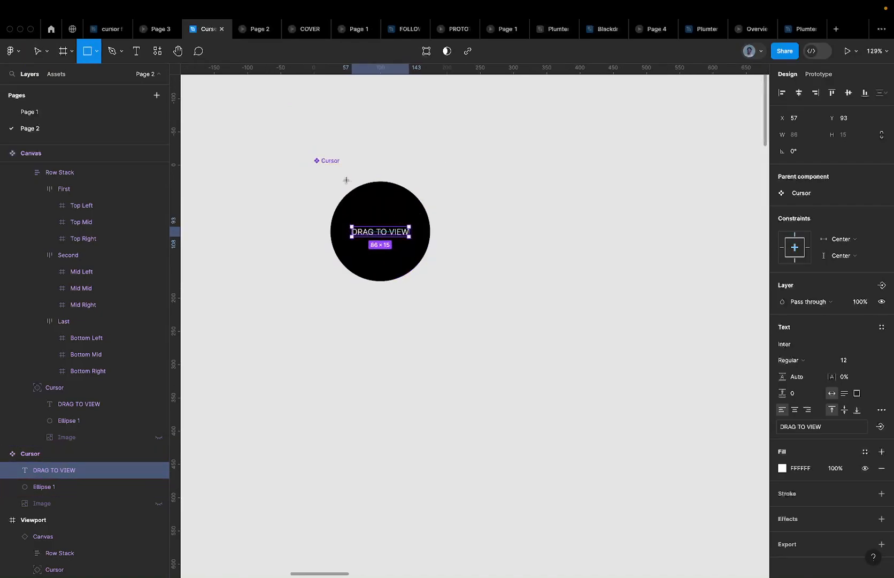
{"action": "key", "text": "v"}
Duplicate the black circle, enlarge the copy to 190×190, send it back, and make it outline-only
{"action": "left_click", "coordinate": [371, 210]}
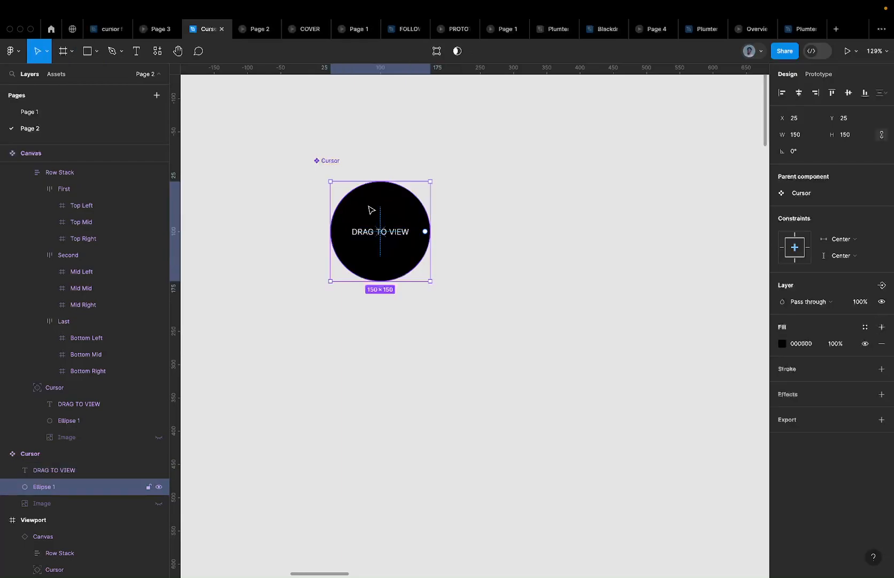
{"action": "key", "text": "super+d"}
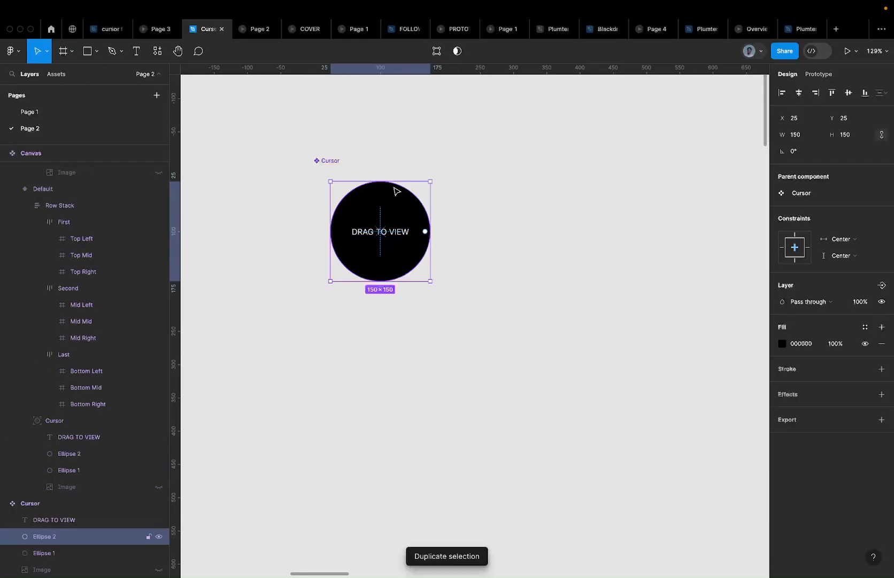
{"action": "left_click_drag", "start_coordinate": [400, 181], "coordinate": [402, 167]}
{"action": "key", "text": "["}
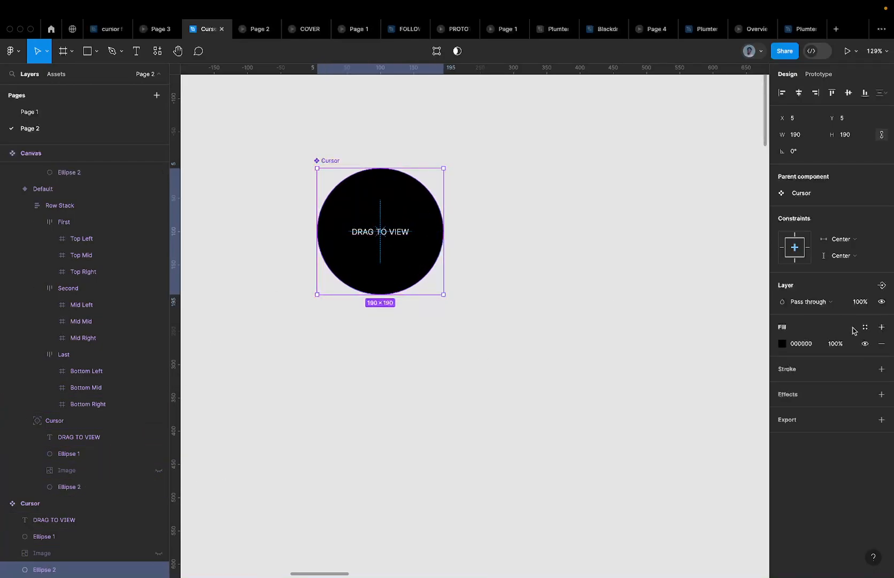
{"action": "left_click", "coordinate": [882, 369]}
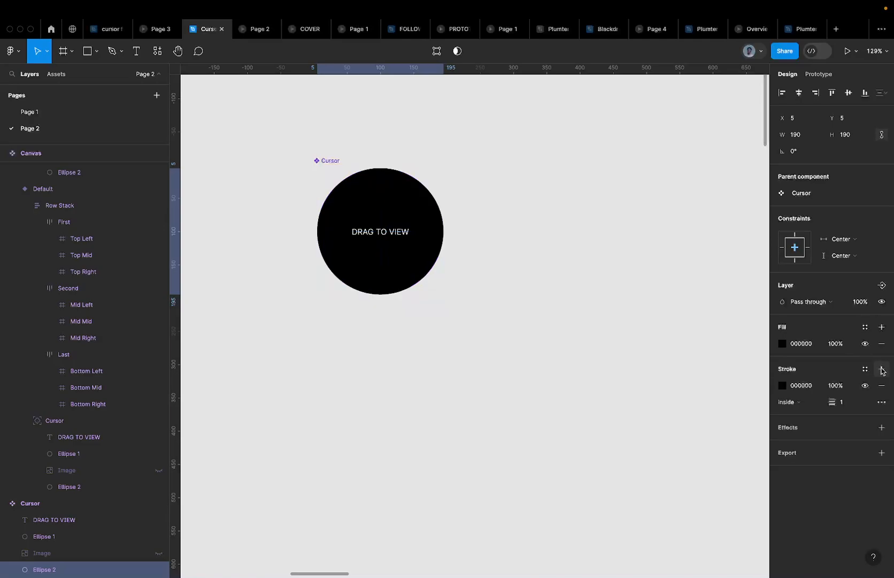
{"action": "left_click", "coordinate": [865, 344]}
Launch the prototype preview and open the running Cursor Follow prototype
{"action": "scroll", "coordinate": [449, 231], "scroll_direction": "down", "scroll_amount": 5}
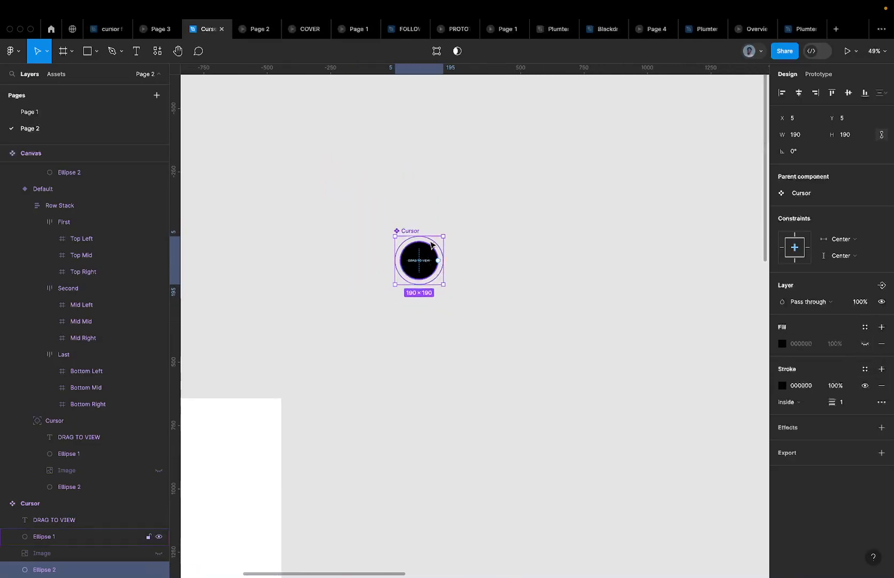
{"action": "scroll", "coordinate": [448, 231], "scroll_direction": "up", "scroll_amount": 3}
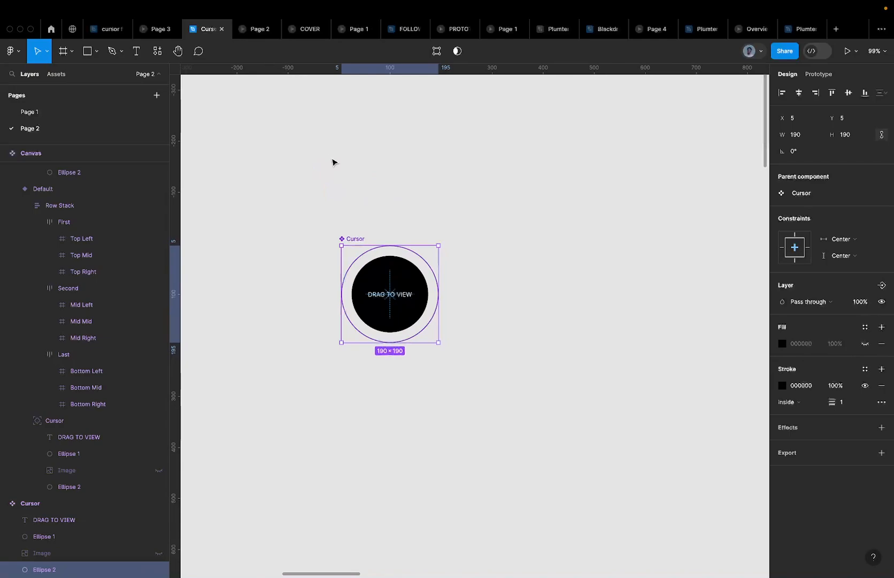
{"action": "scroll", "coordinate": [332, 162], "scroll_direction": "down", "scroll_amount": 10}
{"action": "scroll", "coordinate": [333, 159], "scroll_direction": "down", "scroll_amount": 5}
{"action": "scroll", "coordinate": [427, 292], "scroll_direction": "right", "scroll_amount": 3}
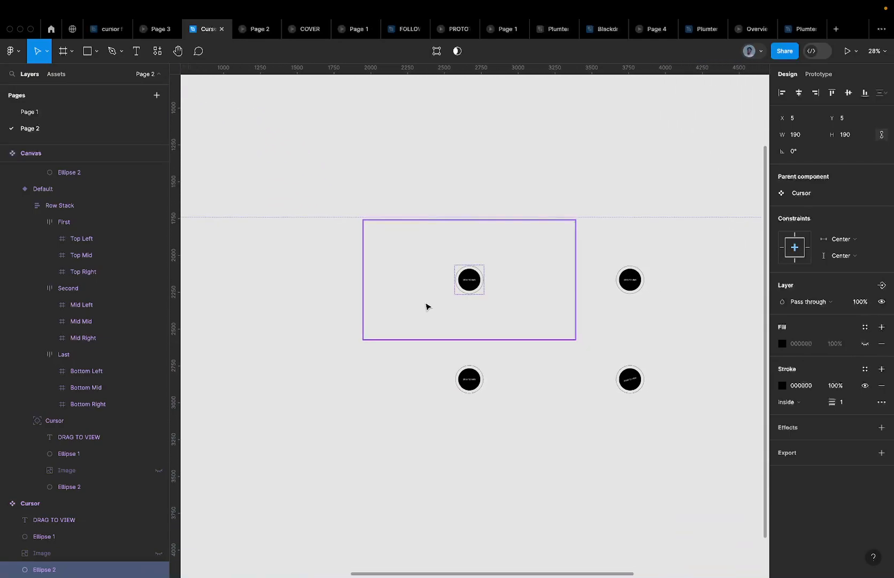
{"action": "scroll", "coordinate": [426, 306], "scroll_direction": "up", "scroll_amount": 5}
{"action": "scroll", "coordinate": [477, 308], "scroll_direction": "down", "scroll_amount": 8}
{"action": "key", "text": "super+alt+Return"}
{"action": "left_click", "coordinate": [250, 28]}
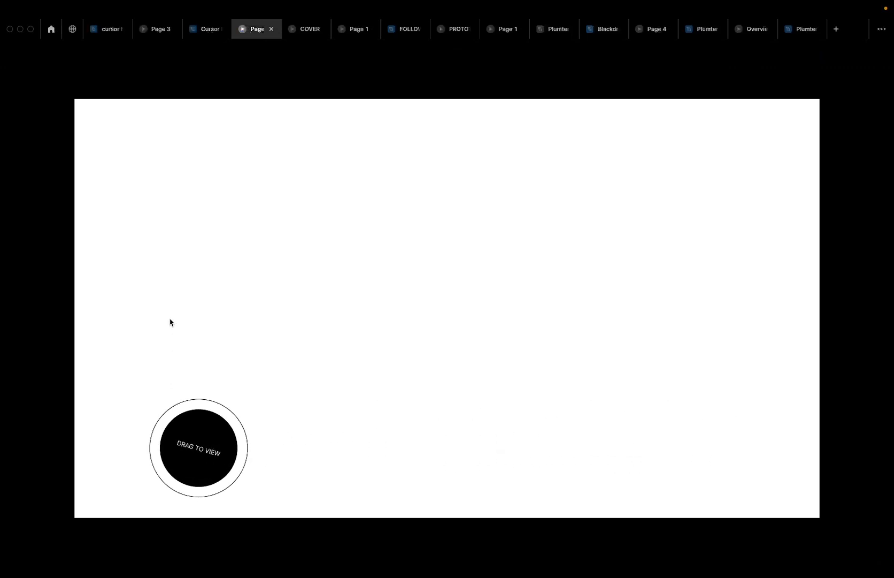
{"action": "left_click", "coordinate": [202, 30]}
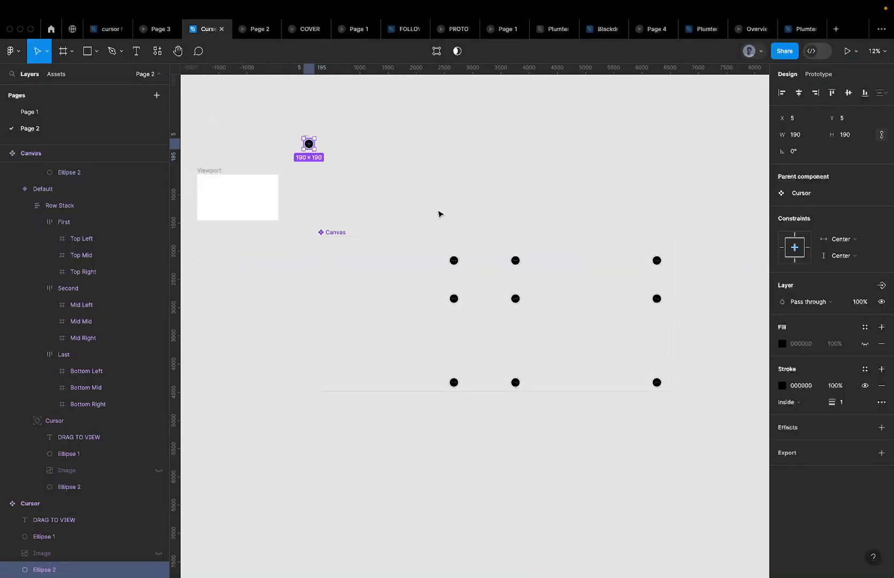
{"action": "scroll", "coordinate": [438, 214], "scroll_direction": "down", "scroll_amount": 3}
{"action": "scroll", "coordinate": [376, 190], "scroll_direction": "up", "scroll_amount": 3}
{"action": "scroll", "coordinate": [328, 160], "scroll_direction": "up", "scroll_amount": 4}
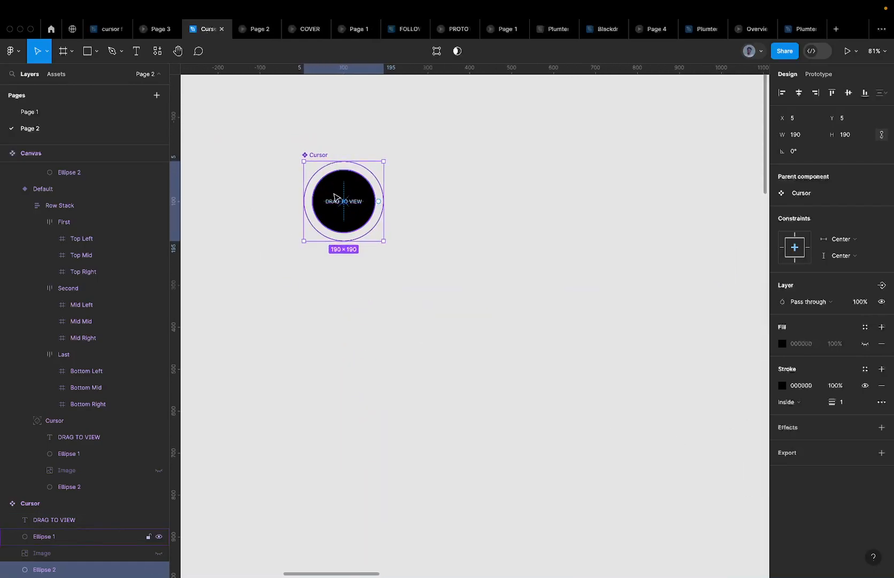
{"action": "scroll", "coordinate": [336, 197], "scroll_direction": "up", "scroll_amount": 2}
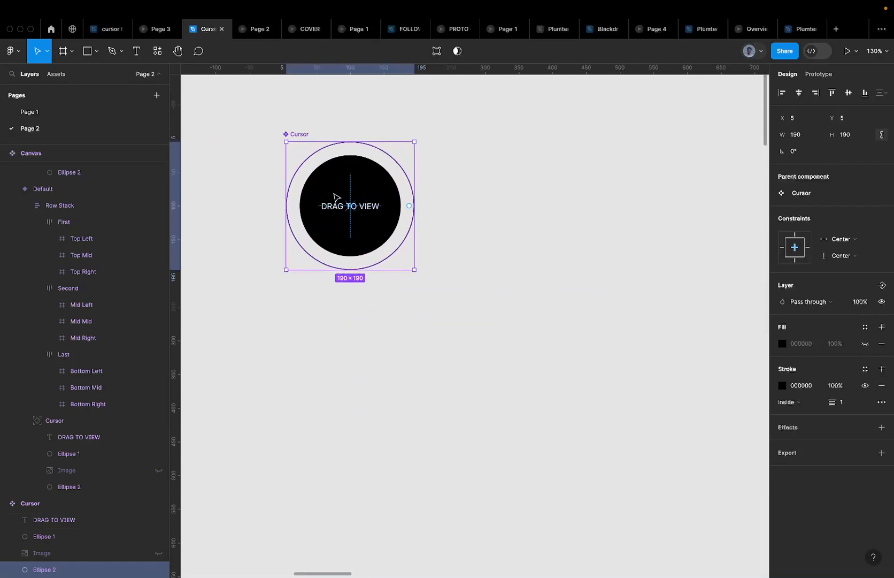
{"action": "left_click", "coordinate": [246, 32]}
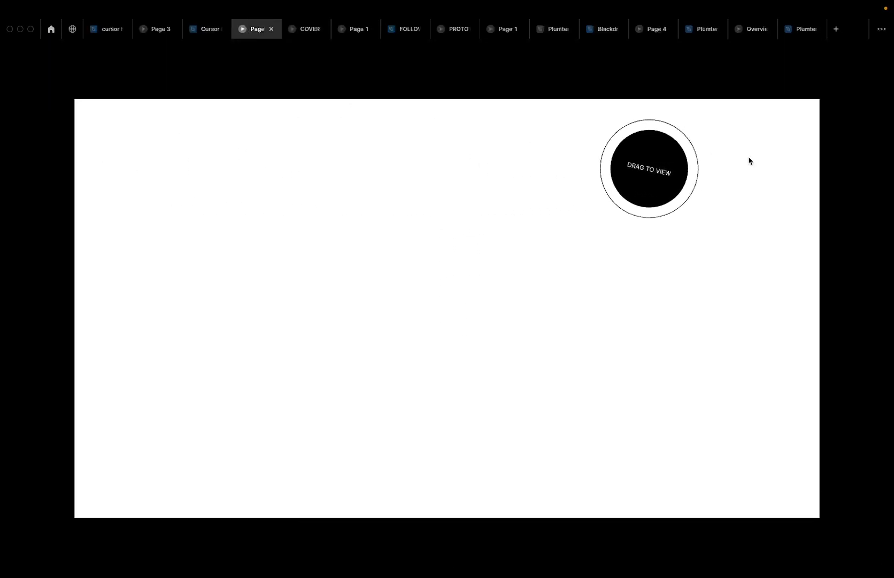
Return to the design file and select the whole Canvas component set
{"action": "left_click", "coordinate": [209, 31]}
{"action": "scroll", "coordinate": [344, 287], "scroll_direction": "down", "scroll_amount": 10}
{"action": "scroll", "coordinate": [343, 289], "scroll_direction": "down", "scroll_amount": 3}
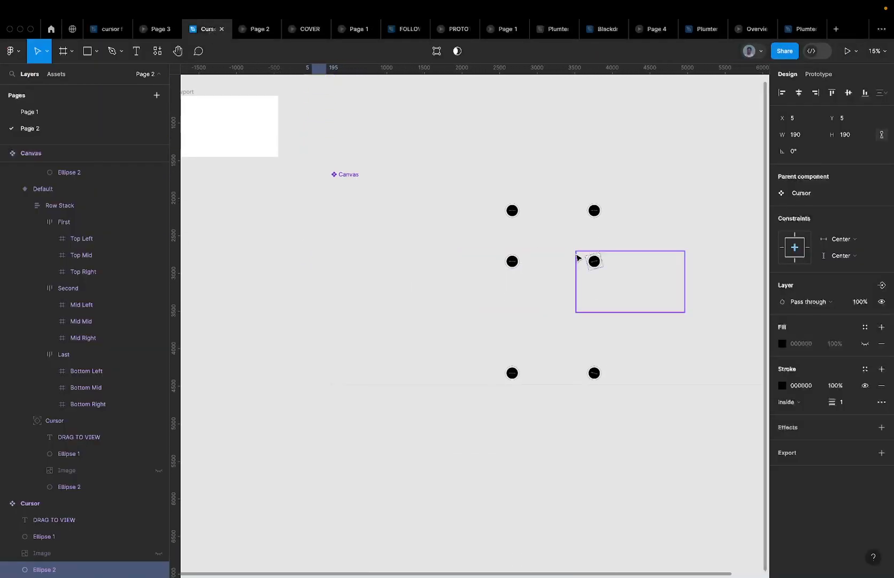
{"action": "scroll", "coordinate": [517, 263], "scroll_direction": "up", "scroll_amount": 5}
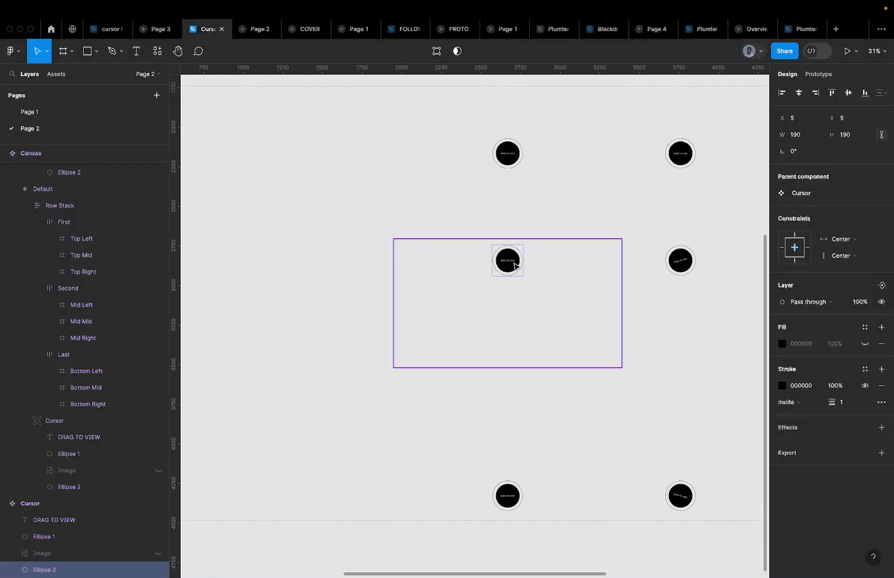
{"action": "left_click", "coordinate": [513, 259]}
{"action": "scroll", "coordinate": [516, 262], "scroll_direction": "down", "scroll_amount": 3}
{"action": "left_click", "coordinate": [631, 268]}
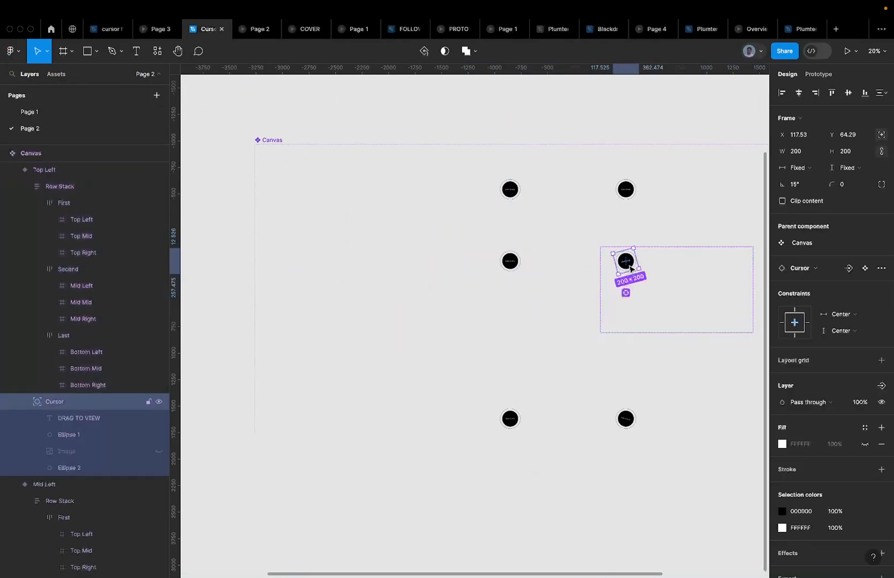
{"action": "key", "text": "shift+Return"}
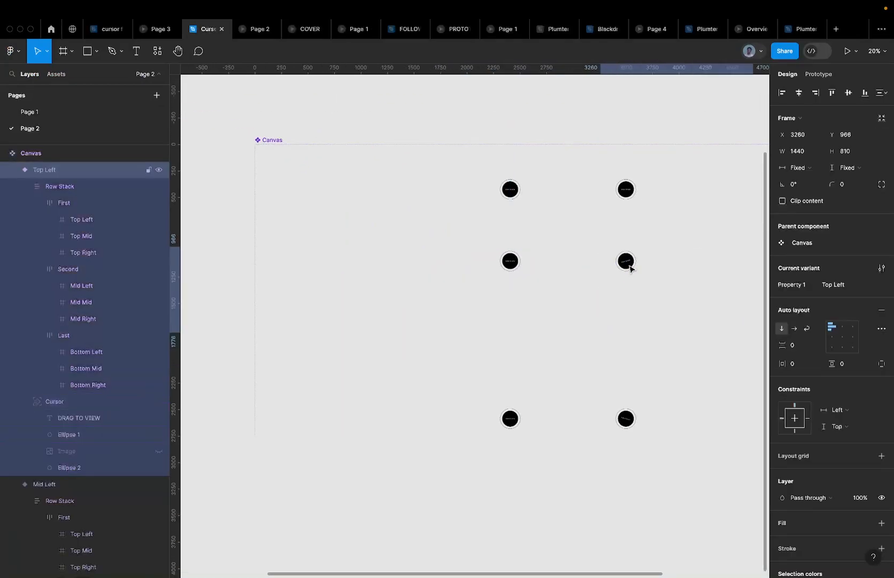
{"action": "scroll", "coordinate": [630, 266], "scroll_direction": "down", "scroll_amount": 3}
{"action": "left_click", "coordinate": [442, 202]}
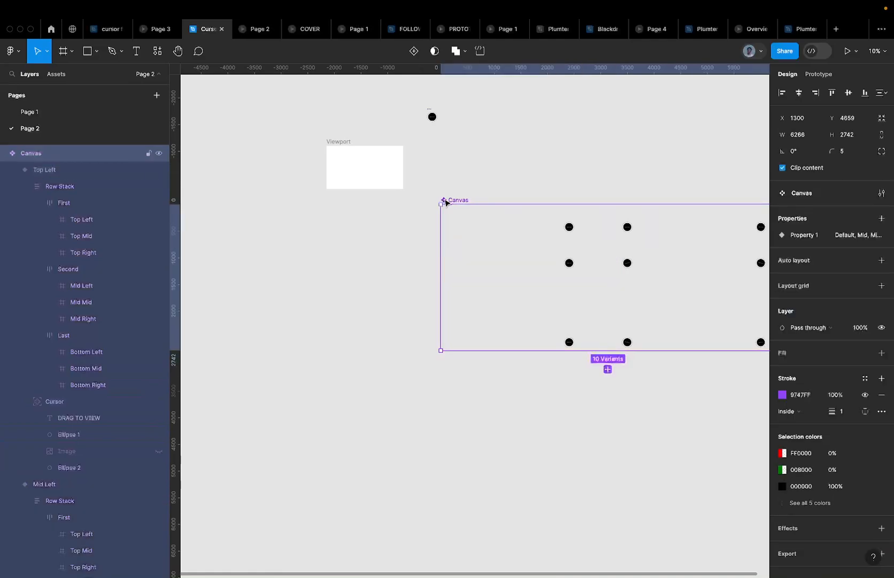
{"action": "scroll", "coordinate": [444, 199], "scroll_direction": "right", "scroll_amount": 2}
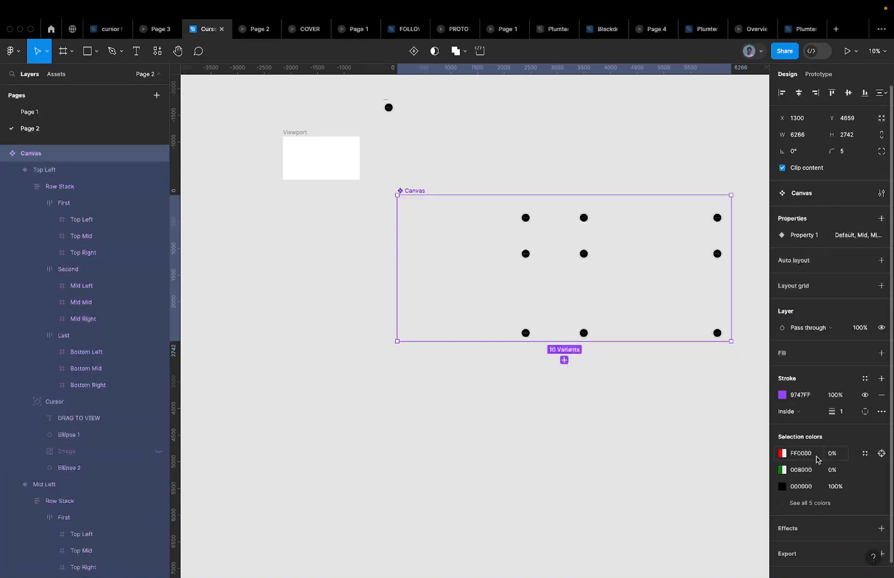
Set the red and green selection colours to 100% opacity, then undo back to 0%
{"action": "left_click", "coordinate": [837, 455]}
{"action": "type", "text": "100"}
{"action": "key", "text": "Tab"}
{"action": "type", "text": "1300"}
{"action": "key", "text": "Return"}
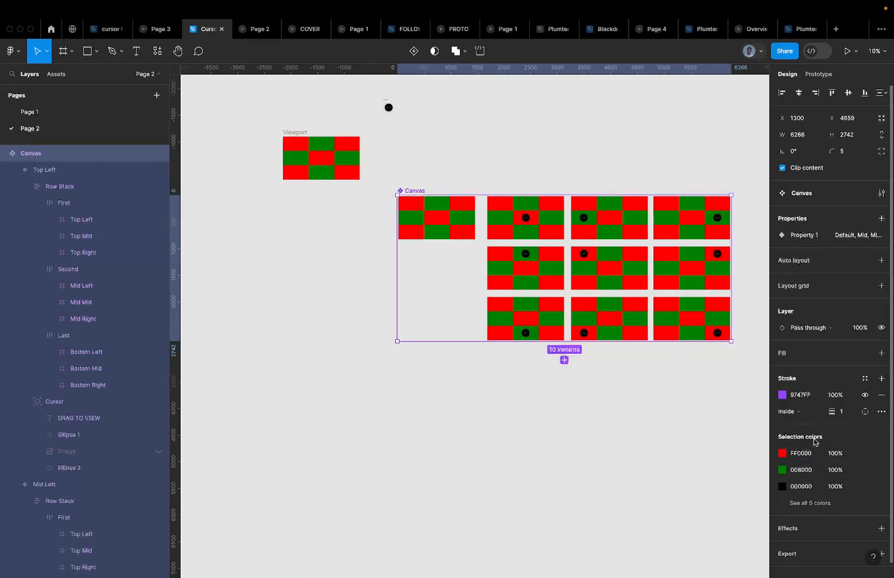
{"action": "key", "text": "ctrl+z"}
{"action": "key", "text": "ctrl+z"}
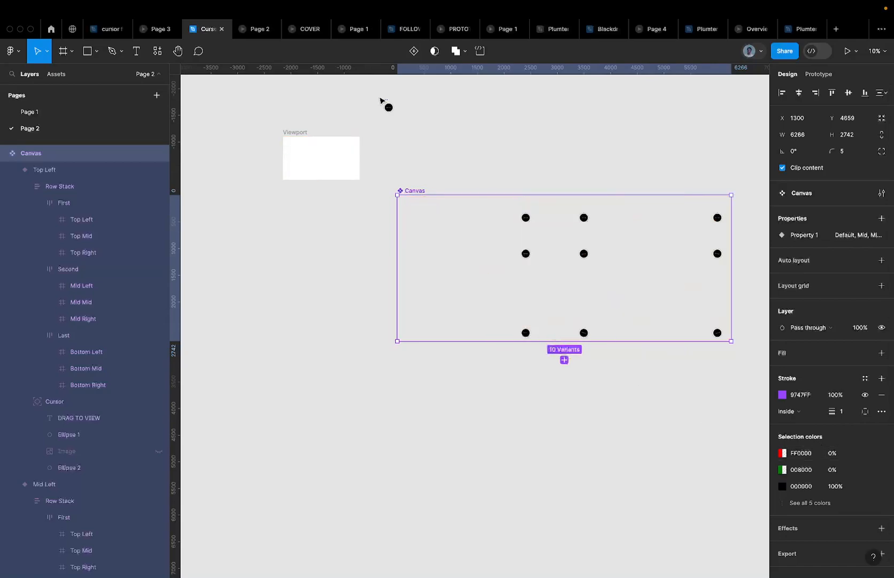
Check the running prototype, then show the prototype connections between the 10 Canvas variants
{"action": "left_click", "coordinate": [255, 29]}
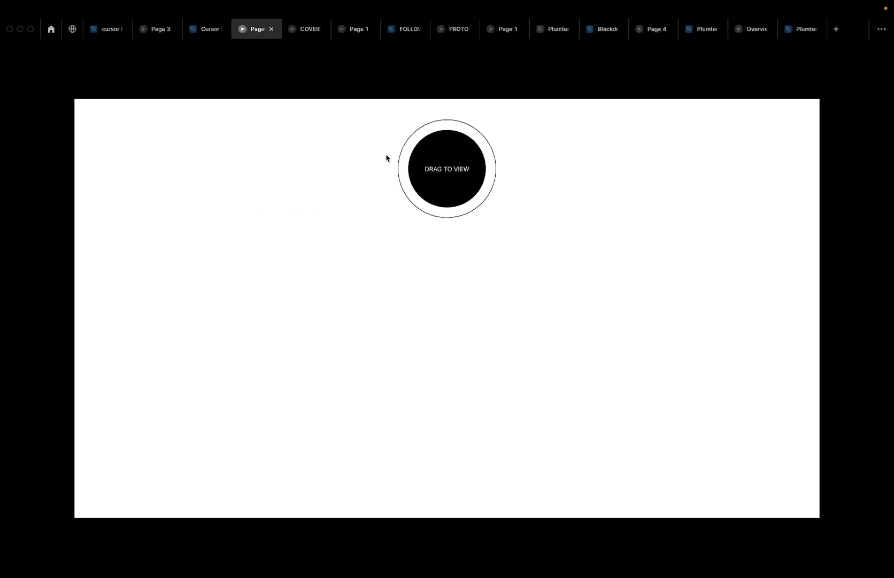
{"action": "left_click", "coordinate": [210, 29]}
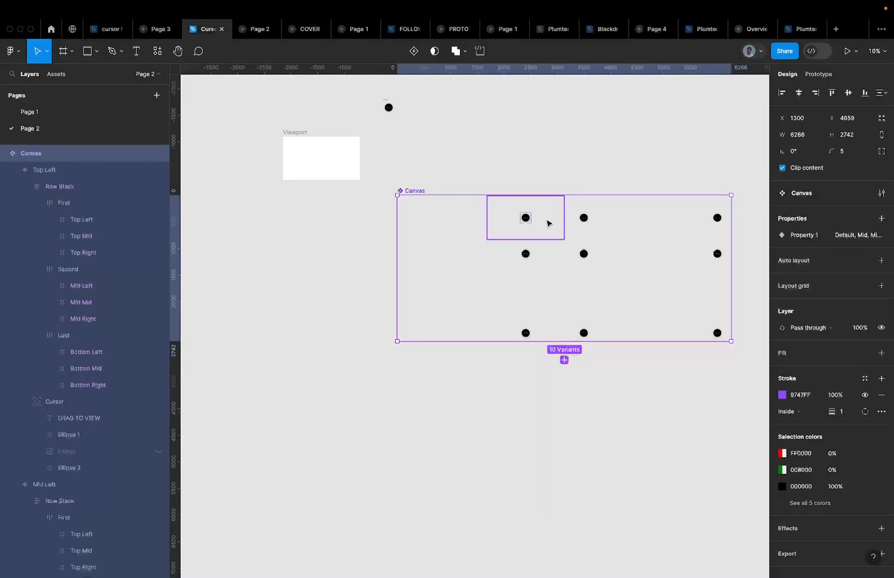
{"action": "left_click", "coordinate": [820, 74]}
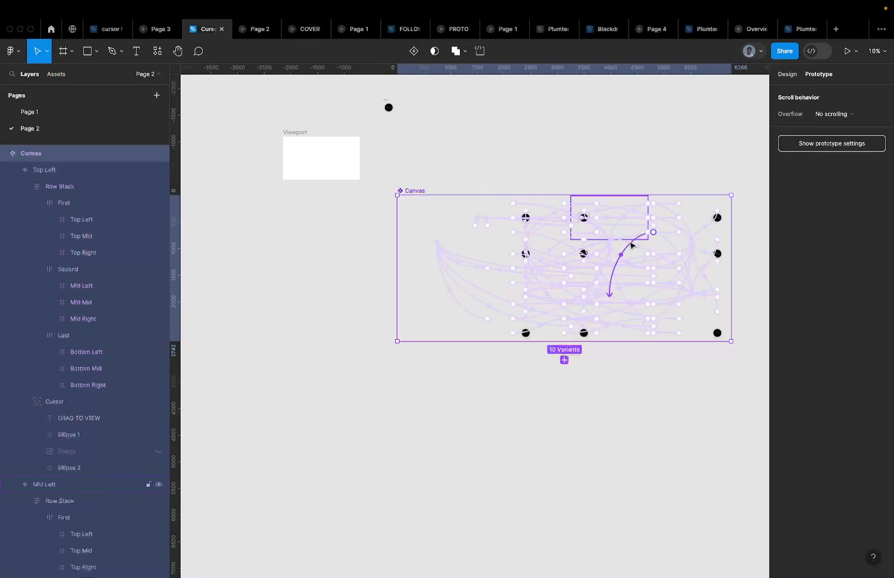
{"action": "scroll", "coordinate": [613, 222], "scroll_direction": "up", "scroll_amount": 3}
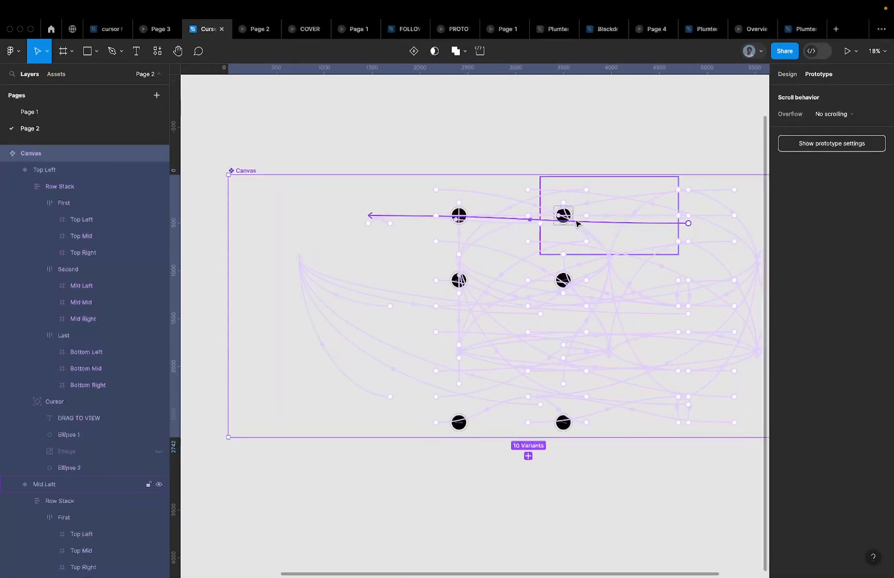
{"action": "scroll", "coordinate": [497, 246], "scroll_direction": "down", "scroll_amount": 3}
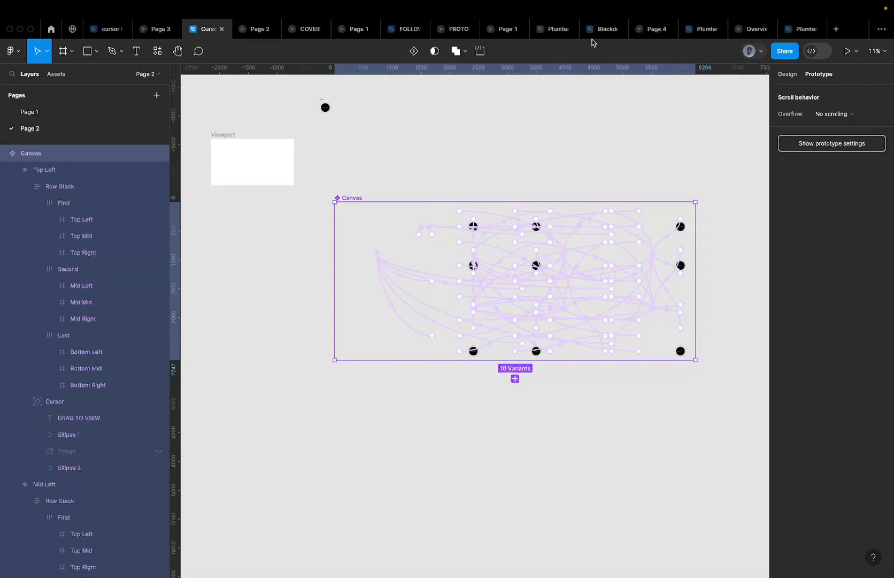
{"action": "left_click", "coordinate": [662, 10]}
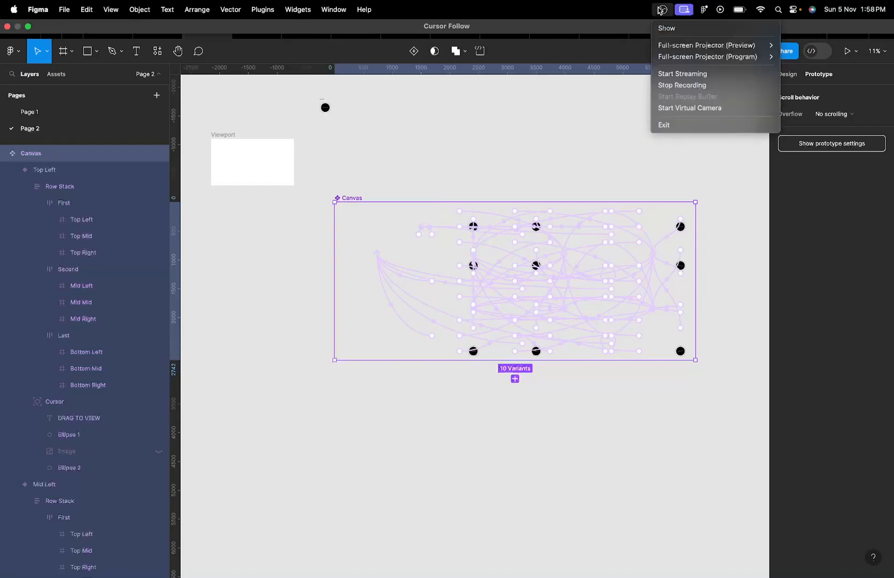